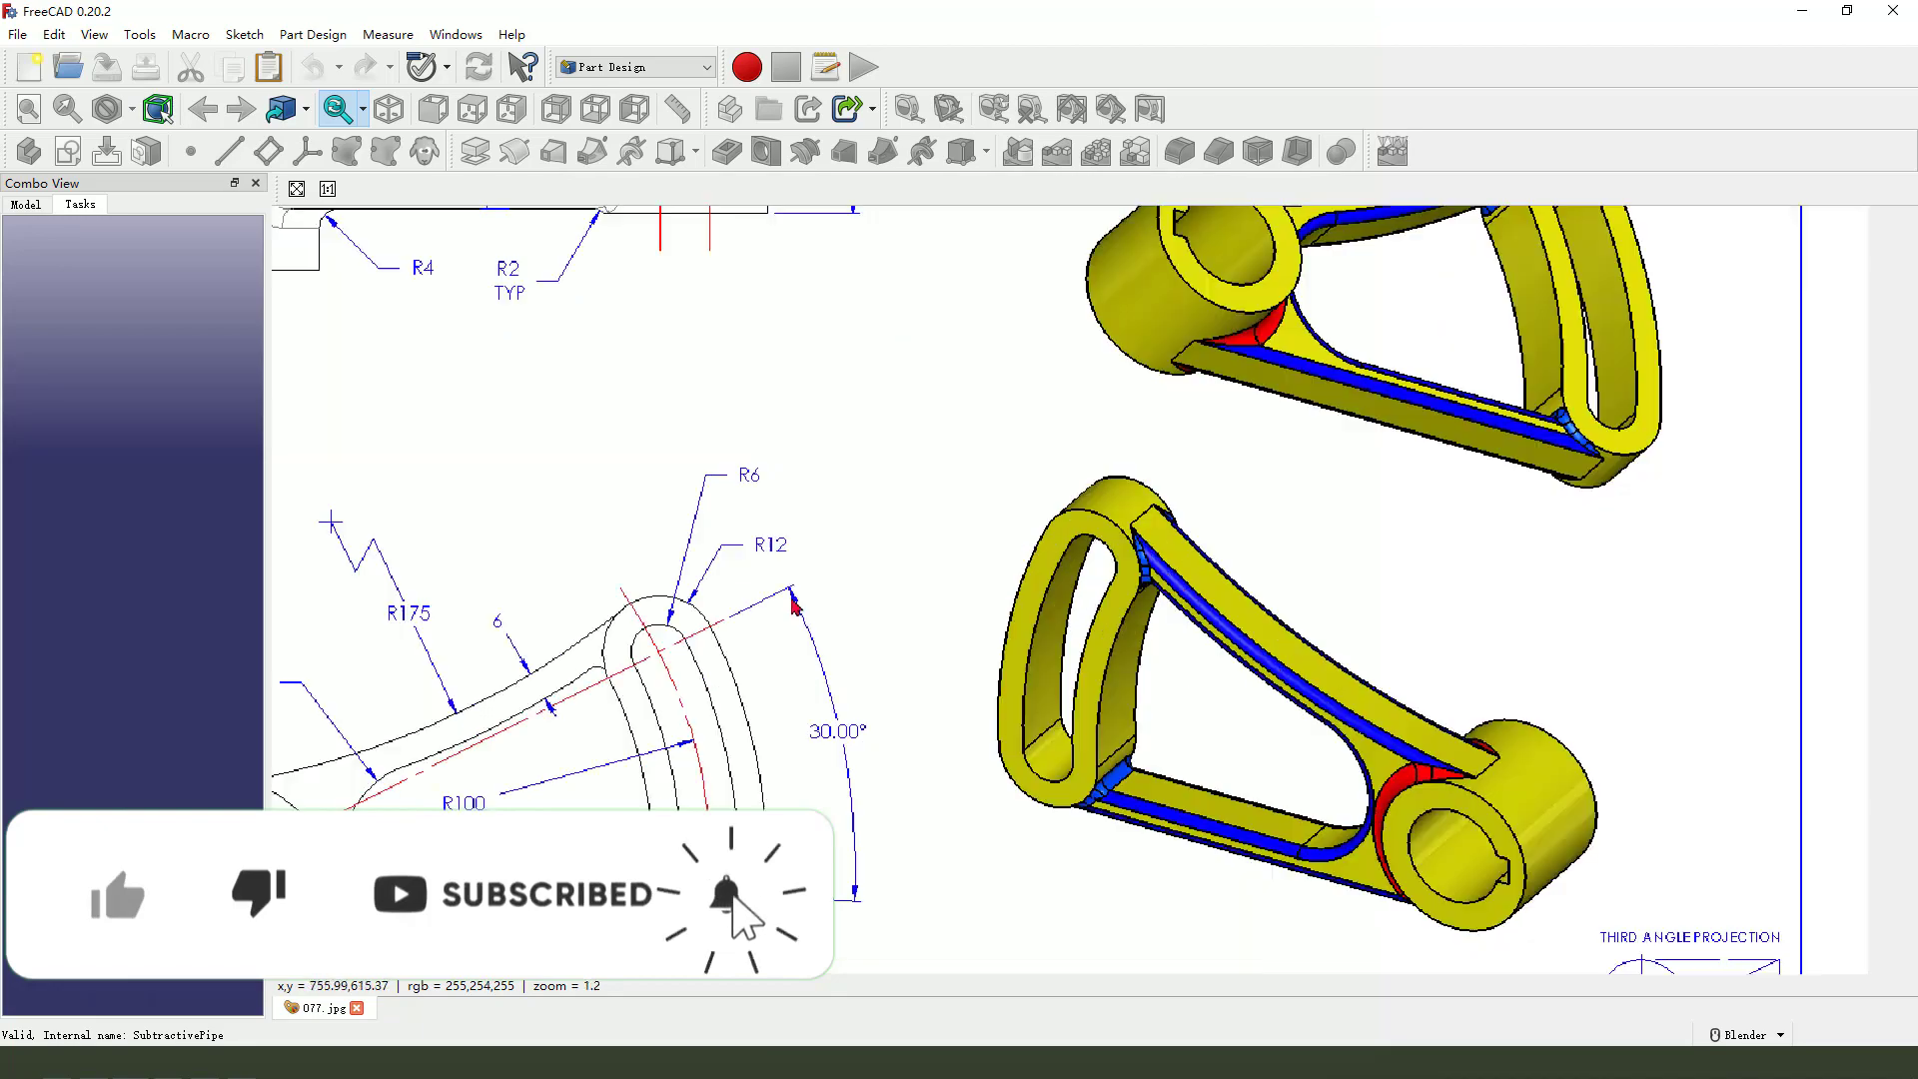
Step: Pan and zoom the reference drawing to review the lever views and title block
mouse_move(837, 635)
middle_down()
mouse_move(1015, 873)
mouse_move(932, 708)
mouse_move(964, 469)
middle_up()
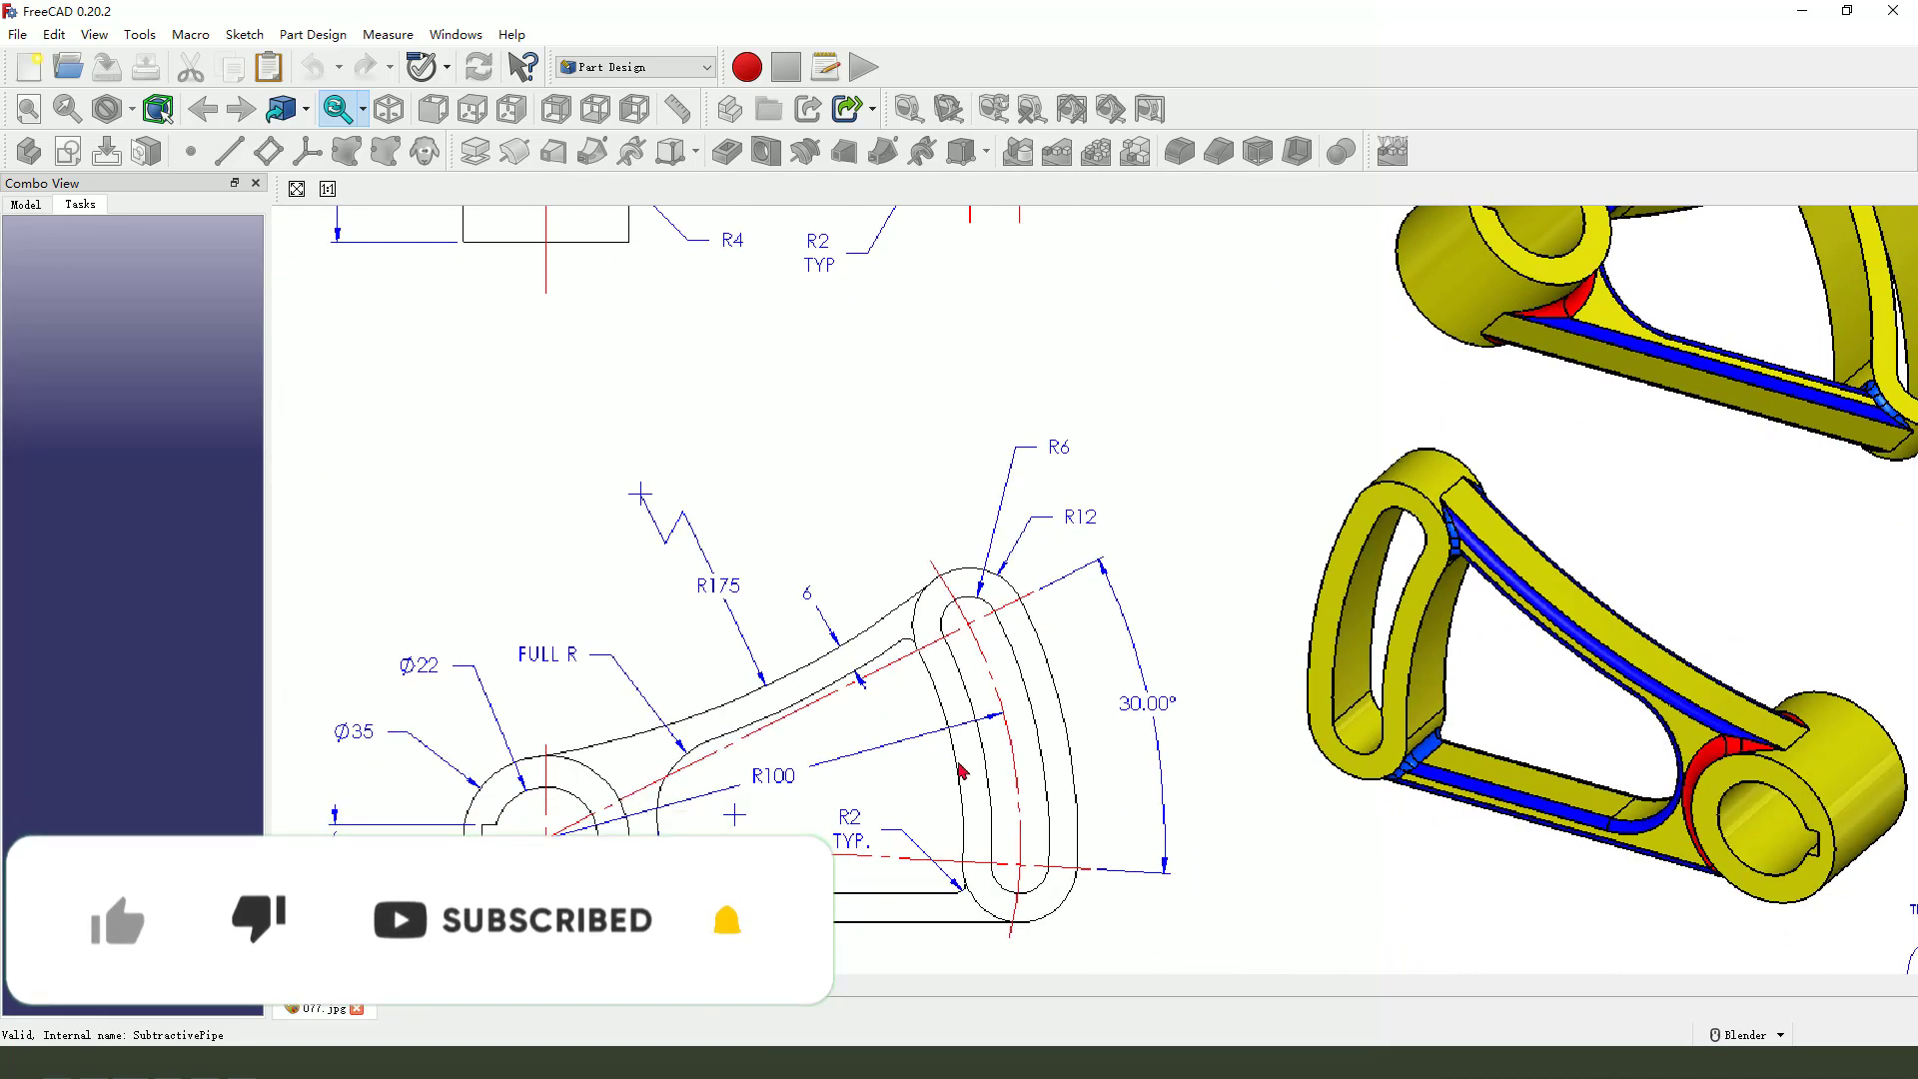
middle_drag(963, 772, 902, 517)
middle_drag(1461, 763, 933, 565)
middle_drag(1259, 825, 1268, 744)
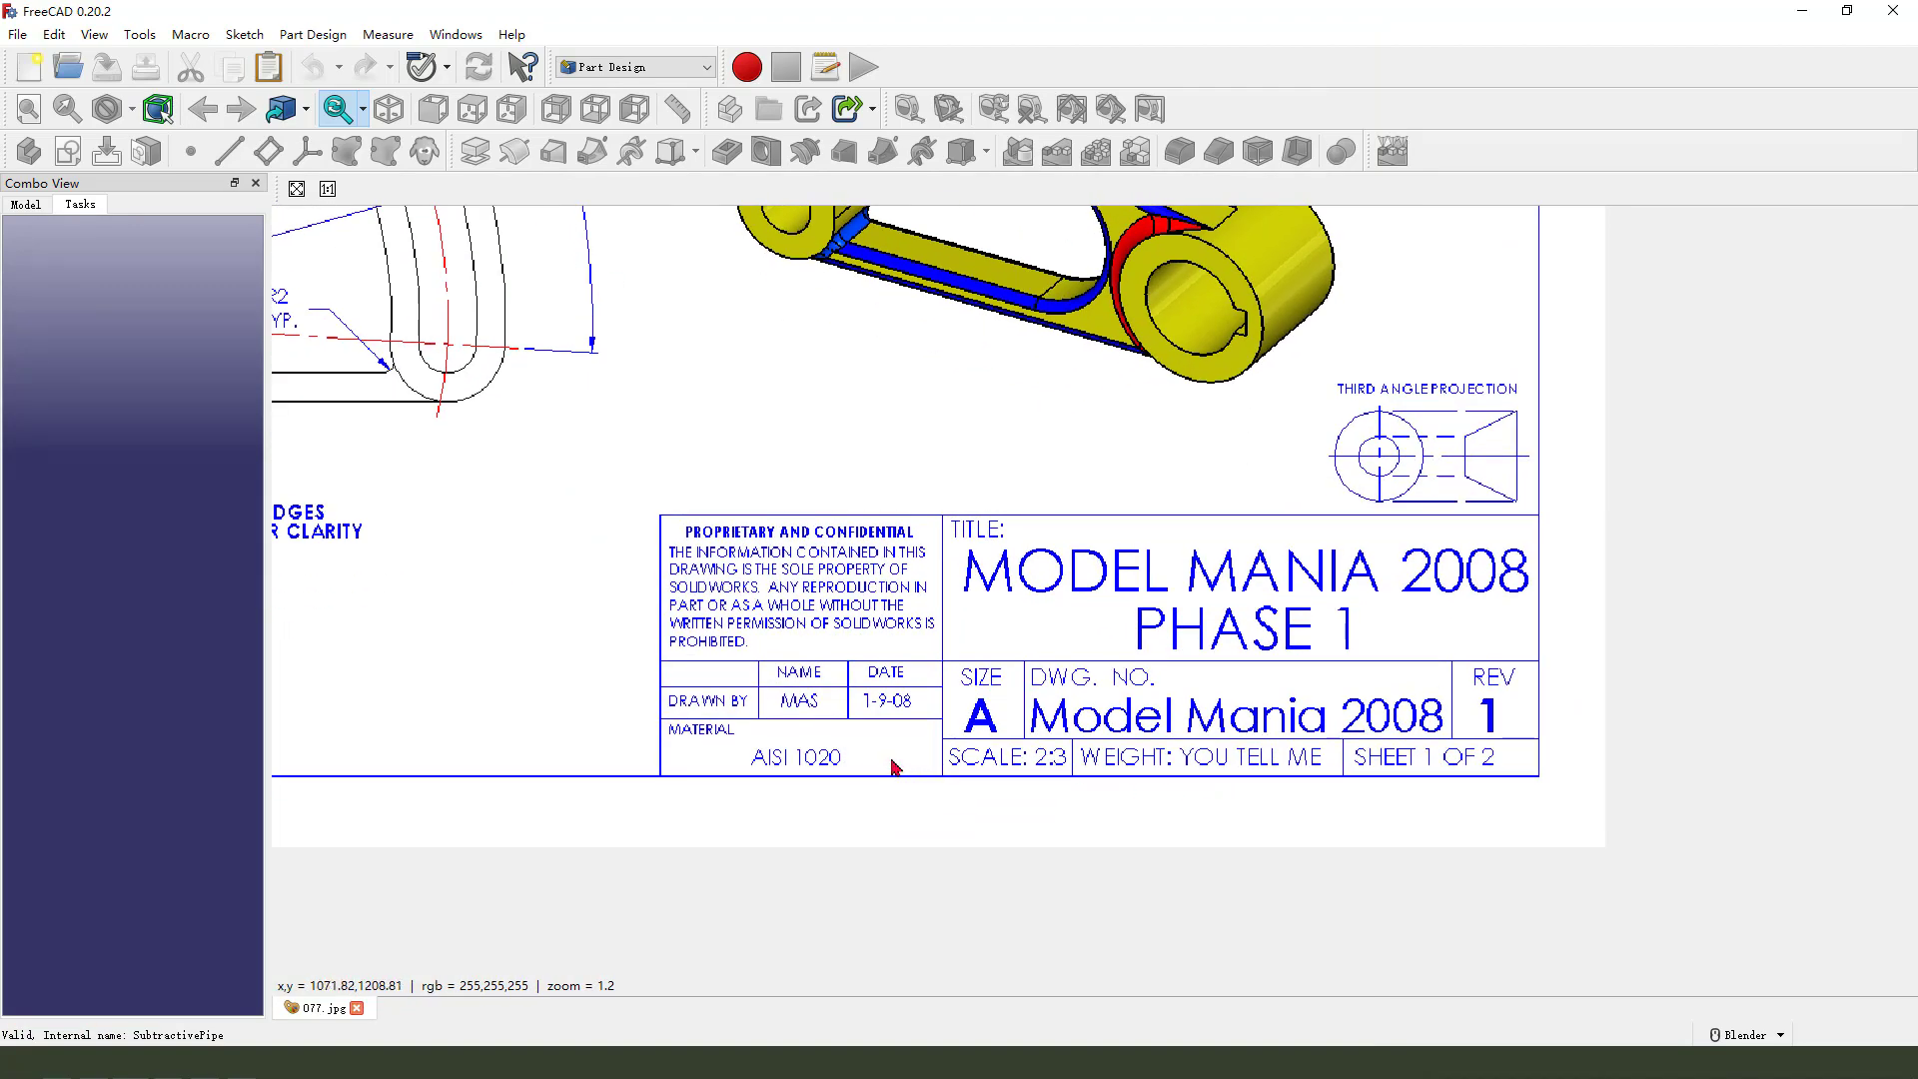
mouse_move(717, 649)
mouse_down()
mouse_move(717, 599)
mouse_move(1595, 747)
mouse_move(787, 598)
mouse_up()
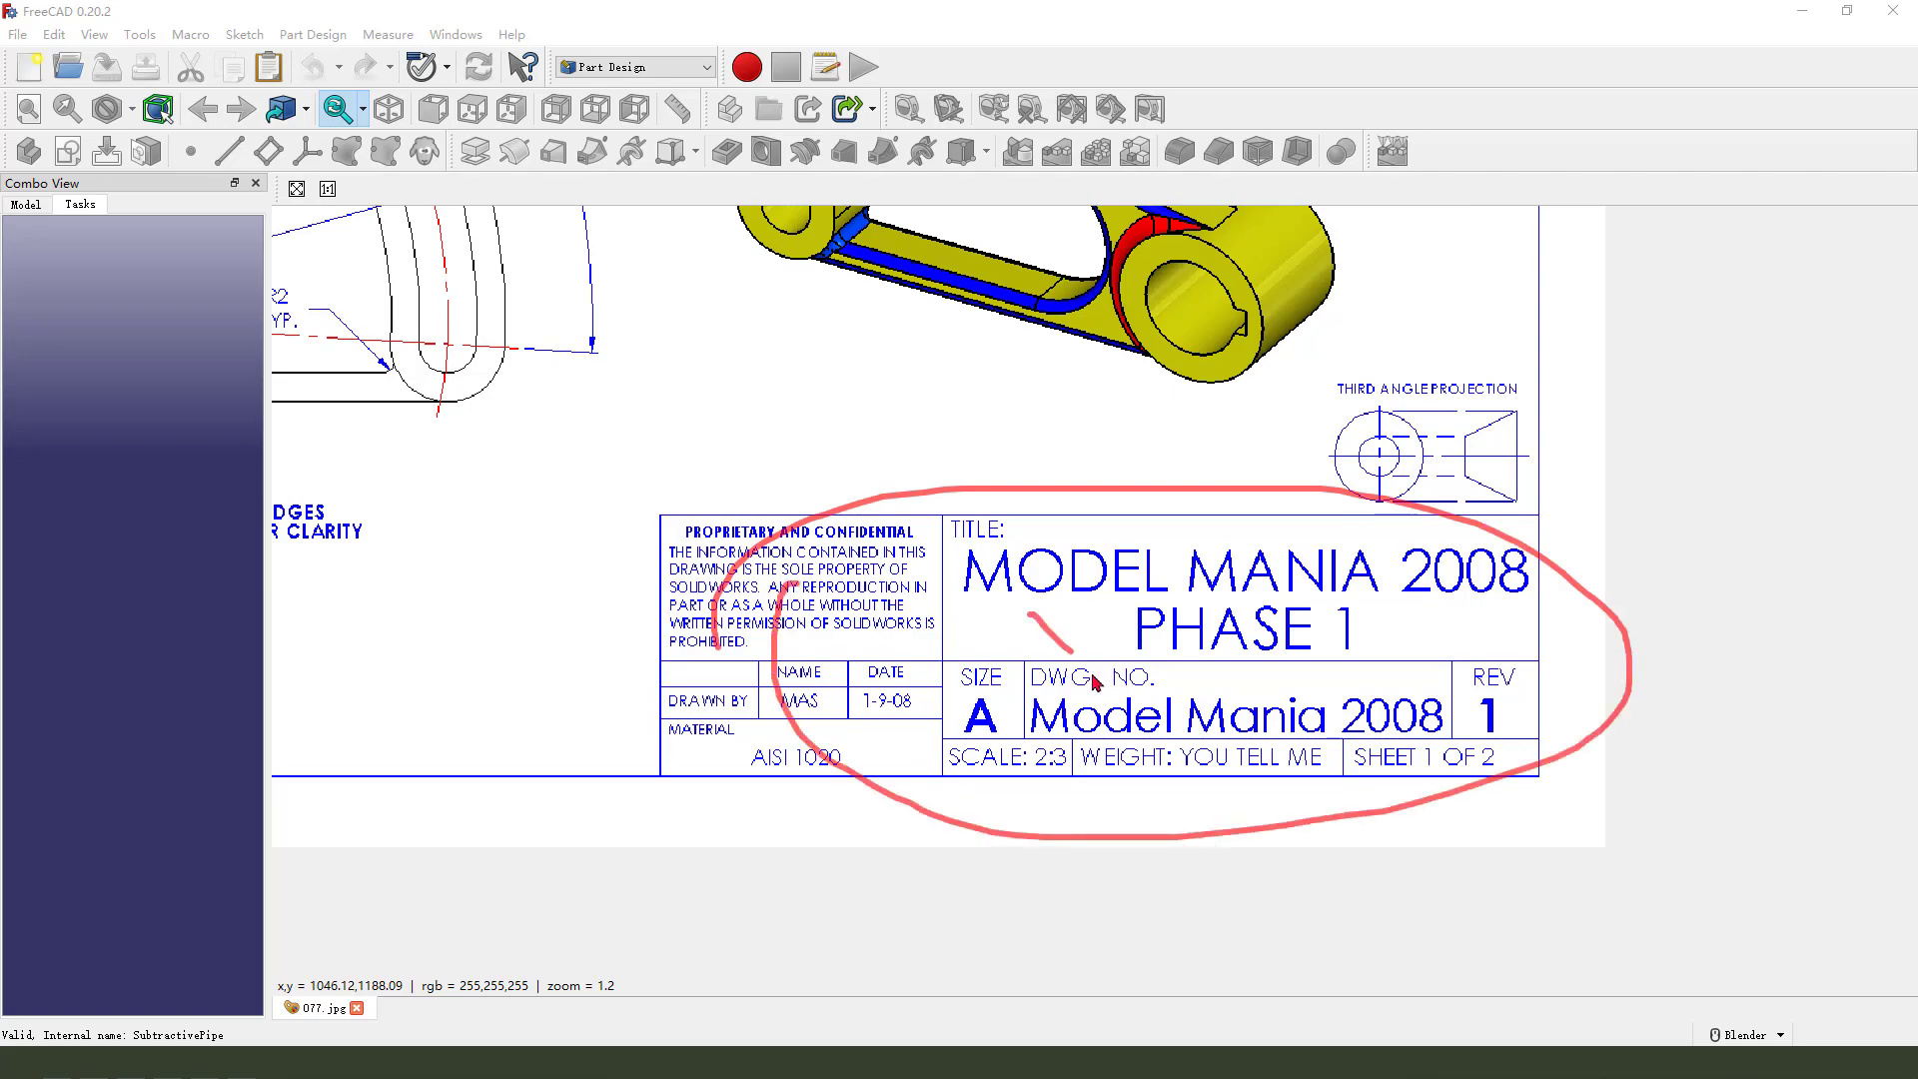
key(Escape)
middle_drag(849, 642, 1150, 808)
scroll(1150, 807, down, 1)
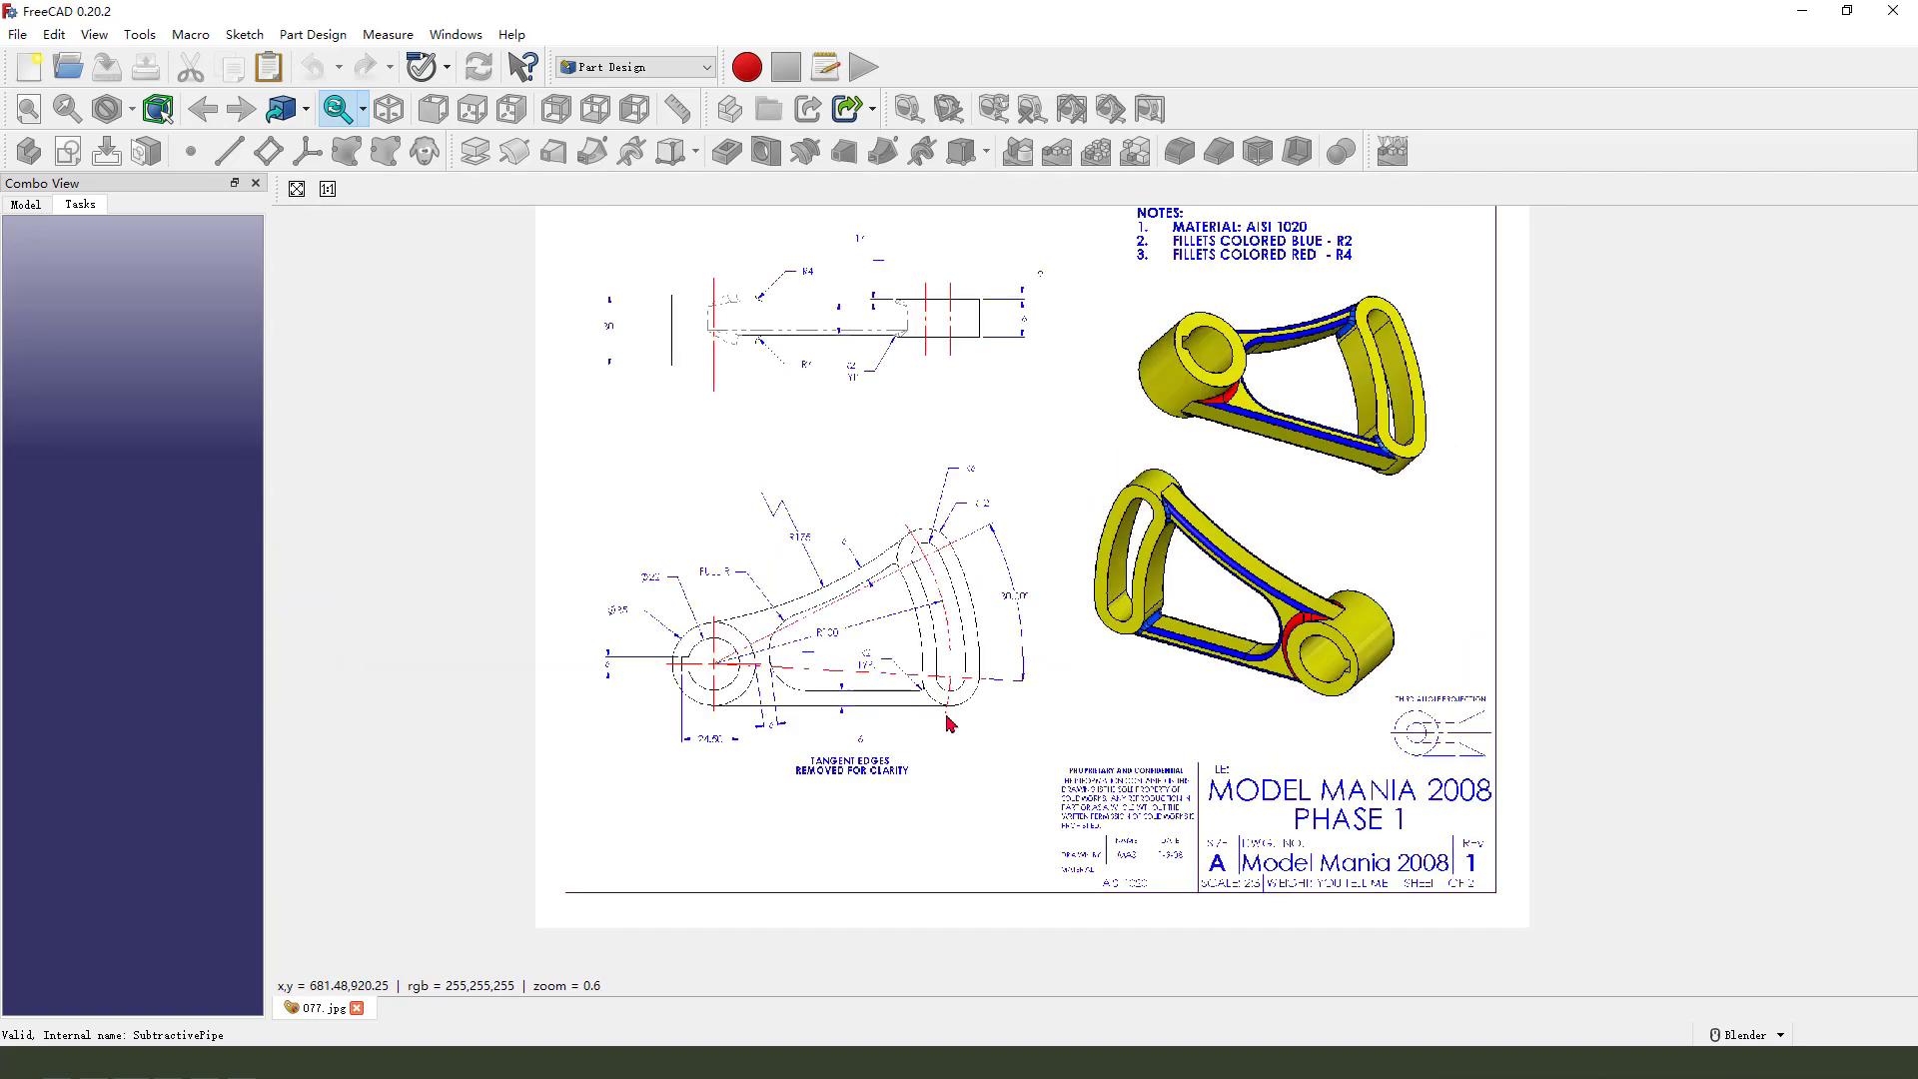
middle_drag(996, 650, 984, 711)
scroll(851, 444, up, 1)
middle_drag(848, 440, 1013, 565)
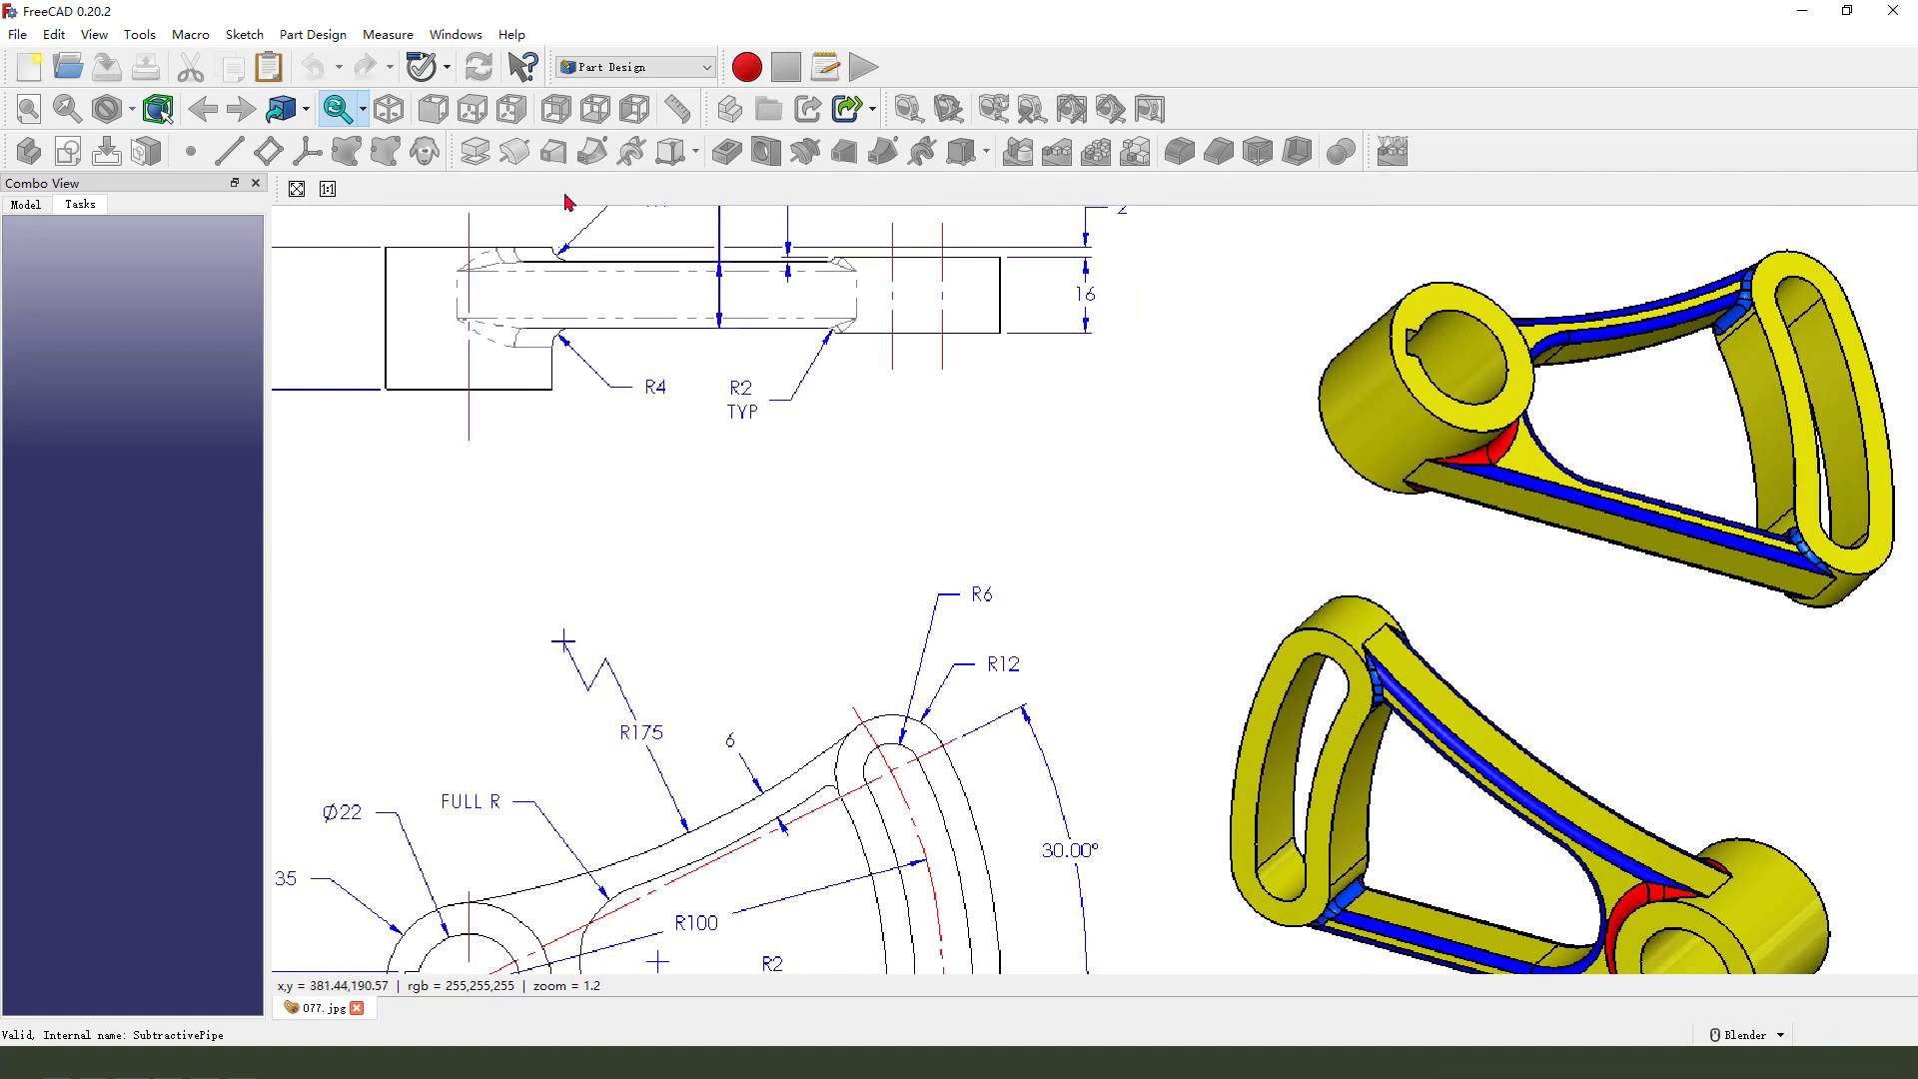
Step: Create a new document and tile it beside the reference drawing
click(31, 70)
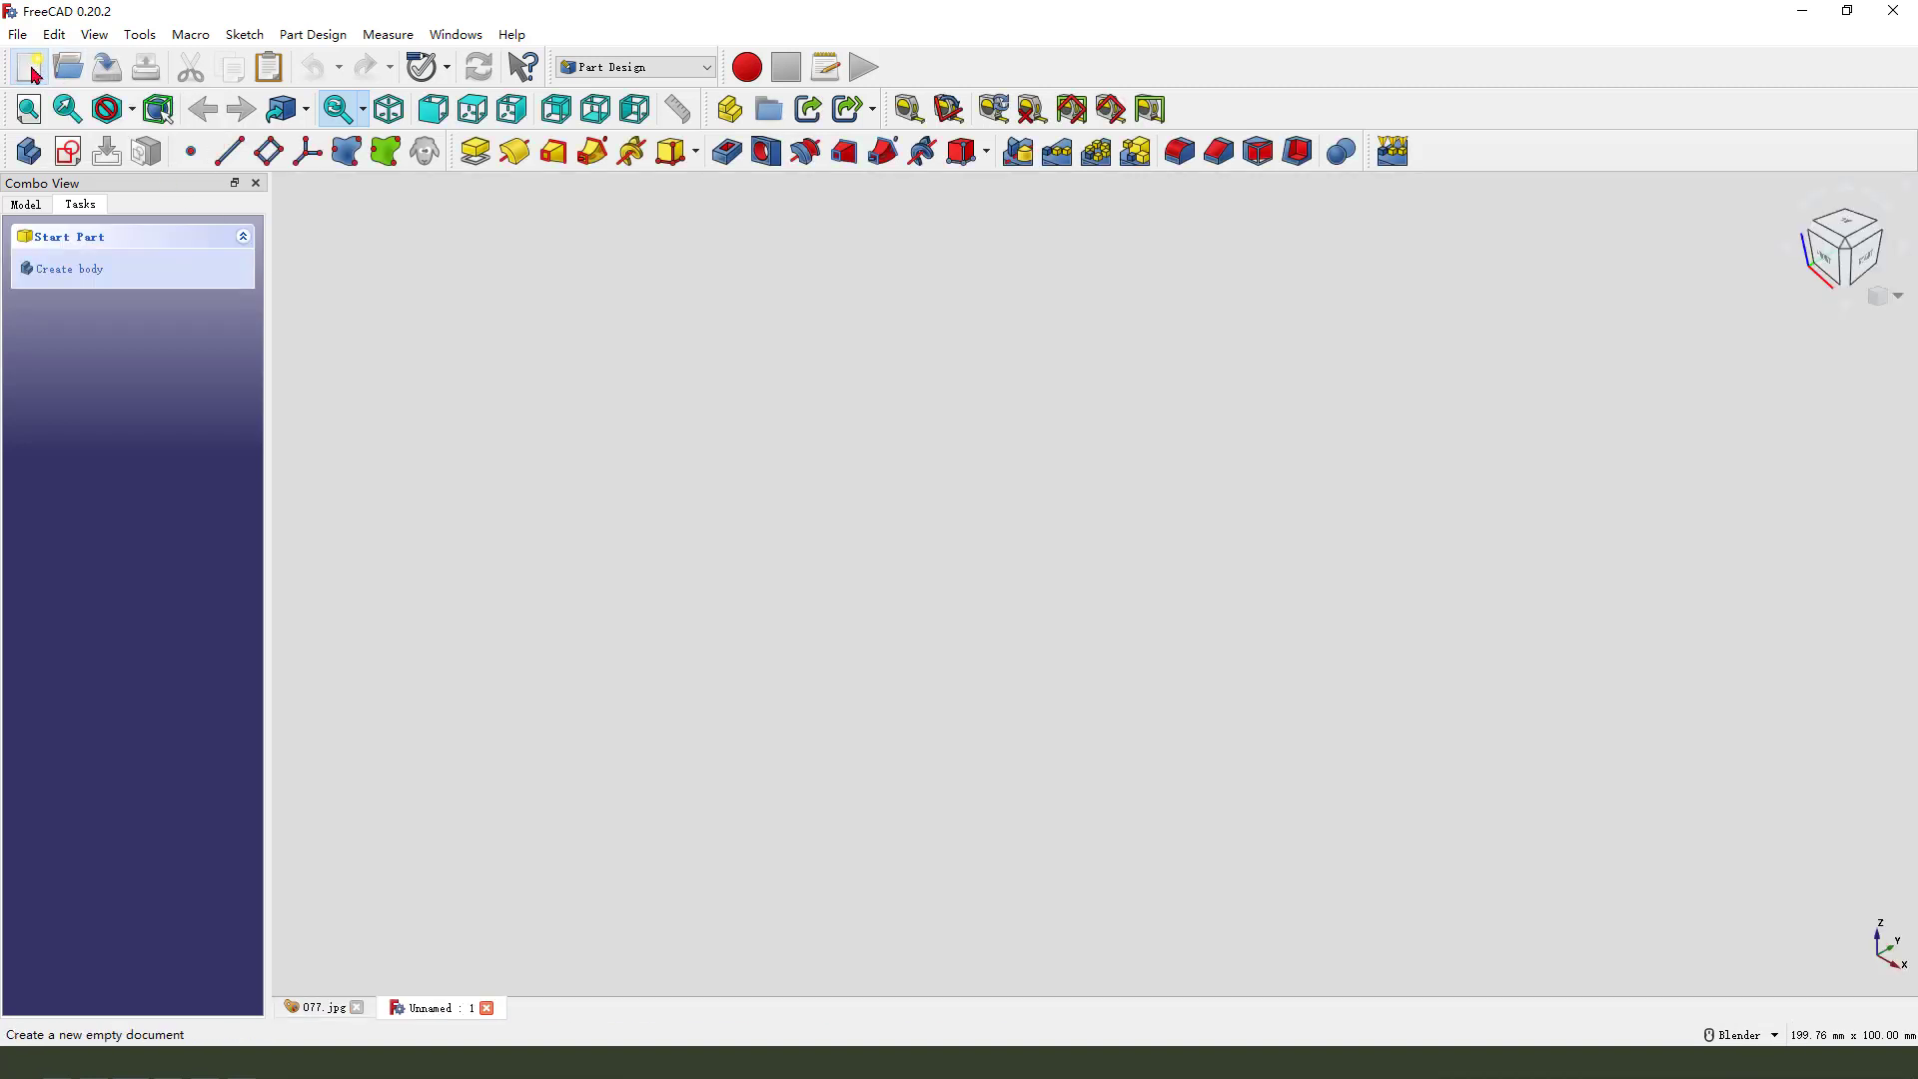
click(462, 38)
click(470, 114)
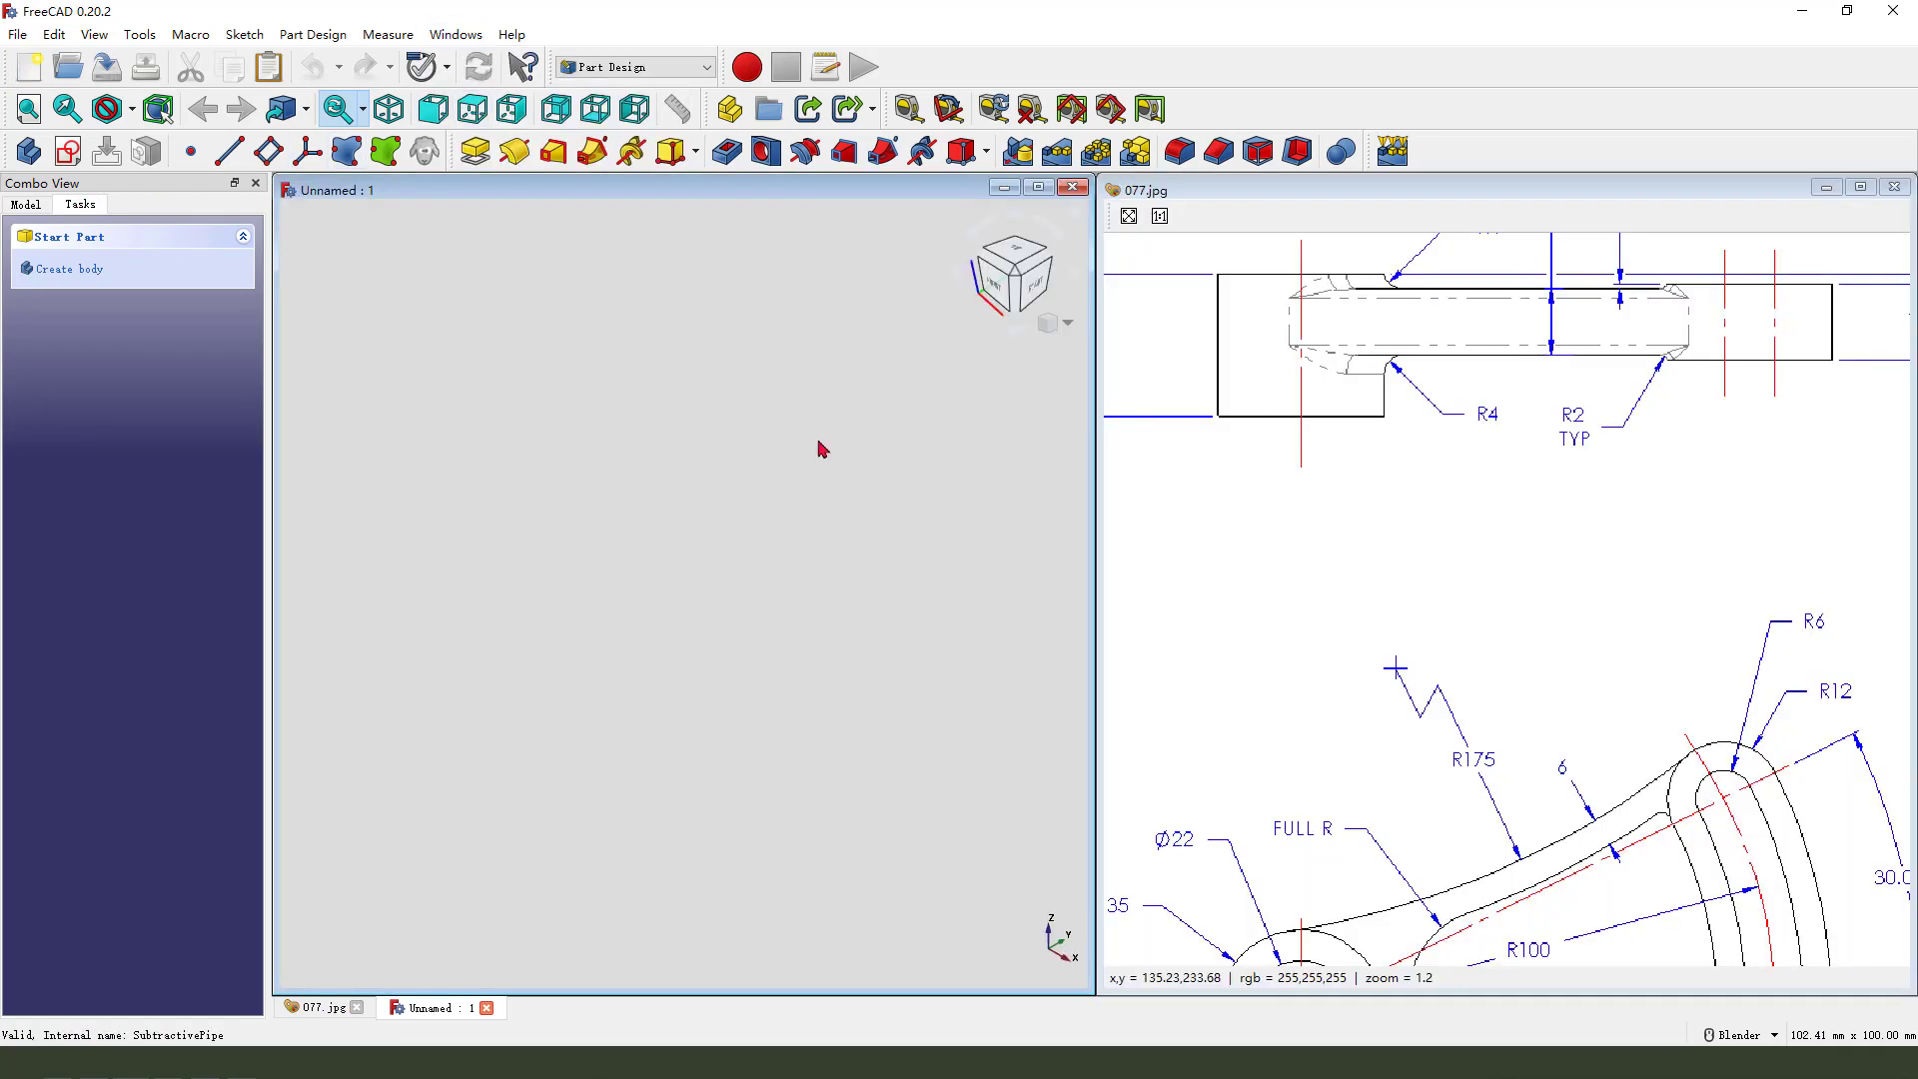
scroll(1349, 588, down, 1)
mouse_move(1589, 794)
middle_down()
mouse_move(1490, 607)
mouse_move(1594, 686)
mouse_move(1552, 683)
middle_up()
scroll(1449, 614, up, 1)
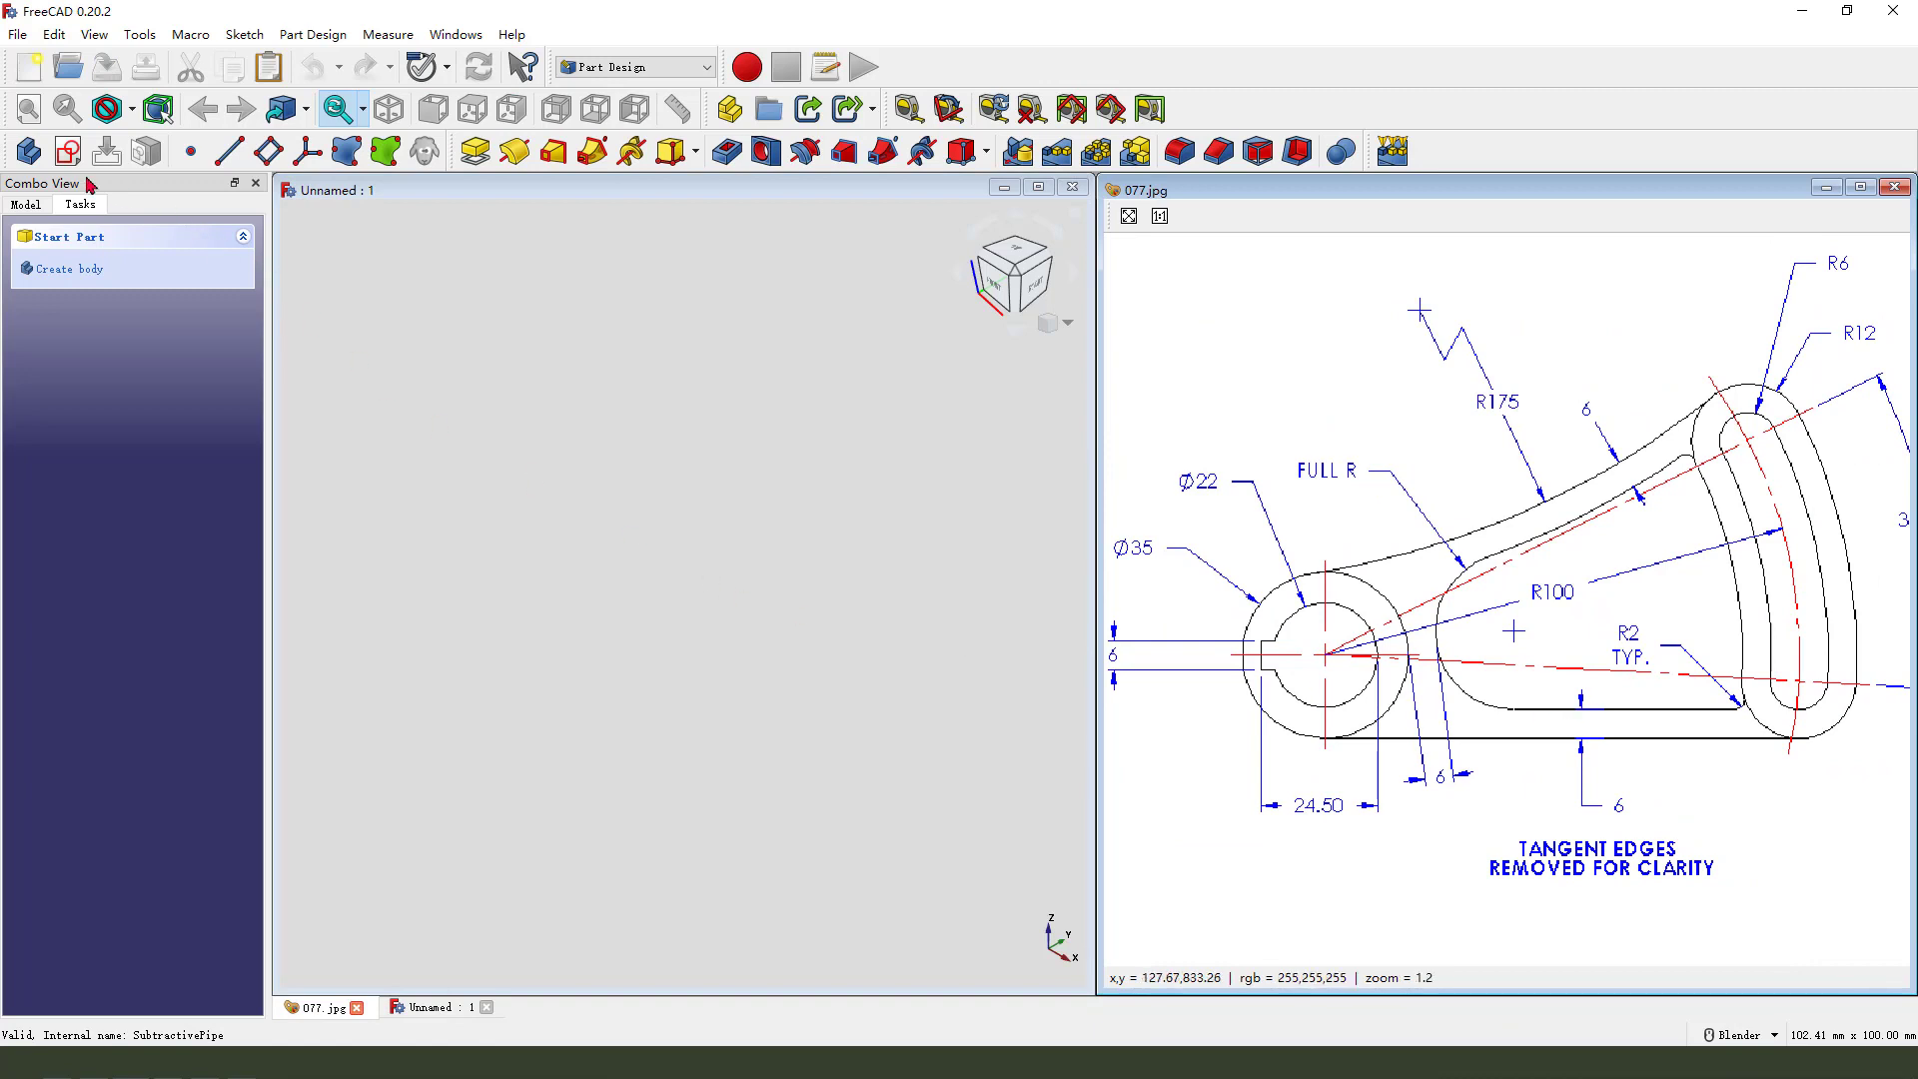
Step: Add a body and start a new sketch on the XY_Plane
click(28, 151)
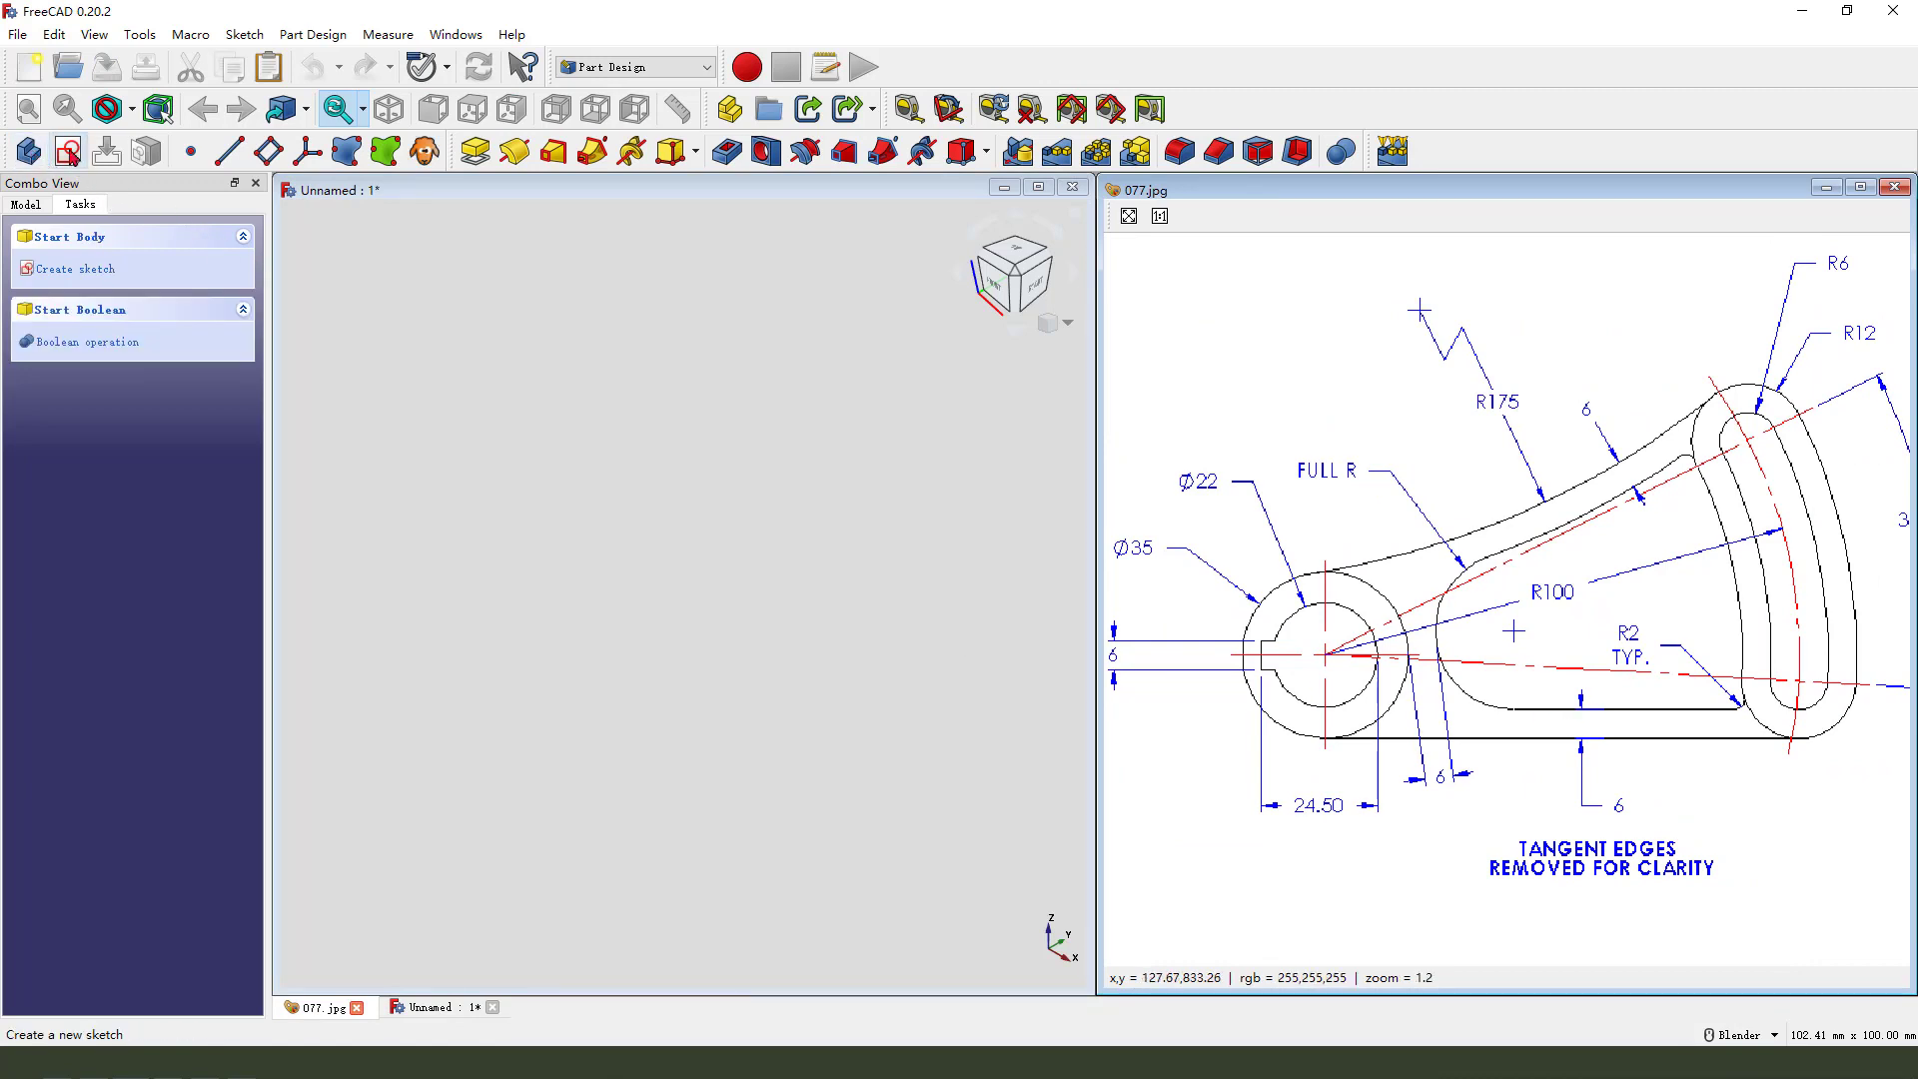
click(68, 151)
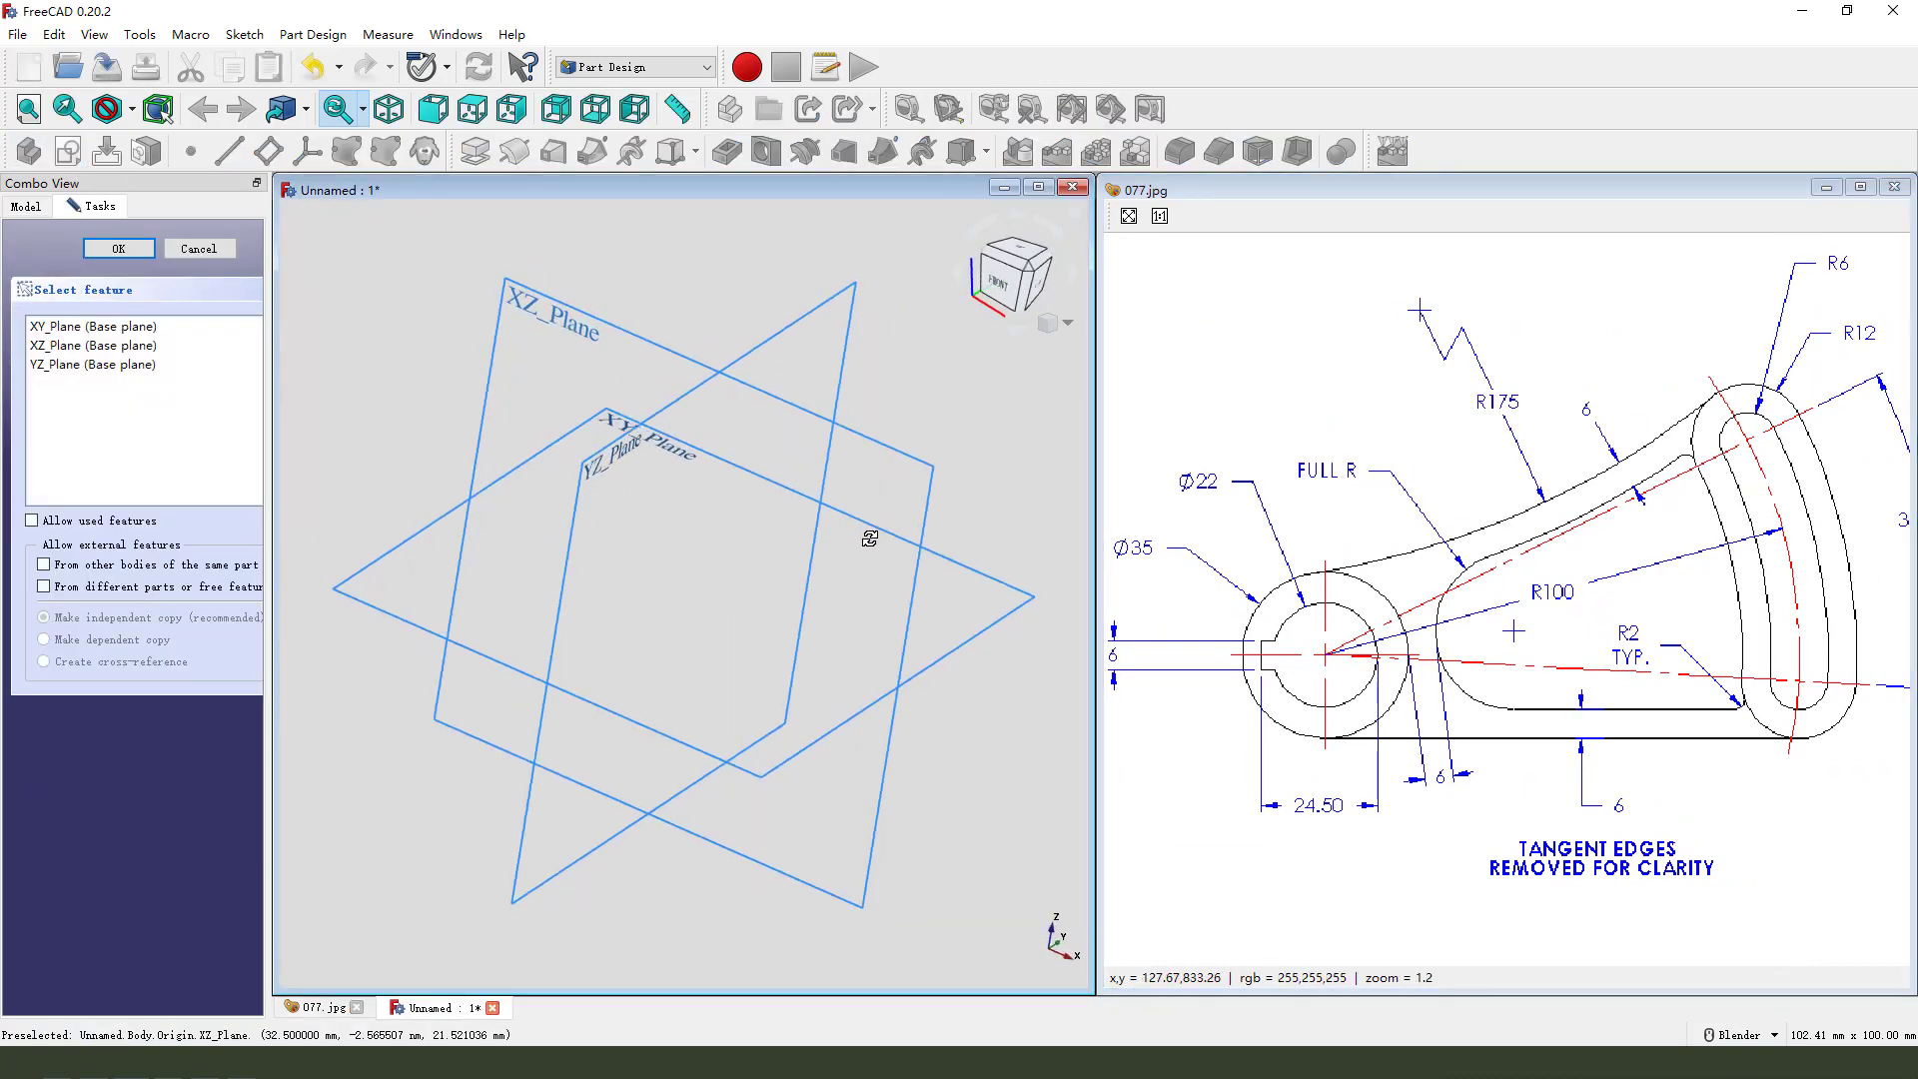
middle_drag(870, 539, 833, 582)
scroll(1268, 613, down, 1)
middle_drag(1448, 518, 1309, 610)
scroll(1331, 756, up, 1)
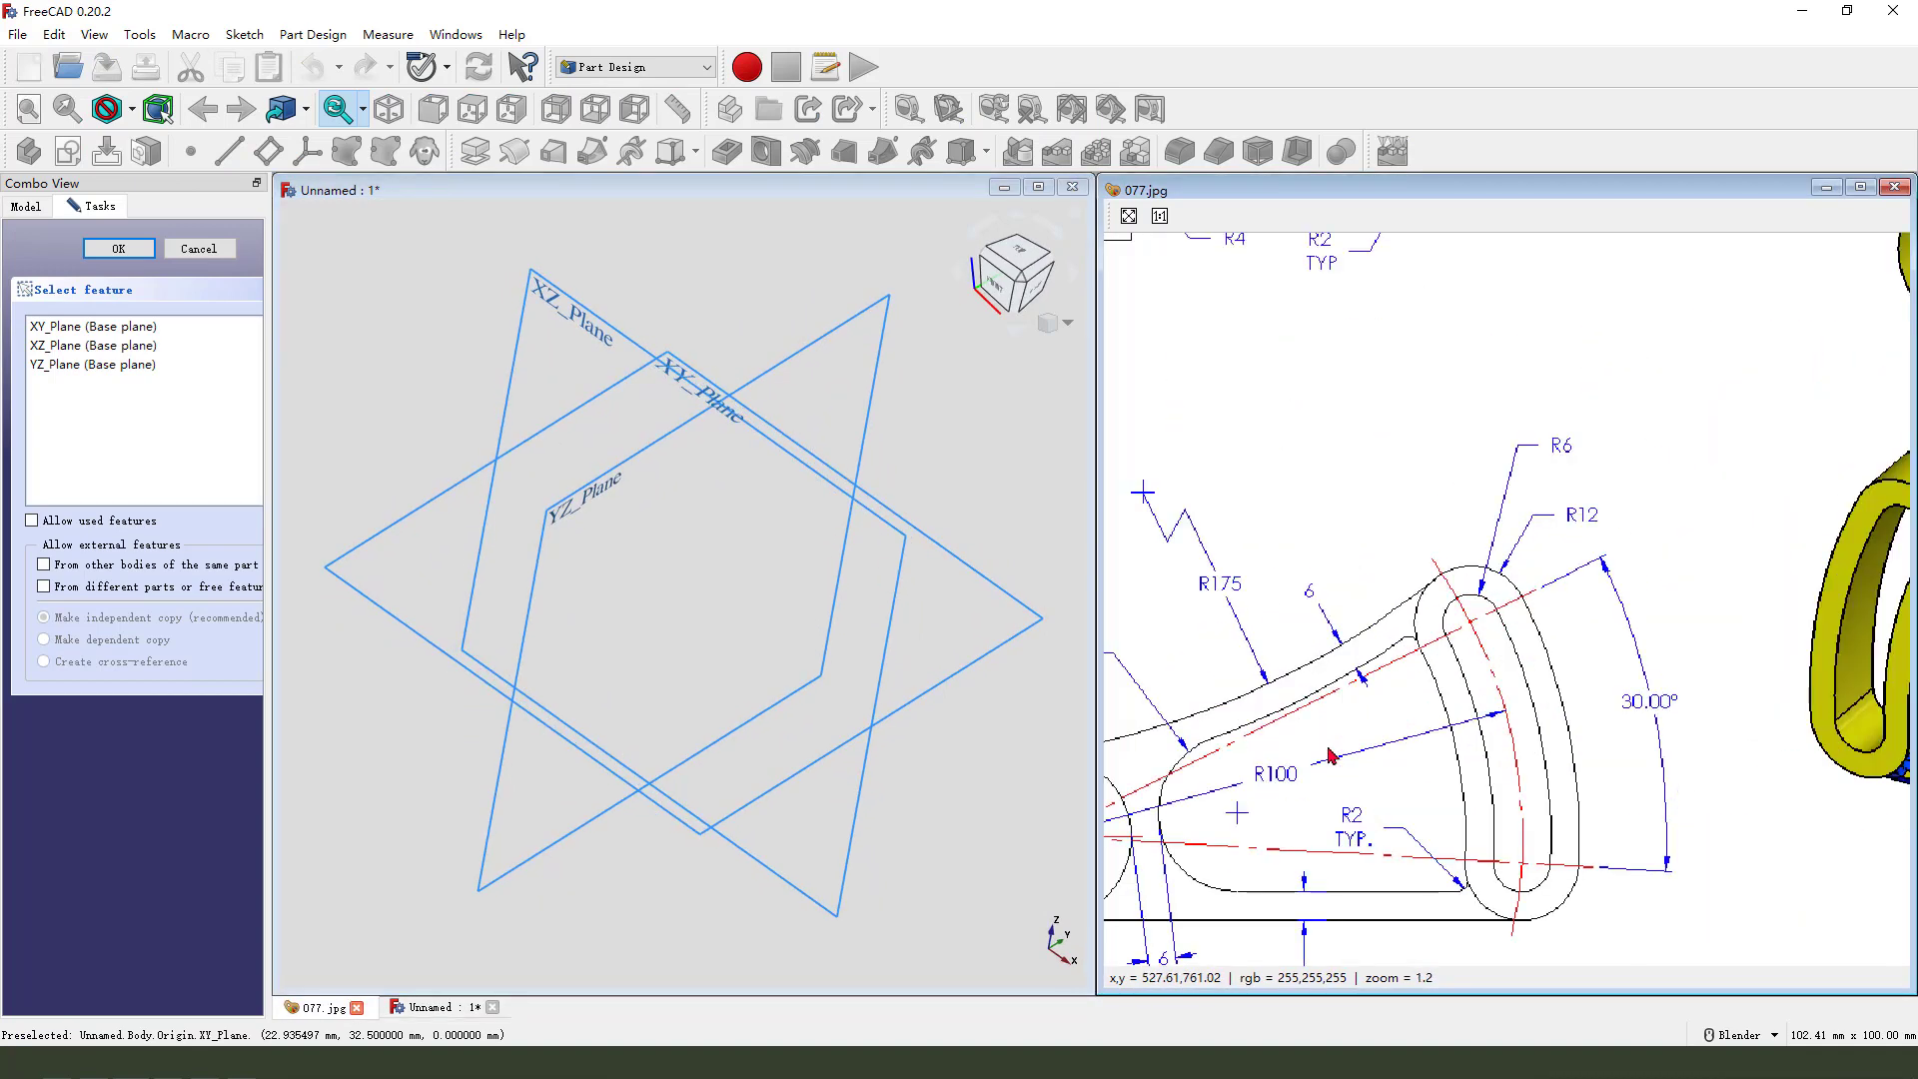
middle_drag(1332, 756, 1513, 626)
mouse_move(1384, 697)
middle_down()
mouse_move(1448, 689)
mouse_move(1403, 660)
middle_up()
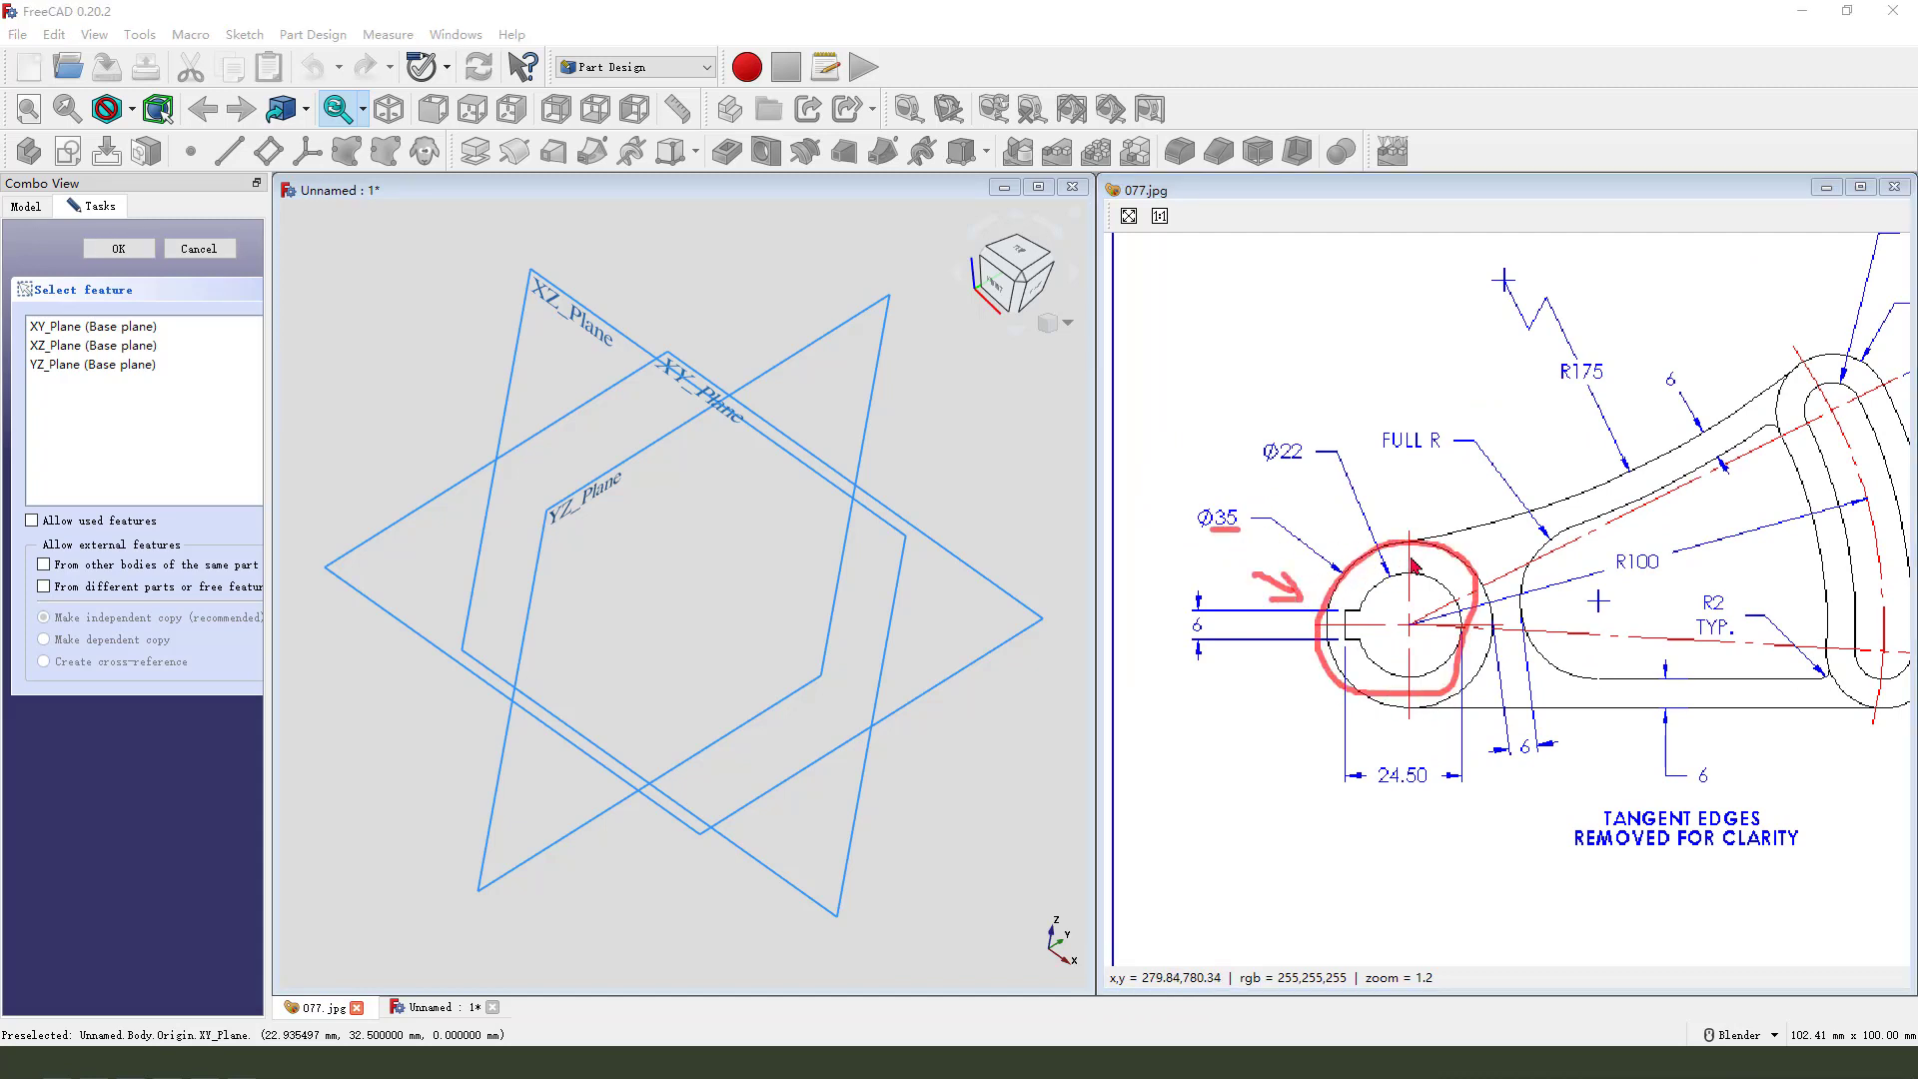
key(Escape)
middle_drag(685, 371, 668, 408)
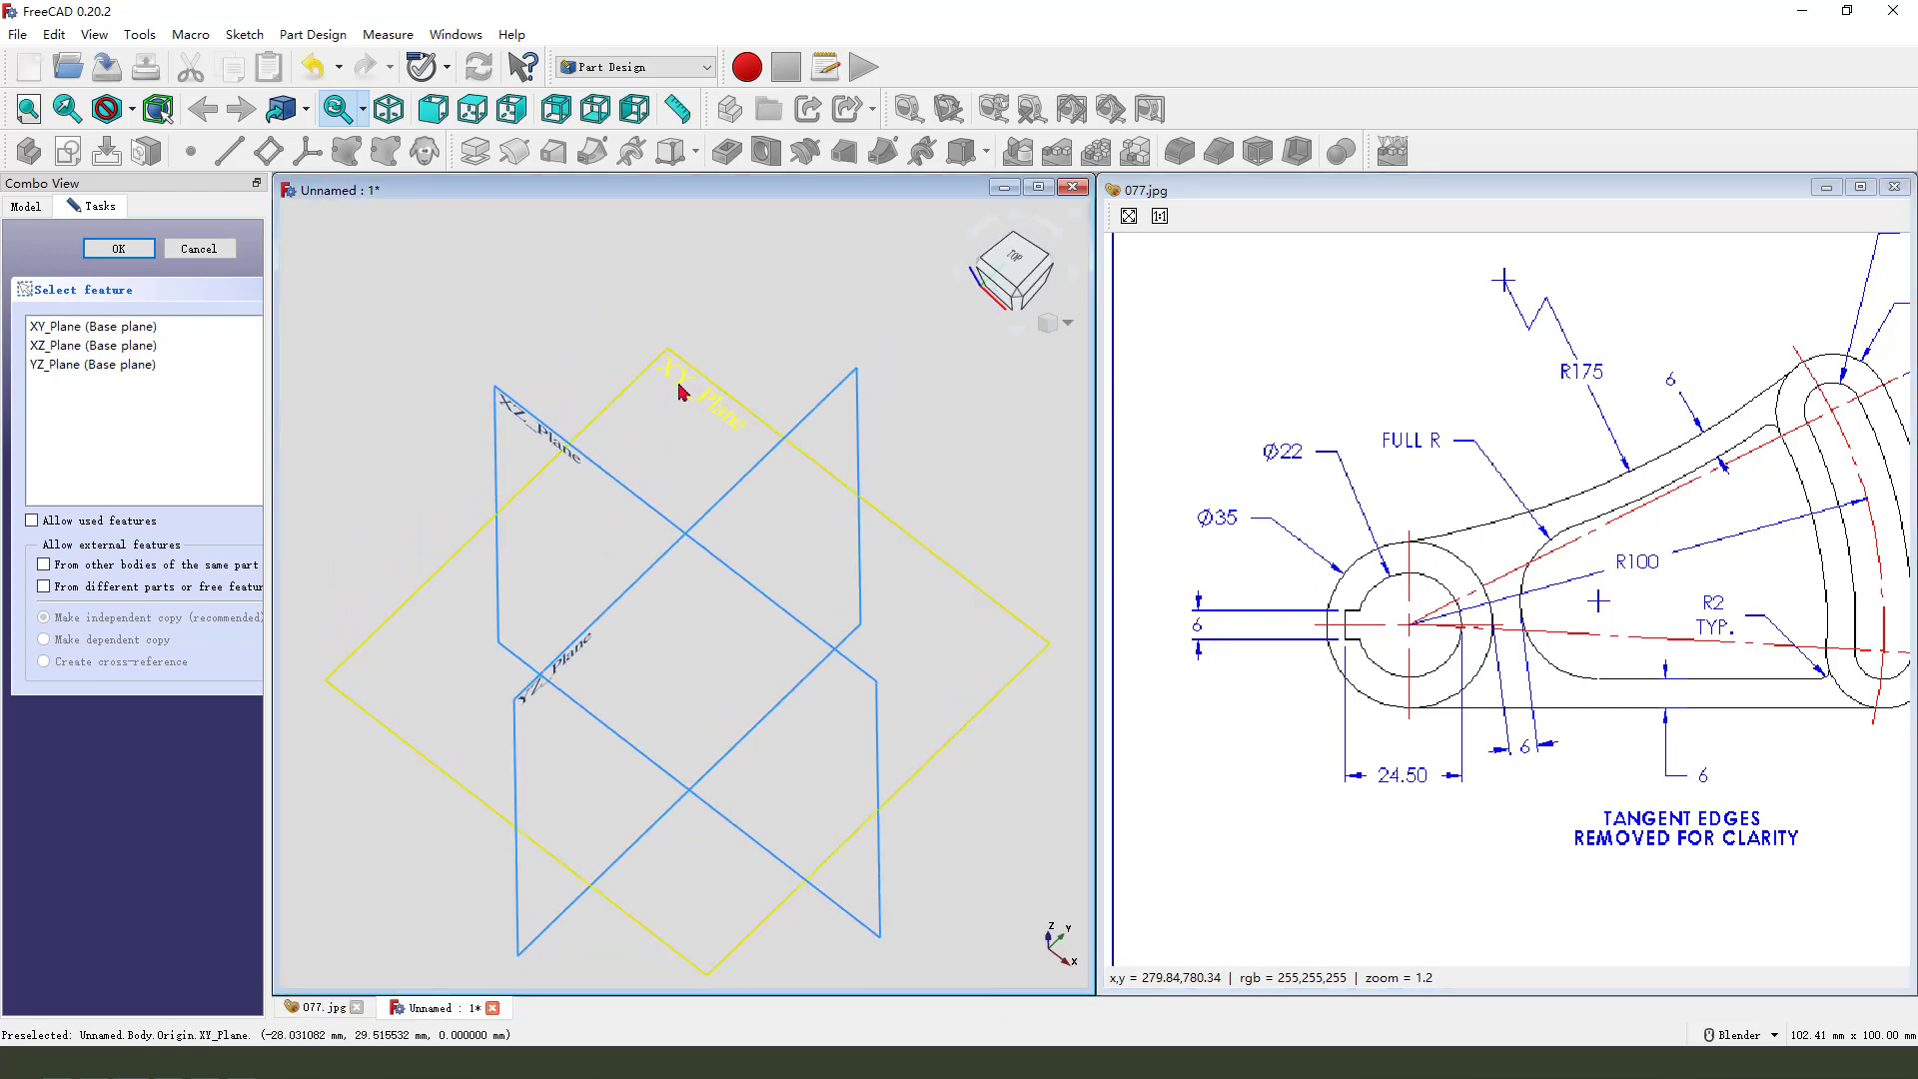
drag(626, 362, 636, 427)
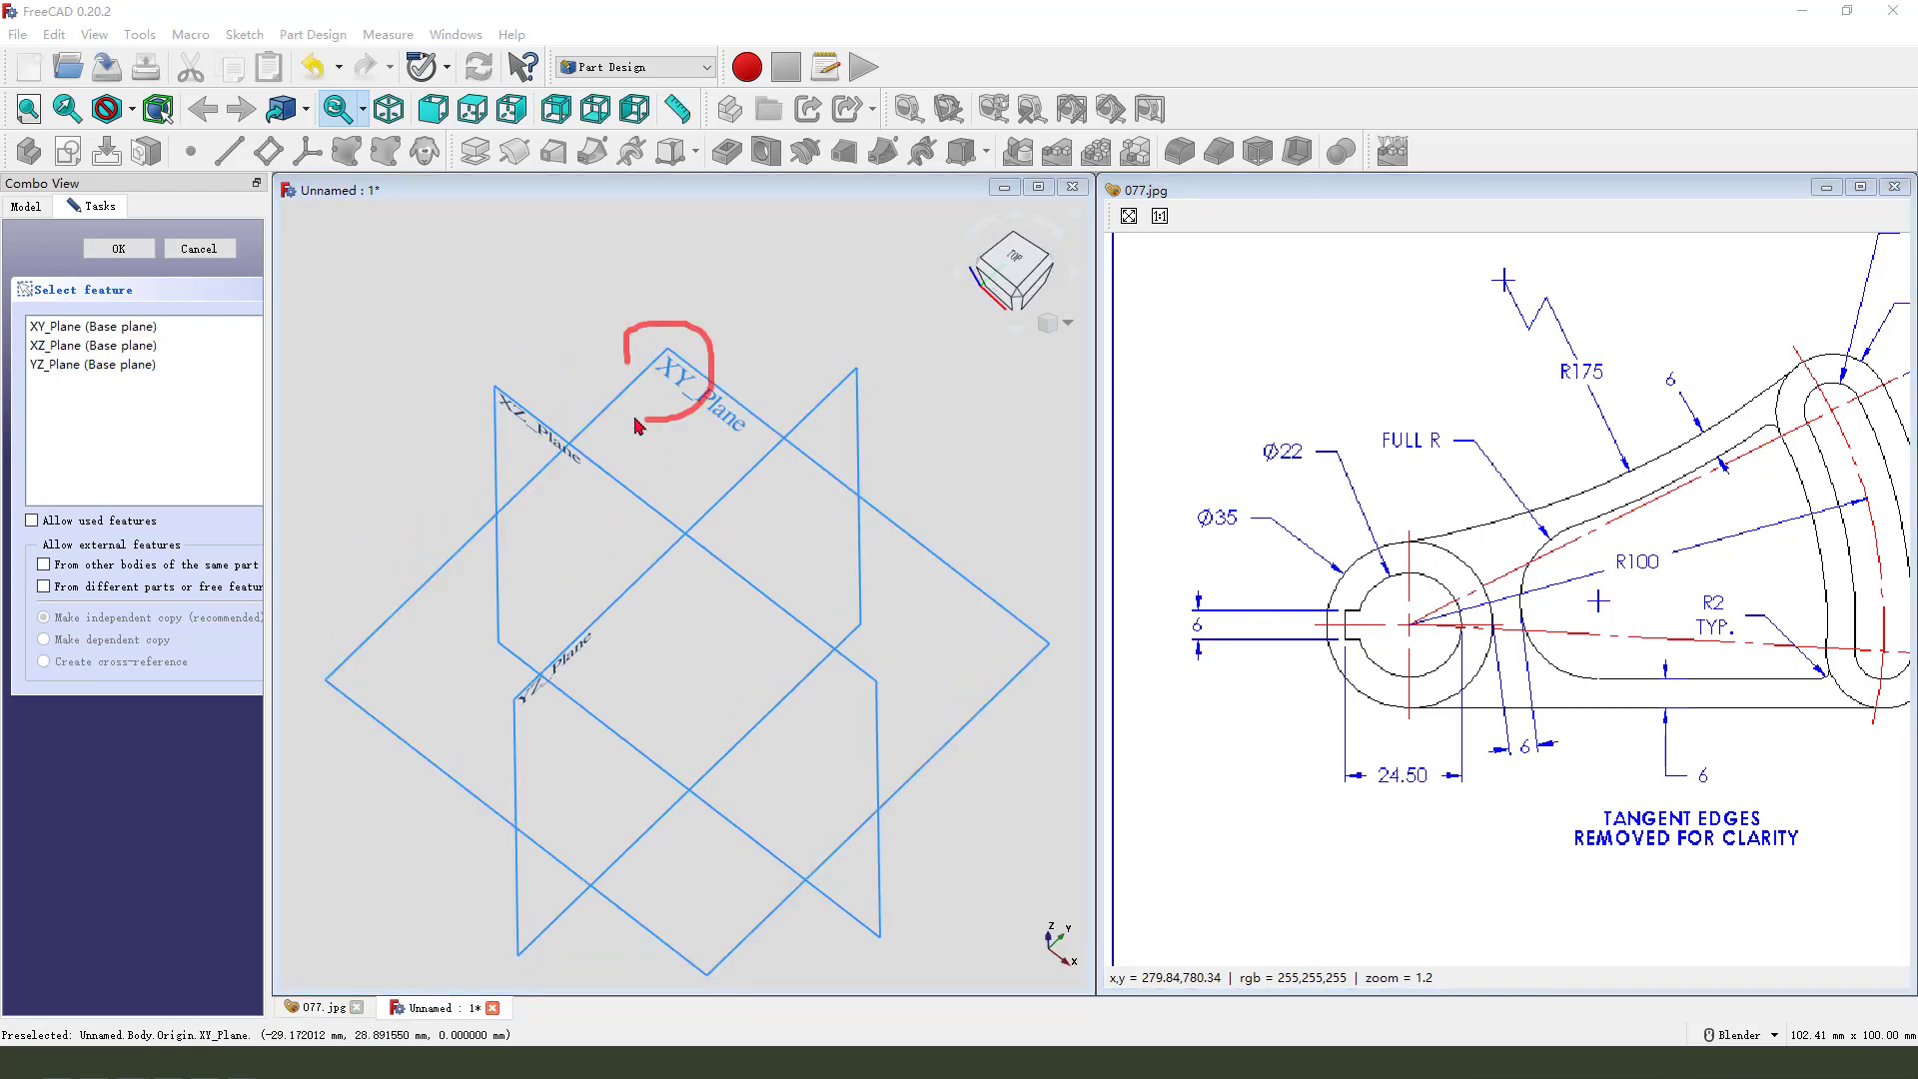
click(689, 395)
Step: Draw an origin-centred circle, constrain its diameter to 35 mm, and leave the sketch
scroll(717, 492, up, 1)
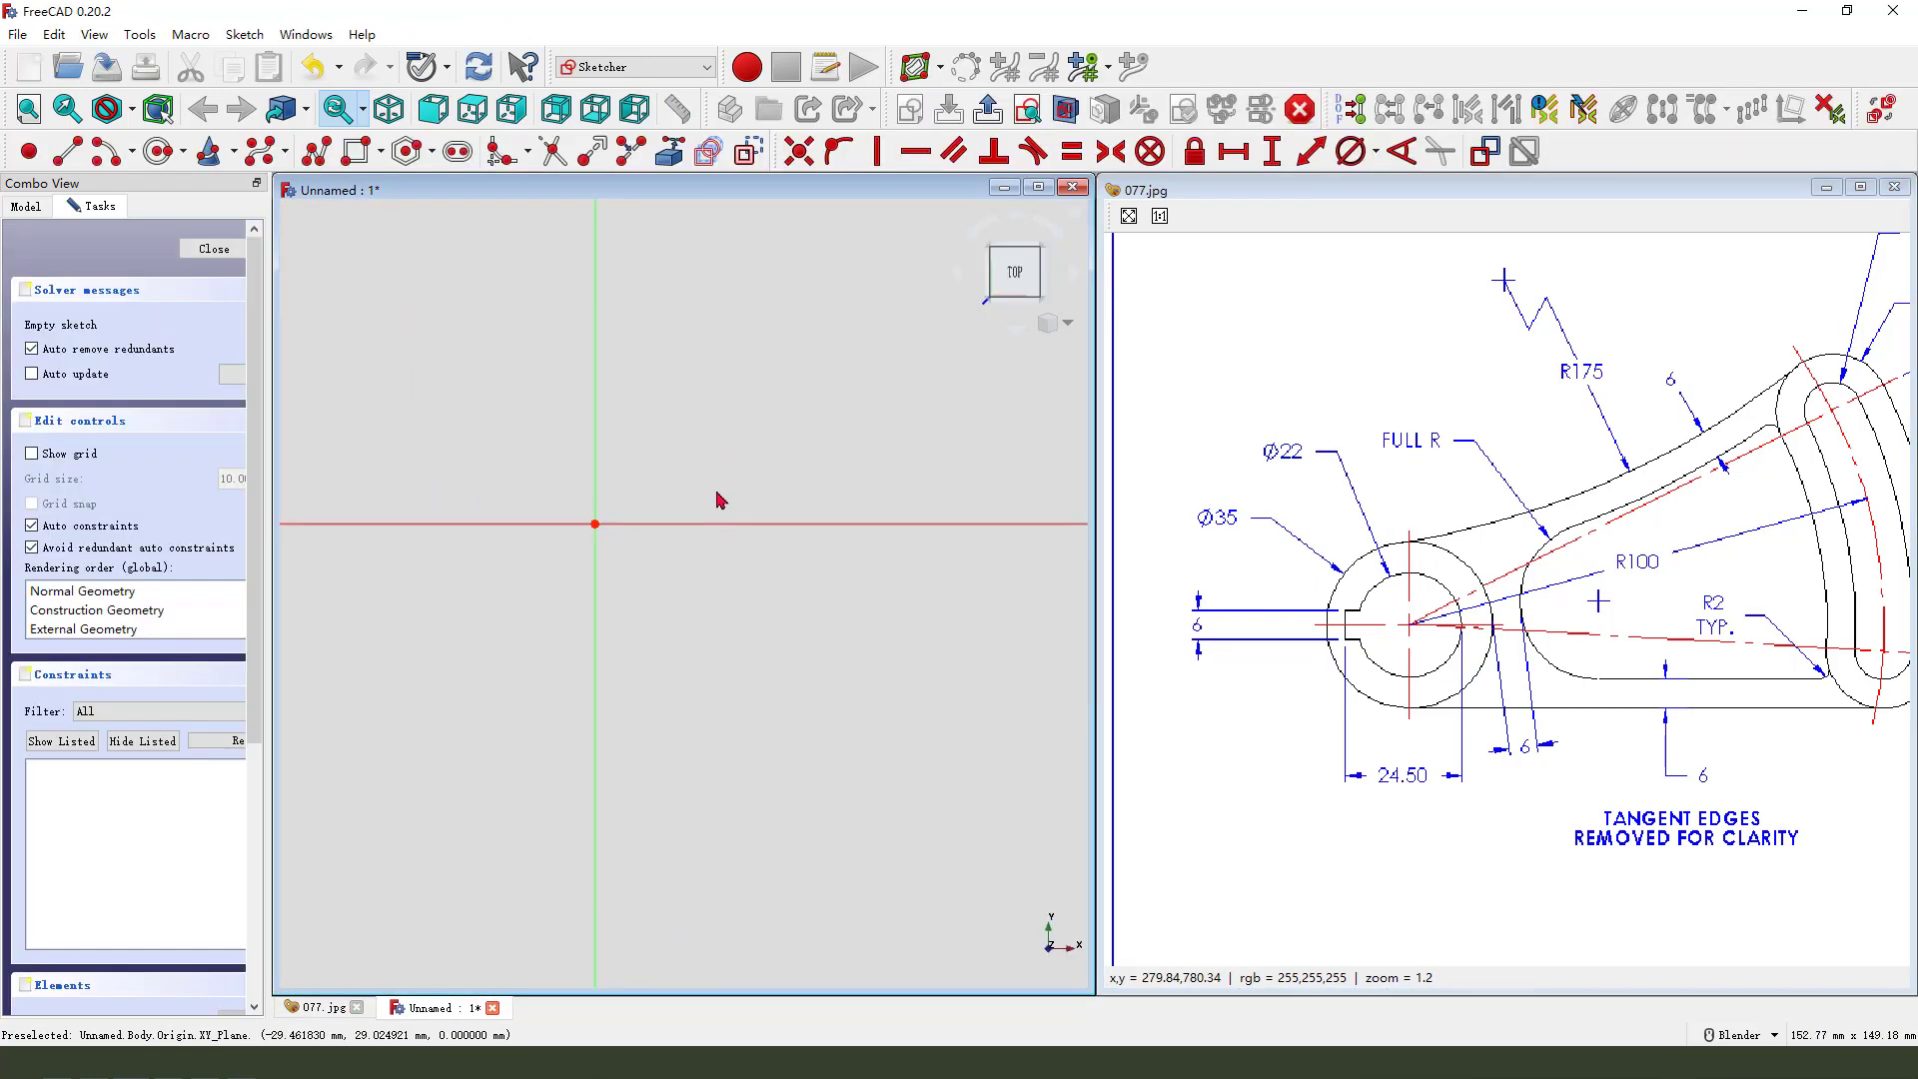
click(158, 152)
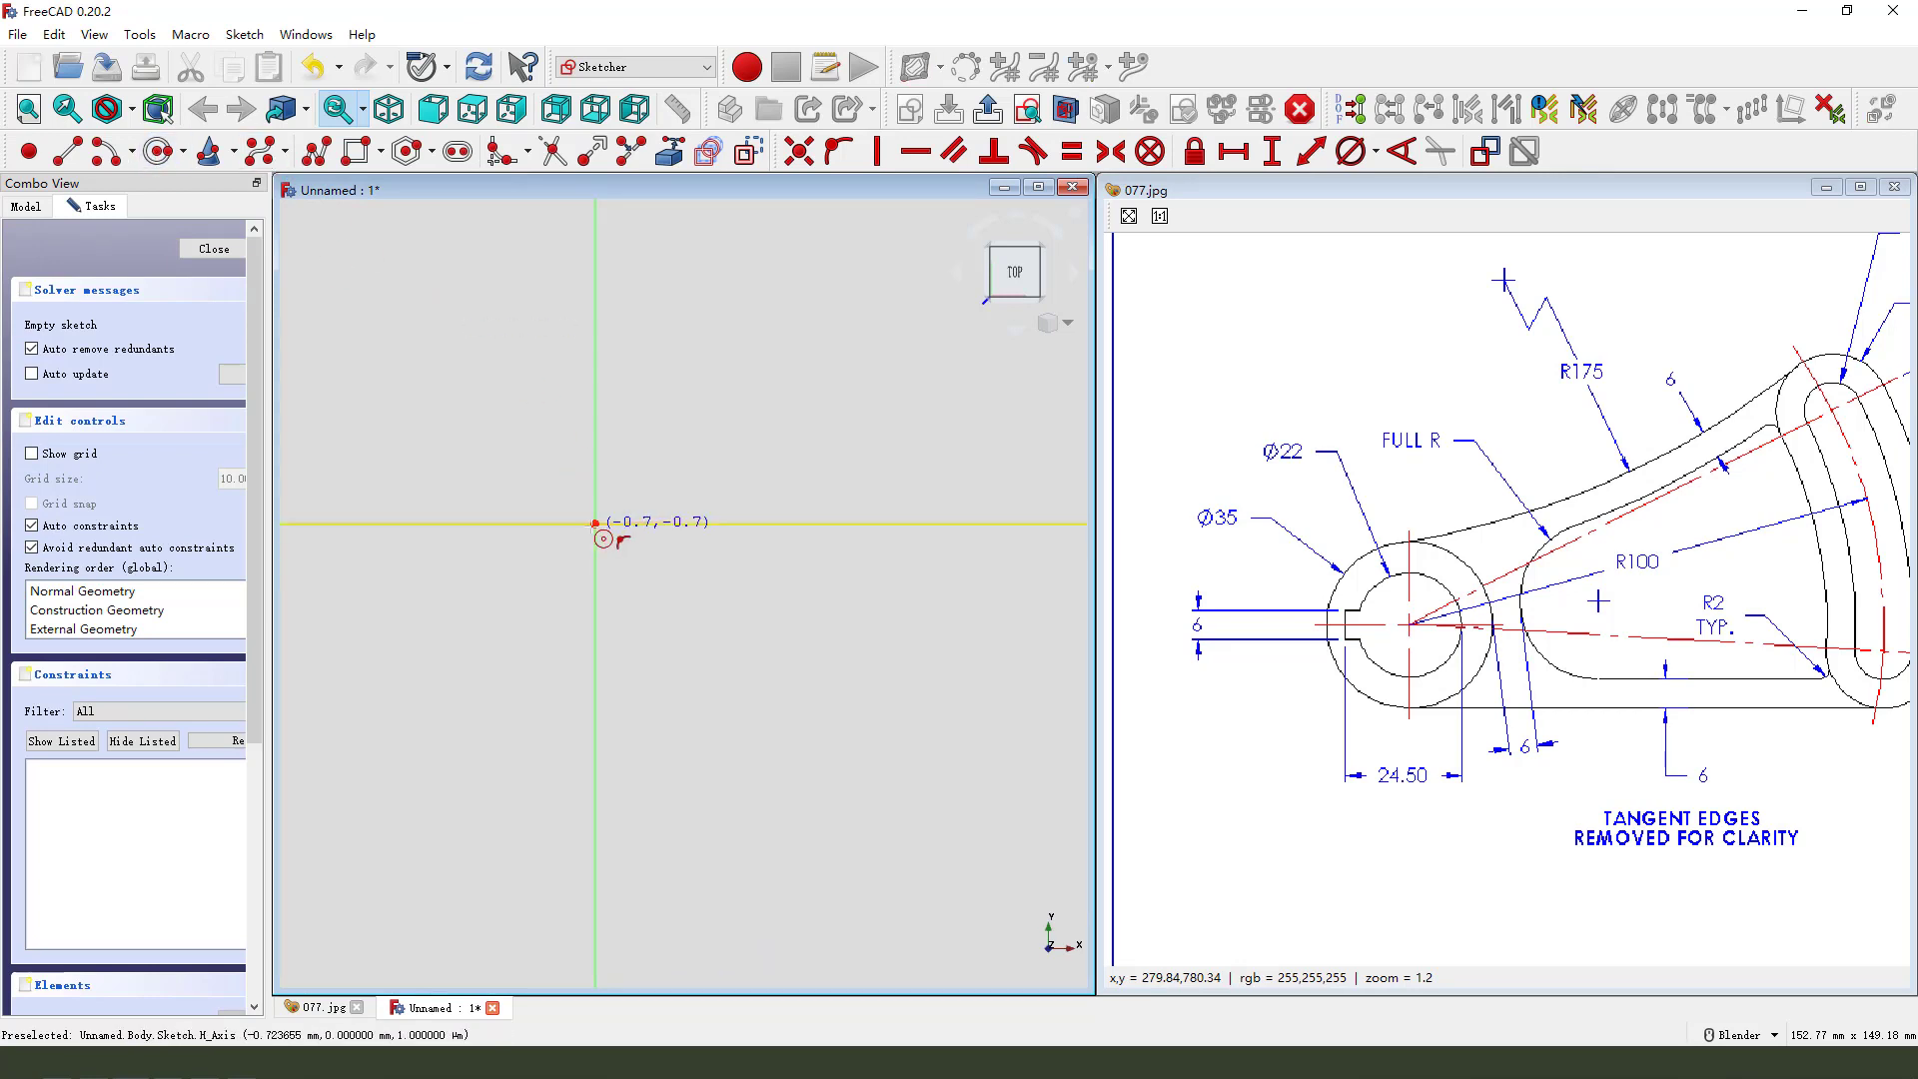
click(596, 524)
click(676, 606)
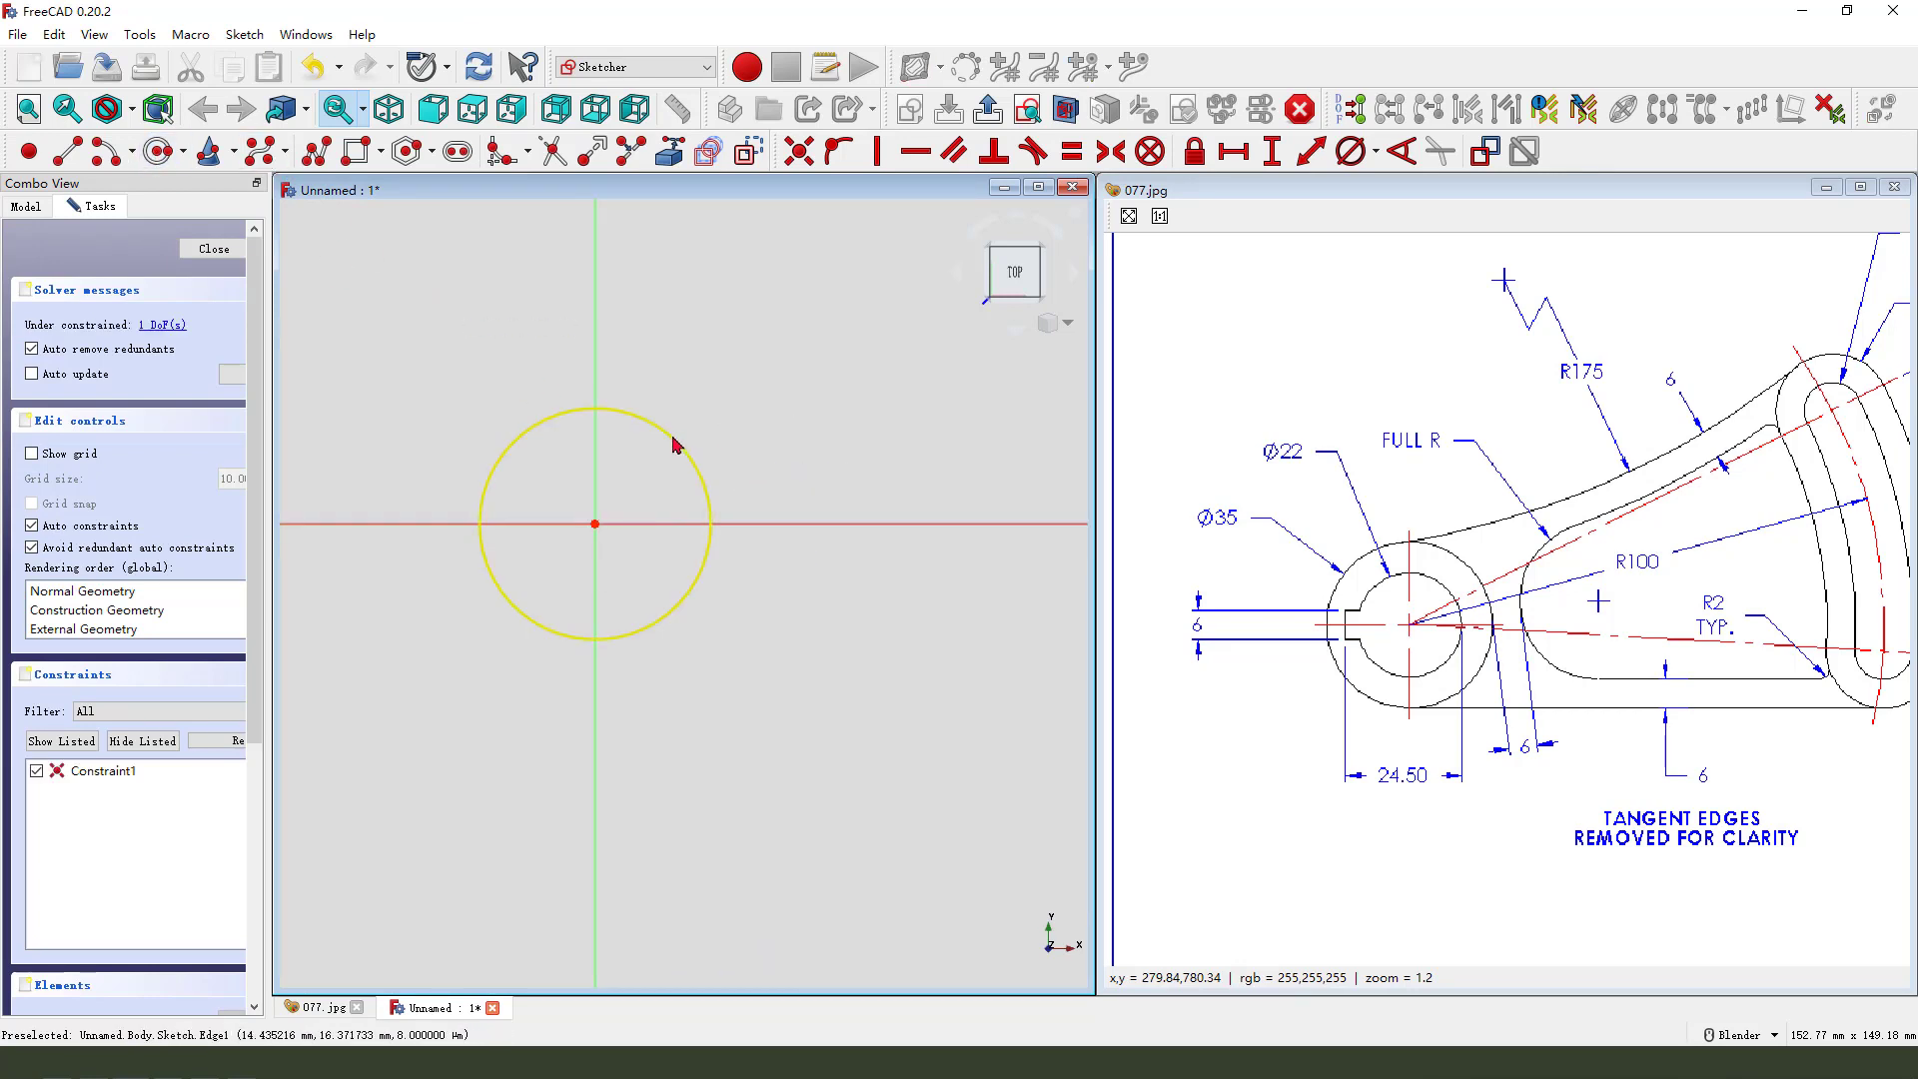
click(673, 432)
click(1350, 151)
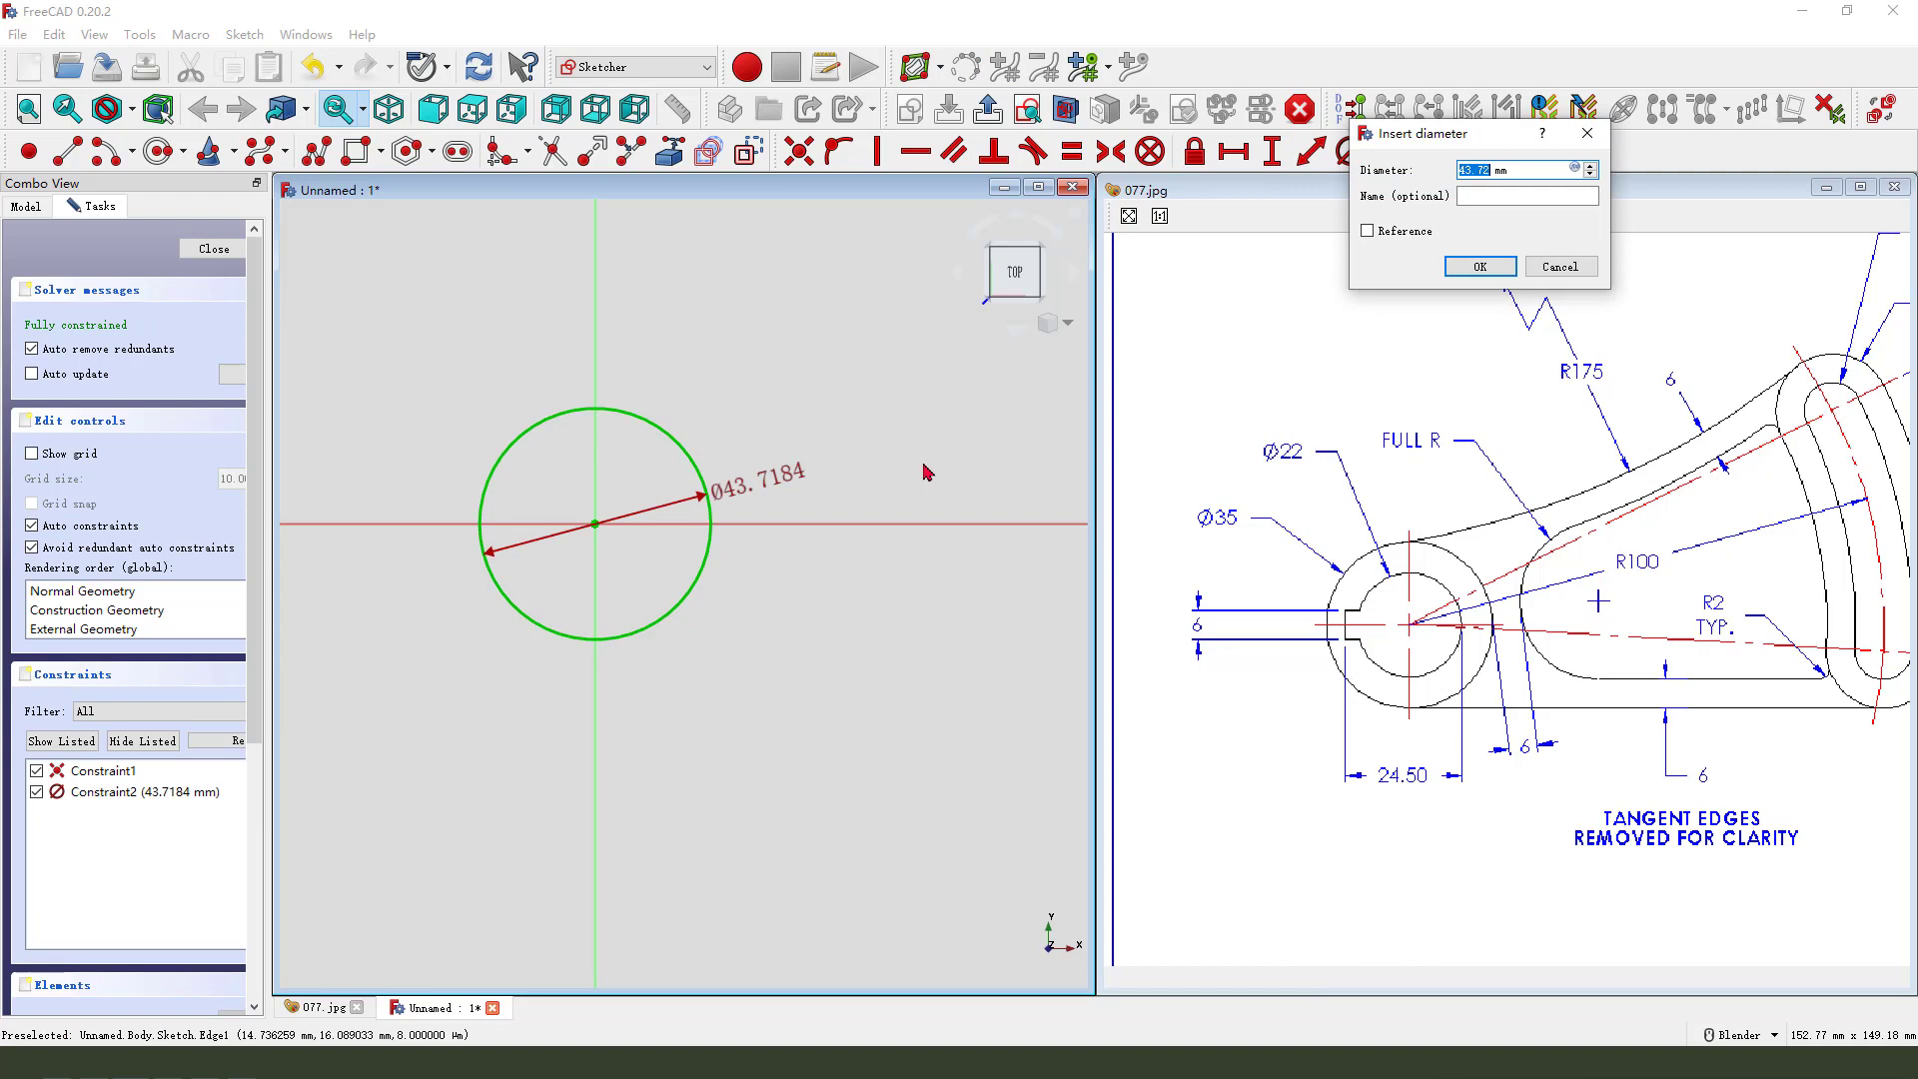
key(Return)
scroll(622, 552, down, 1)
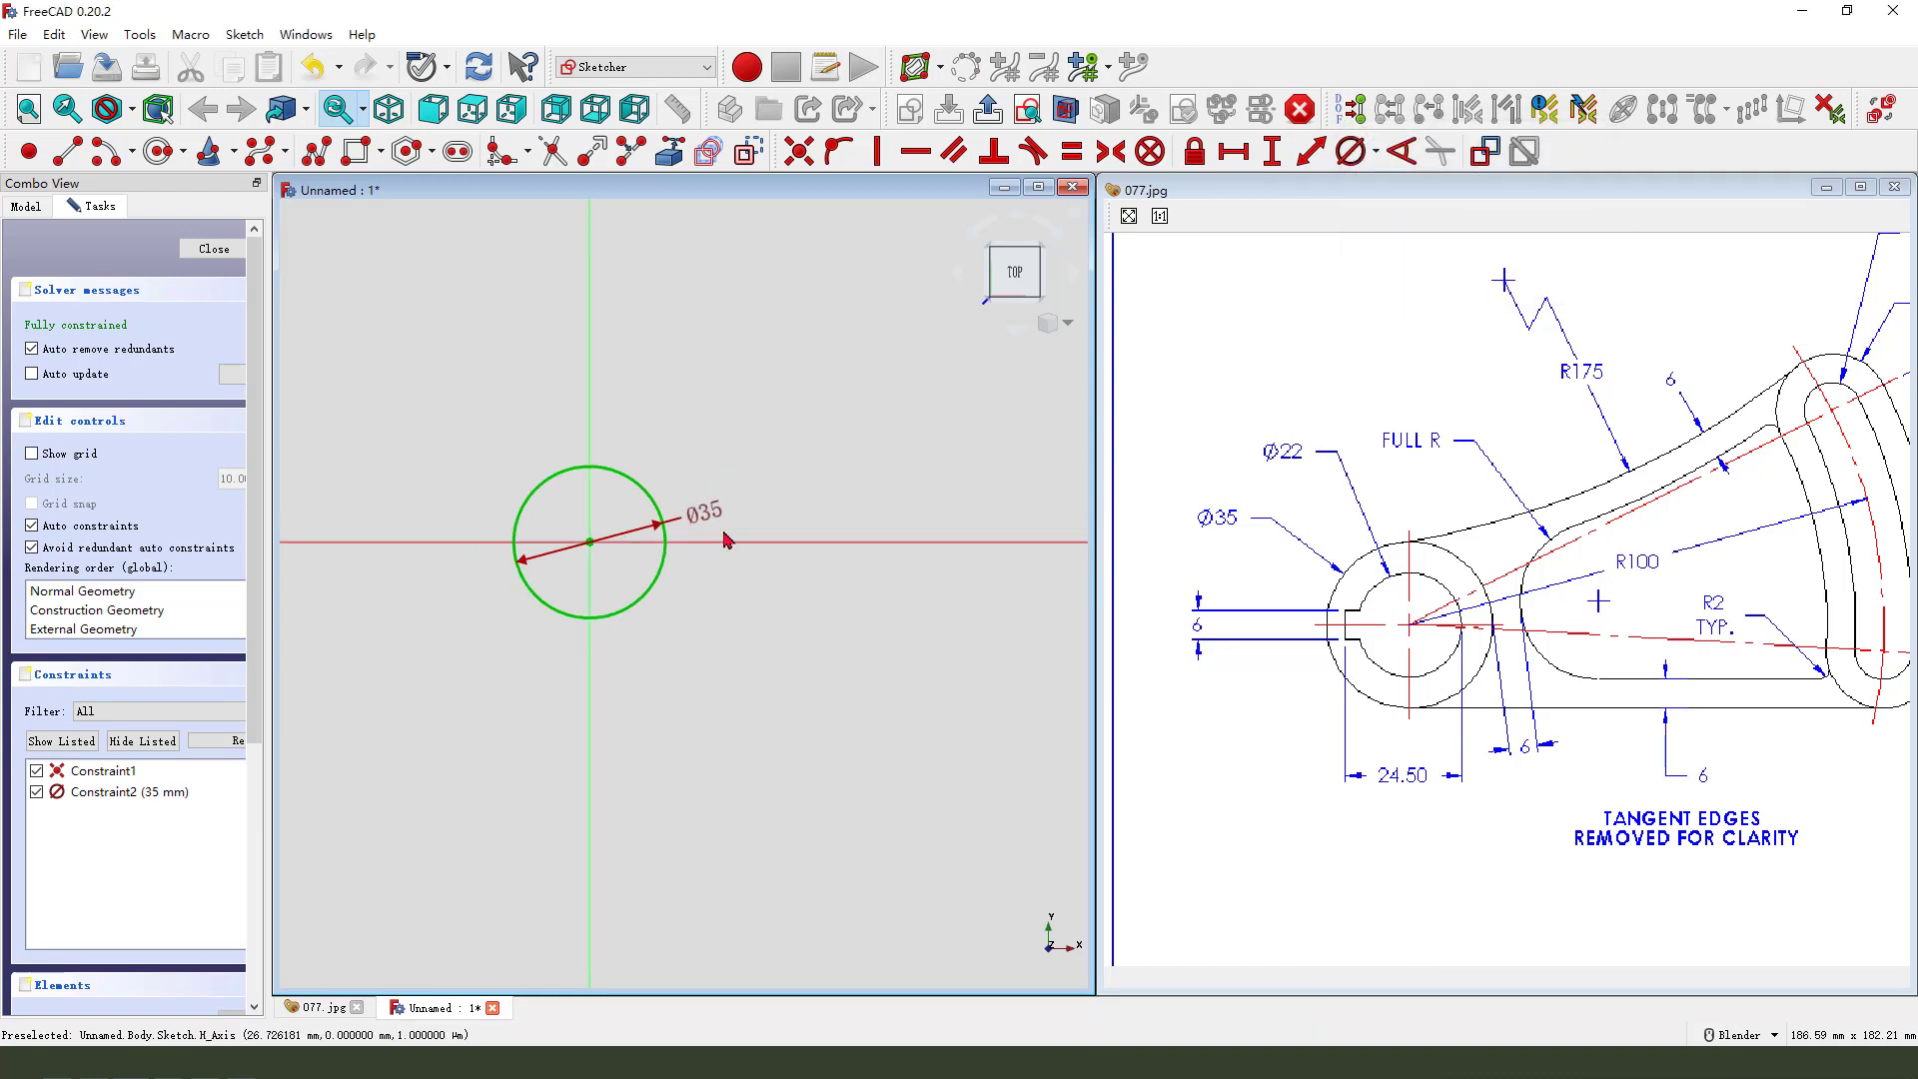
drag(713, 524, 463, 420)
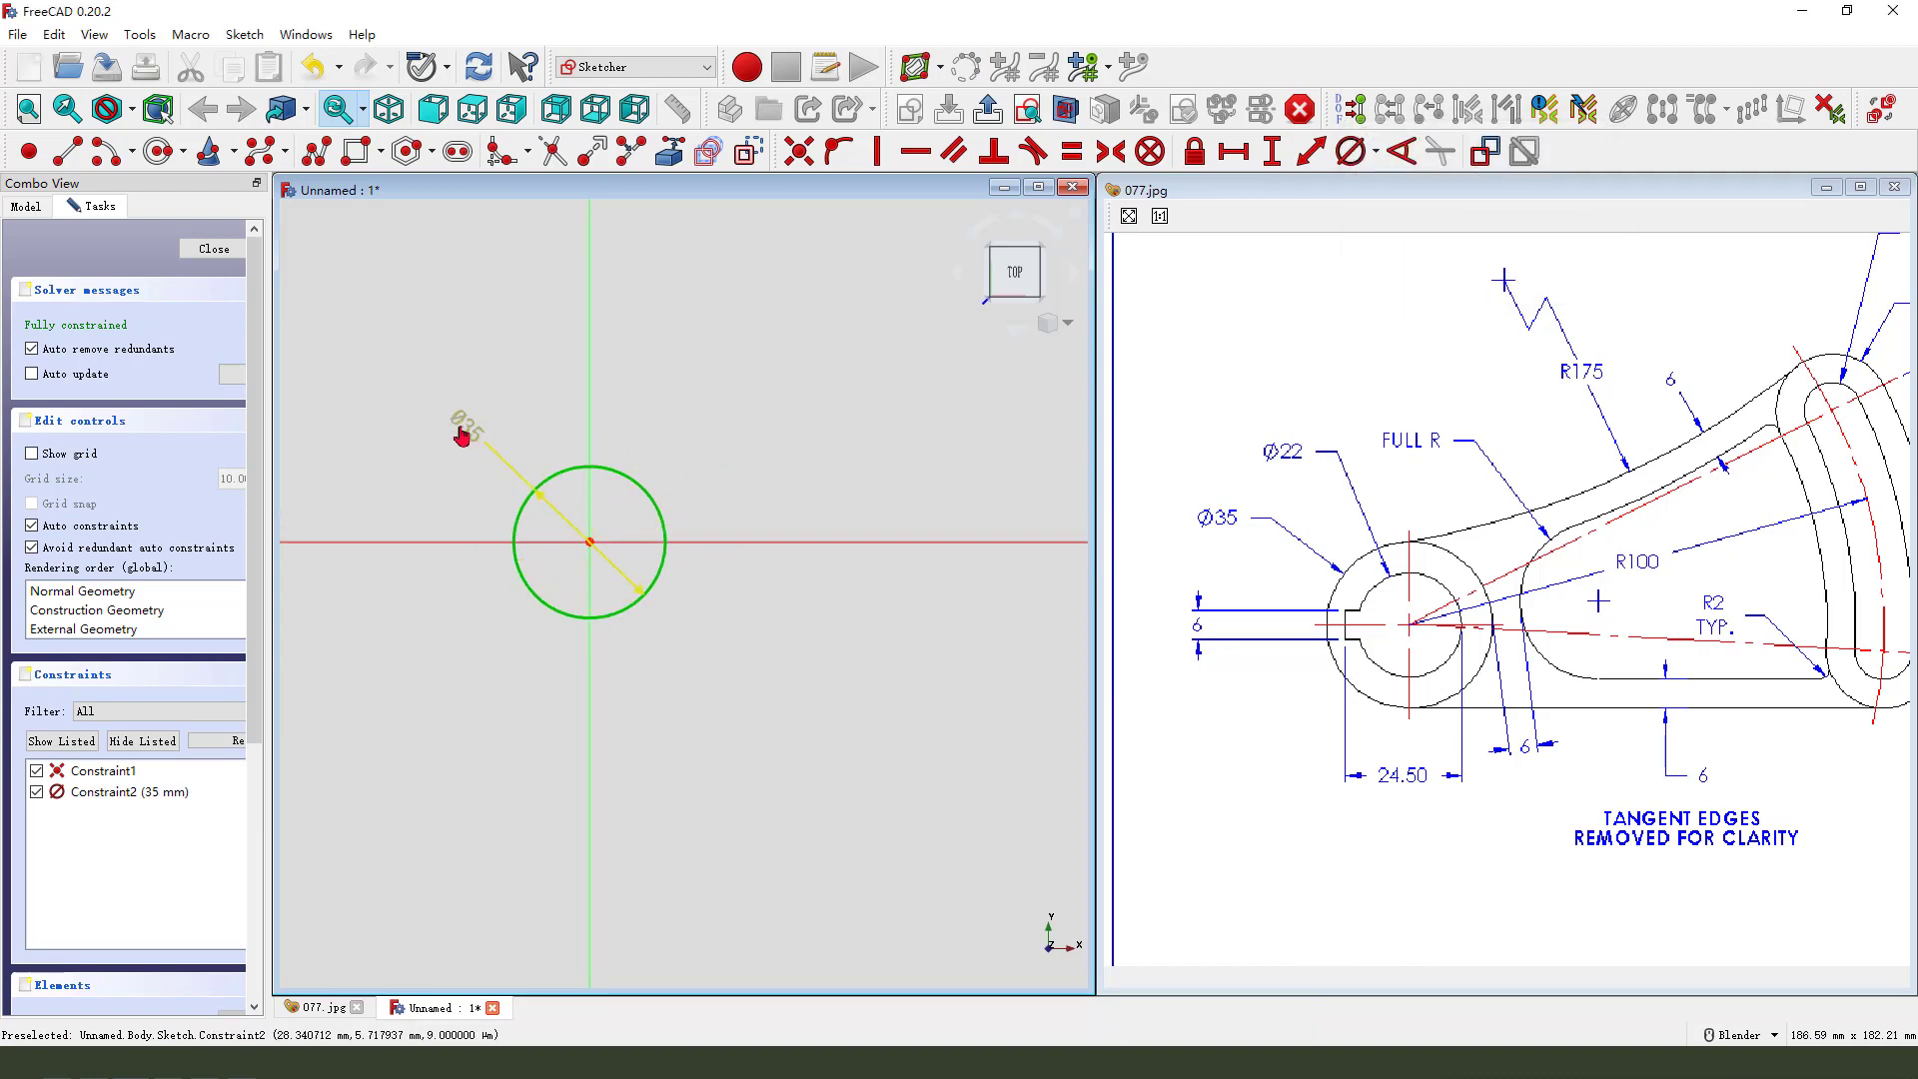
click(999, 112)
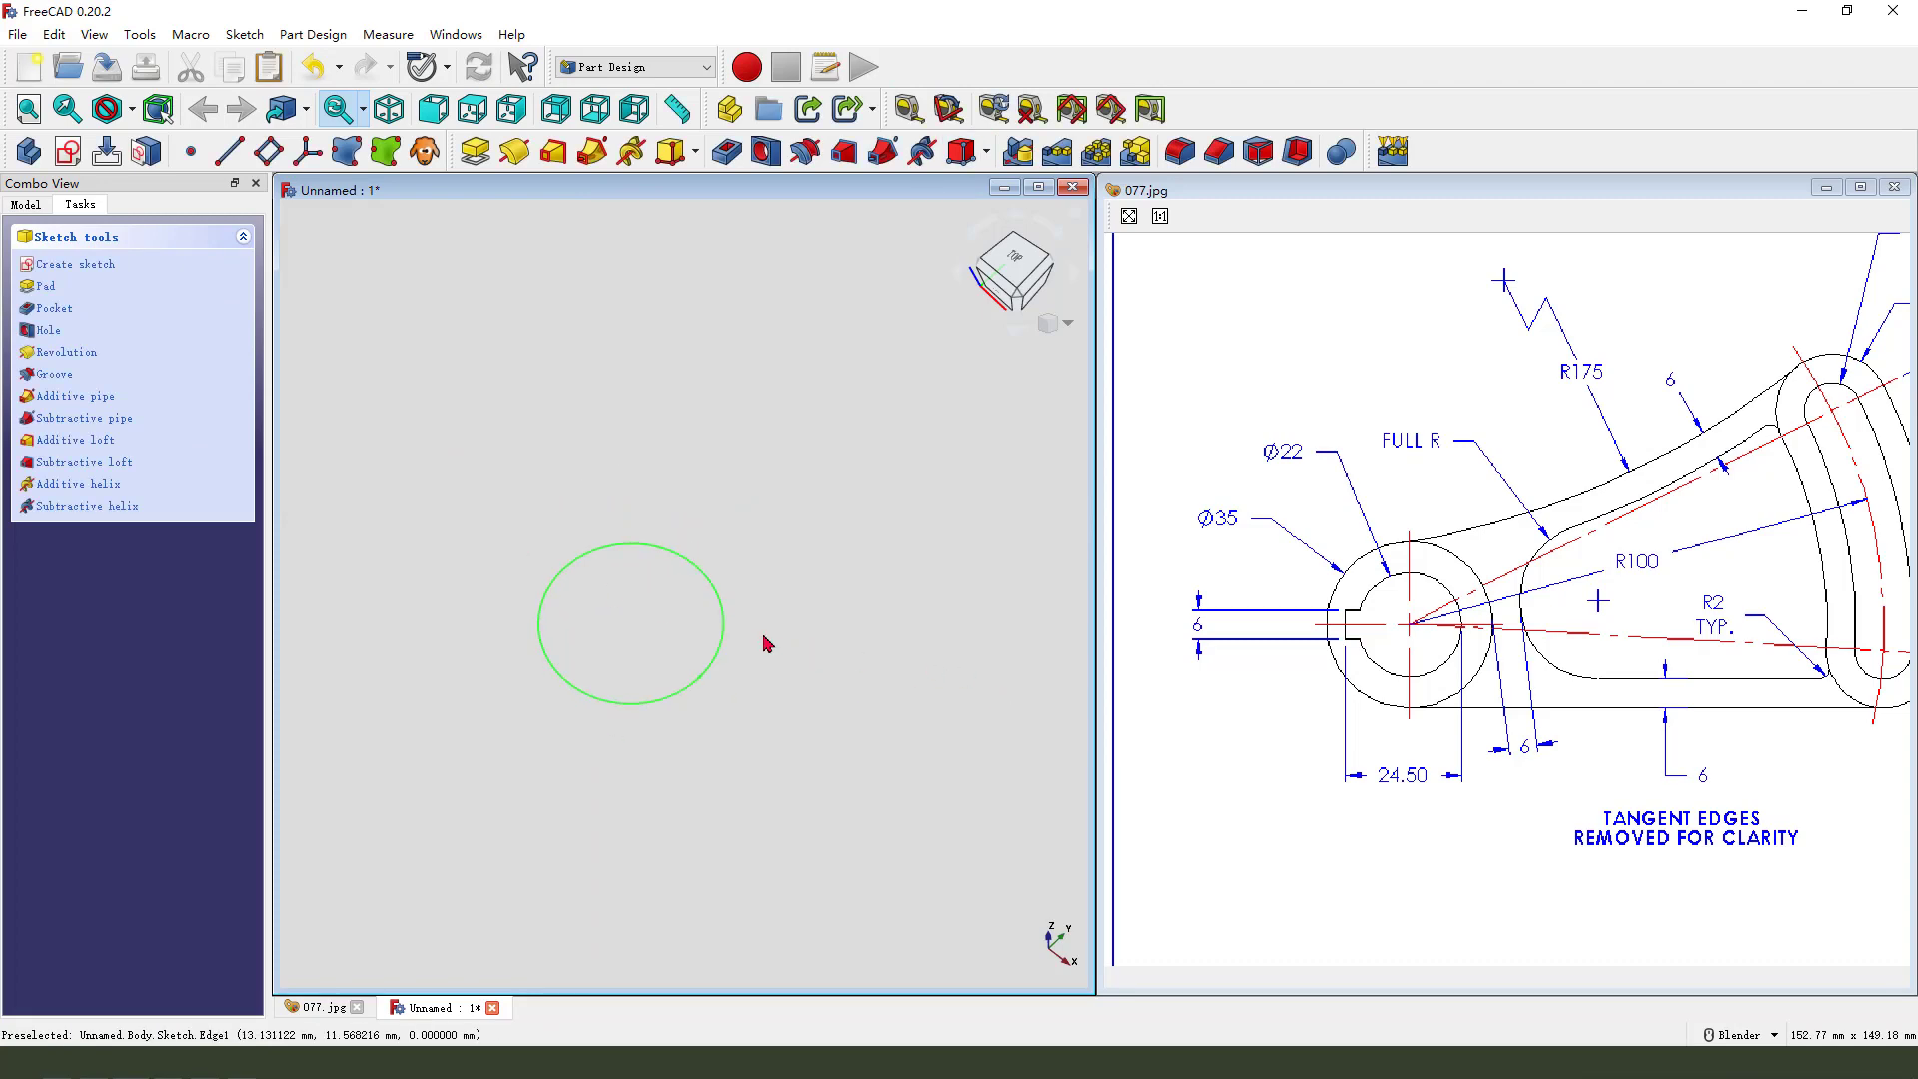
Step: Pad the Ø35 circle 30 mm in the reversed direction
scroll(1421, 536, up, 5)
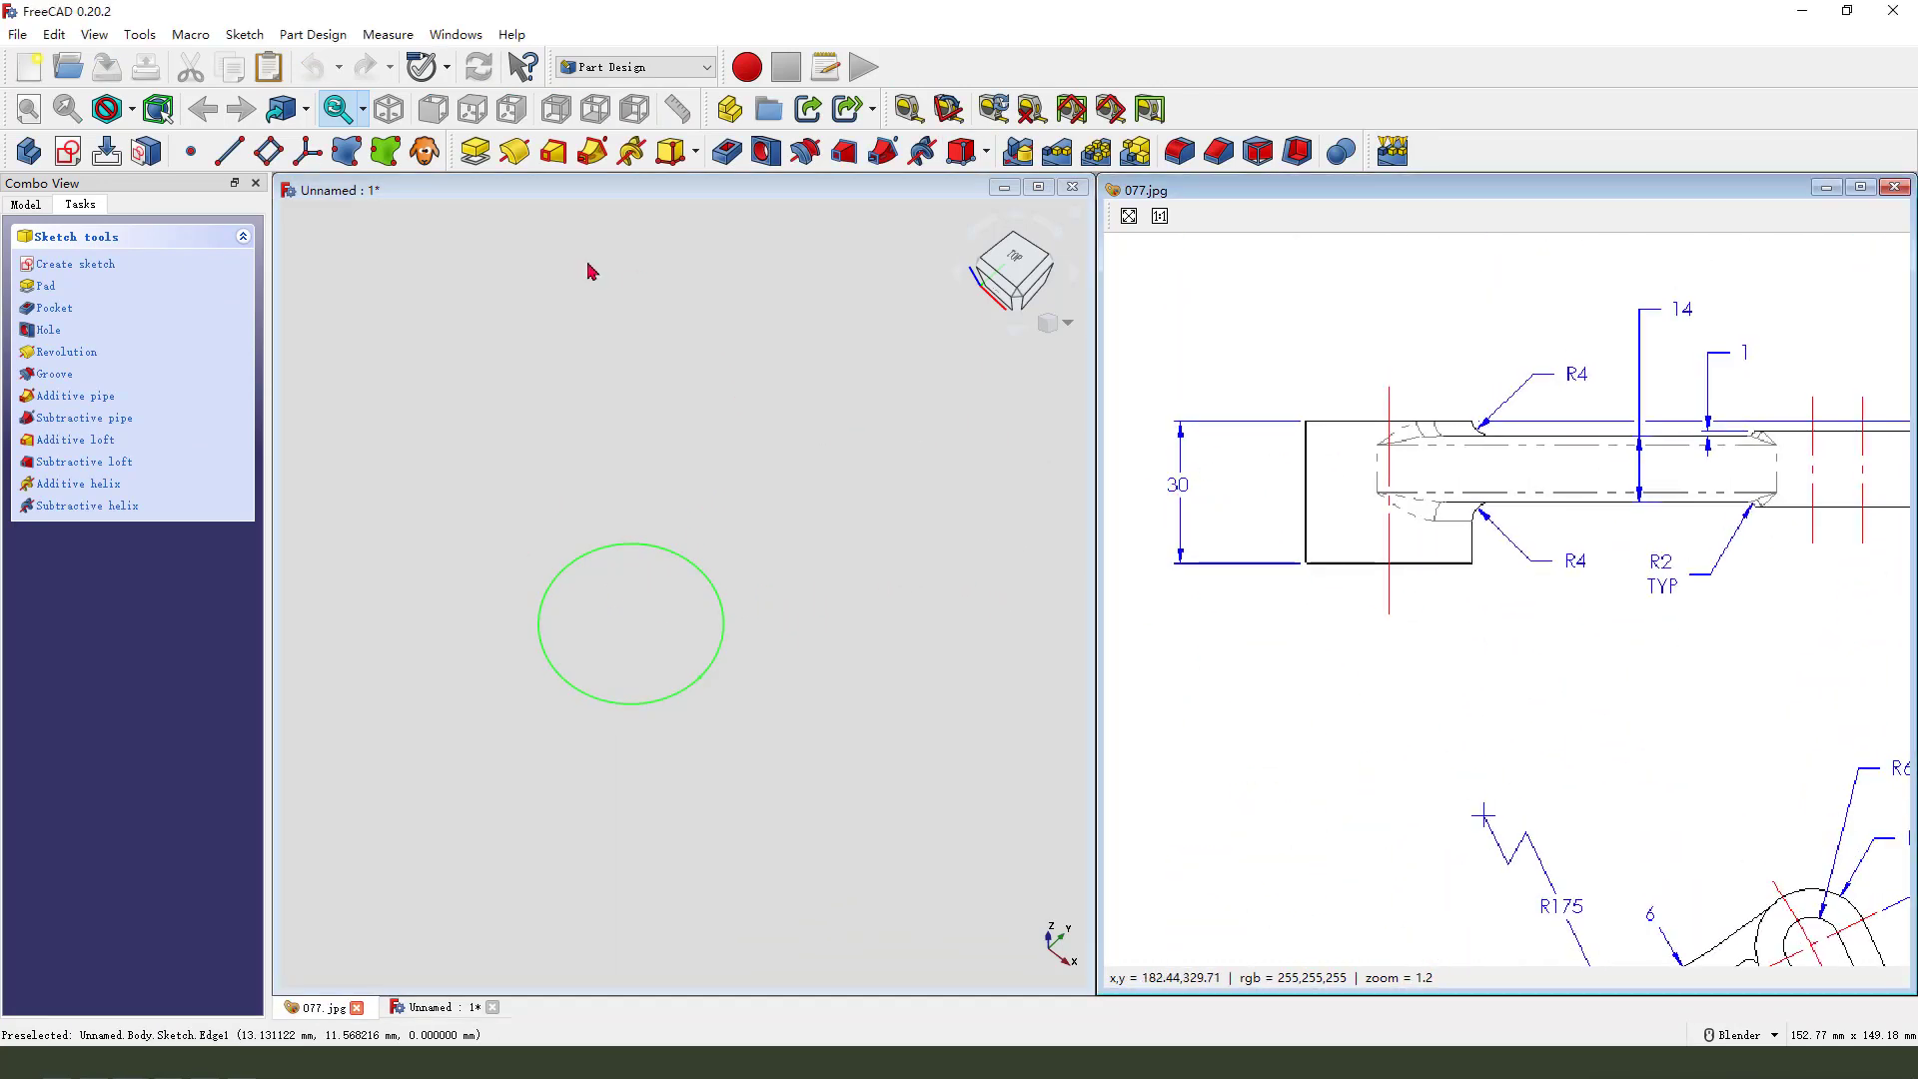
click(475, 151)
scroll(612, 558, down, 1)
middle_drag(742, 610, 696, 545)
scroll(580, 642, up, 2)
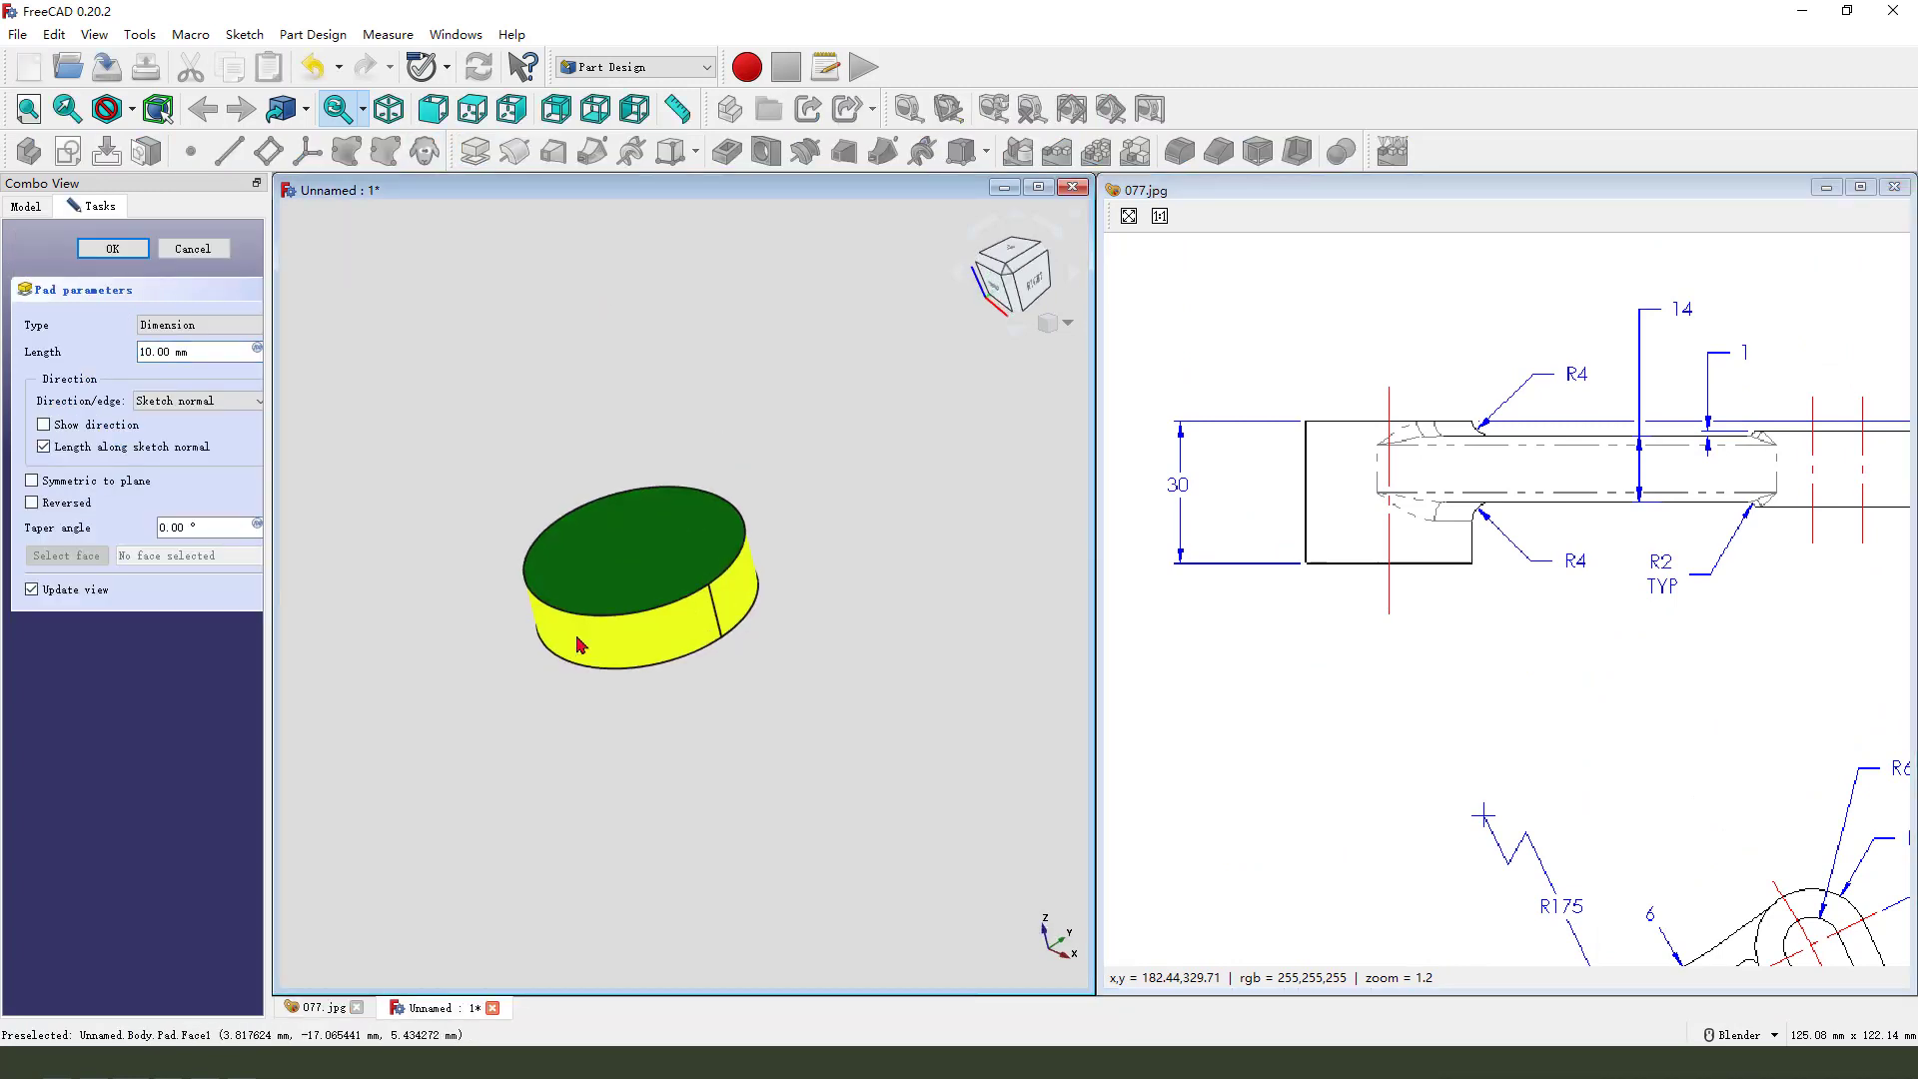
click(33, 503)
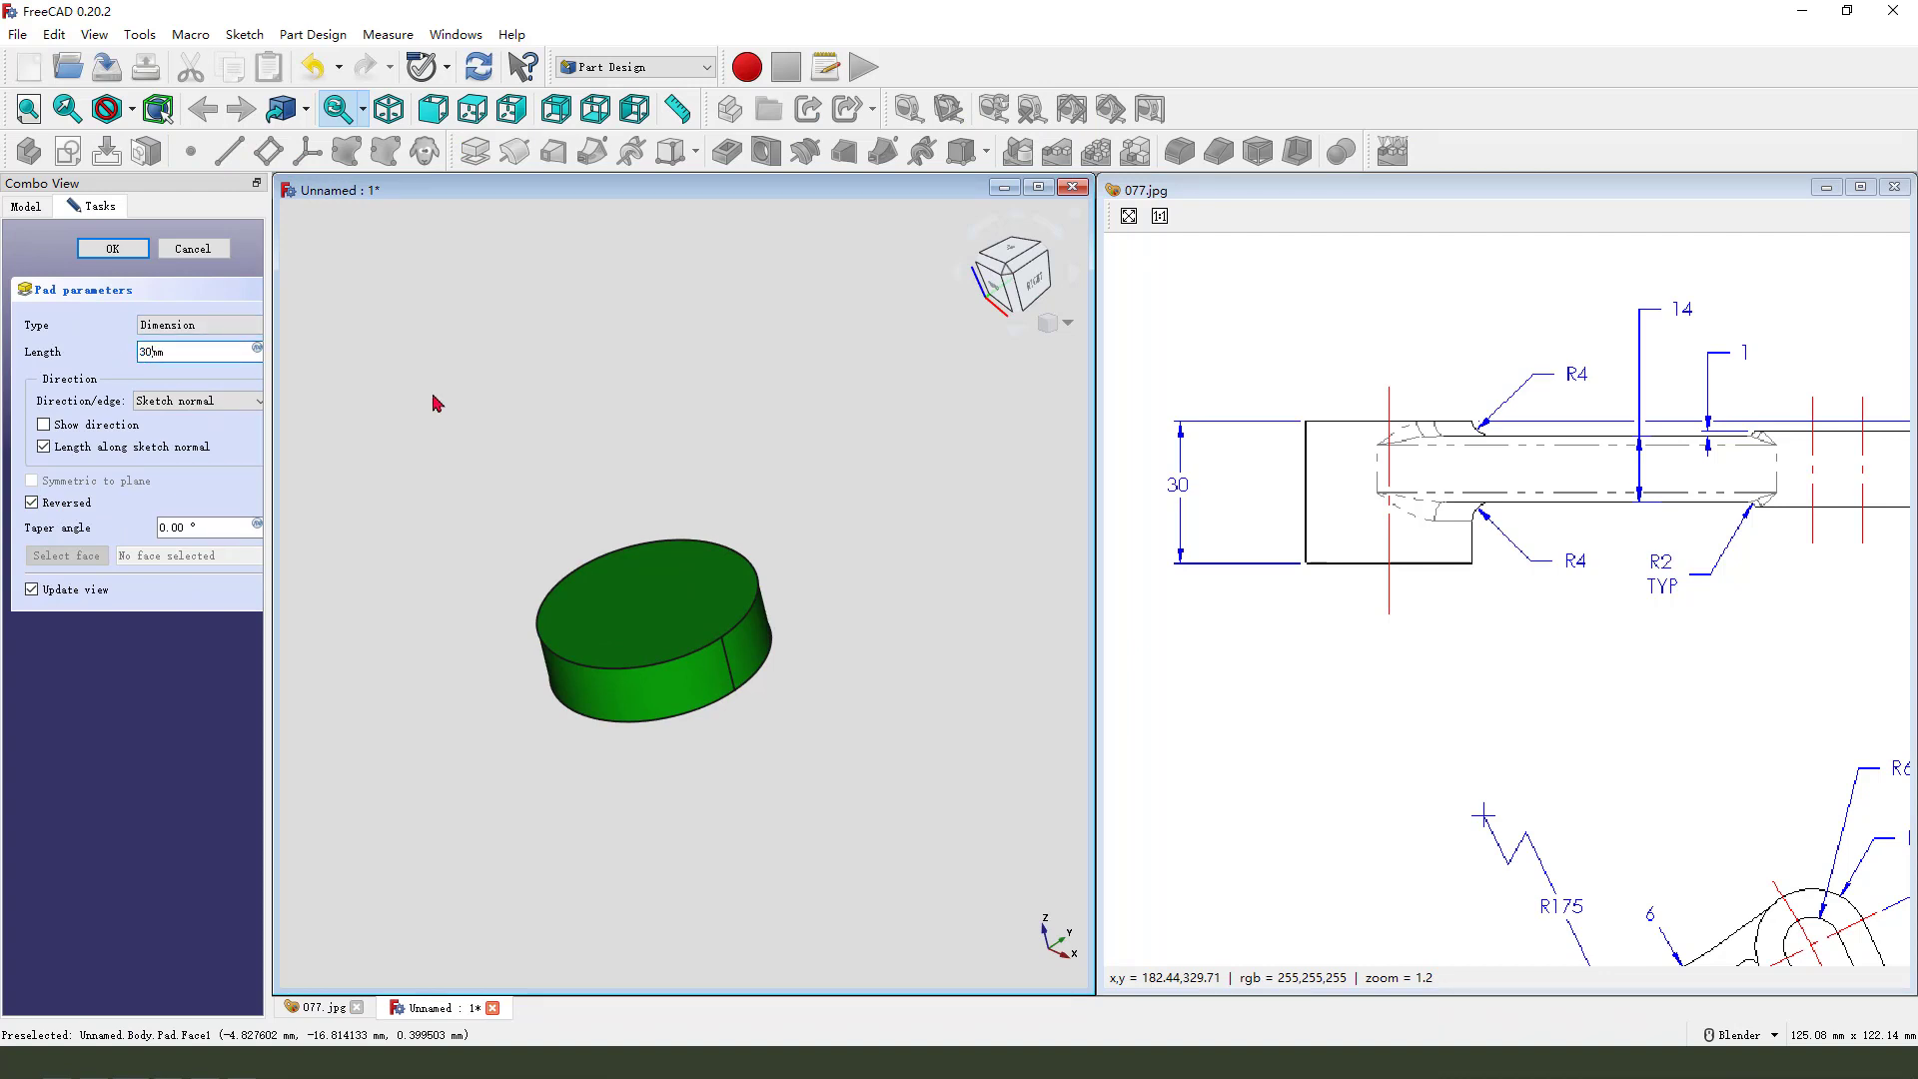
click(118, 252)
Step: Orbit around the cylinder and pan the reference drawing to centre the lever outline
scroll(591, 493, down, 3)
middle_drag(655, 551, 685, 590)
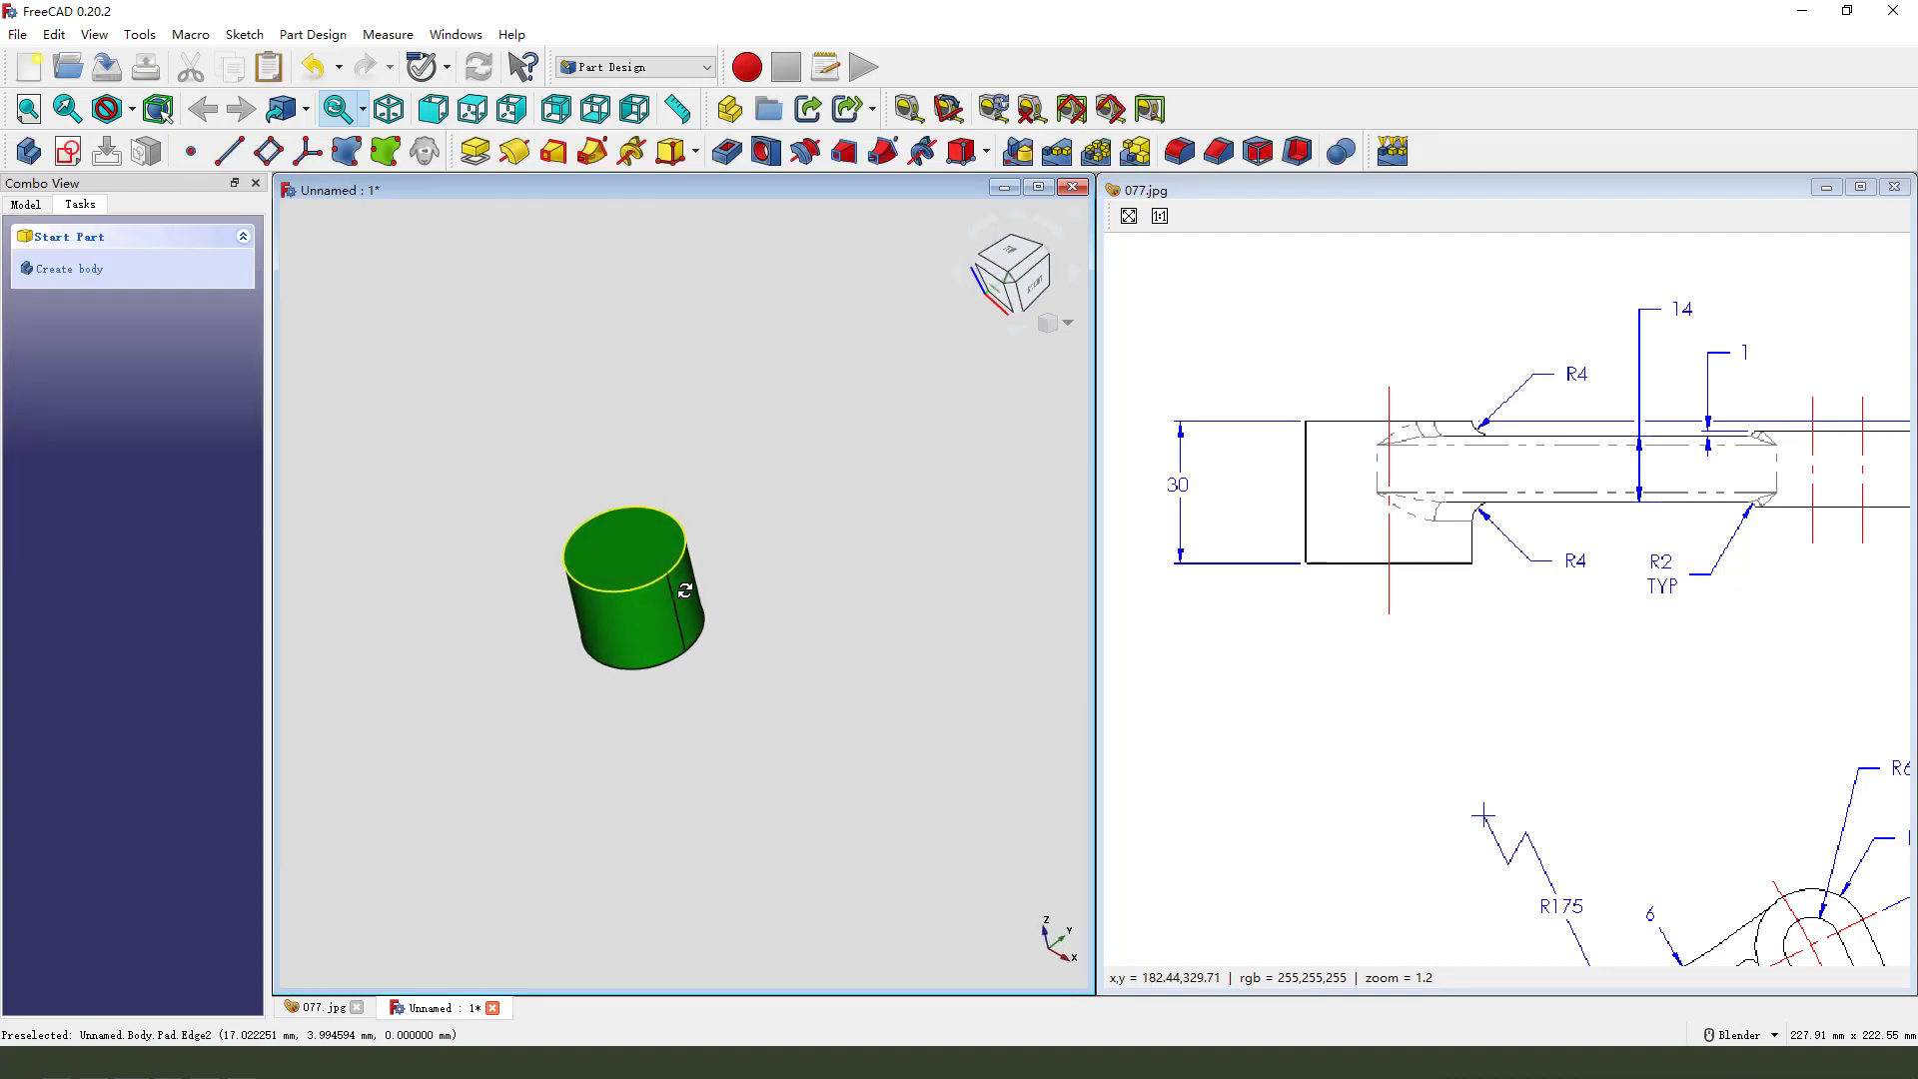
middle_drag(1602, 539, 1452, 417)
scroll(1438, 469, down, 1)
mouse_move(1458, 625)
middle_down()
mouse_move(1400, 479)
mouse_move(1514, 578)
middle_up()
scroll(1428, 619, up, 1)
drag(1513, 577, 1560, 543)
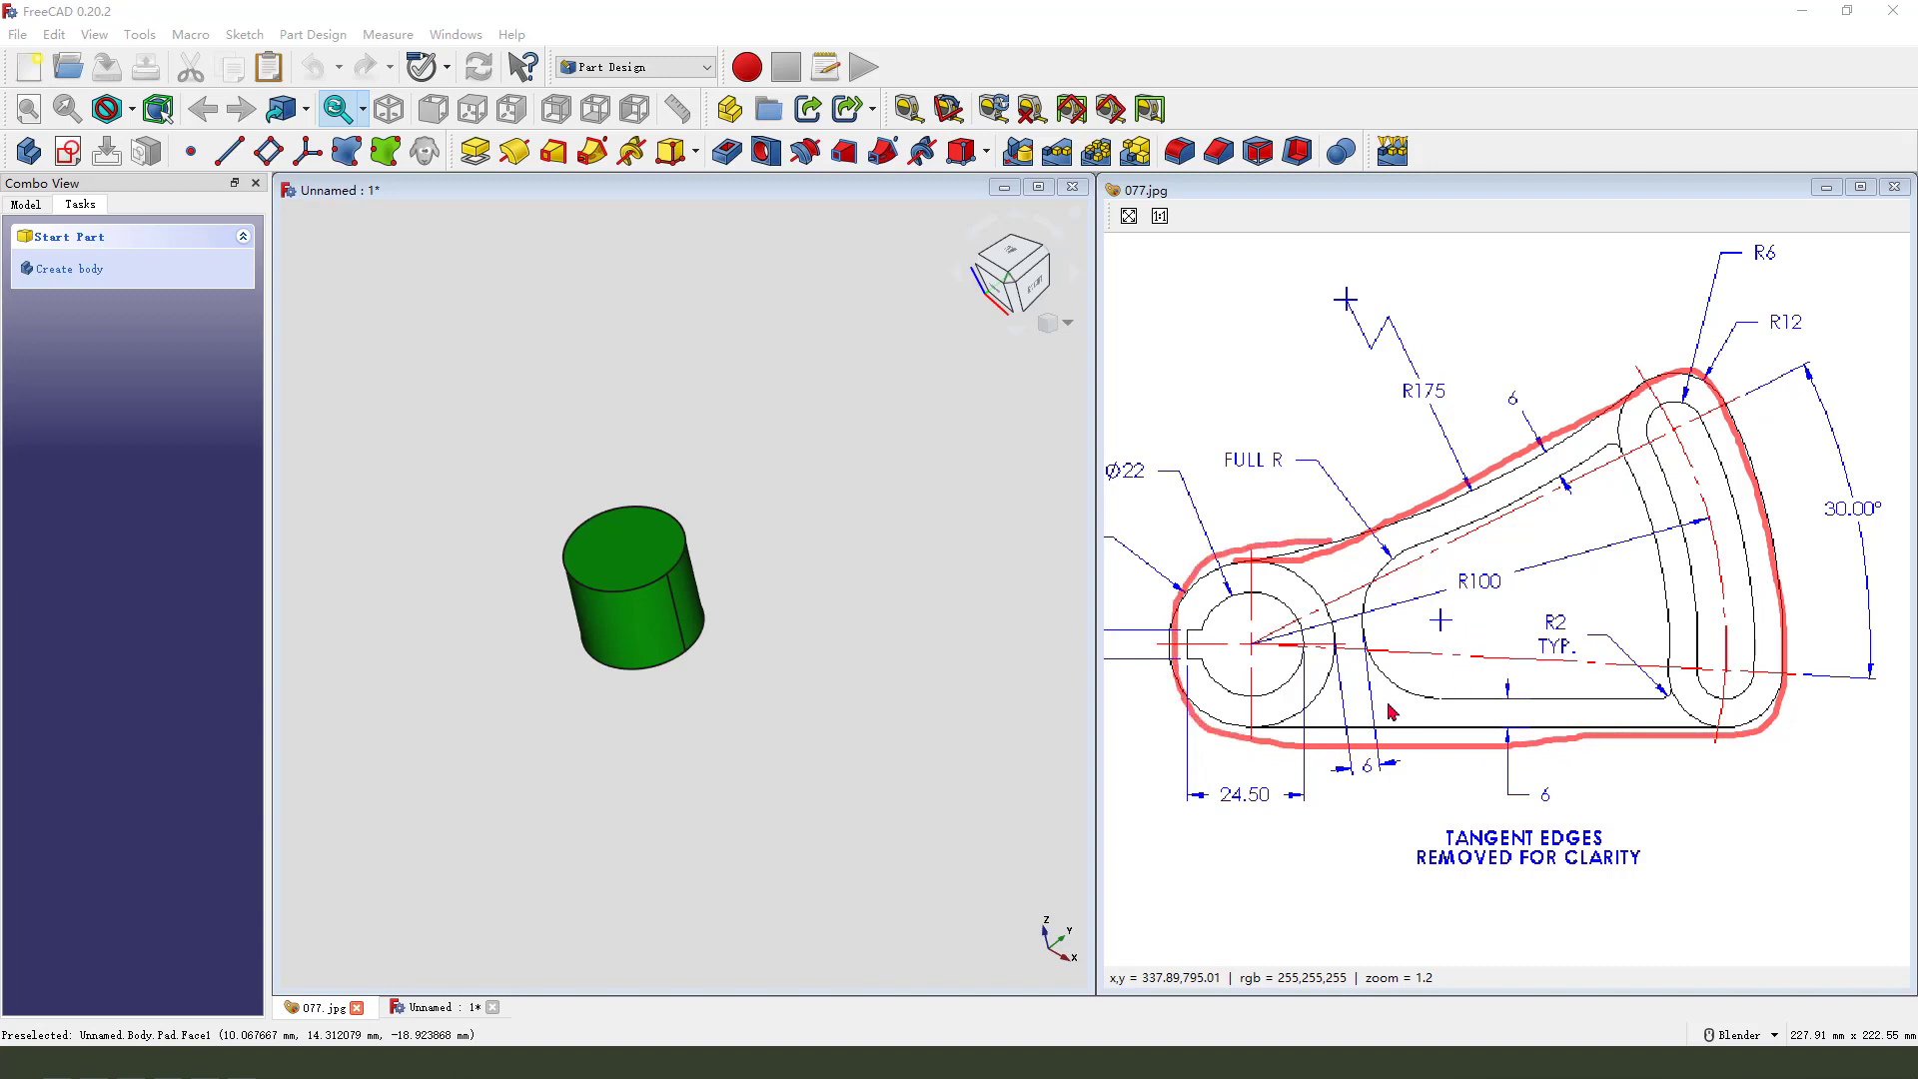
Step: Start a new XY_Plane sketch and link the cylinder's circular edge as external geometry
click(67, 151)
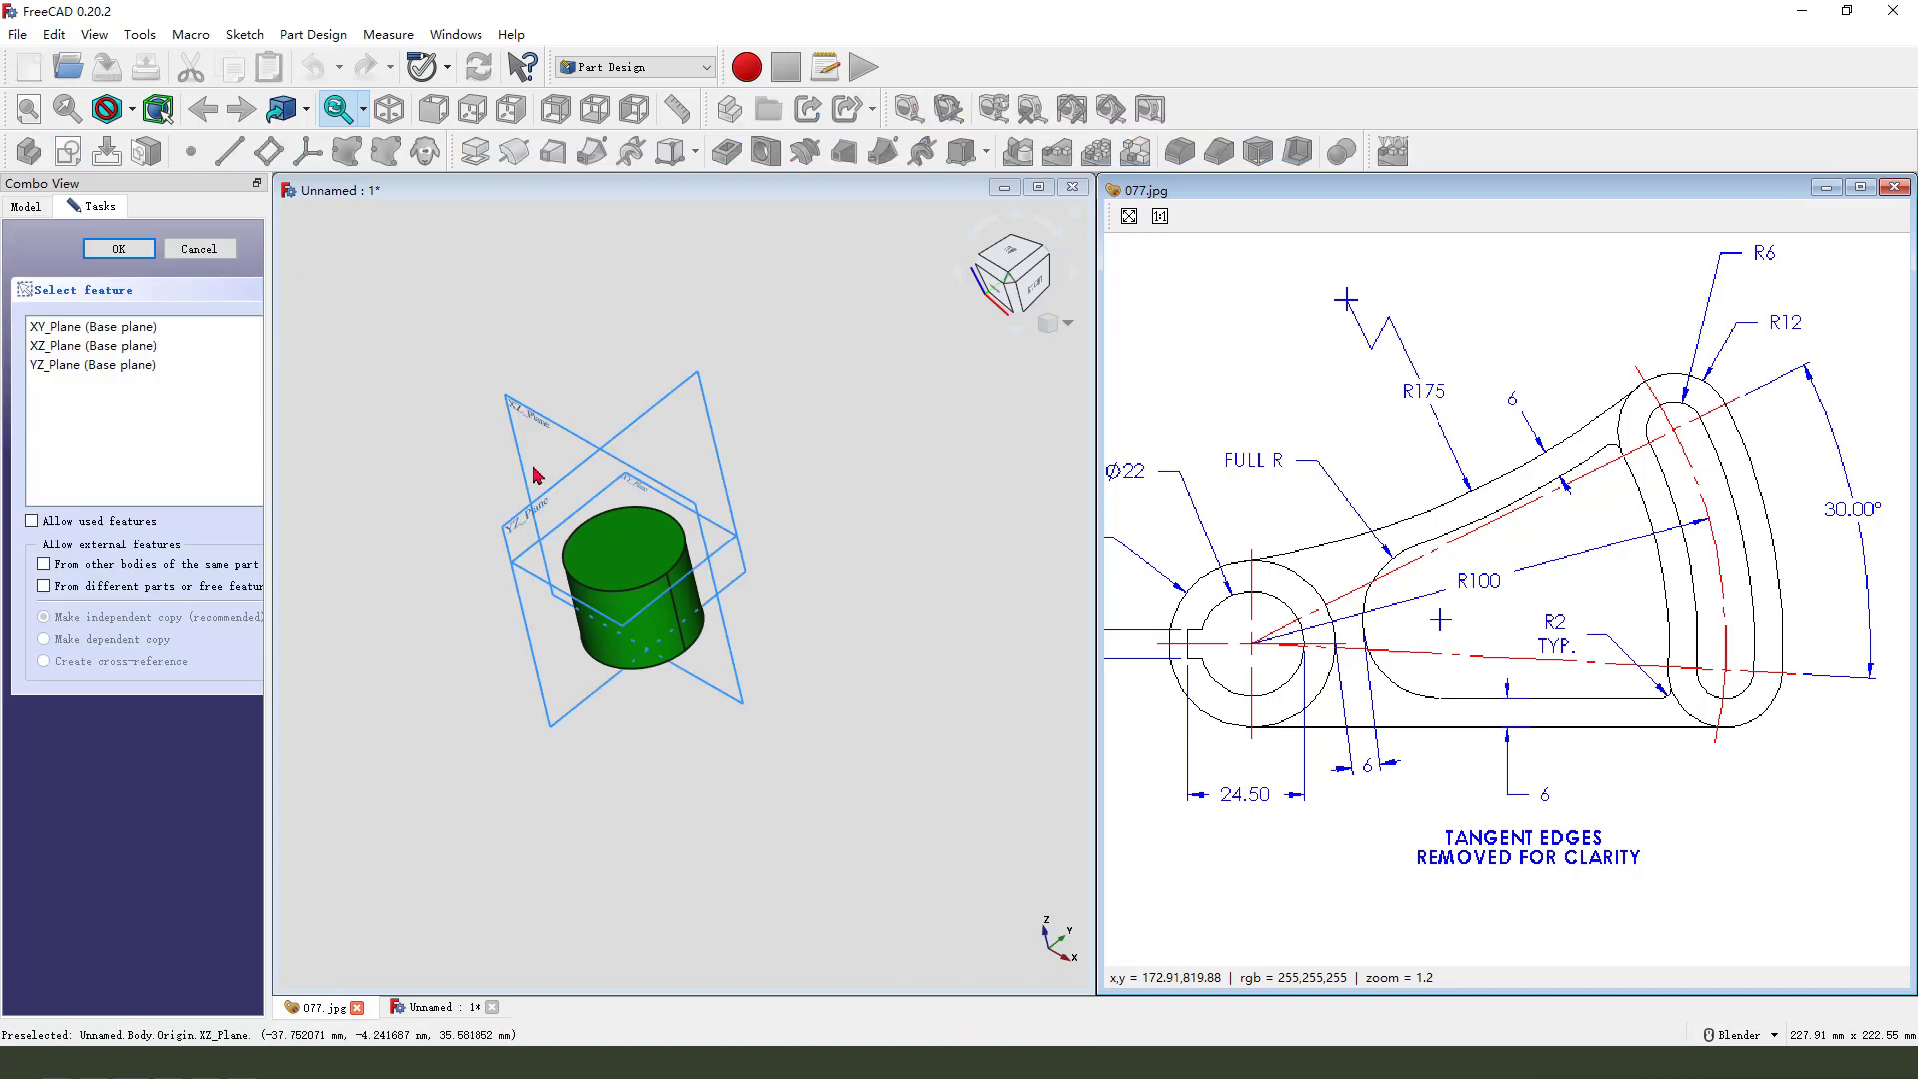
click(583, 499)
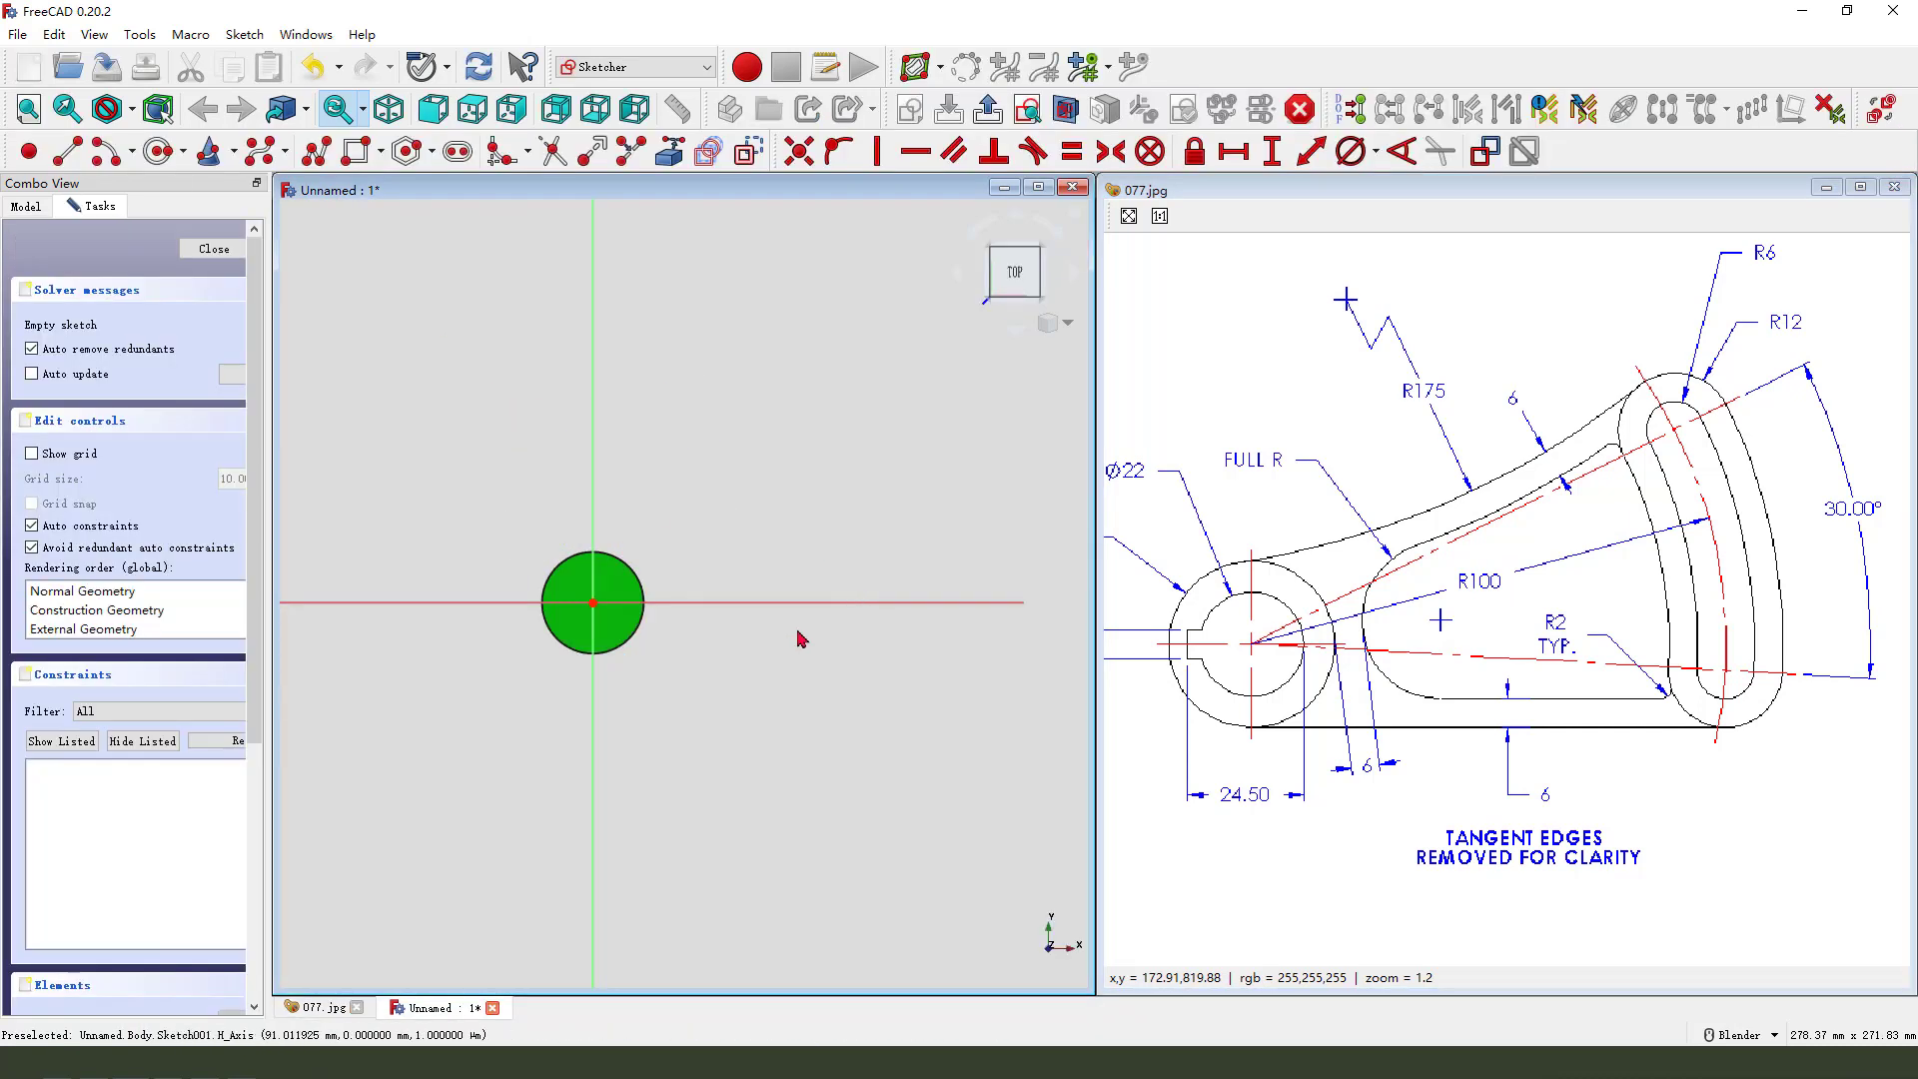
scroll(974, 693, up, 1)
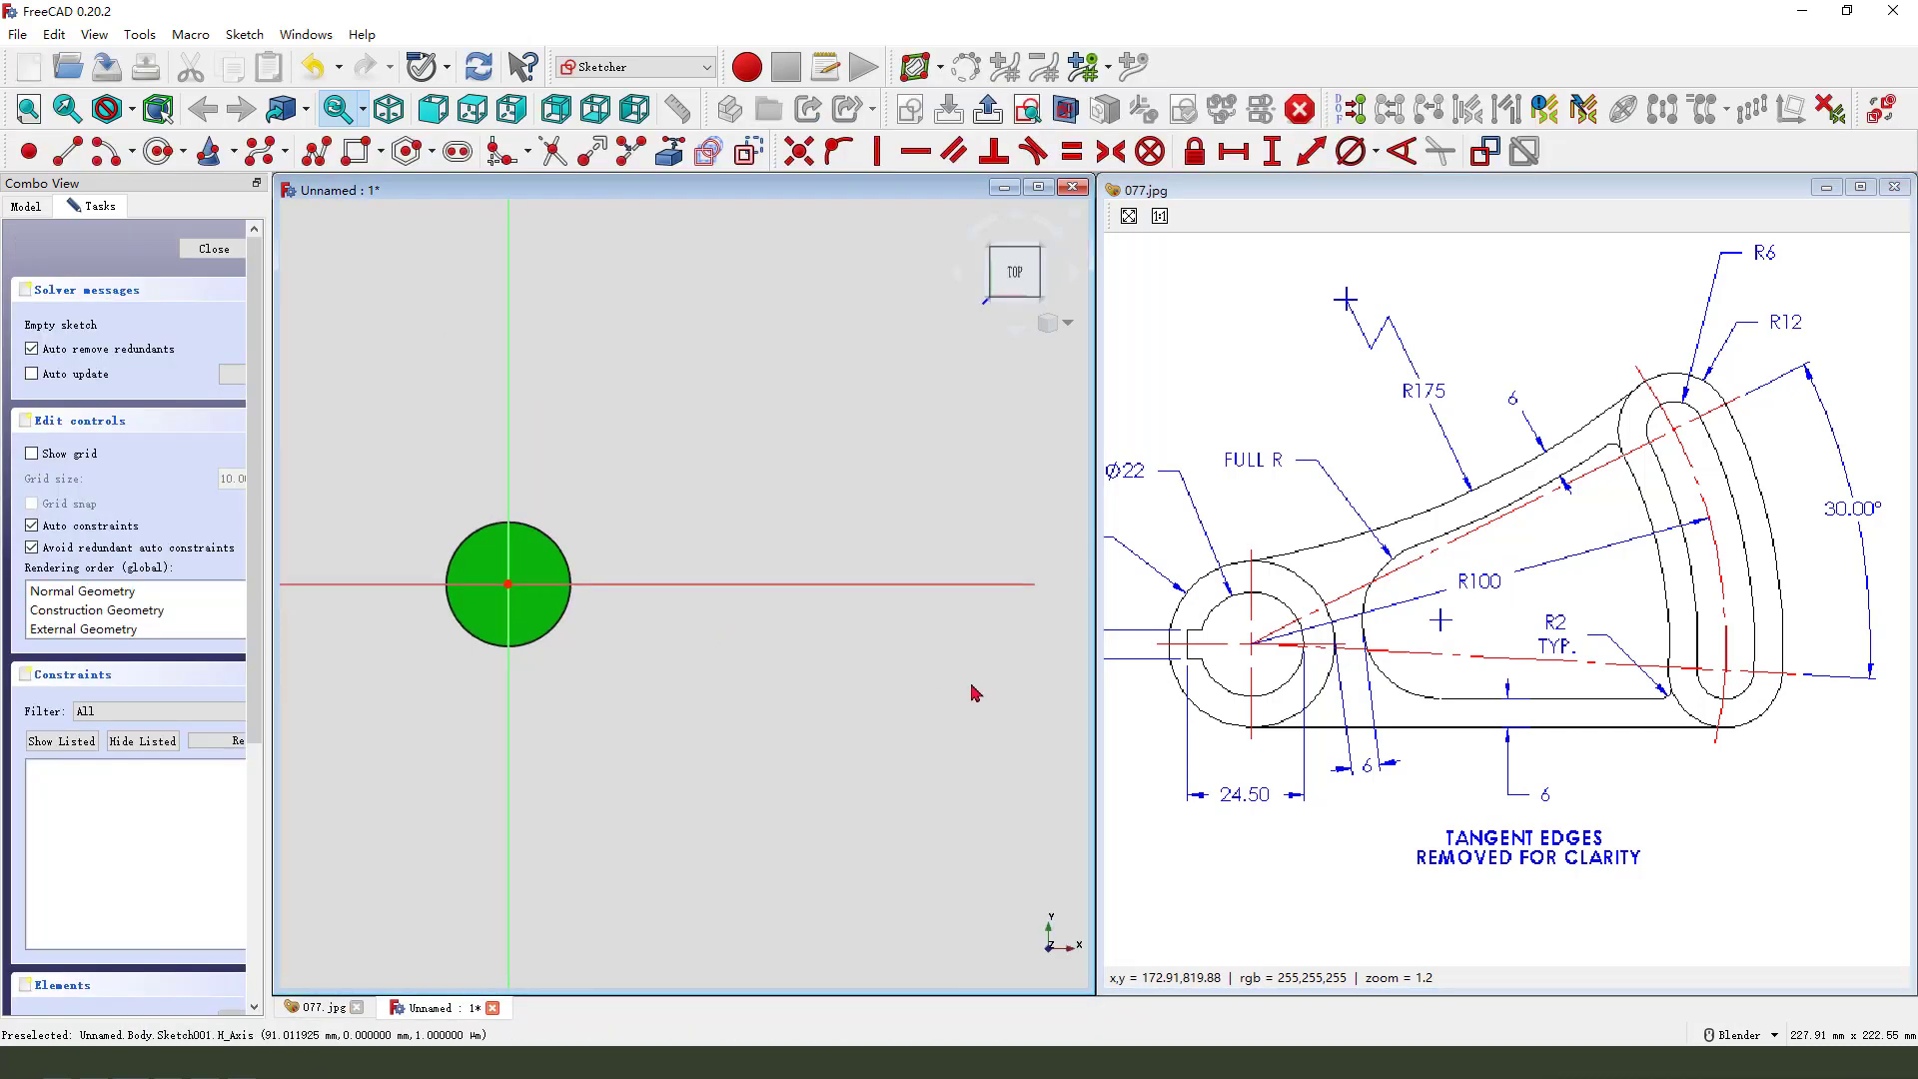
click(671, 153)
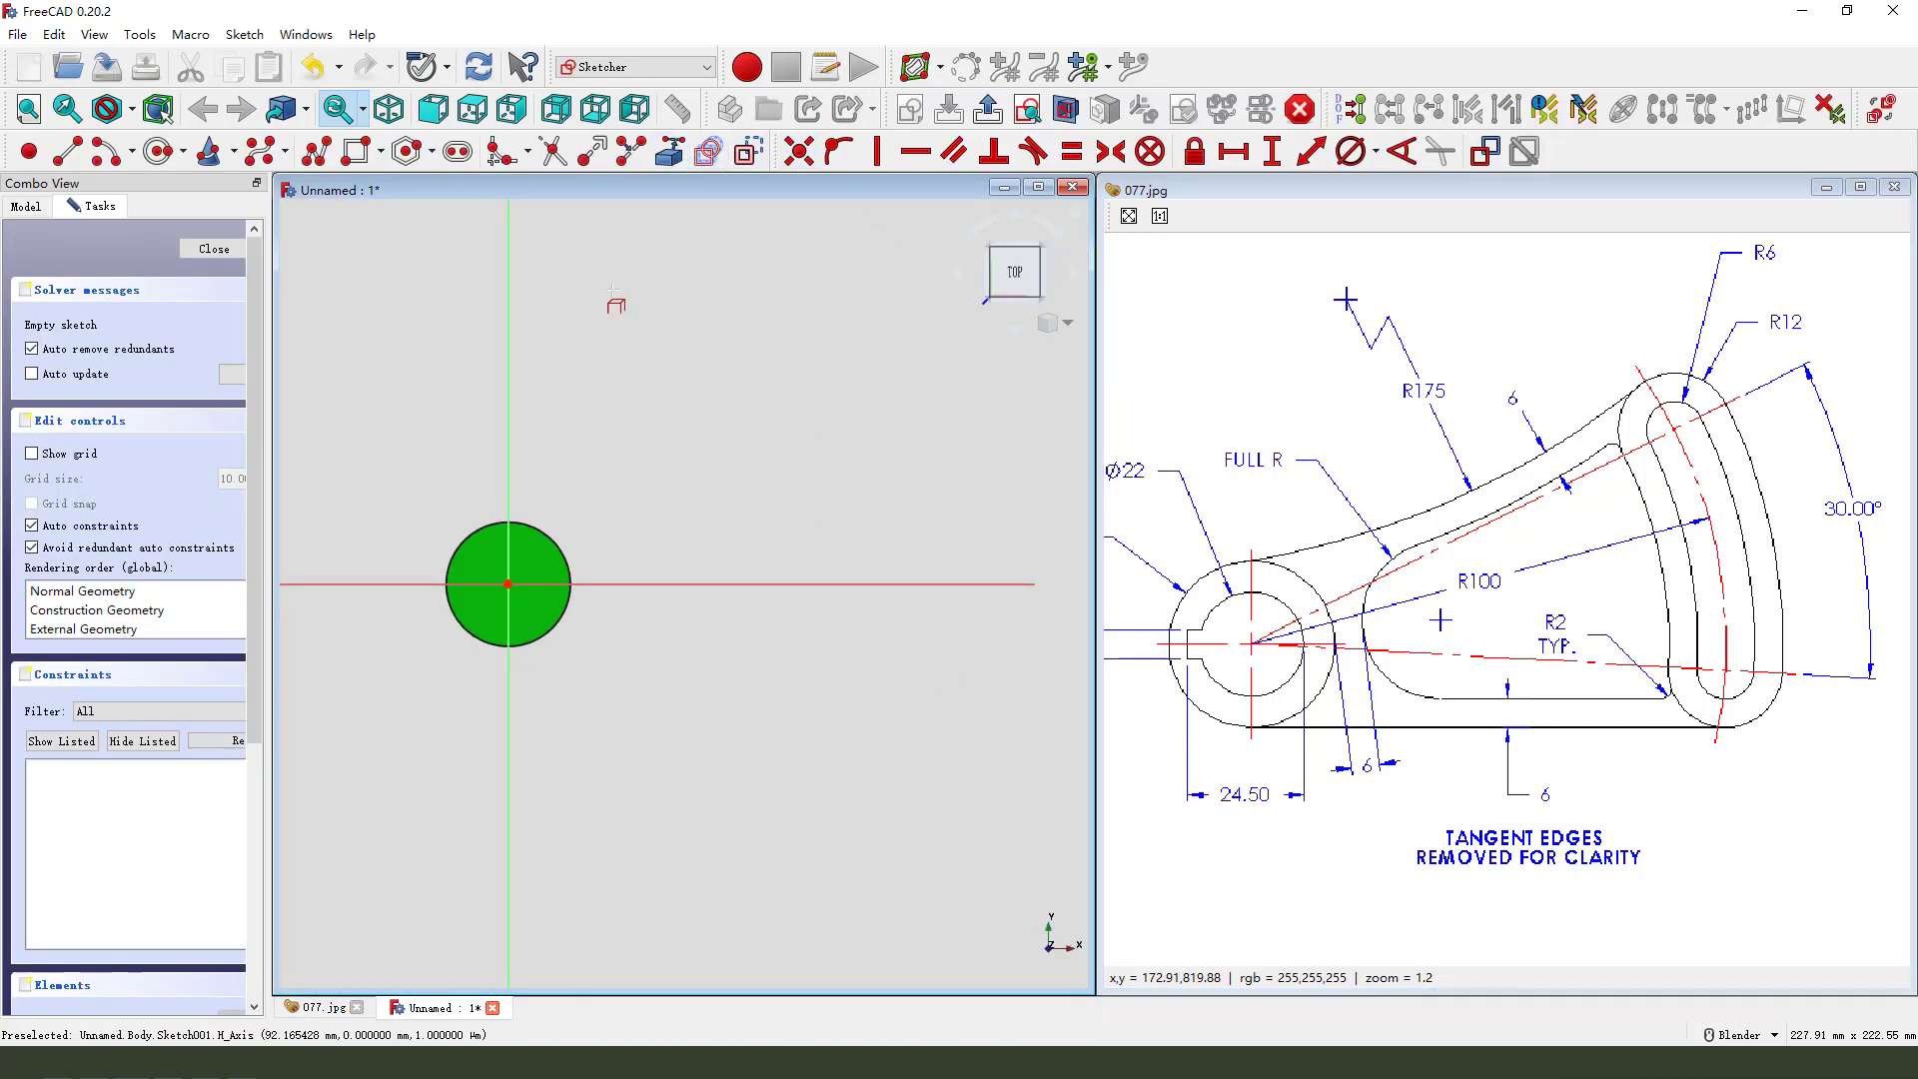
click(531, 520)
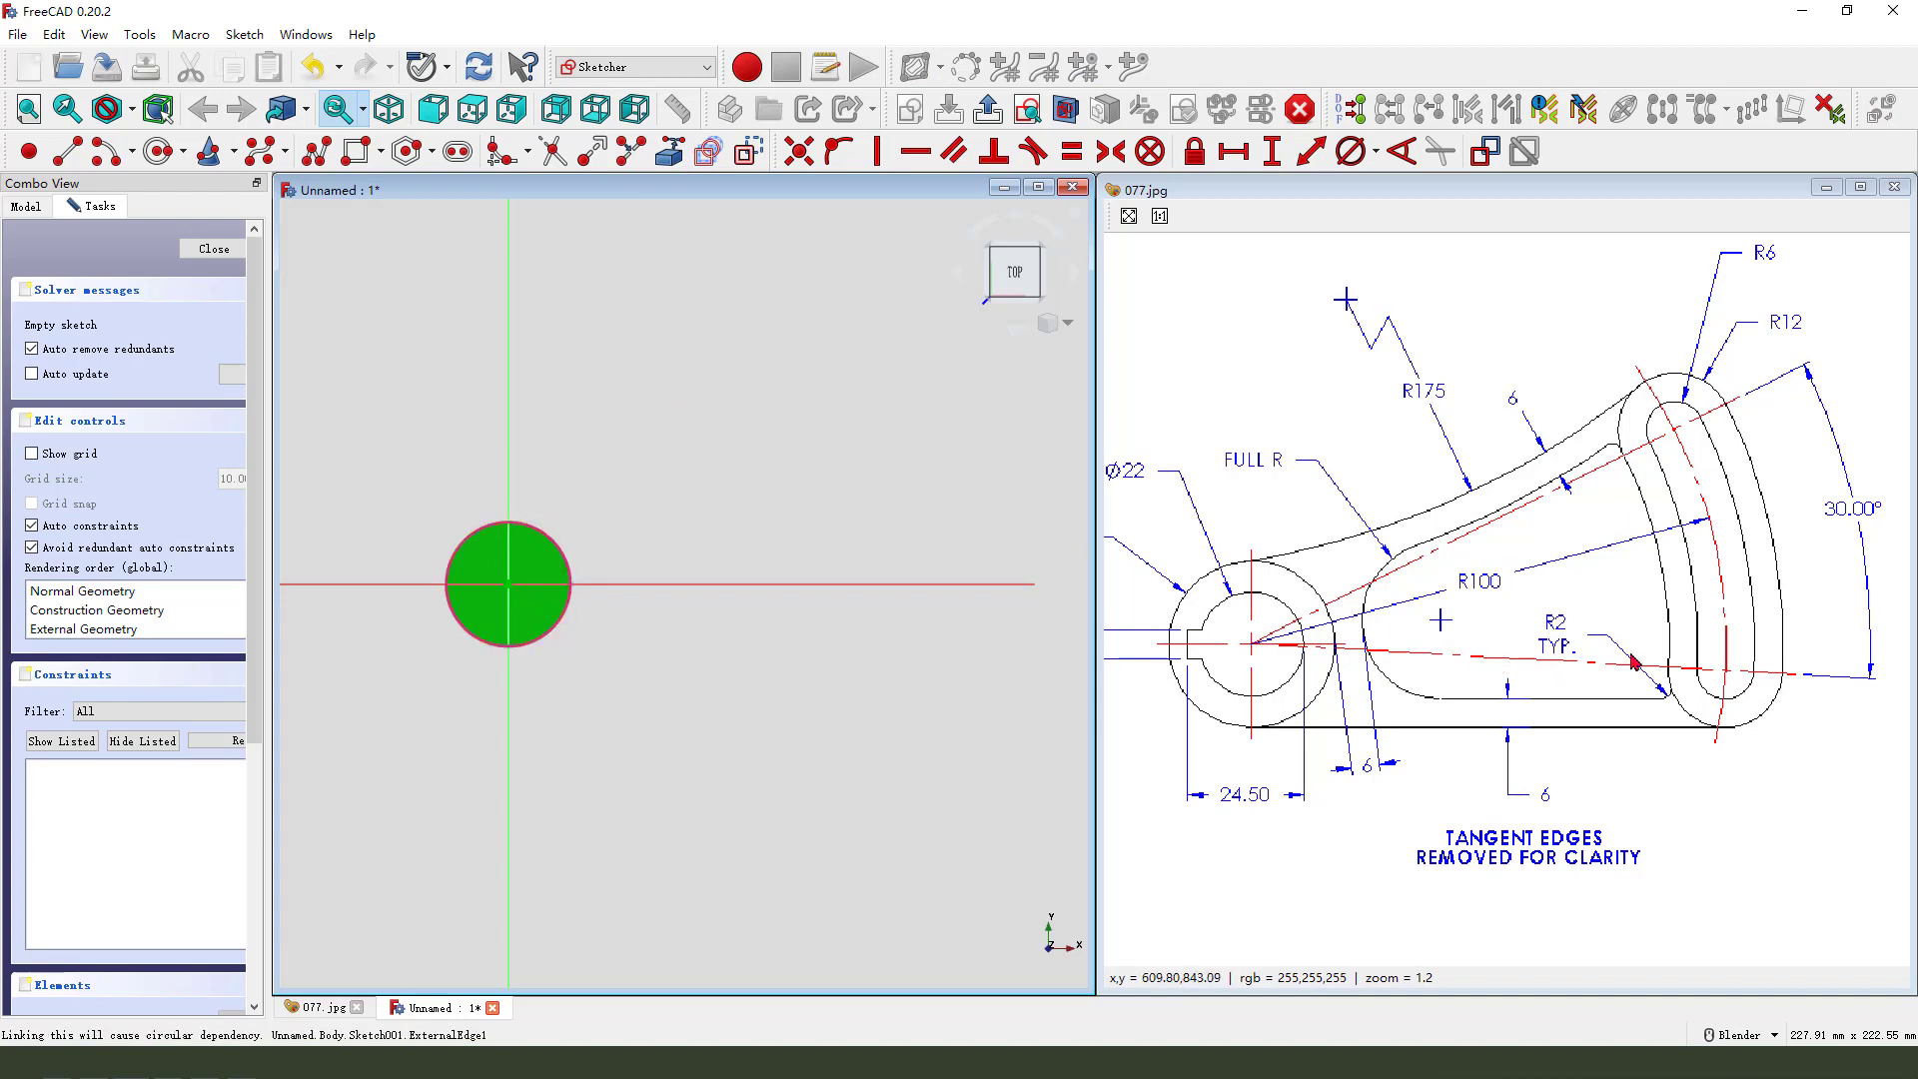
Step: Draw the upper and lower outline arcs with the centre-and-endpoints arc tool
scroll(522, 484, down, 1)
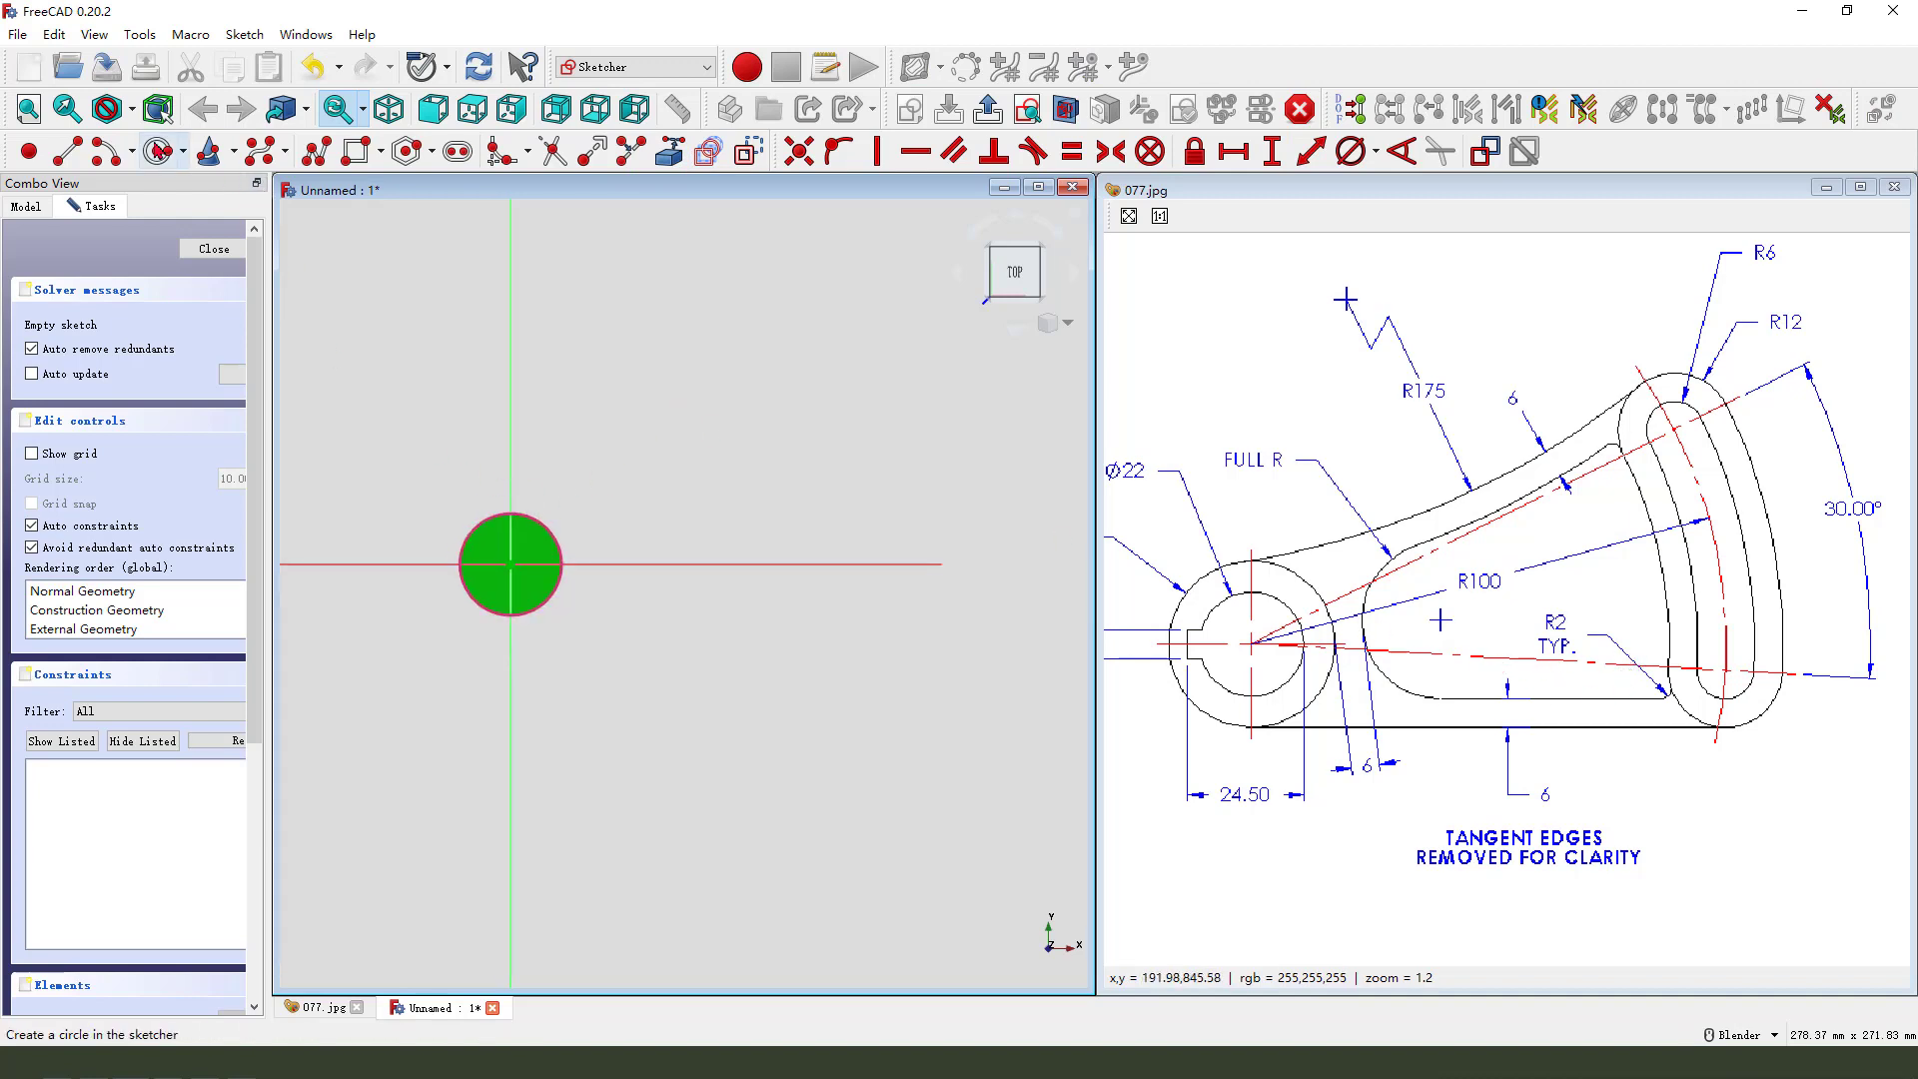
click(819, 453)
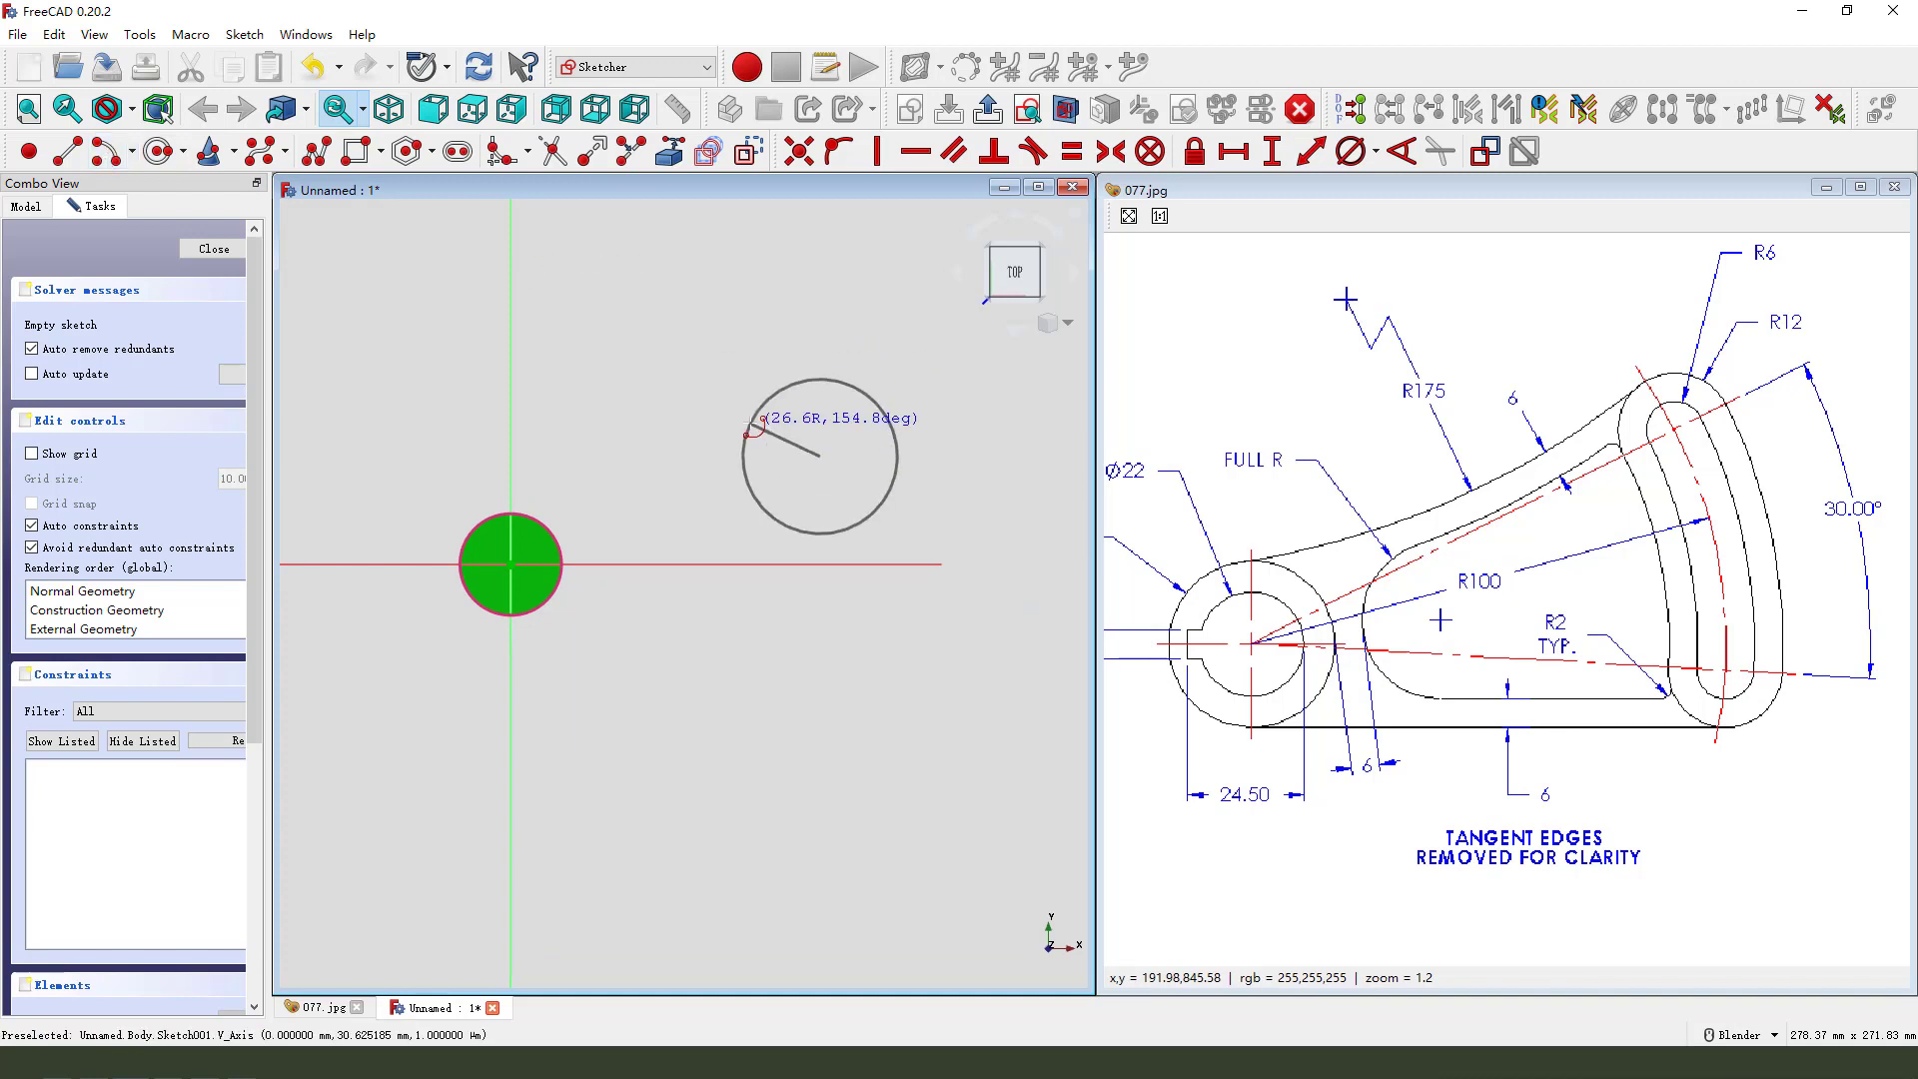
click(761, 428)
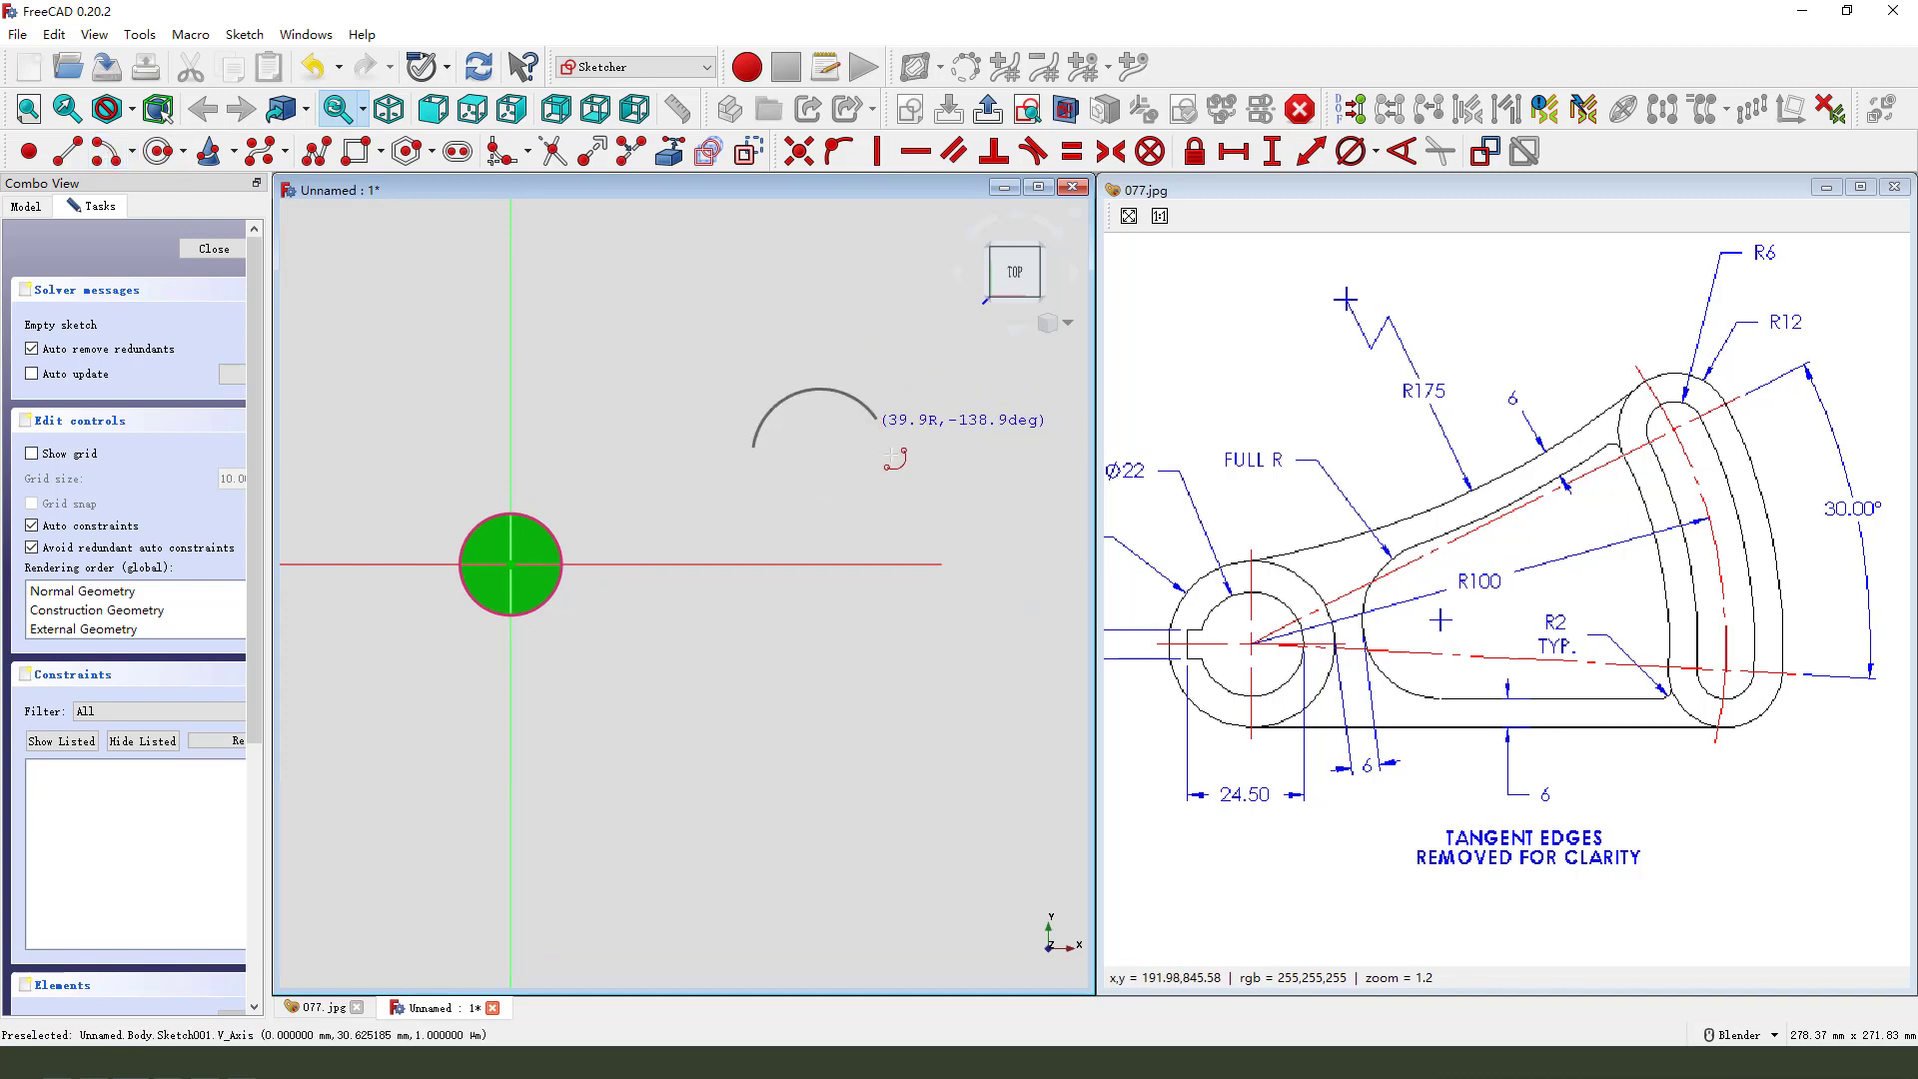
click(876, 419)
click(779, 712)
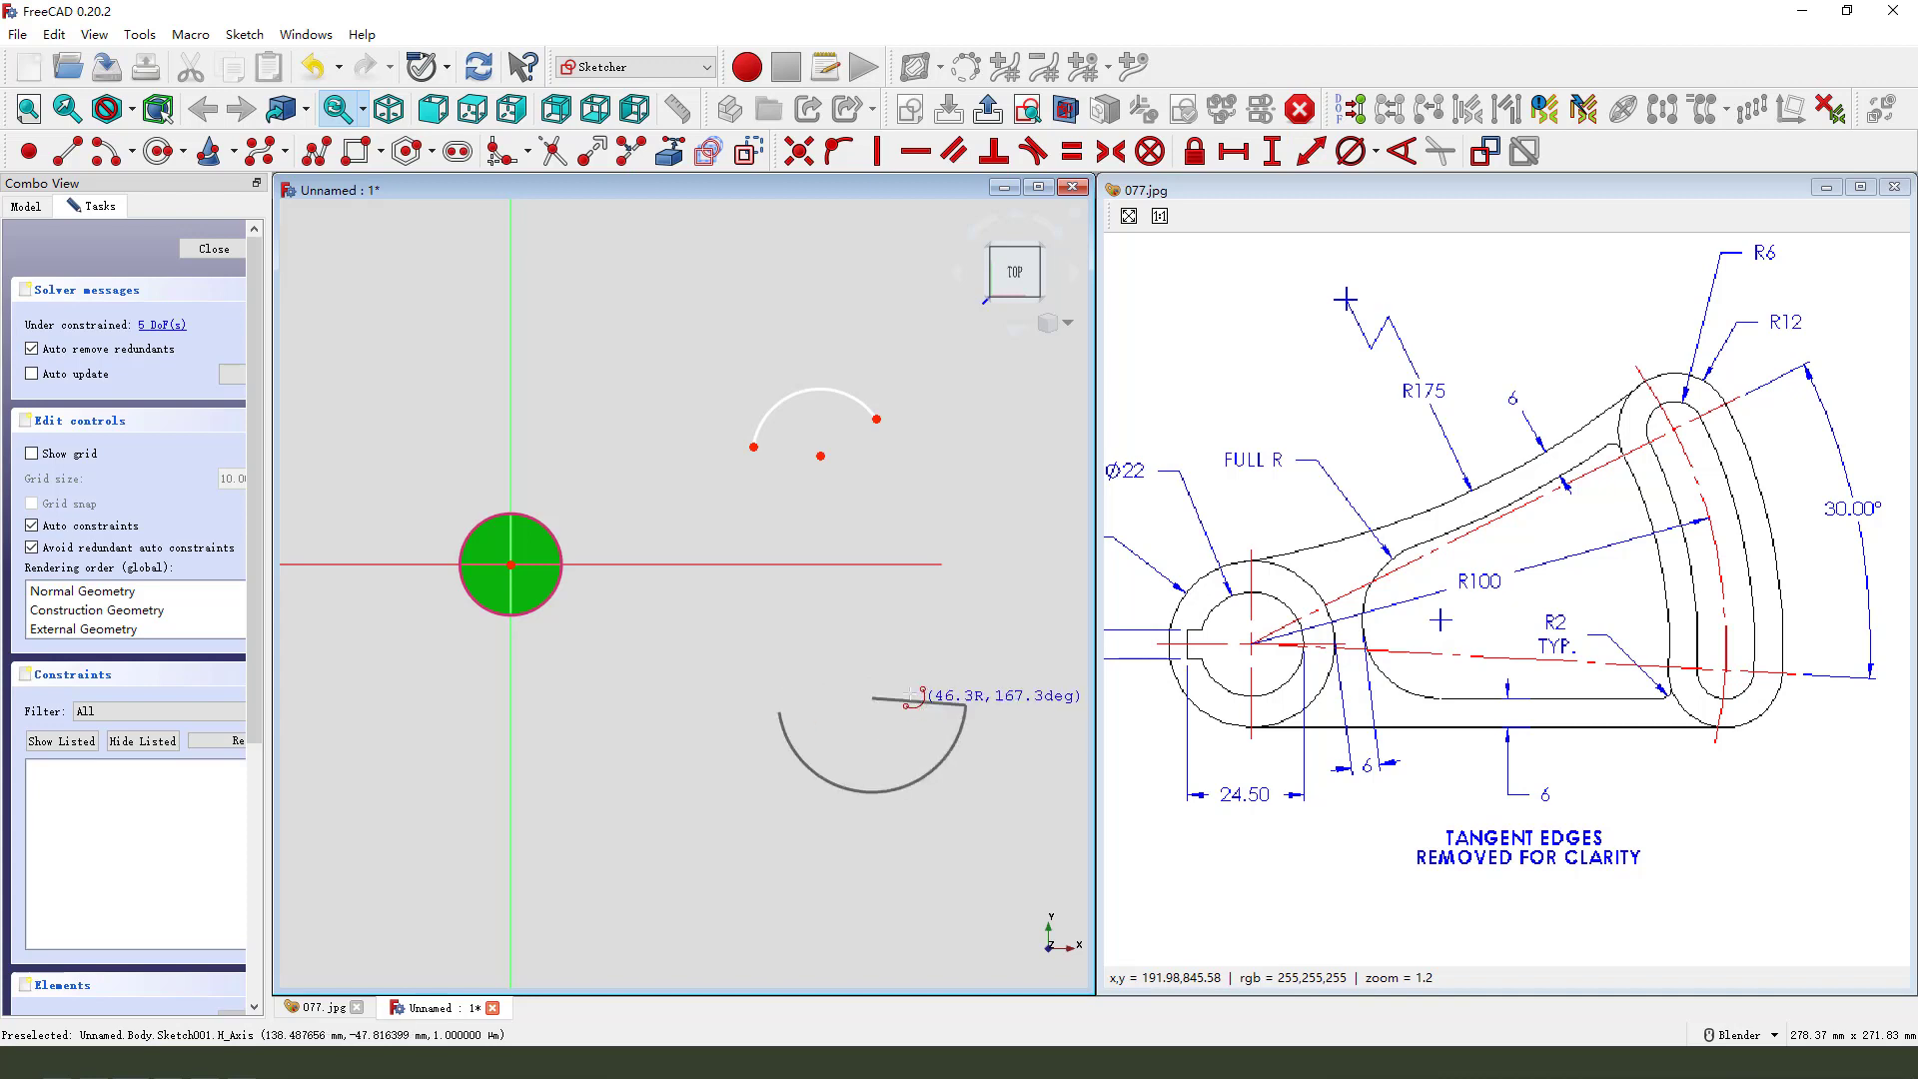
click(966, 700)
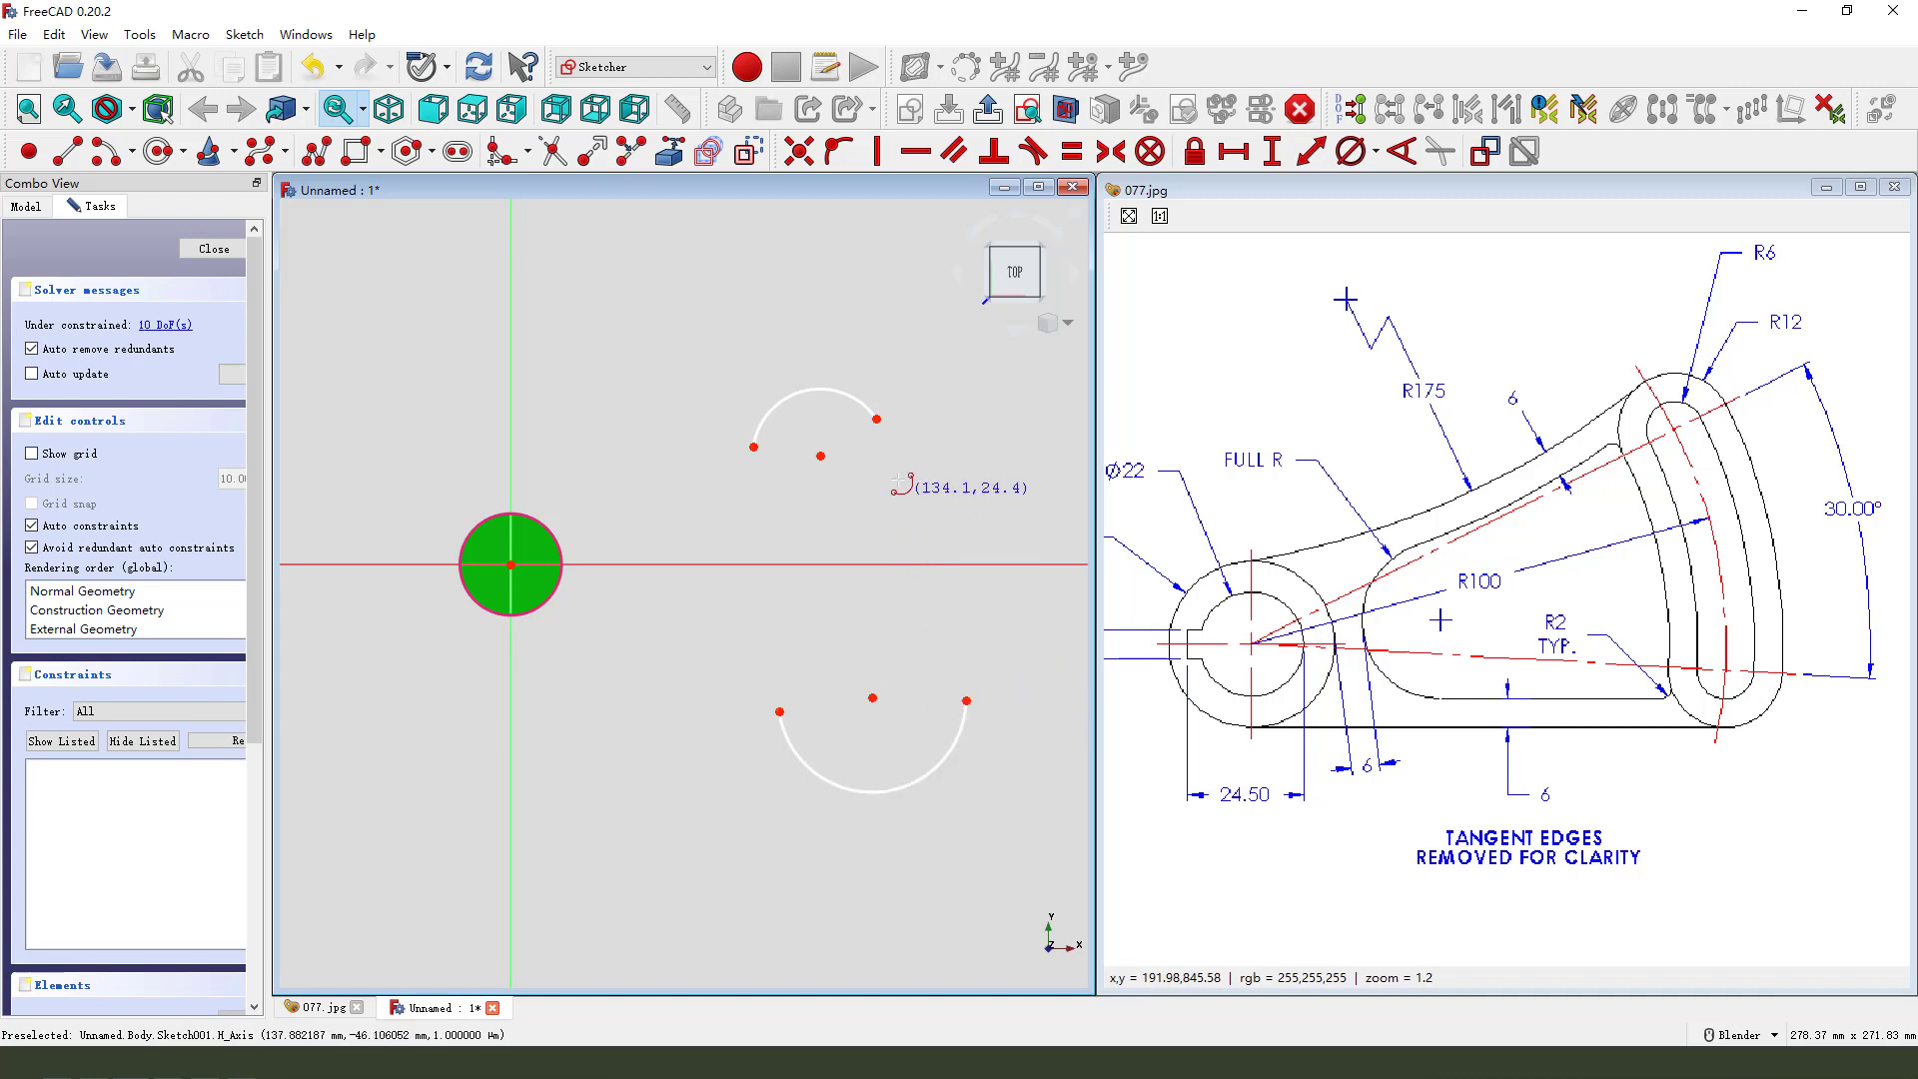
Step: Draw the right and left outline arcs through three points each
click(132, 152)
click(115, 207)
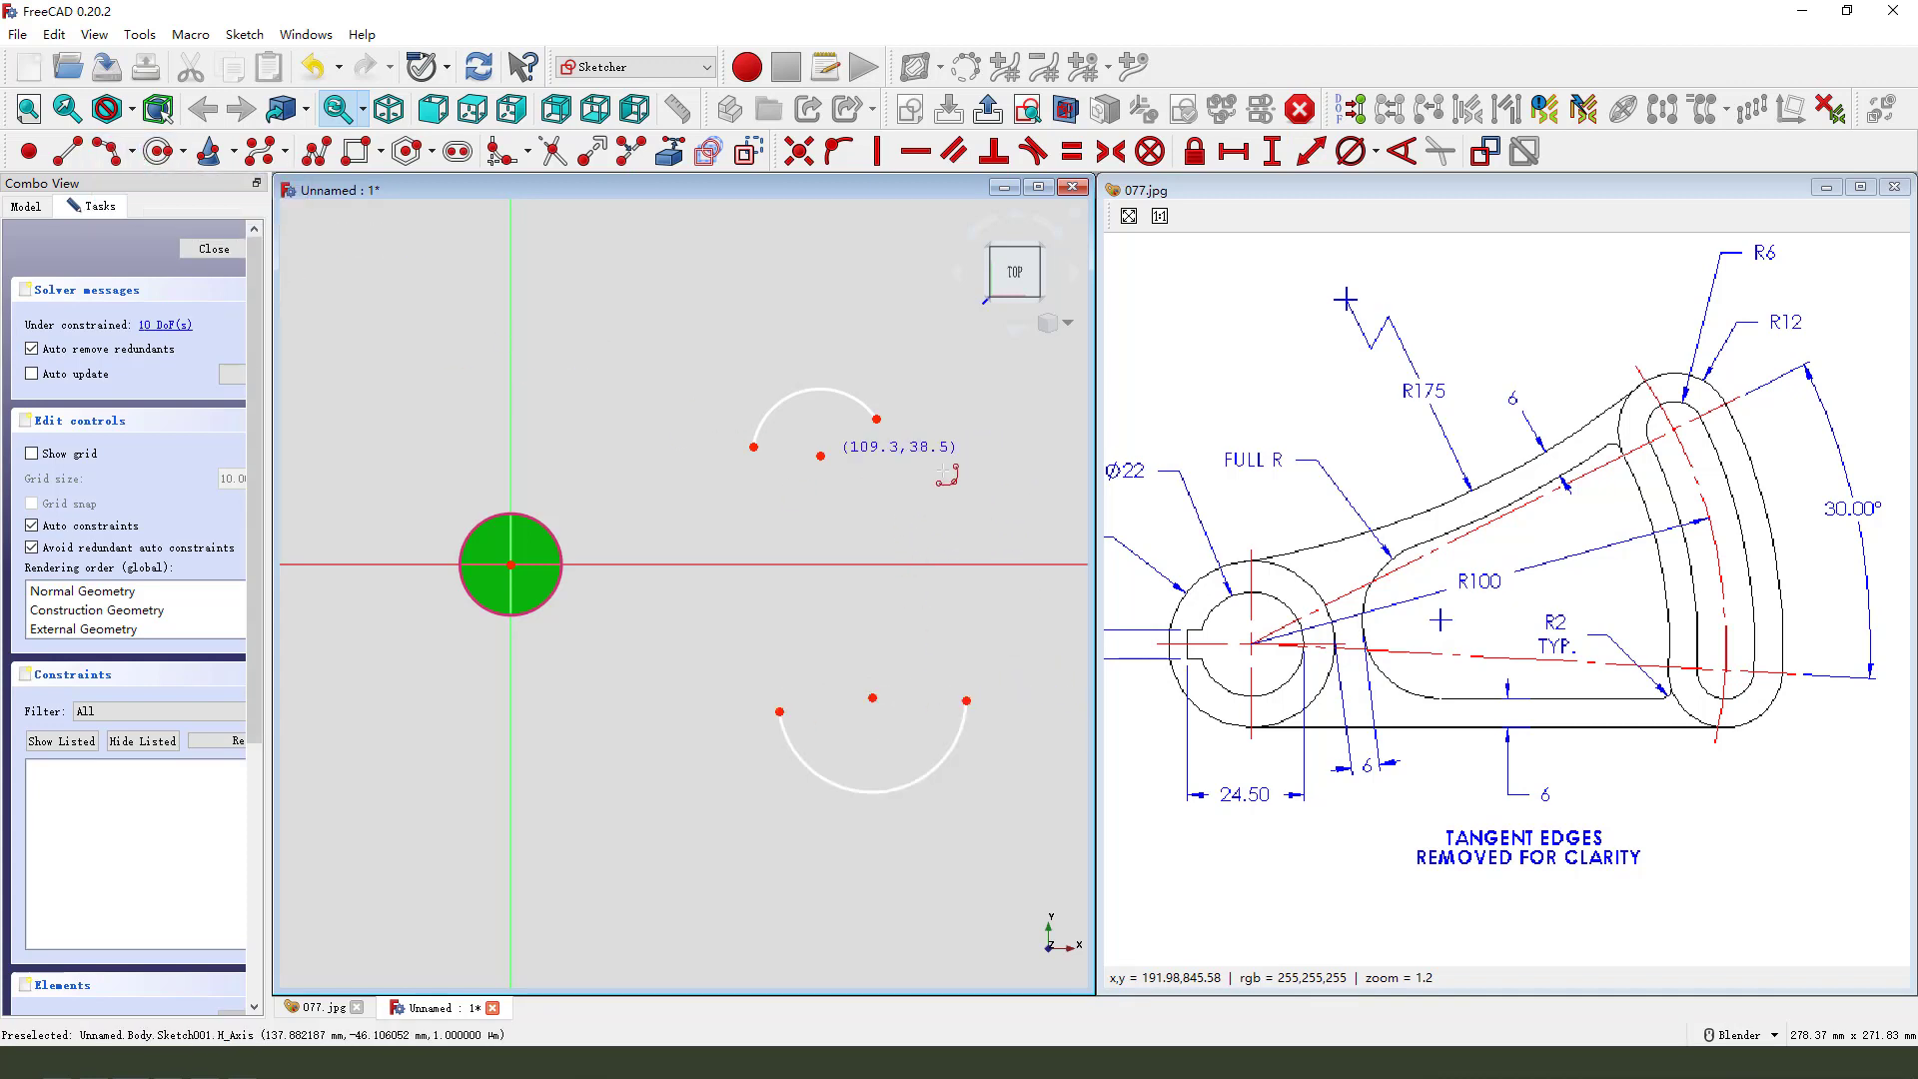
click(905, 439)
click(974, 674)
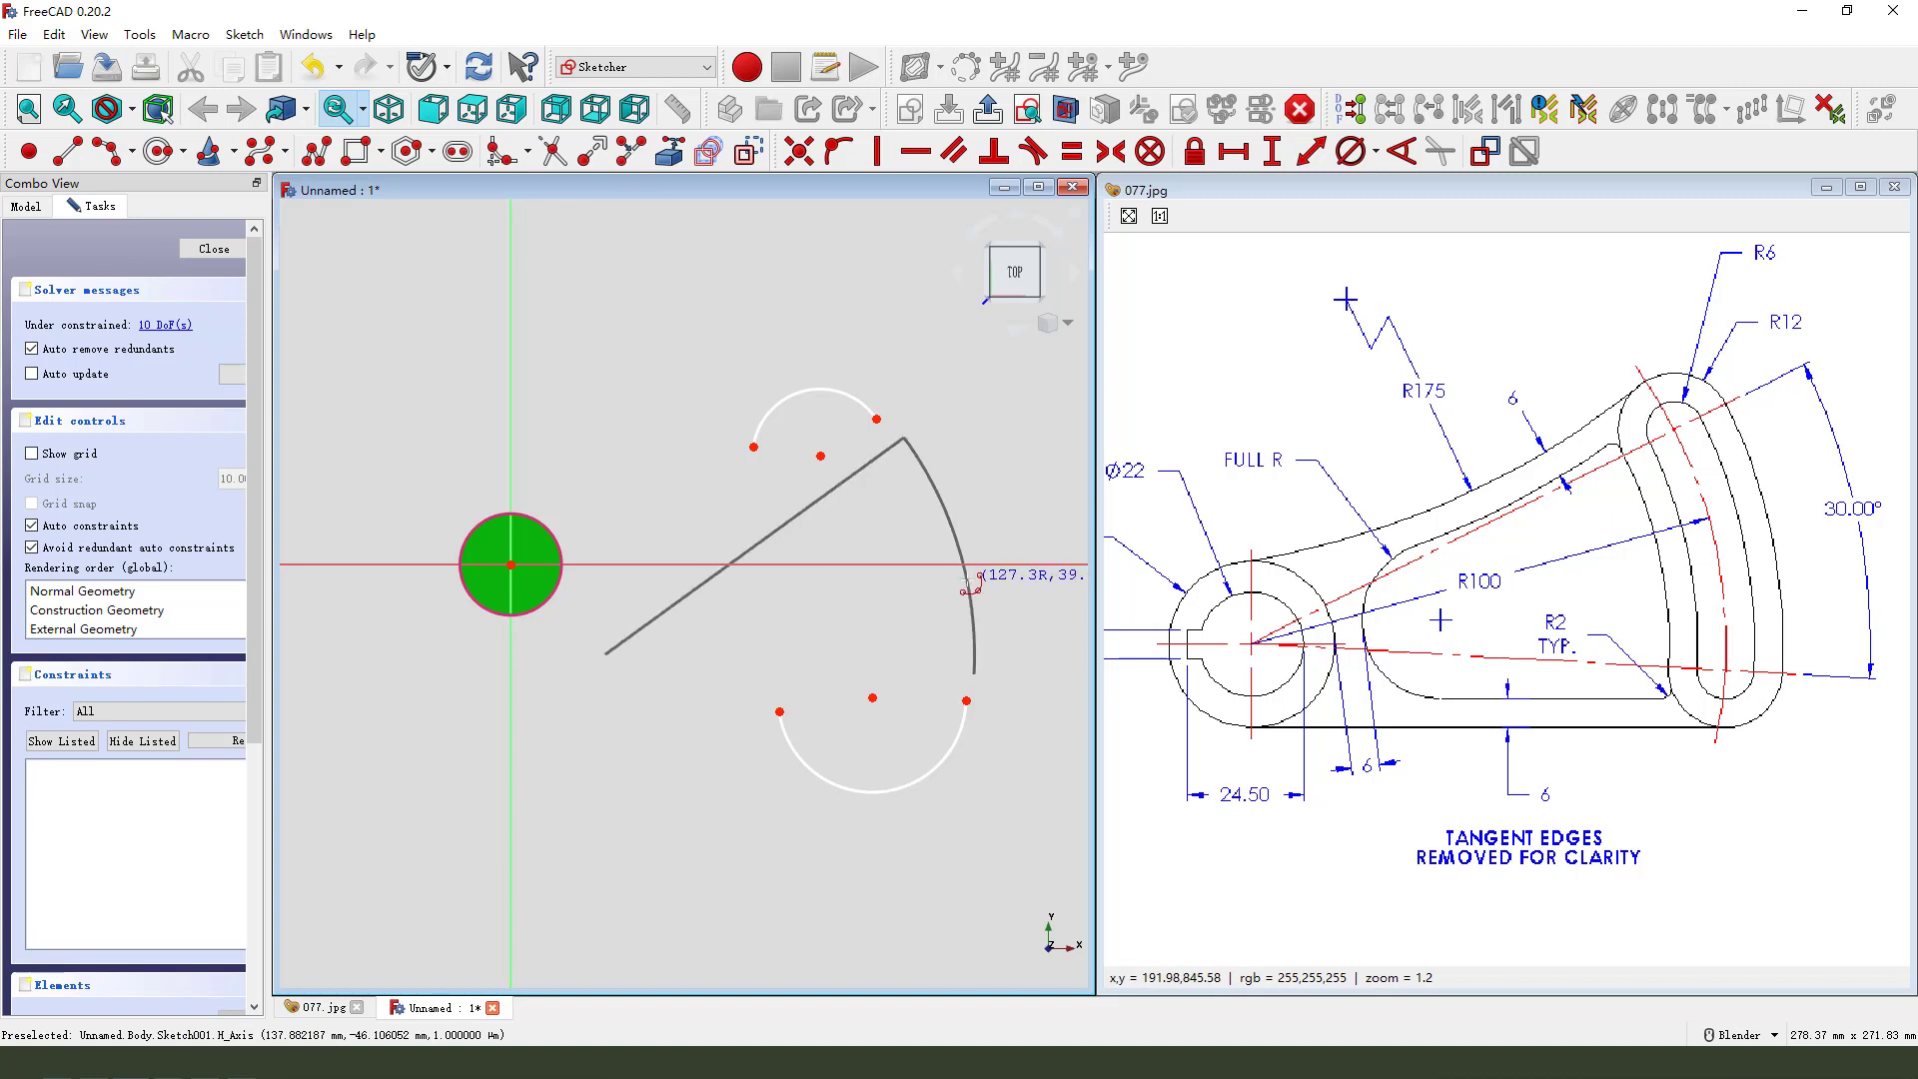
click(967, 585)
click(728, 426)
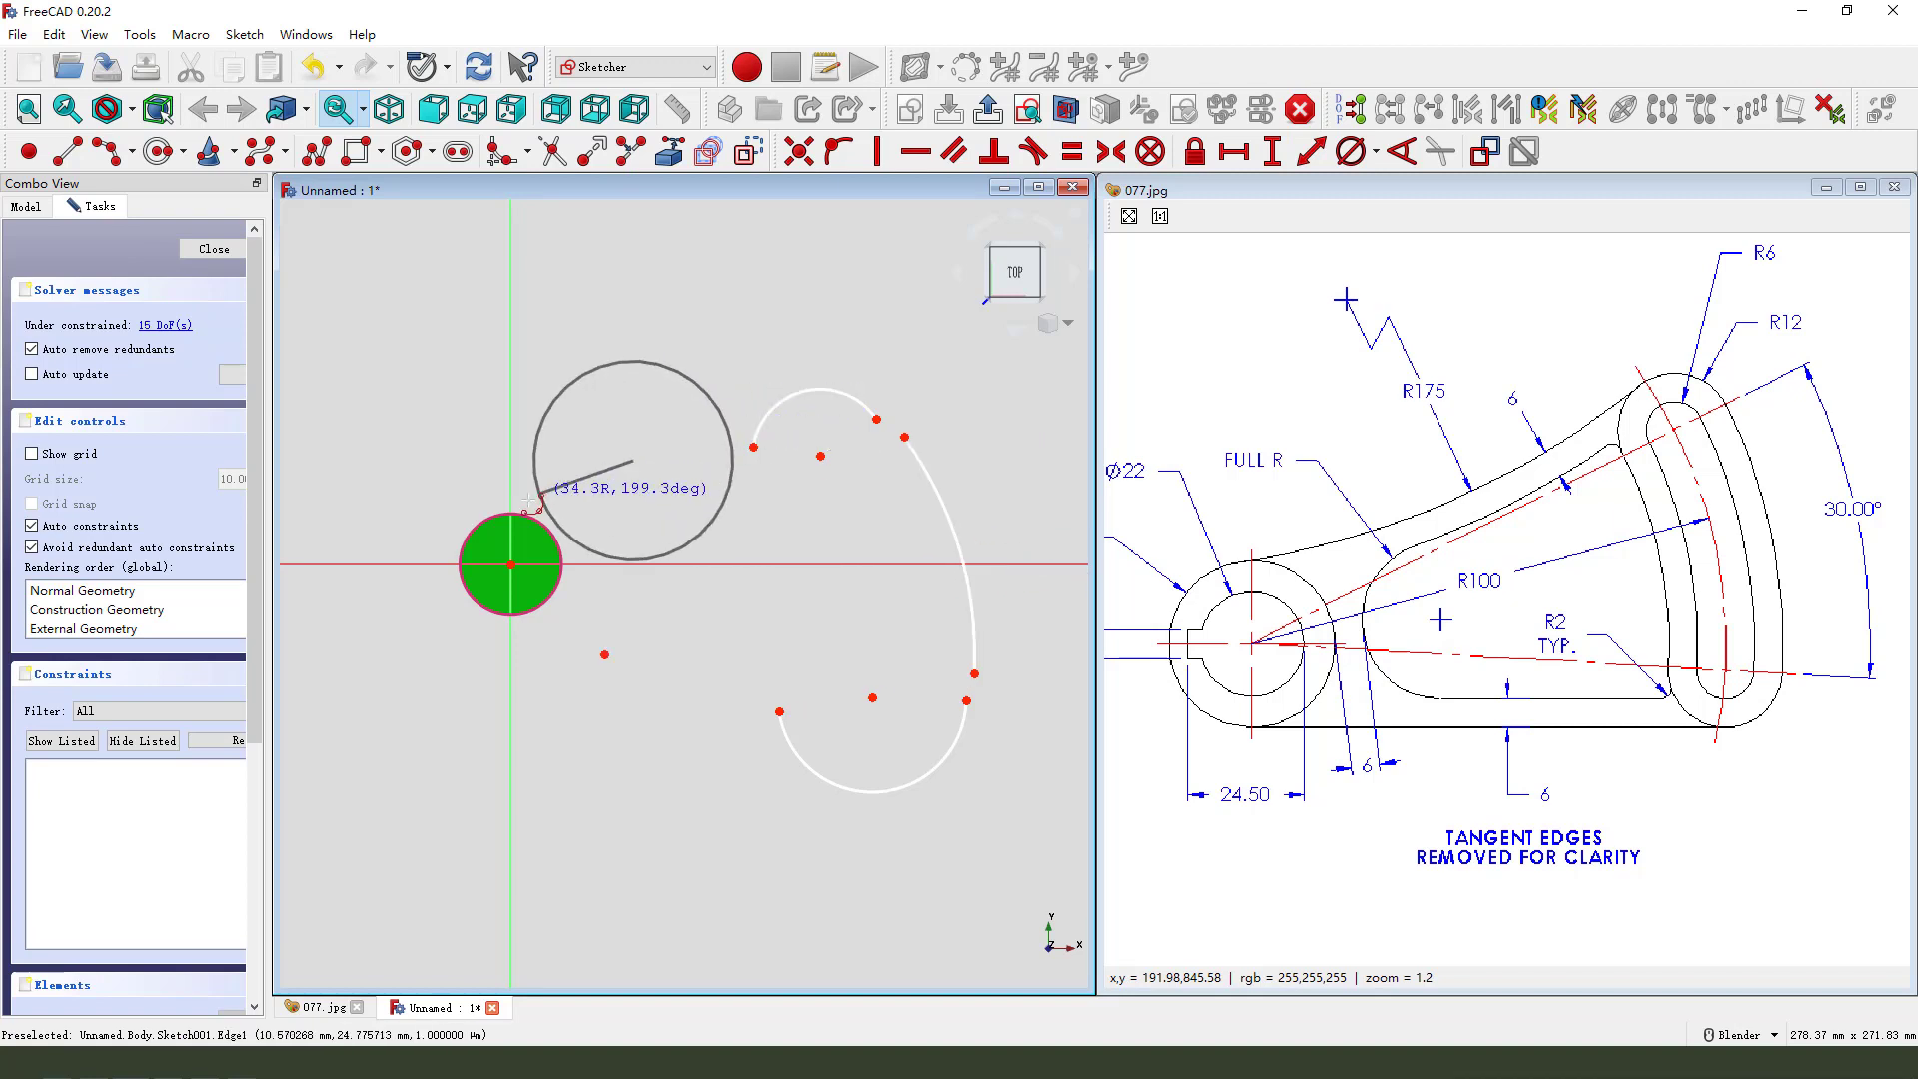
click(525, 499)
click(644, 495)
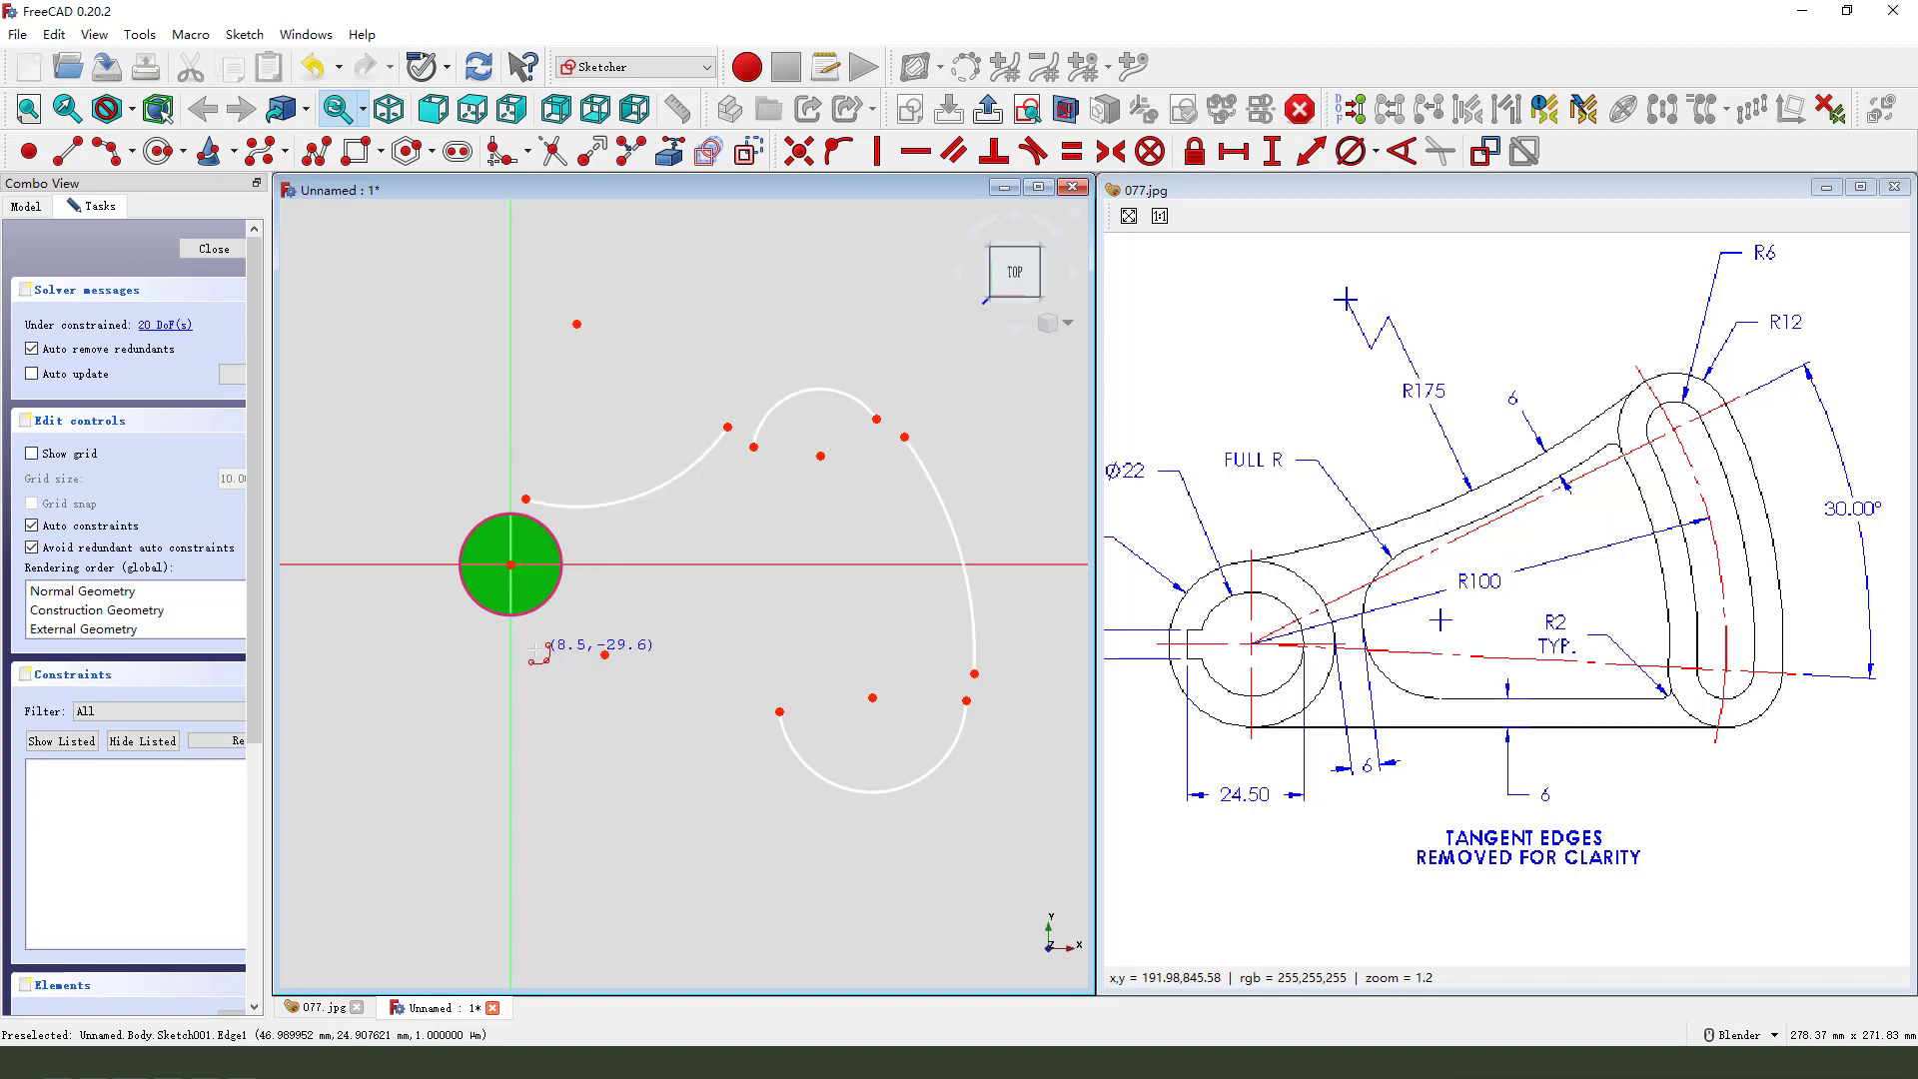
Step: Make the three pairs of neighbouring arc endpoints coincident
middle_click(782, 593)
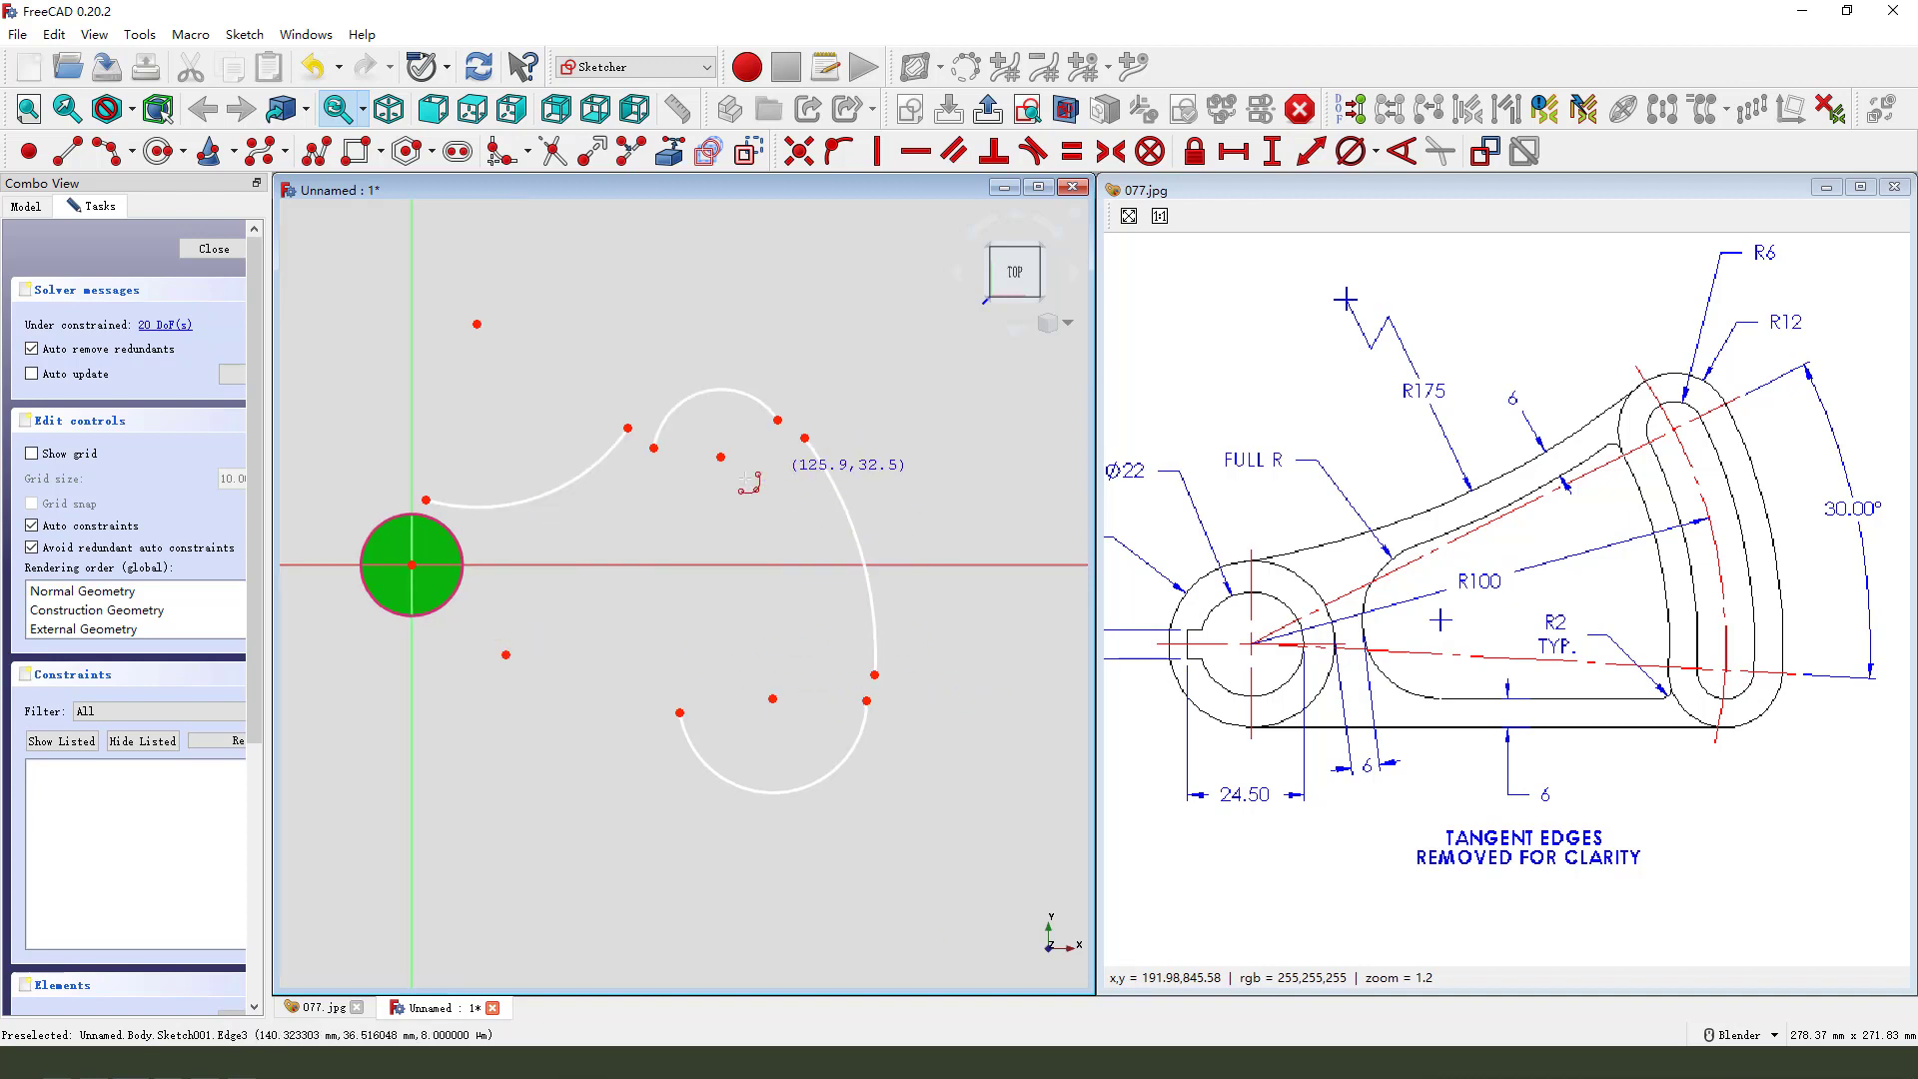
middle_click(883, 399)
right_click(891, 374)
scroll(892, 372, down, 3)
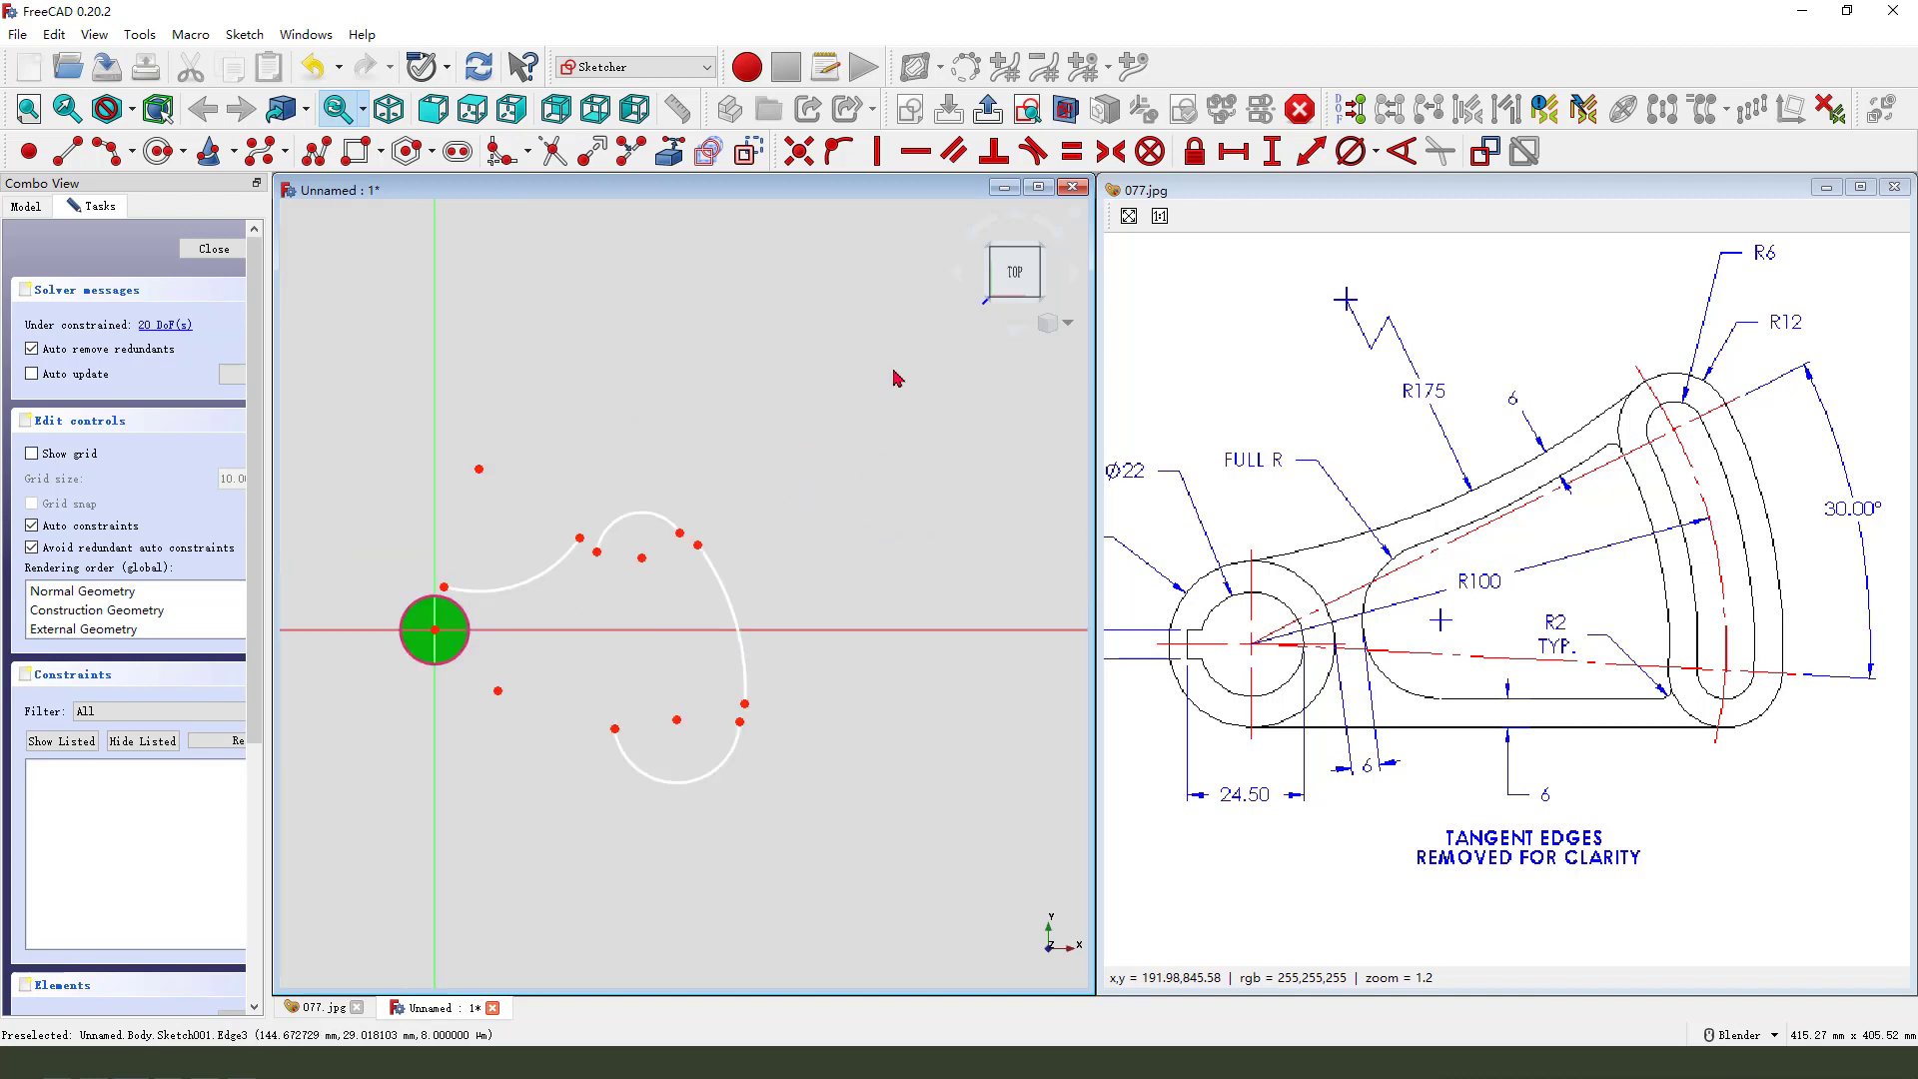
scroll(632, 580, up, 3)
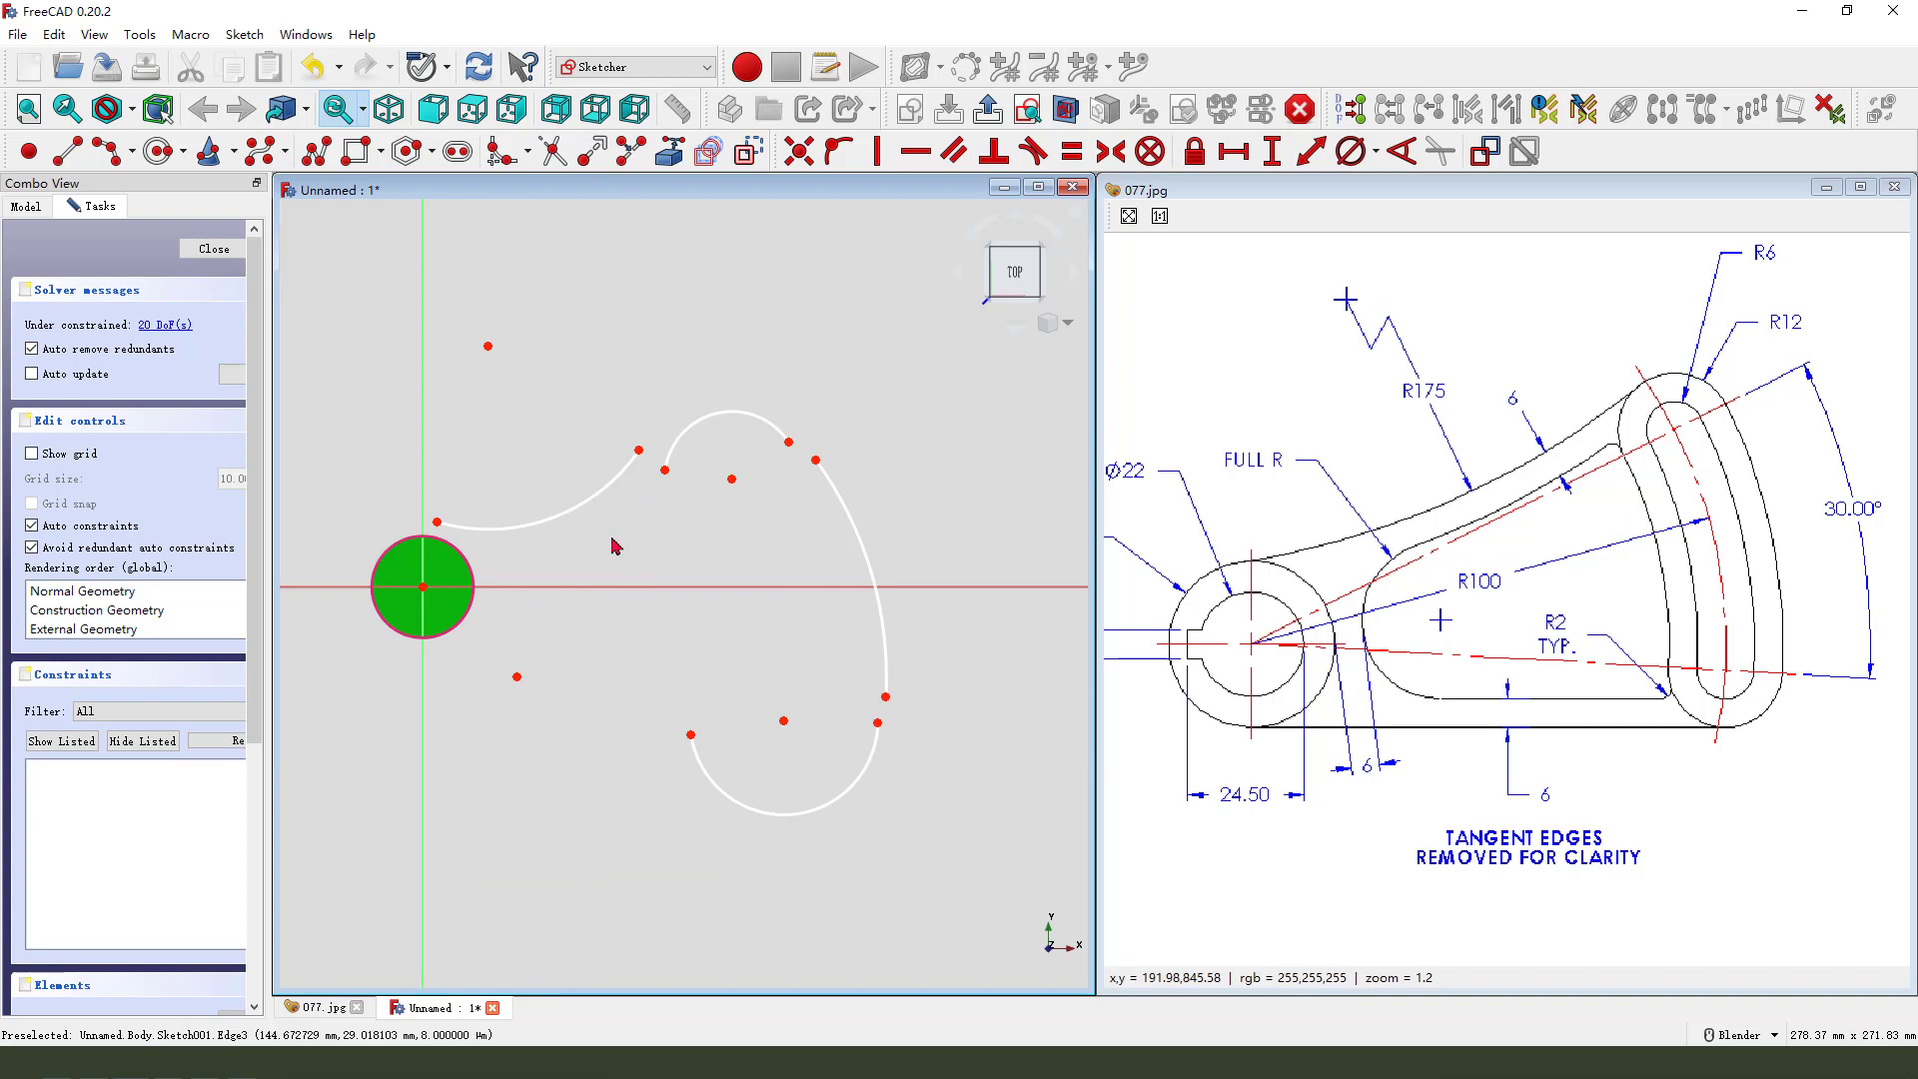
drag(603, 428, 700, 494)
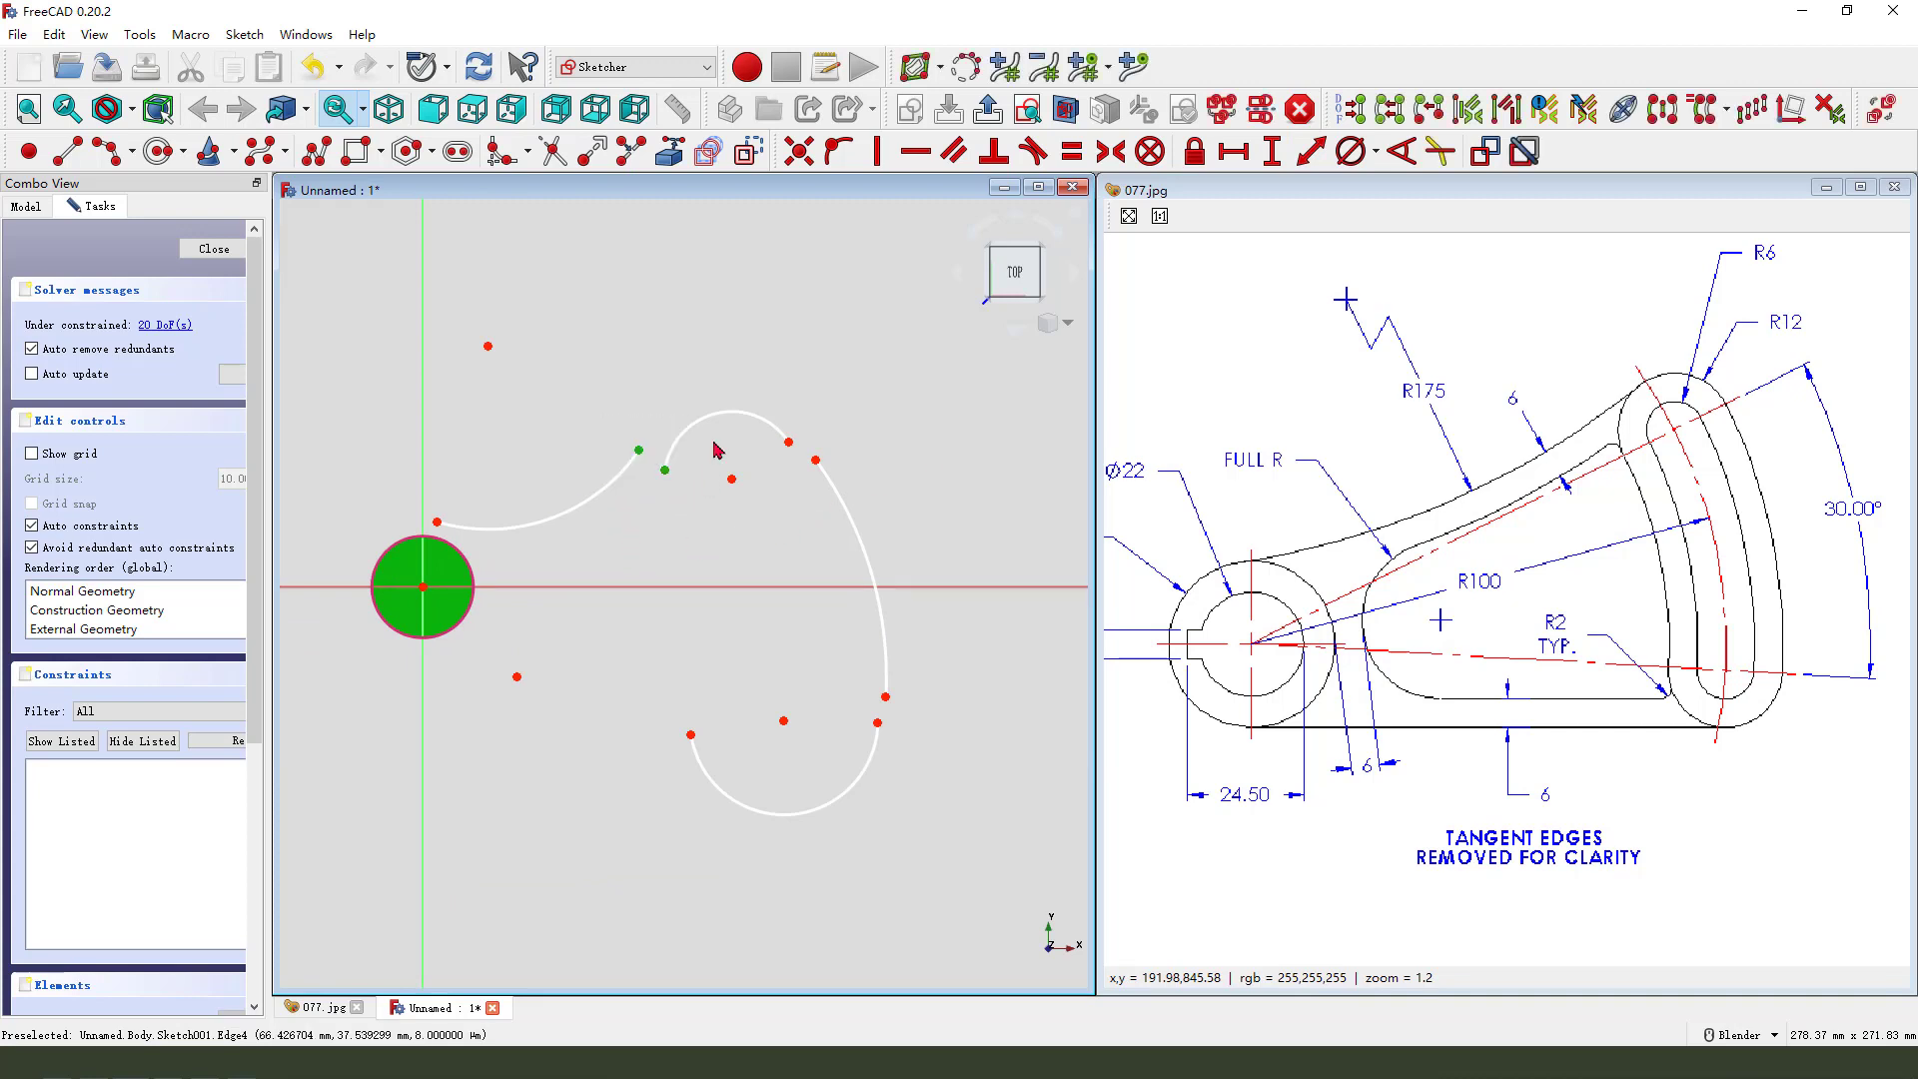
click(799, 152)
drag(761, 395, 843, 501)
click(799, 152)
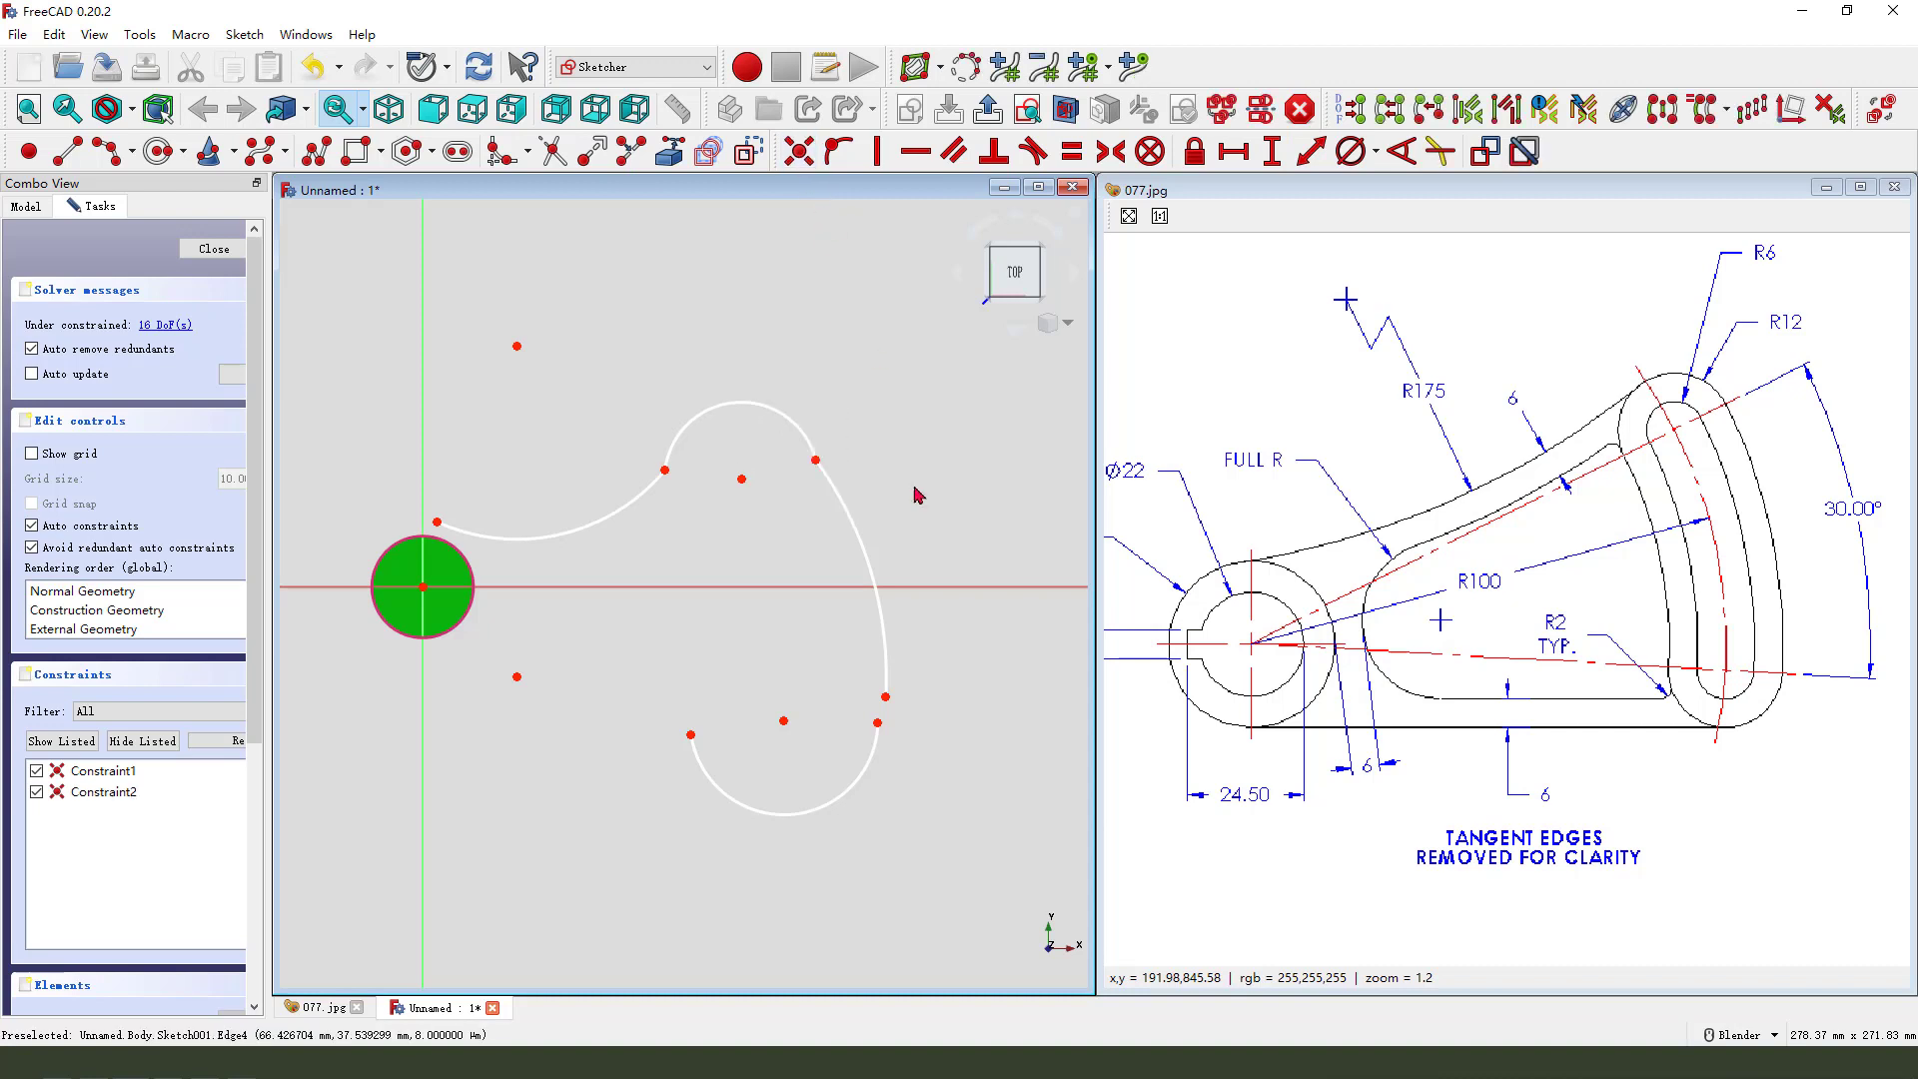
drag(809, 663, 933, 777)
click(799, 152)
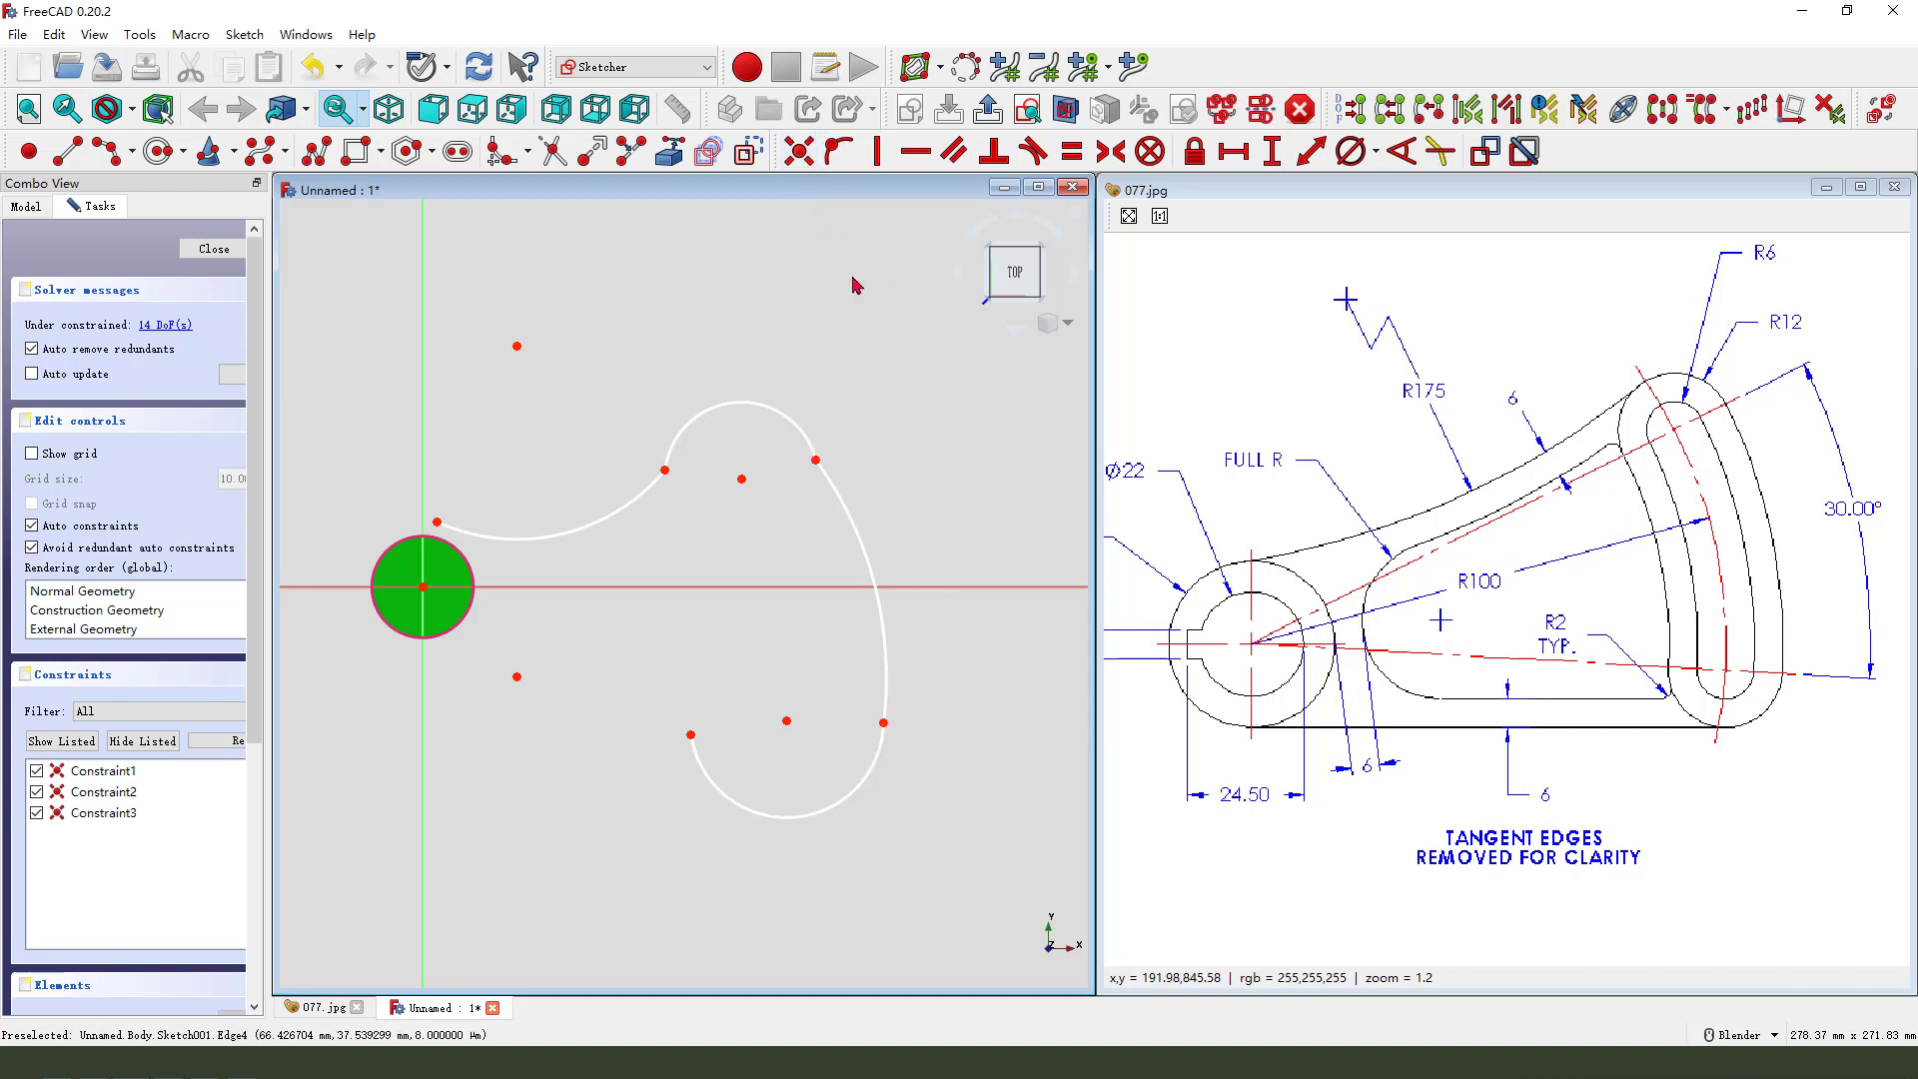
Step: Make the top arc tangent to the right and left arcs, and the right arc tangent to the bottom arc
click(804, 447)
click(835, 490)
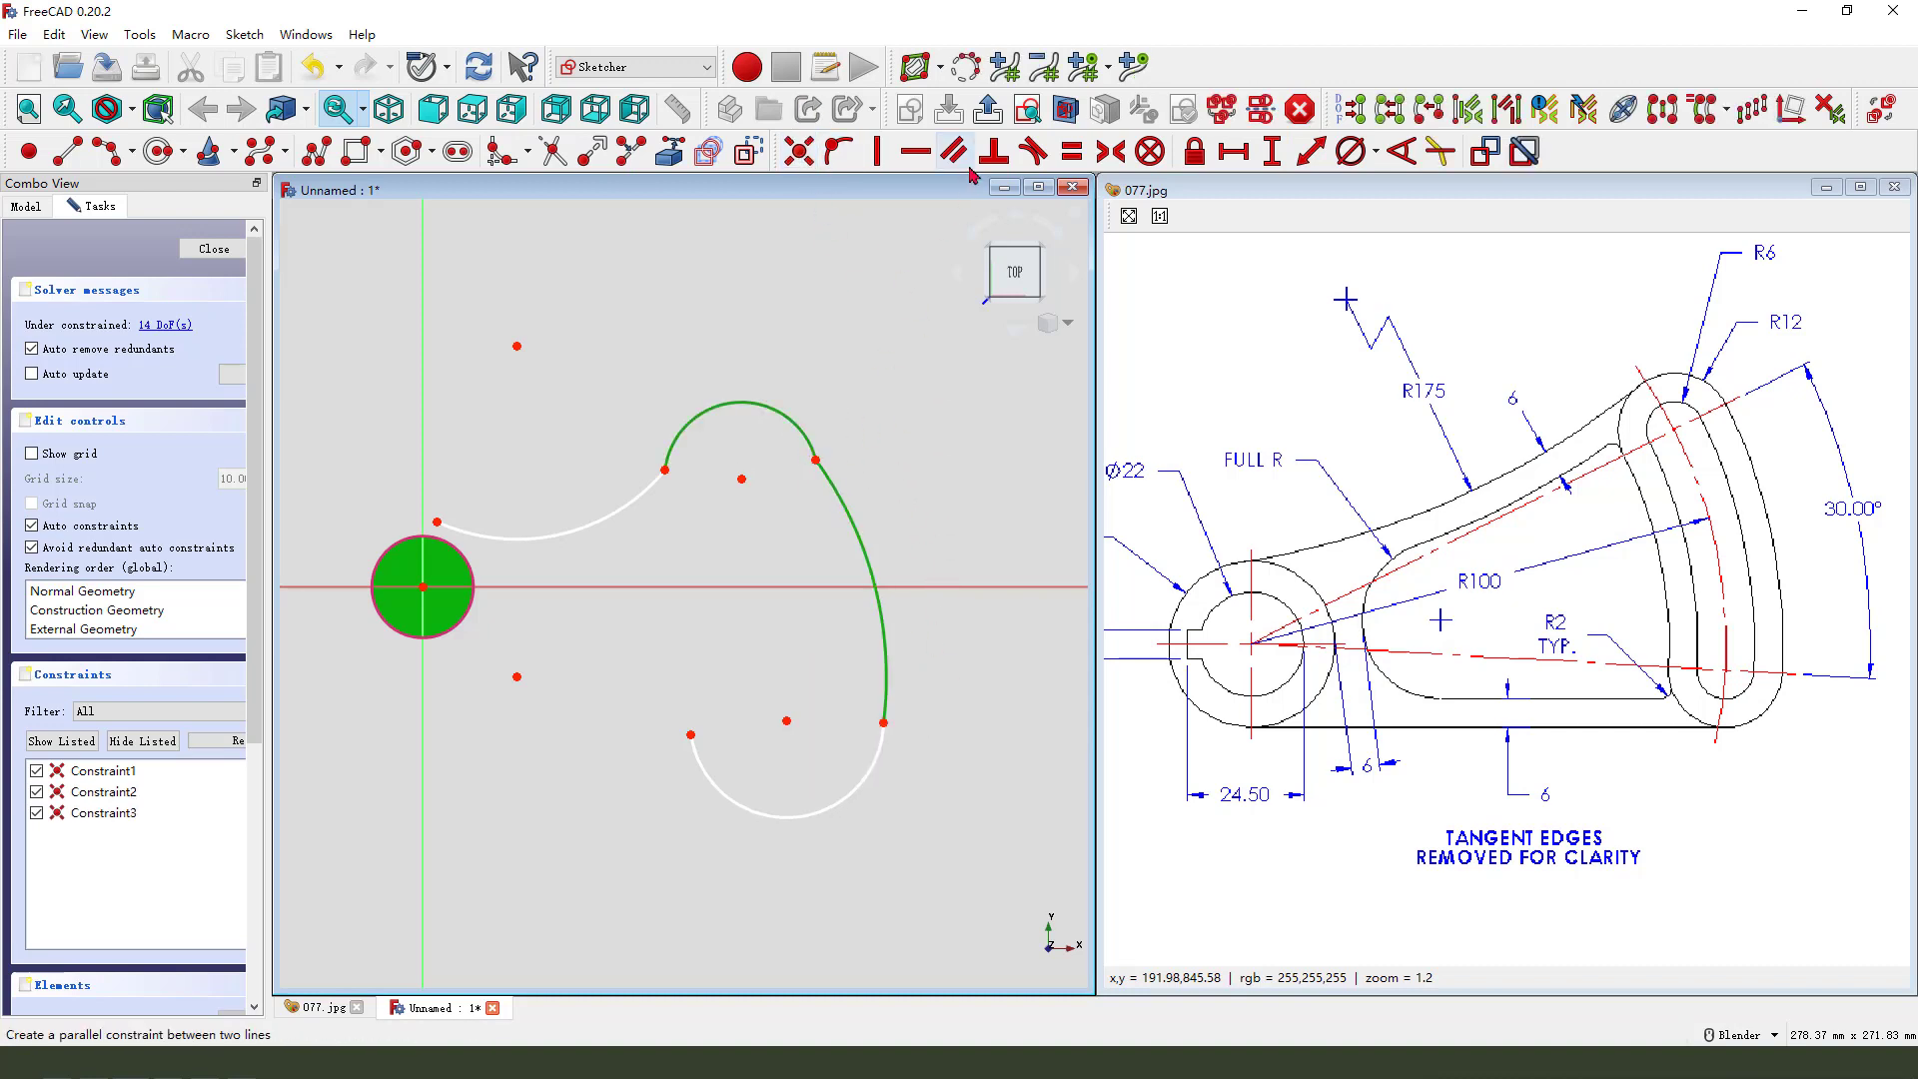
click(1032, 152)
click(688, 456)
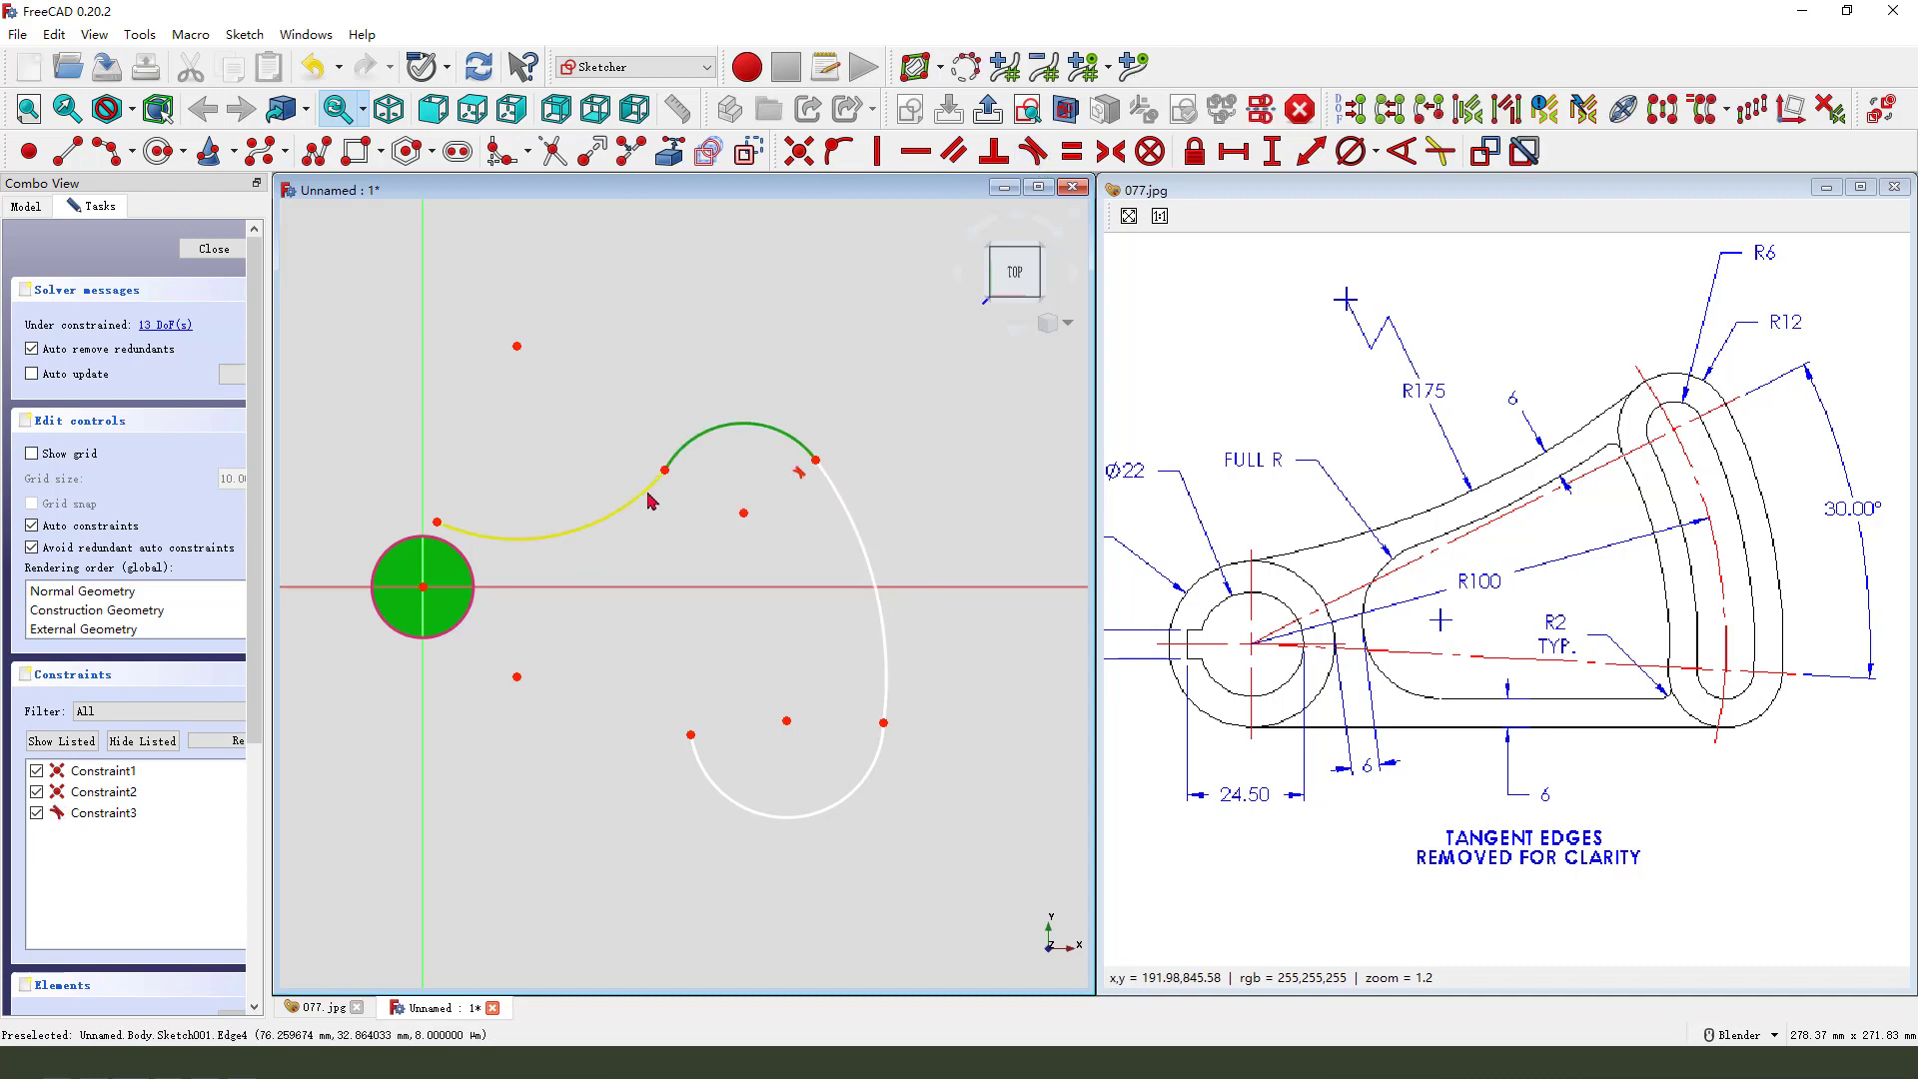
click(642, 493)
click(1032, 152)
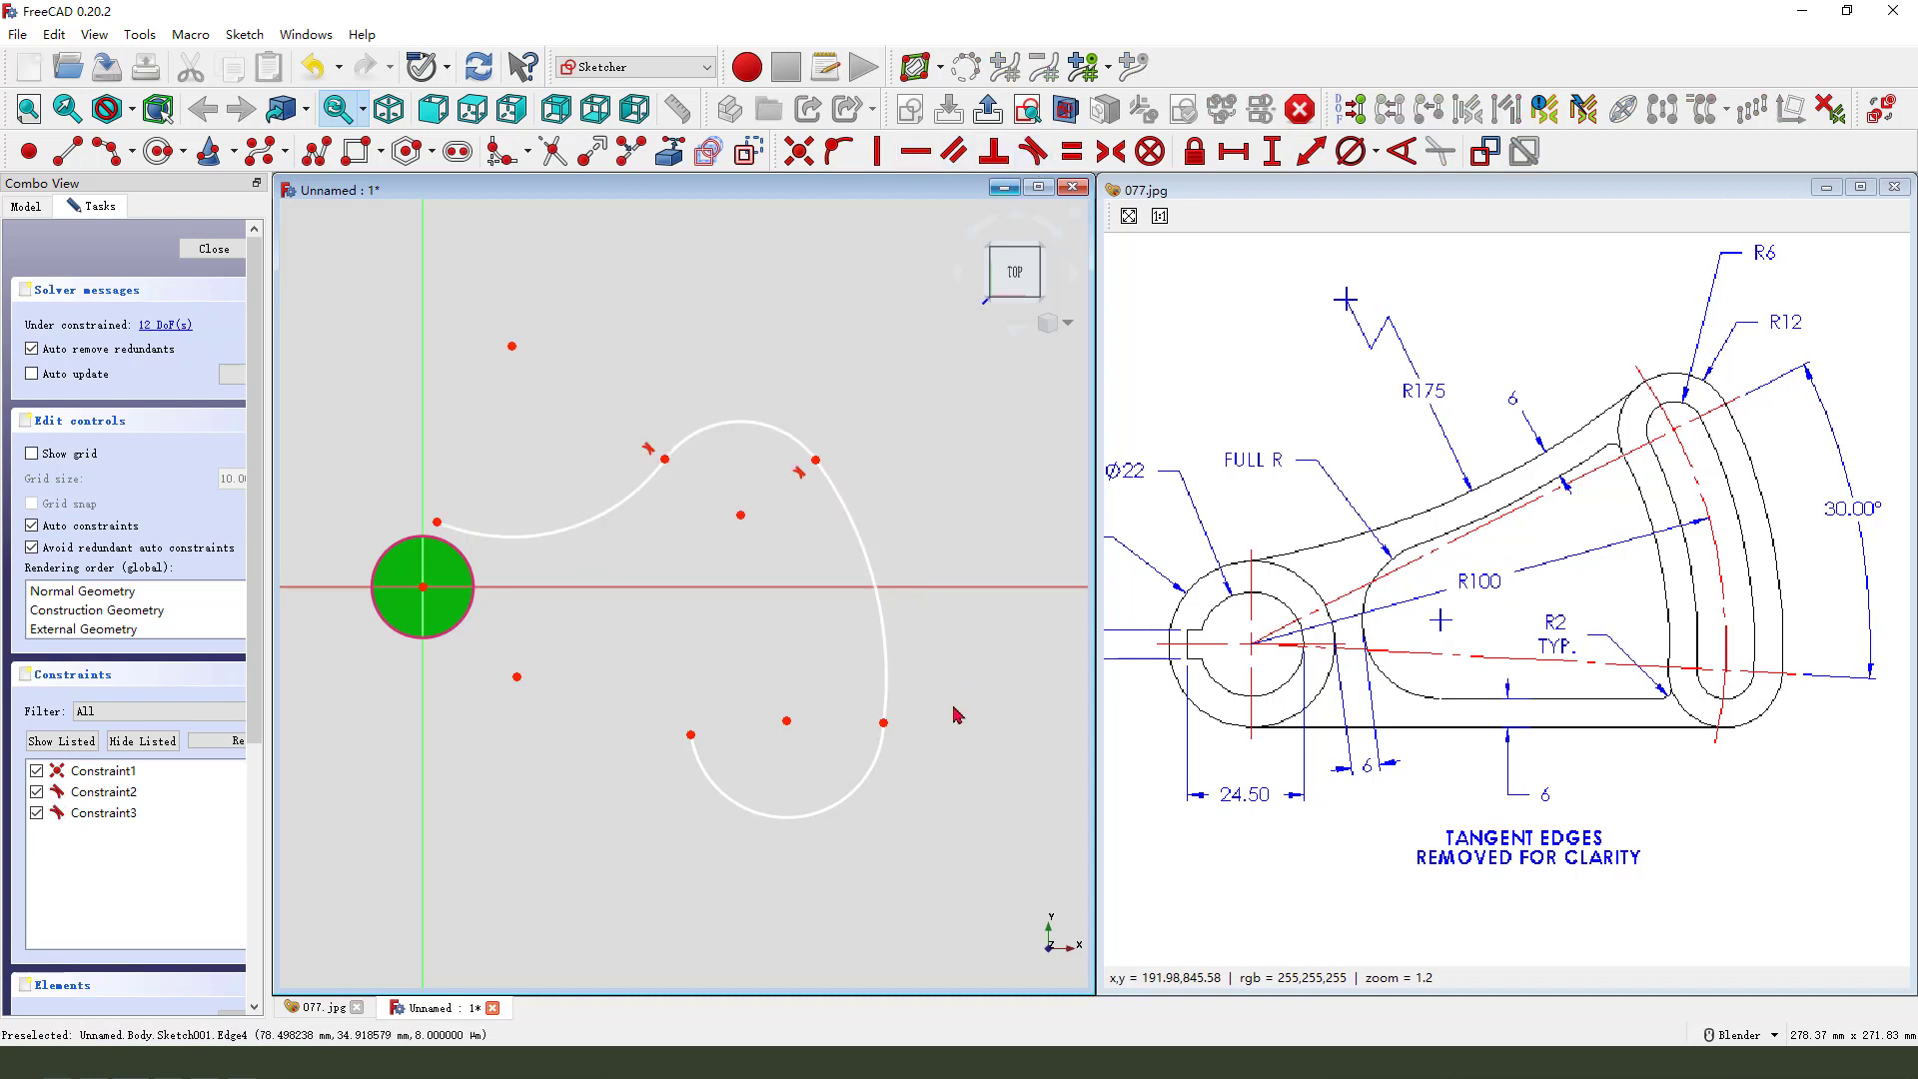
click(885, 699)
click(871, 759)
click(1033, 152)
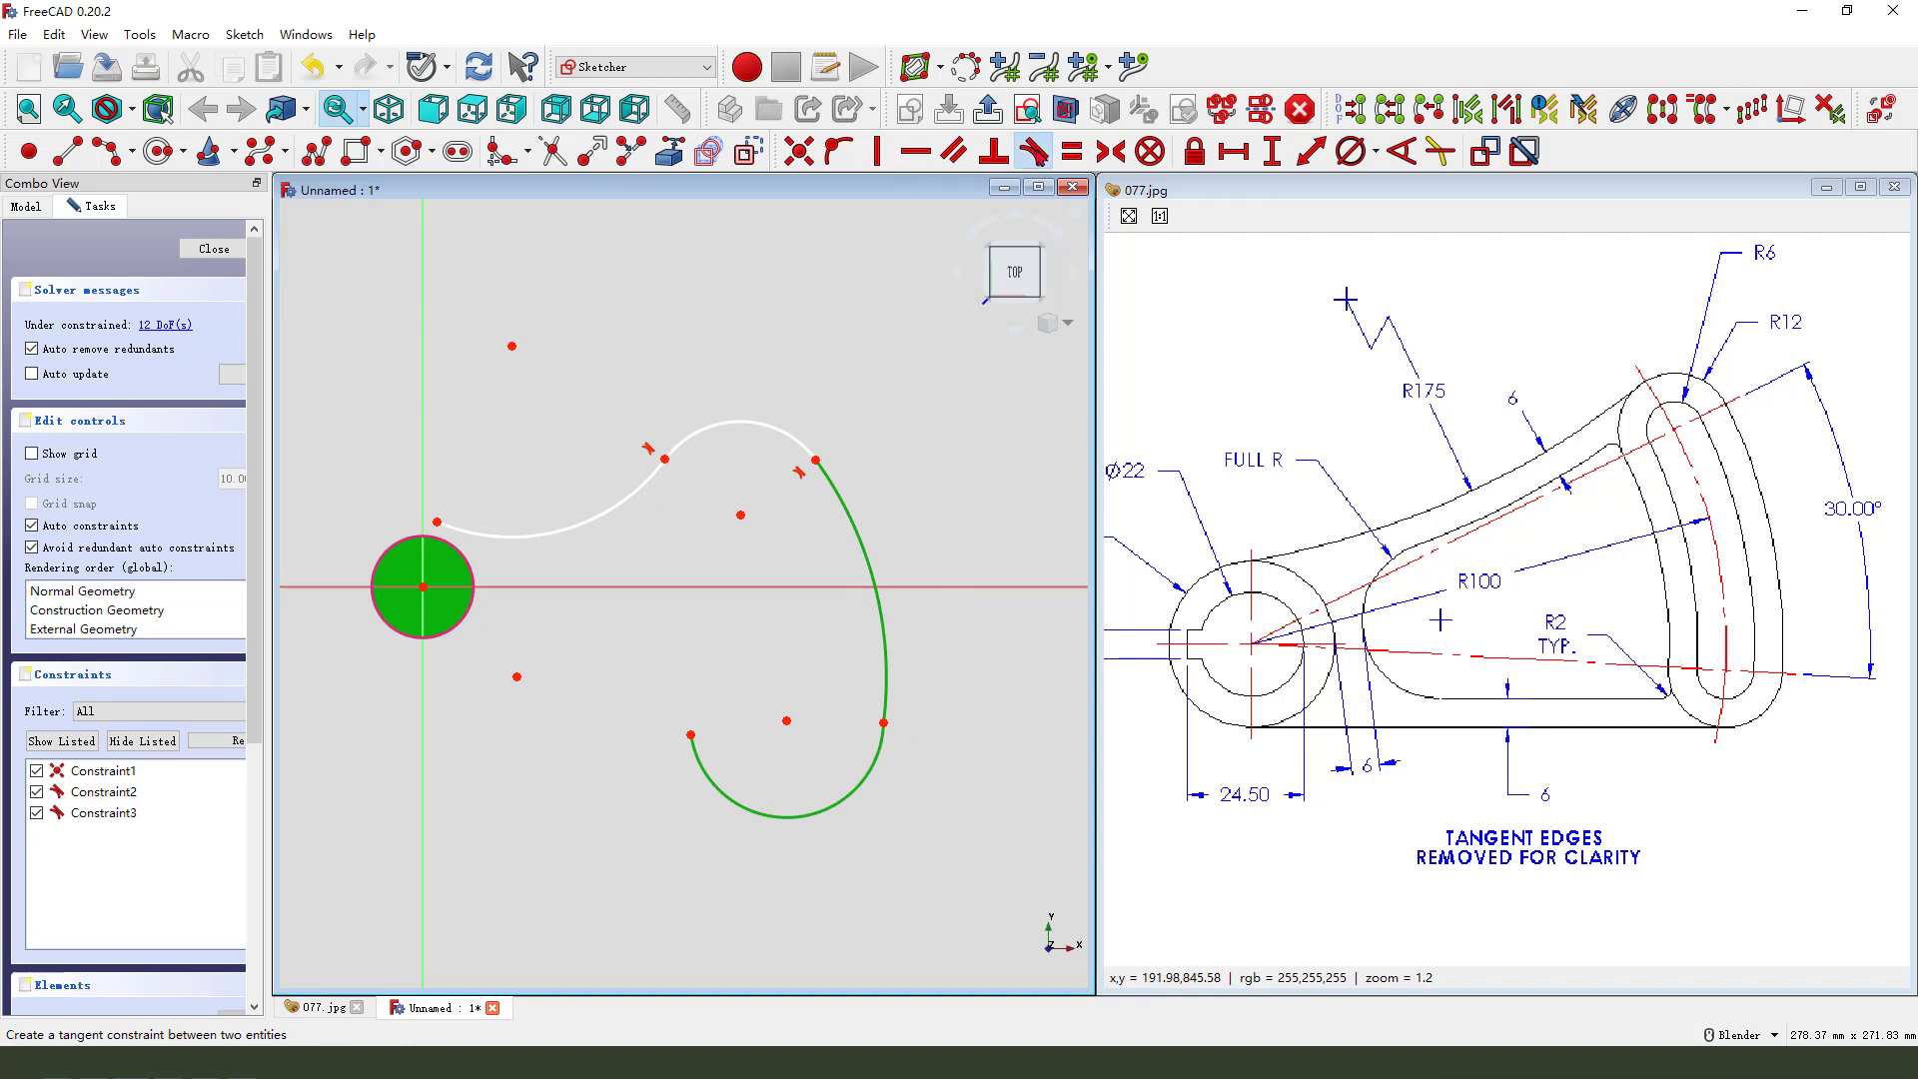
Step: Attach the left arc's free end onto the hub circle with Point on Object
scroll(557, 443, up, 4)
click(552, 437)
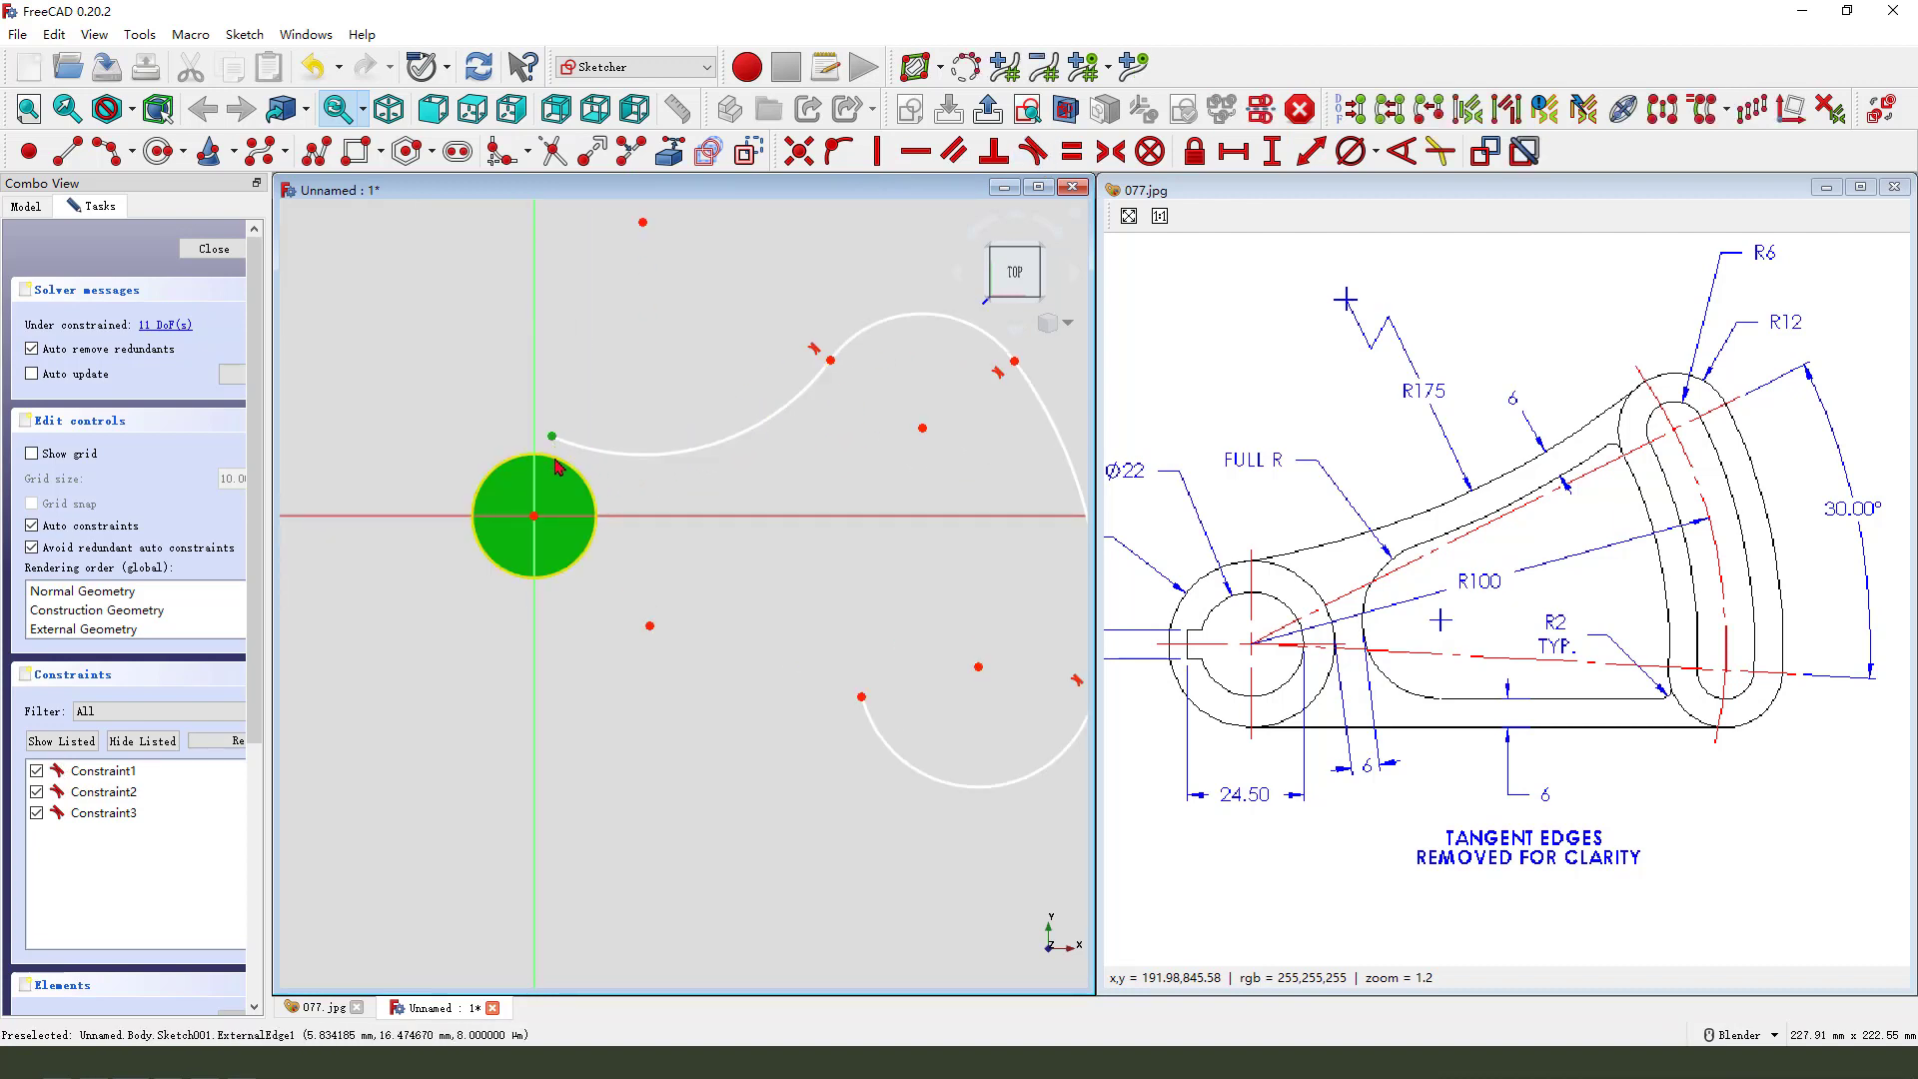
click(834, 152)
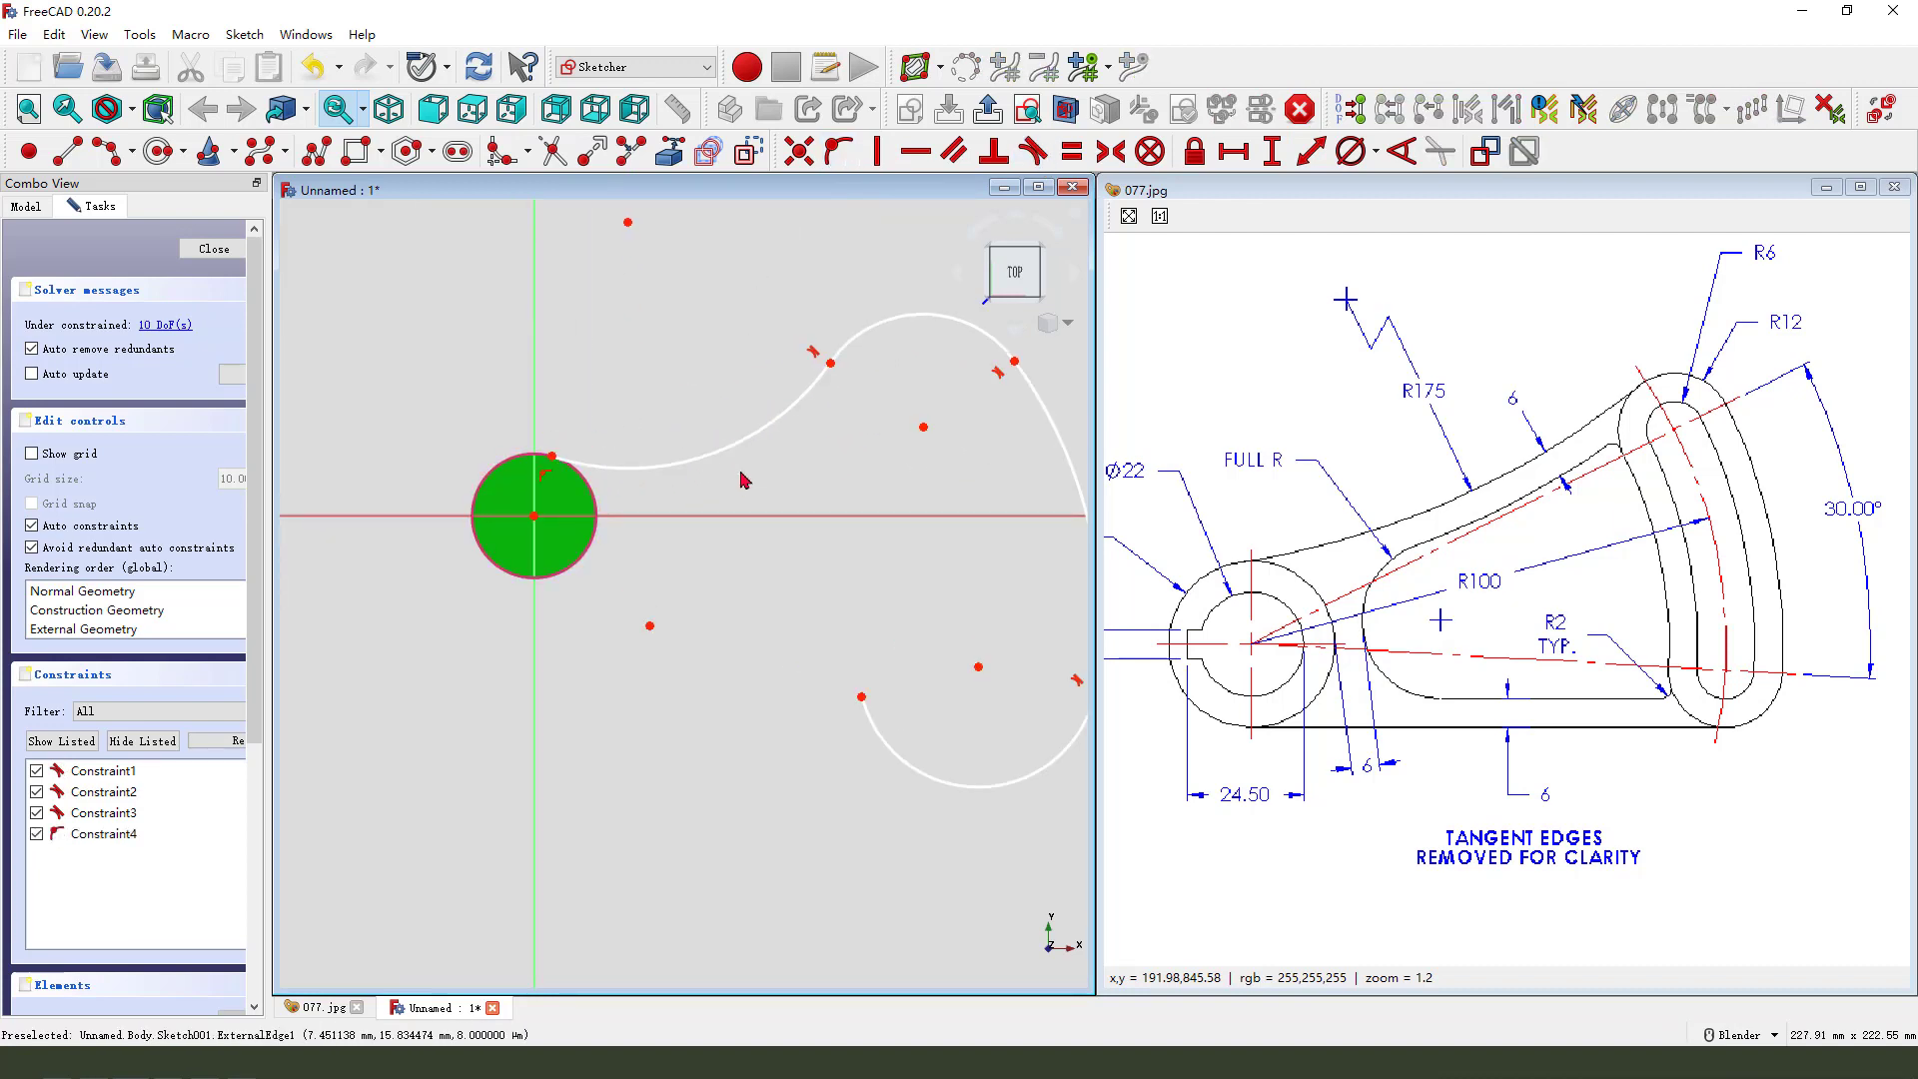
click(627, 468)
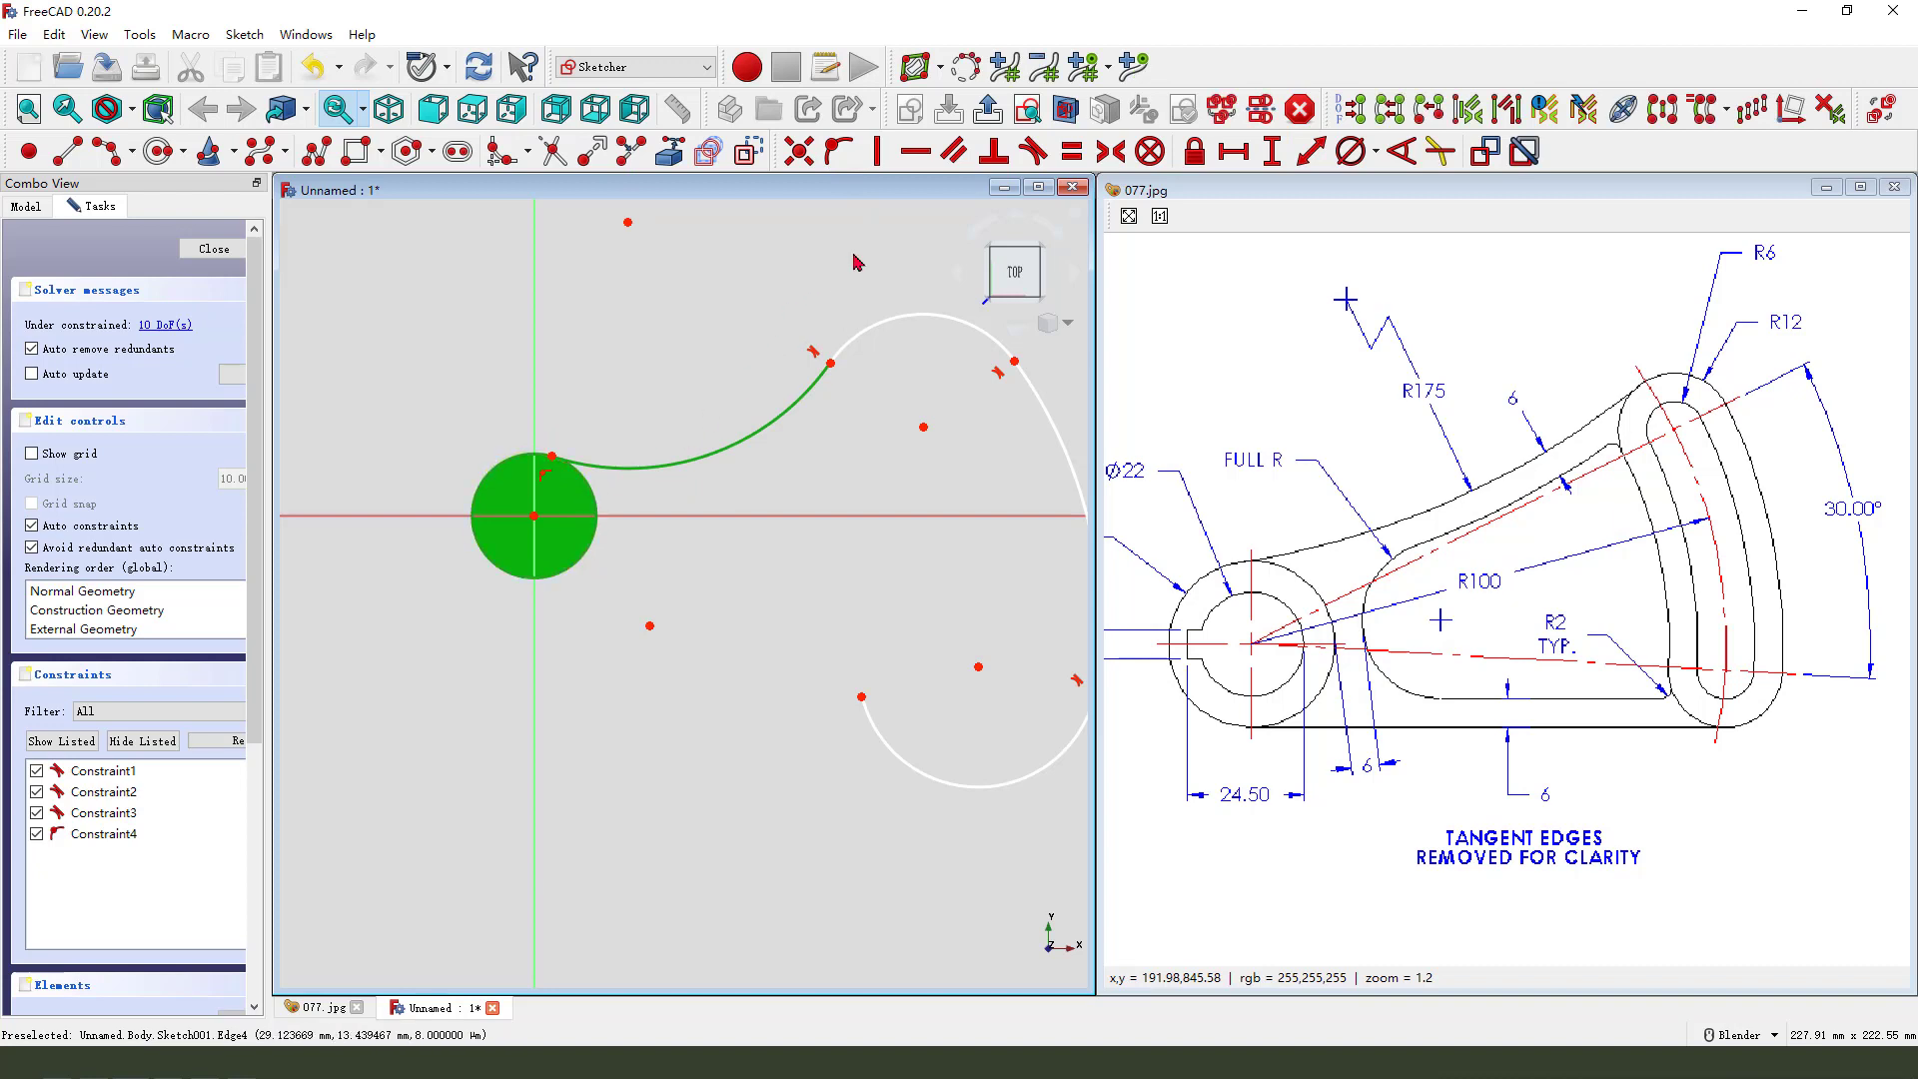
Step: Make the left arc tangent to the hub circle and drag the arcs to reshape the curve
click(1034, 152)
scroll(699, 490, down, 3)
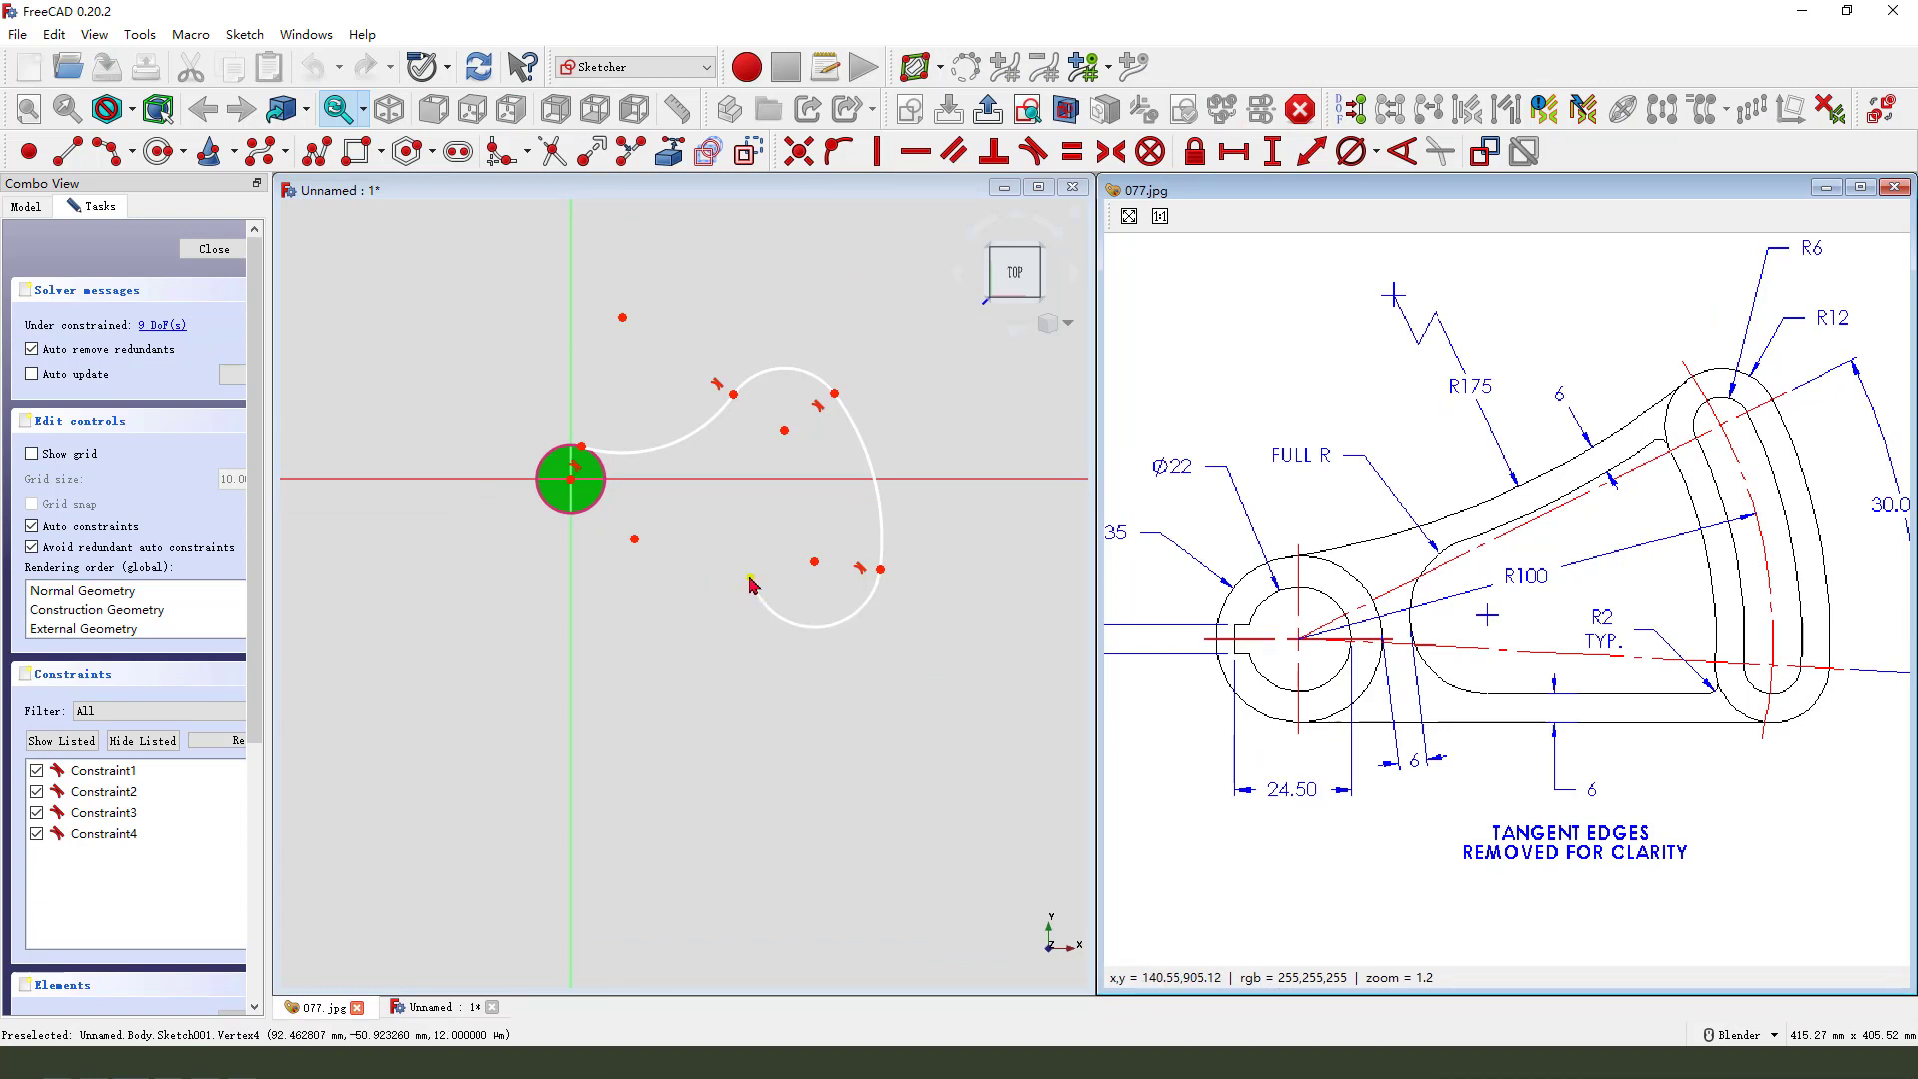
mouse_move(750, 577)
mouse_down()
mouse_move(797, 617)
mouse_move(884, 503)
mouse_move(889, 544)
mouse_up()
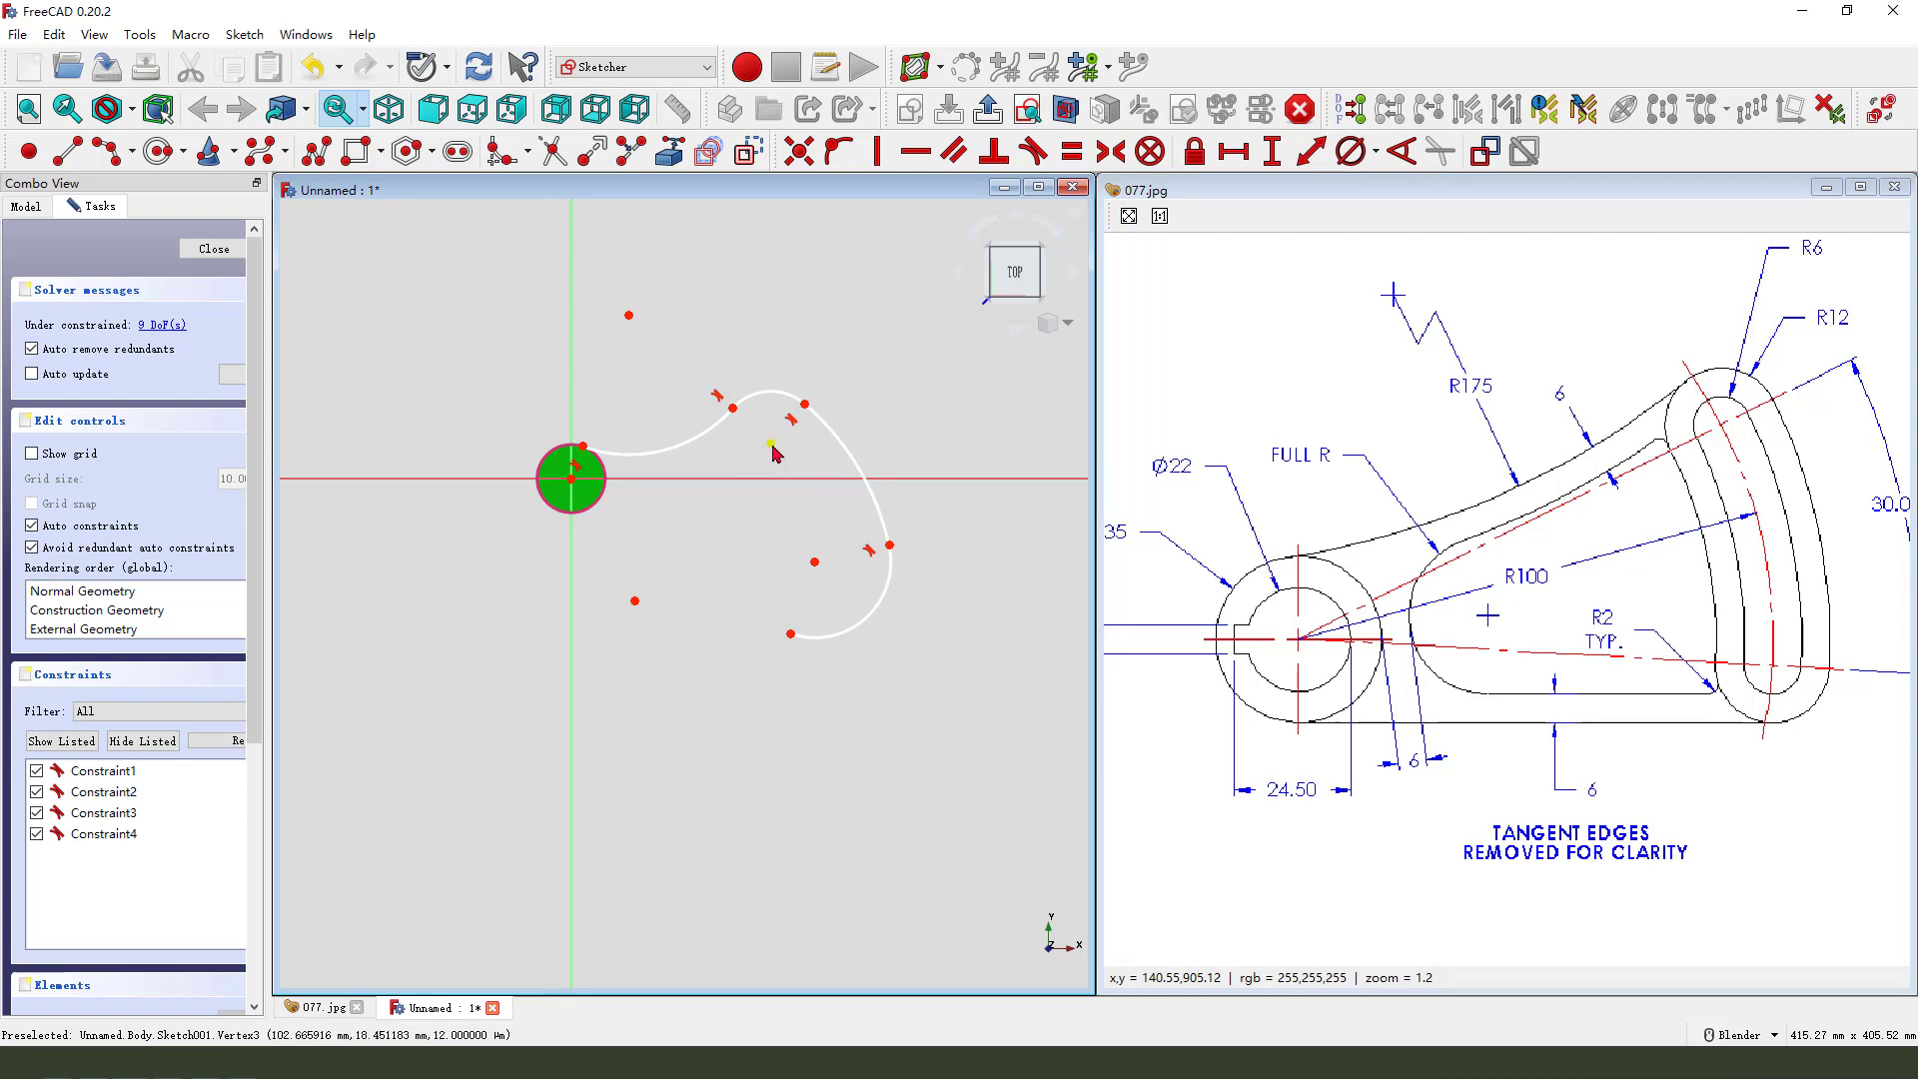
drag(771, 442, 779, 401)
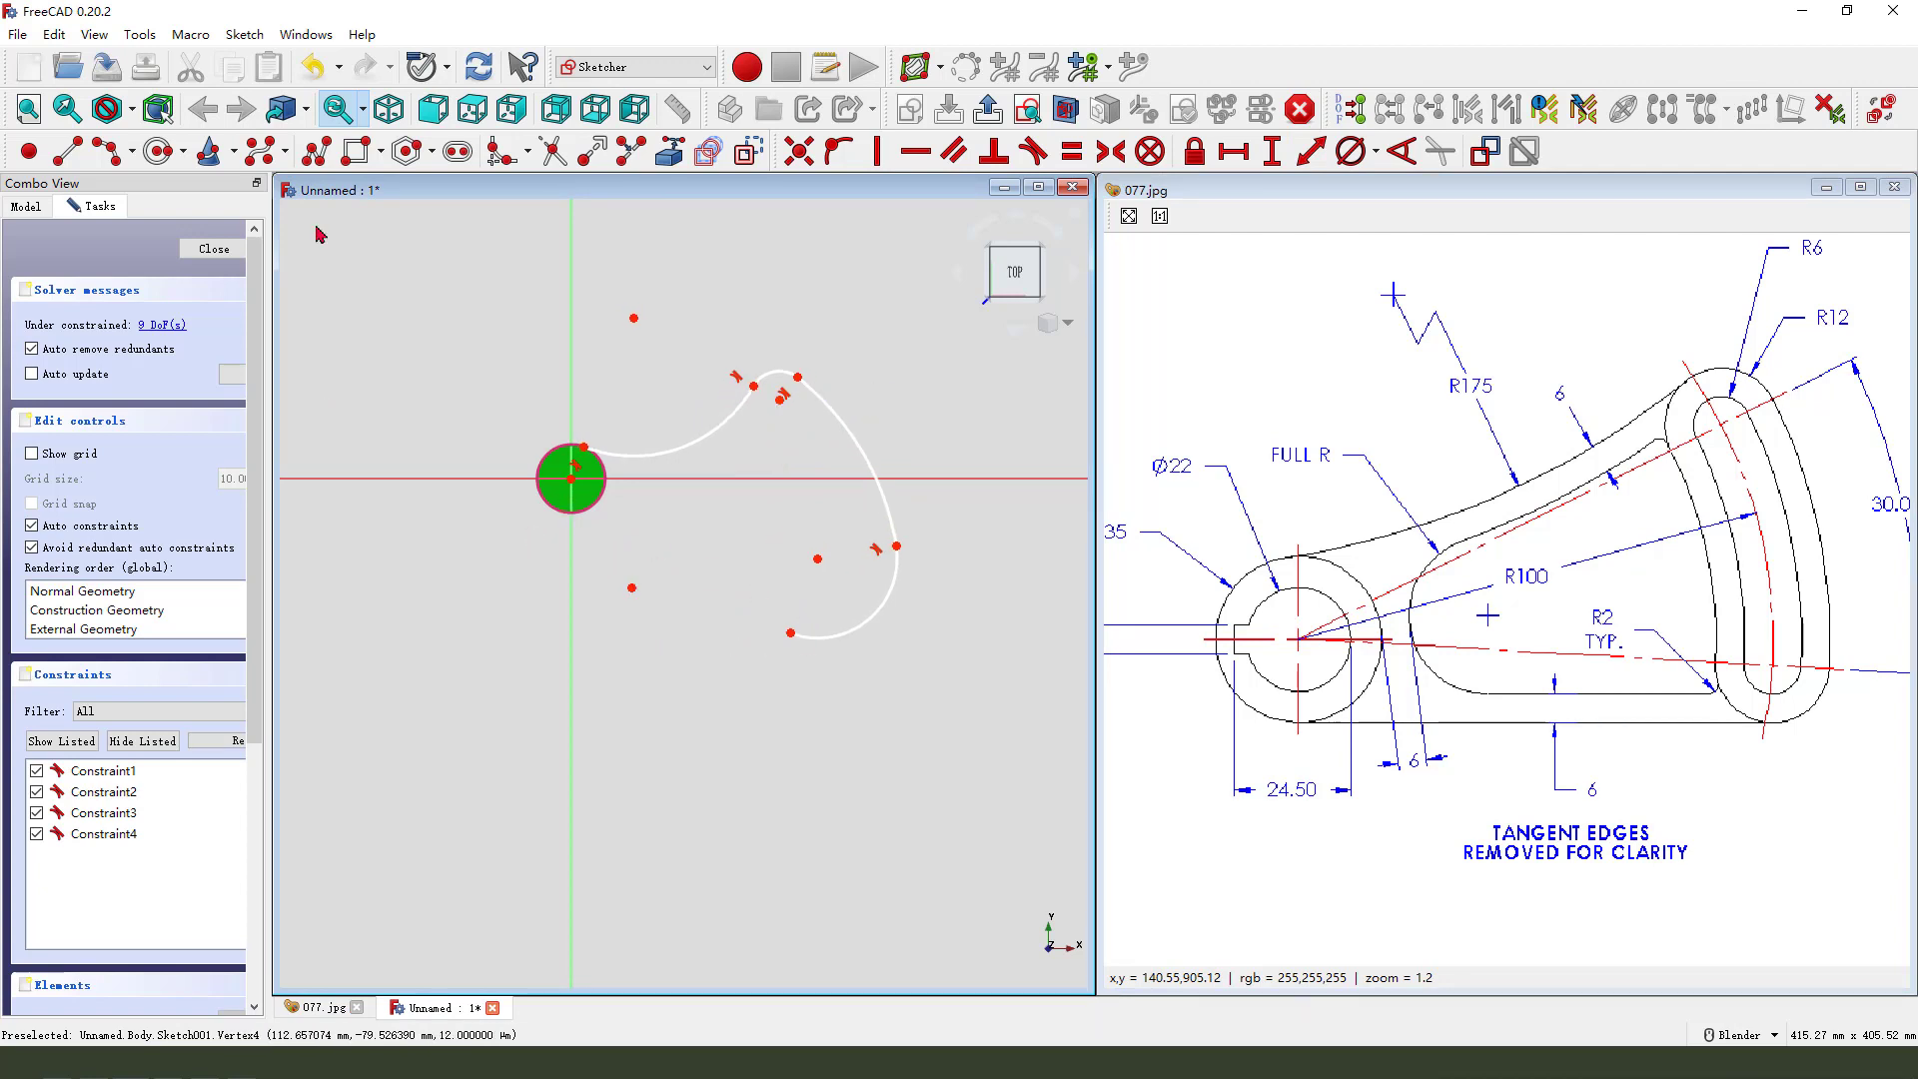
Step: Draw a horizontal bottom line from the lower arc to the hub circle, tangent to the arc
click(68, 151)
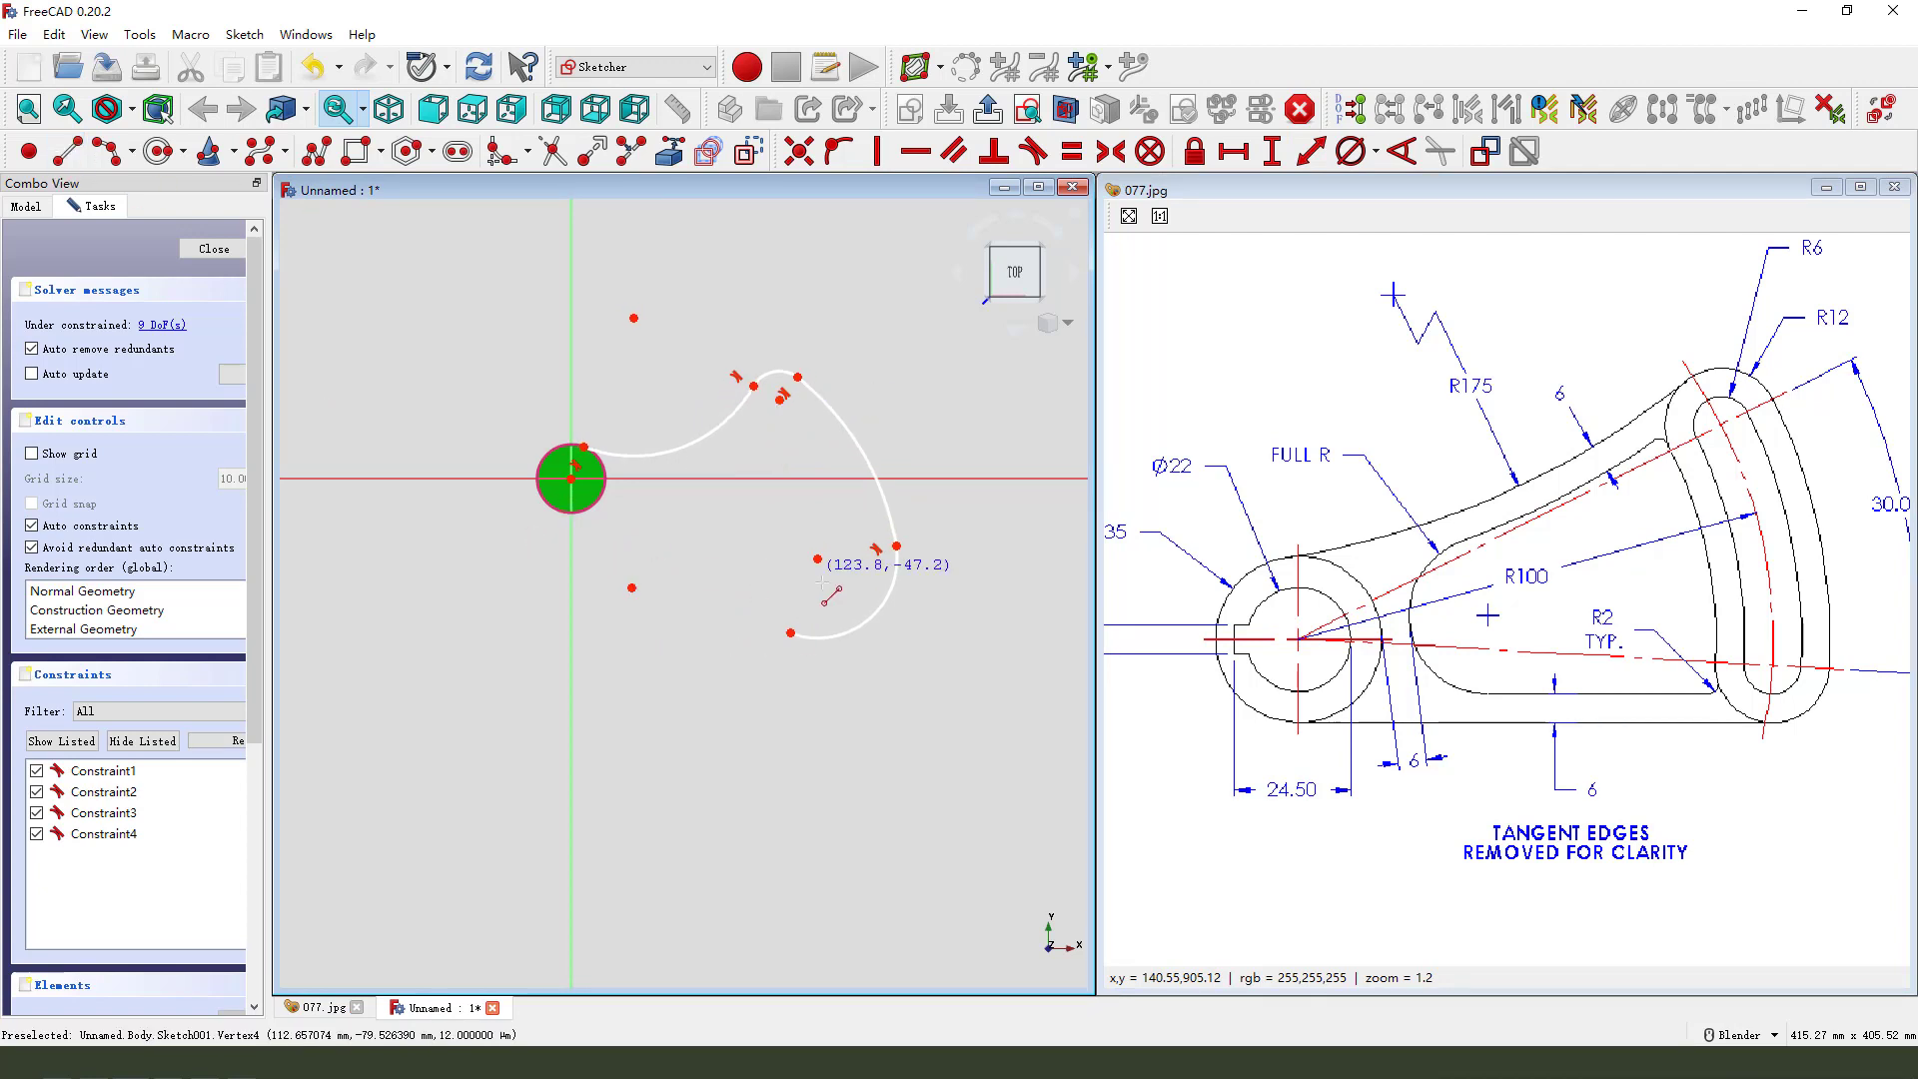
click(790, 632)
click(575, 516)
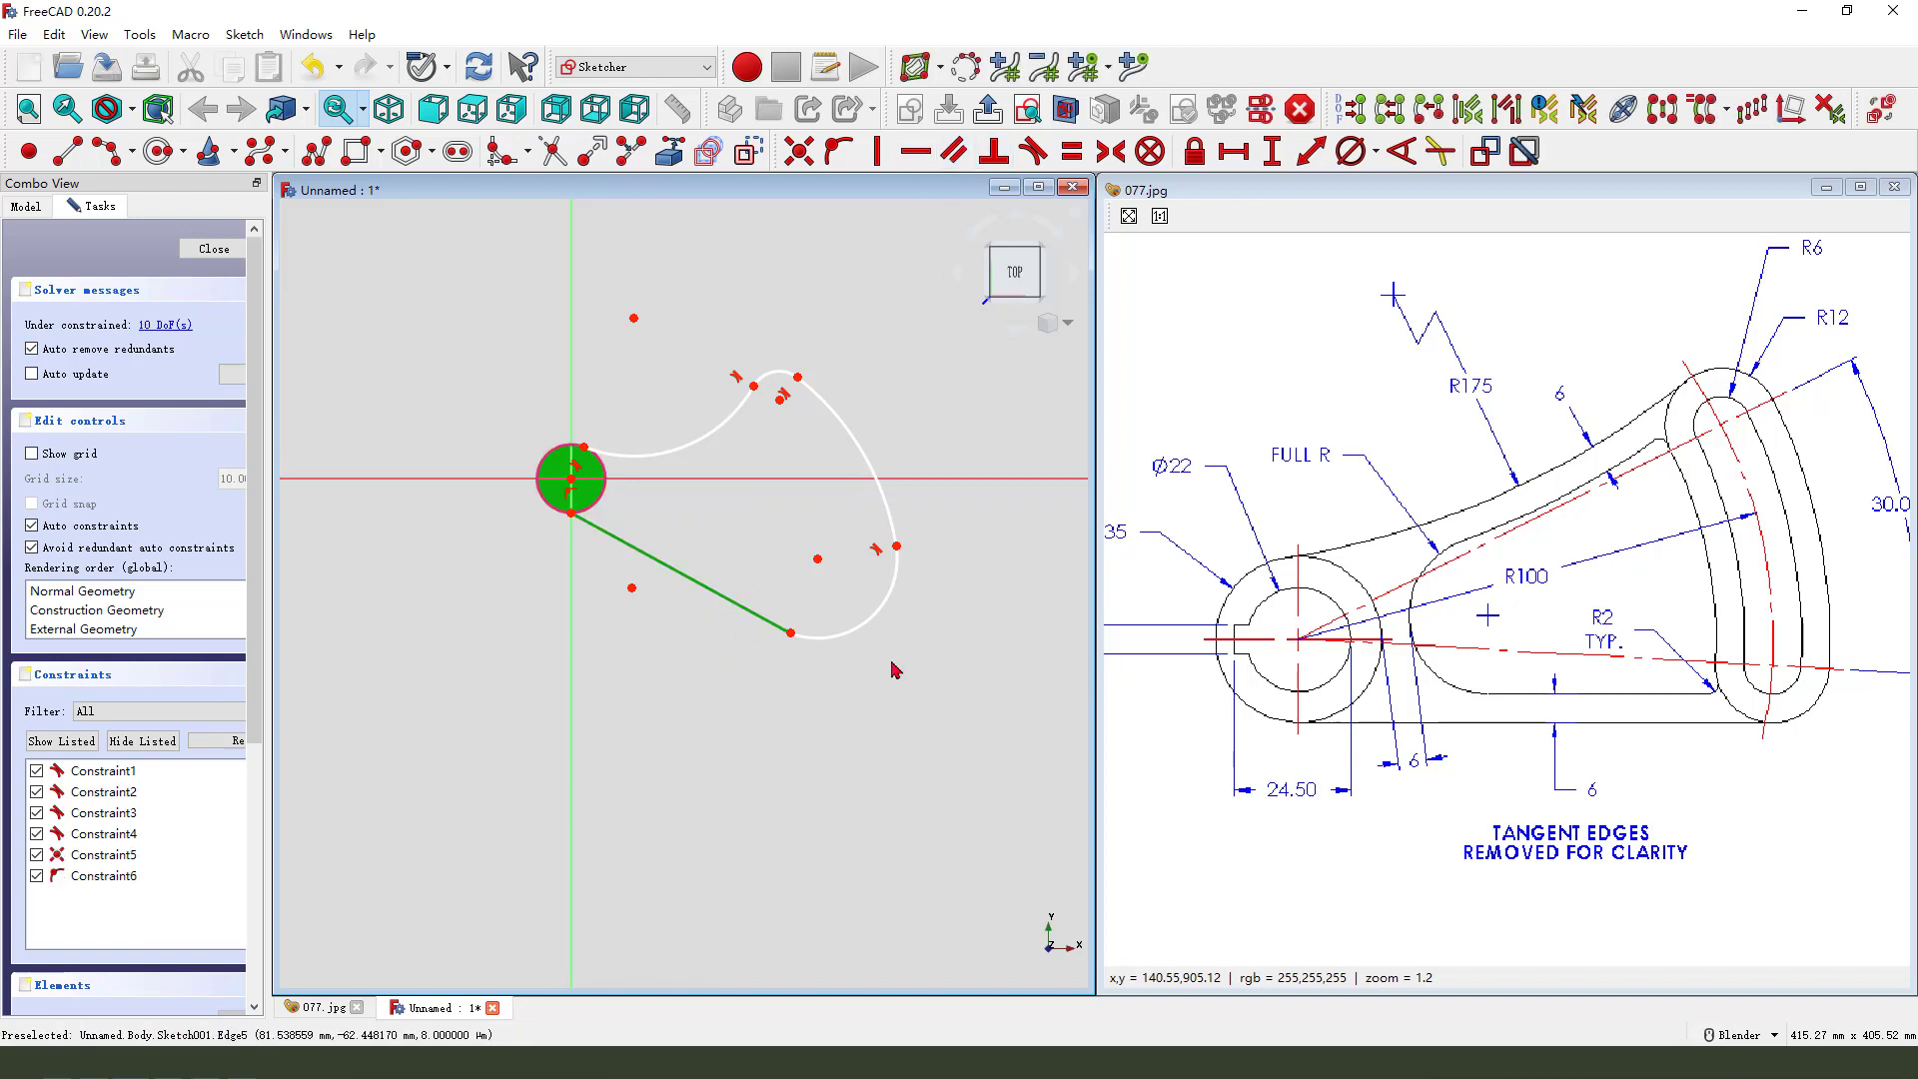
click(865, 640)
click(1032, 151)
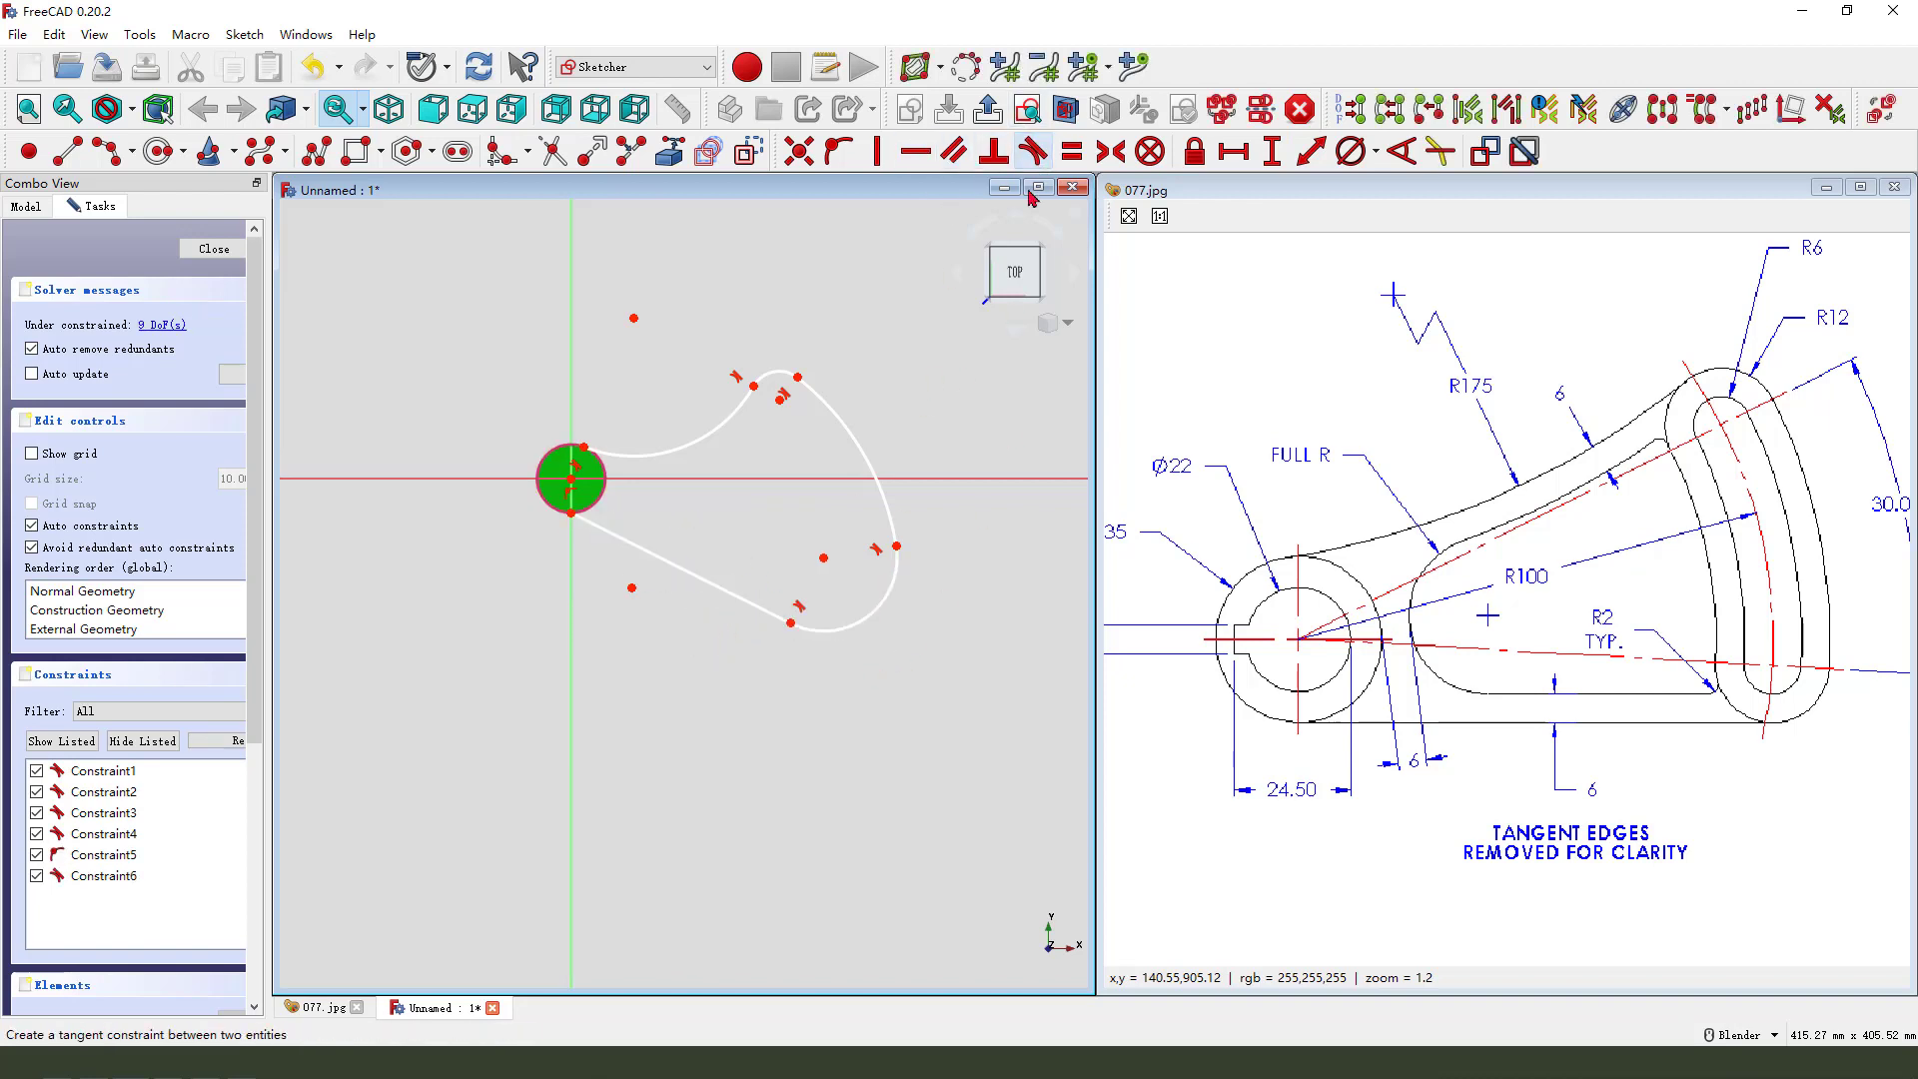
click(751, 590)
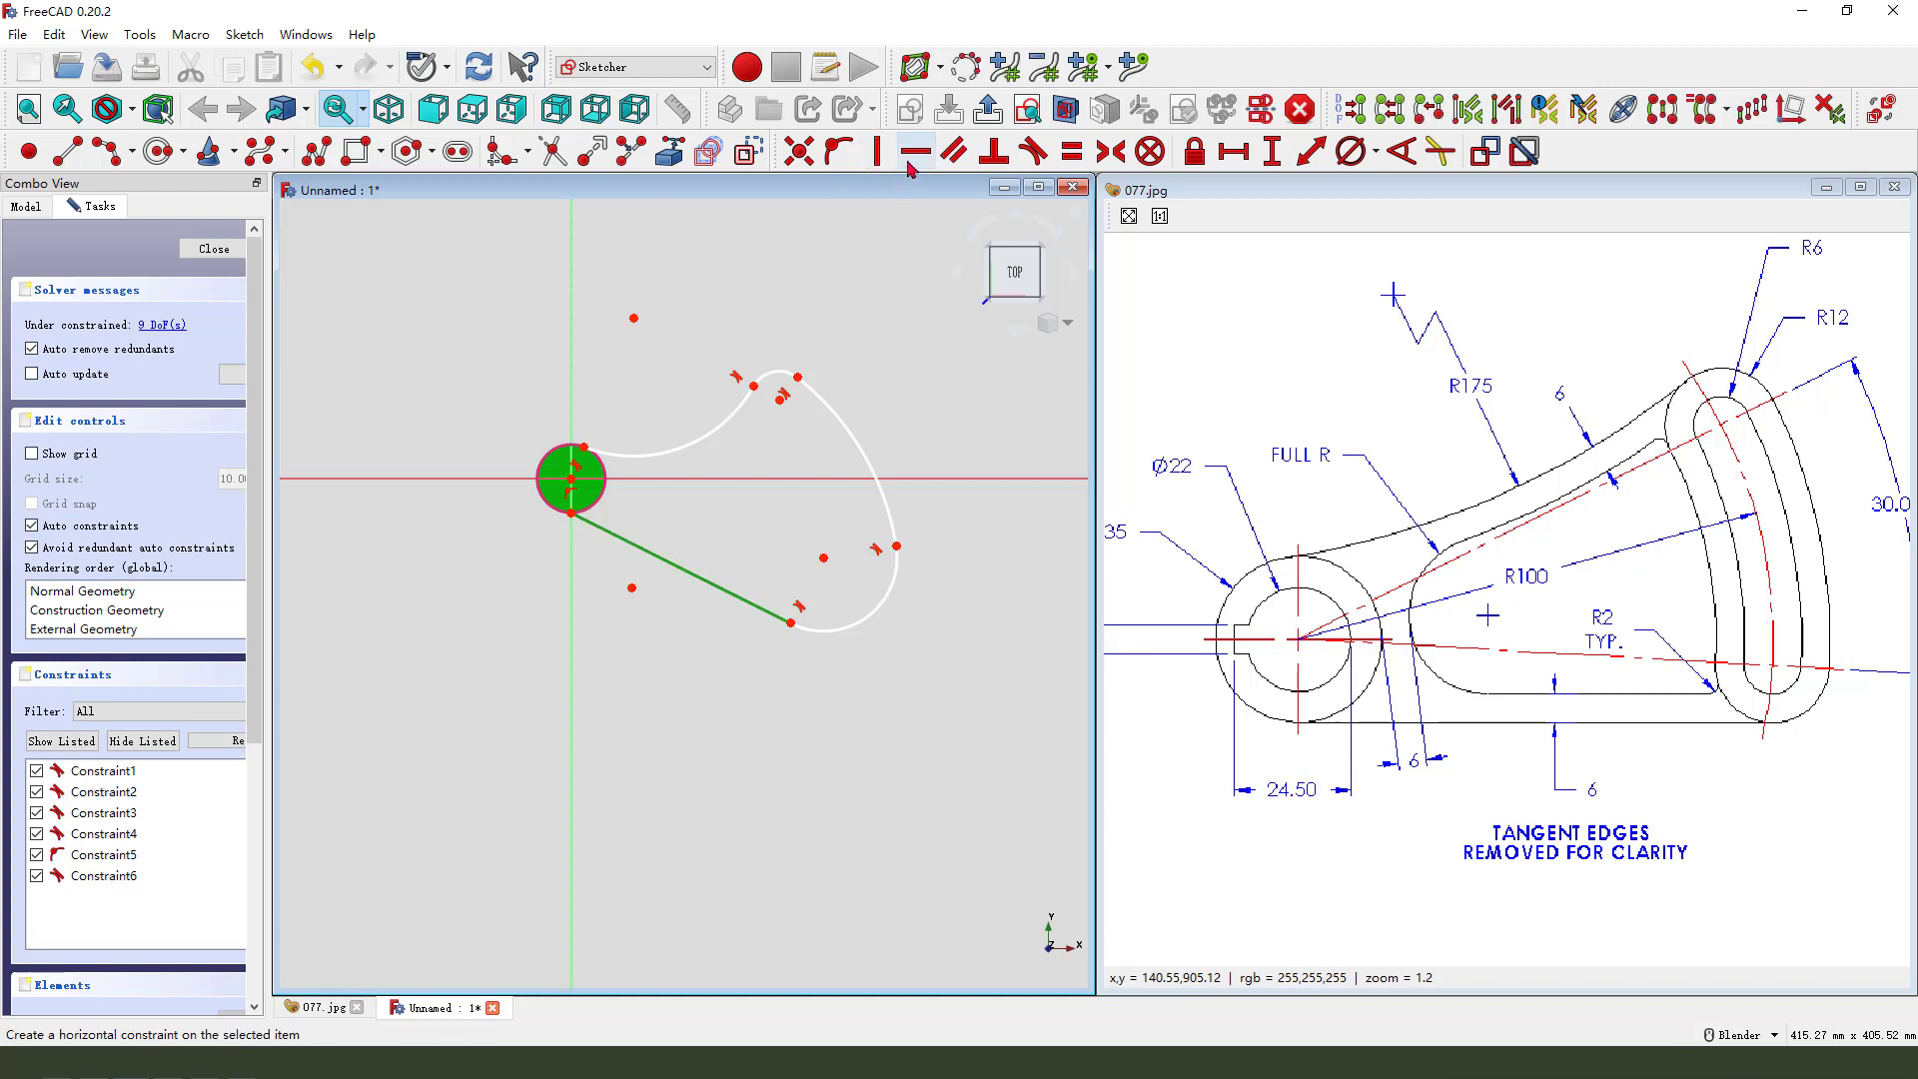
click(915, 150)
Step: Constrain the small top arc and the lower-right end arc to equal radius
scroll(950, 587, up, 2)
scroll(739, 575, down, 2)
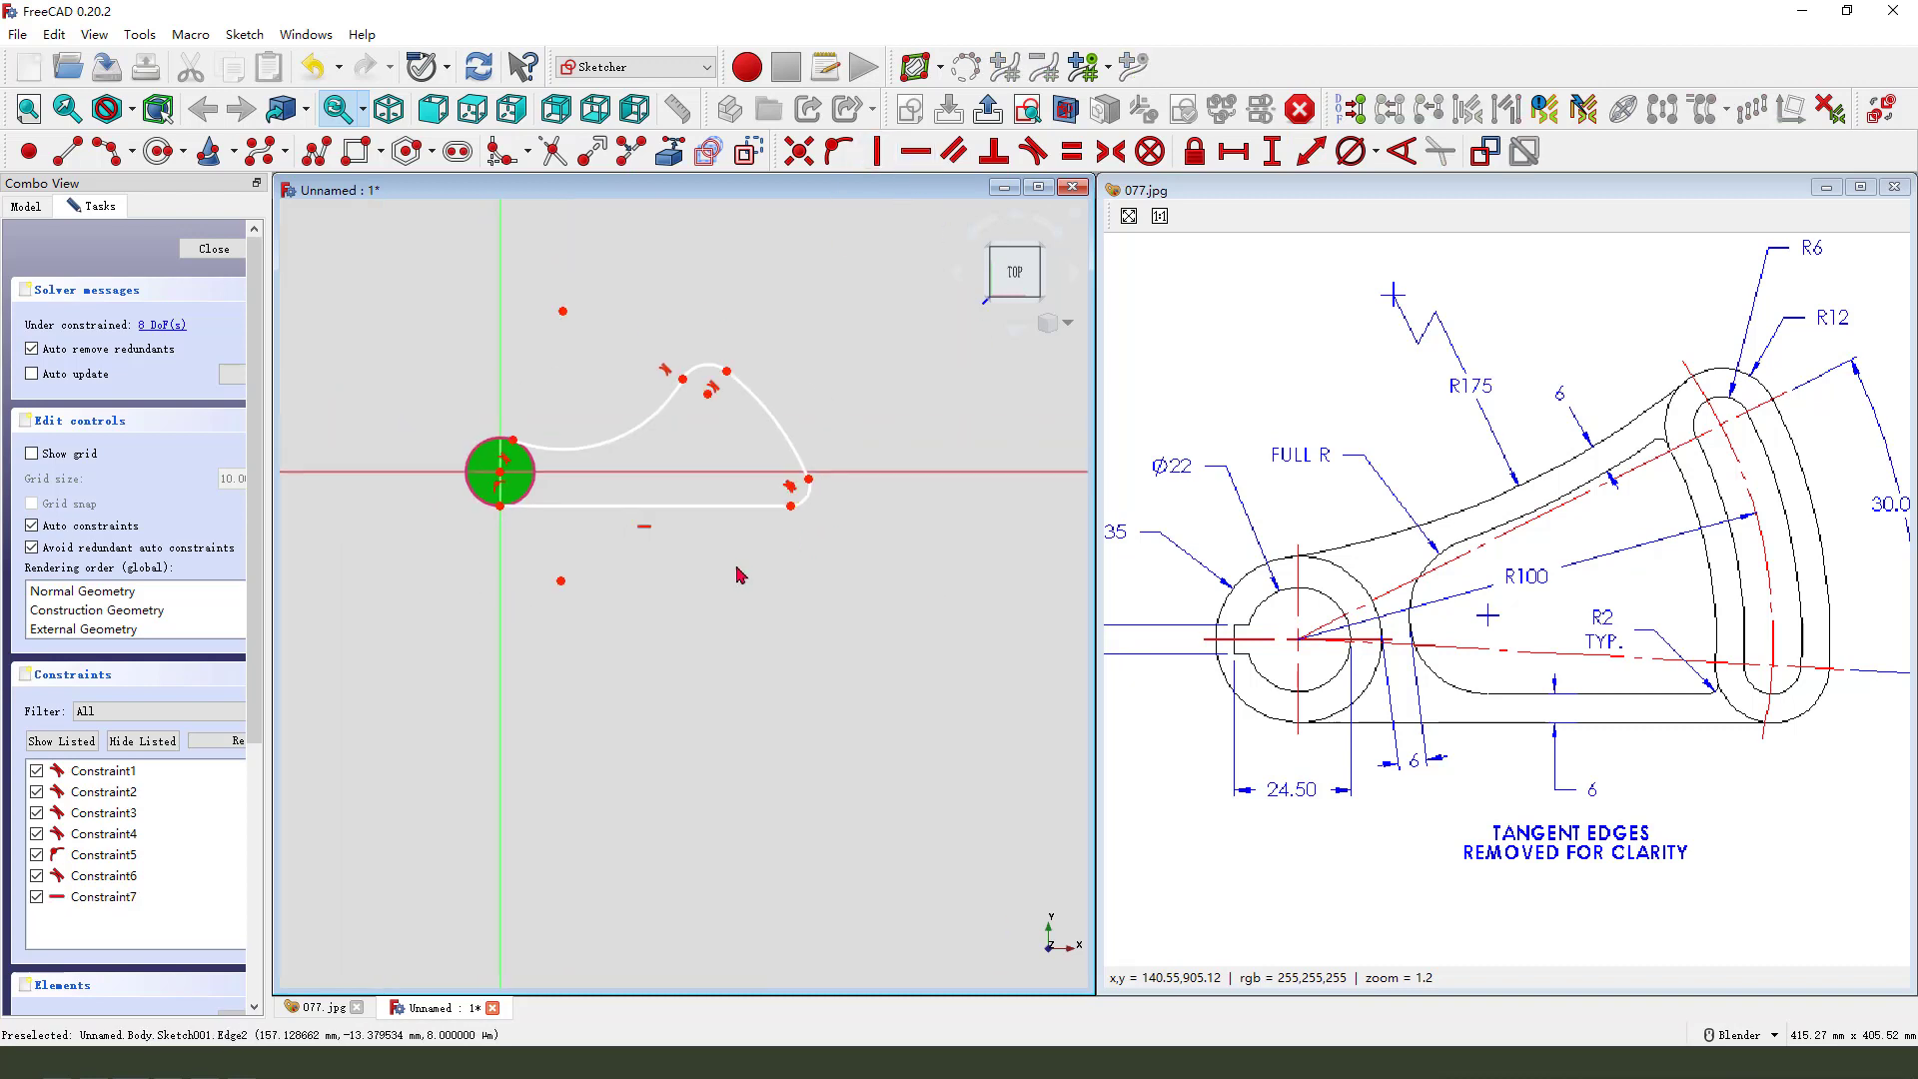
scroll(796, 603, down, 1)
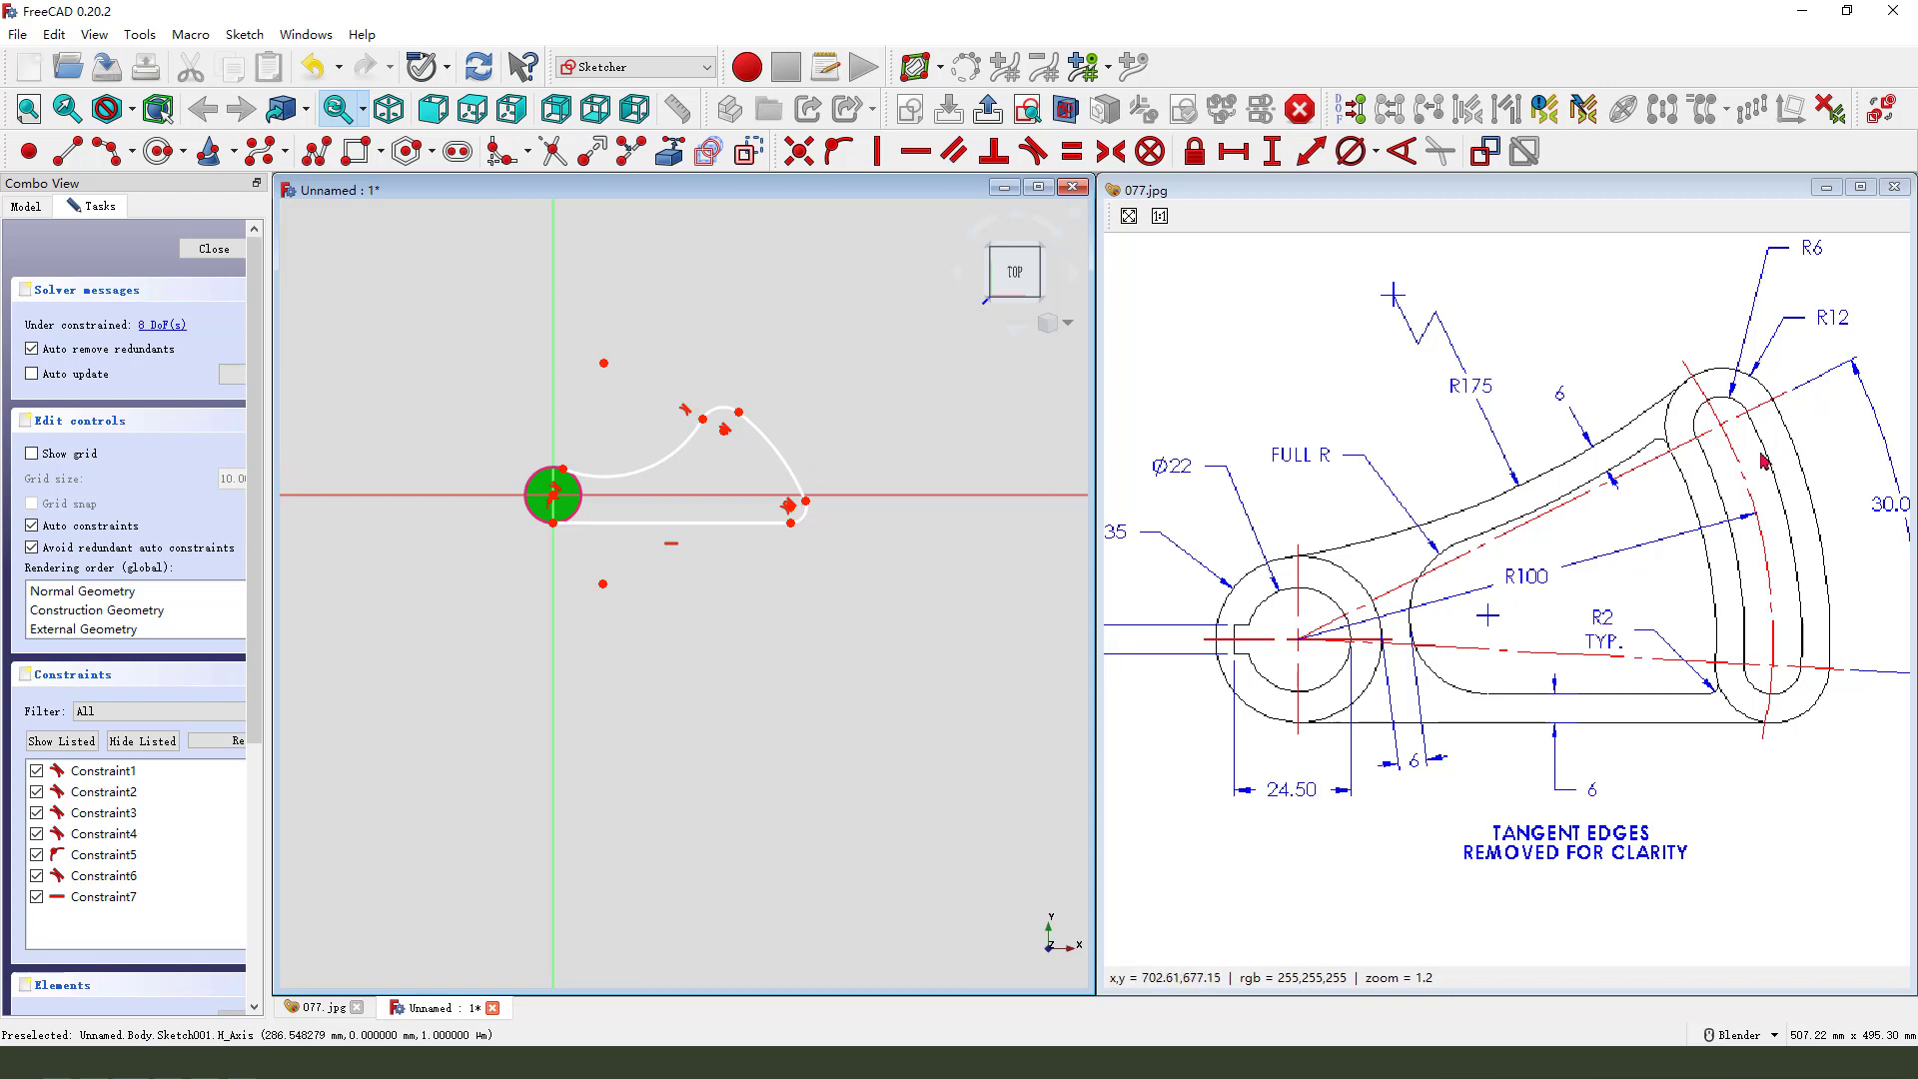
click(720, 408)
scroll(827, 527, up, 2)
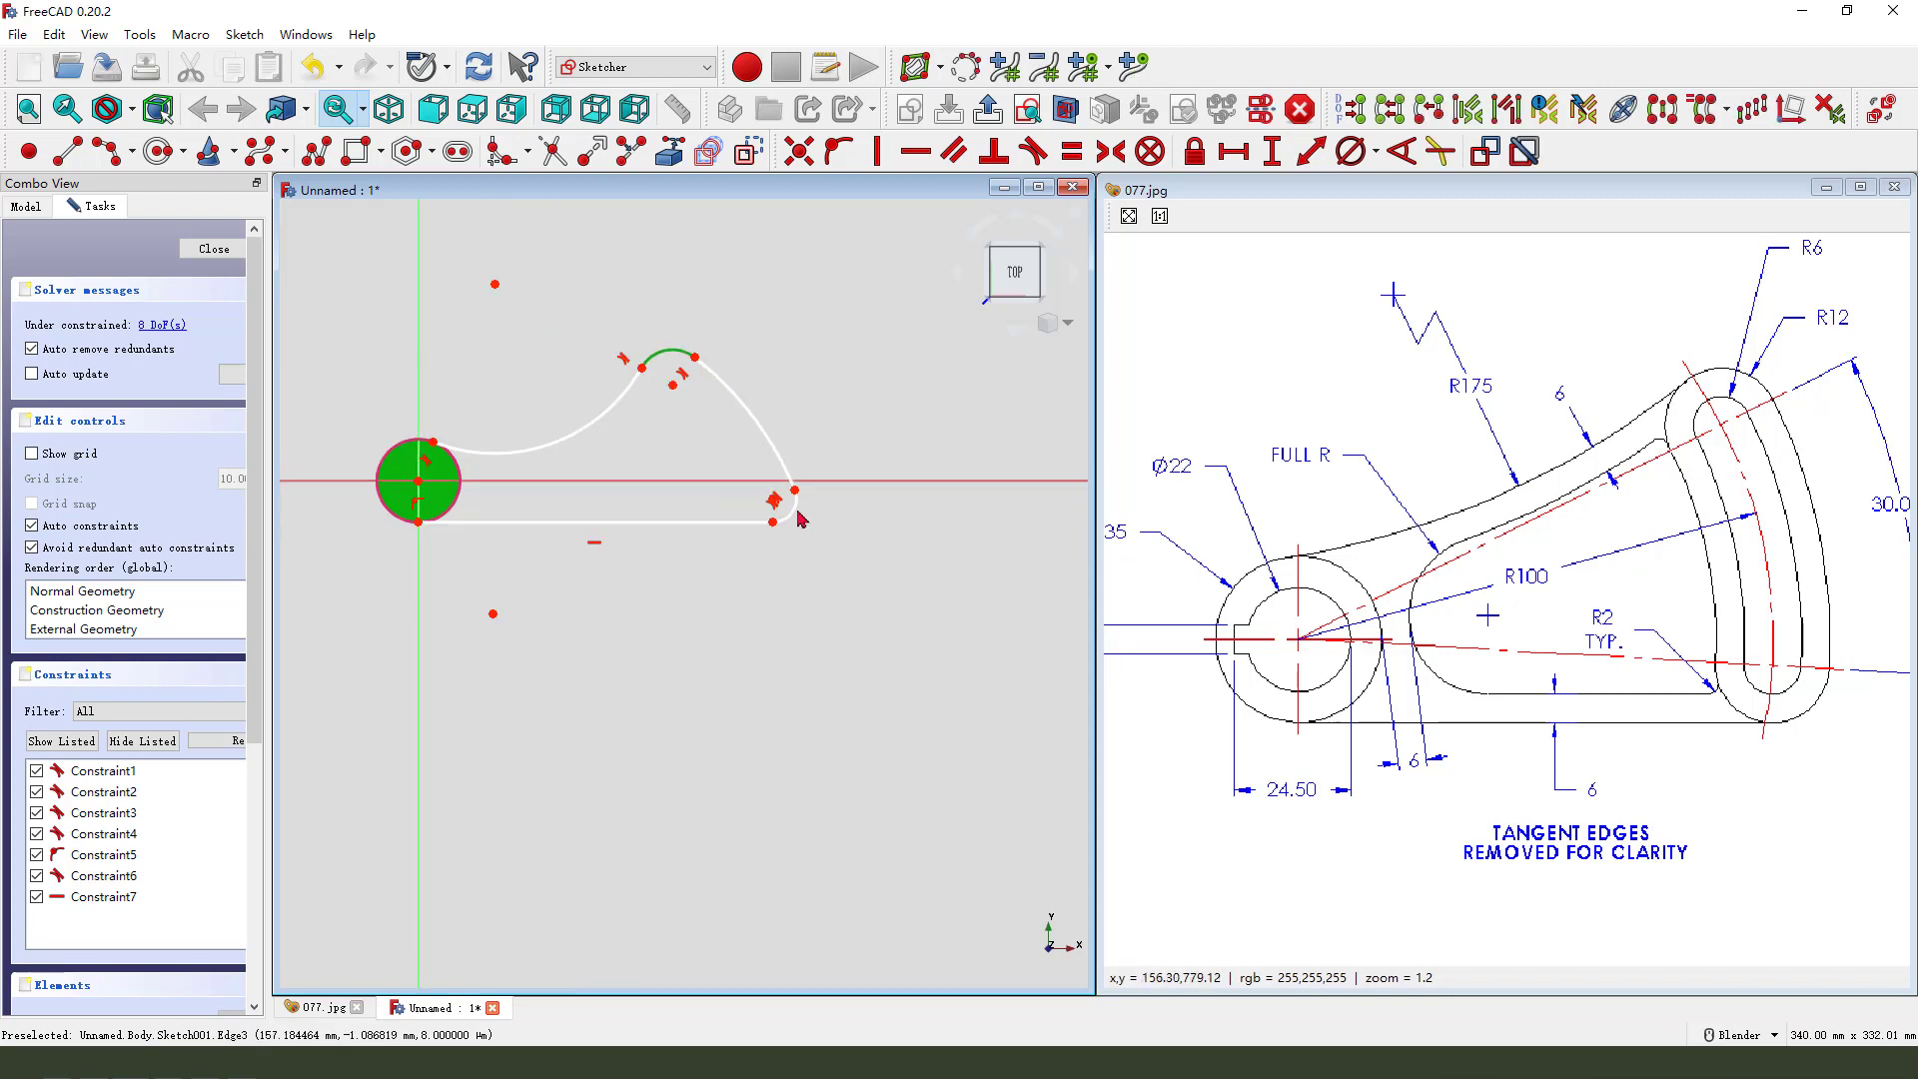
click(795, 507)
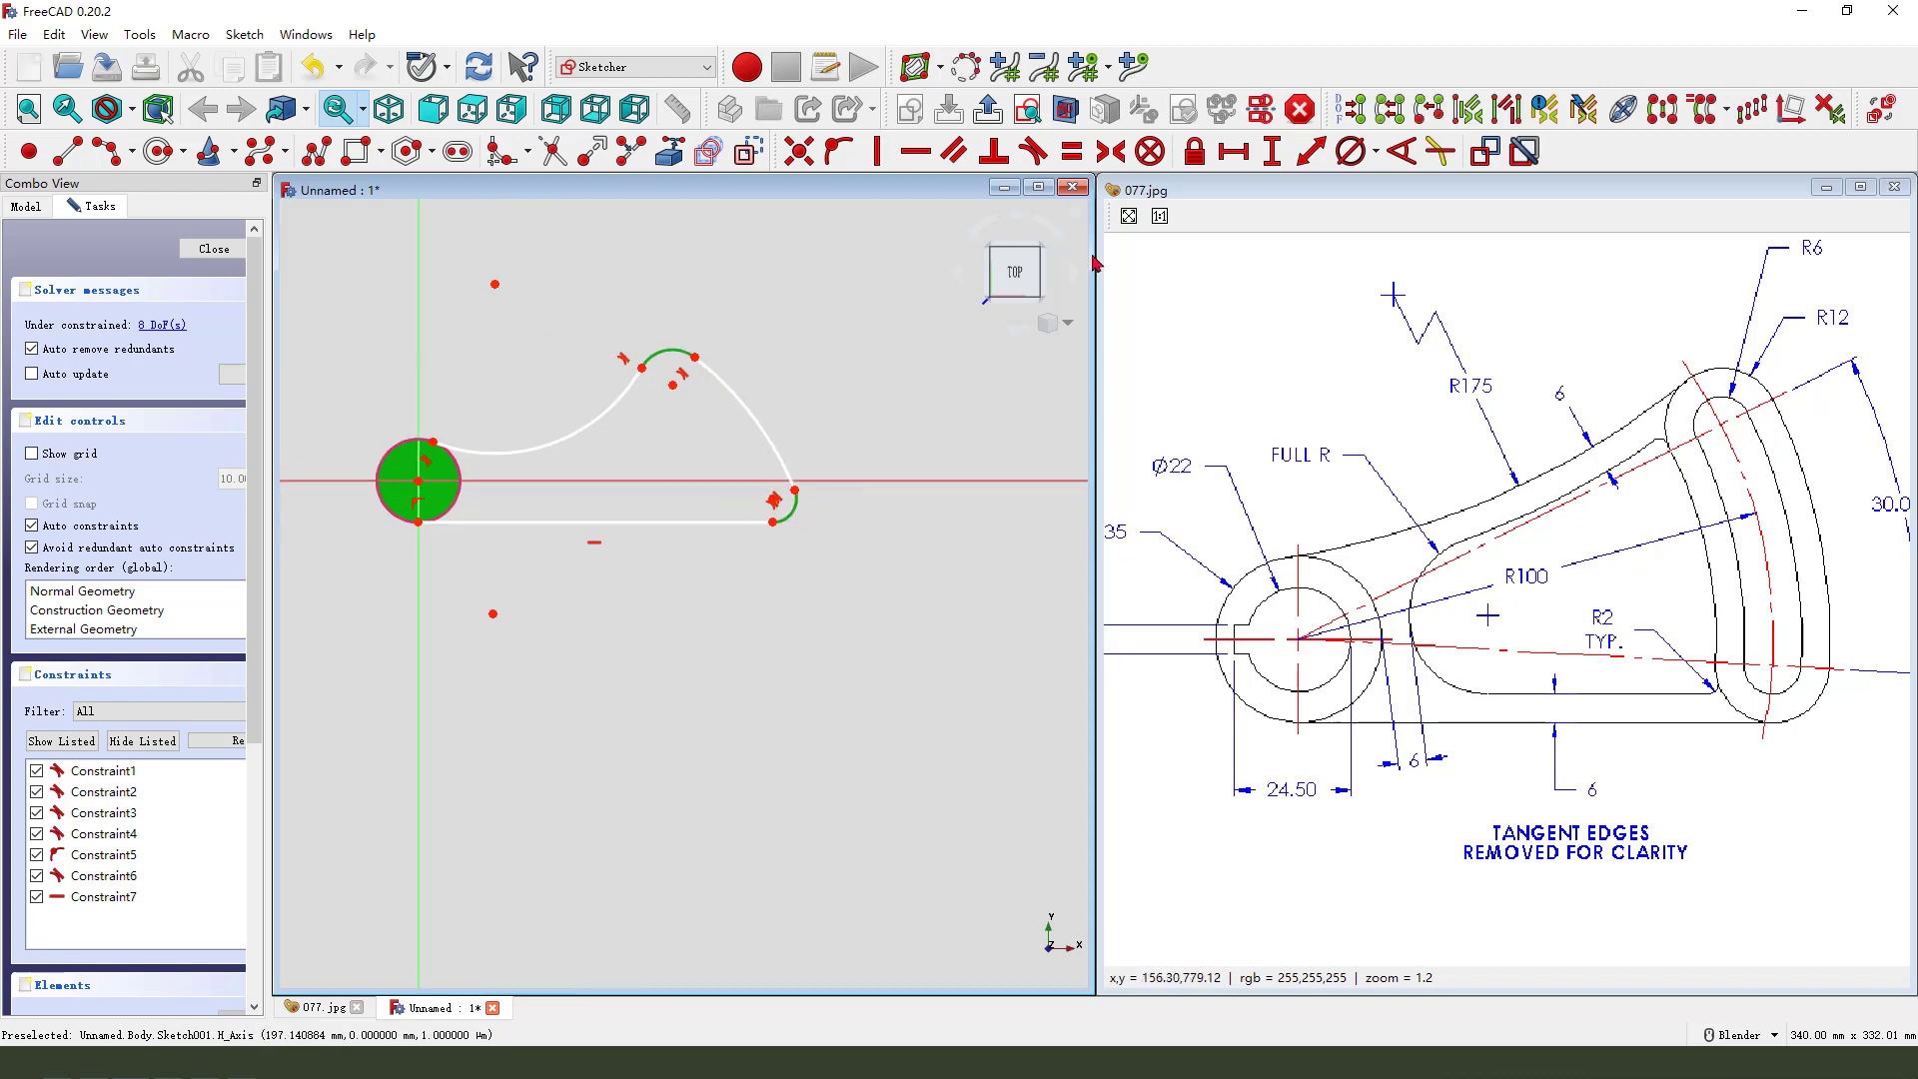
click(1075, 157)
scroll(899, 514, down, 1)
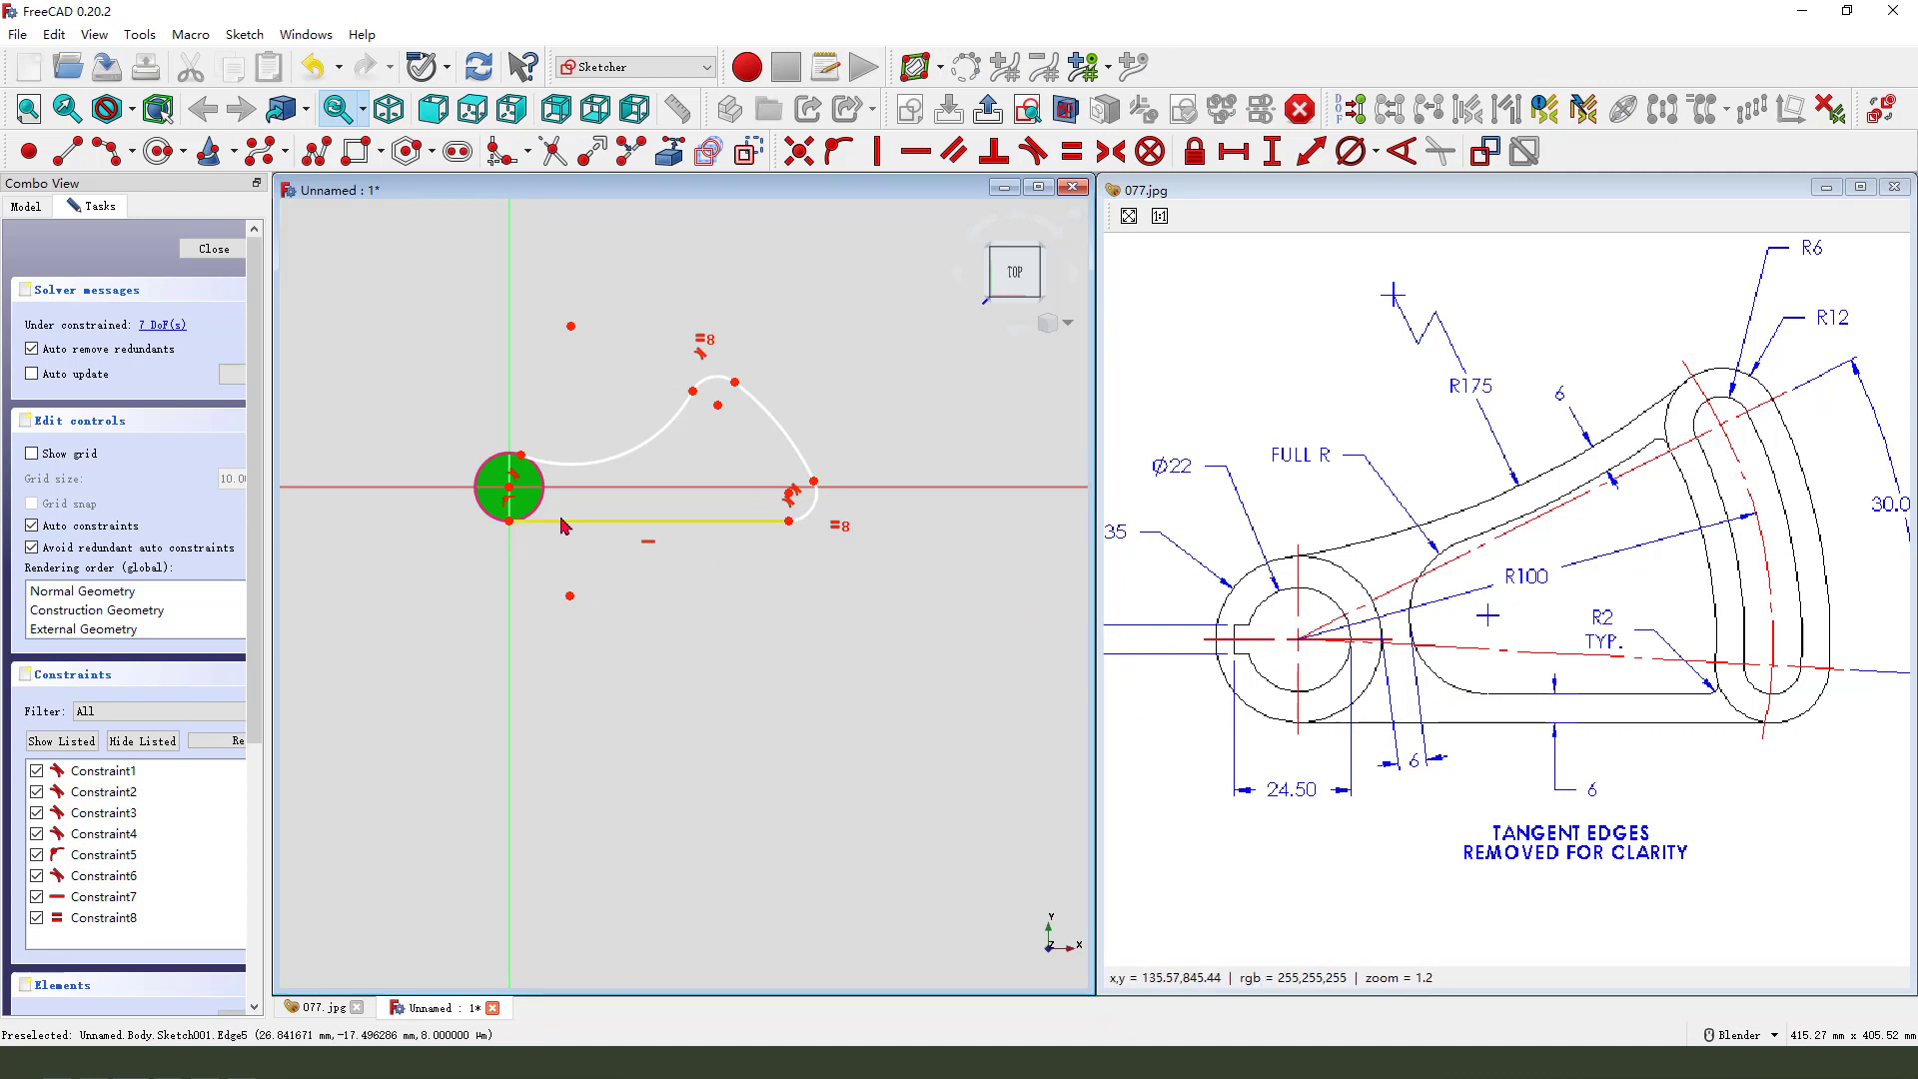
scroll(559, 525, up, 1)
scroll(651, 569, down, 1)
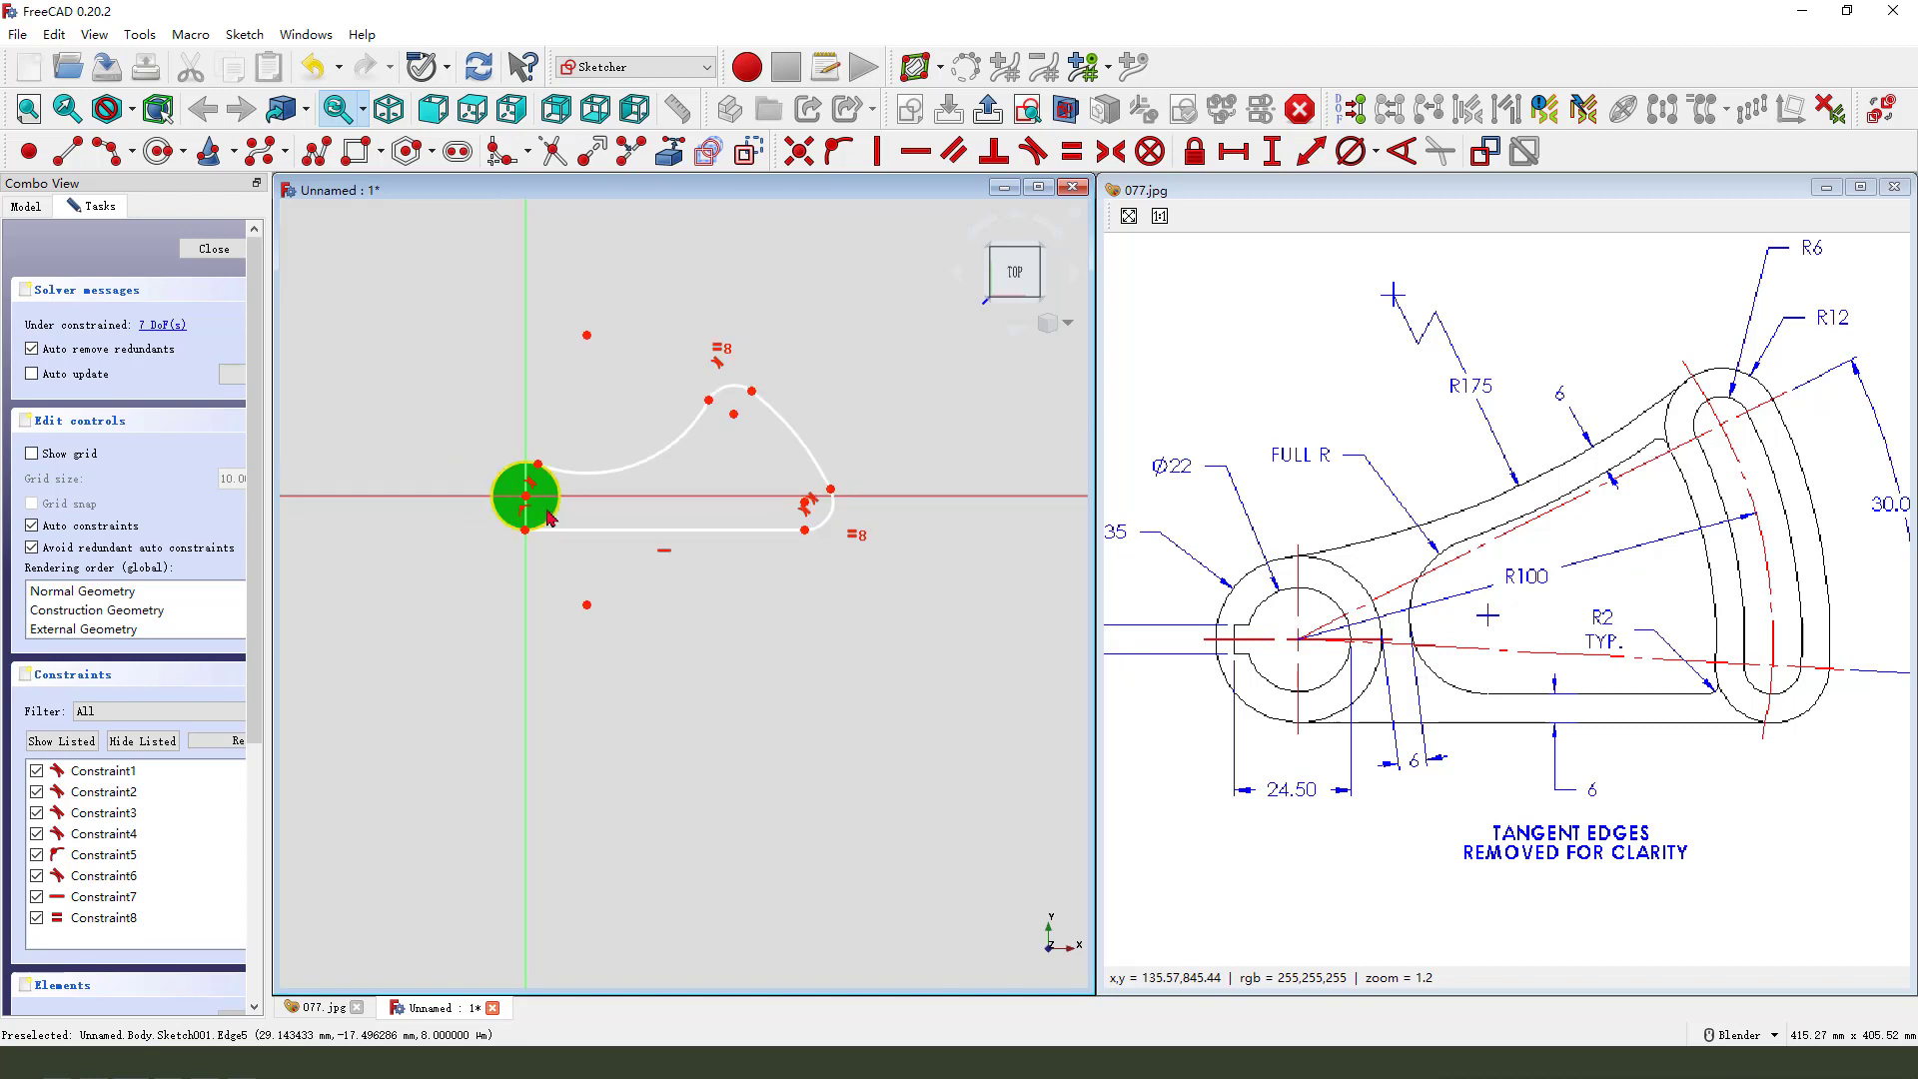
scroll(545, 512, up, 1)
Step: Draw two lines from the hub centre to the top arc and lower end arc, undoing the extra constraint
click(67, 151)
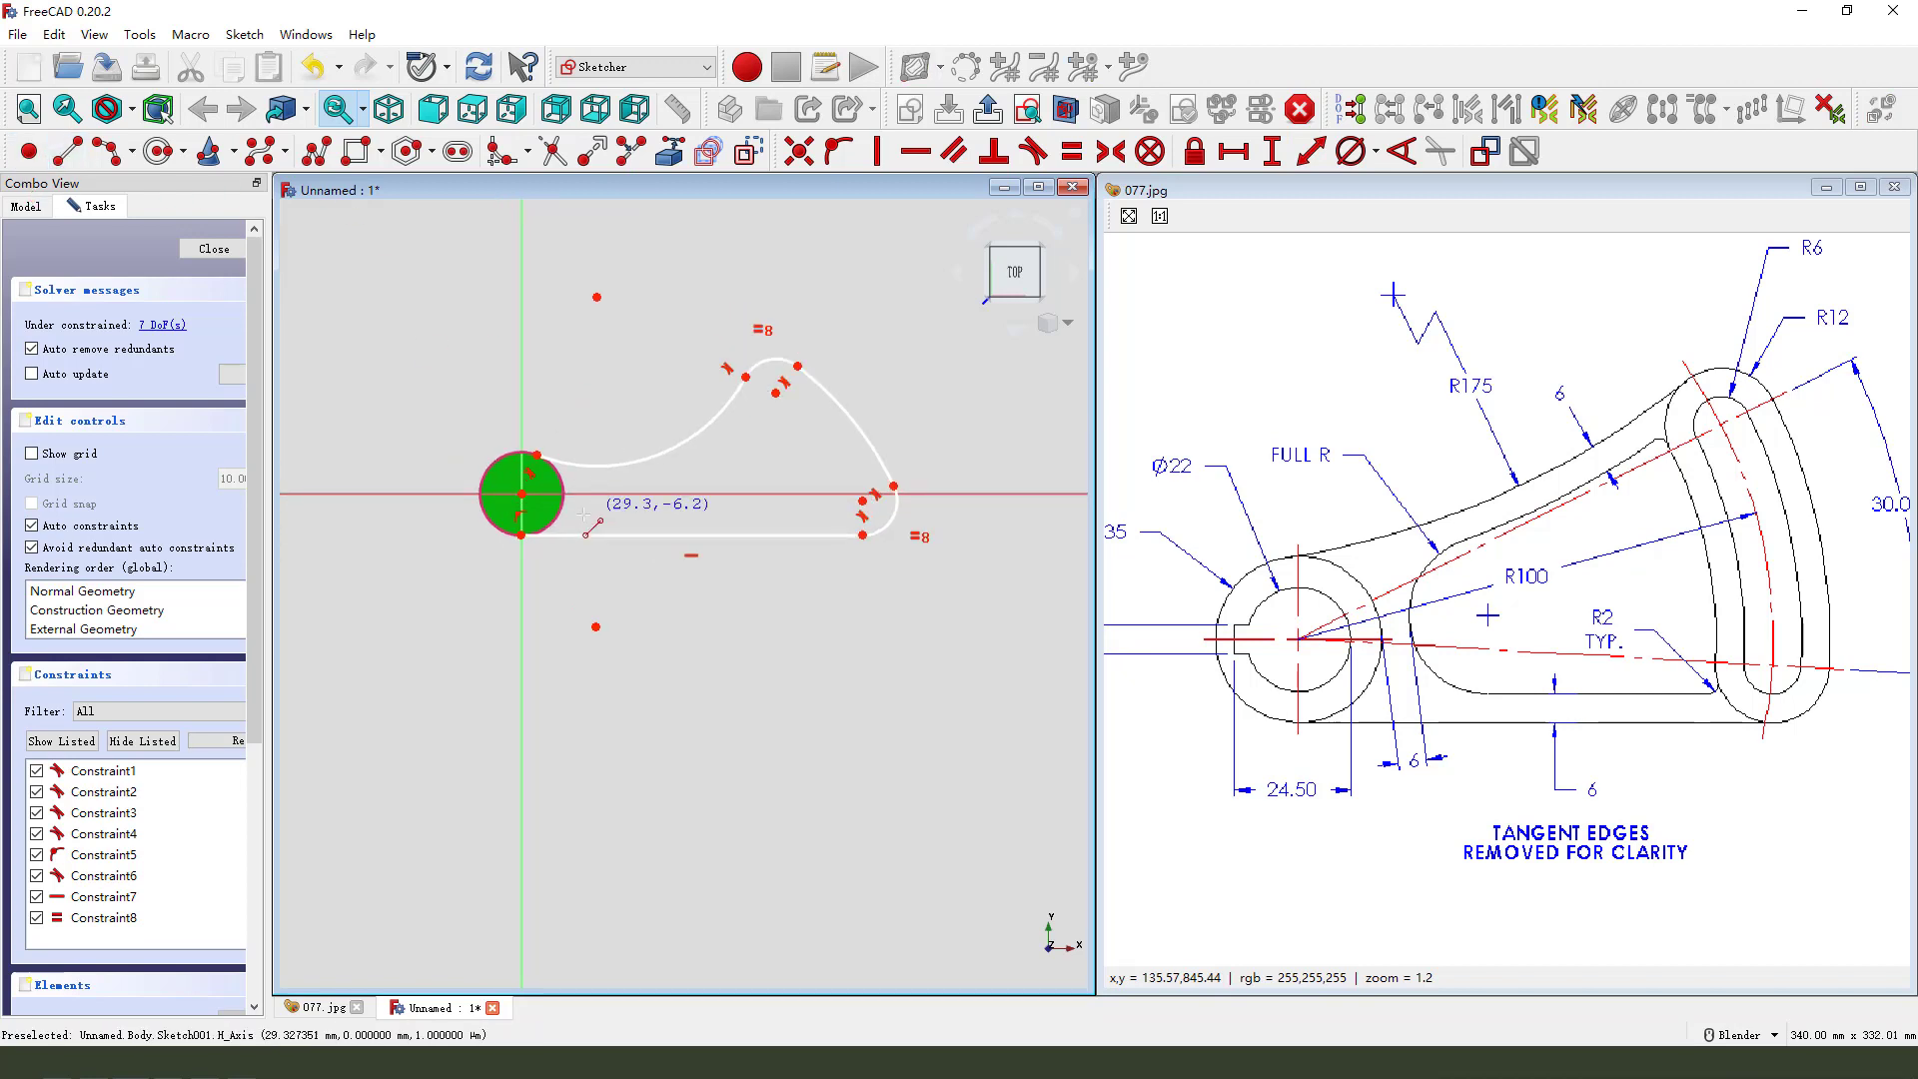
click(521, 493)
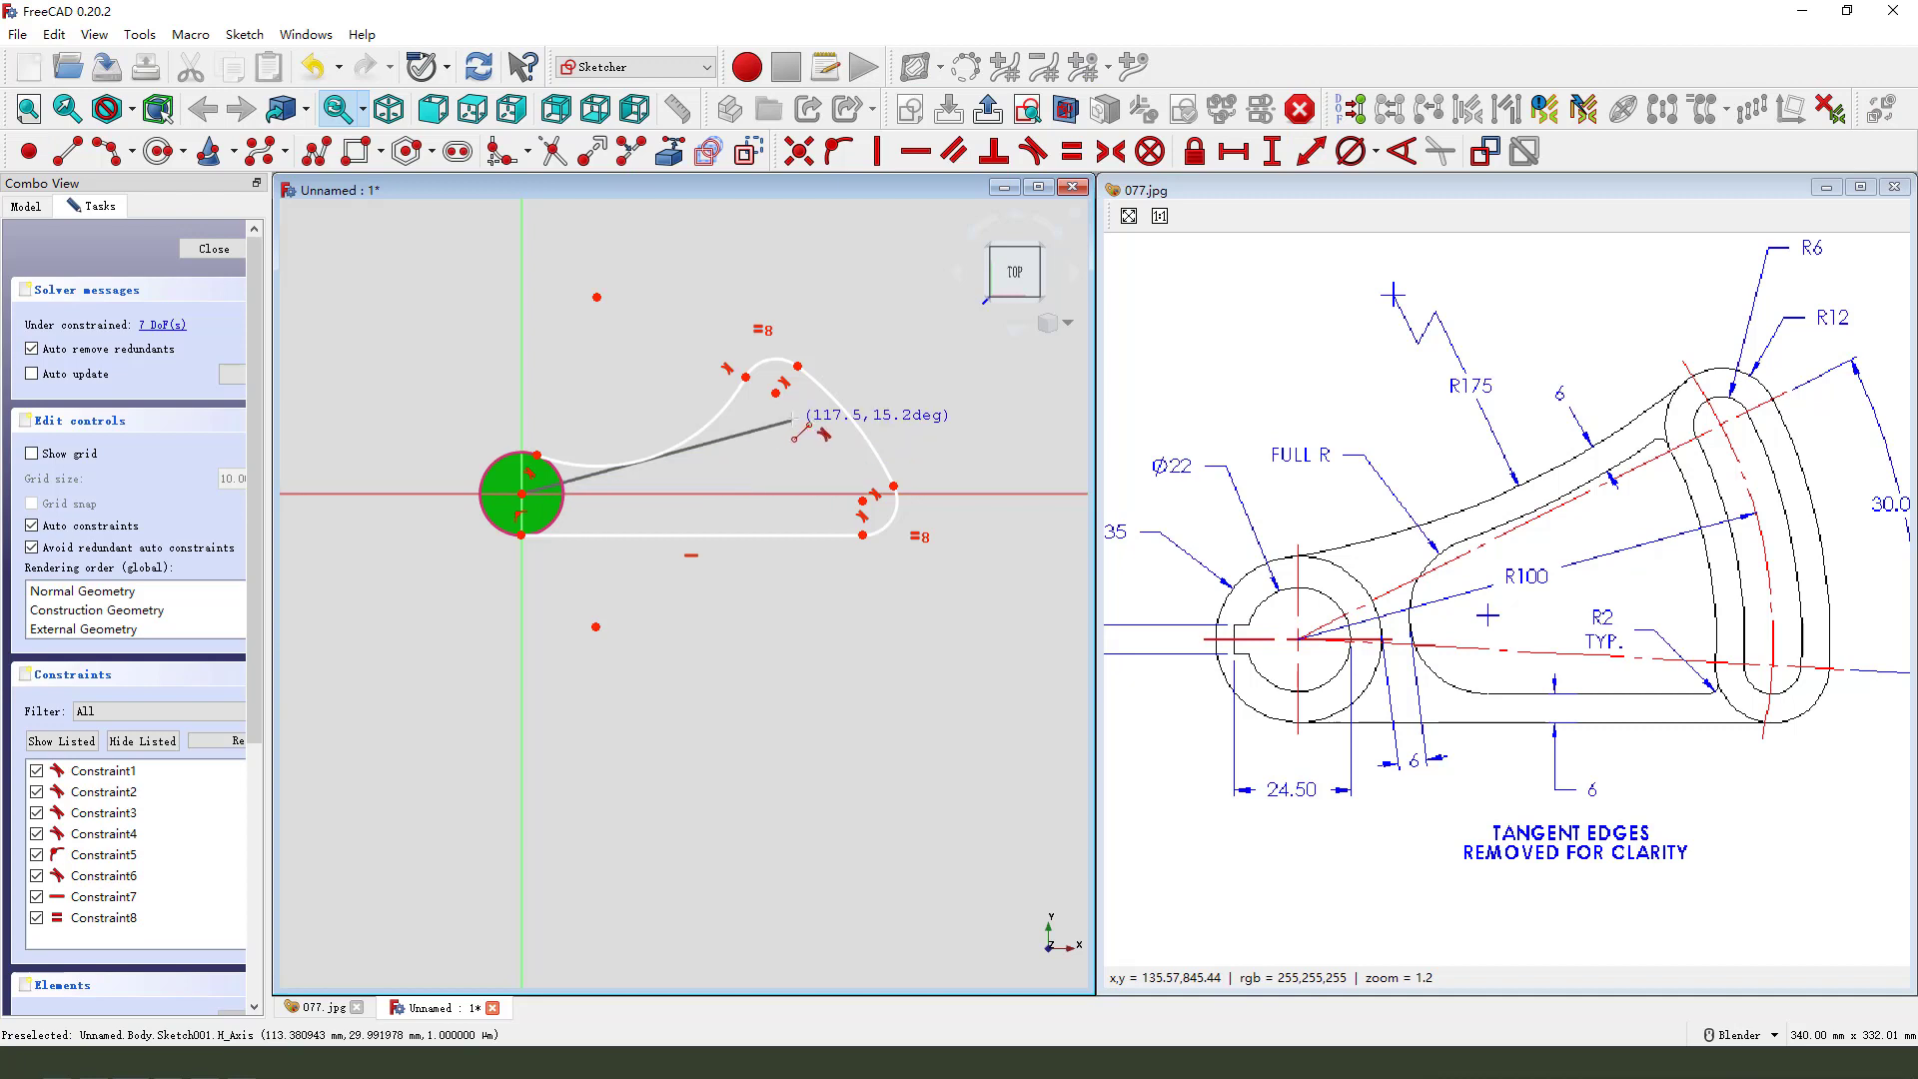
click(775, 393)
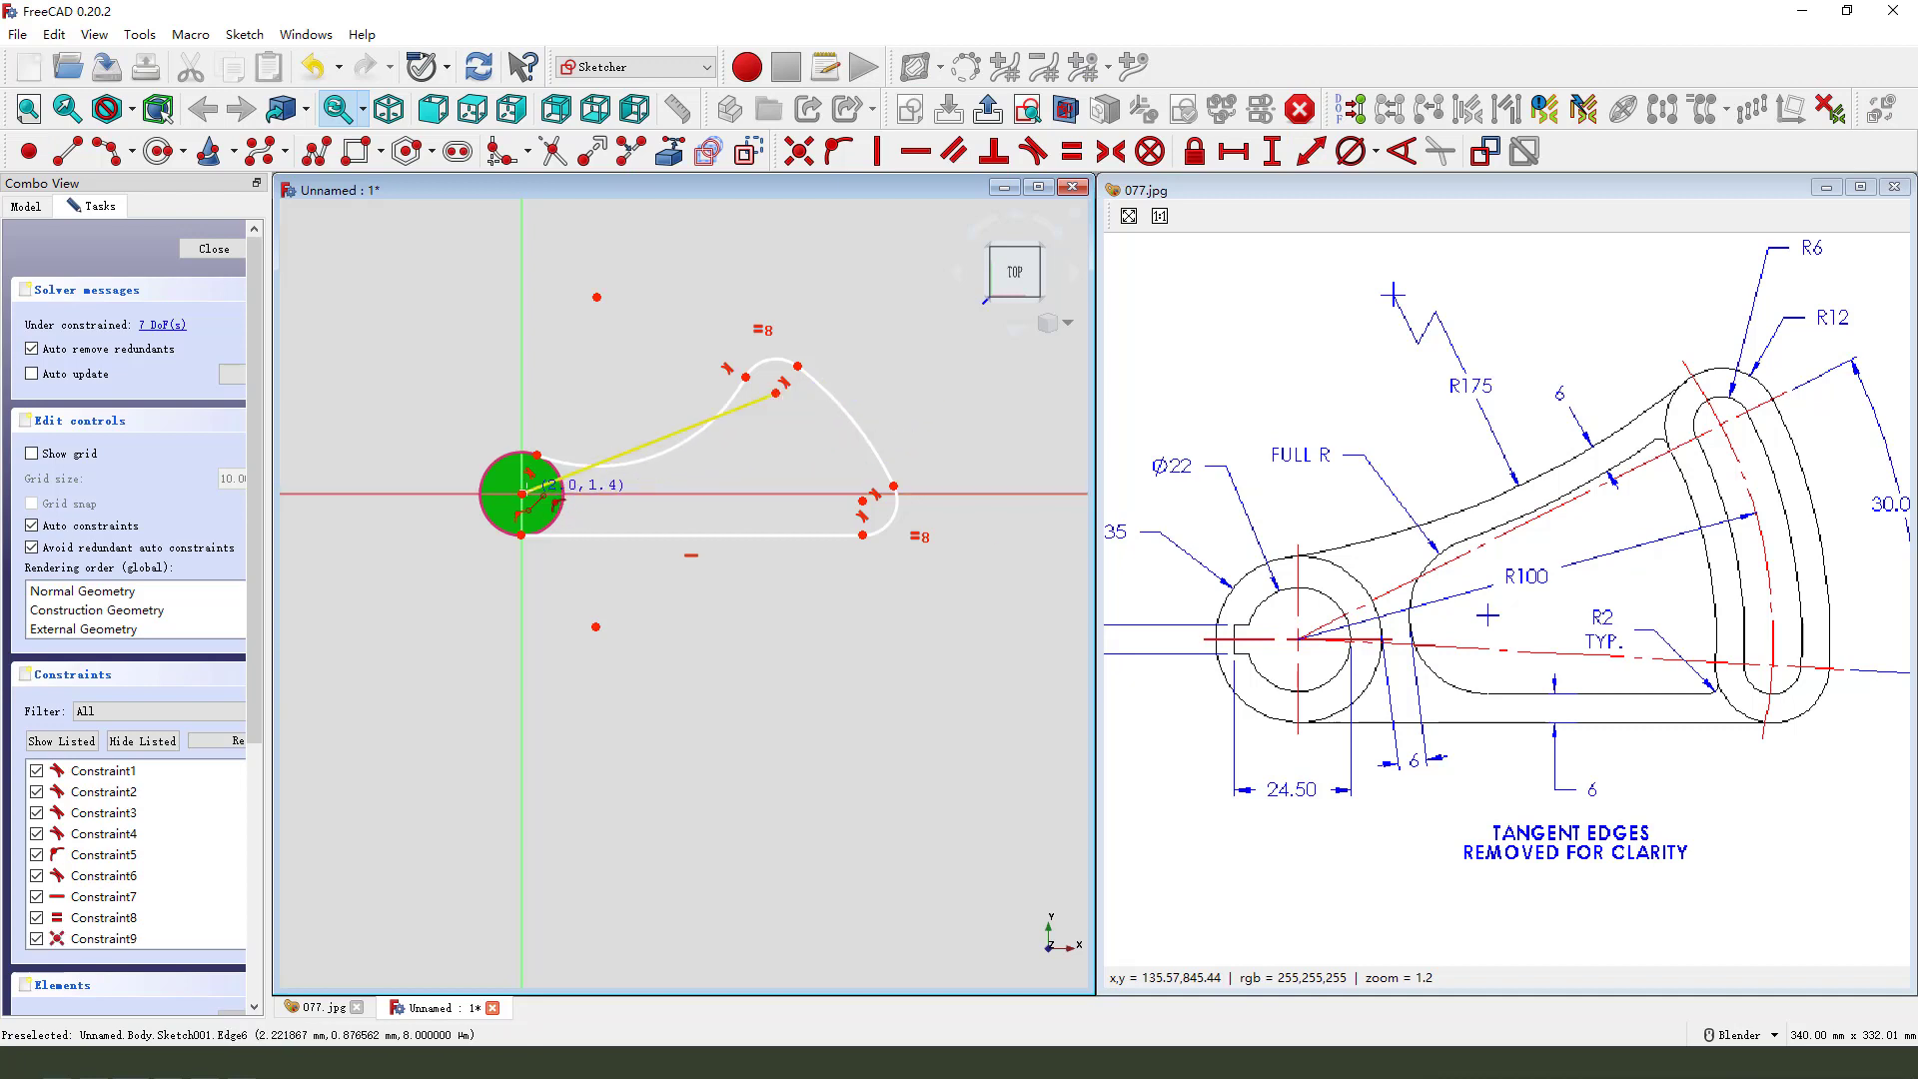
click(522, 494)
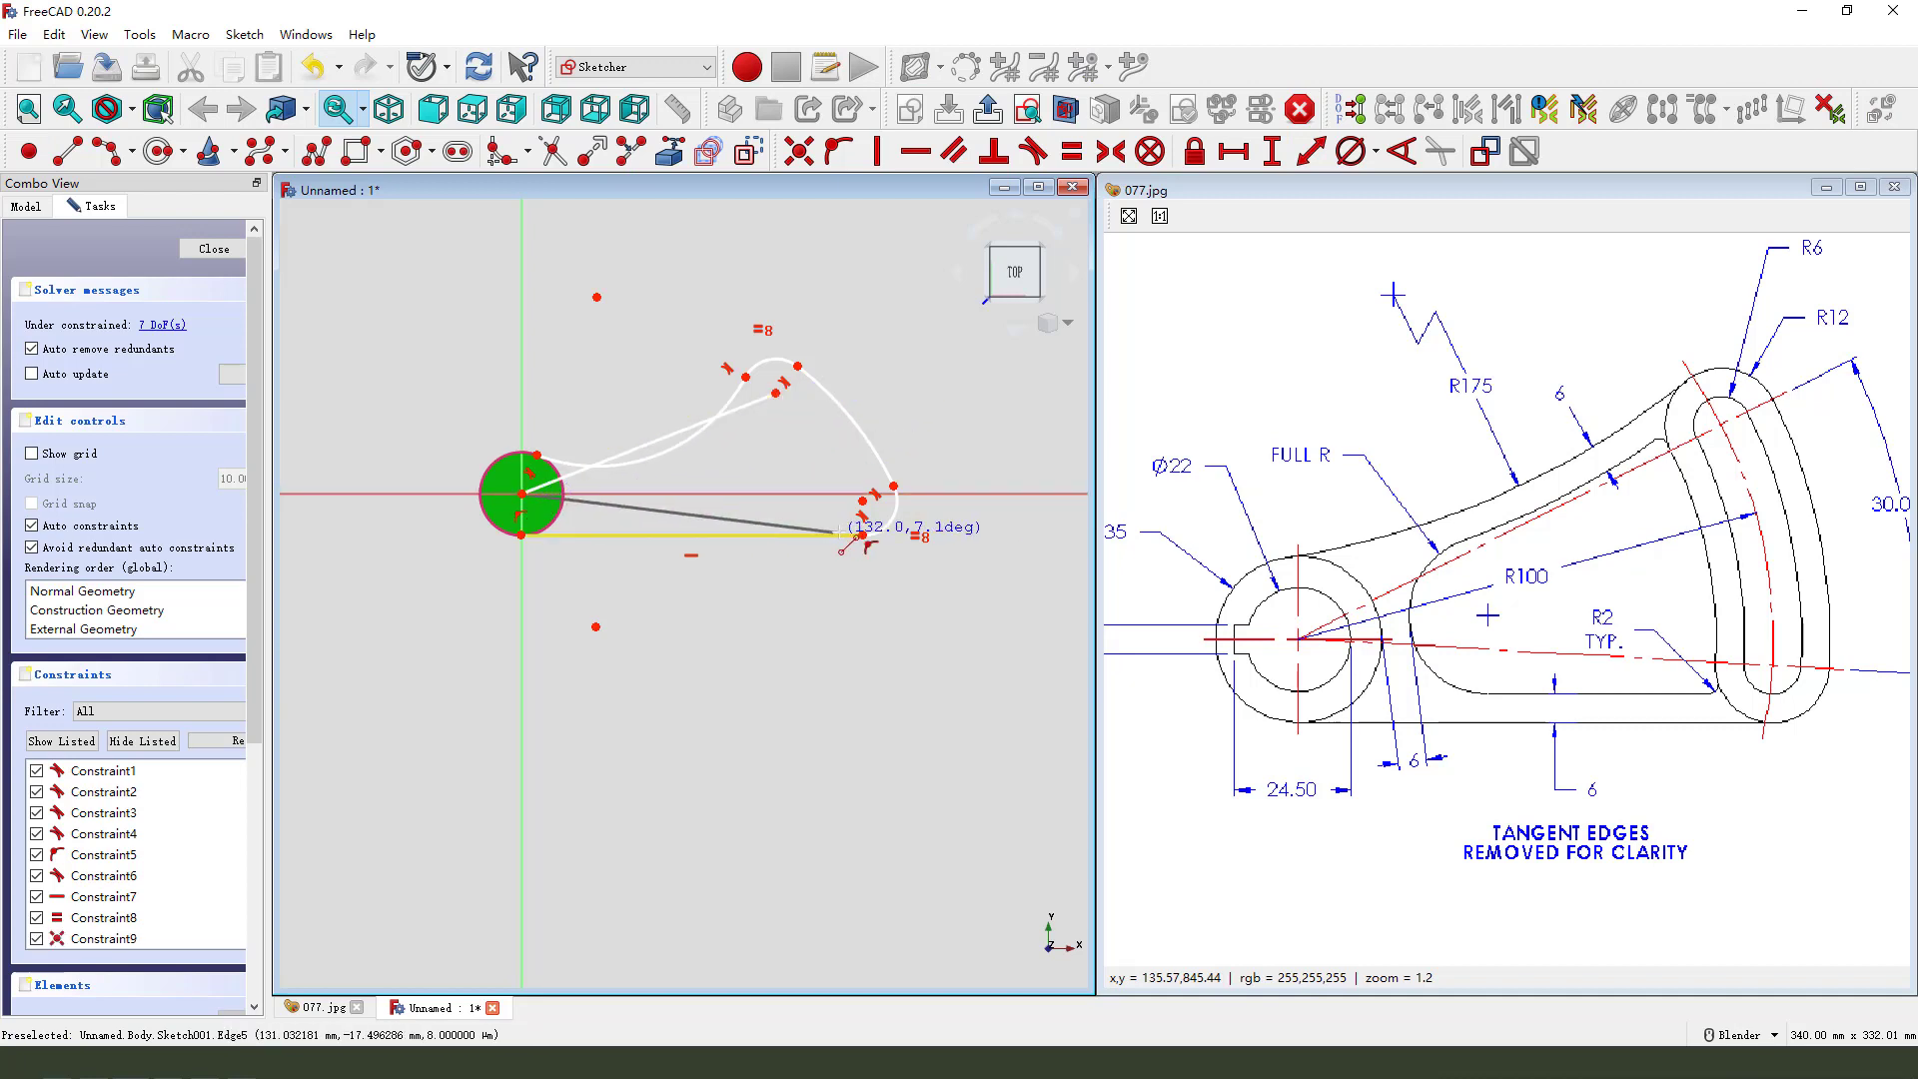
click(863, 499)
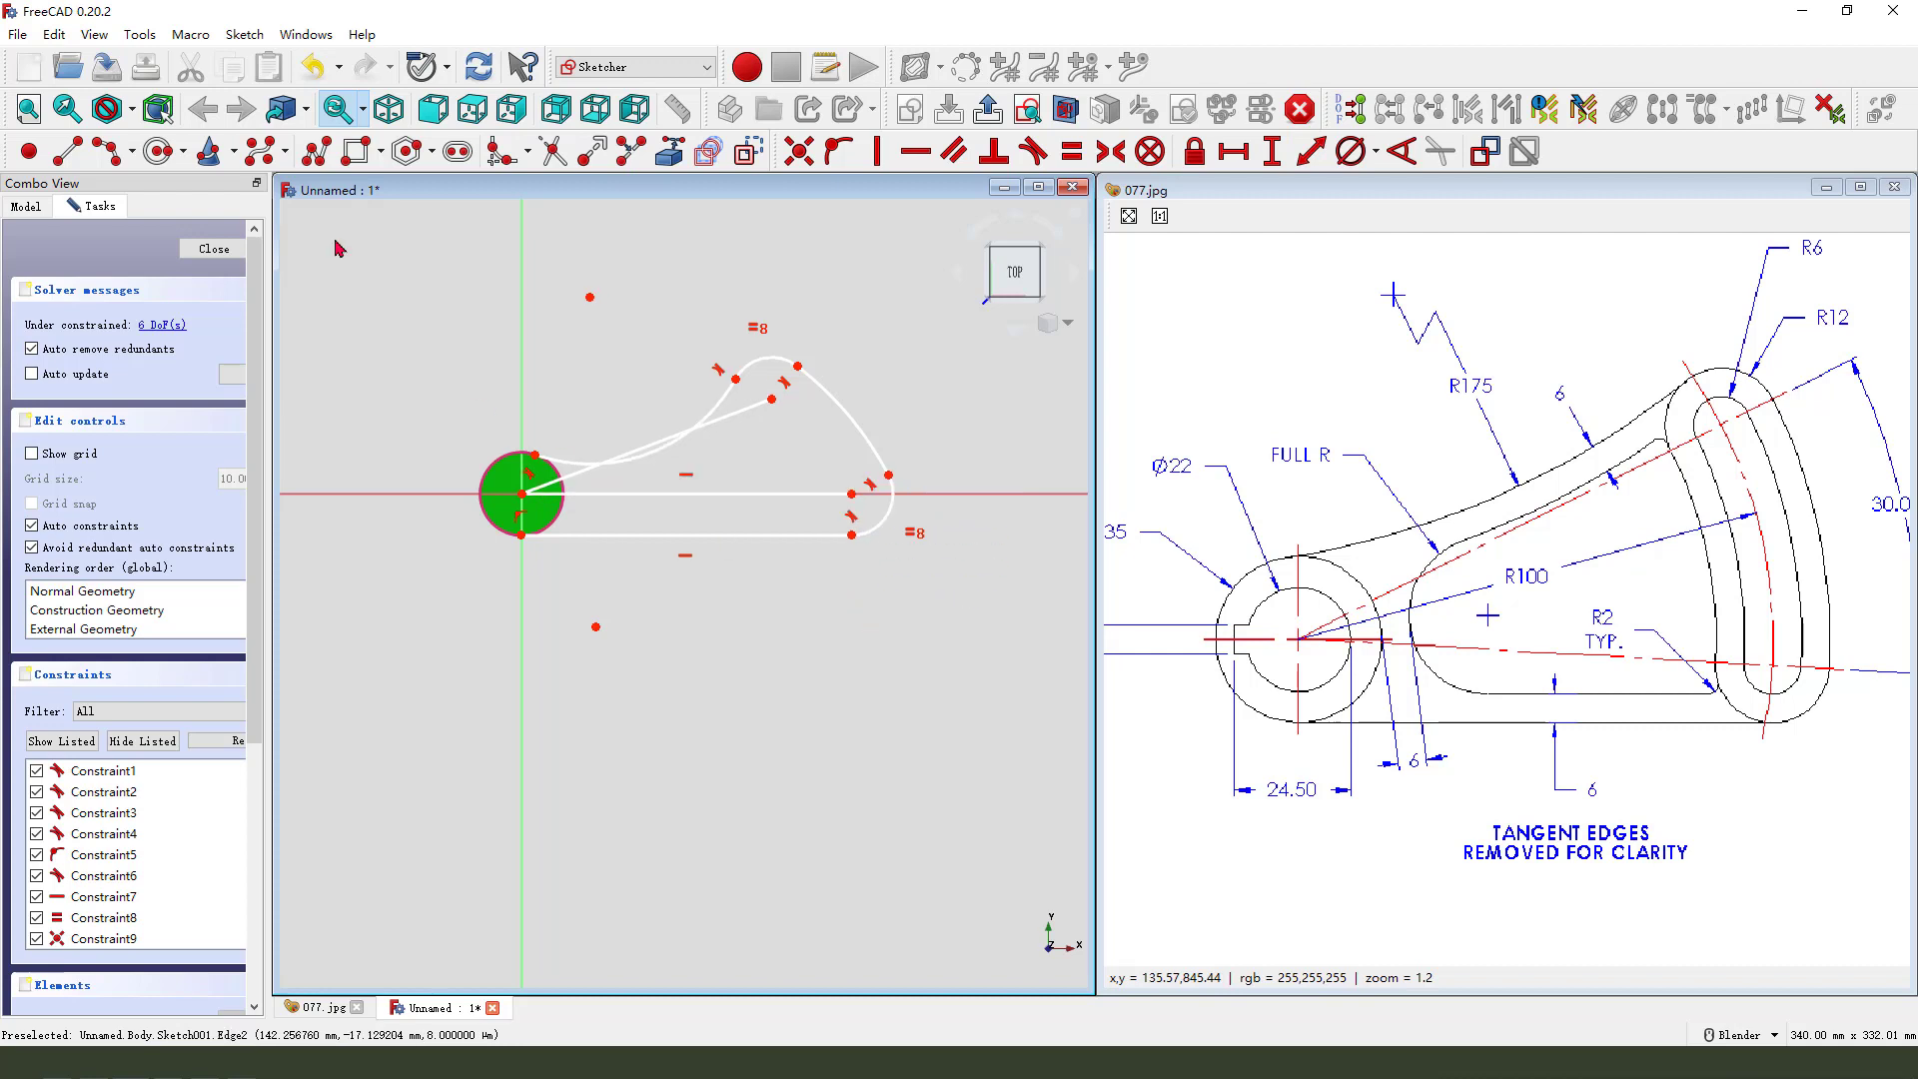
click(317, 69)
scroll(821, 528, up, 1)
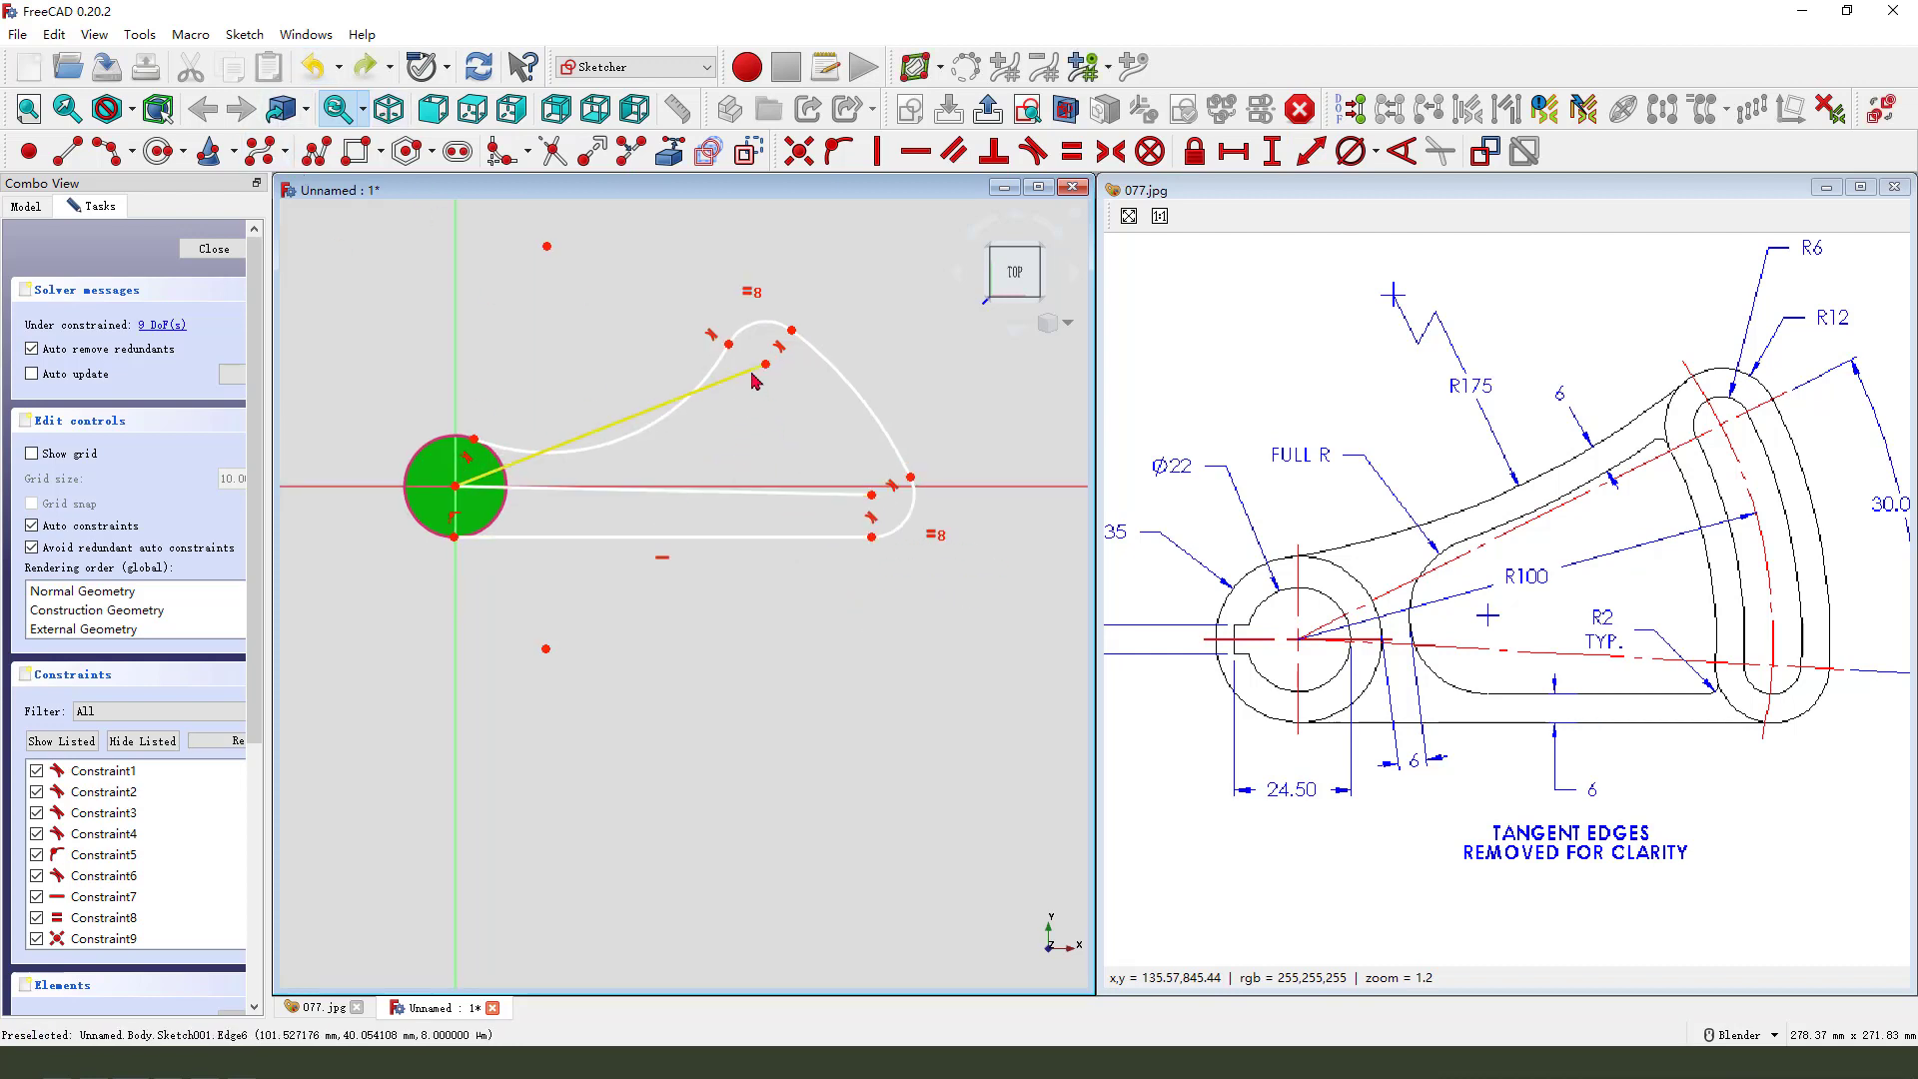
Step: Convert both lines from the hub centre into construction geometry
click(756, 381)
click(774, 493)
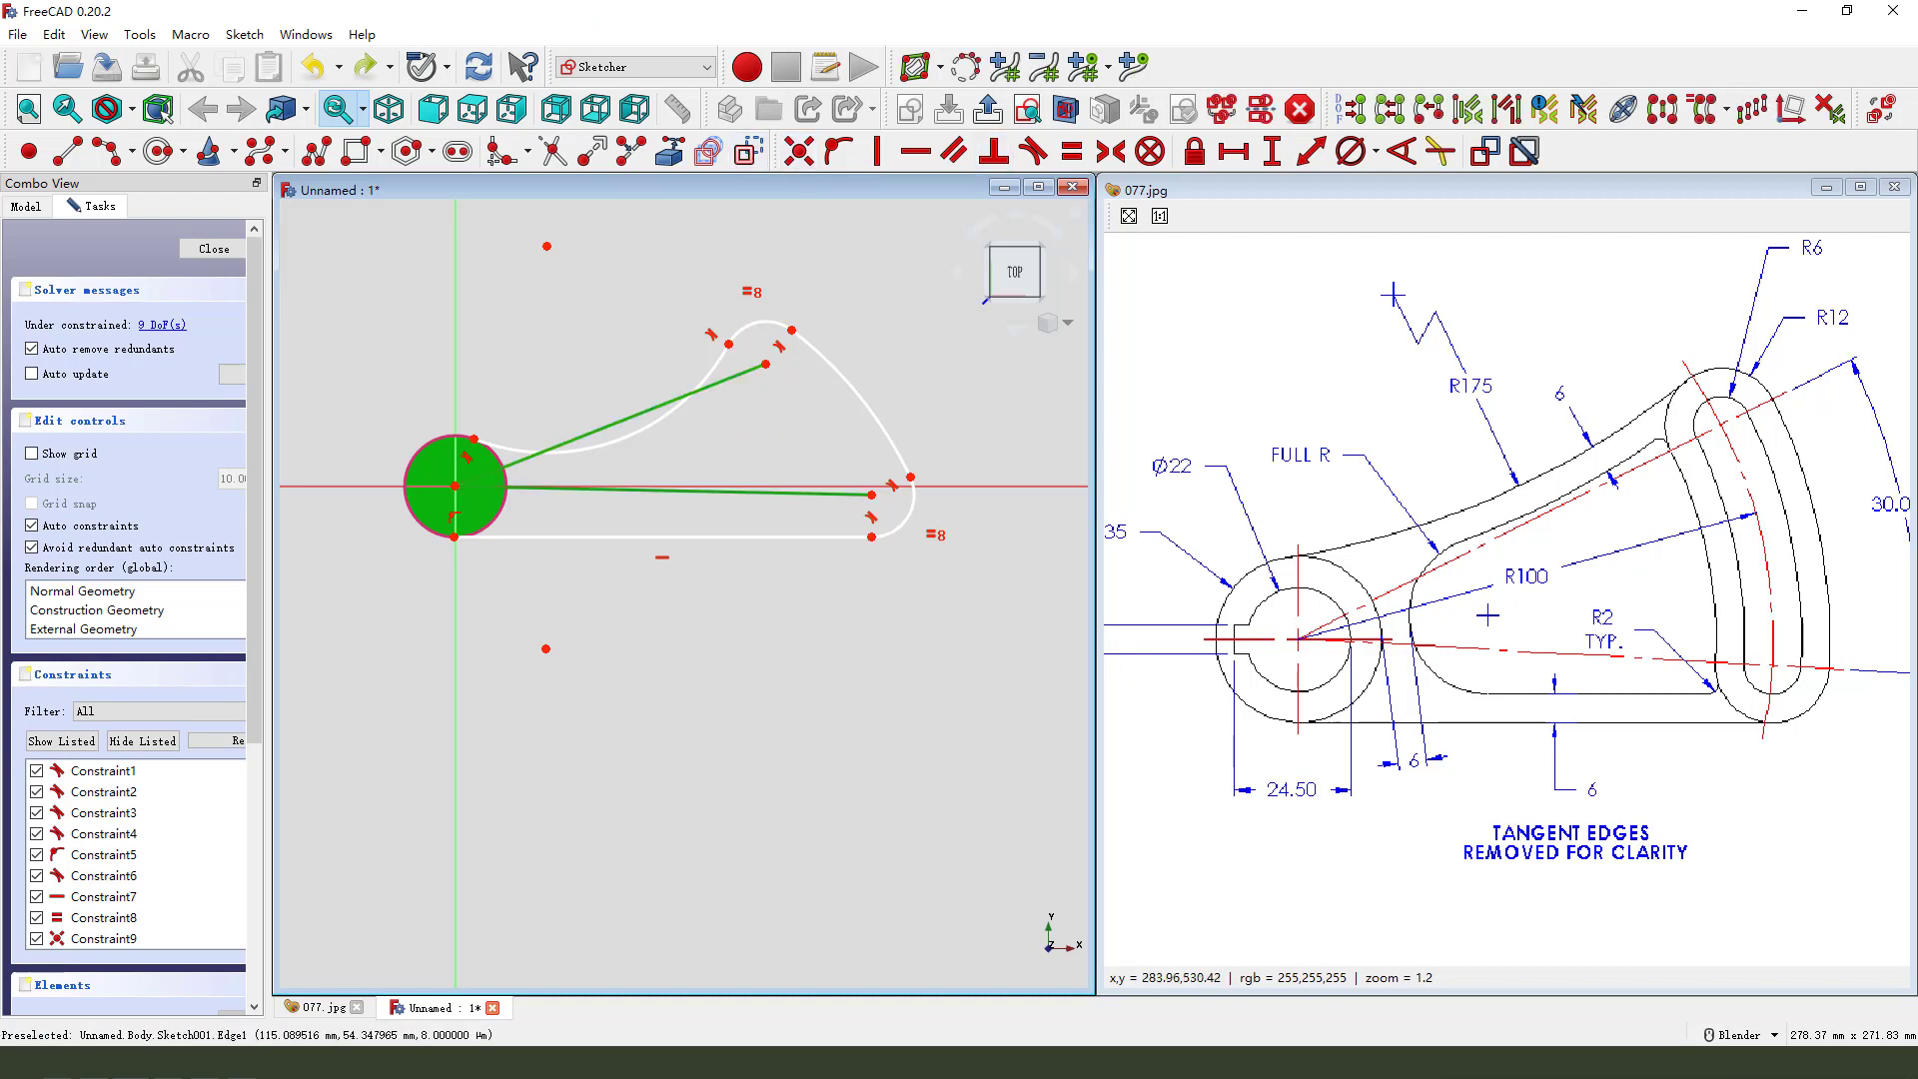
click(747, 157)
scroll(723, 380, down, 1)
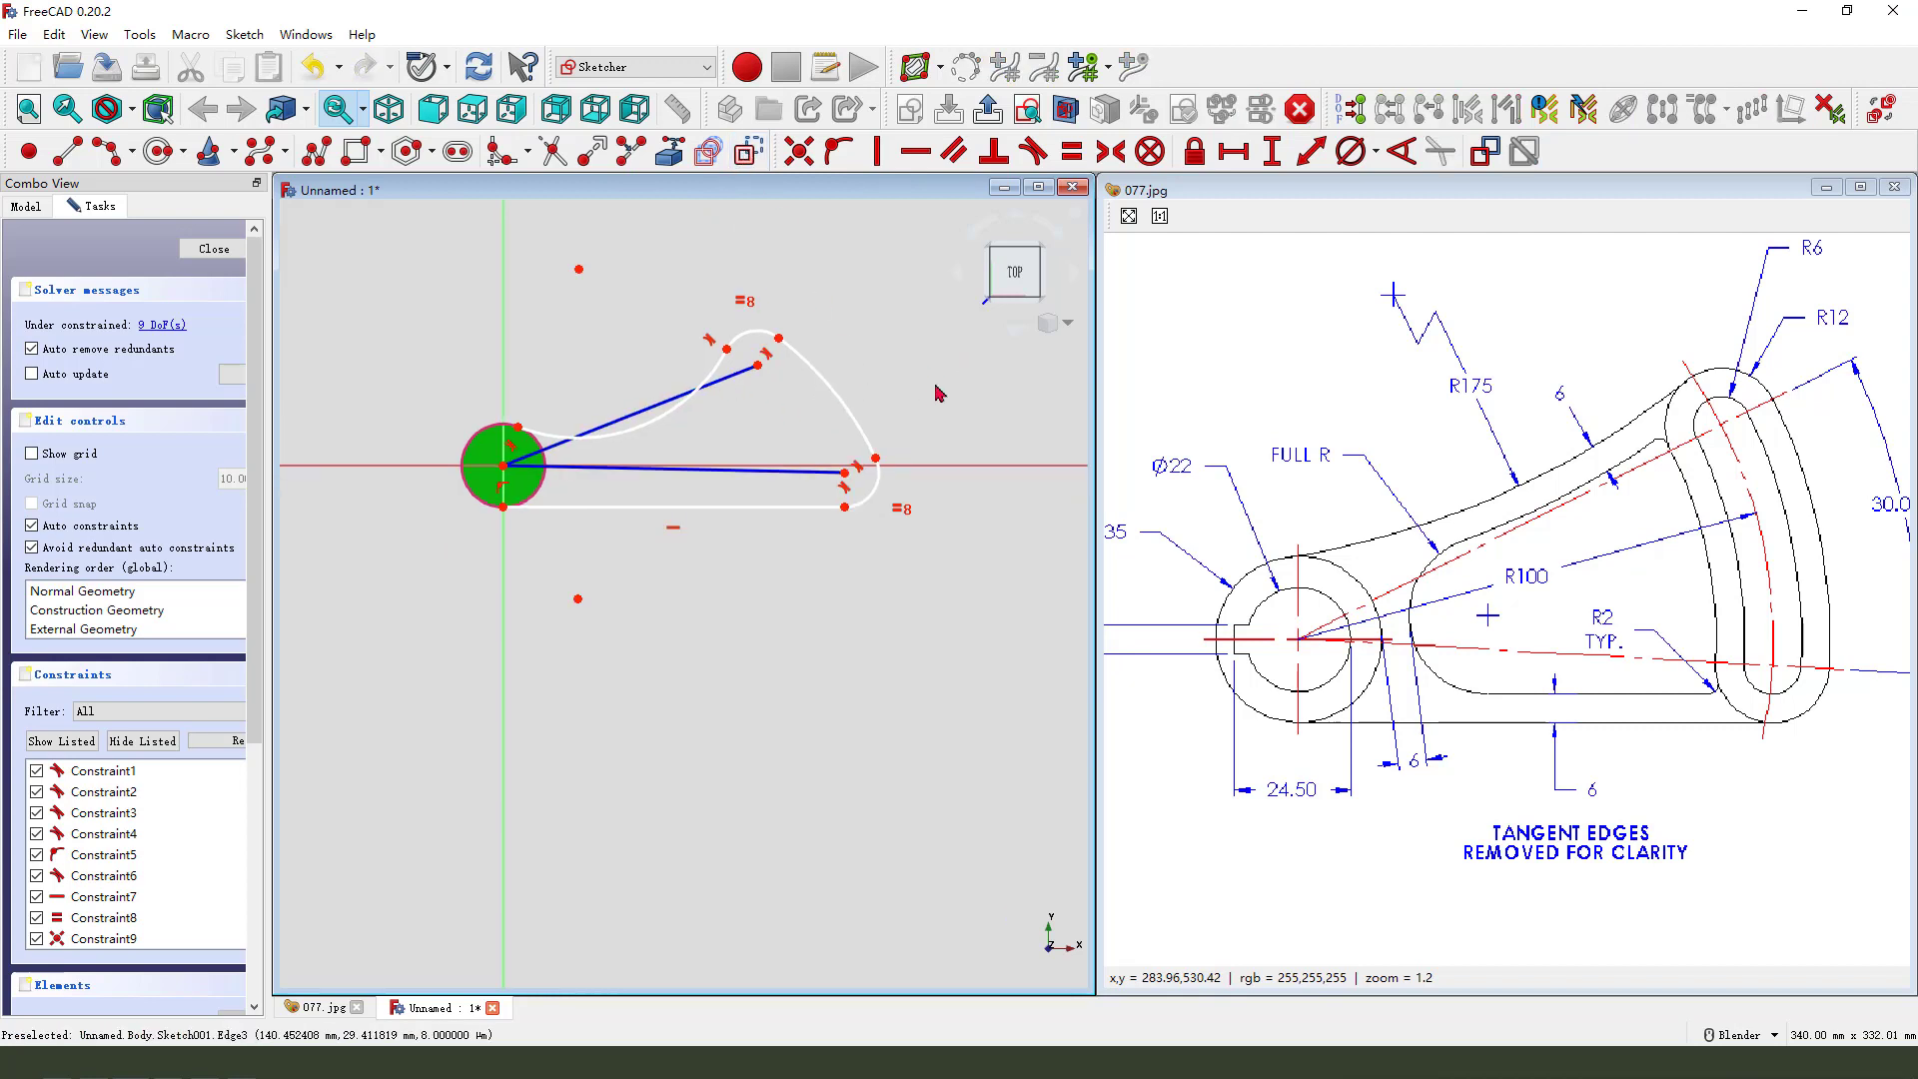
click(639, 412)
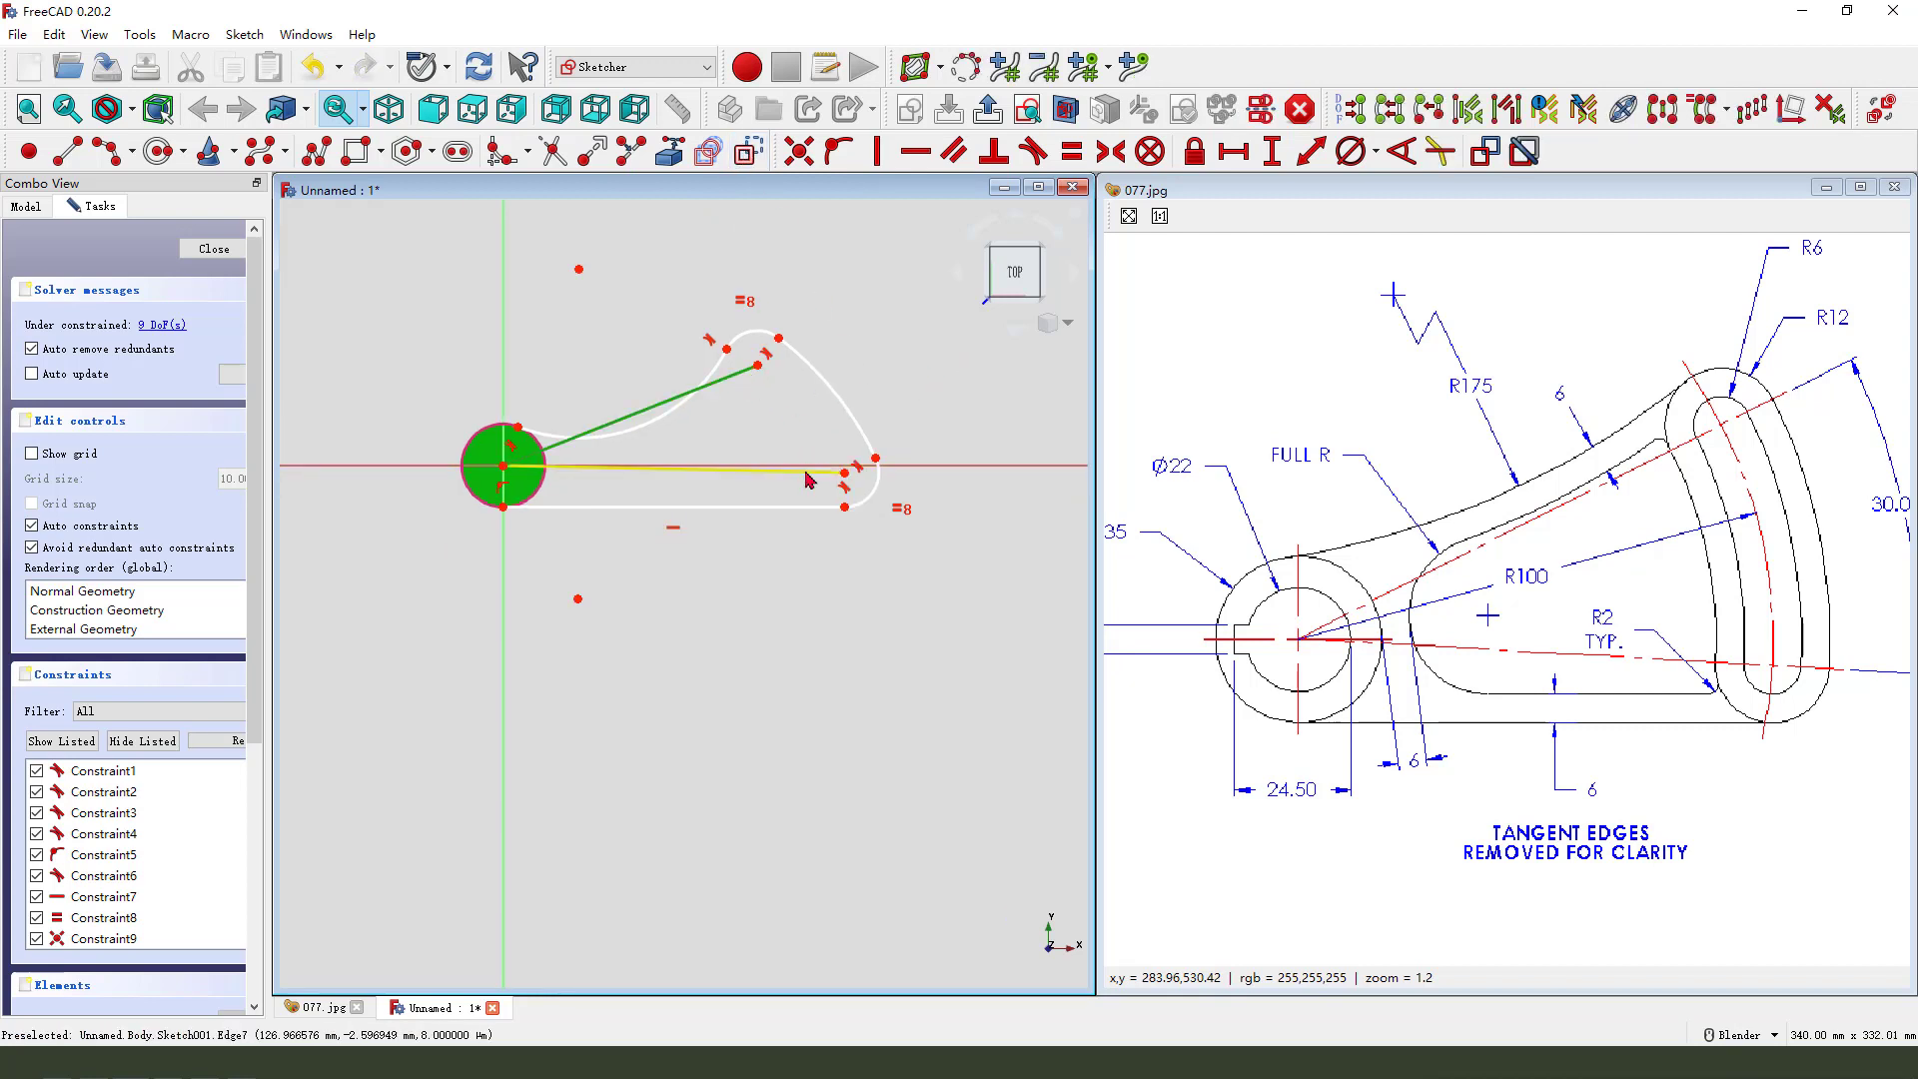
click(809, 480)
Step: Set a 30° angle between the two construction lines
click(1401, 152)
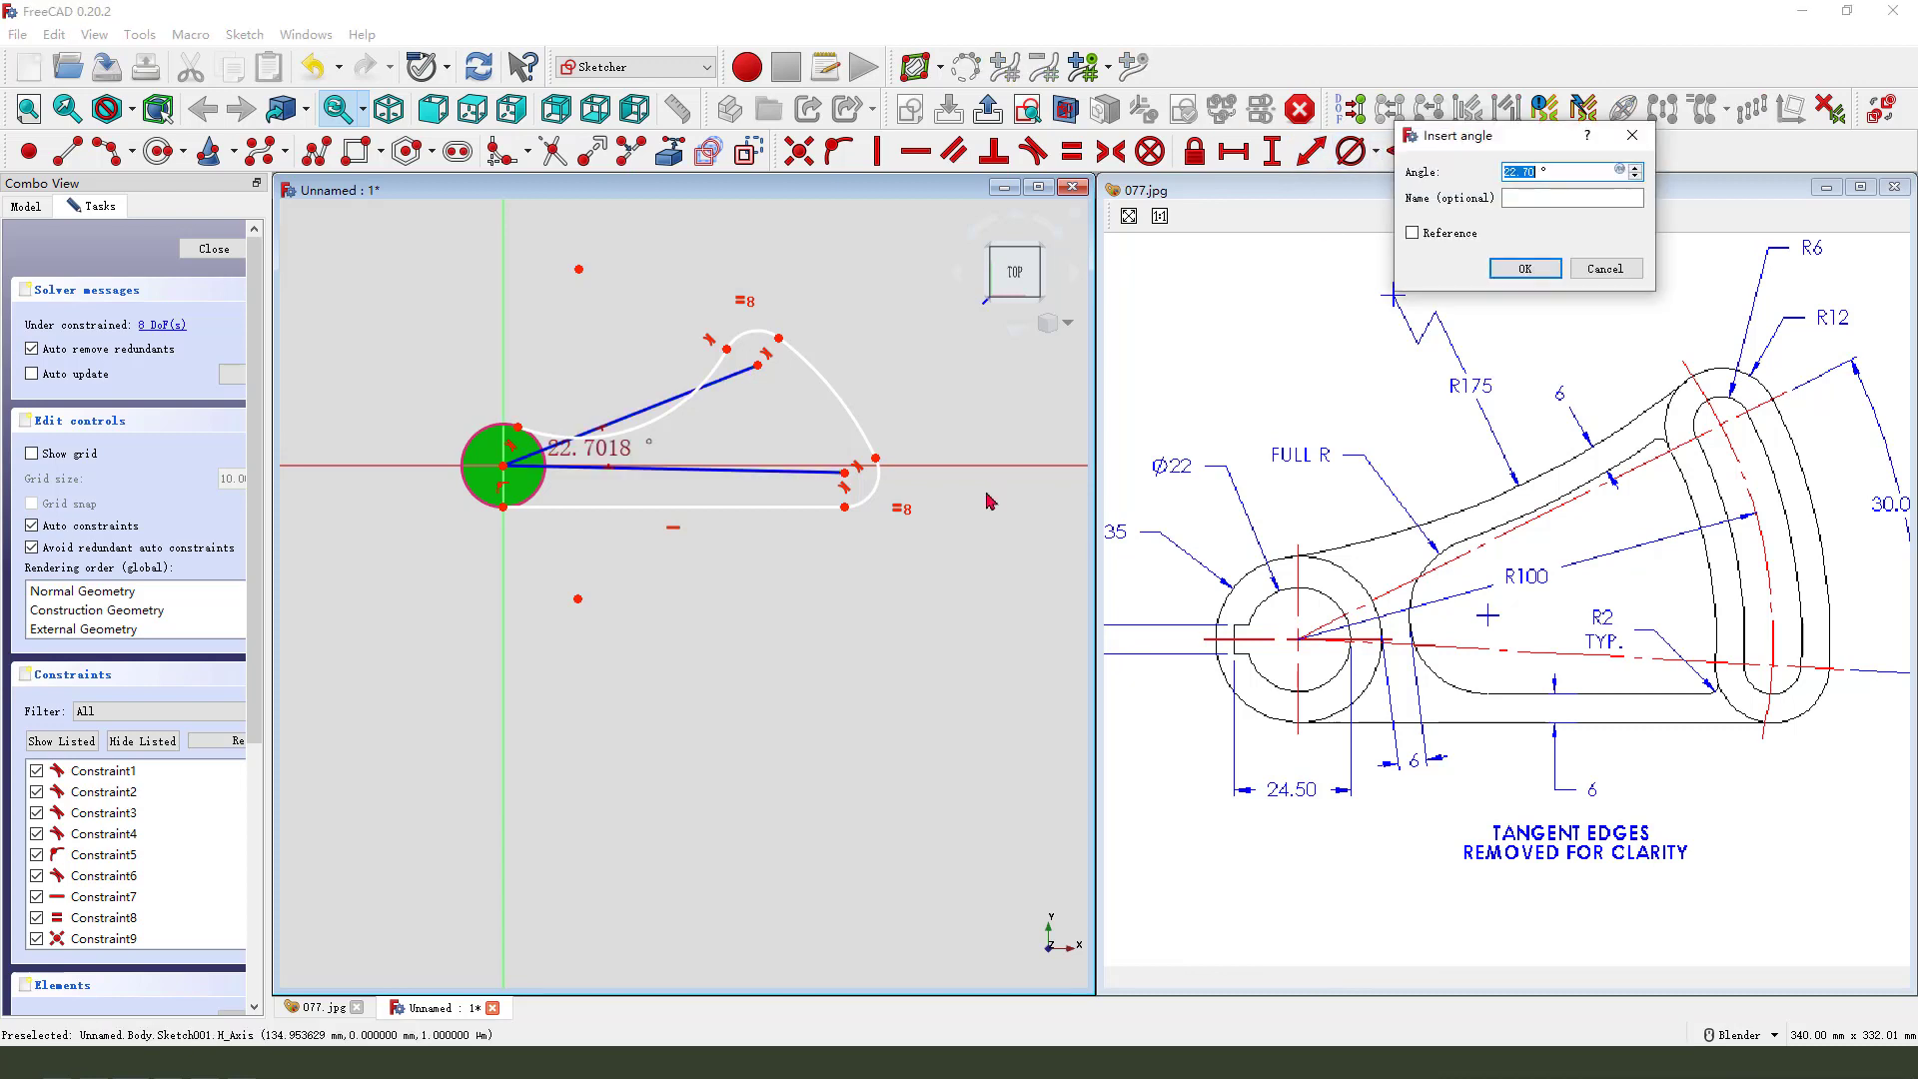
key(Return)
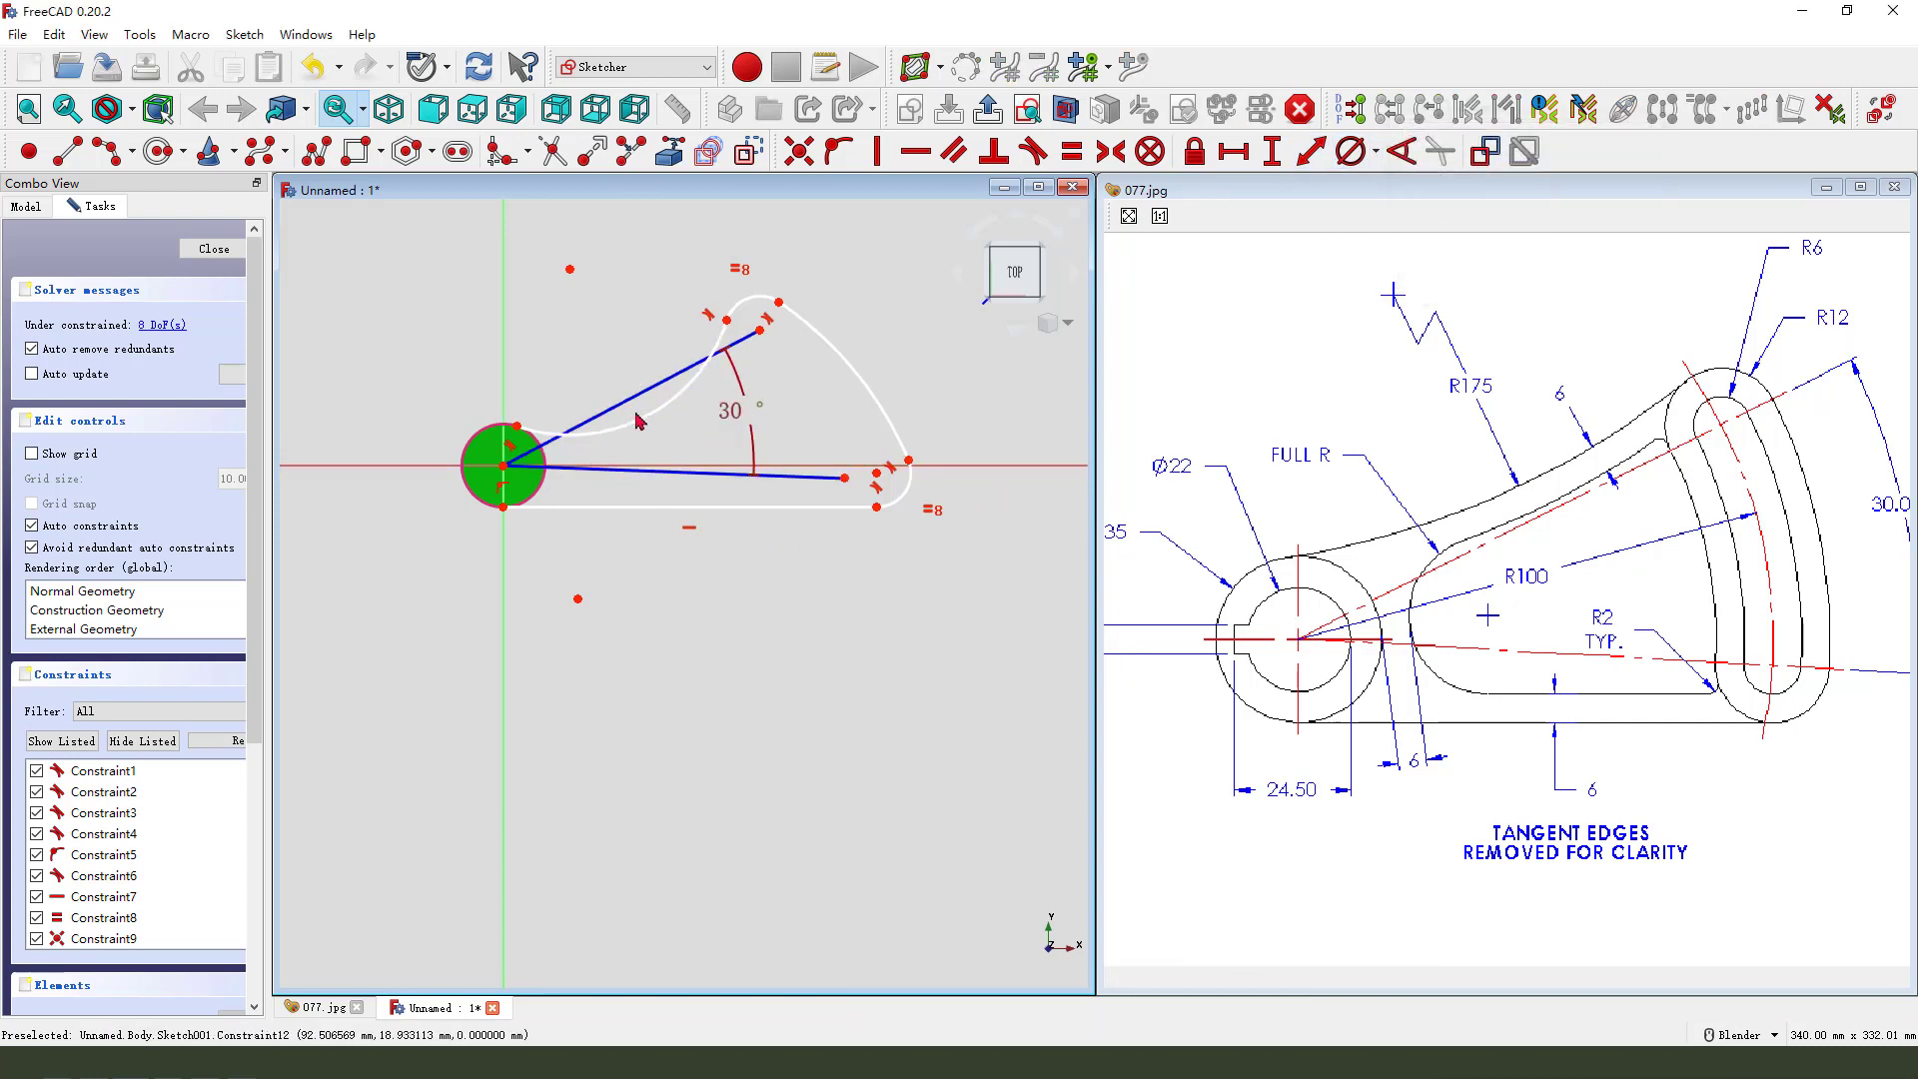
scroll(544, 373, down, 1)
scroll(650, 416, up, 1)
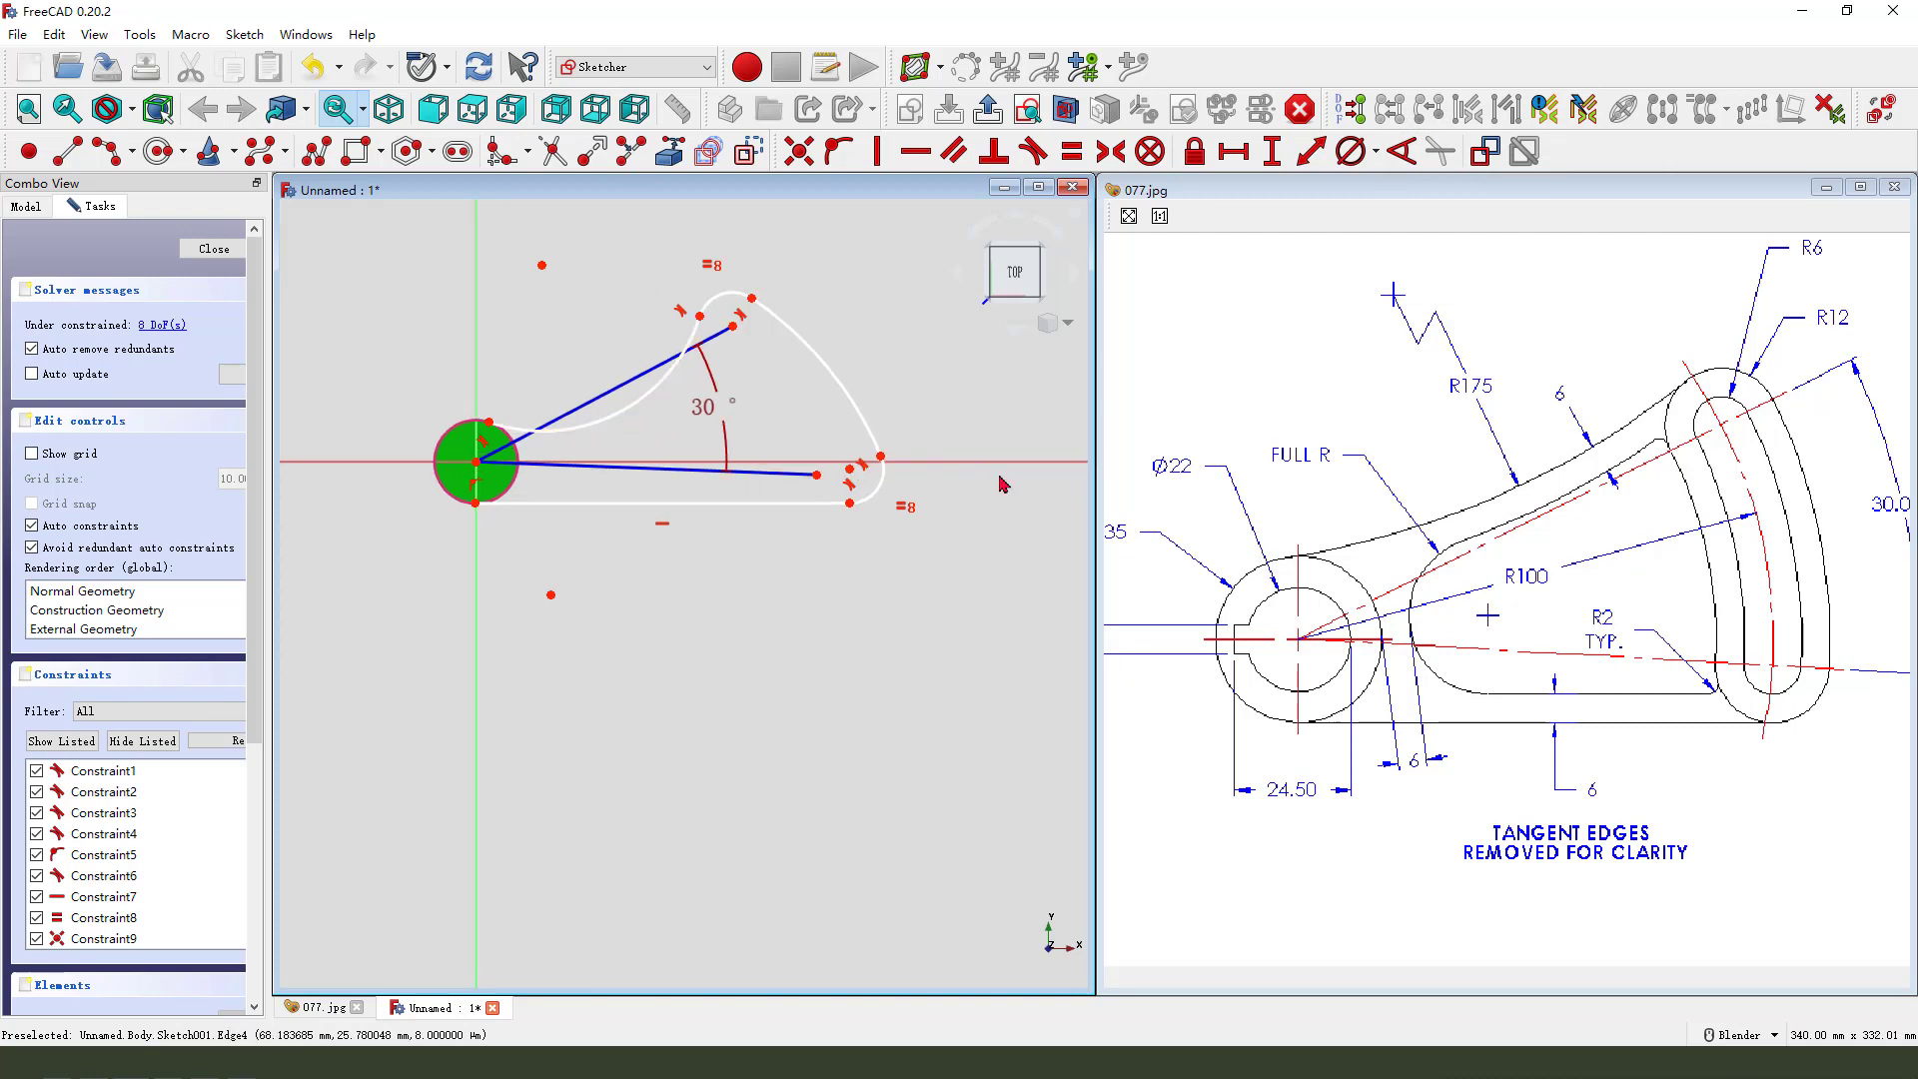
Step: Make the upper and lower construction lines equal in length
click(665, 378)
click(930, 333)
click(679, 356)
click(779, 472)
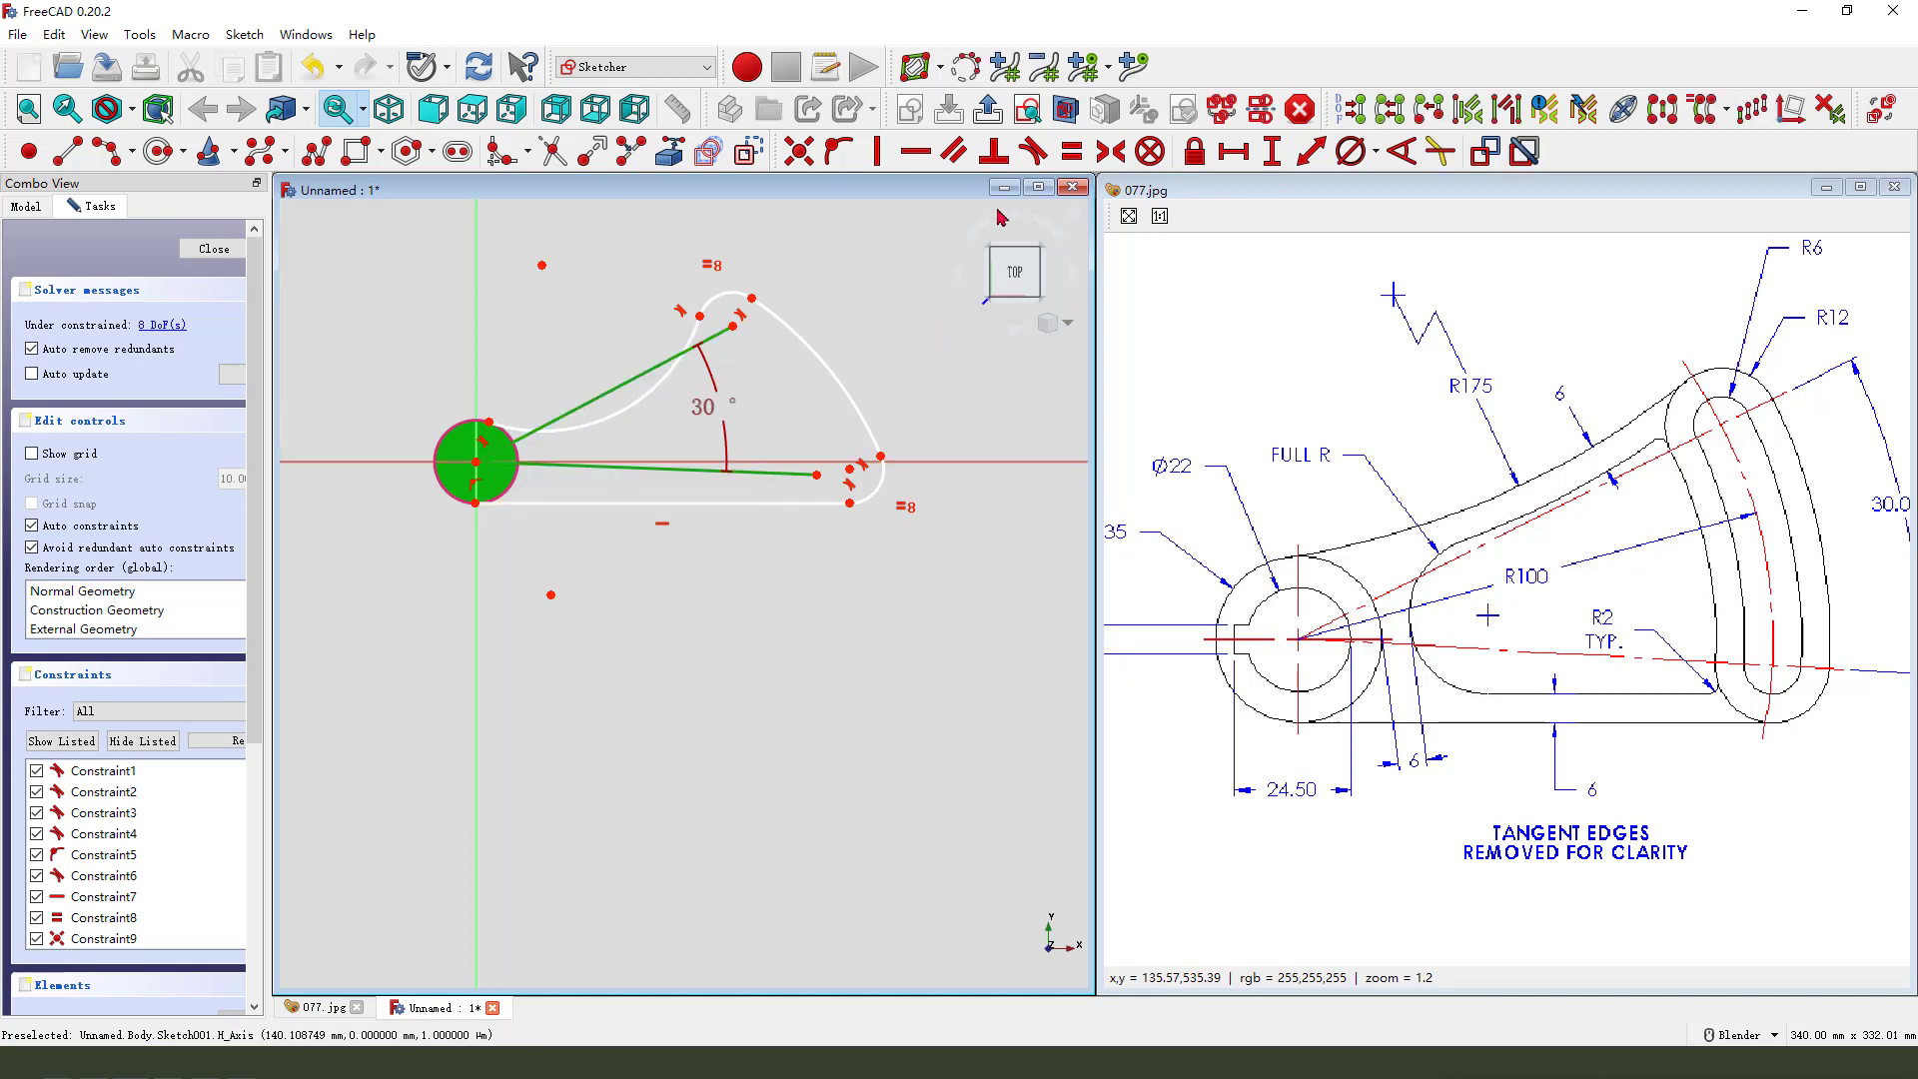
click(1072, 151)
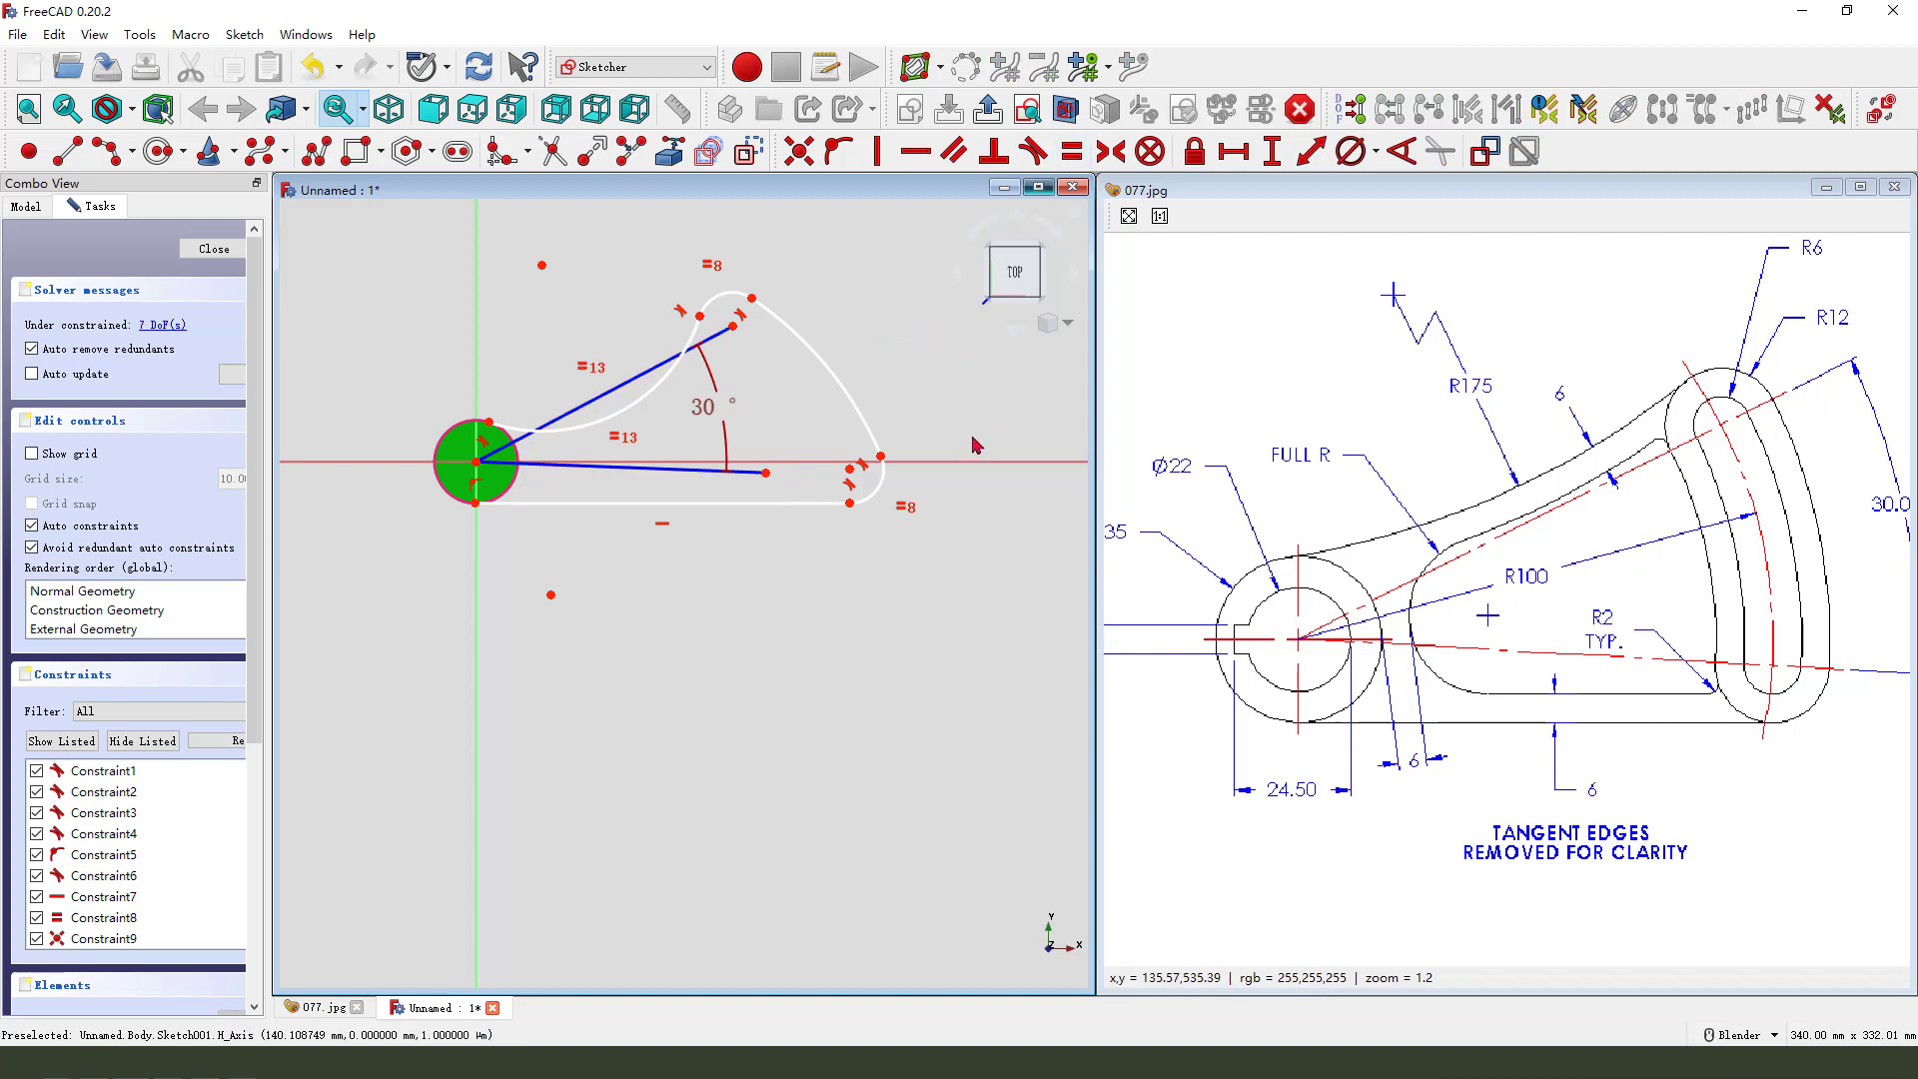
scroll(976, 445, up, 1)
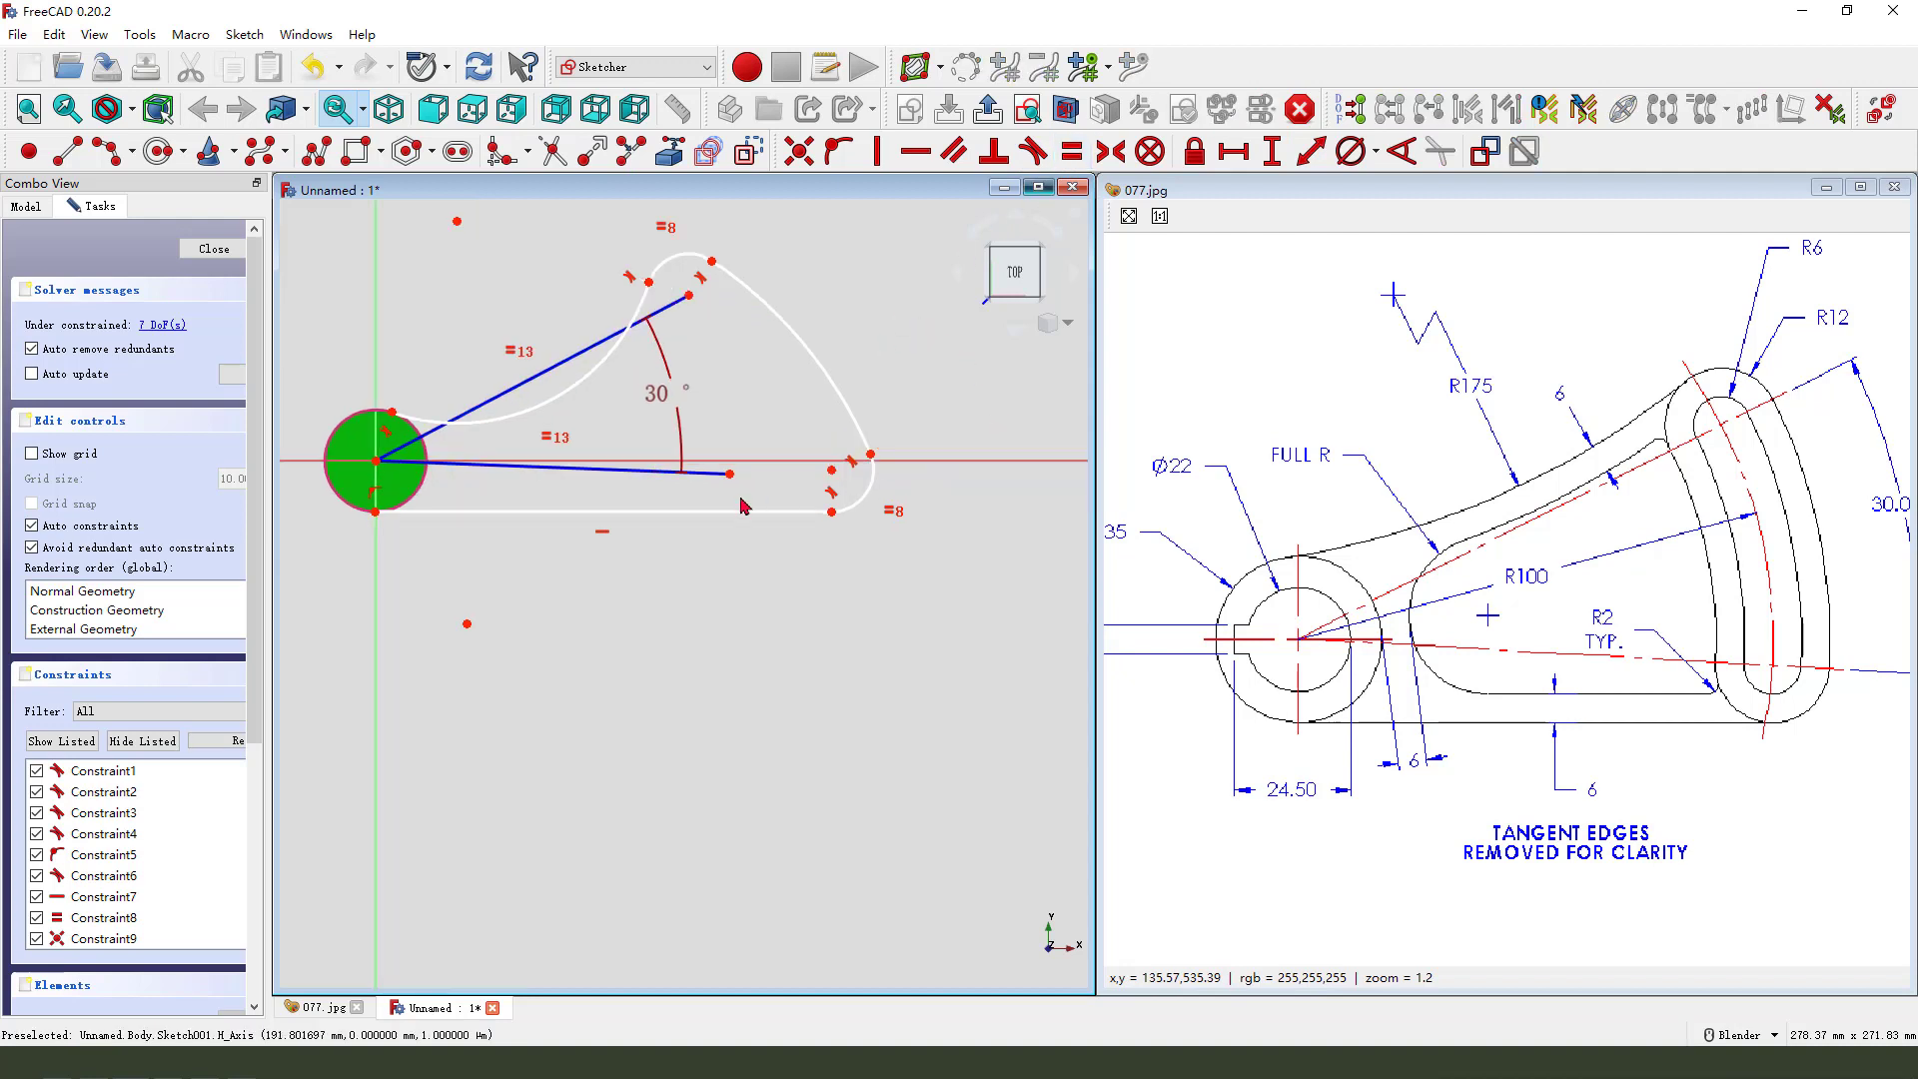
click(665, 308)
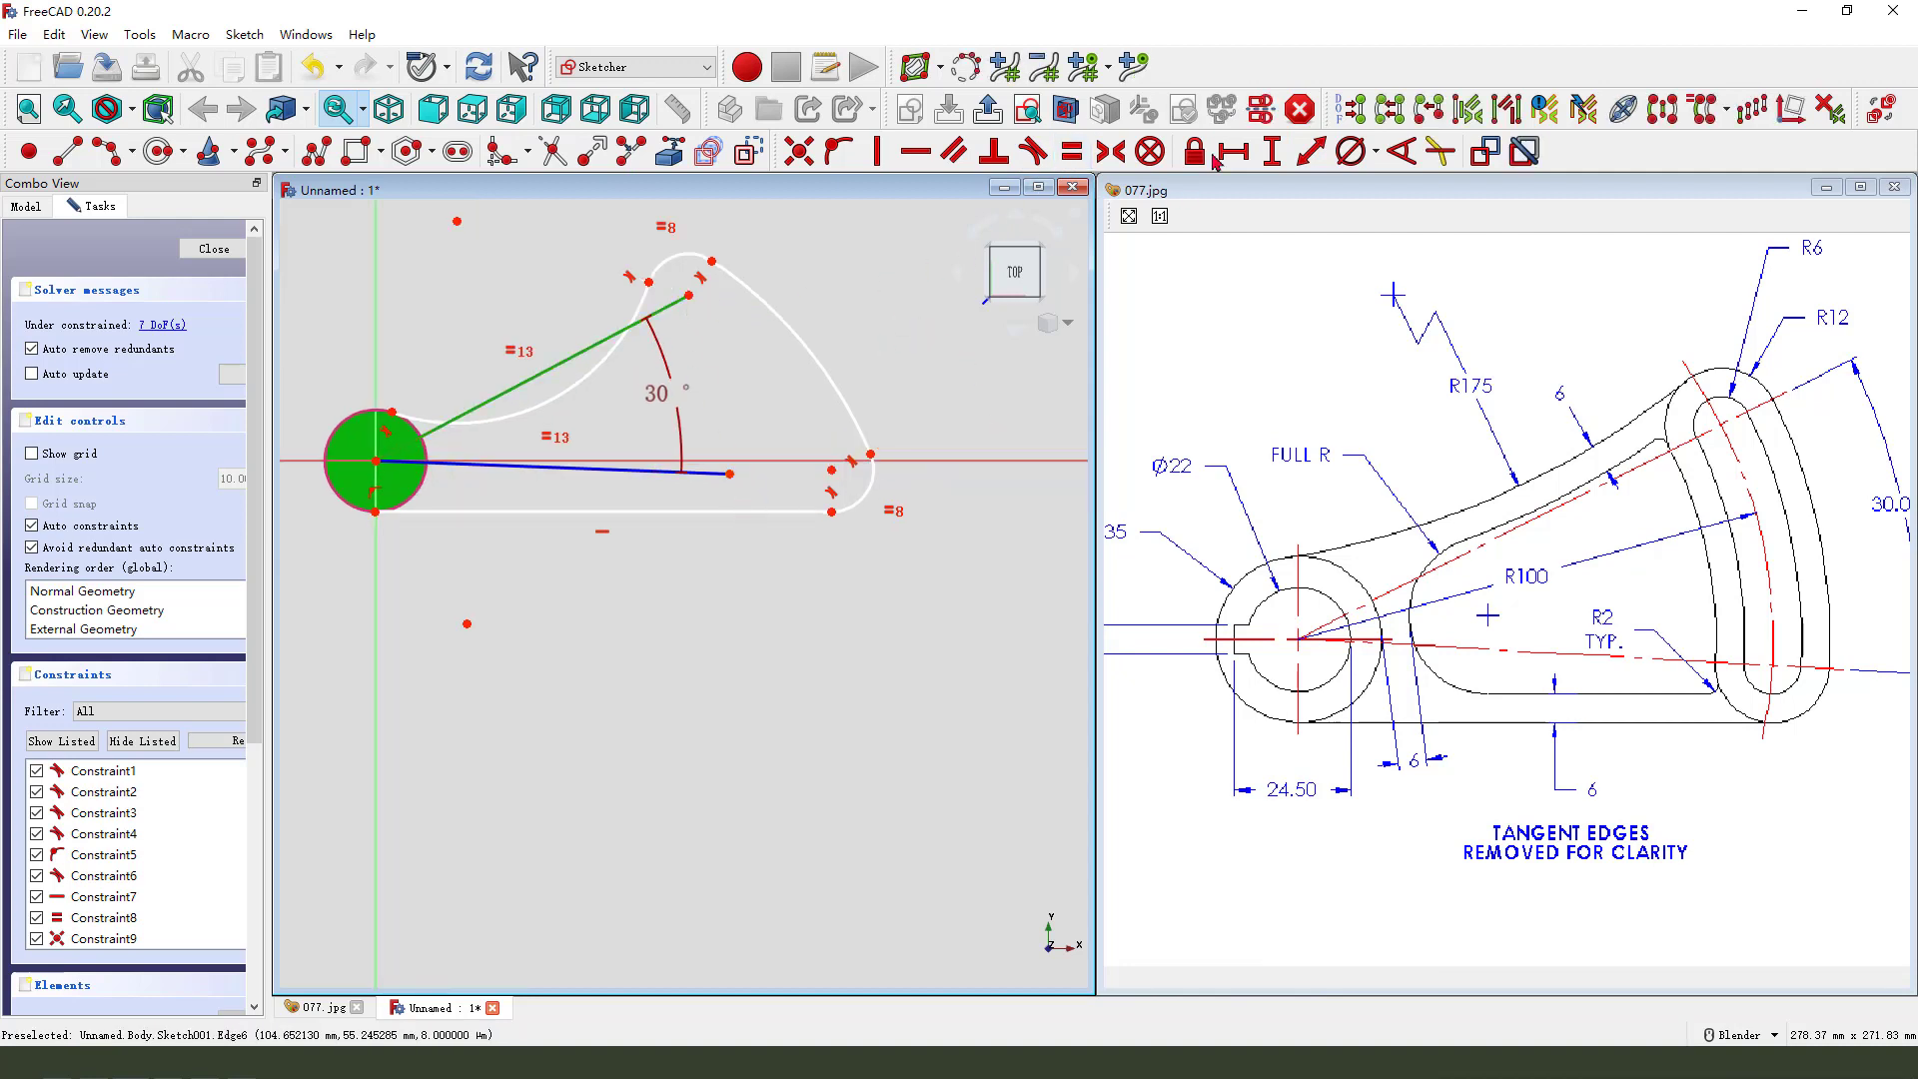
Step: Give the upper construction line a 100 mm length
click(1315, 167)
key(Return)
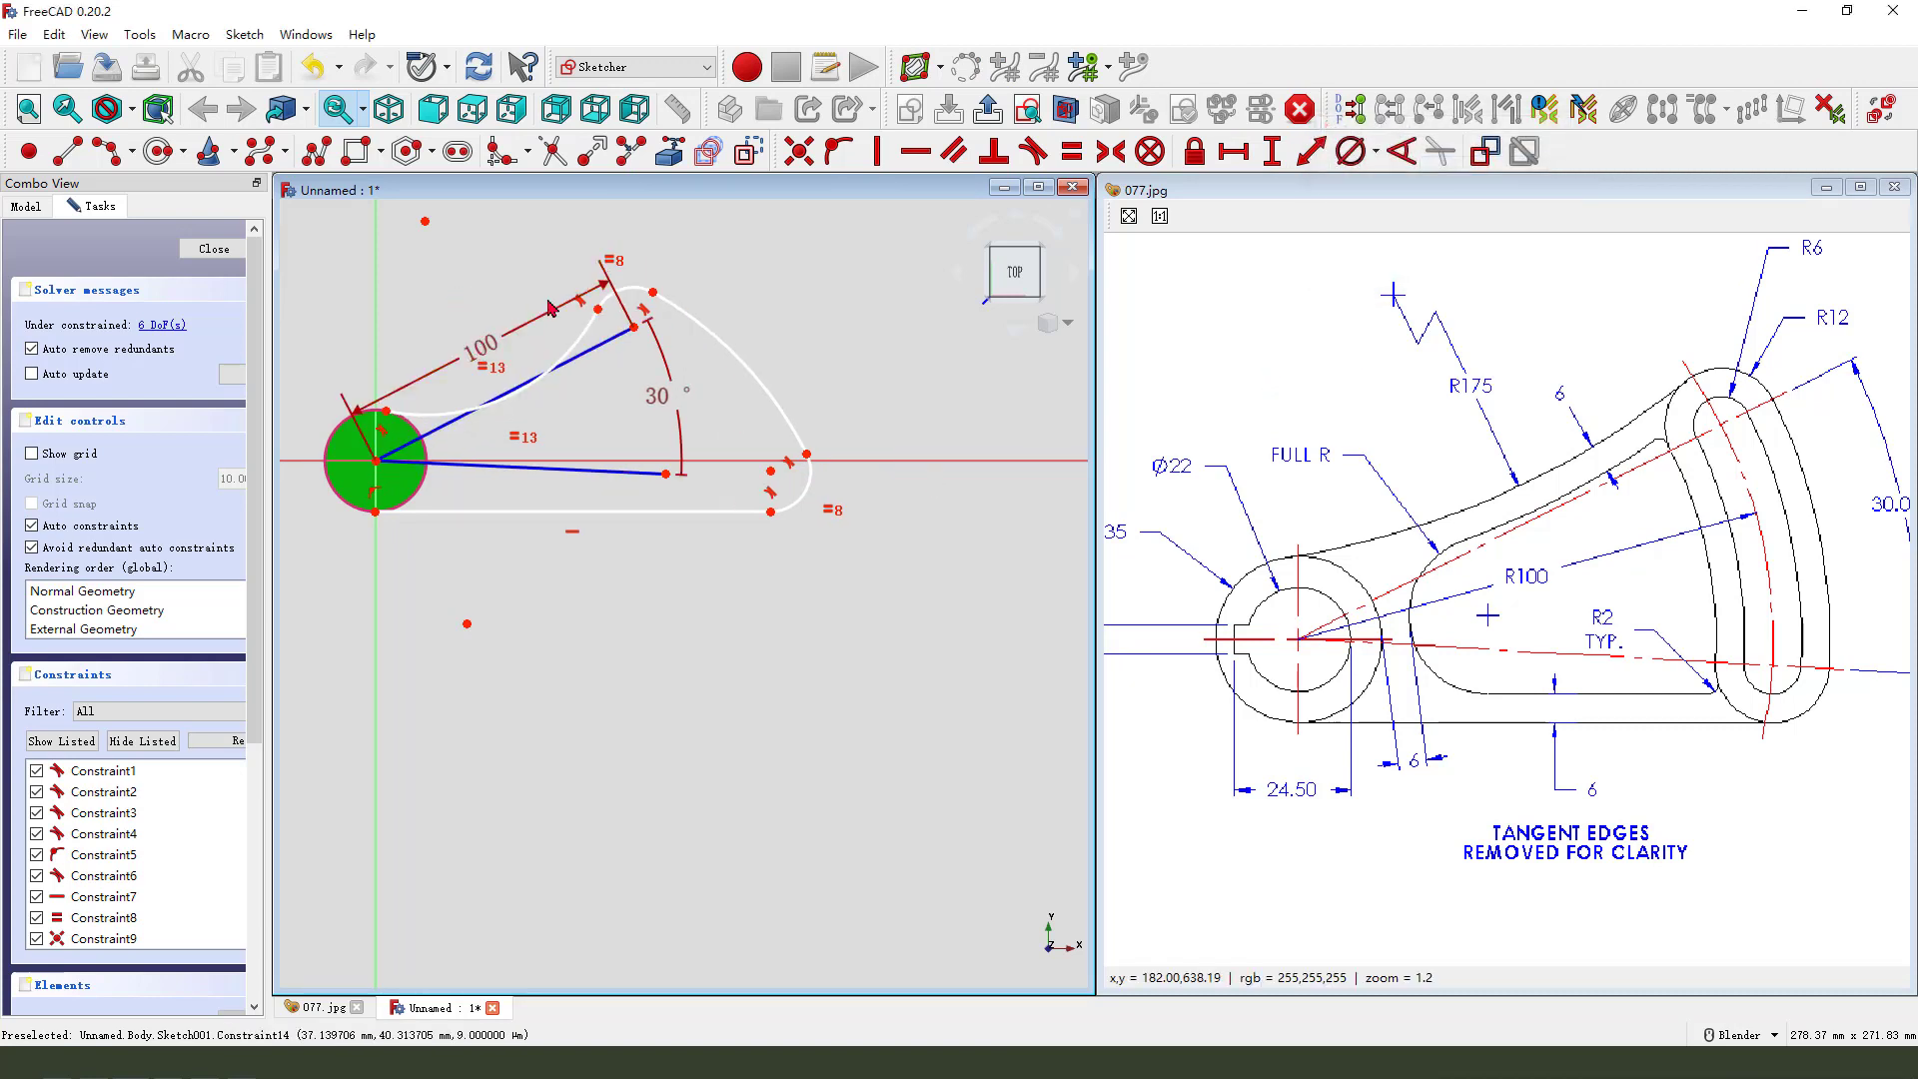
scroll(799, 326, down, 2)
scroll(548, 308, up, 2)
scroll(911, 489, up, 1)
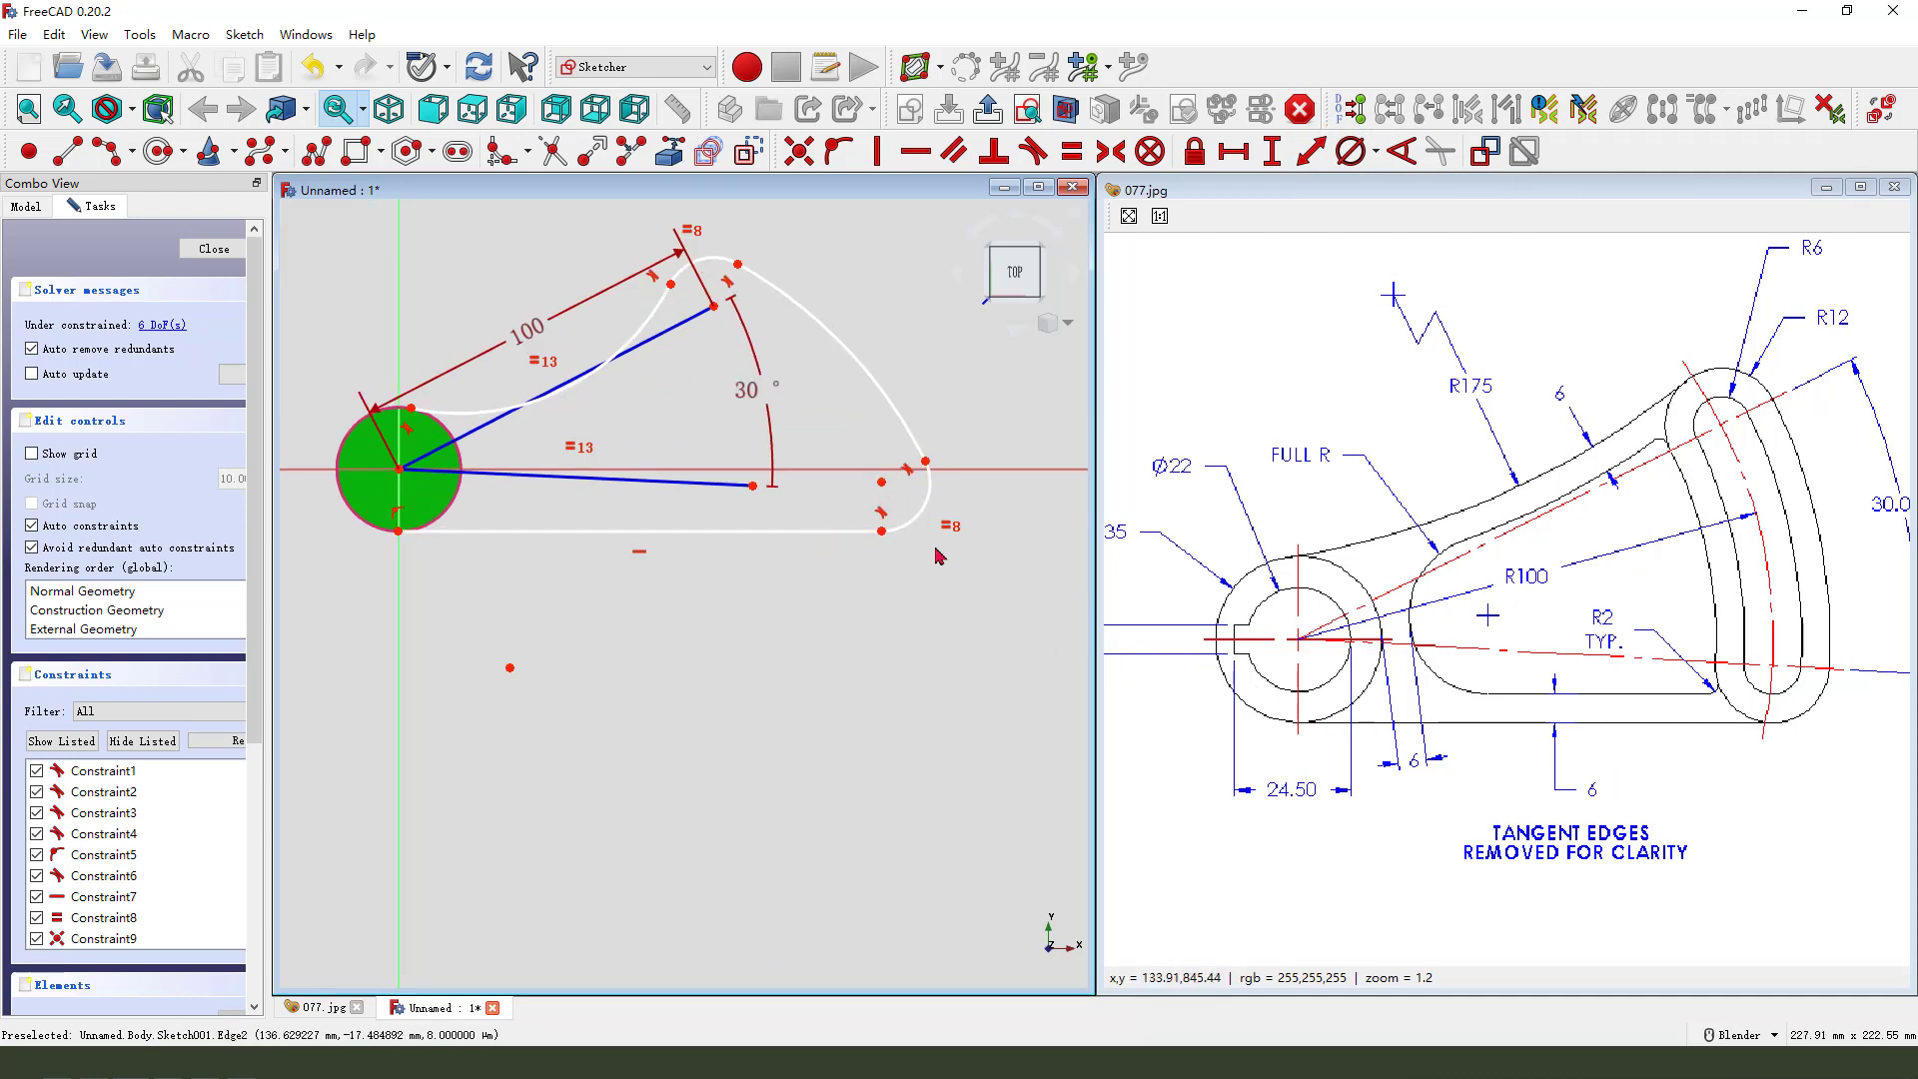
Step: Make the lower line's end coincident with a point on the lower end arc, then drag it into place
click(881, 481)
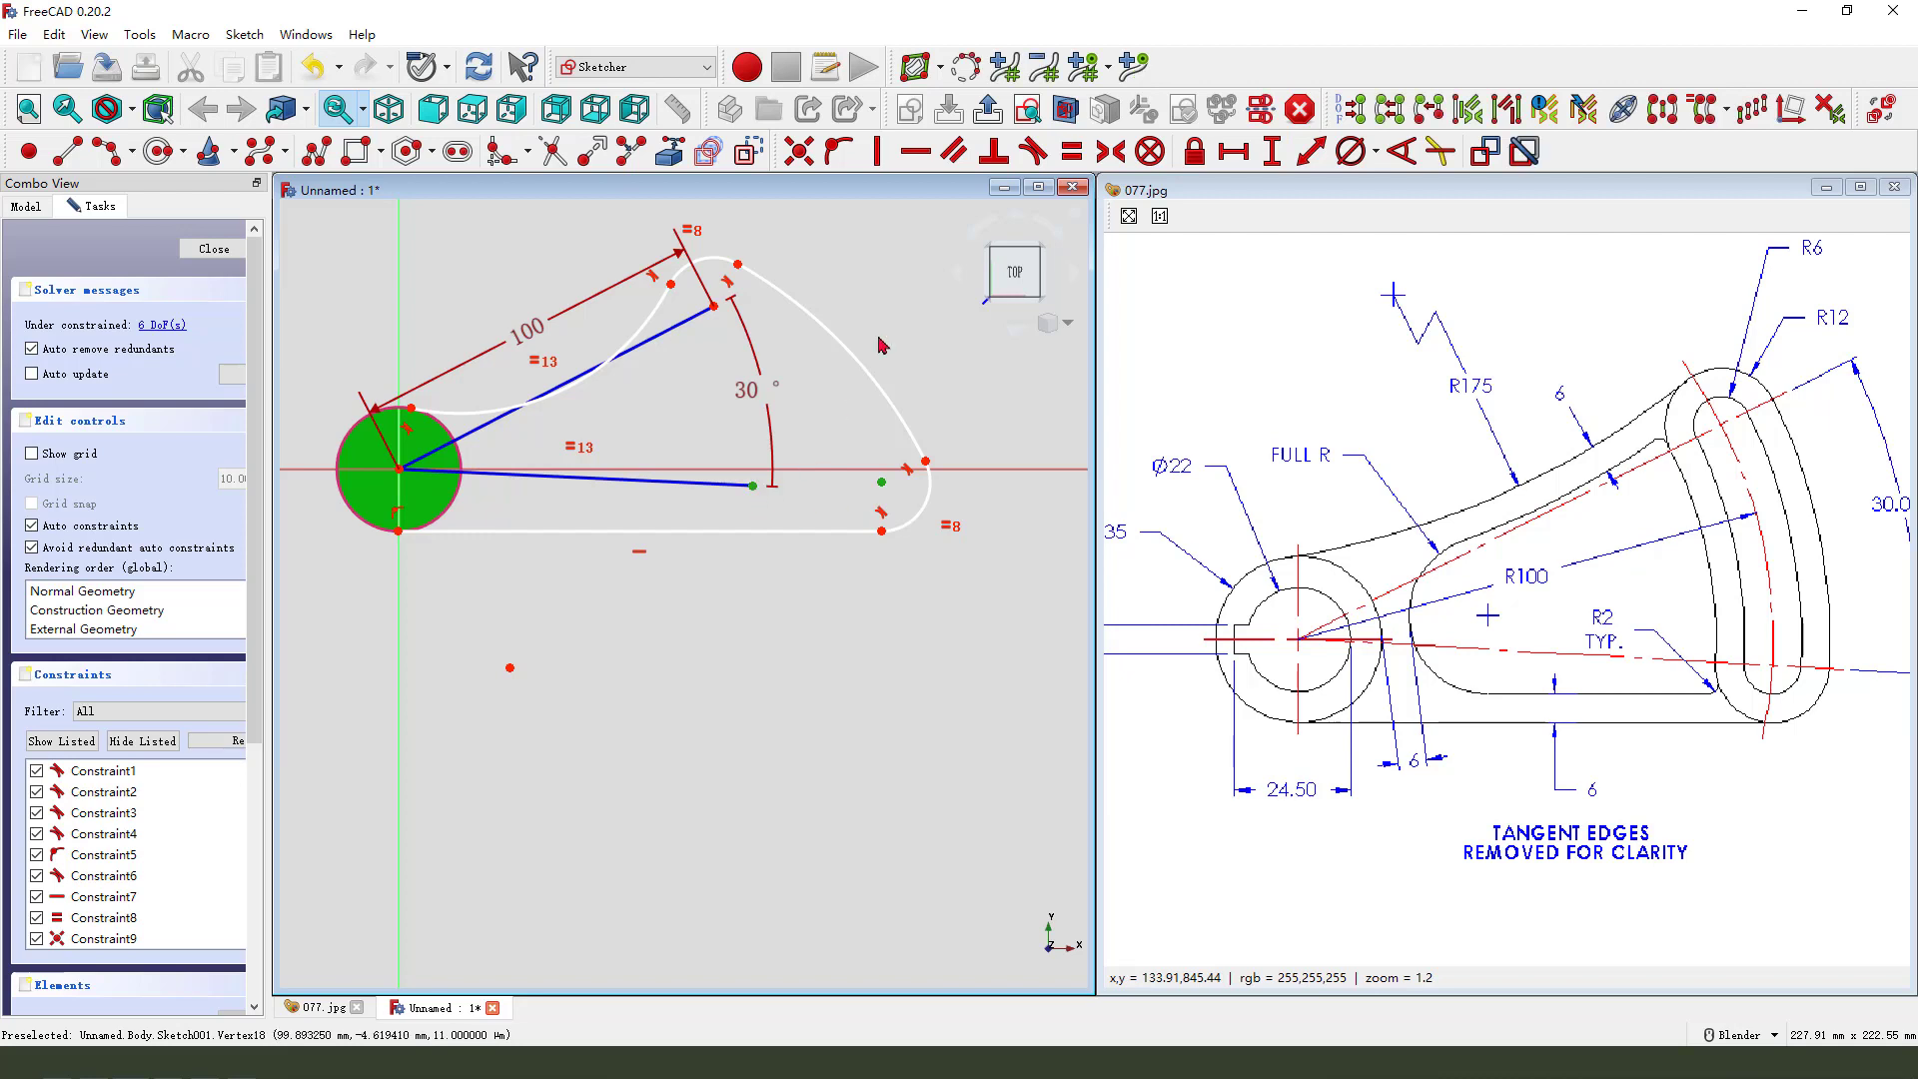
click(799, 152)
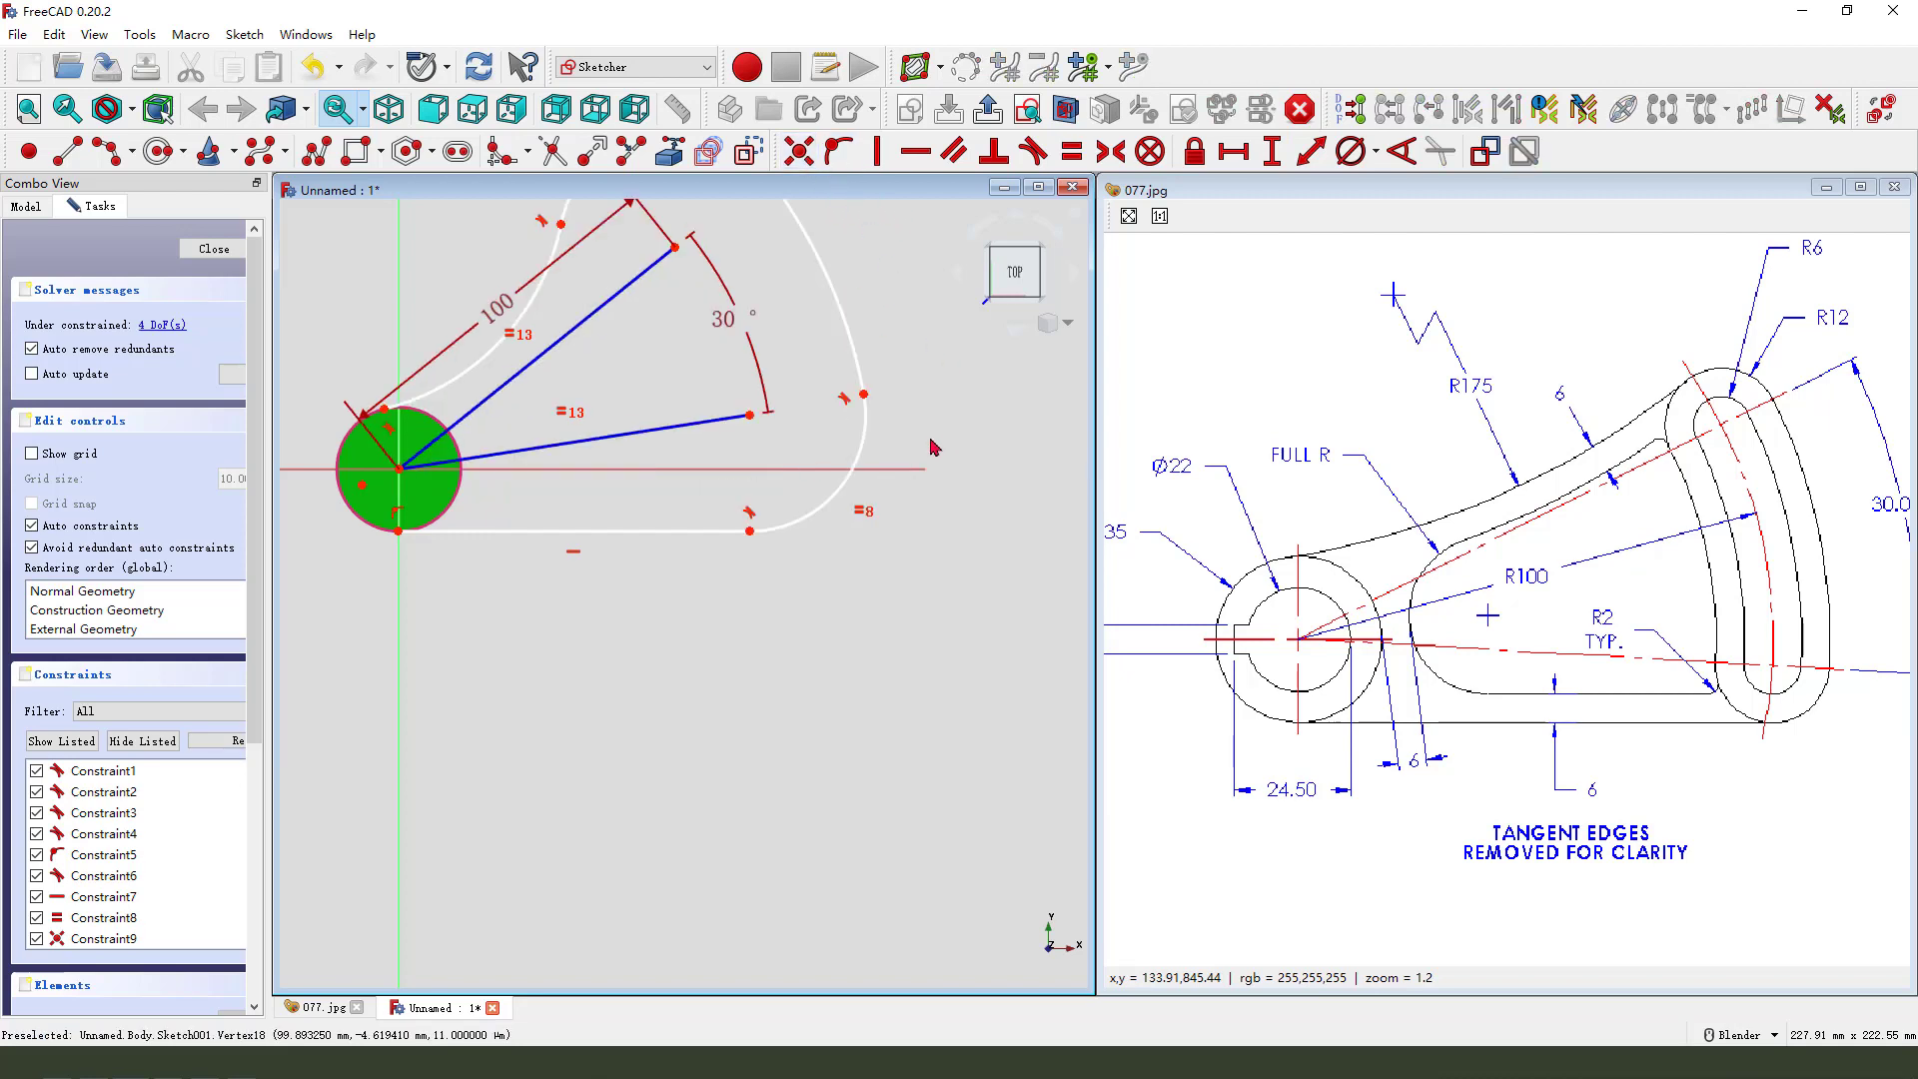
scroll(698, 571, down, 1)
drag(741, 440, 743, 507)
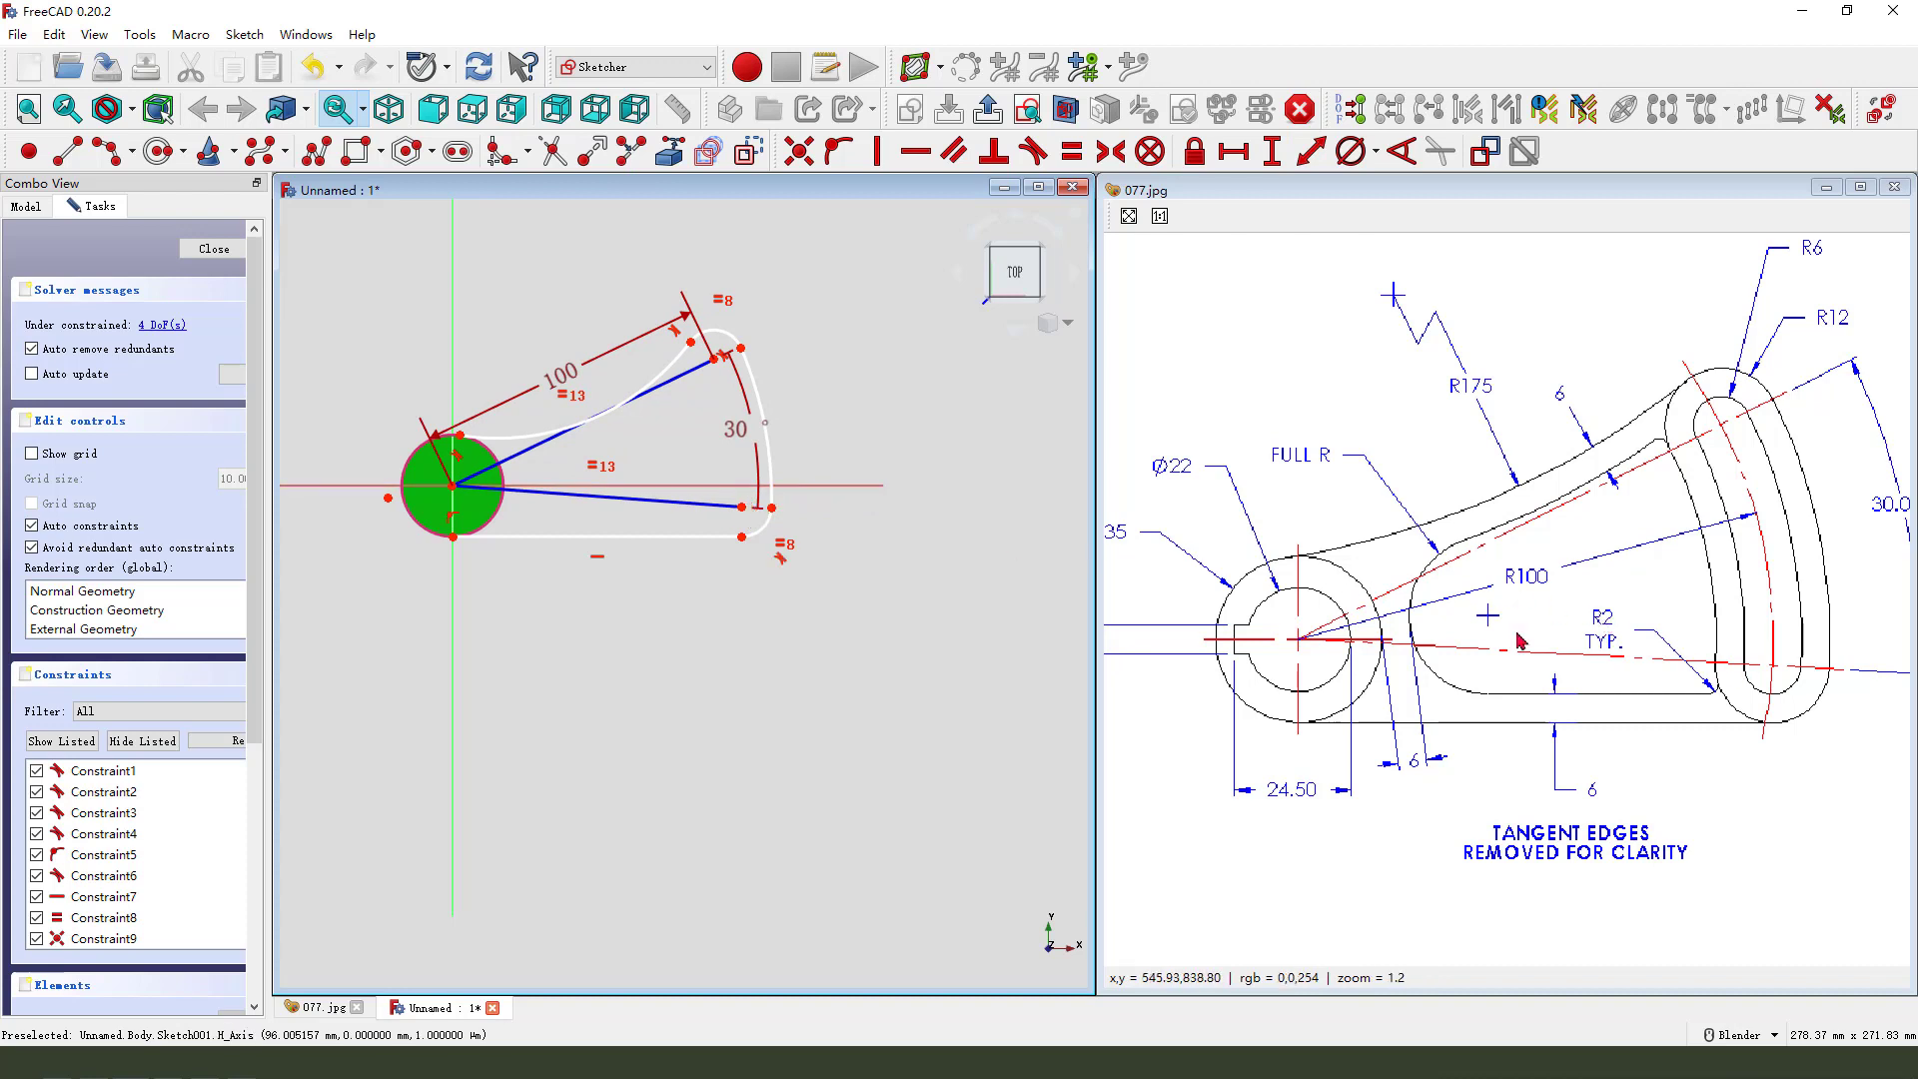
Step: Give the long upper curve an R175 radius and make the selected points coincident
click(648, 392)
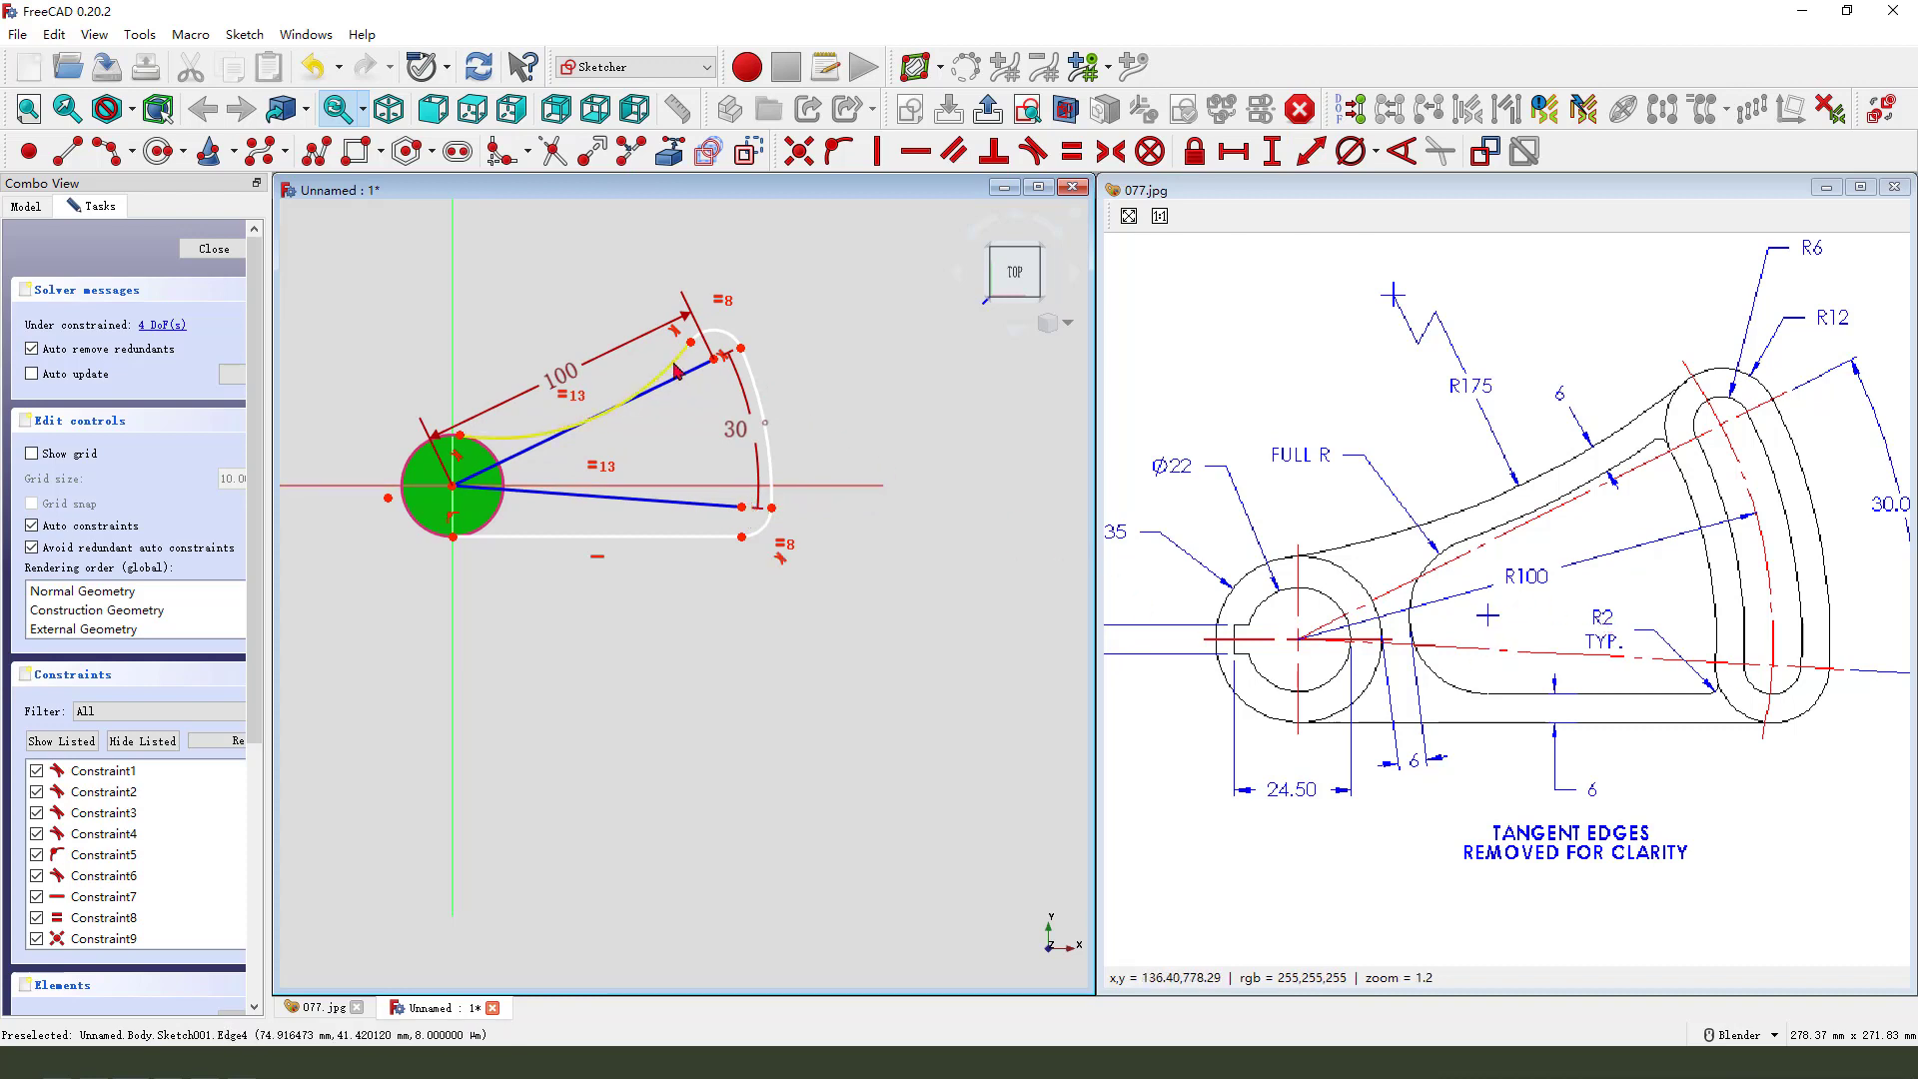
click(1375, 151)
click(1395, 188)
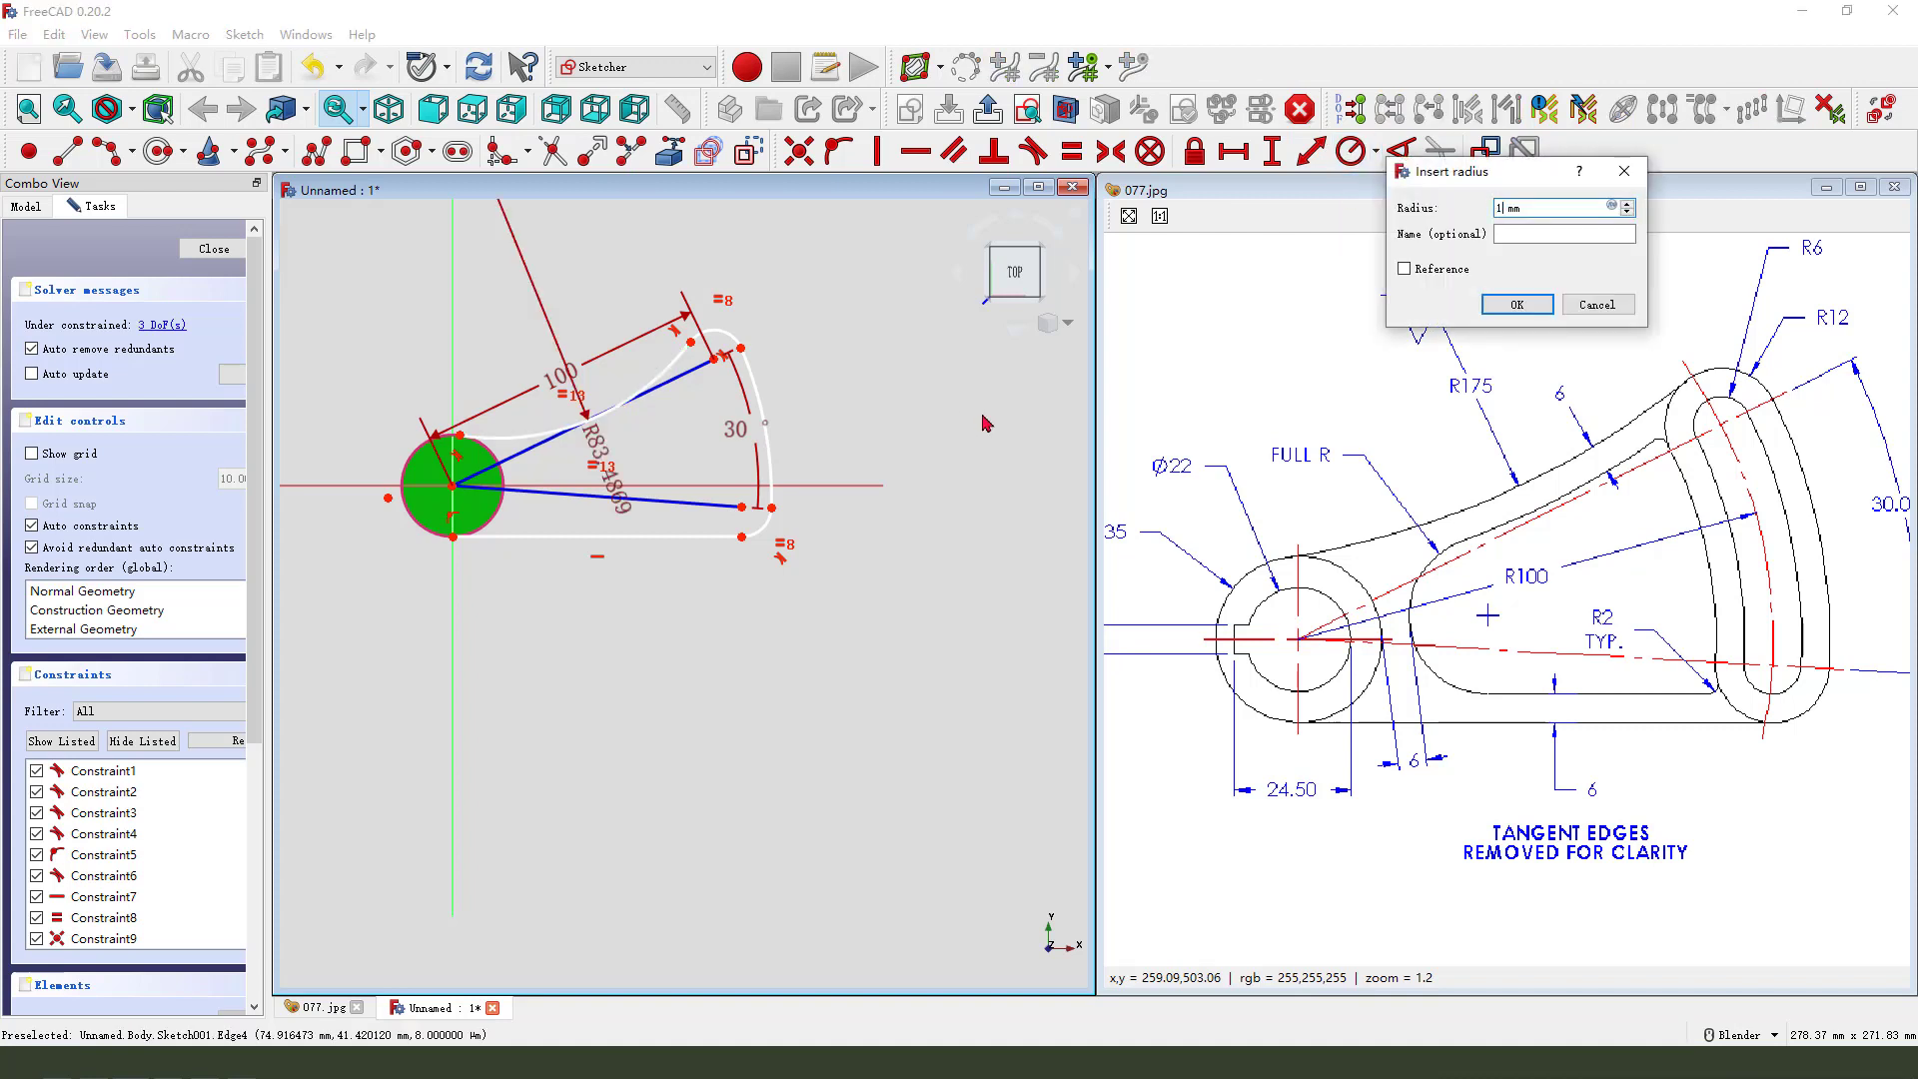
key(Return)
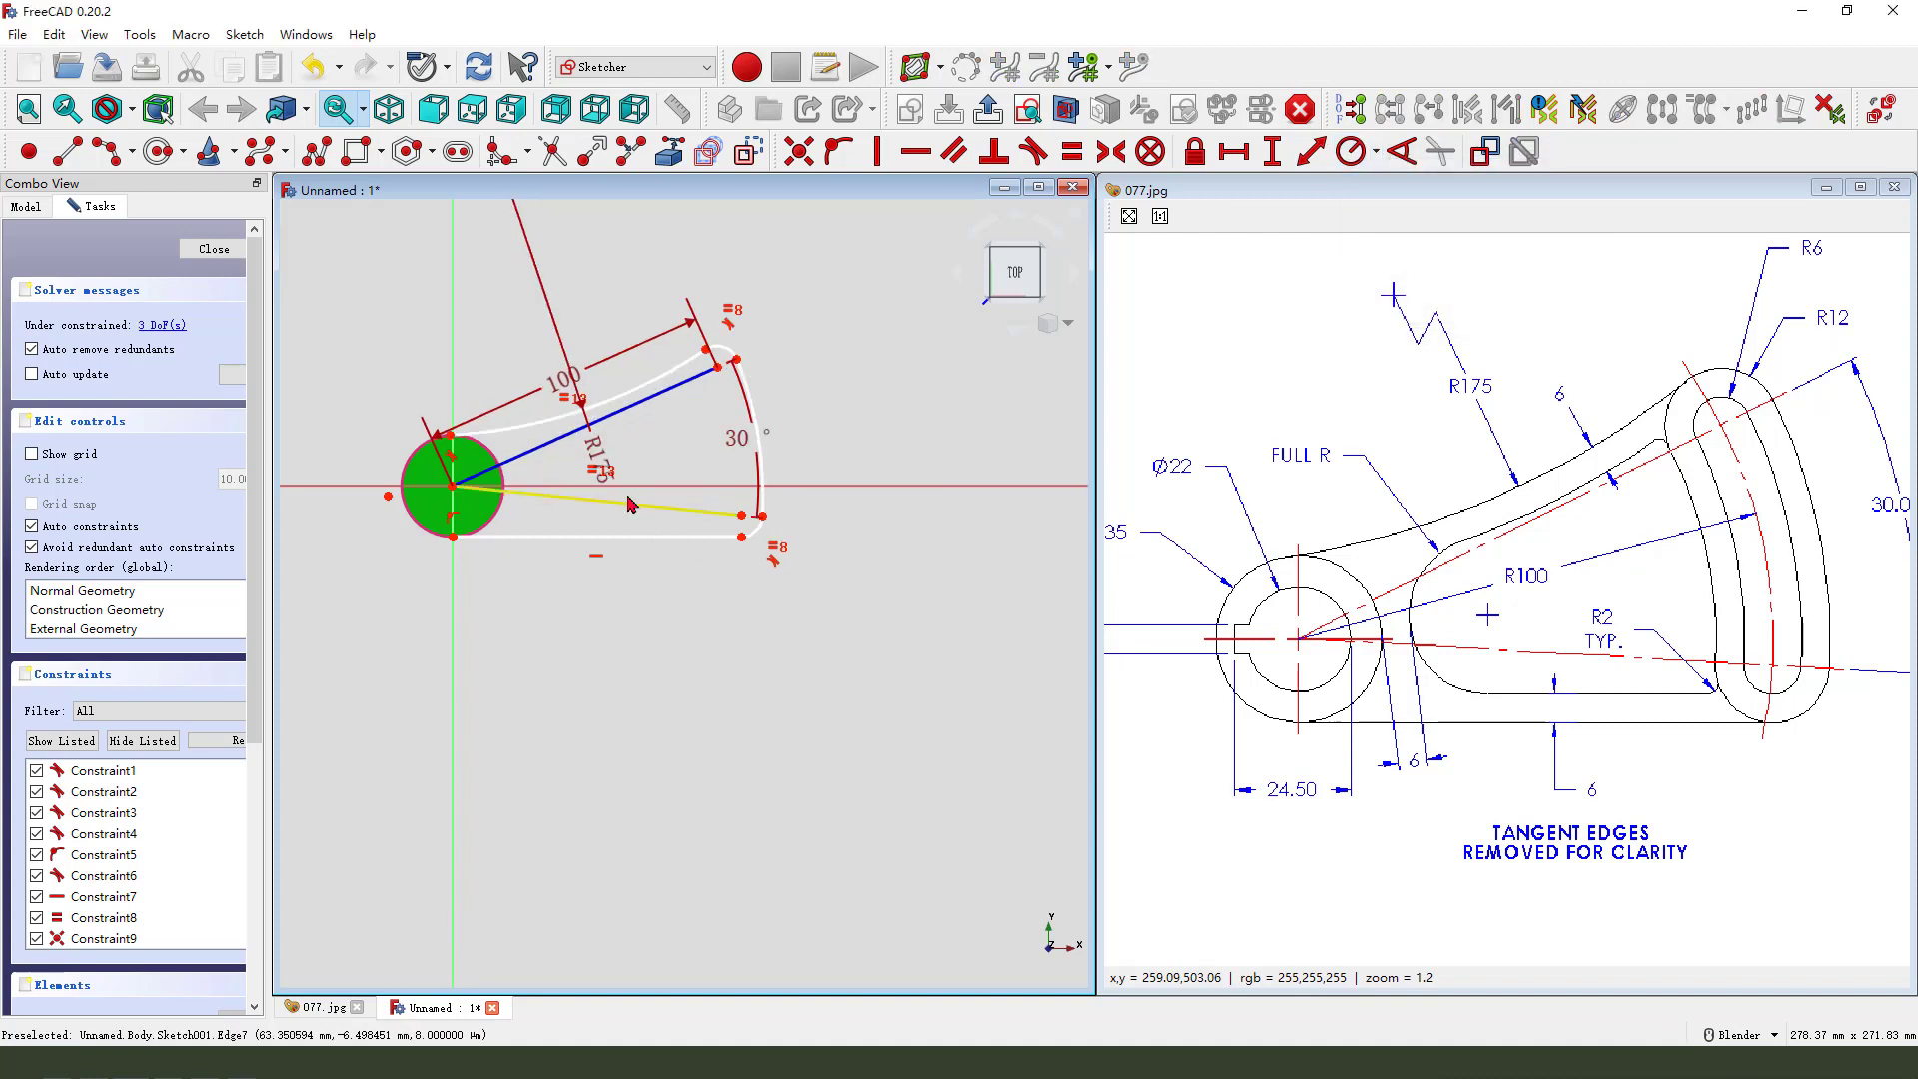
drag(600, 458, 571, 280)
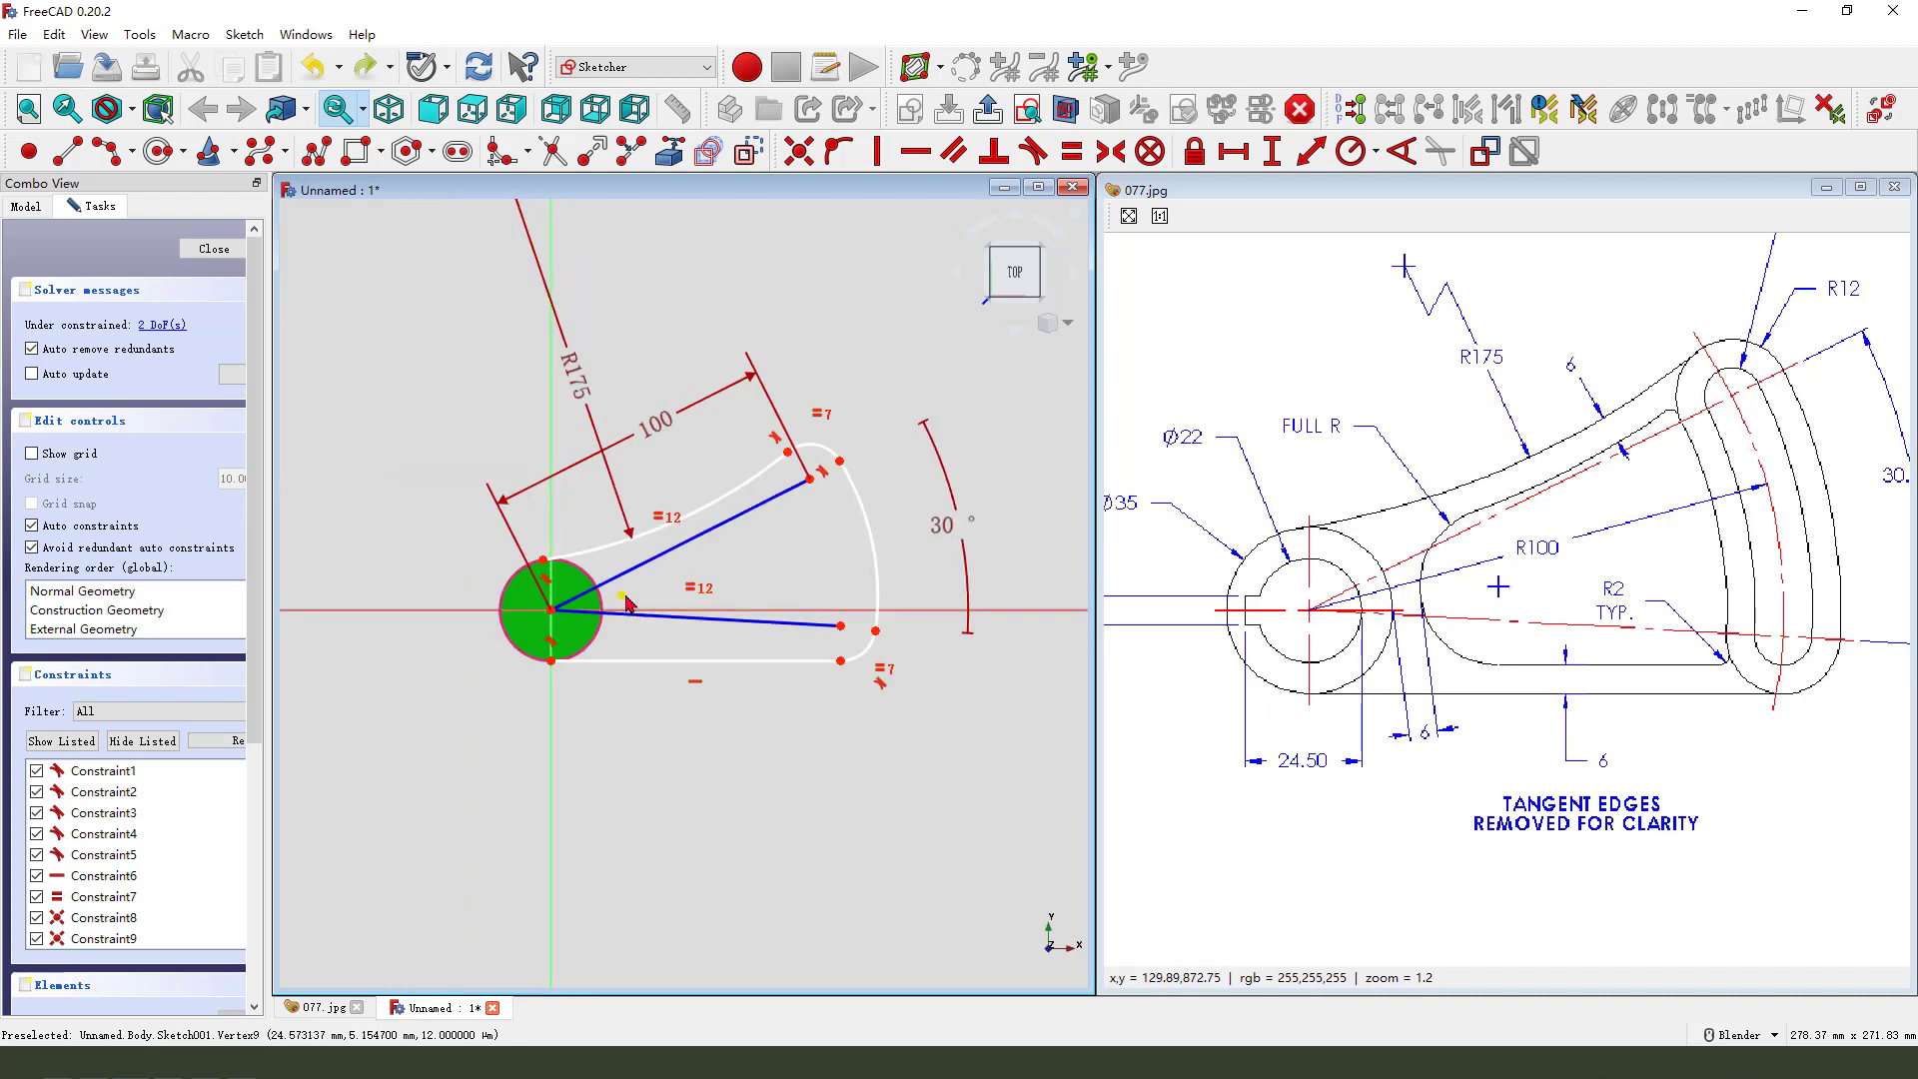
click(622, 594)
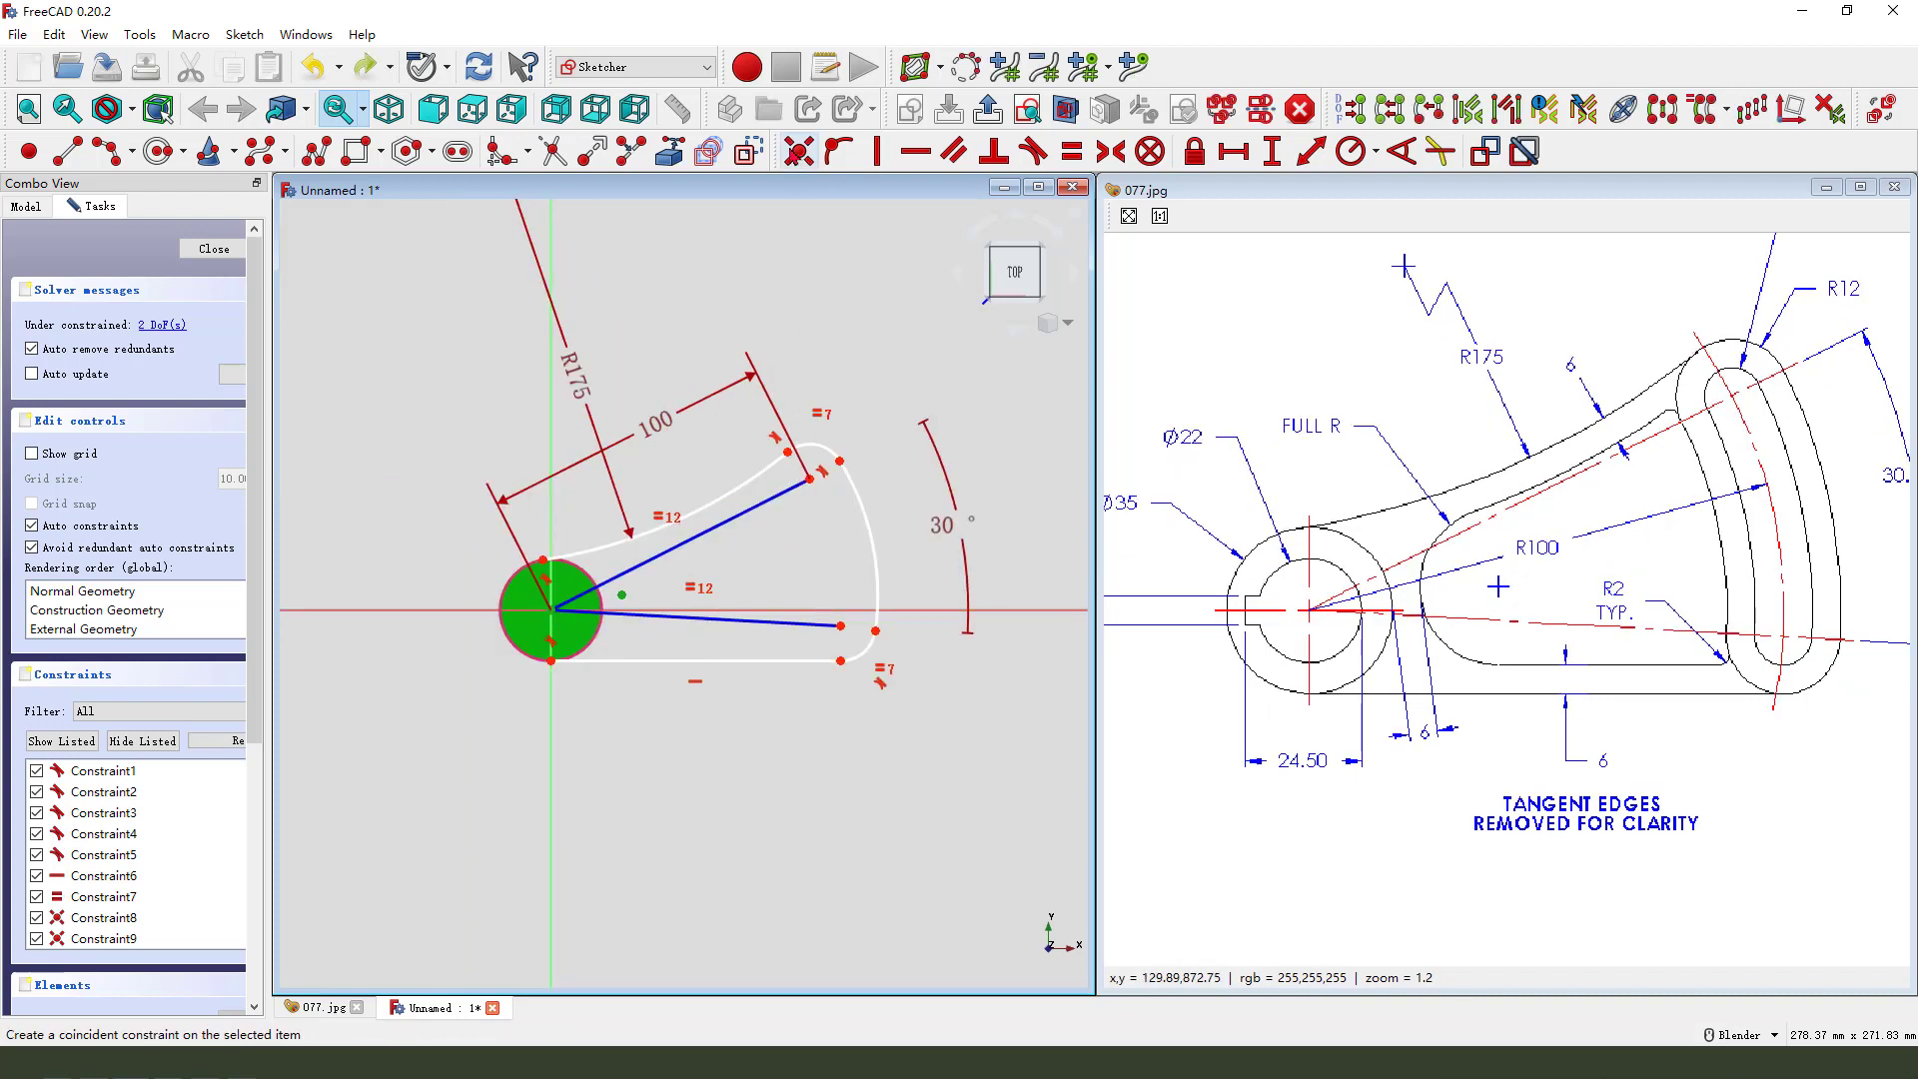
click(798, 151)
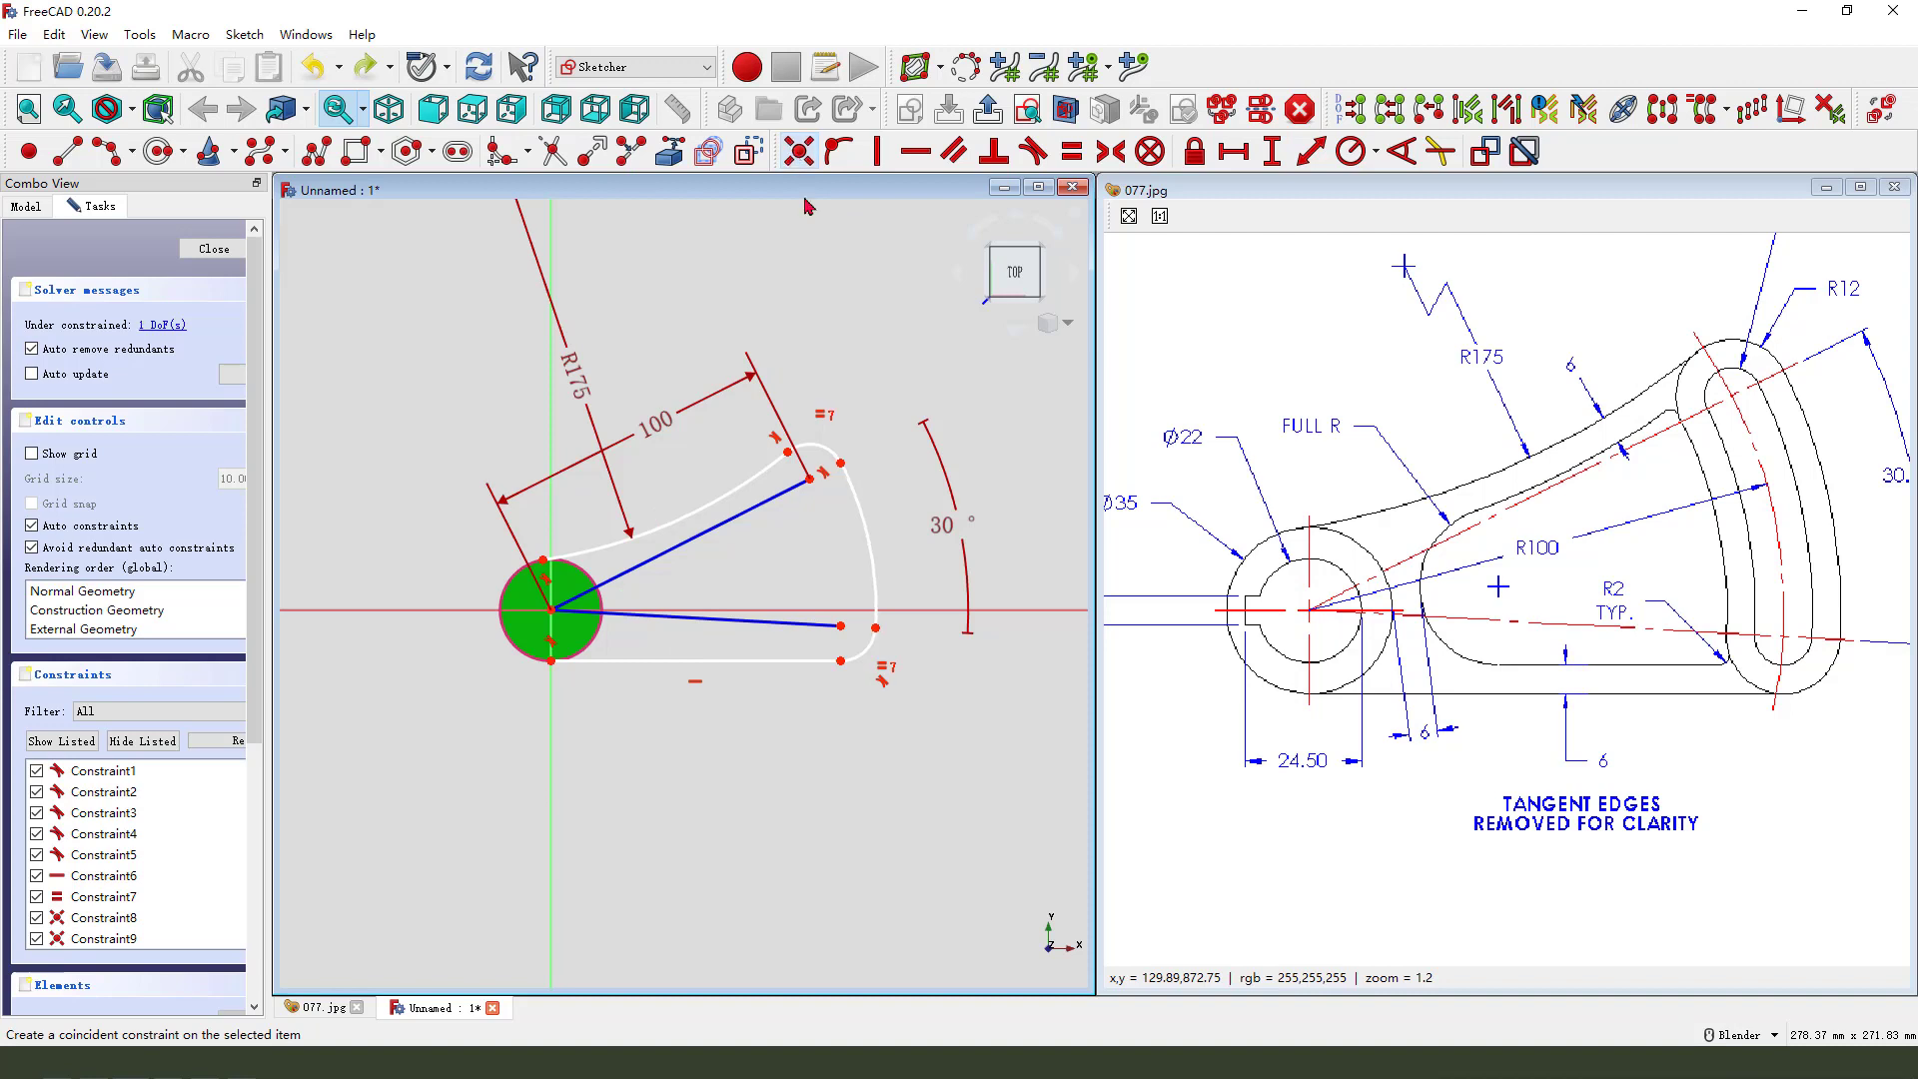
Step: Give the lower-right corner arc a 12 mm radius and move the R12 label down-right
click(869, 660)
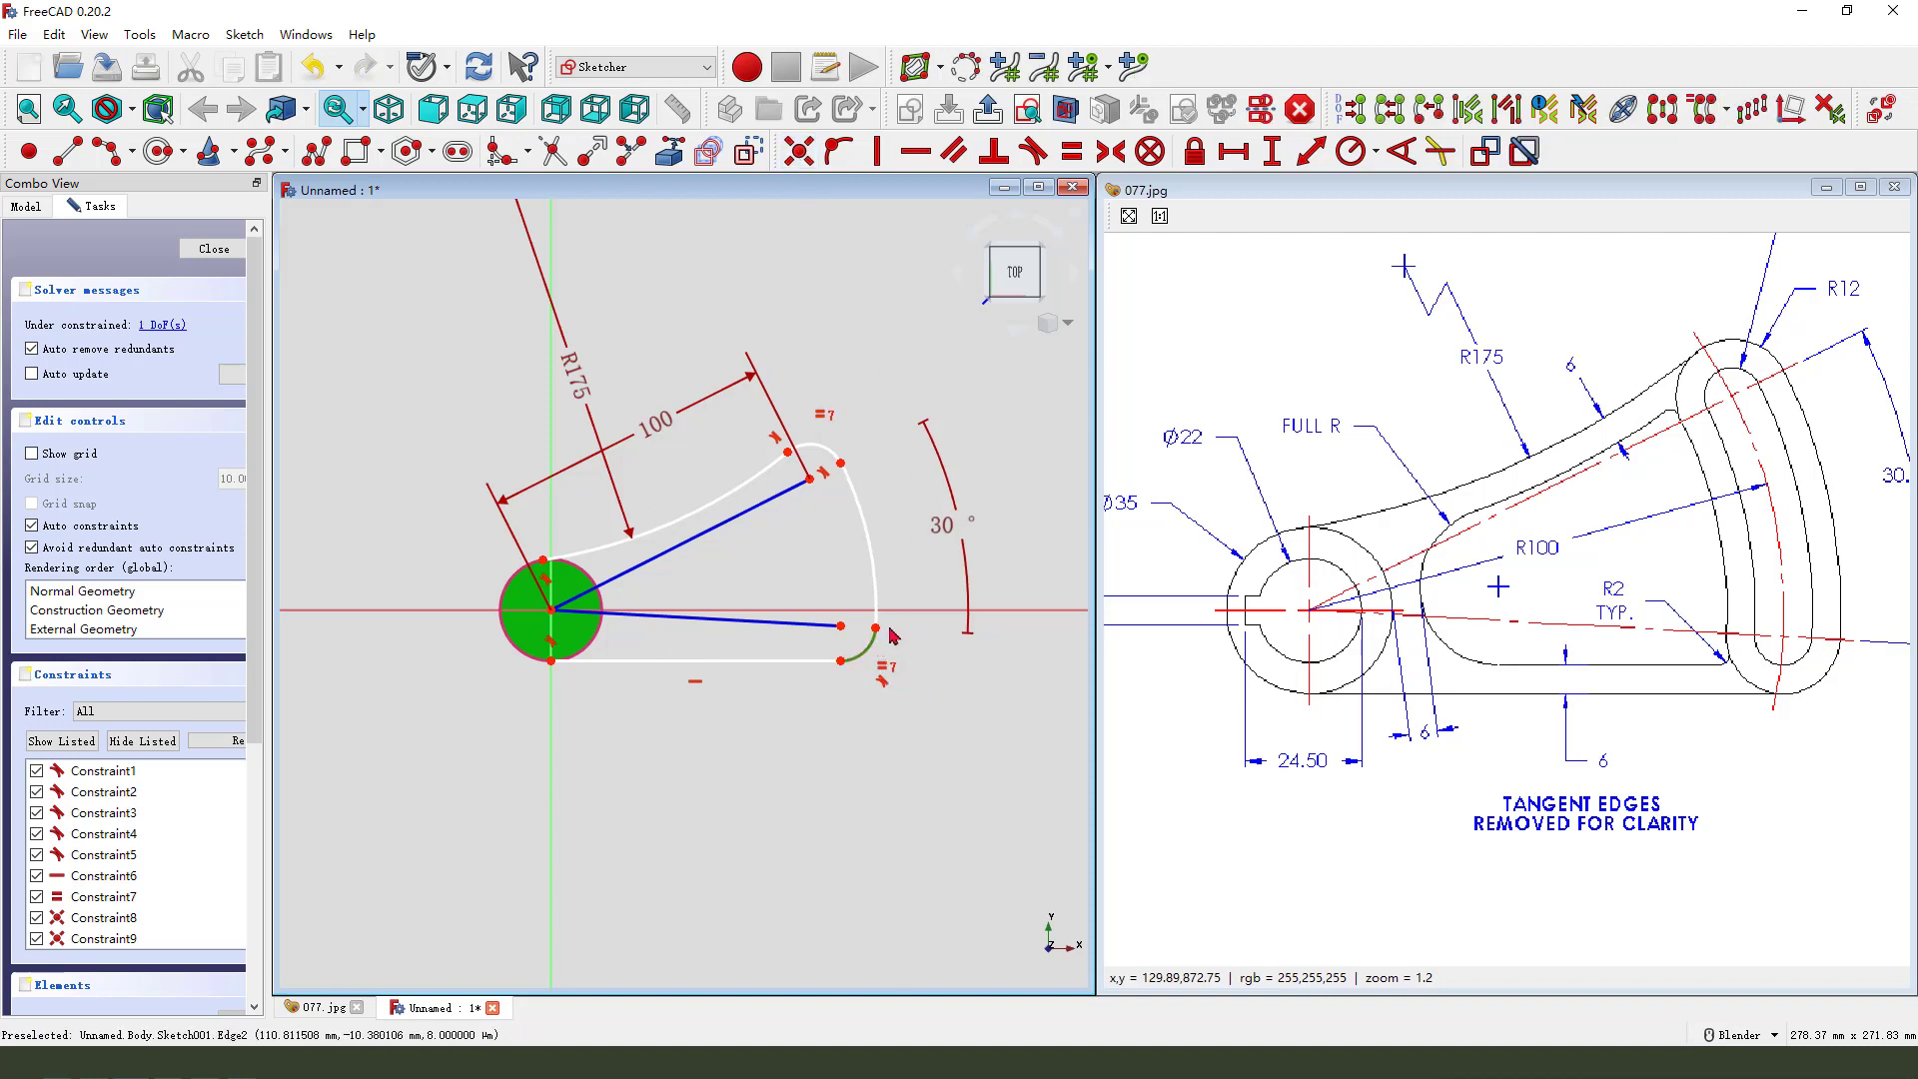
click(1350, 151)
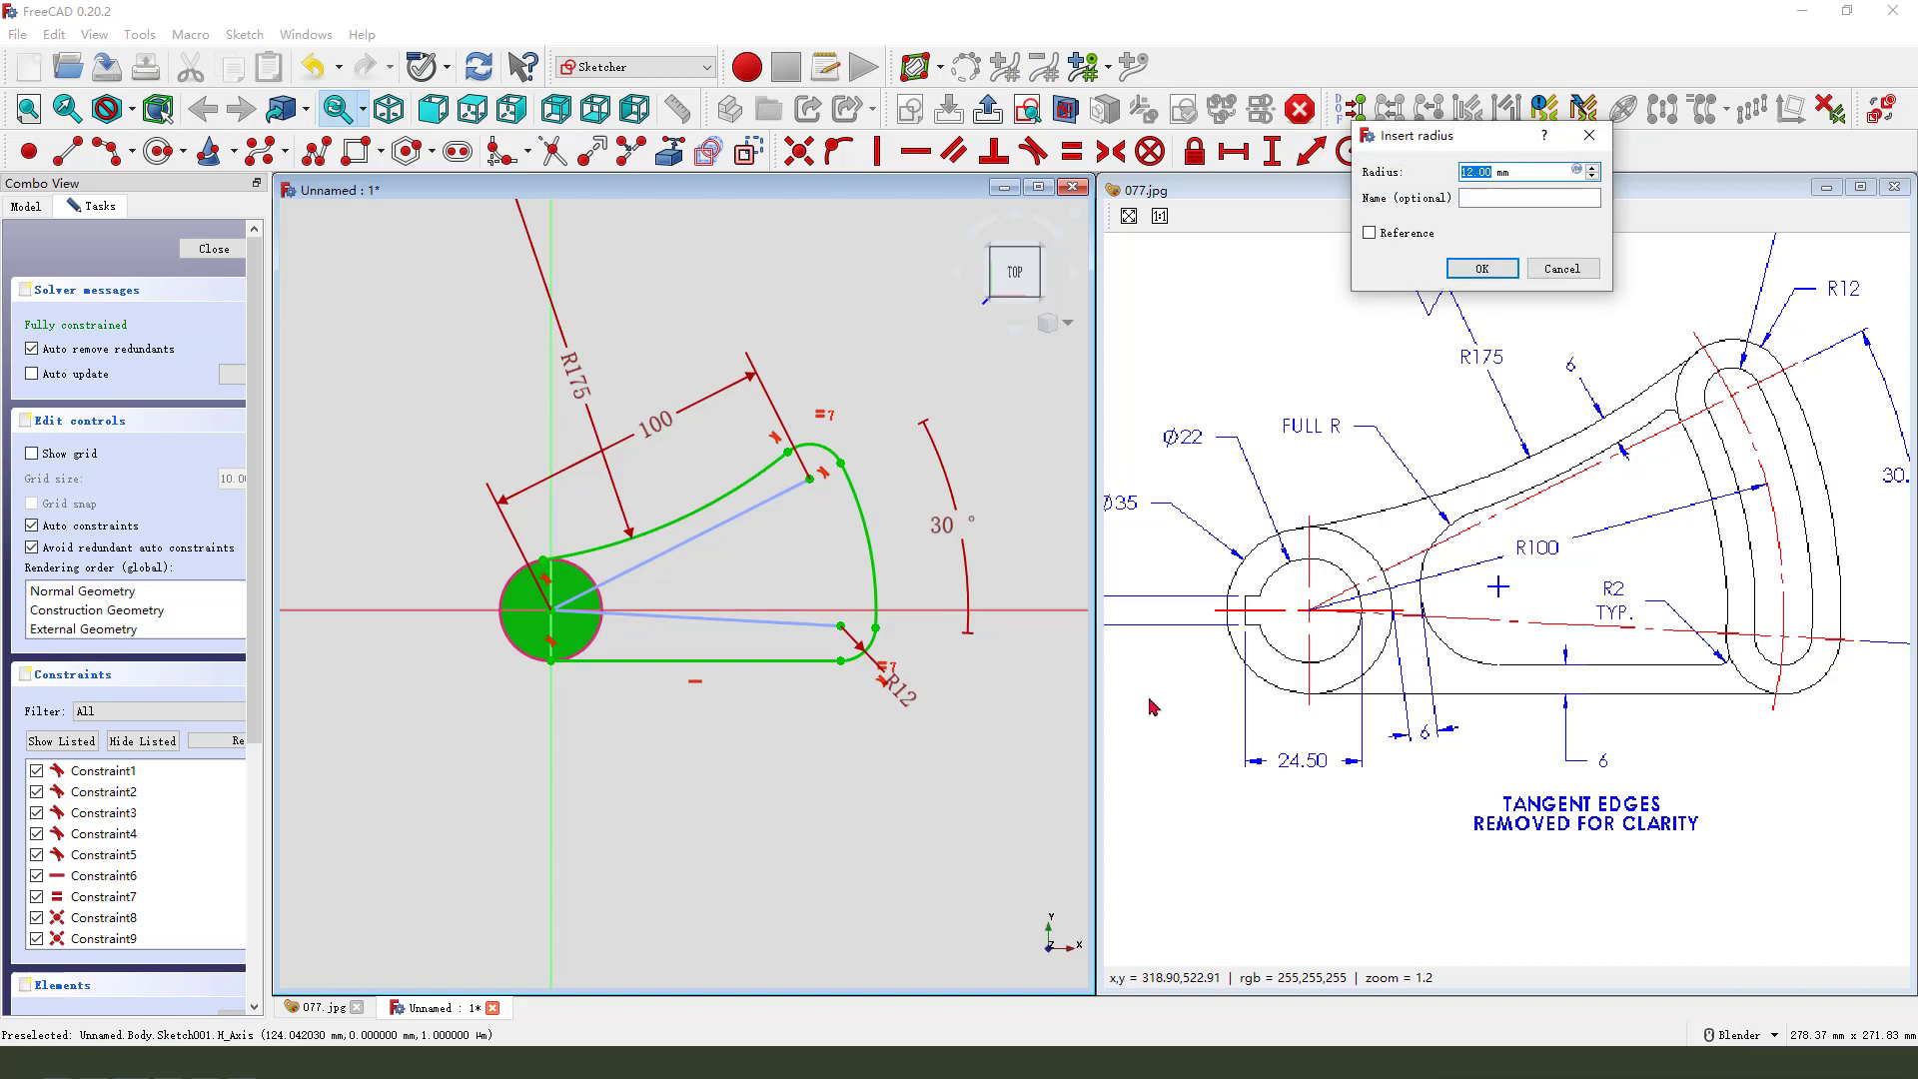
key(Return)
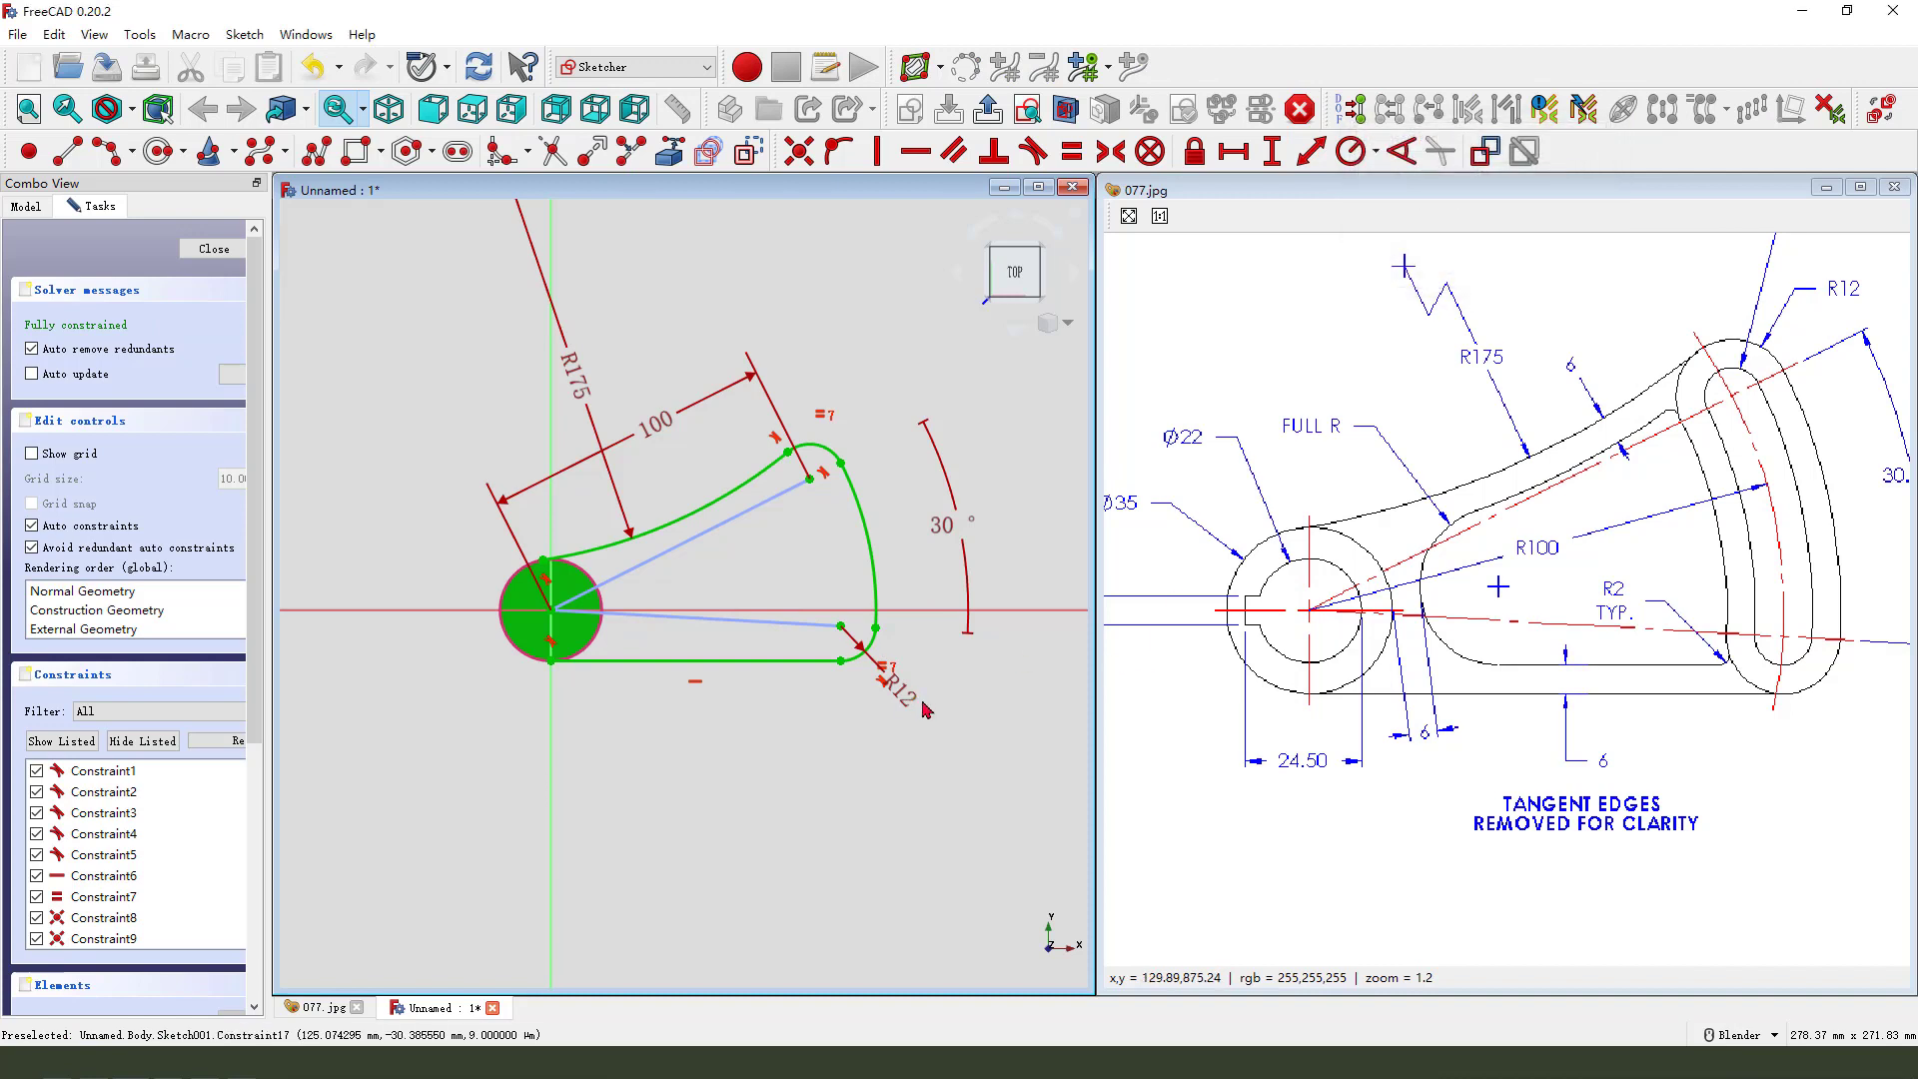
drag(902, 691, 943, 740)
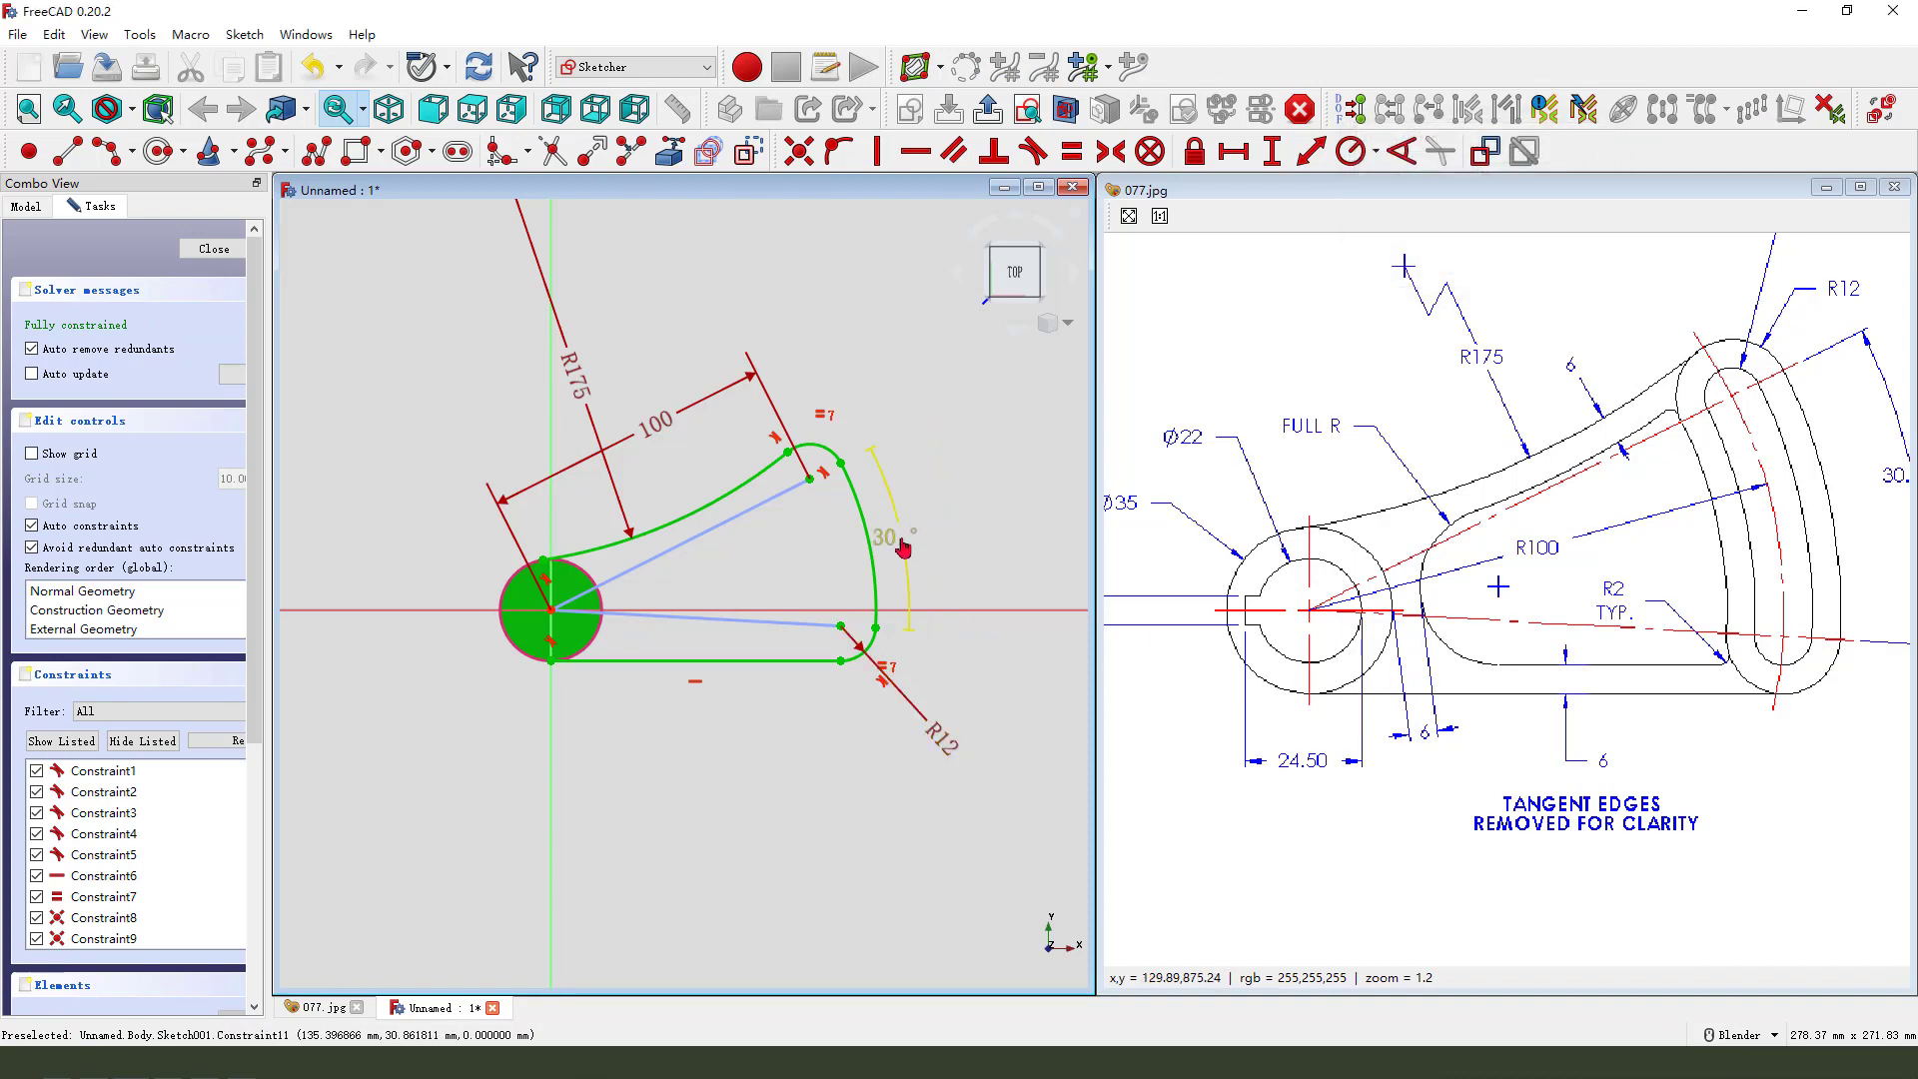
Step: Move the 30° label left and trace the slot outline on the reference drawing
drag(944, 526, 911, 534)
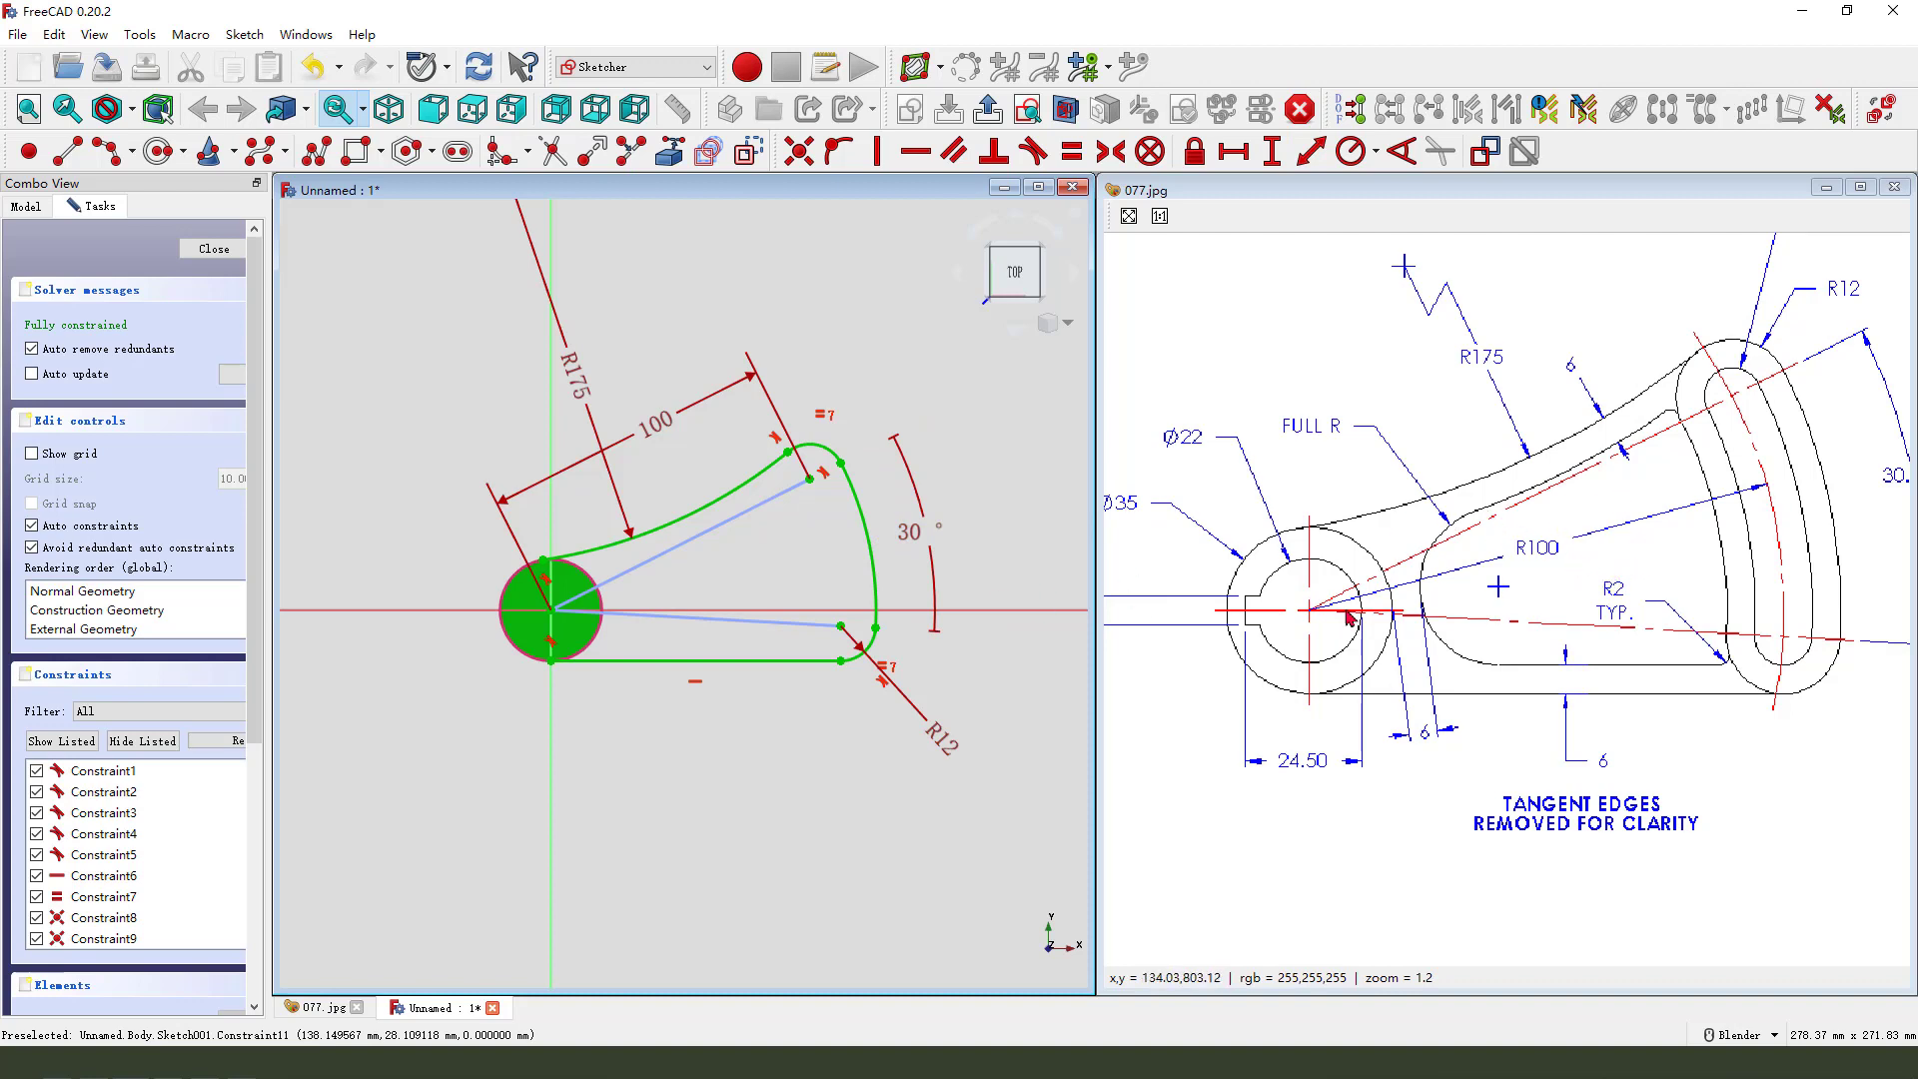
key(ctrl+2)
mouse_move(1519, 494)
mouse_down()
mouse_move(1687, 414)
mouse_move(1768, 654)
mouse_move(1498, 694)
mouse_move(1525, 508)
mouse_up()
mouse_move(1568, 480)
mouse_down()
mouse_move(1599, 569)
mouse_move(1607, 533)
mouse_up()
key(Escape)
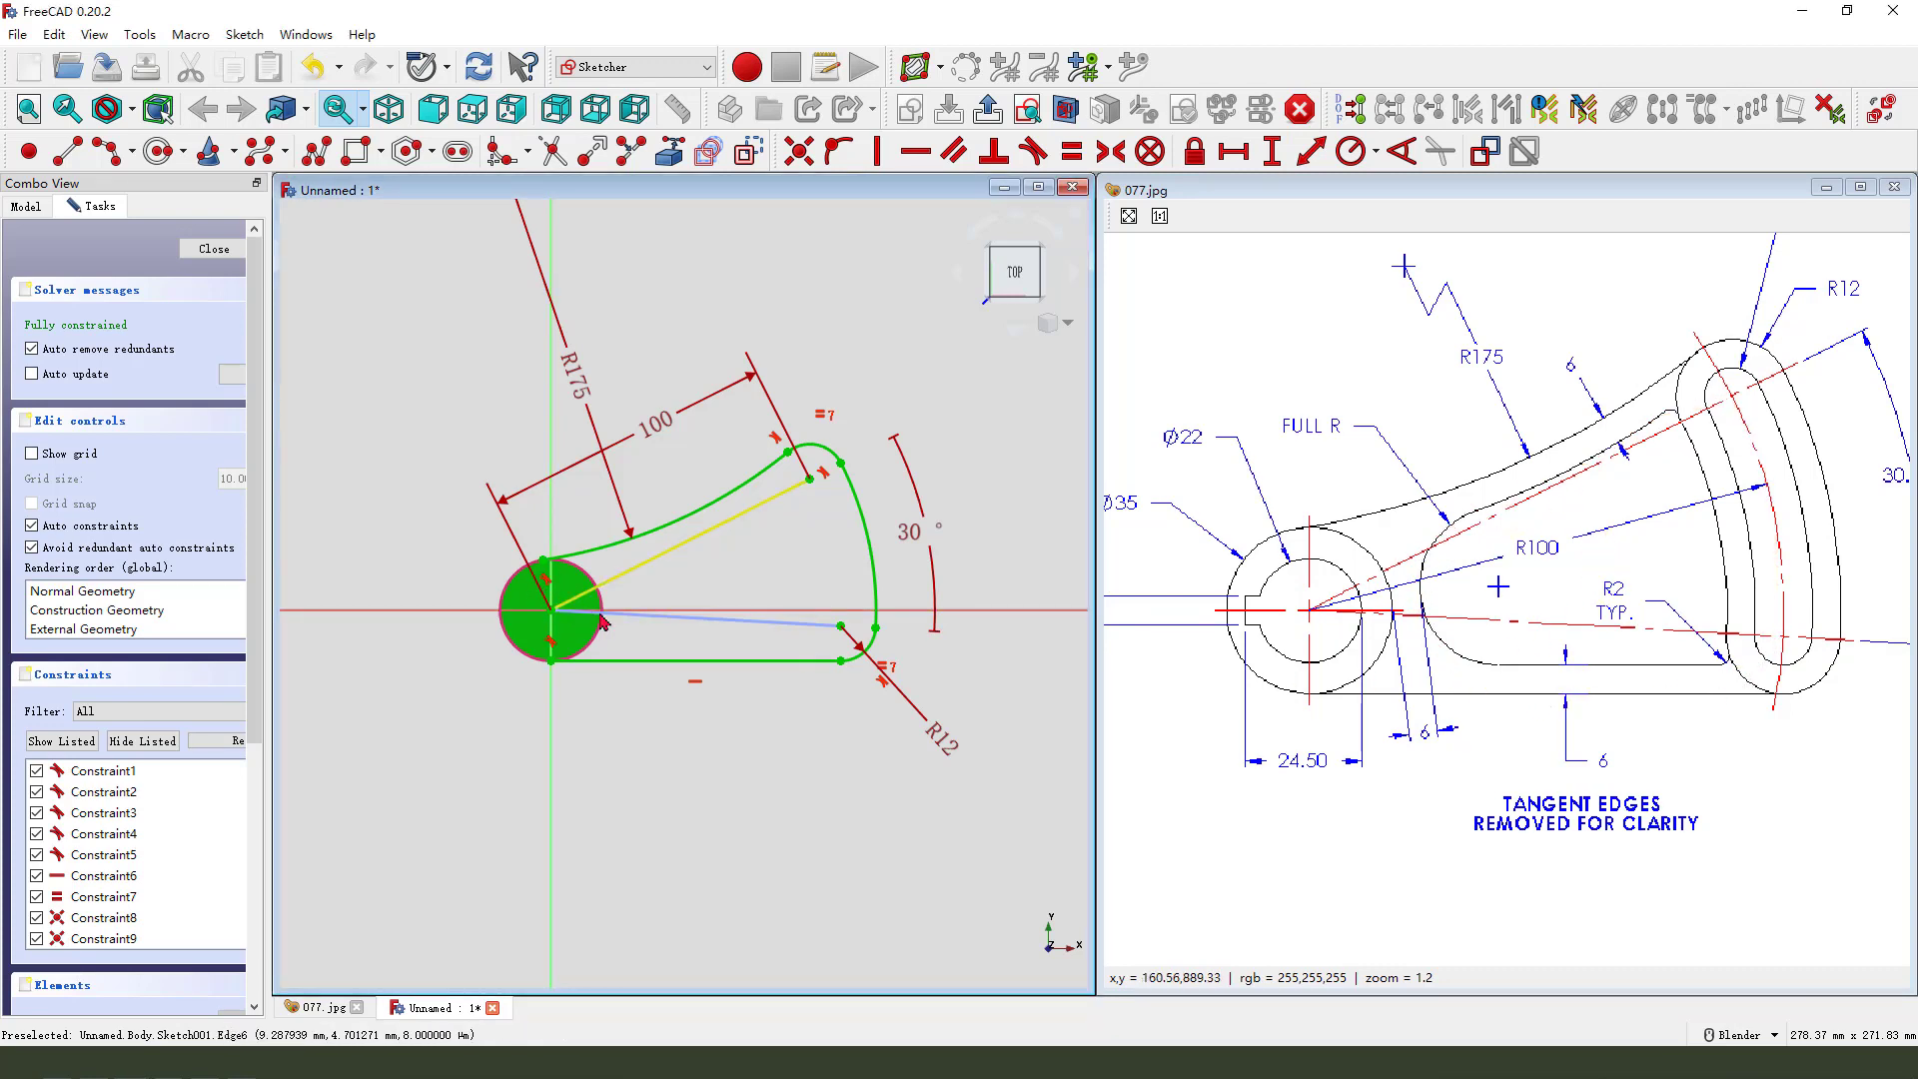
Step: Pick the centre-point arc tool and zoom out
scroll(676, 613, up, 1)
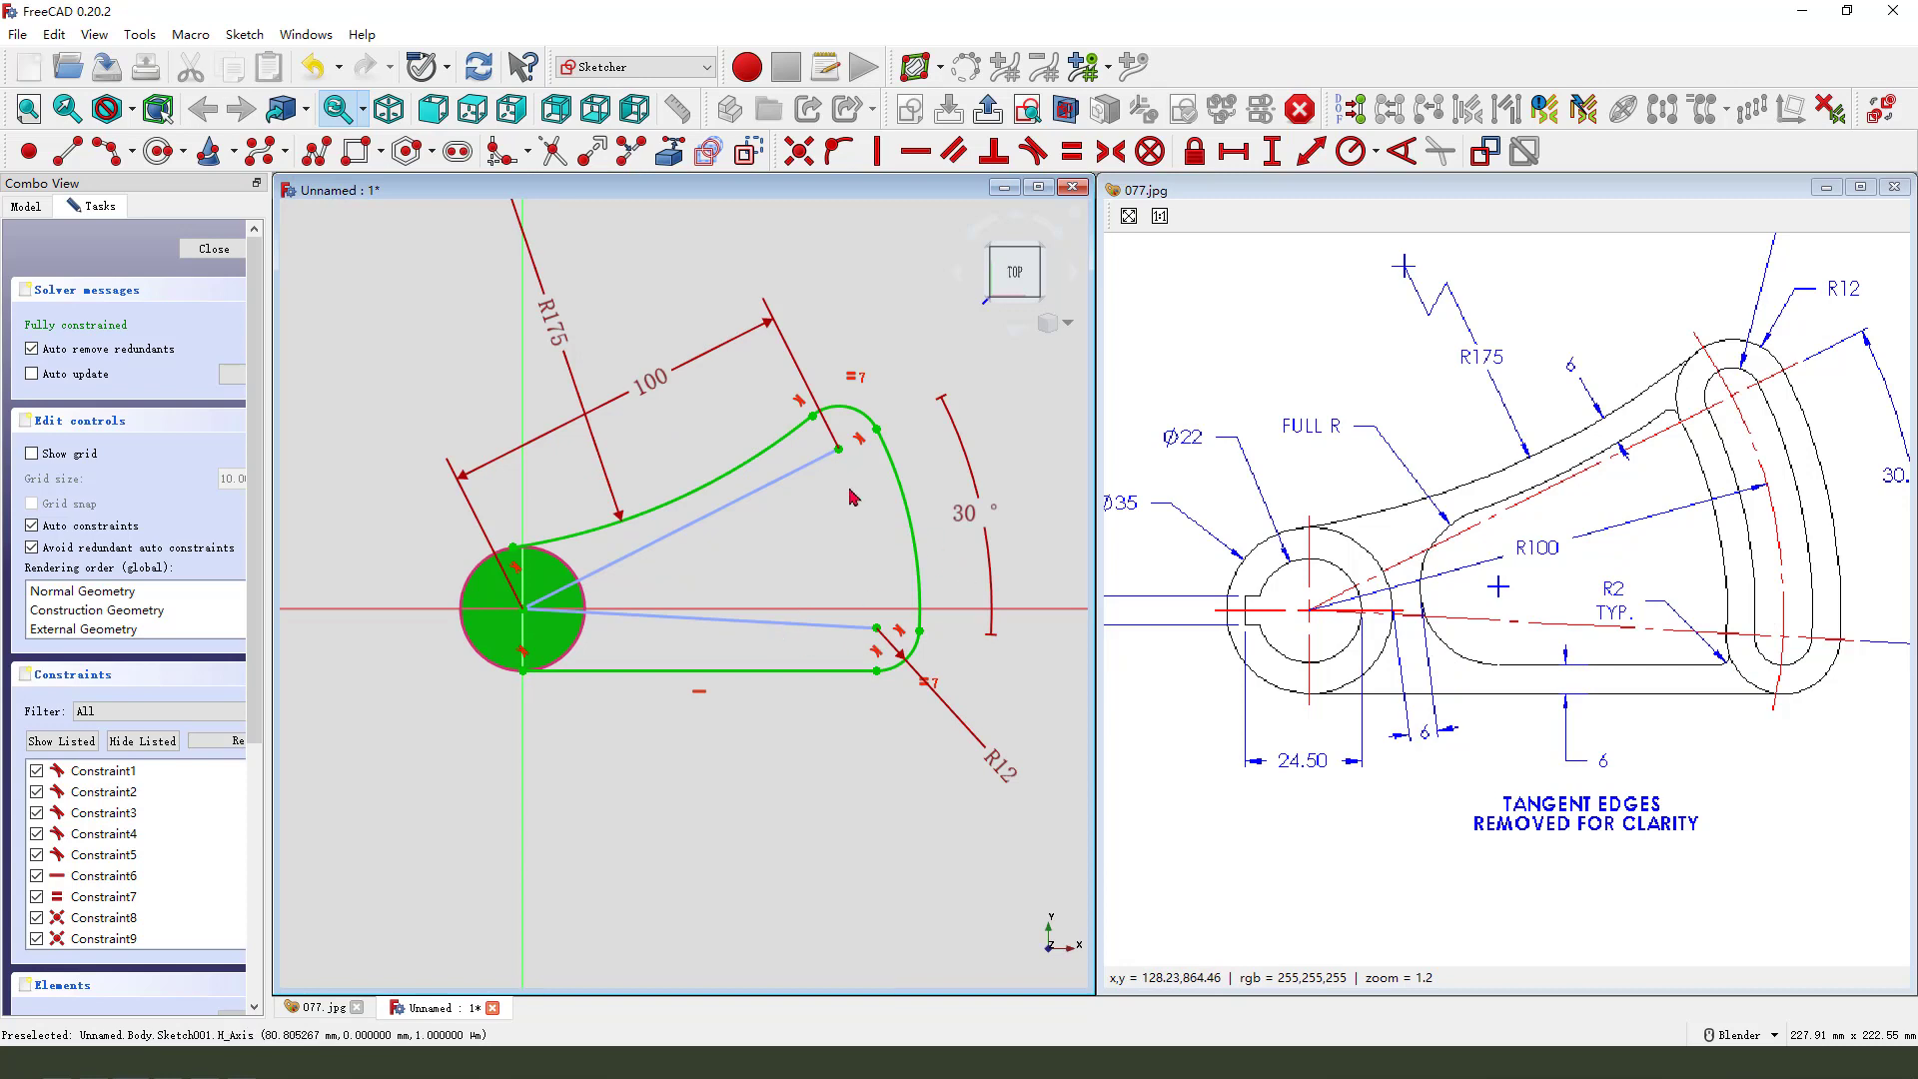
click(118, 155)
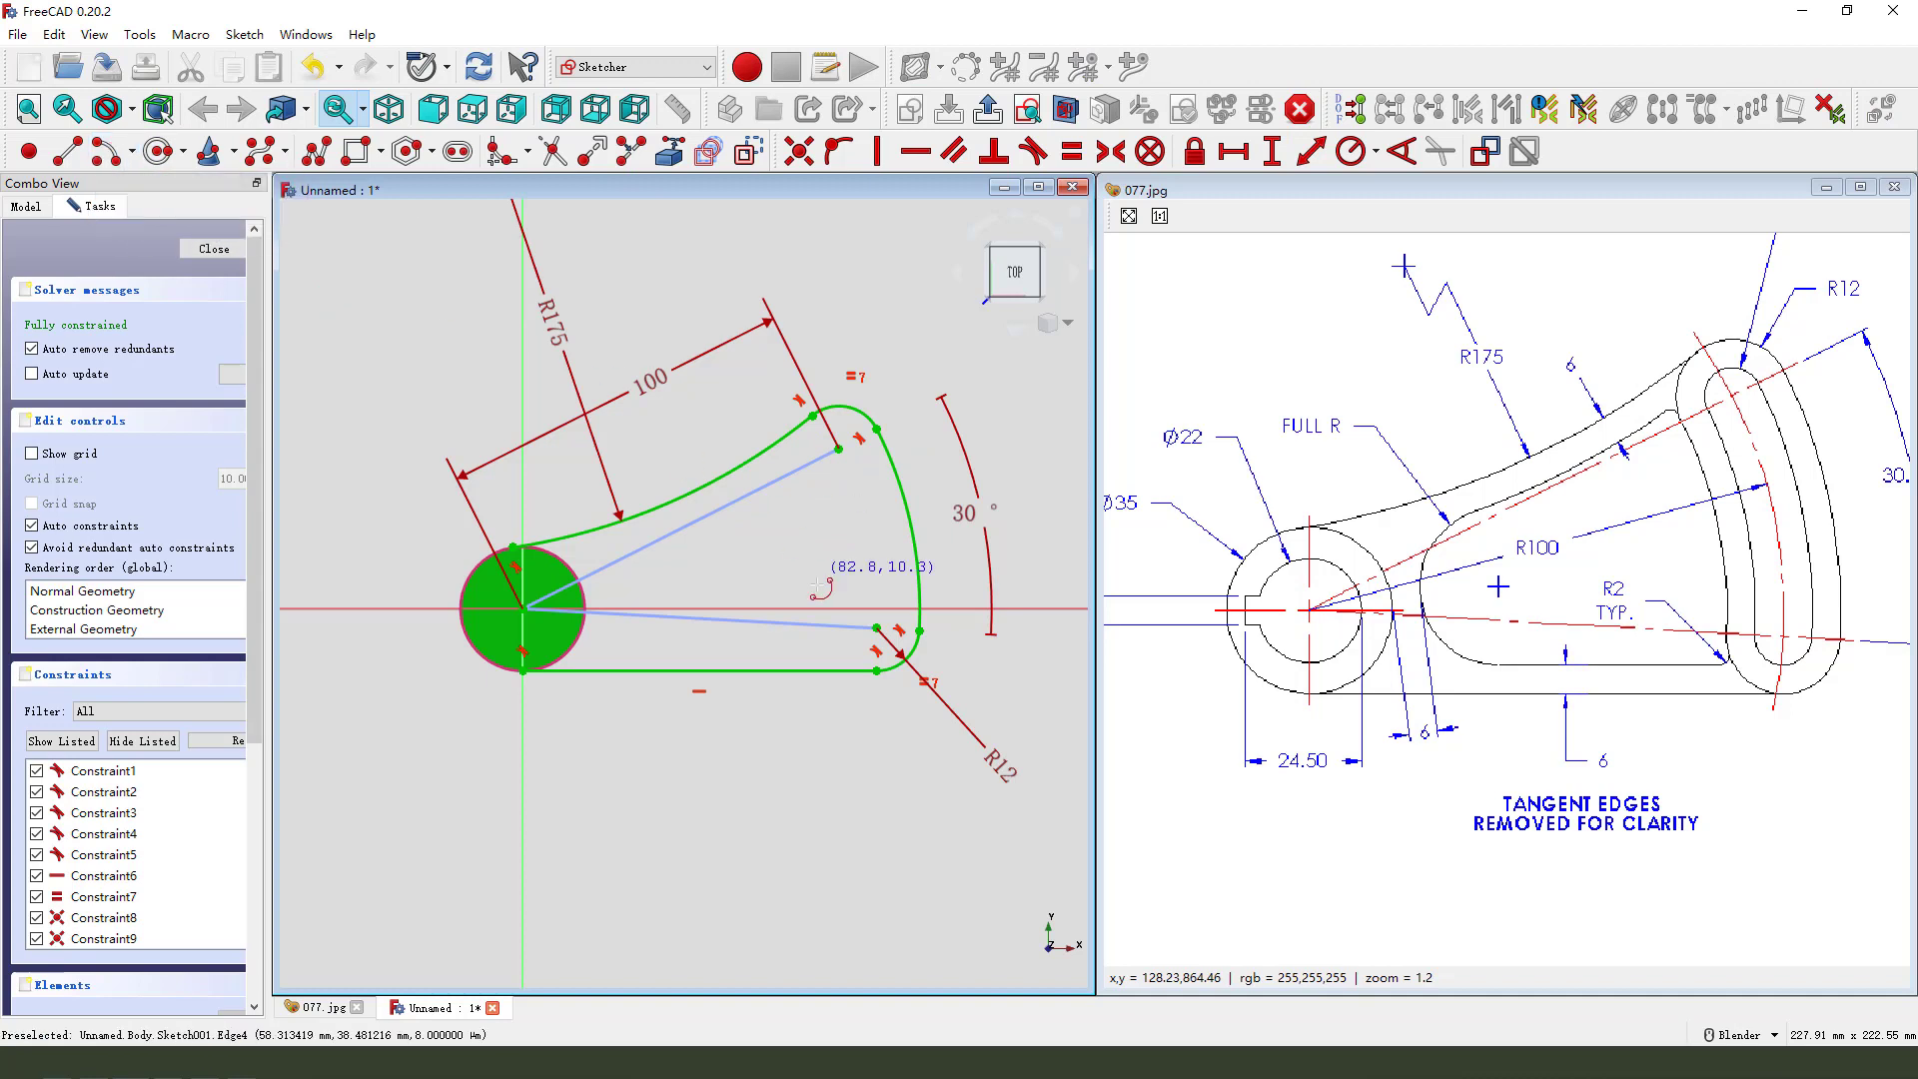
scroll(809, 620, down, 2)
scroll(689, 420, down, 2)
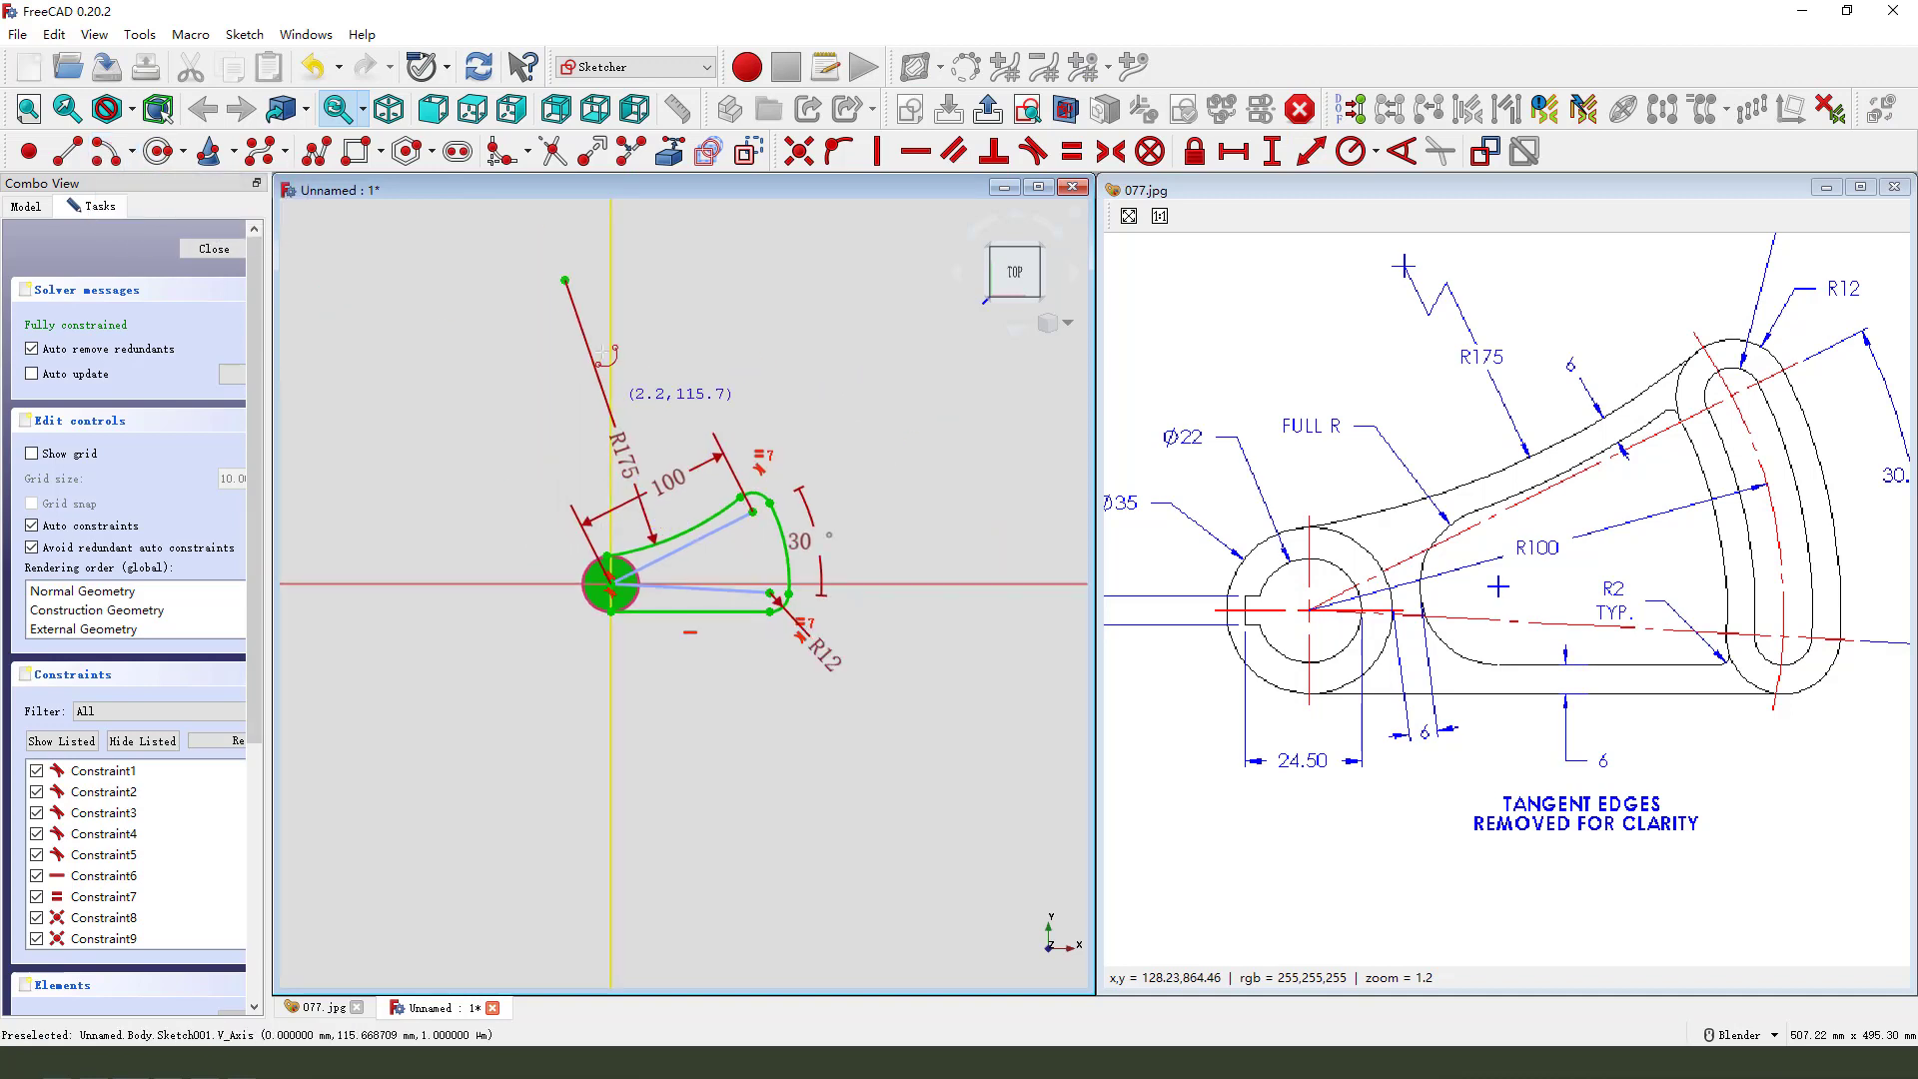
Step: Draw the slot's upper inner curve as a centre-point arc
click(565, 283)
scroll(734, 531, up, 8)
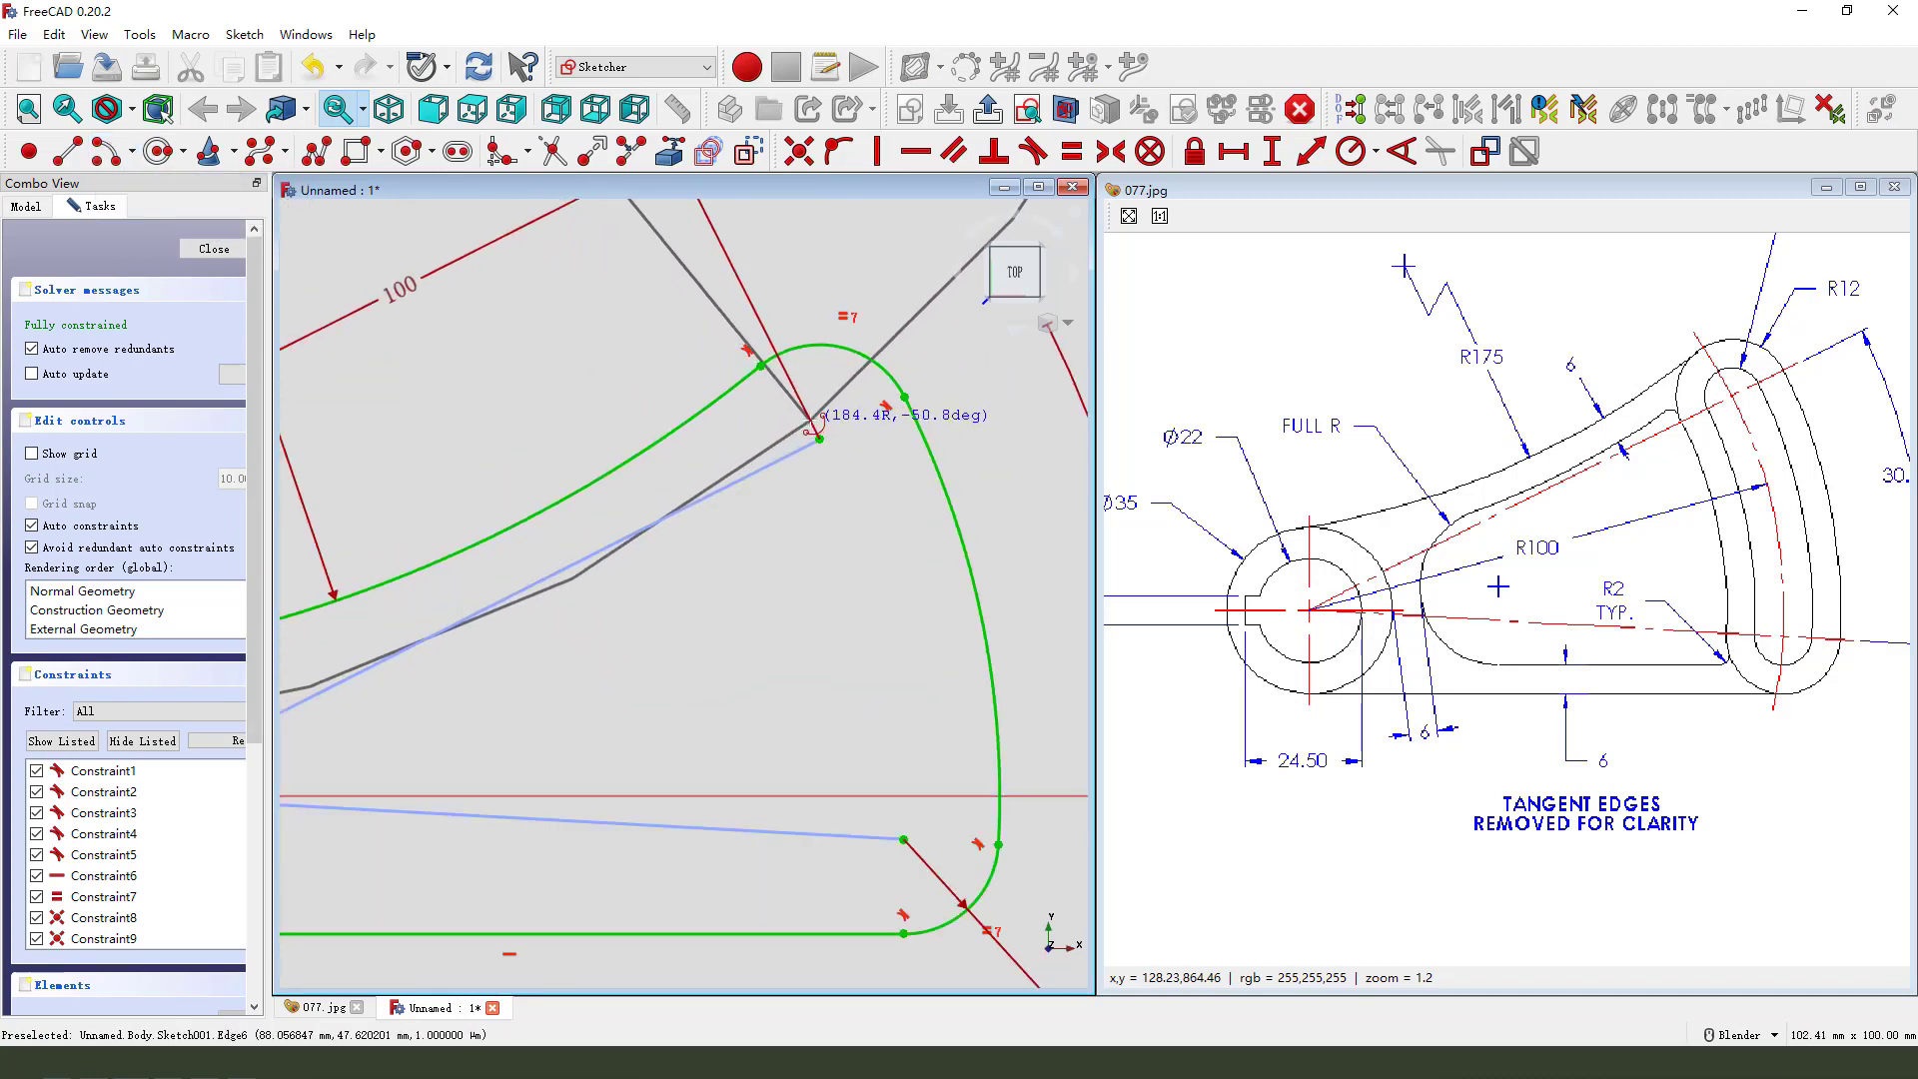
scroll(811, 424, down, 4)
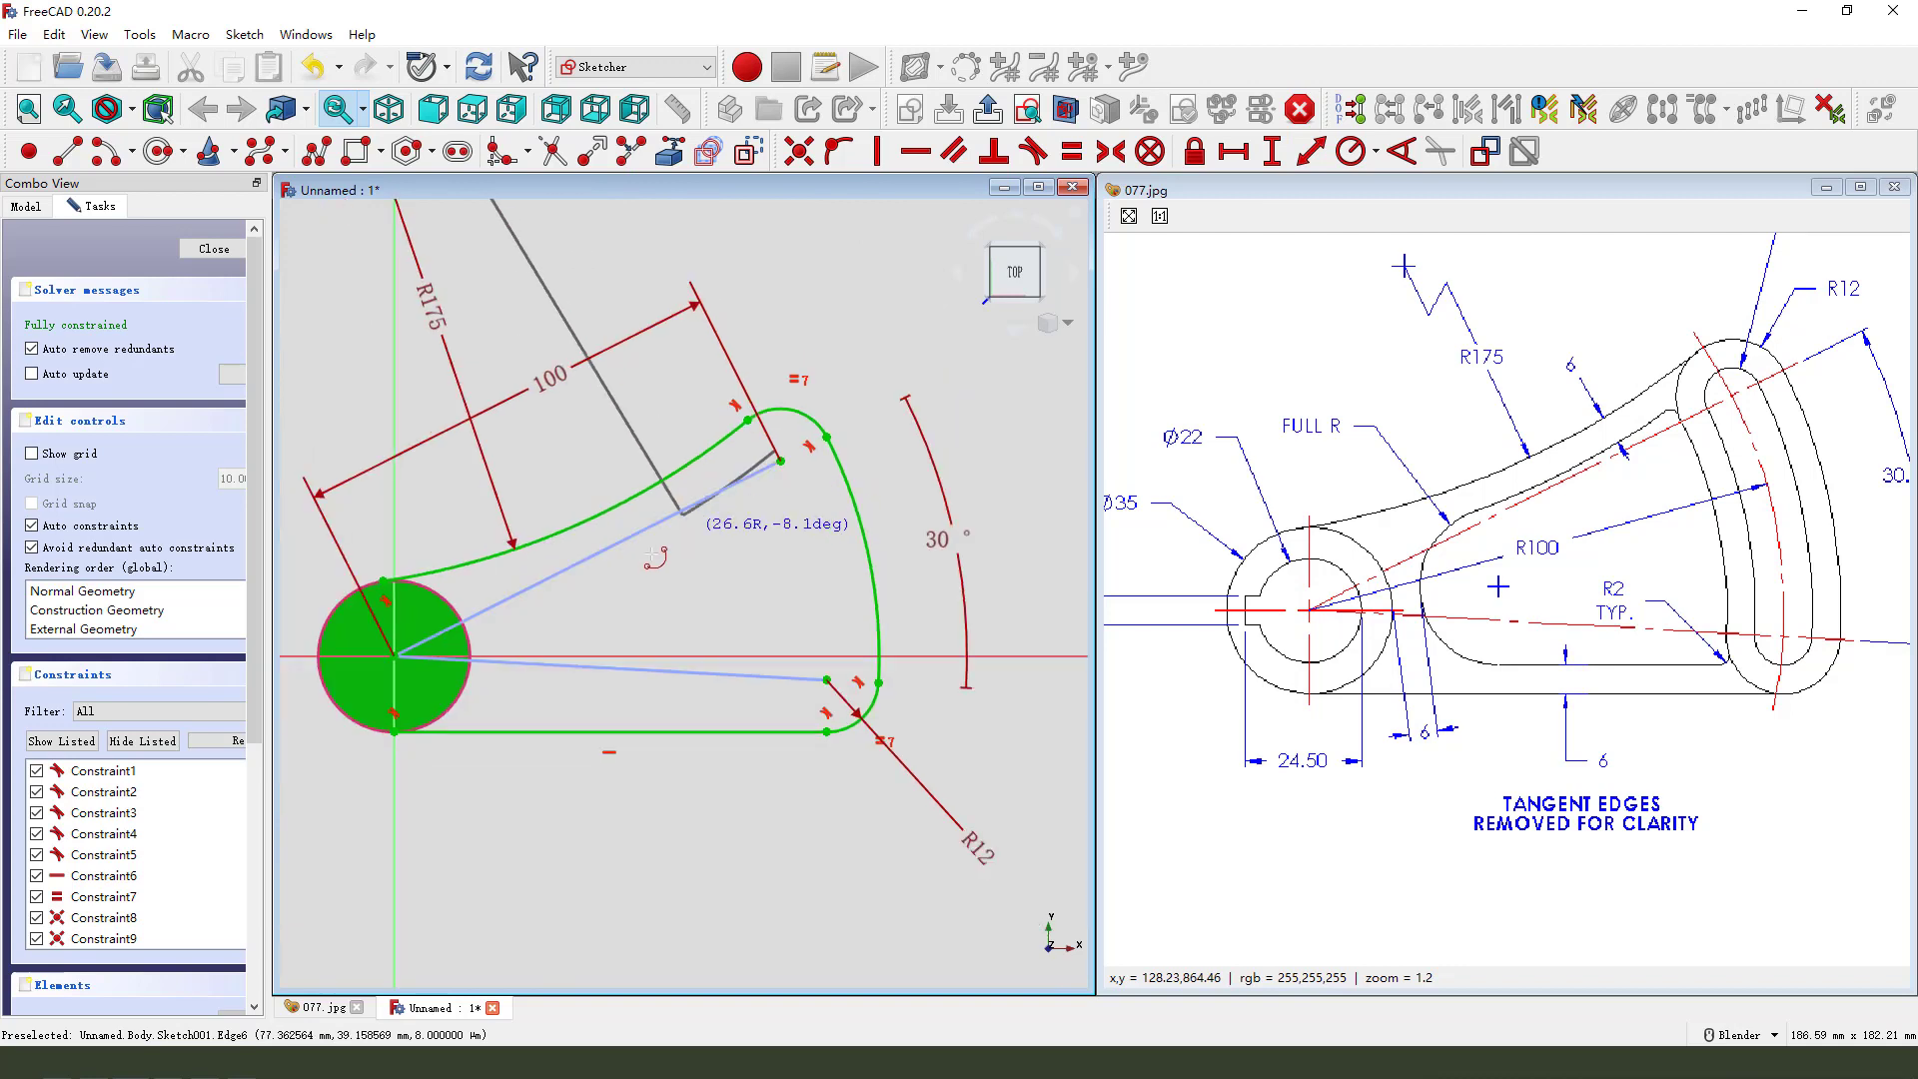
click(487, 600)
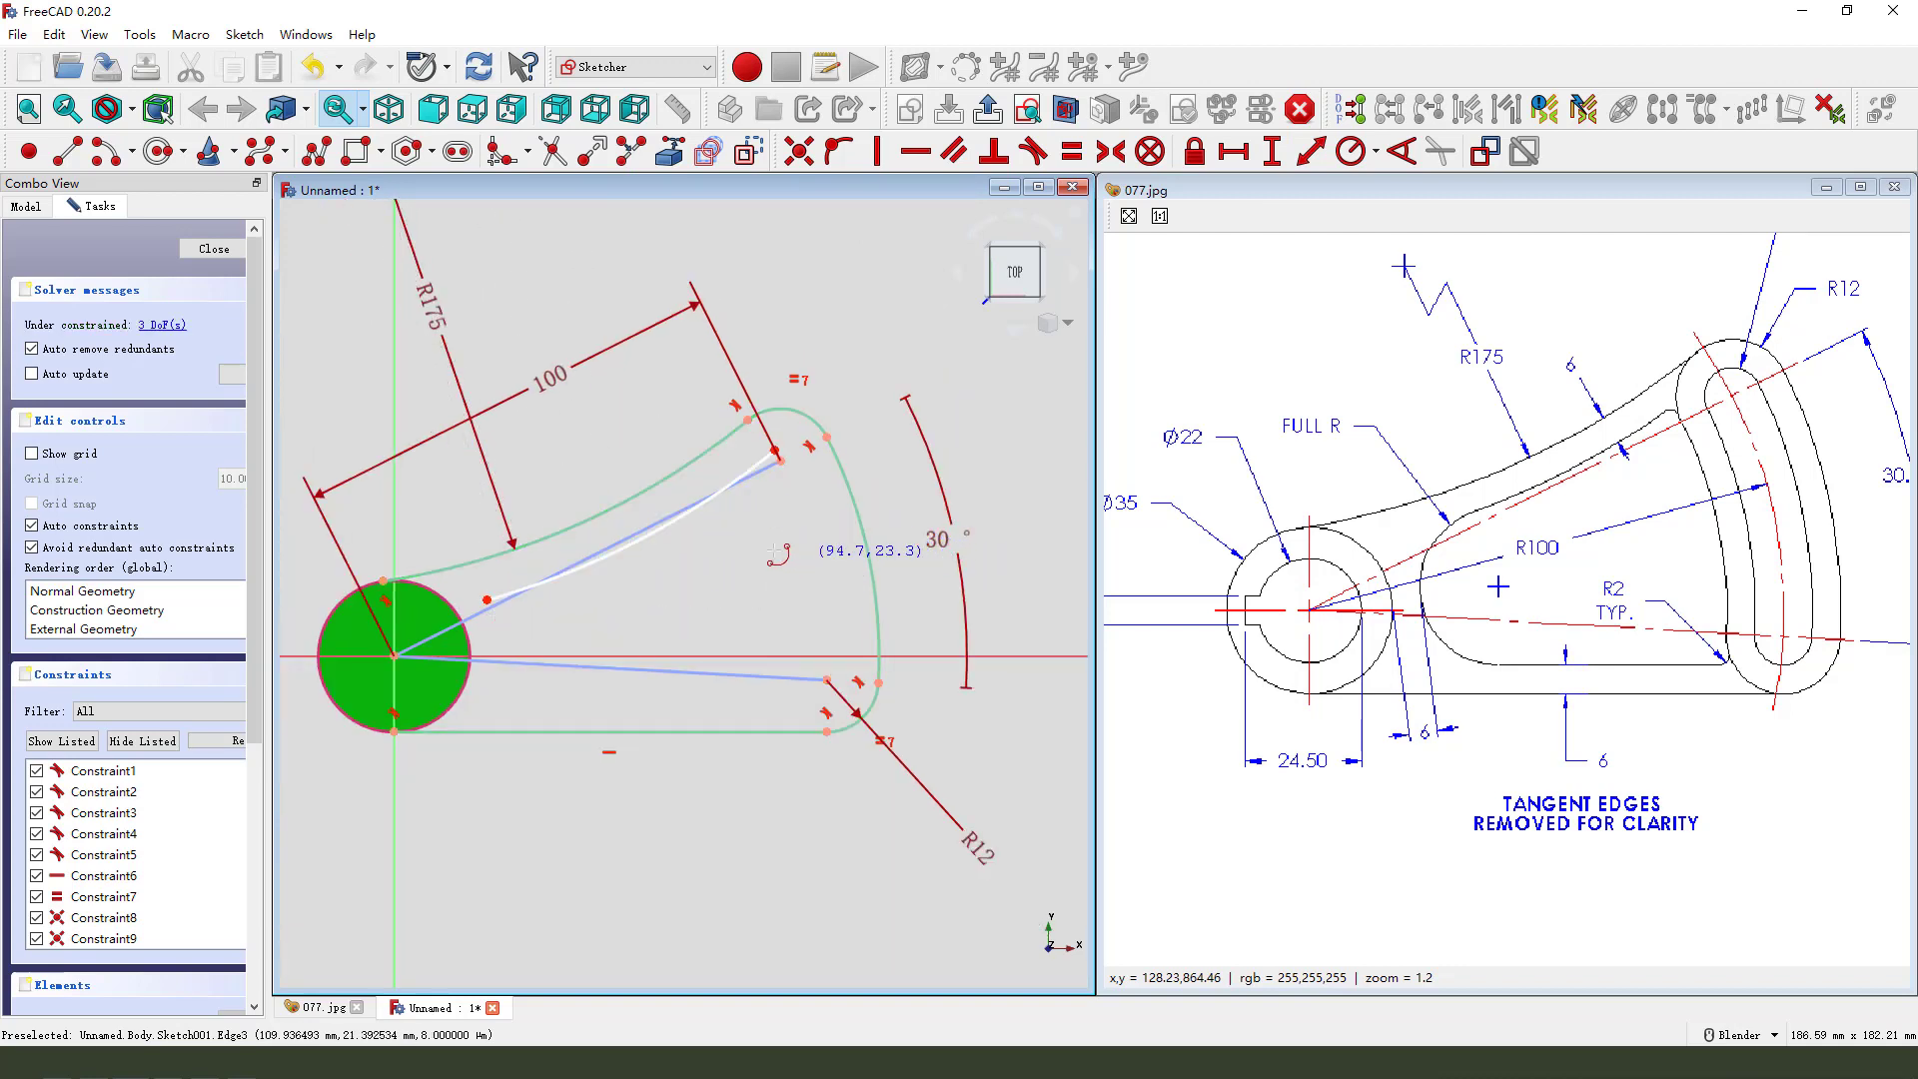
scroll(822, 552, up, 1)
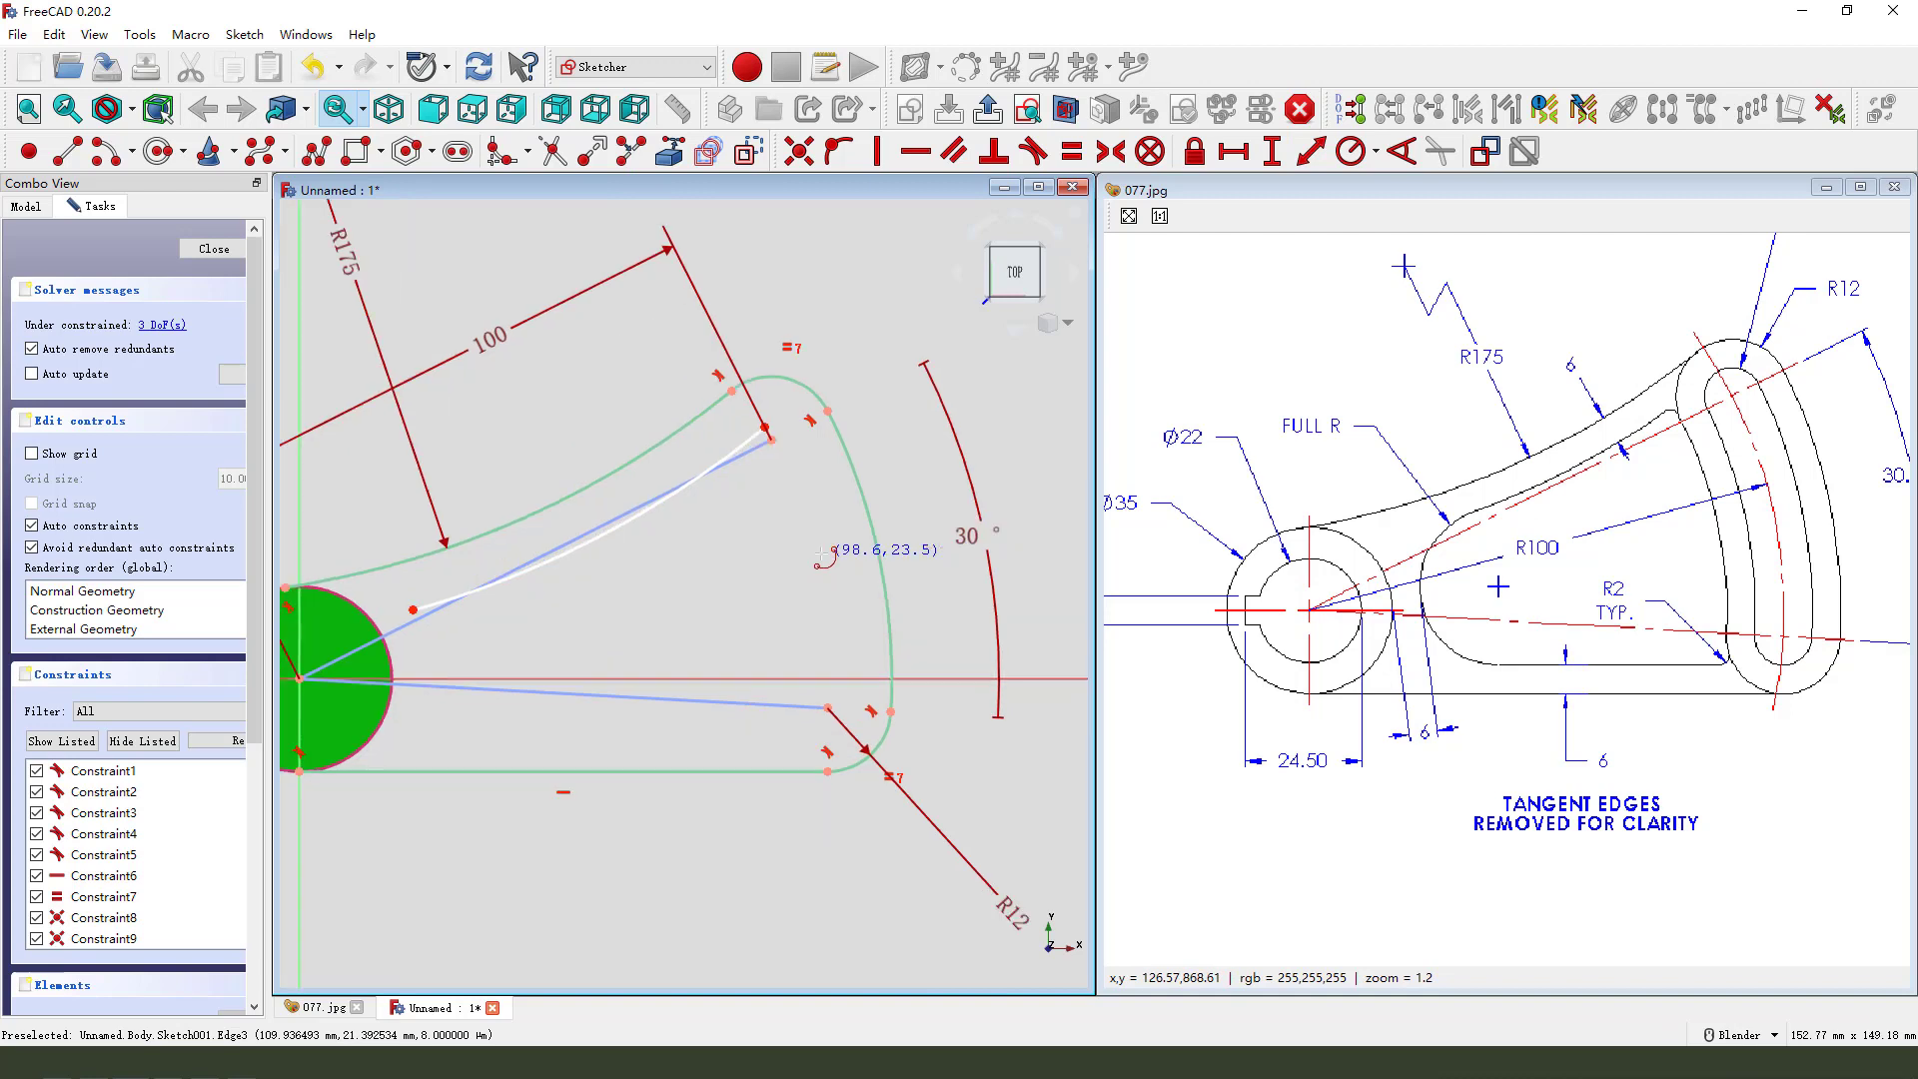
scroll(879, 490, down, 1)
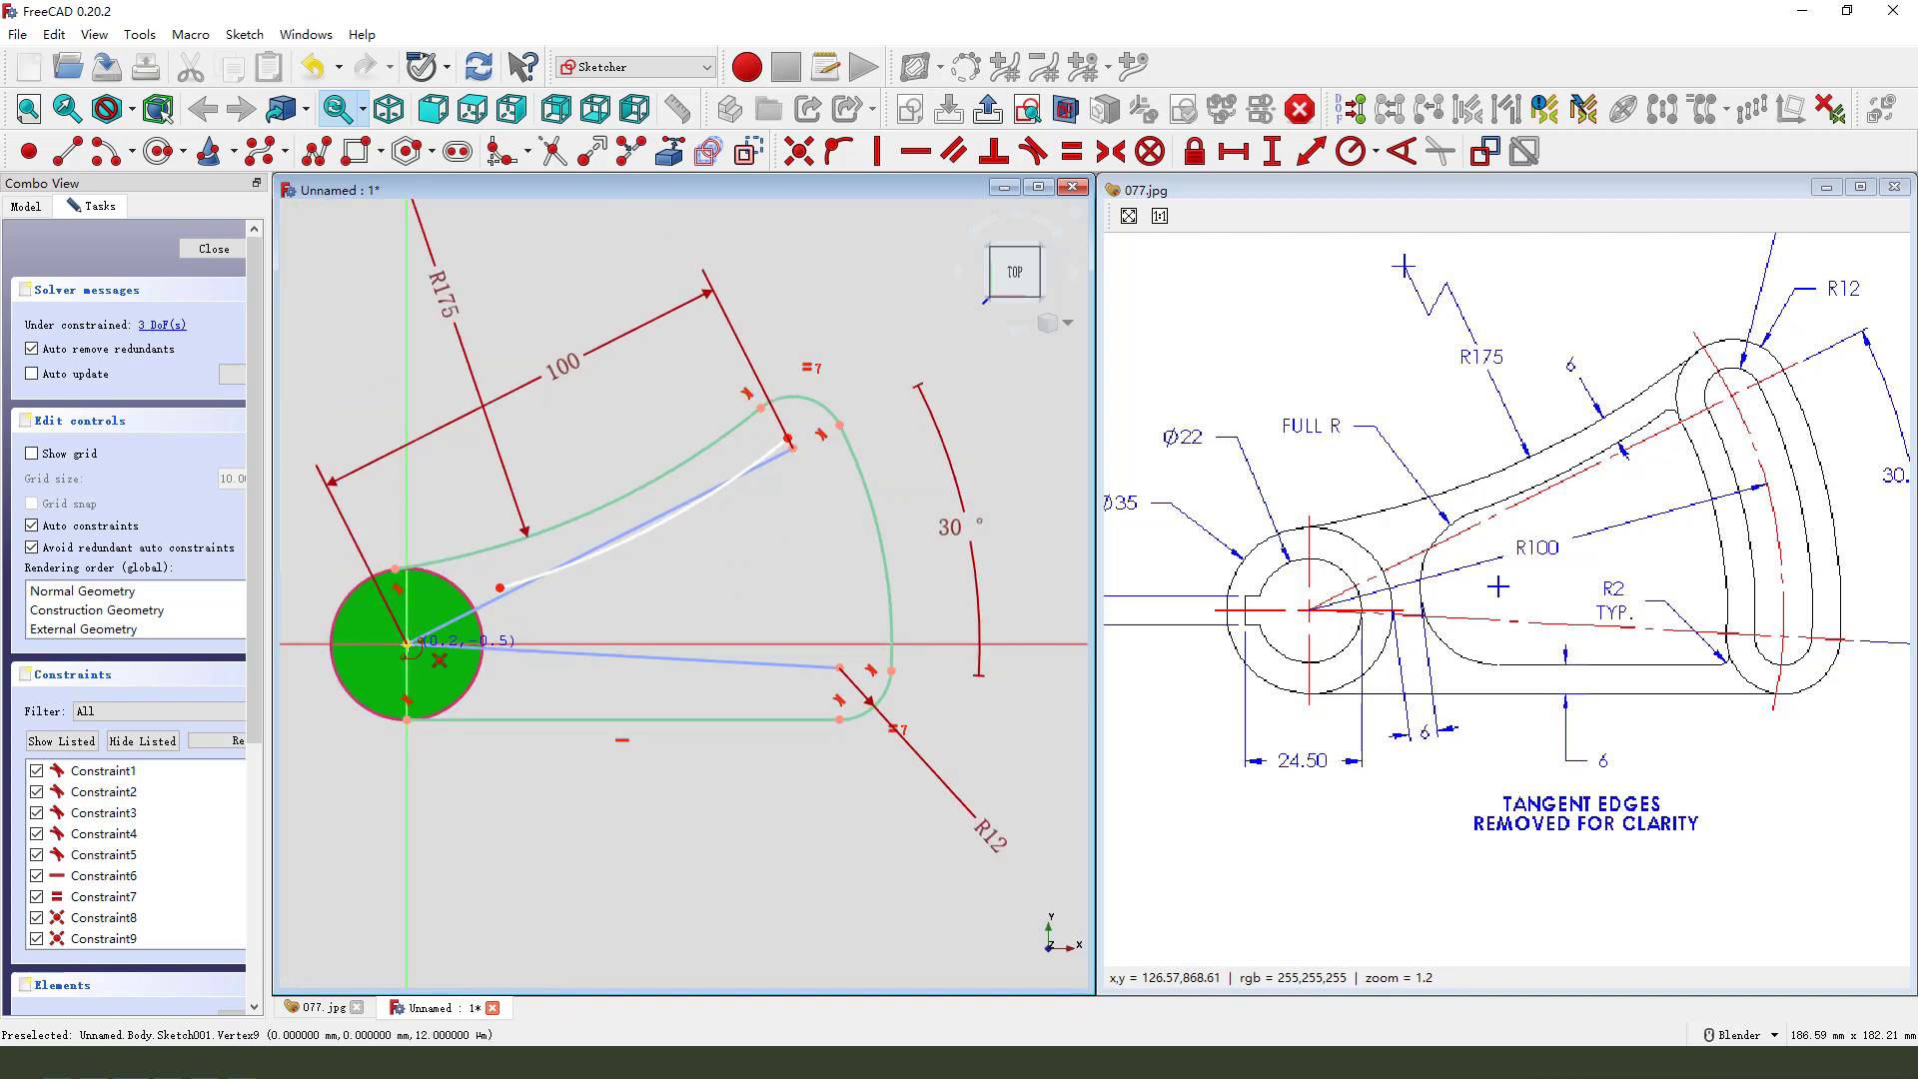
Step: Draw an origin-centred arc on the right and a horizontal bottom line of the slot
click(407, 644)
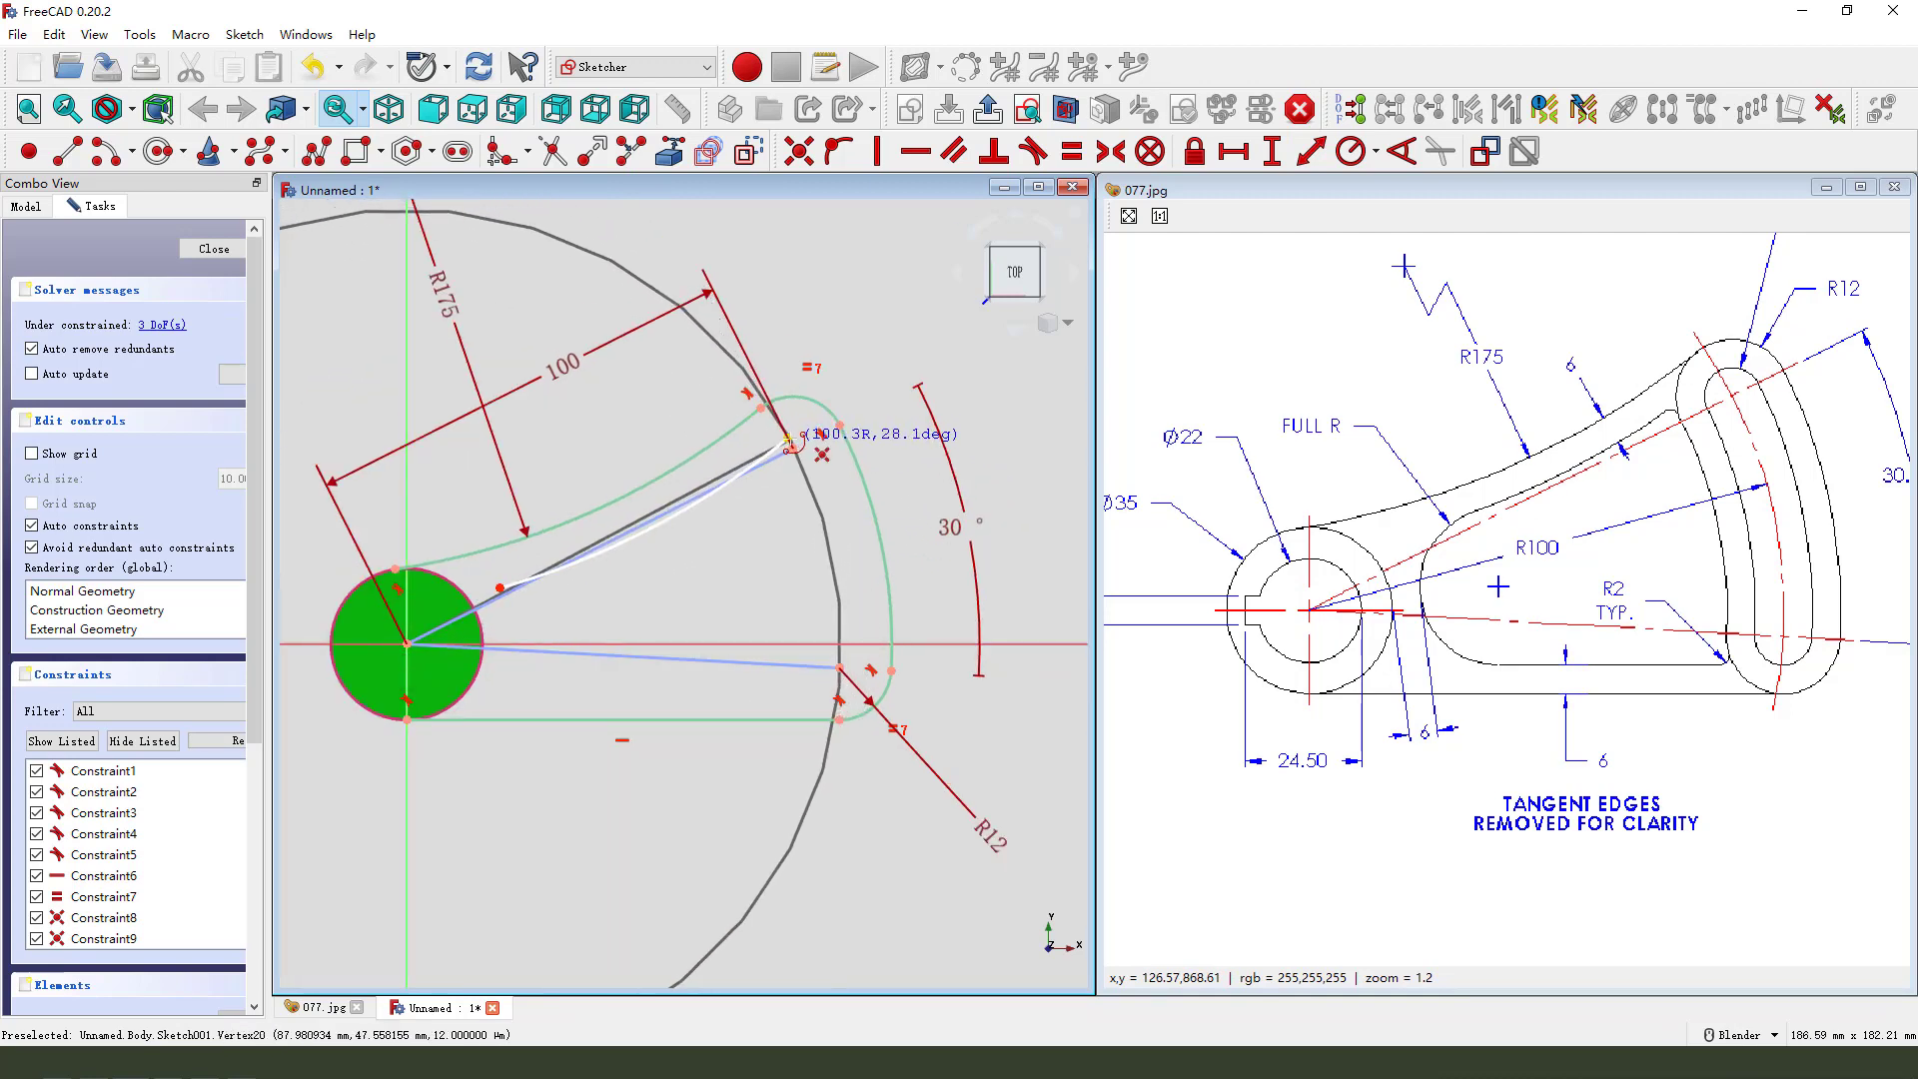
click(789, 439)
click(839, 667)
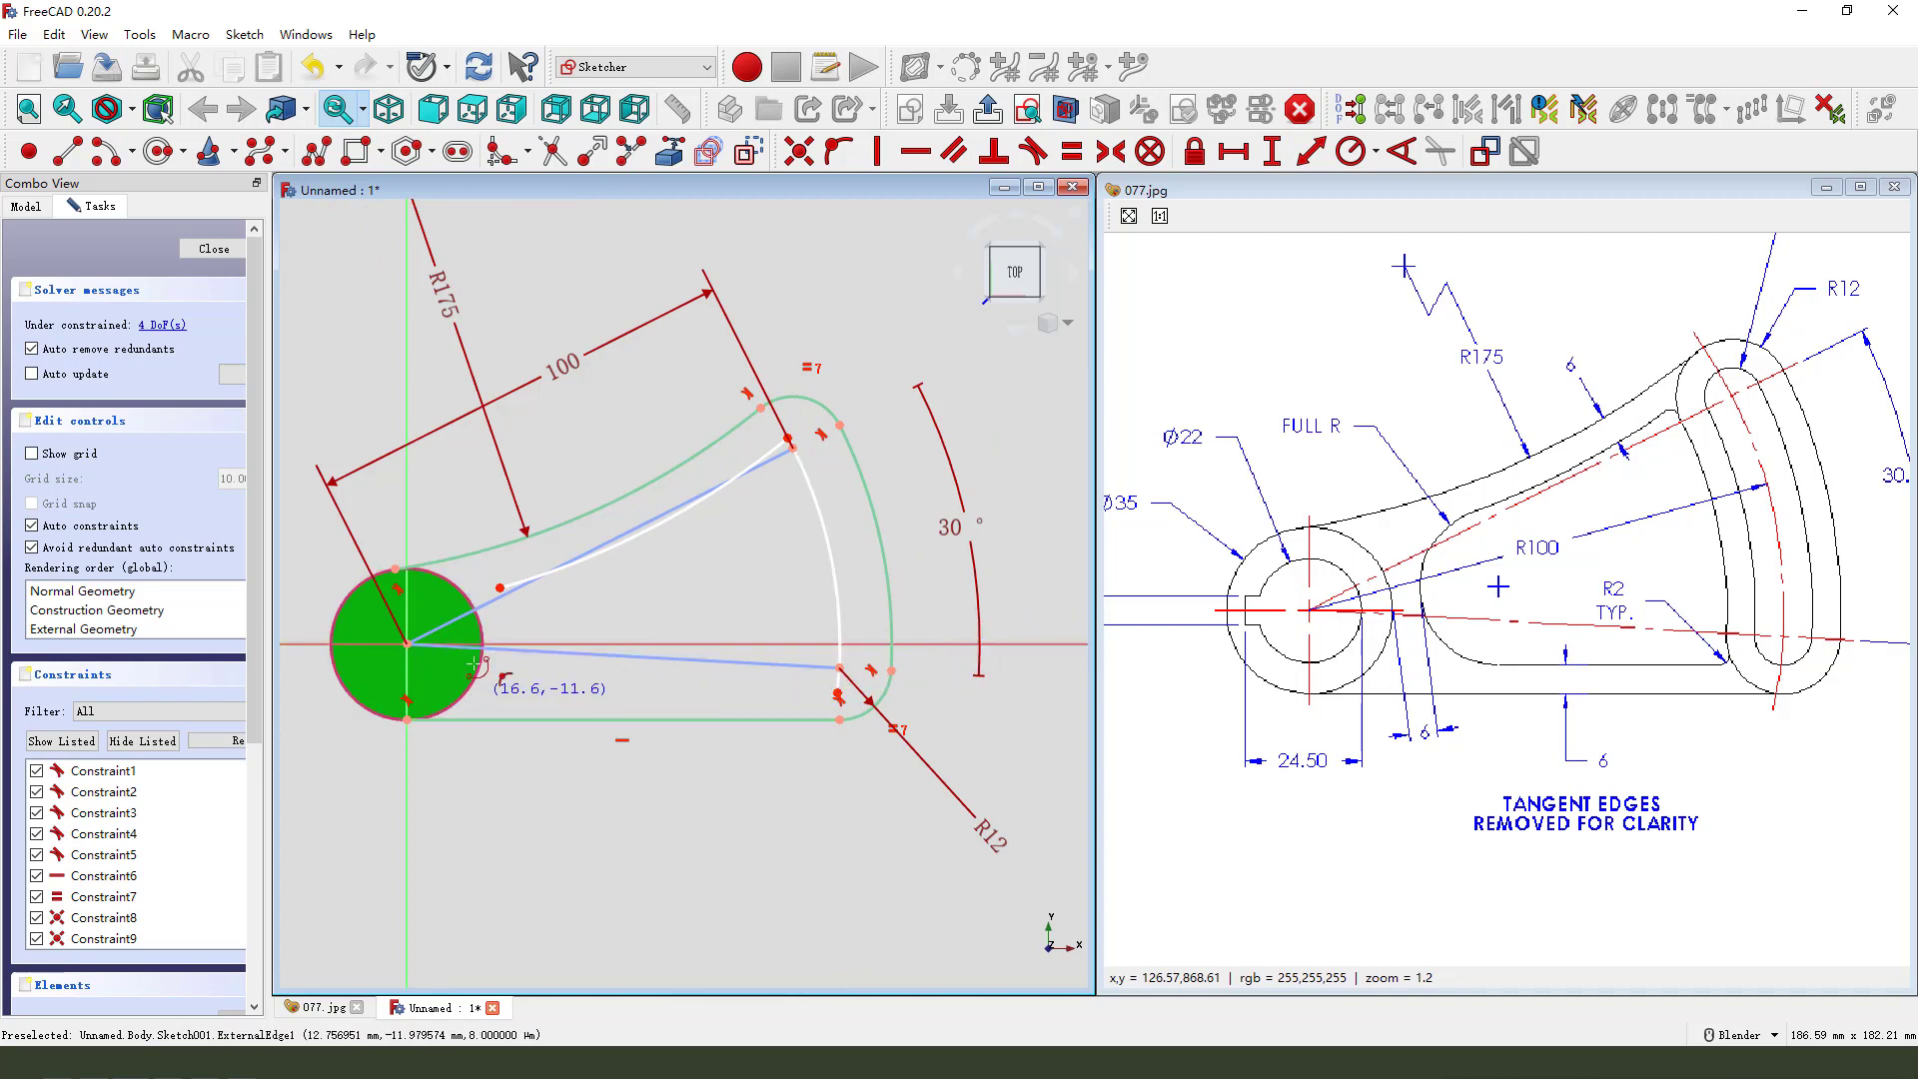
click(838, 692)
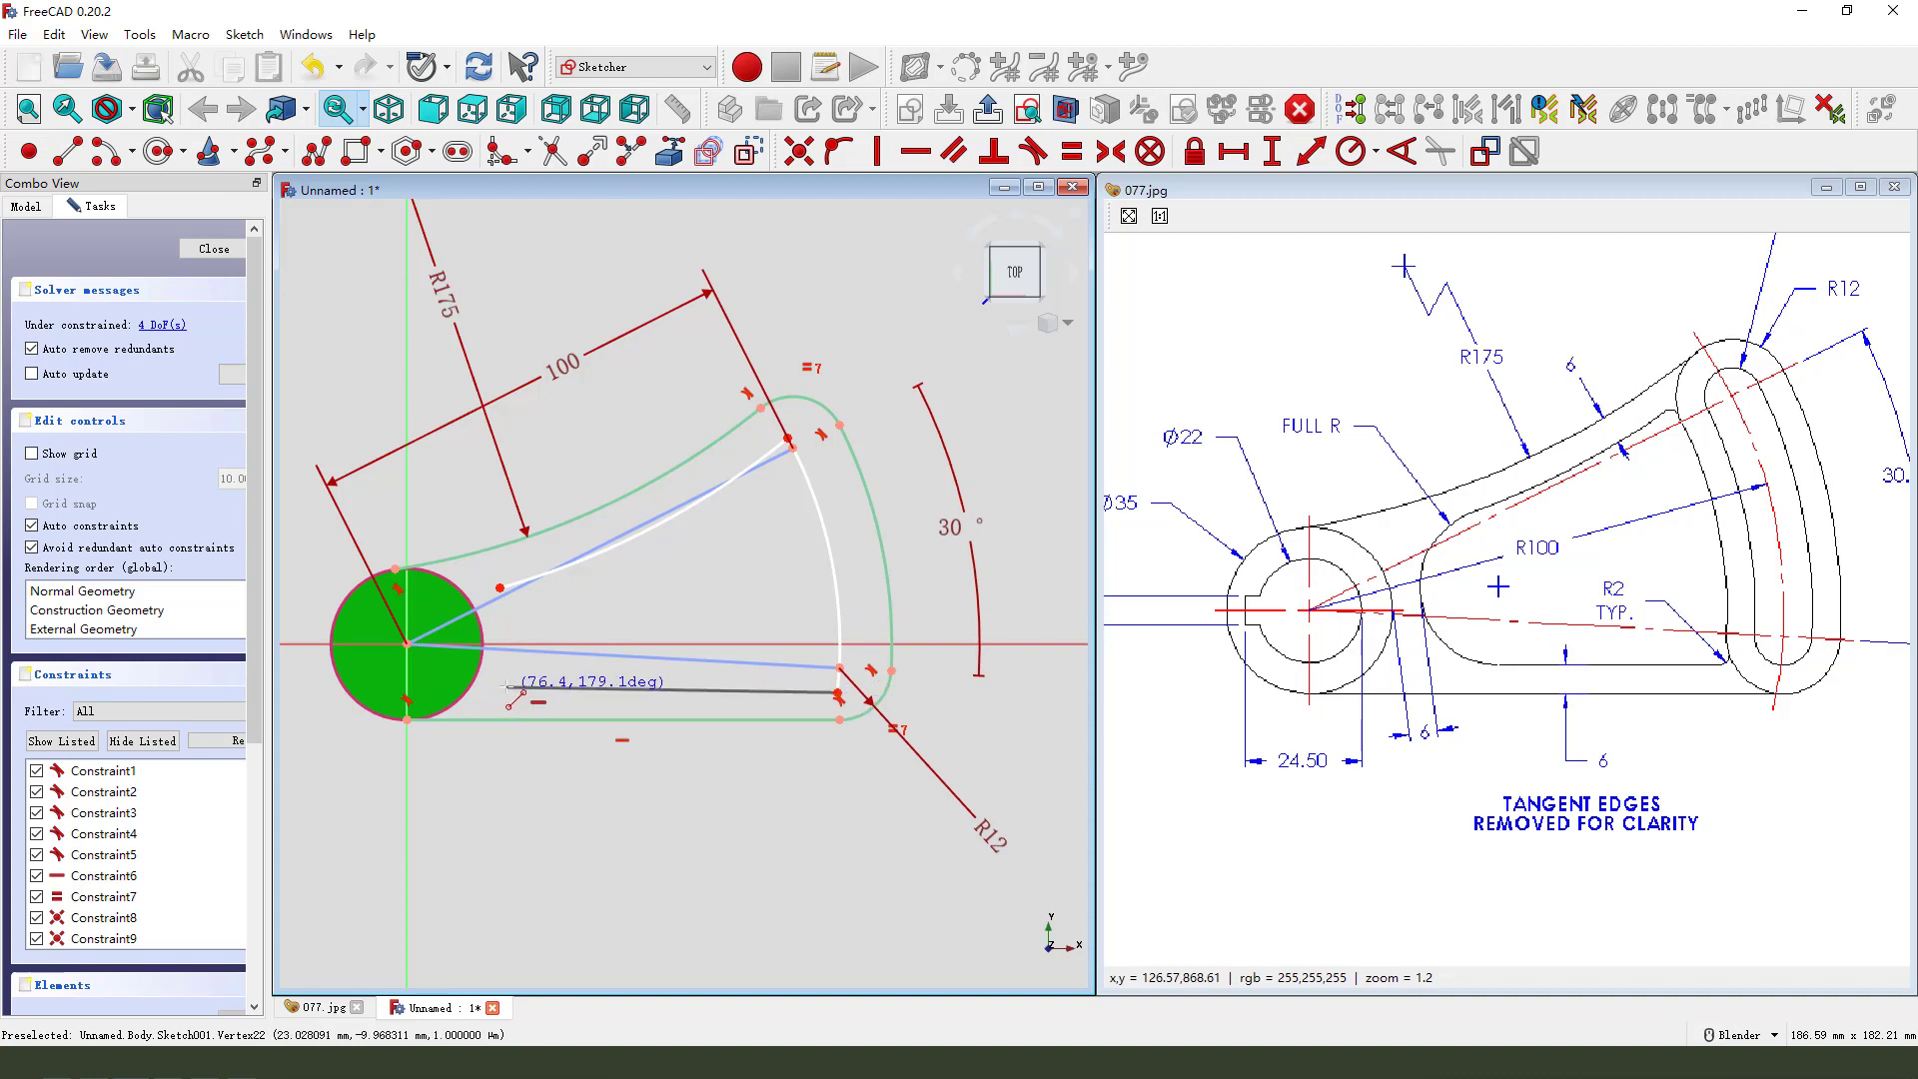
click(509, 694)
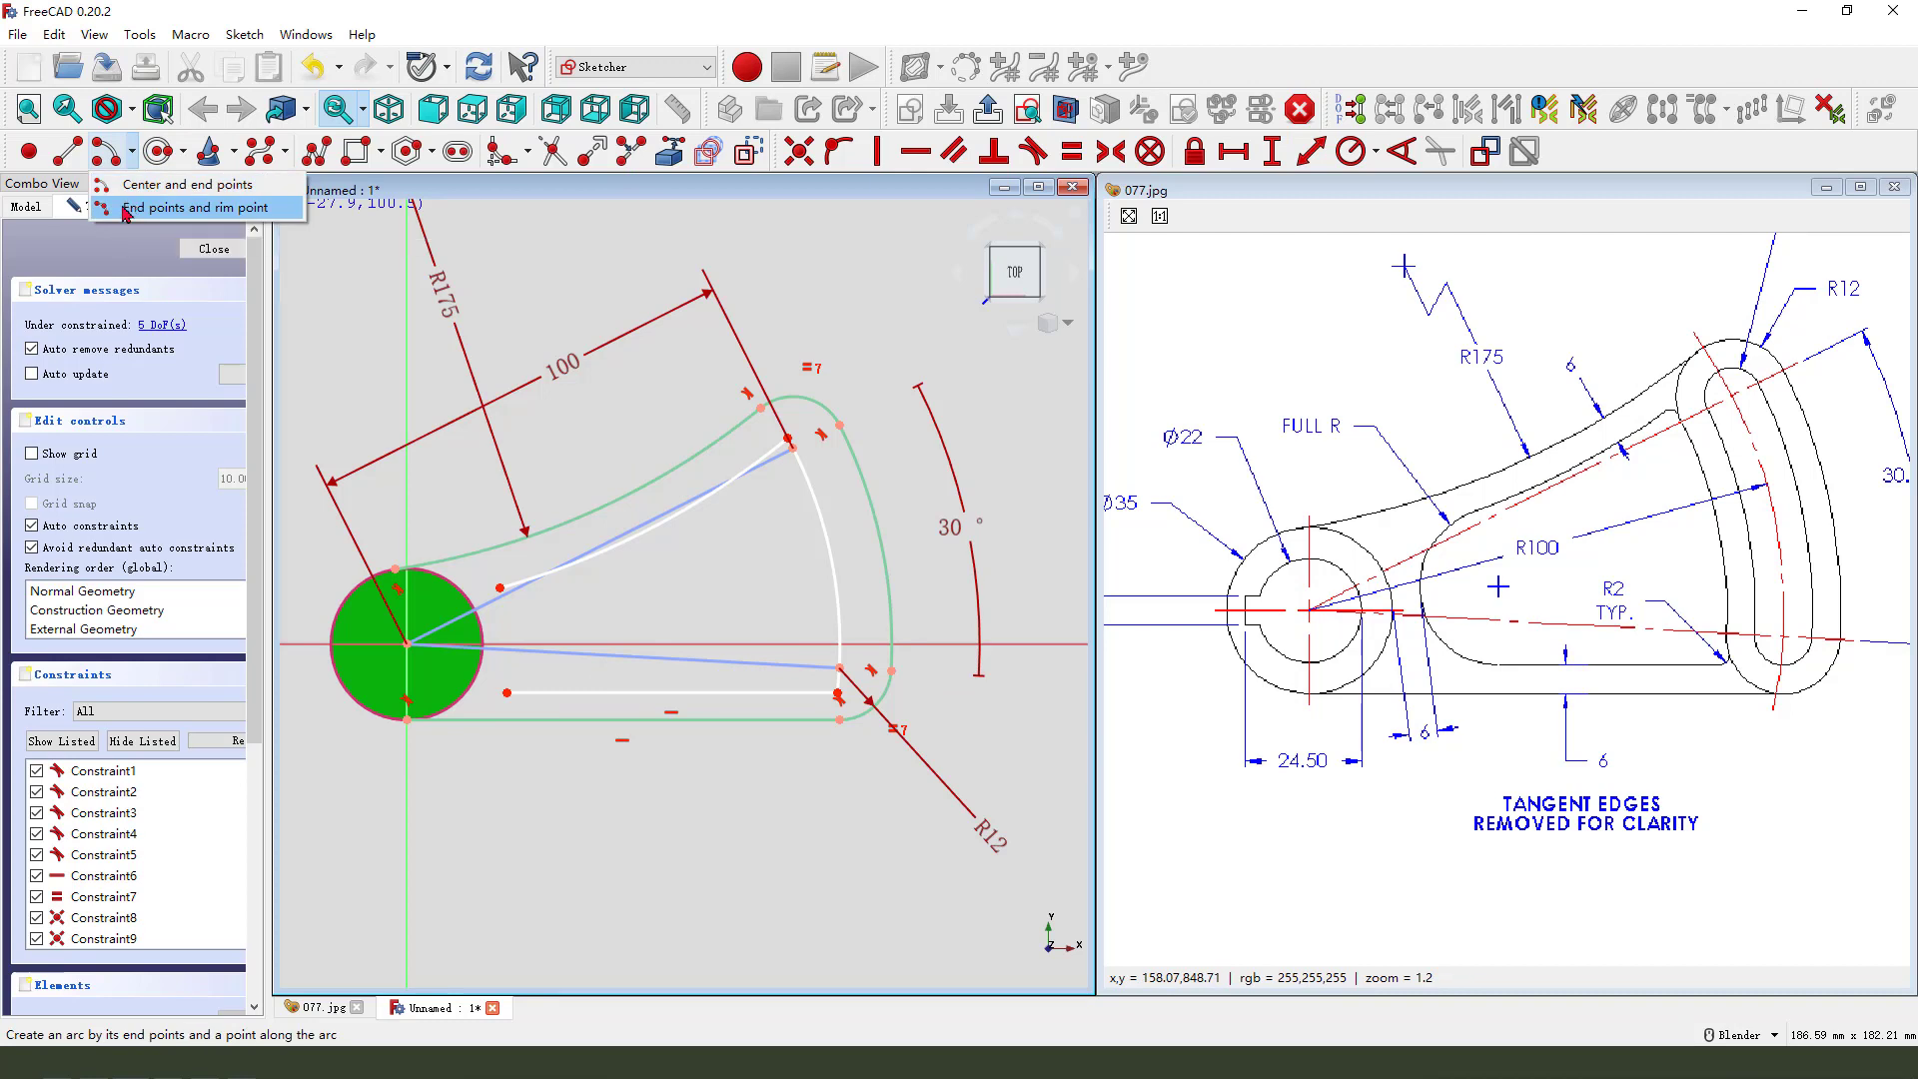
Step: Draw a 3-point arc closing the slot's left end
click(501, 586)
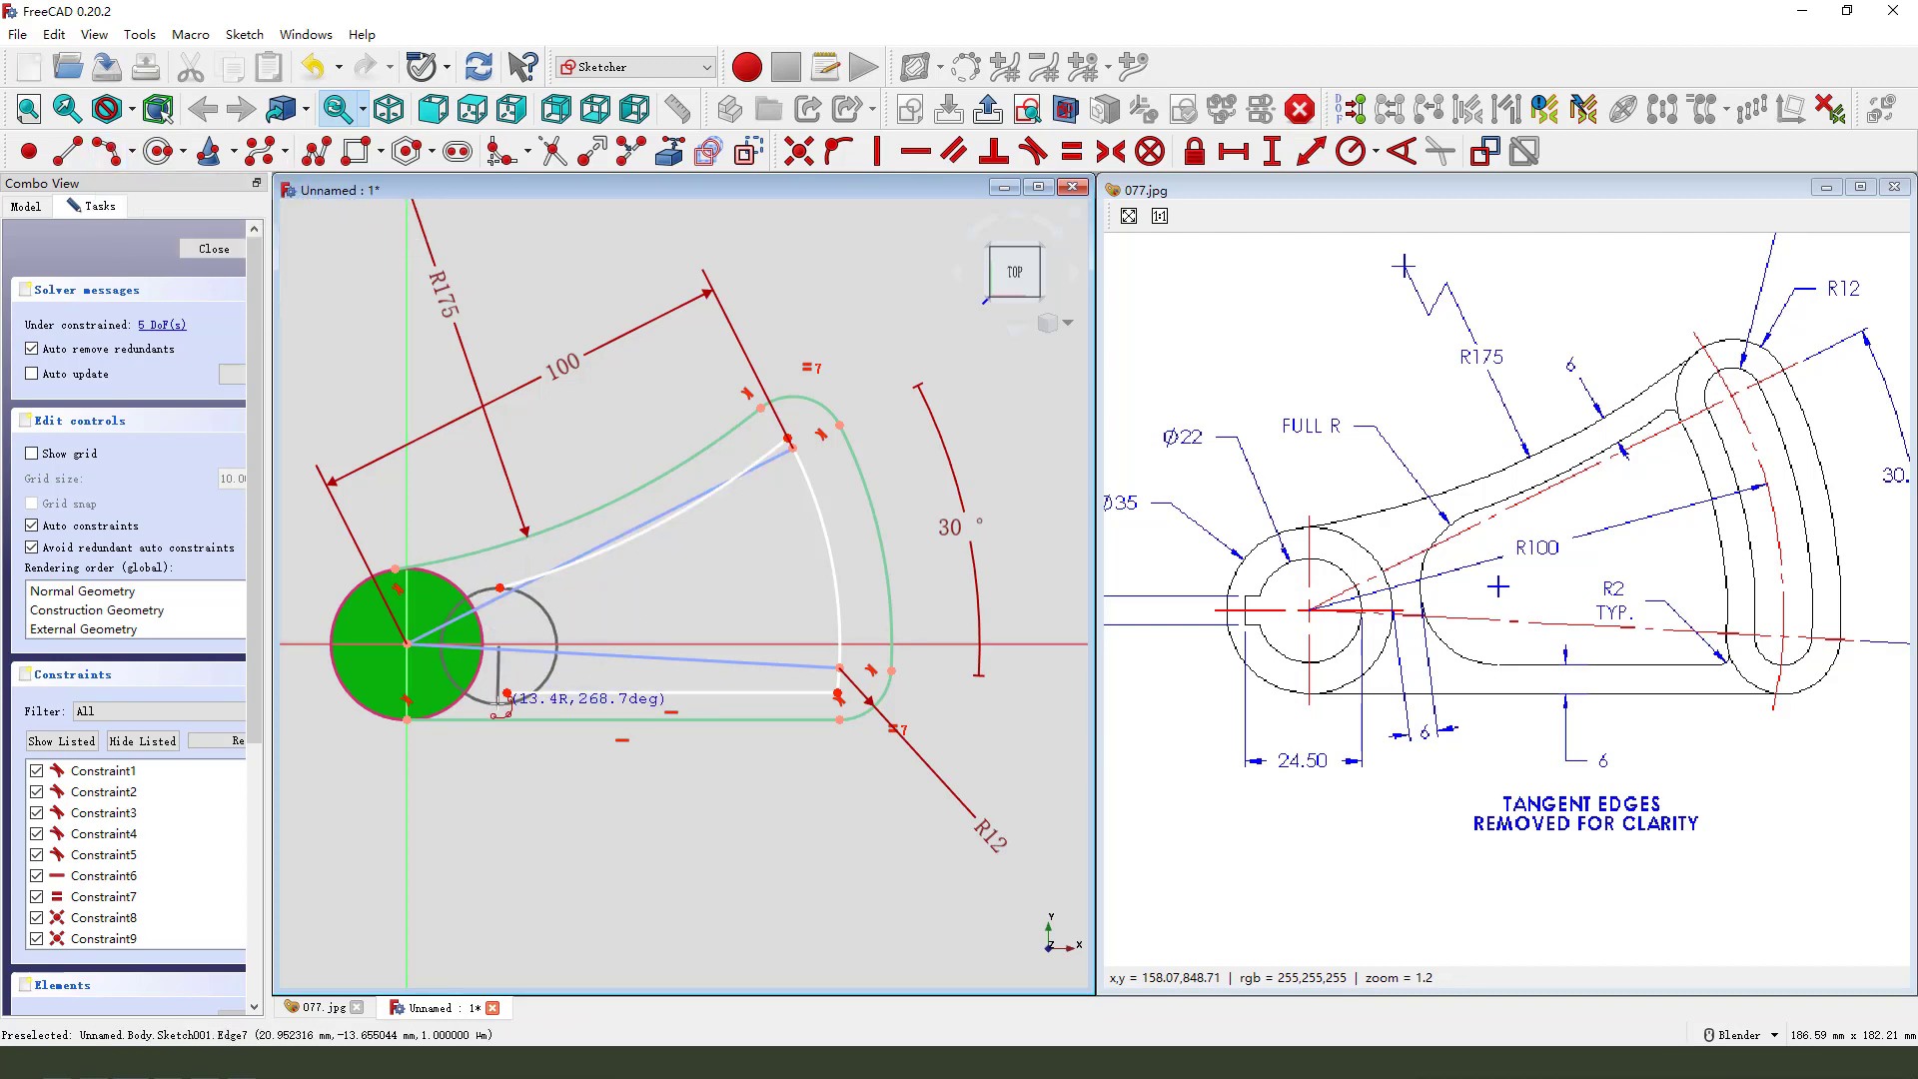
click(506, 693)
click(504, 689)
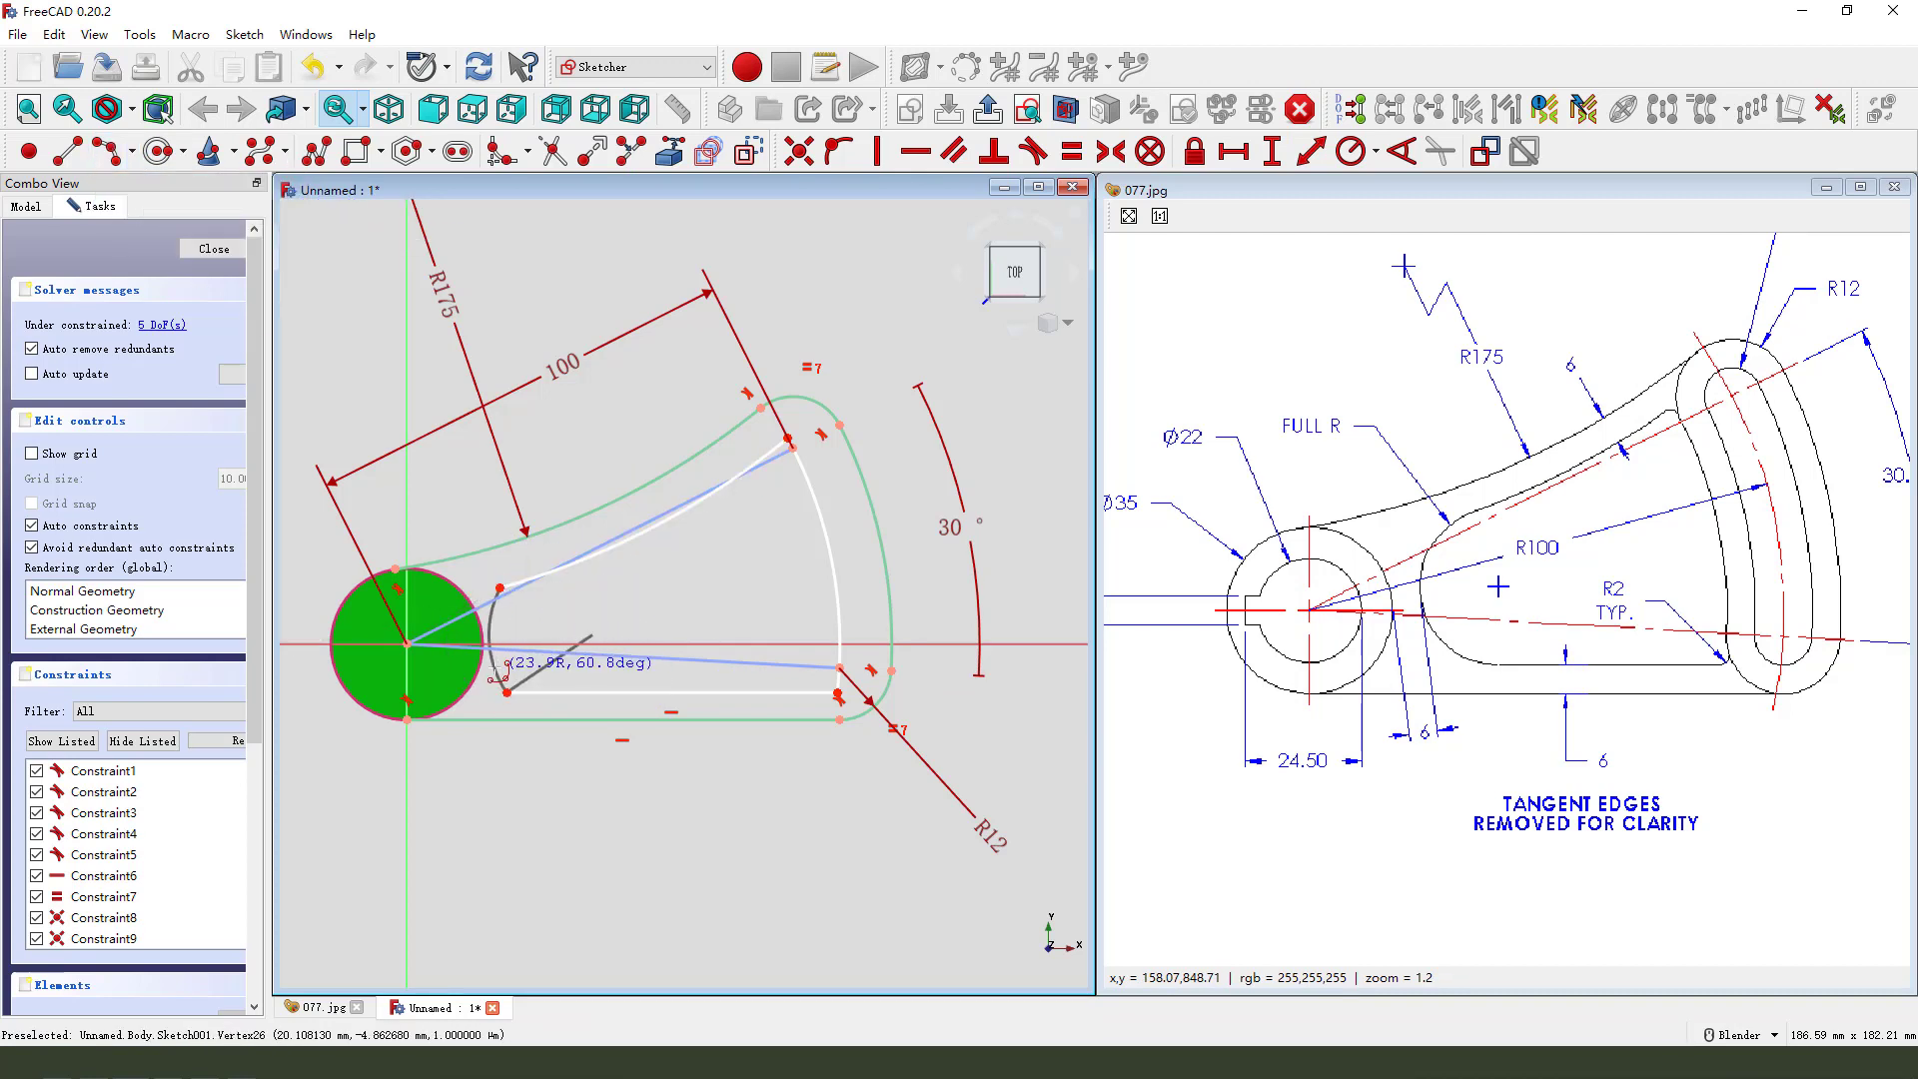
Step: Make the closing arc tangent to both the upper curve and the bottom line
click(494, 630)
click(599, 536)
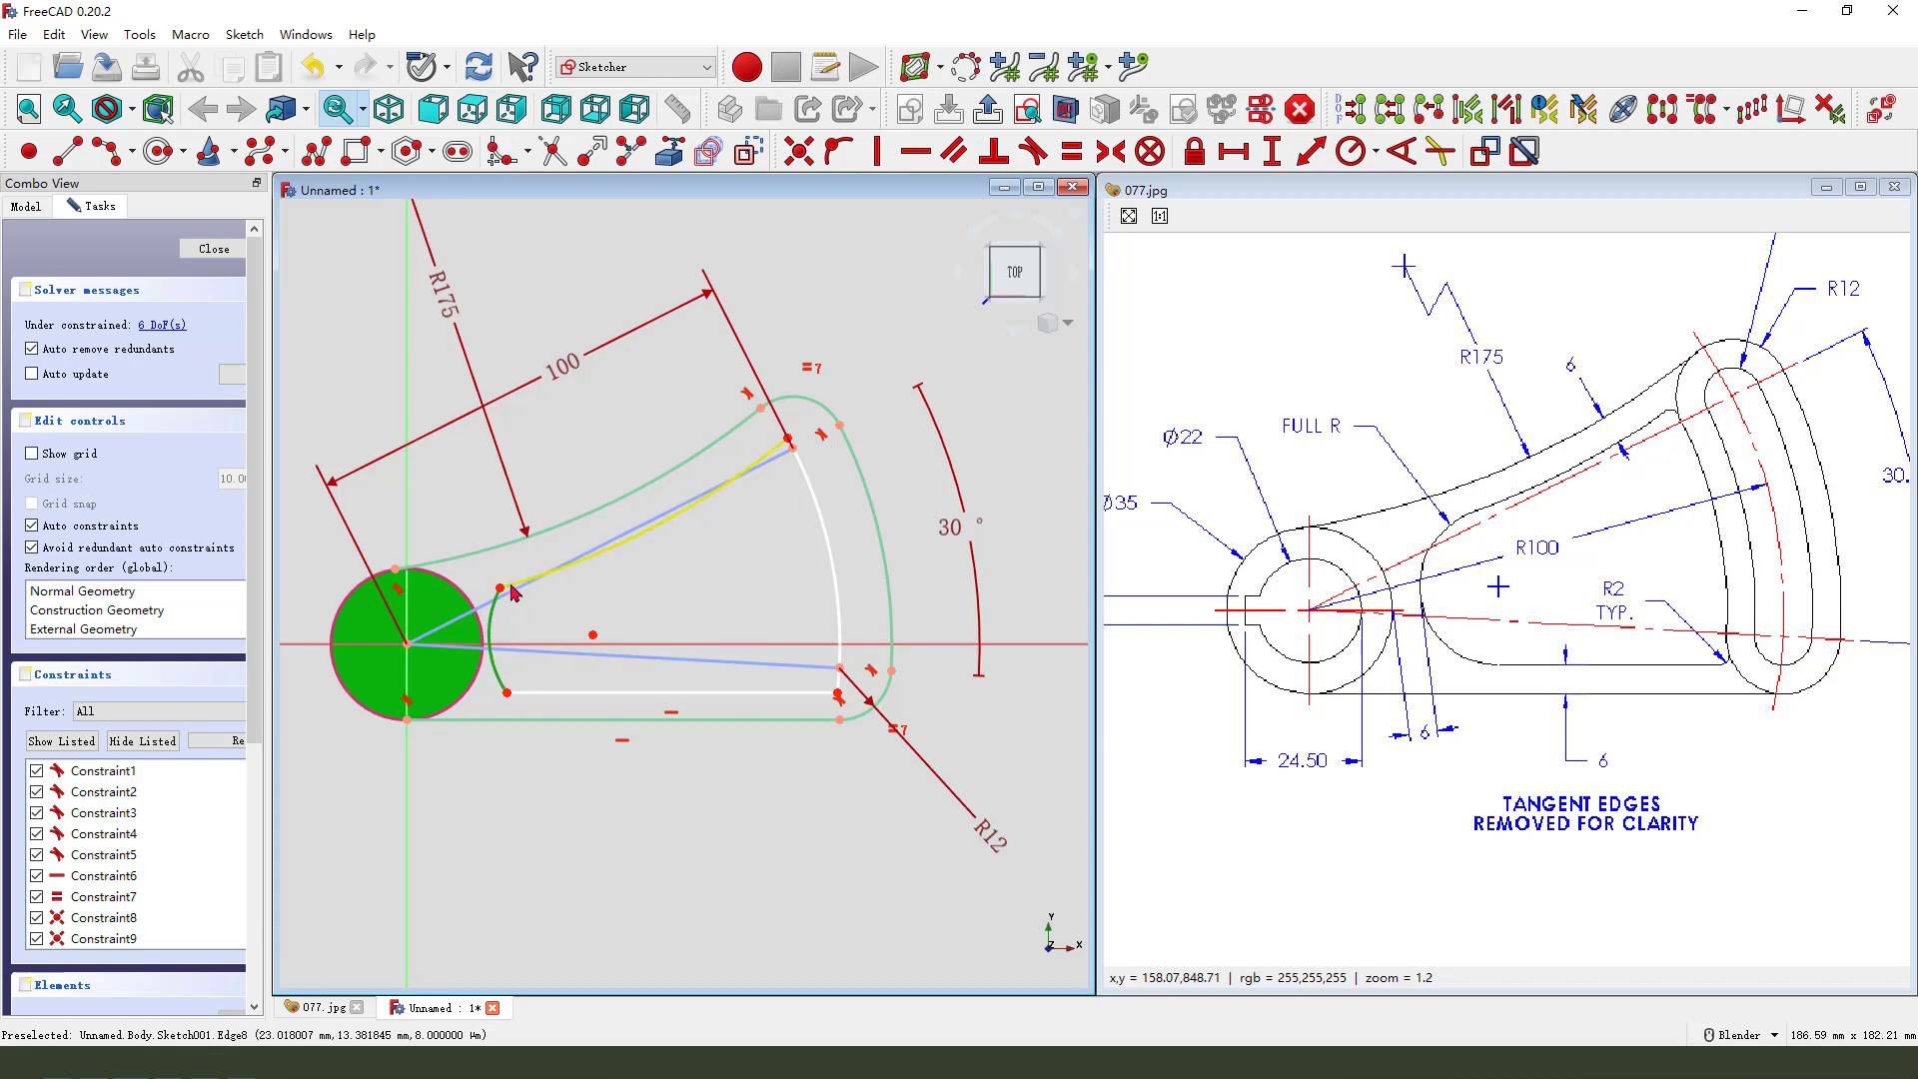
click(1035, 160)
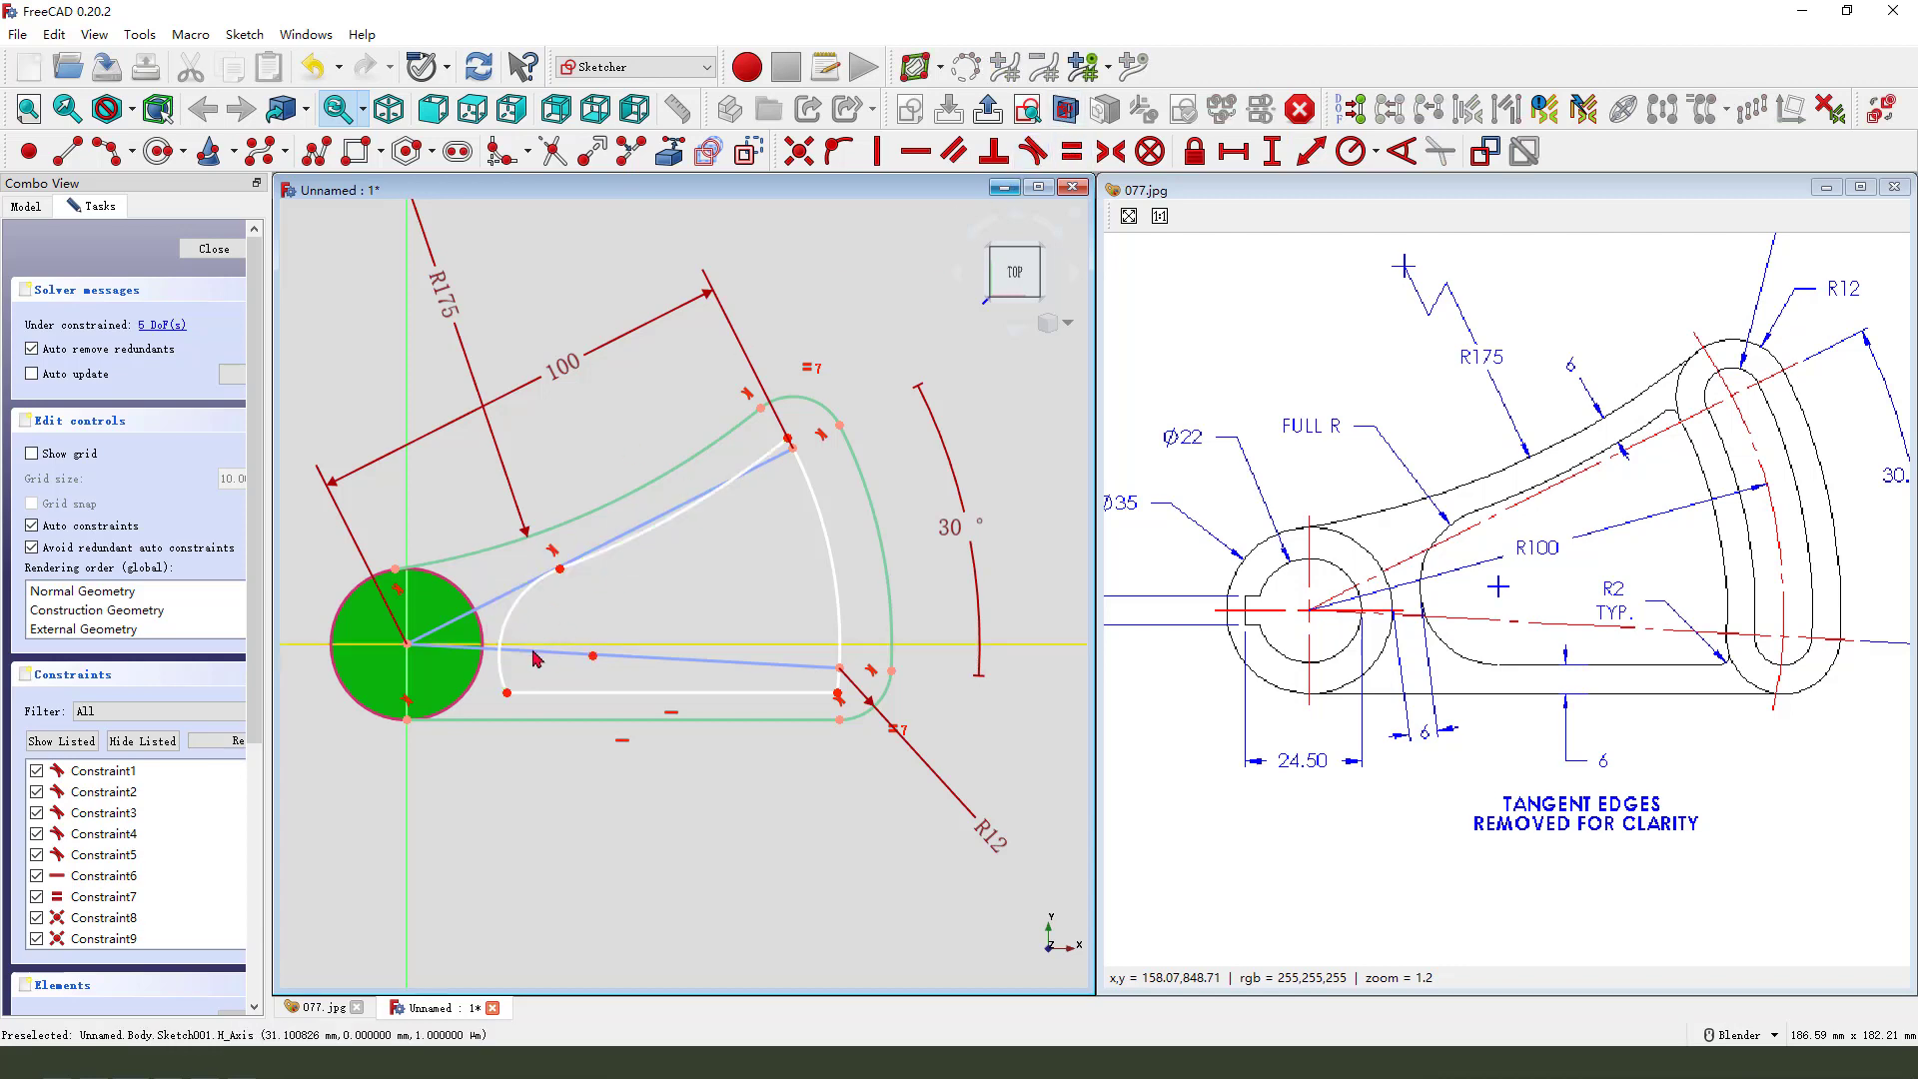
click(500, 668)
click(521, 692)
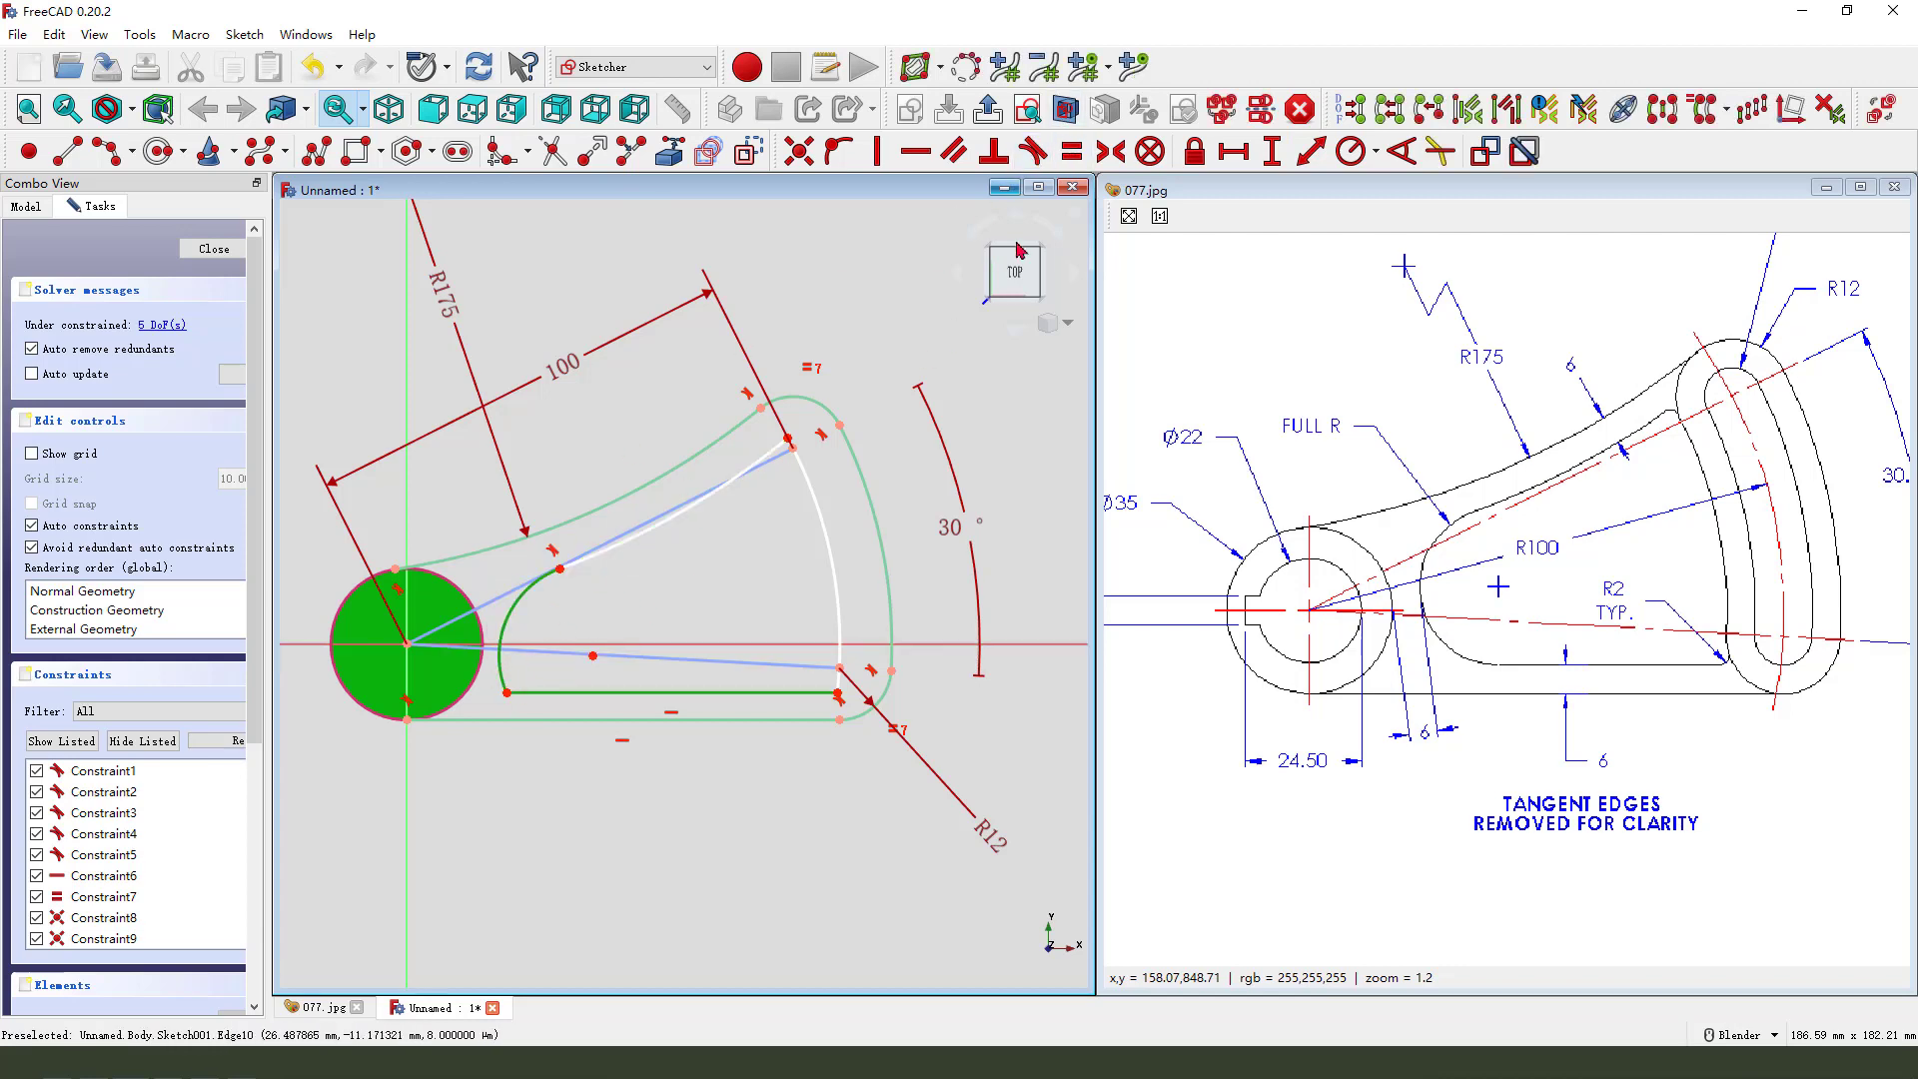
click(1035, 155)
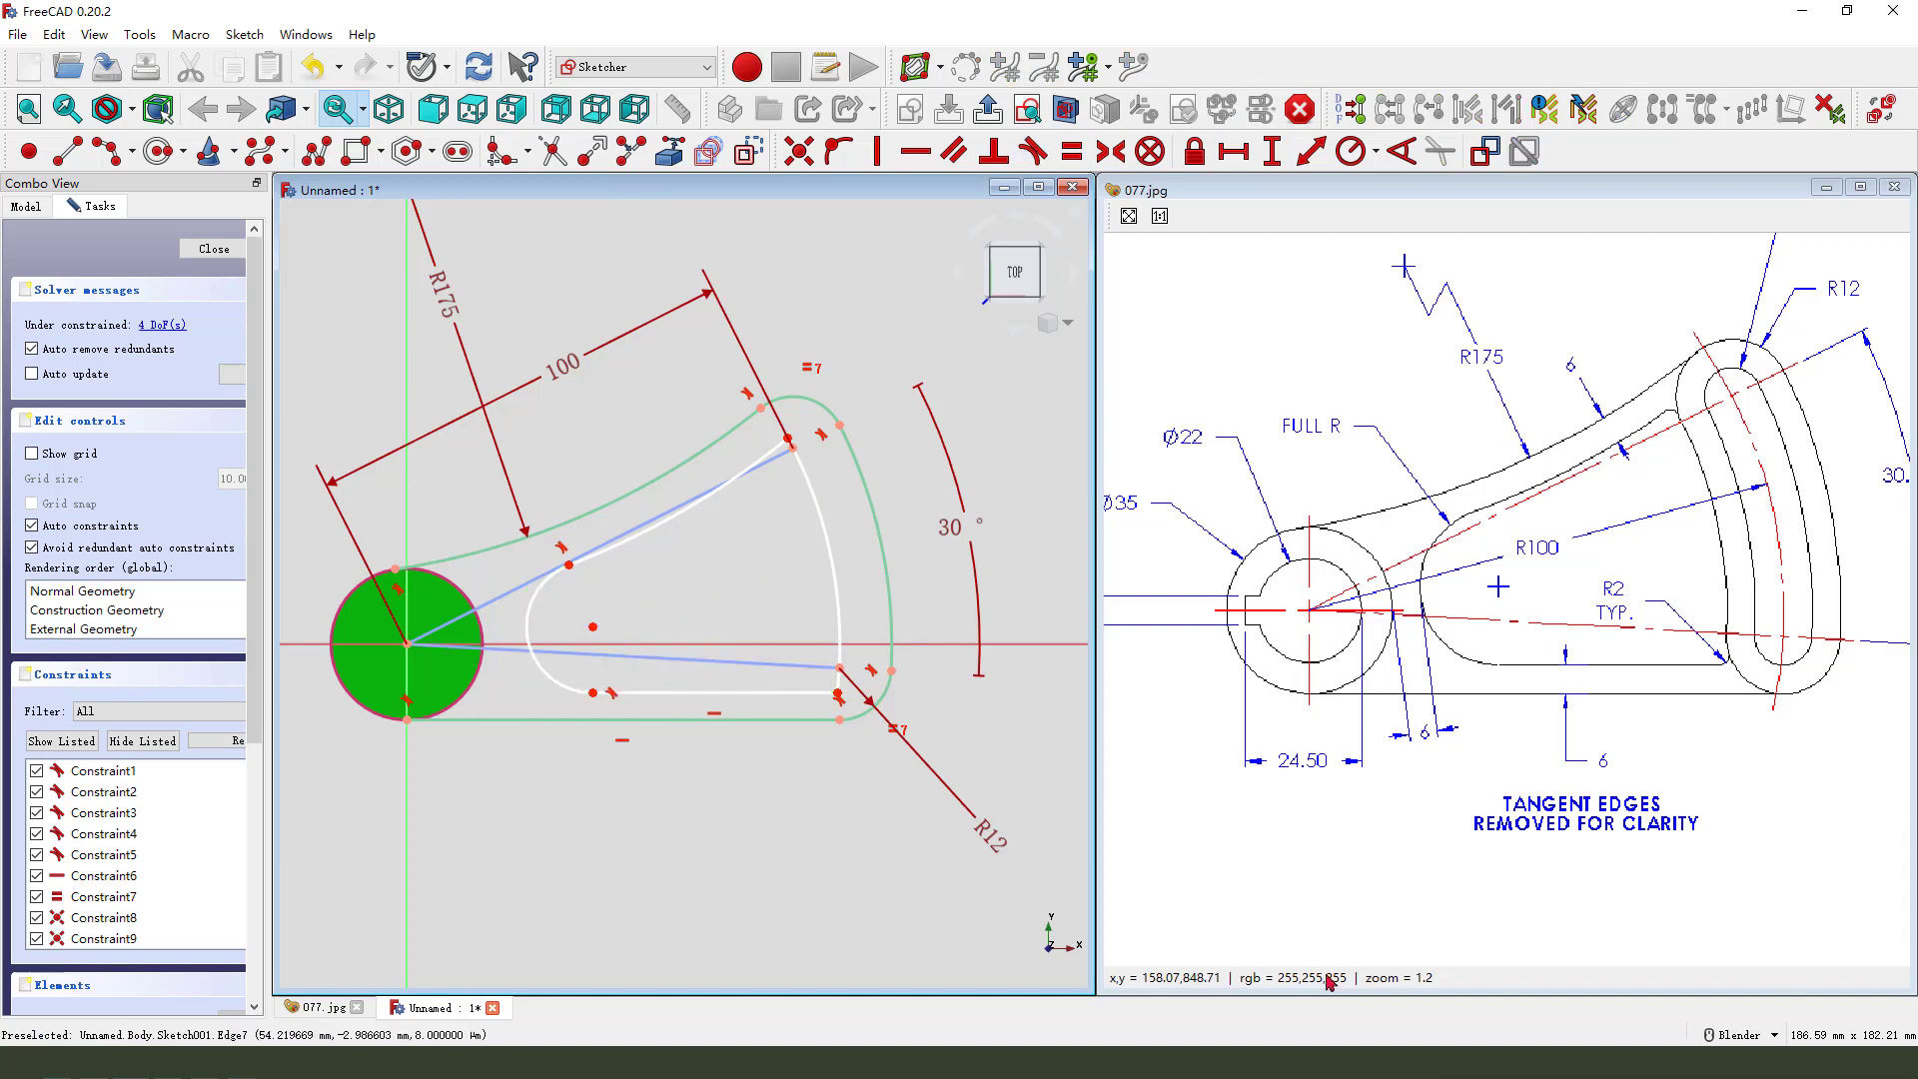
scroll(526, 683, up, 3)
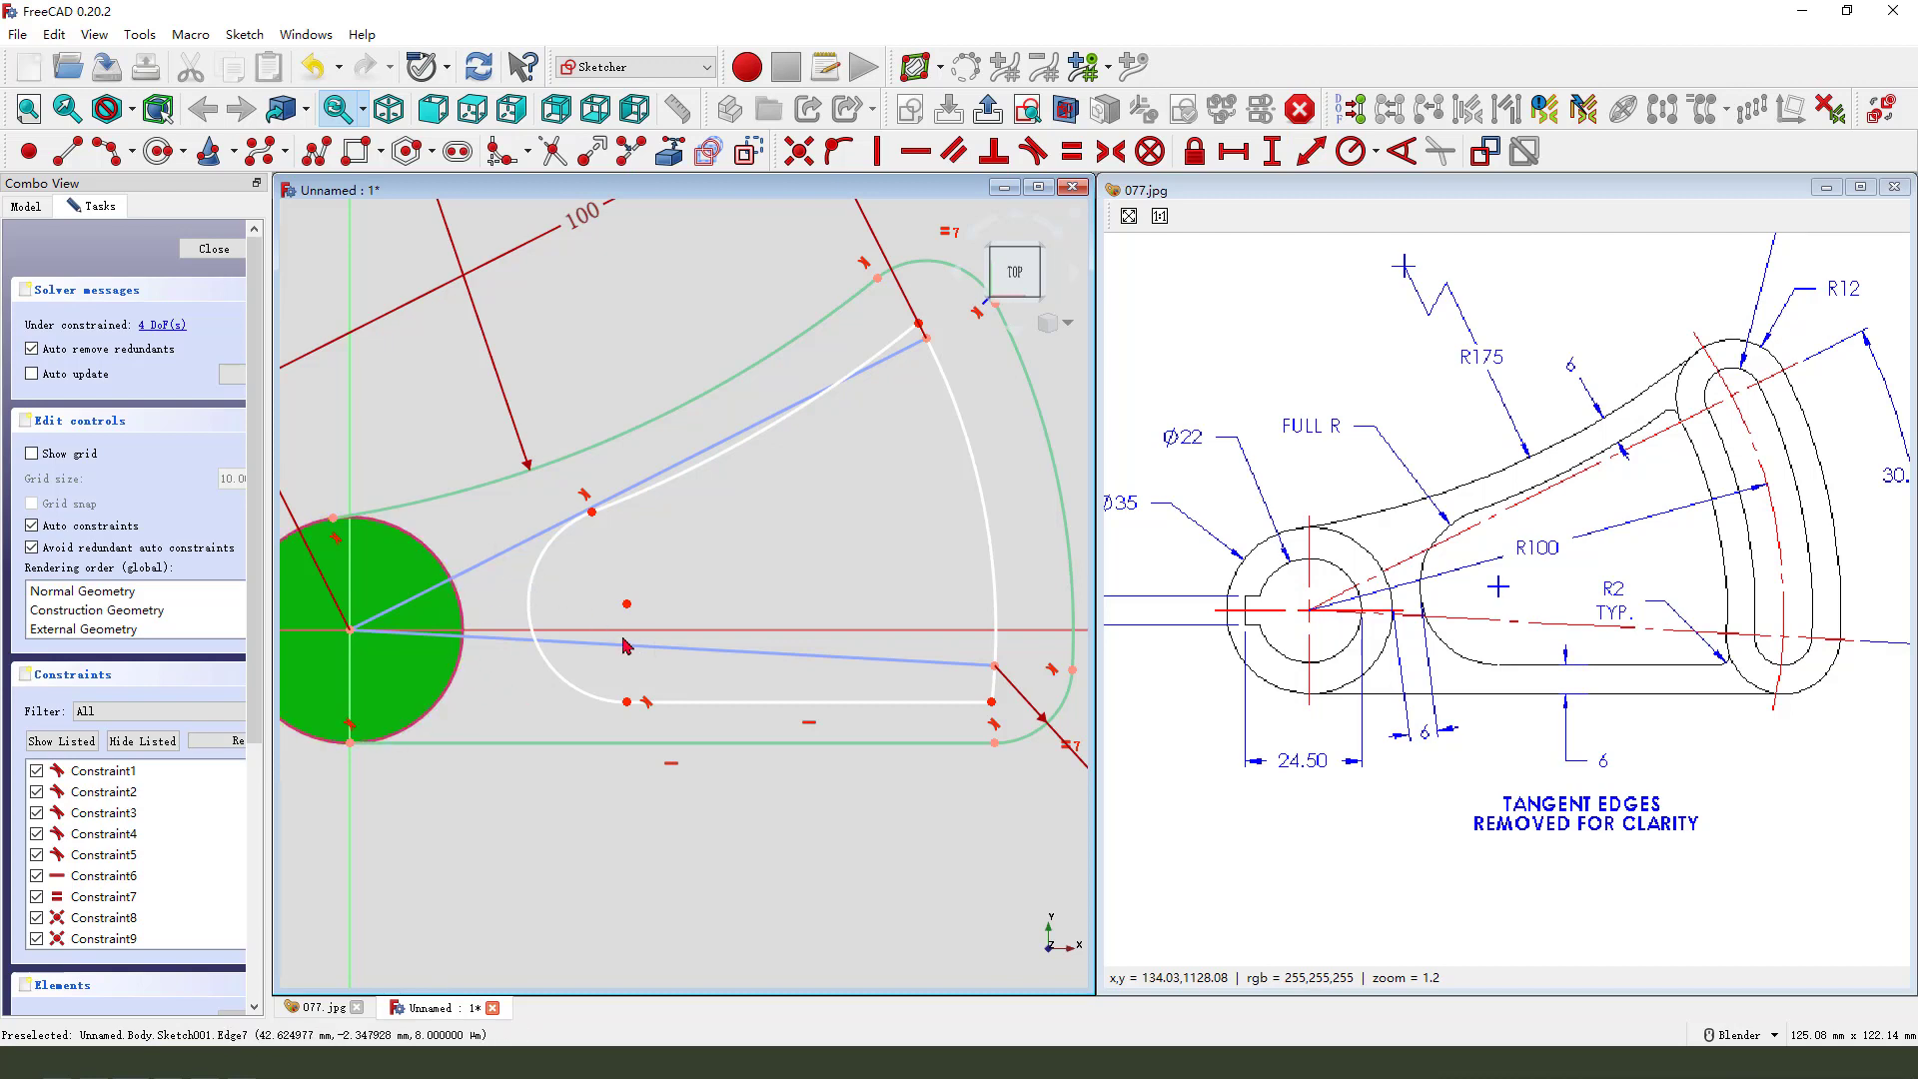
scroll(718, 632, down, 2)
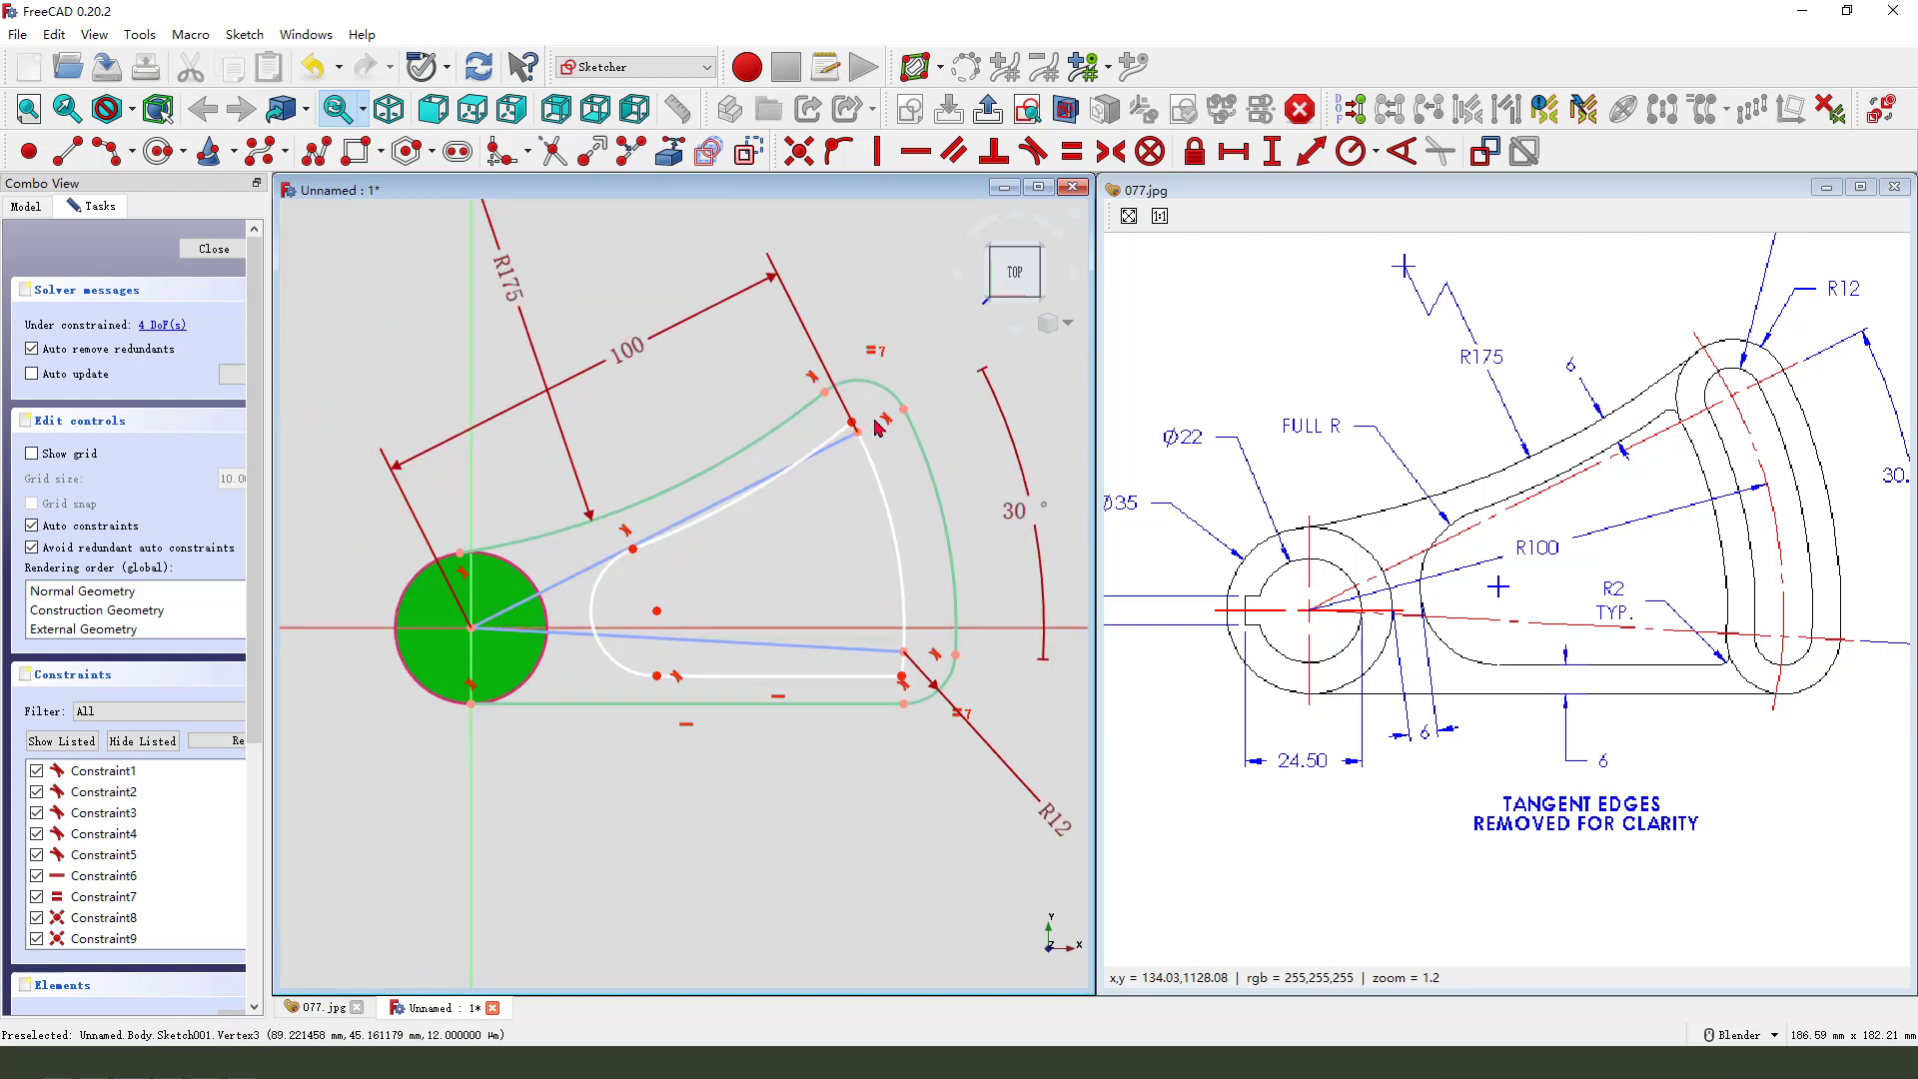
scroll(827, 420, up, 1)
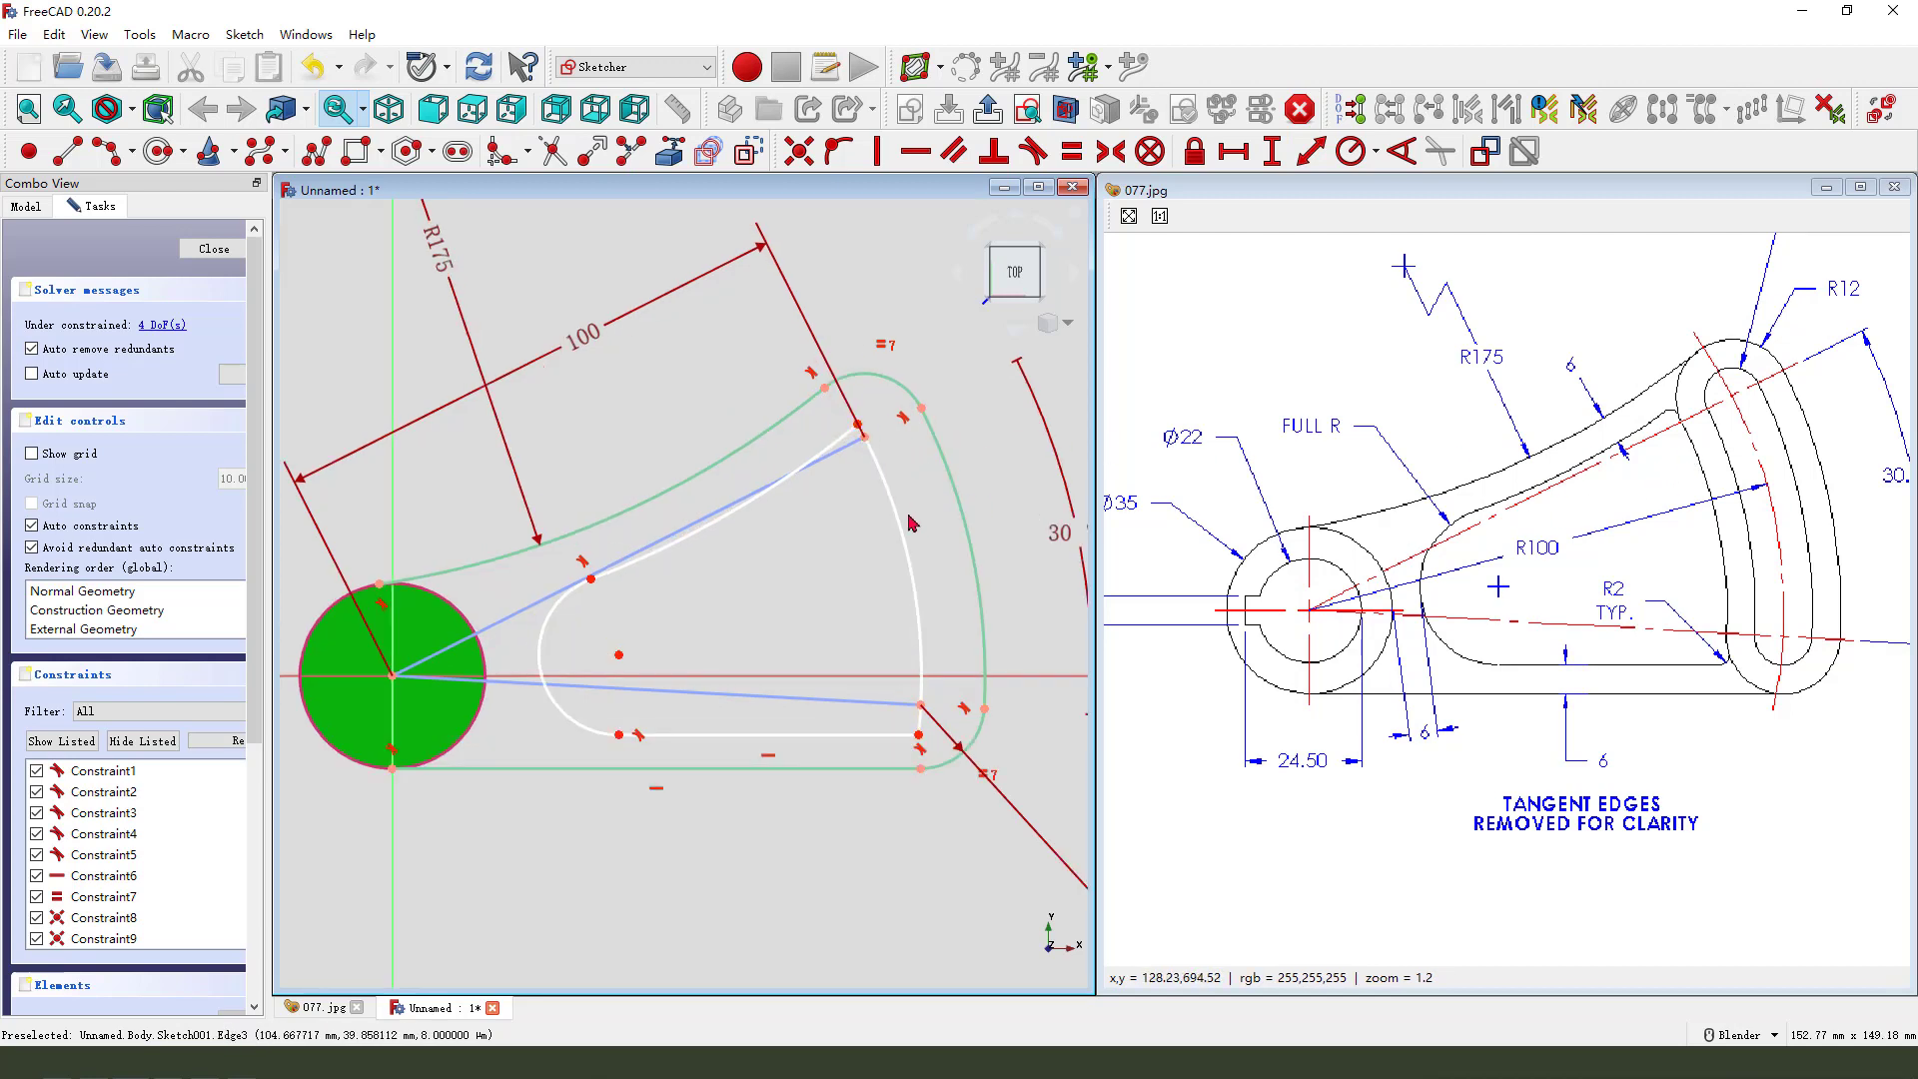
scroll(883, 460, up, 3)
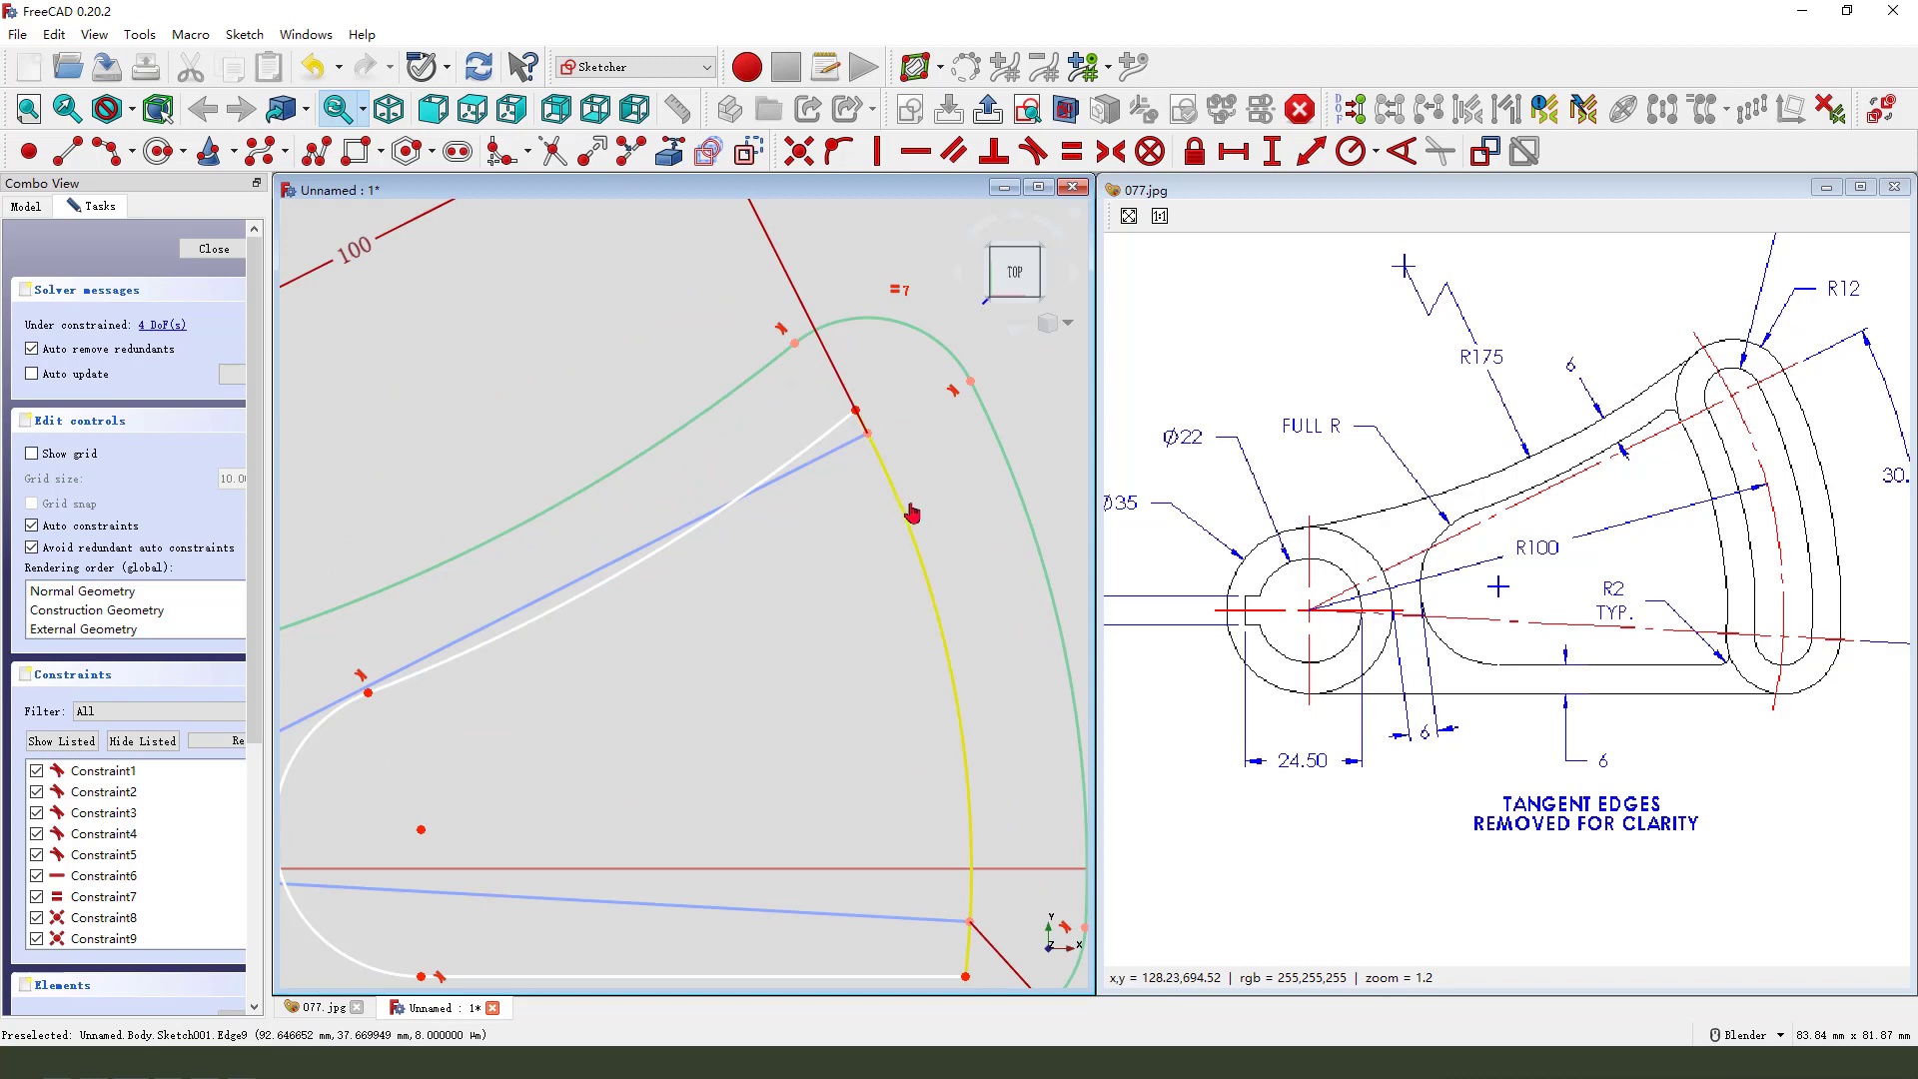
scroll(888, 582, down, 3)
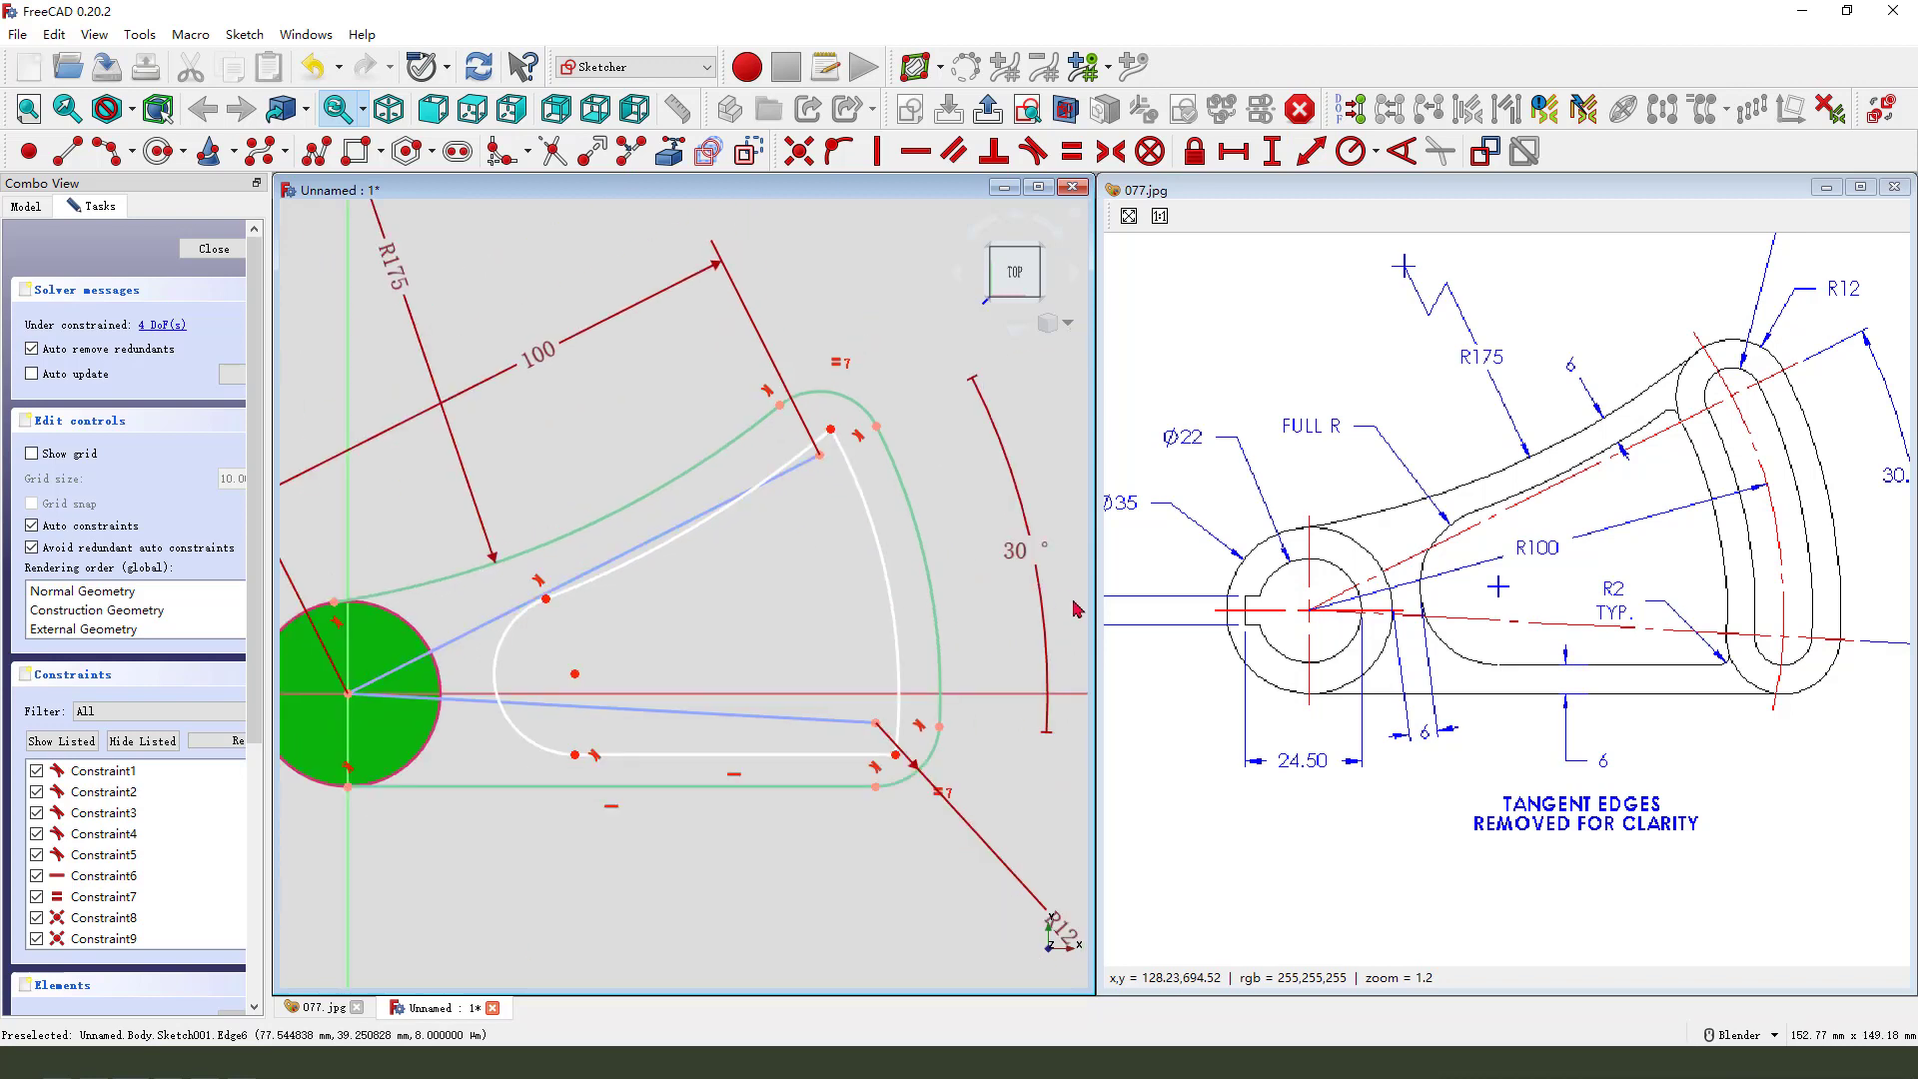
scroll(659, 539, down, 1)
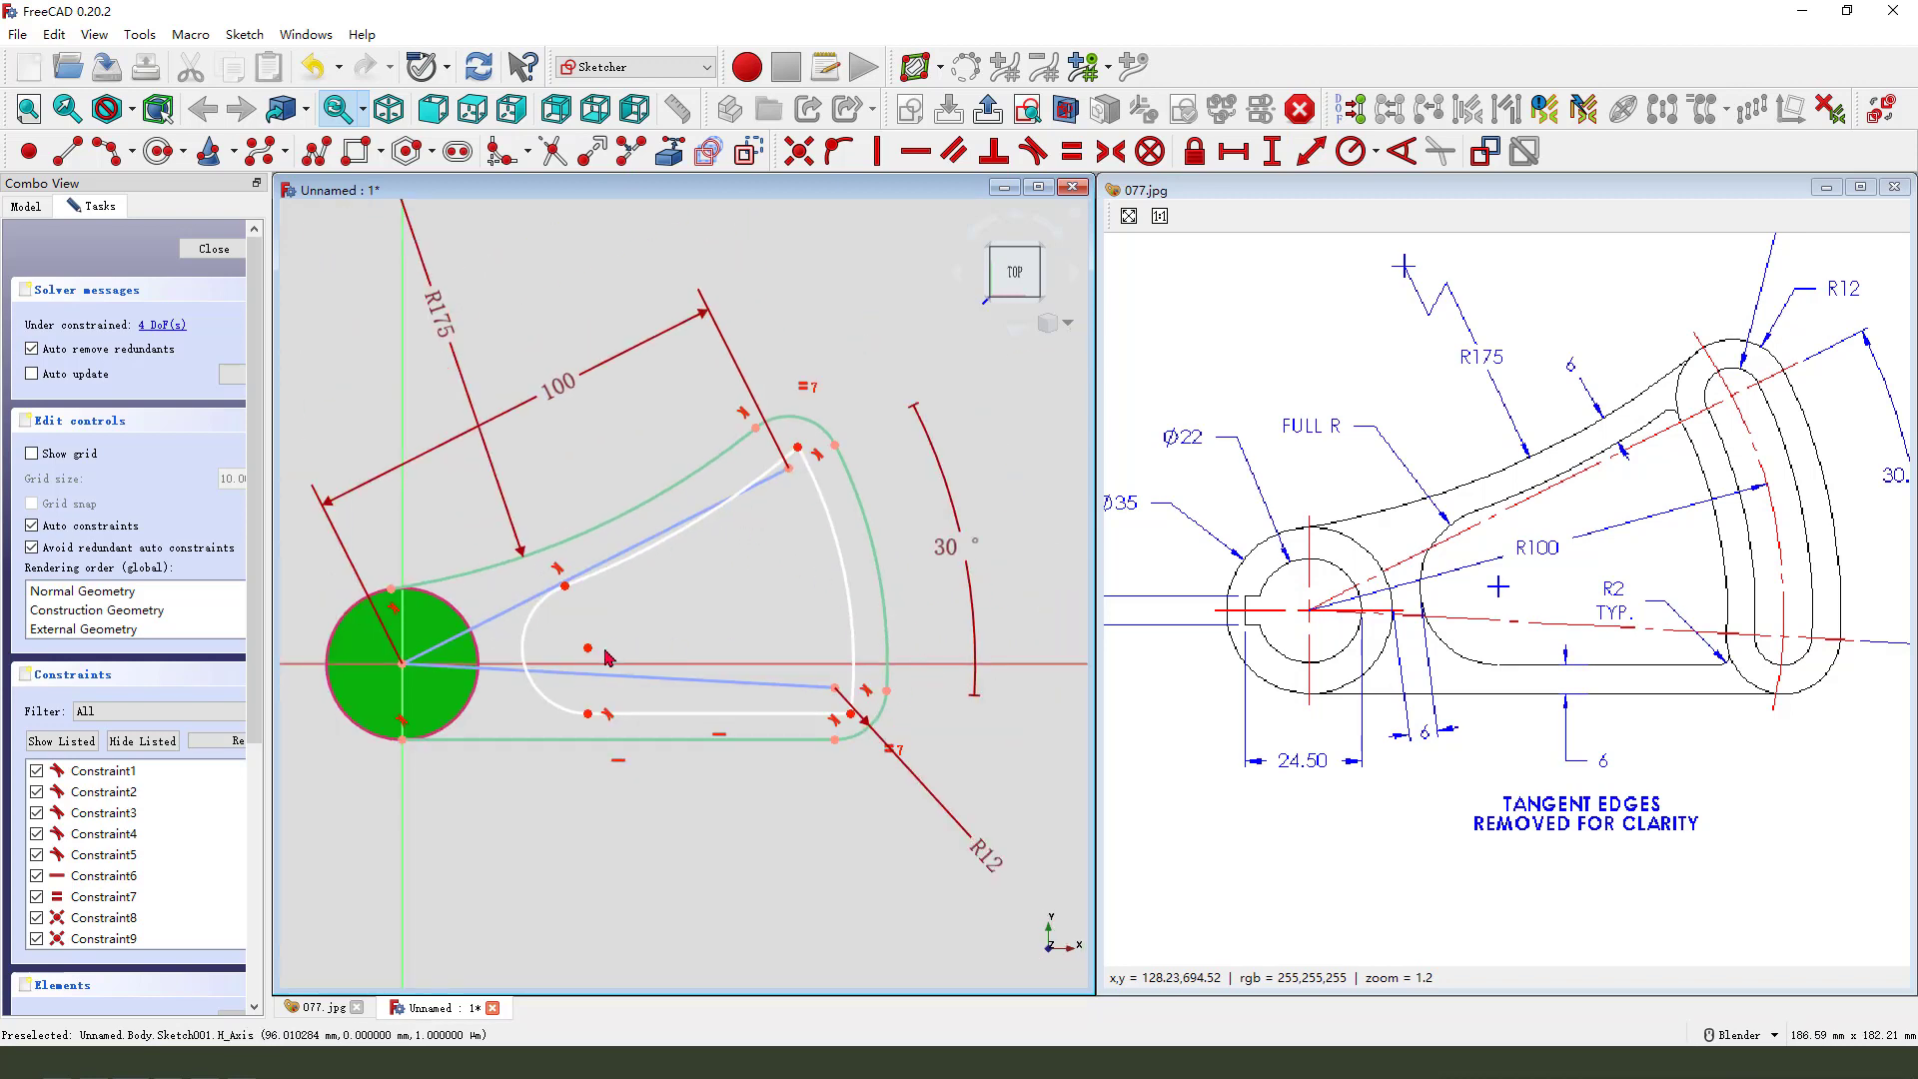
Step: Set a 6 mm vertical distance between the slot's lower end and the outer bottom edge, label below
scroll(767, 491, up, 1)
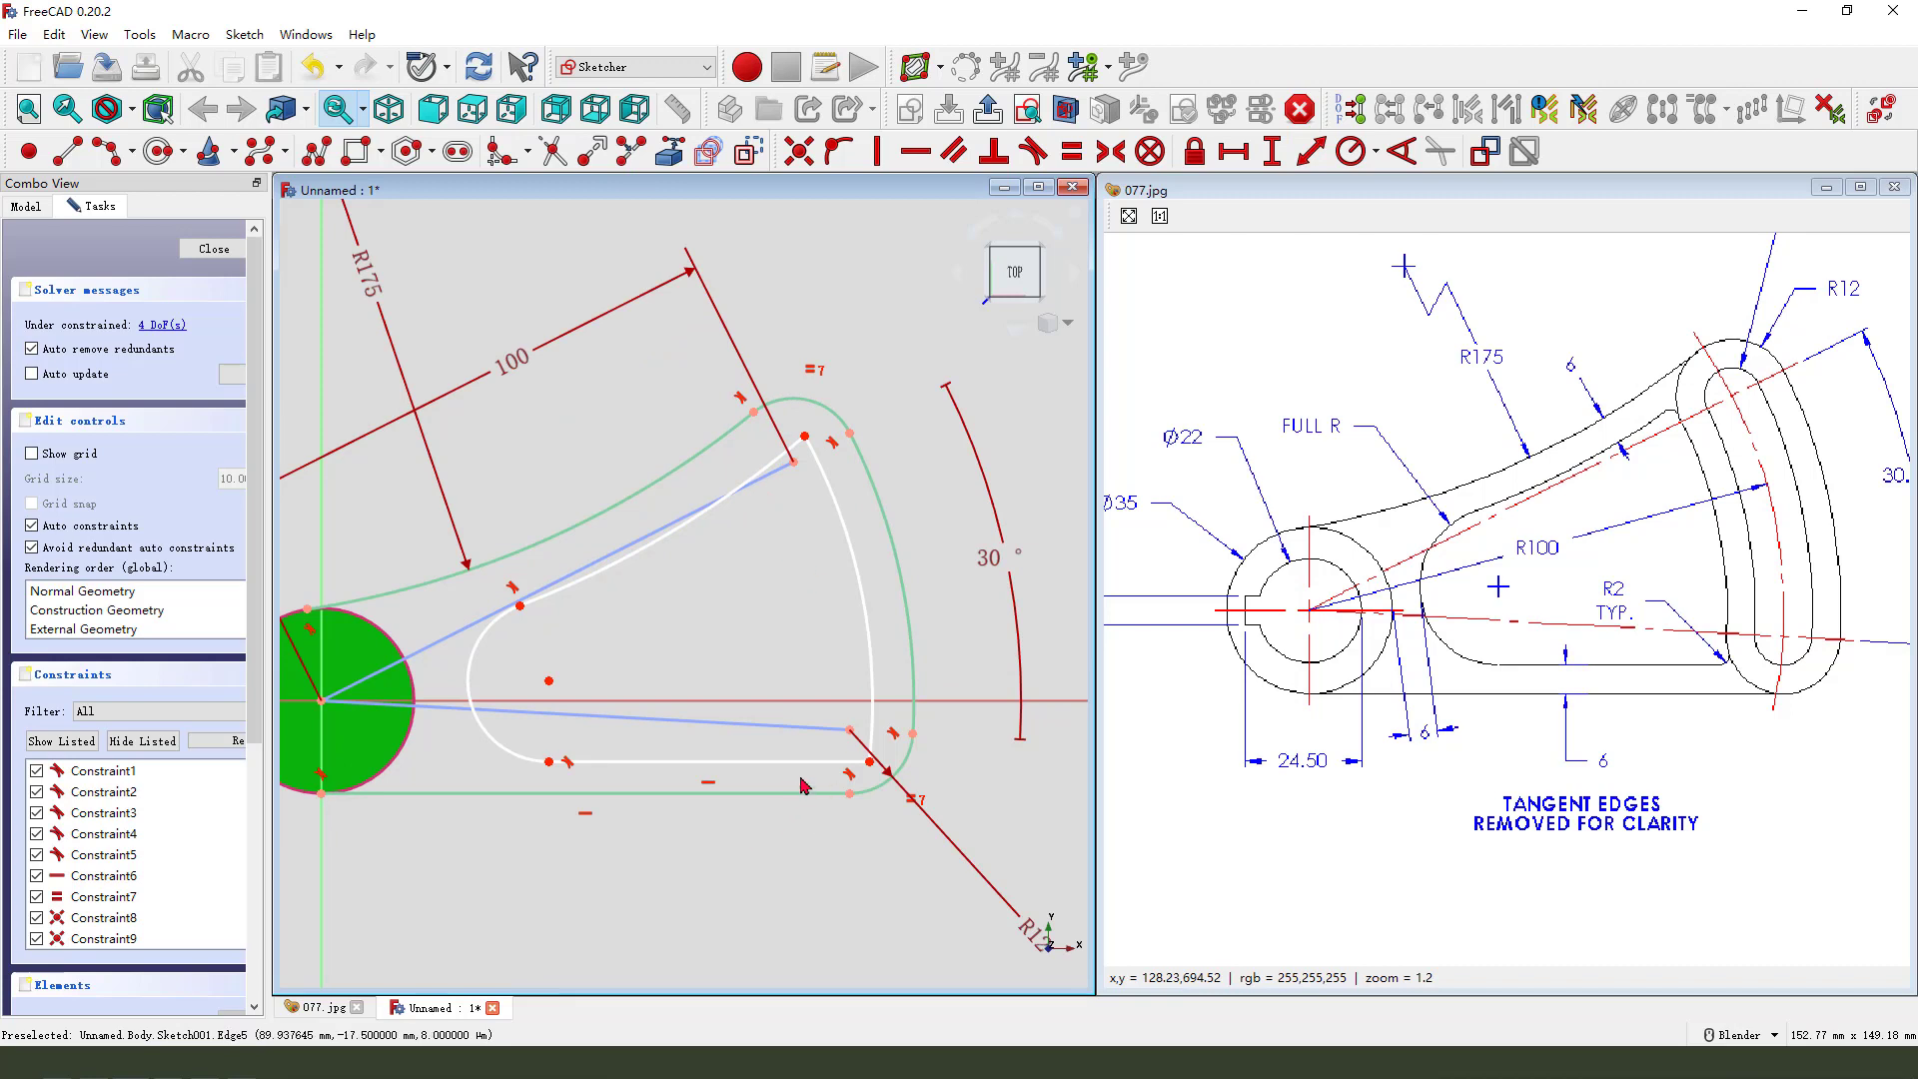
click(870, 761)
click(850, 794)
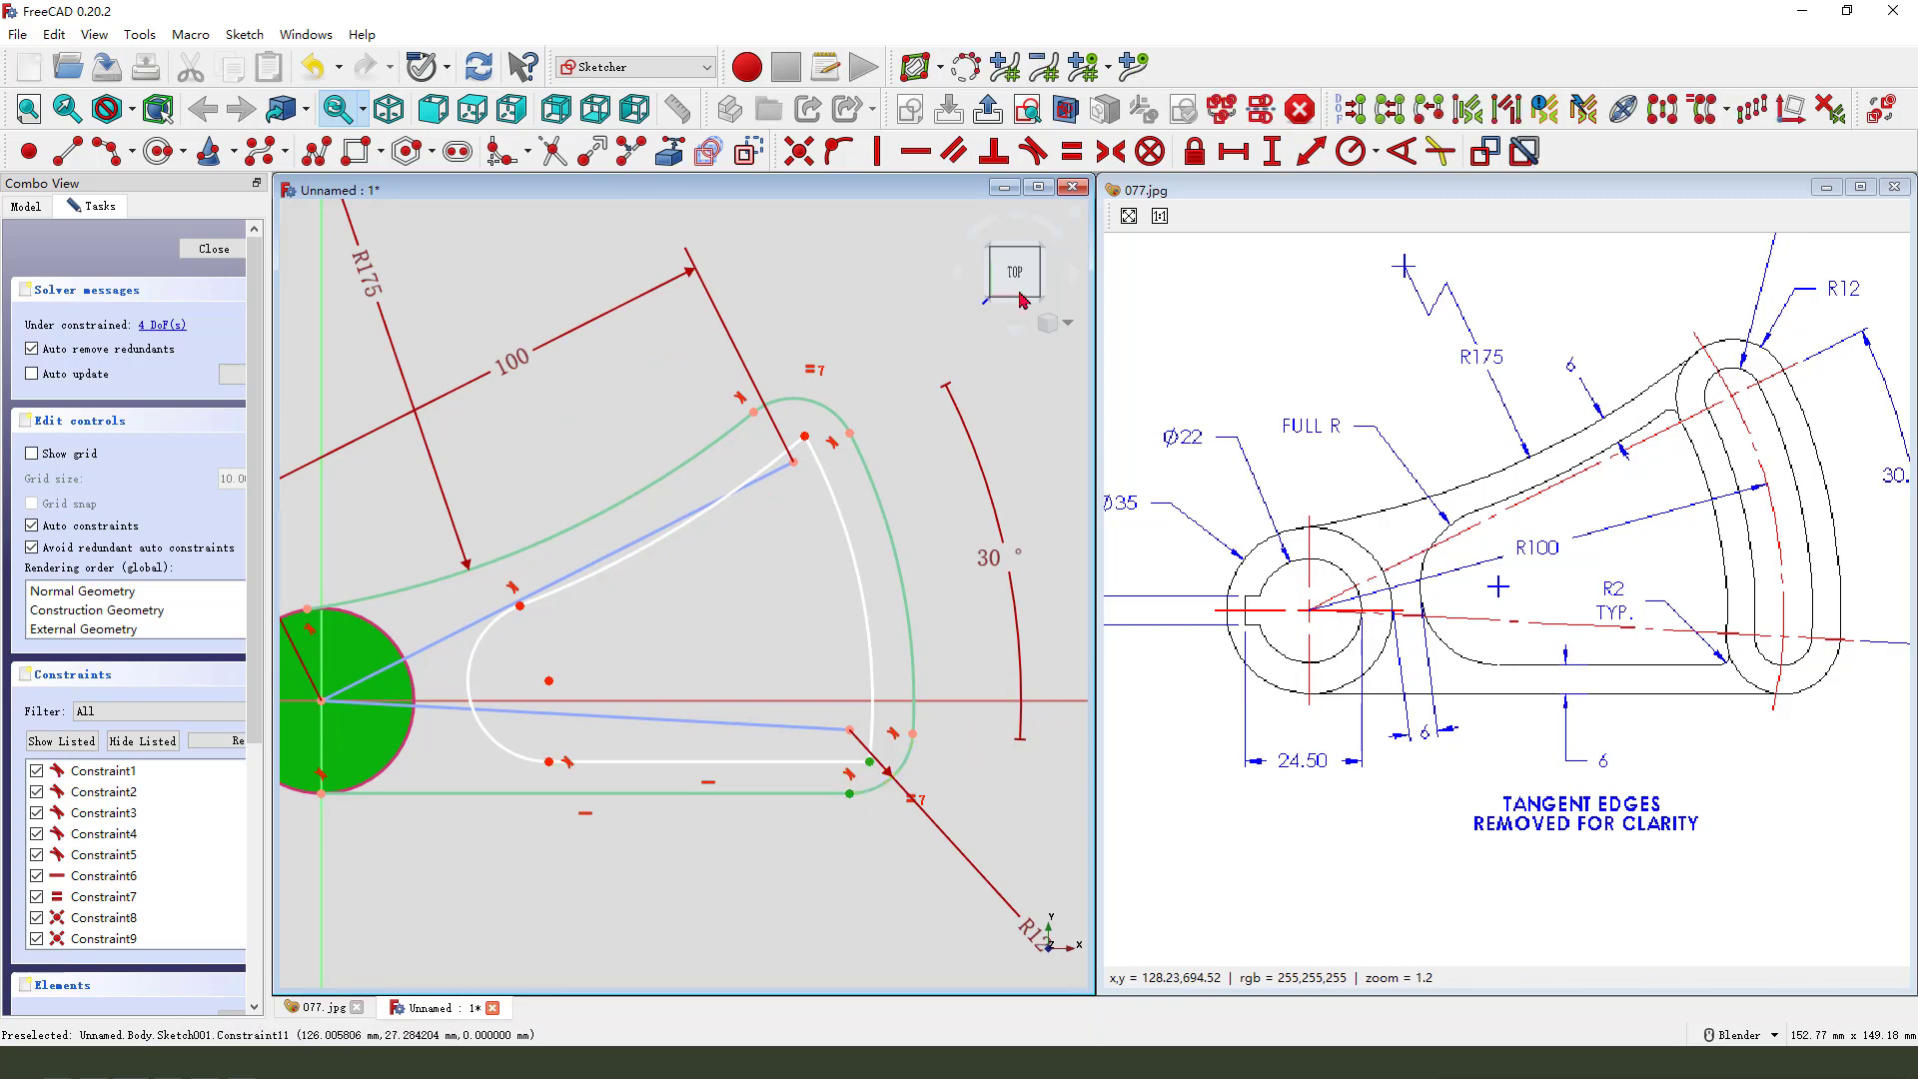
click(1272, 155)
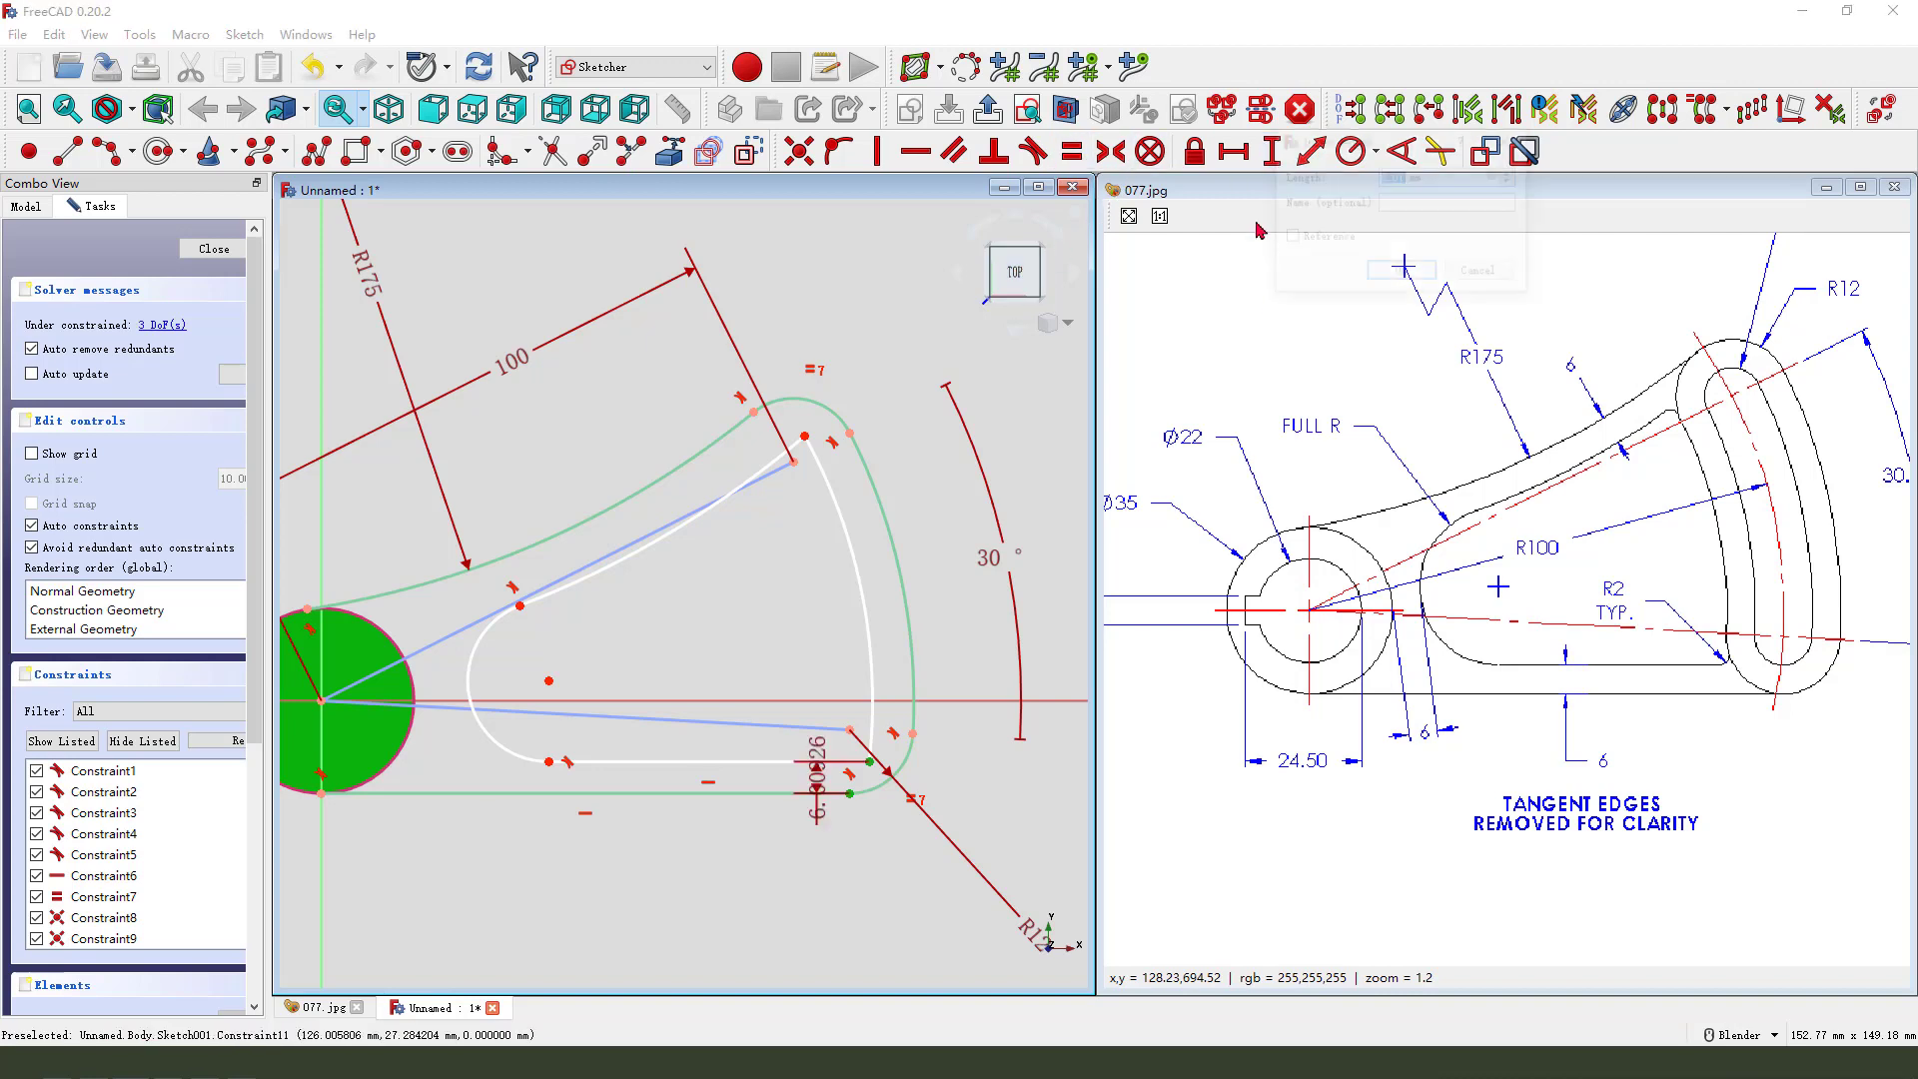
text(6)
key(Return)
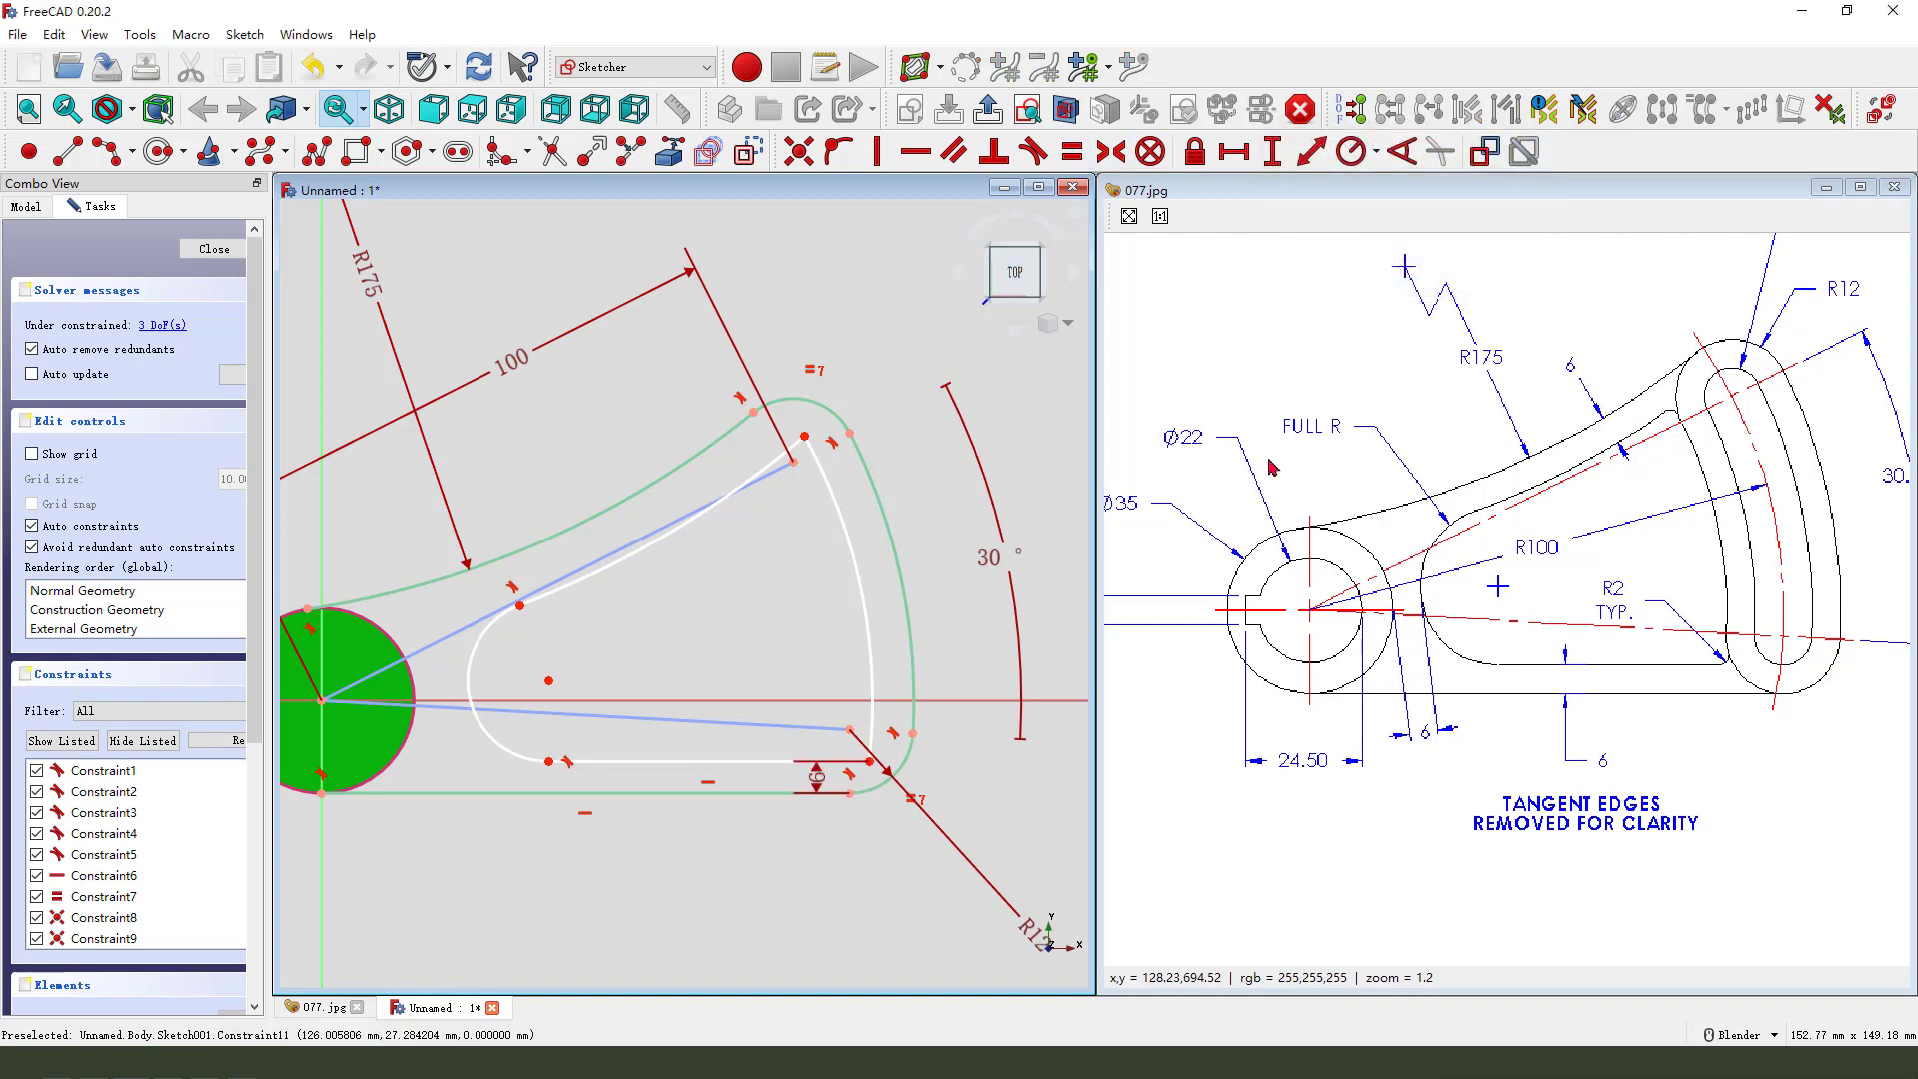
drag(816, 777, 801, 883)
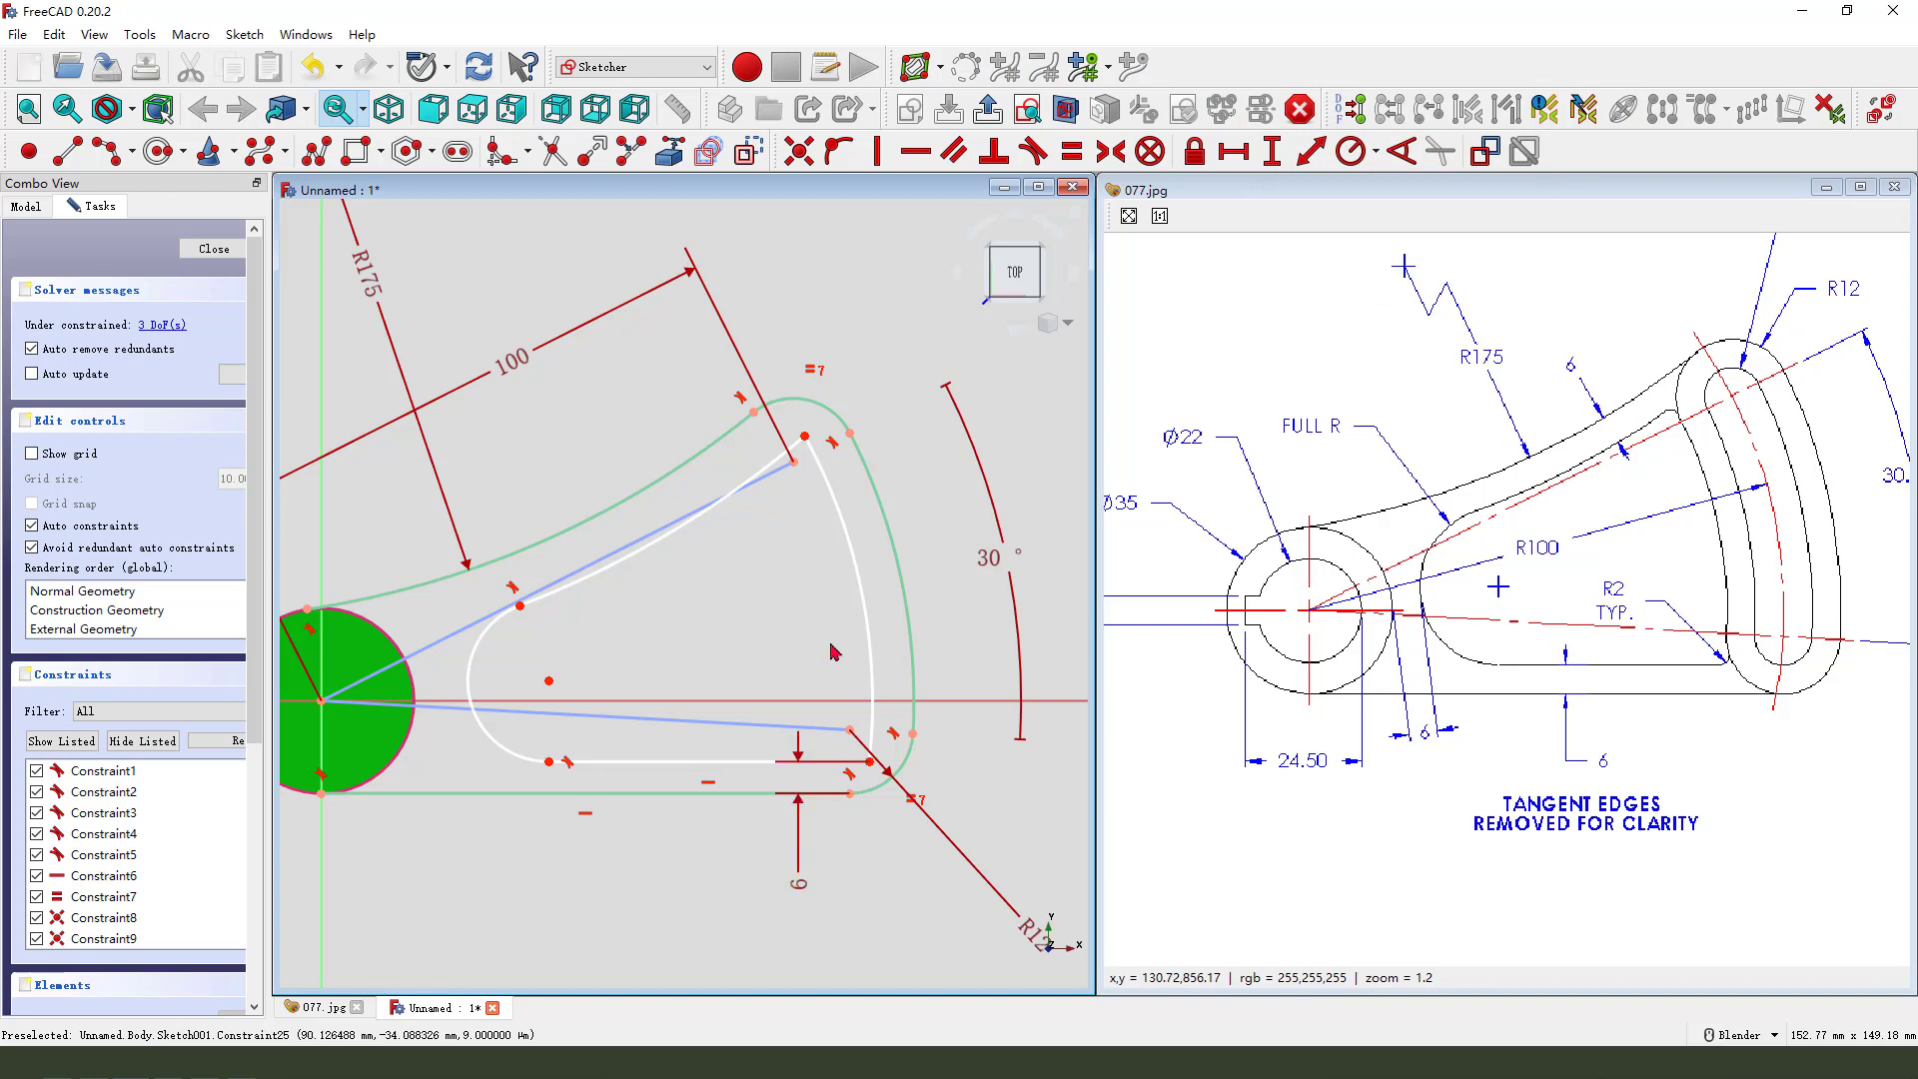
Step: Attempt a point-to-arc distance on the upper edge, then dismiss the Wrong selection warning
click(520, 605)
click(497, 553)
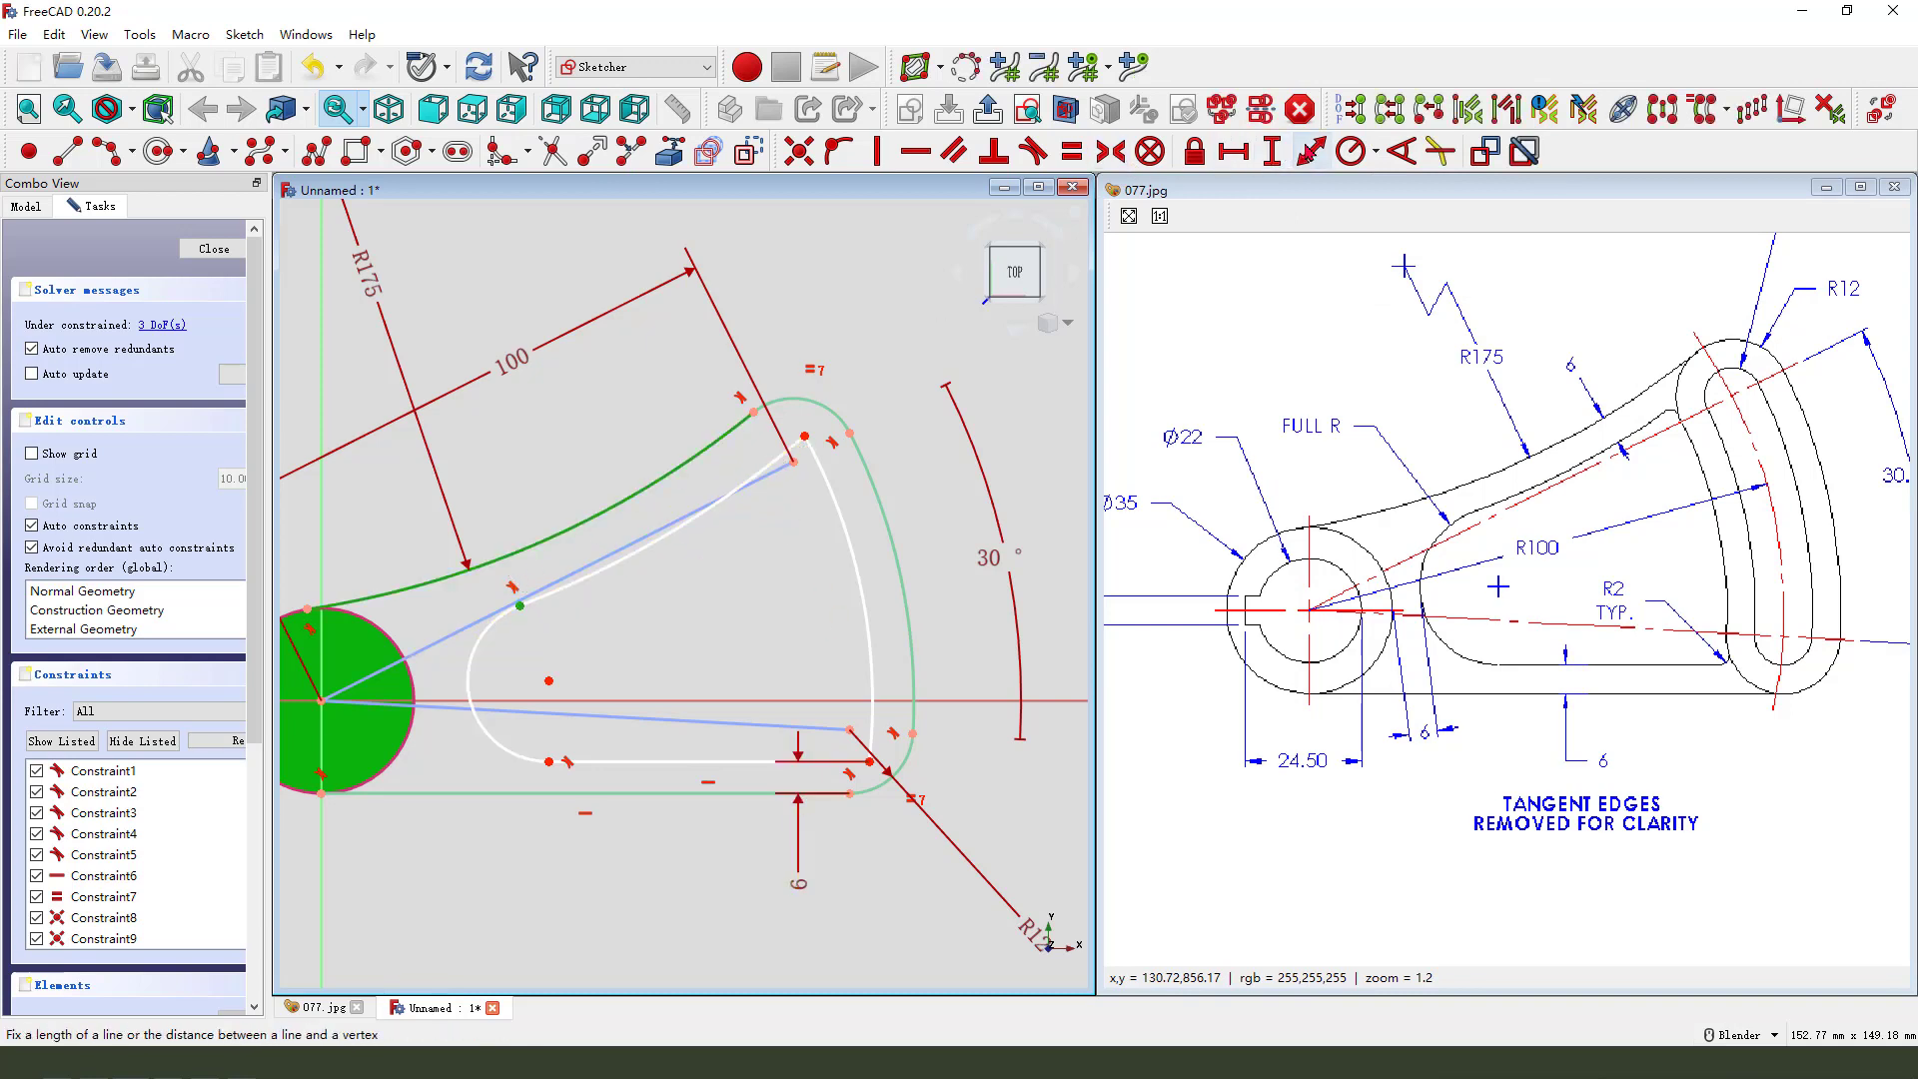
click(1311, 152)
click(1191, 469)
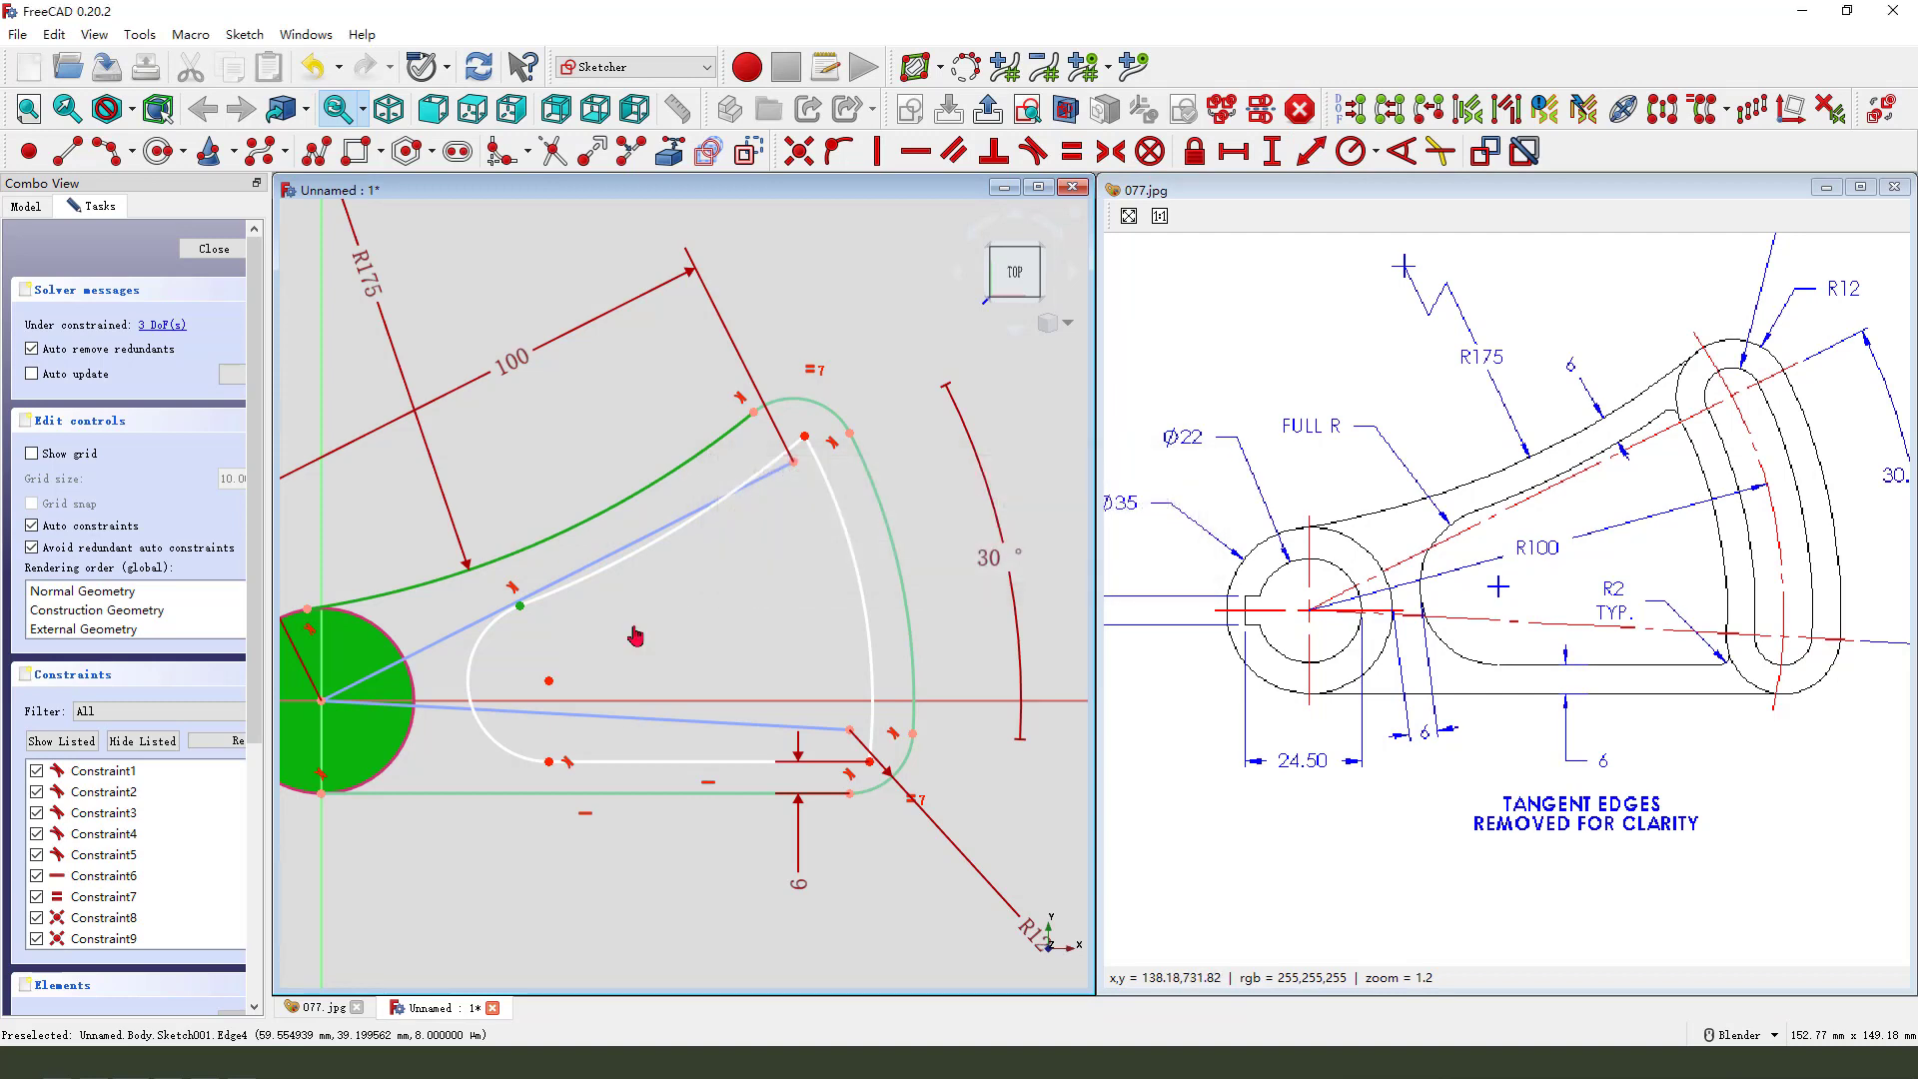
click(629, 634)
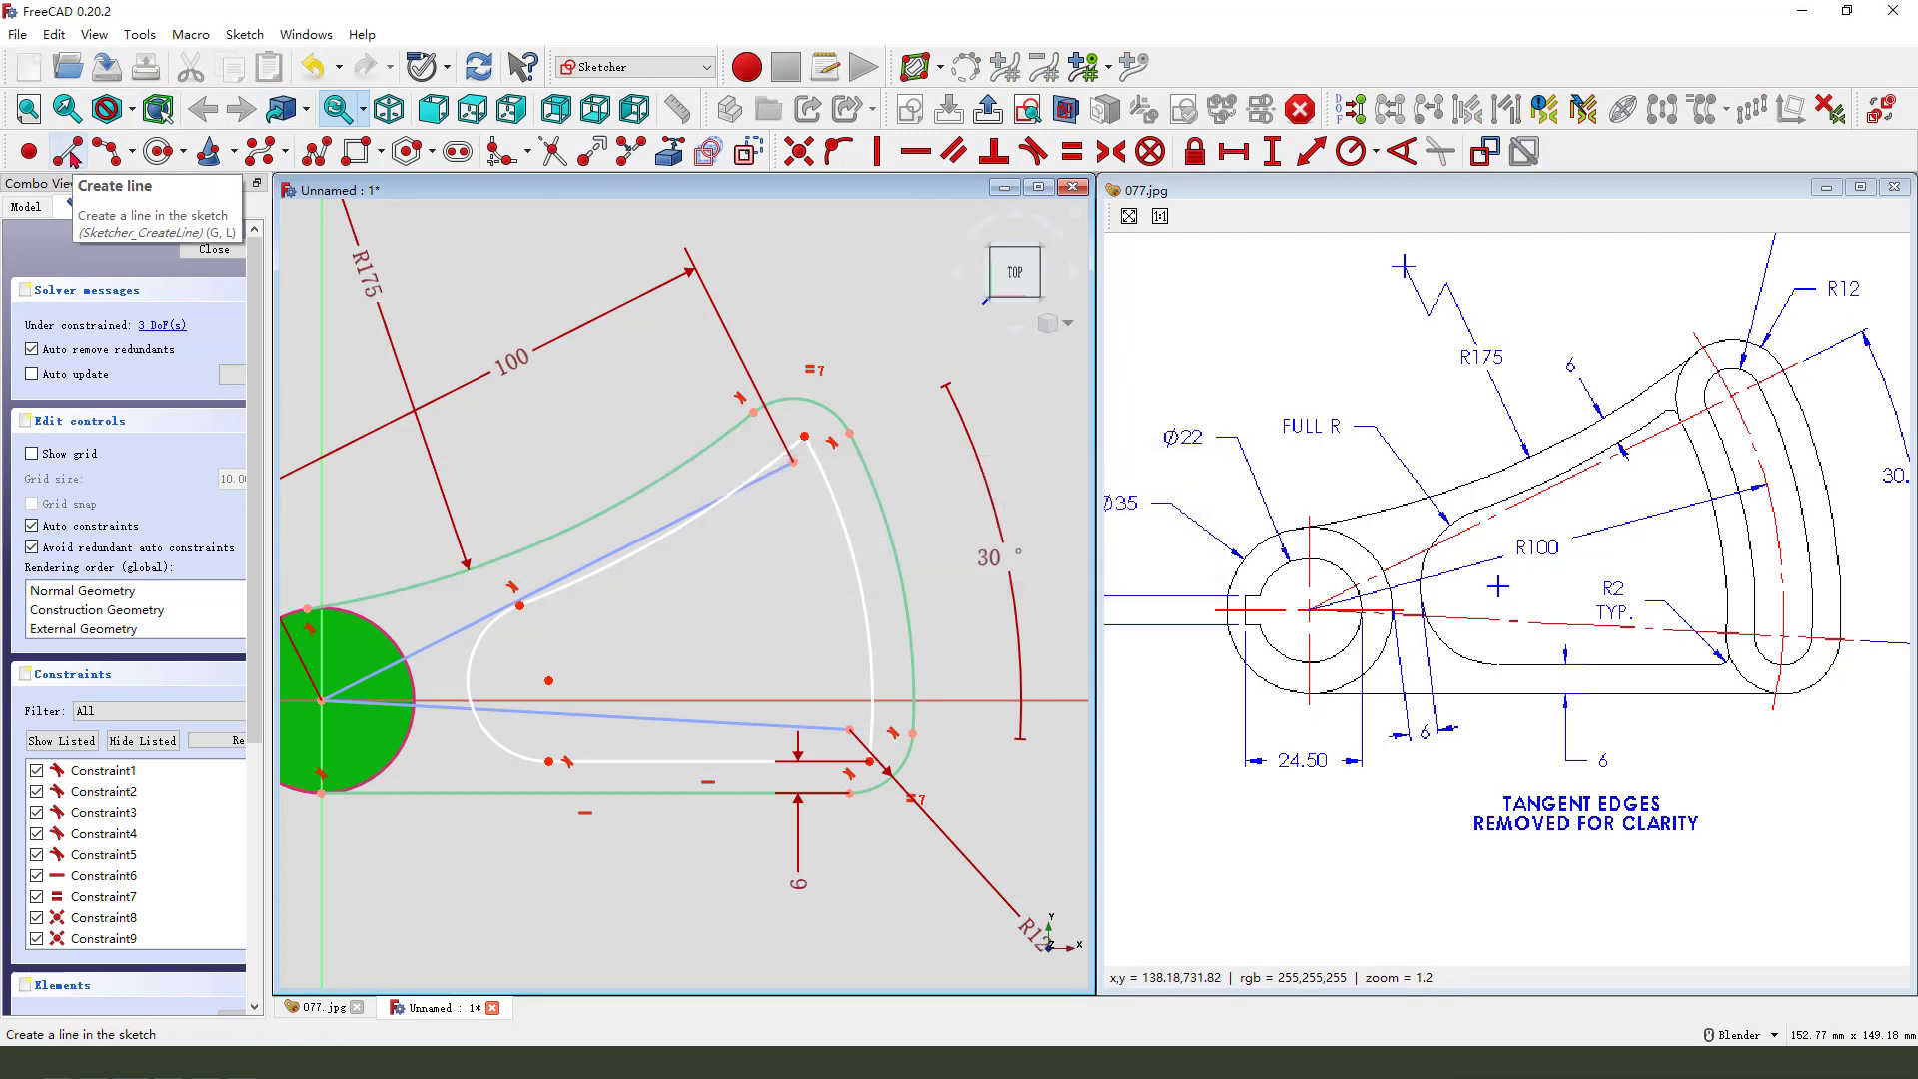
Step: Give the inner upper arc a radius of 175+6 (R181) and move its label aside
scroll(814, 610, down, 1)
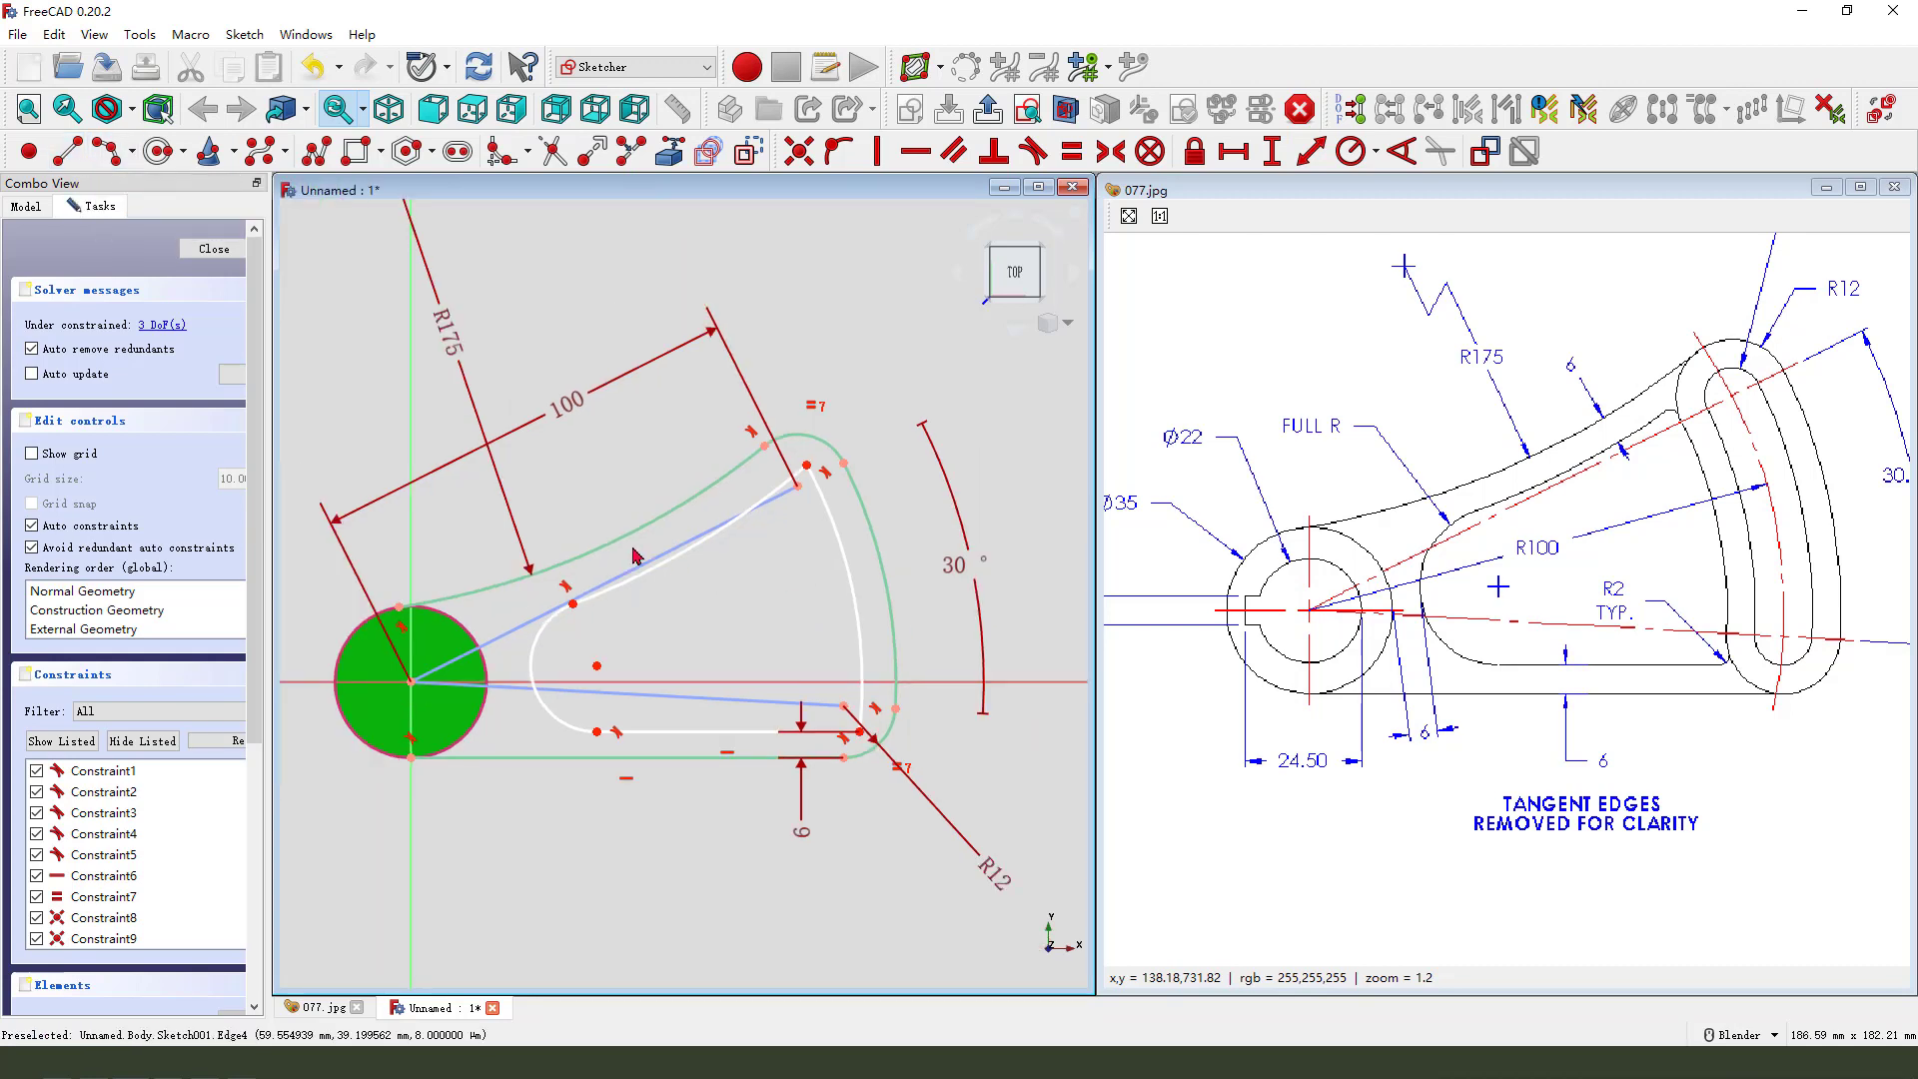
click(500, 151)
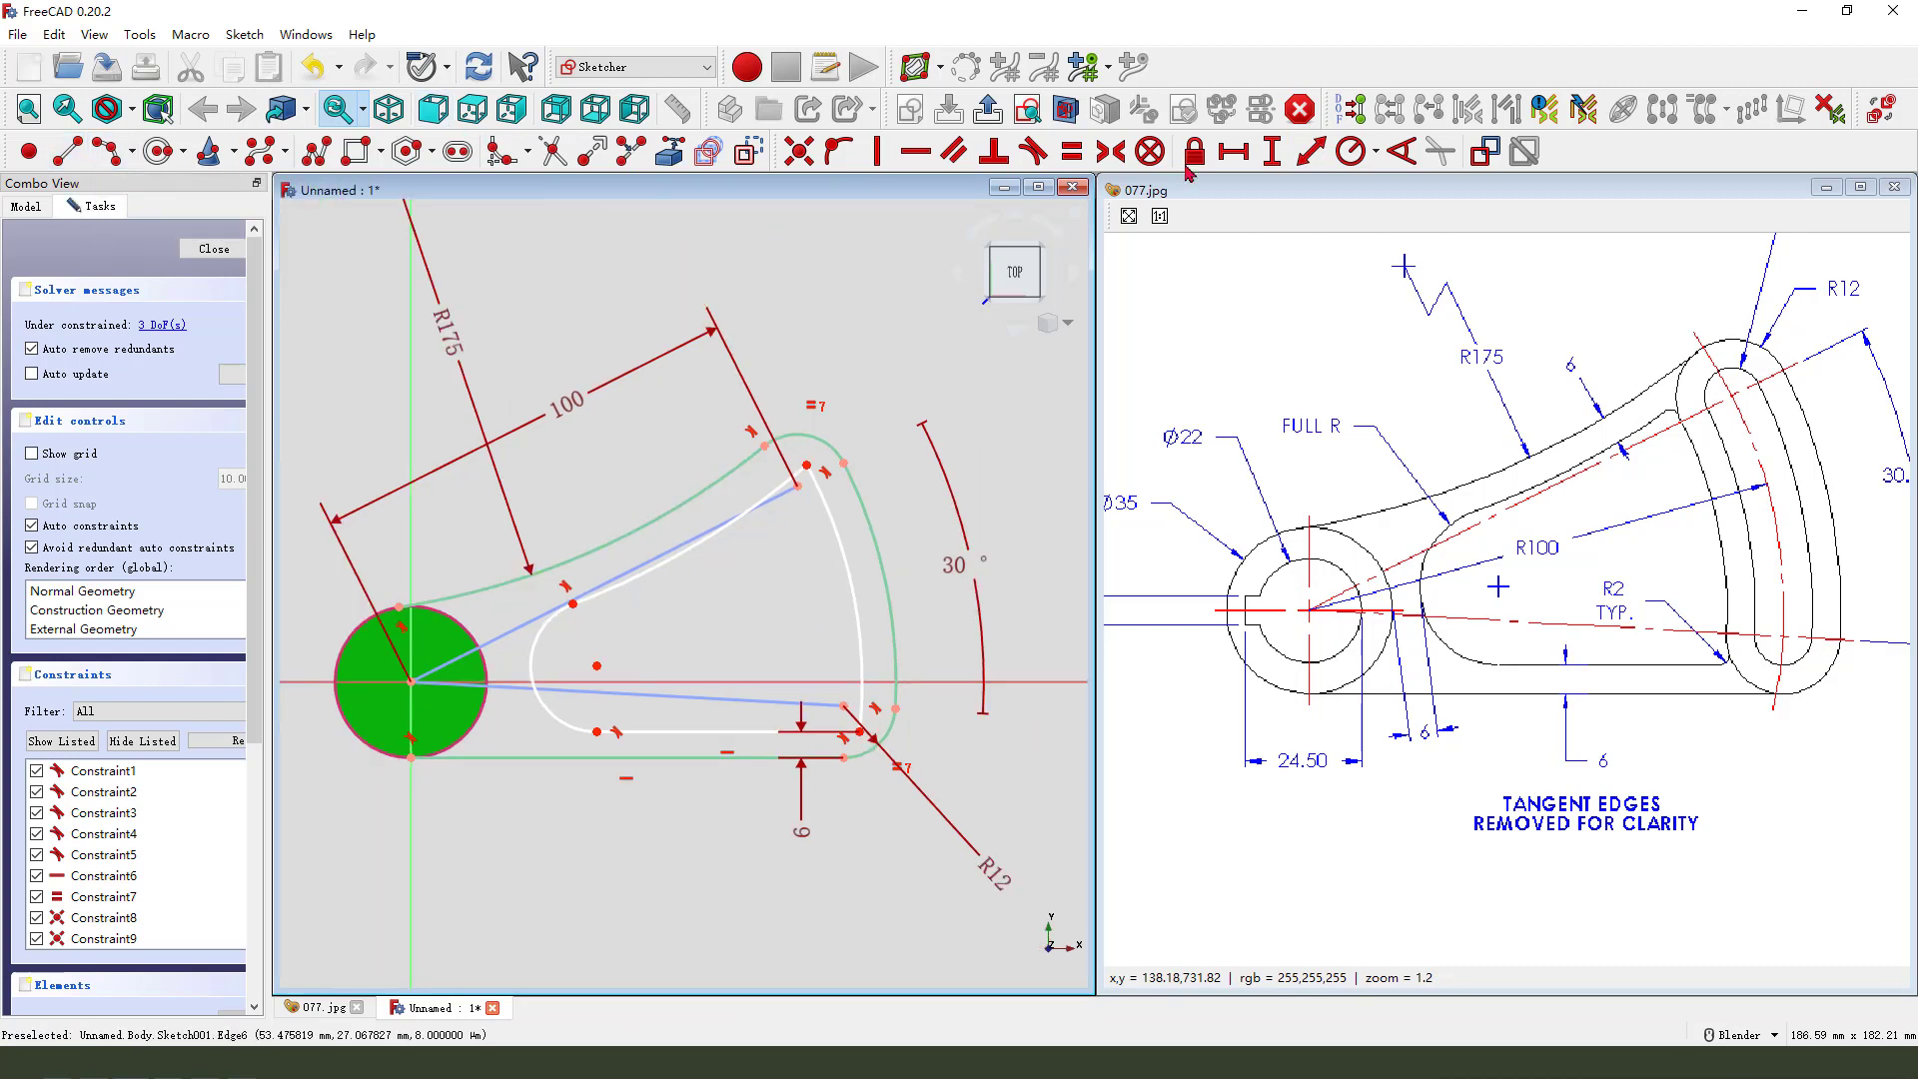
click(717, 540)
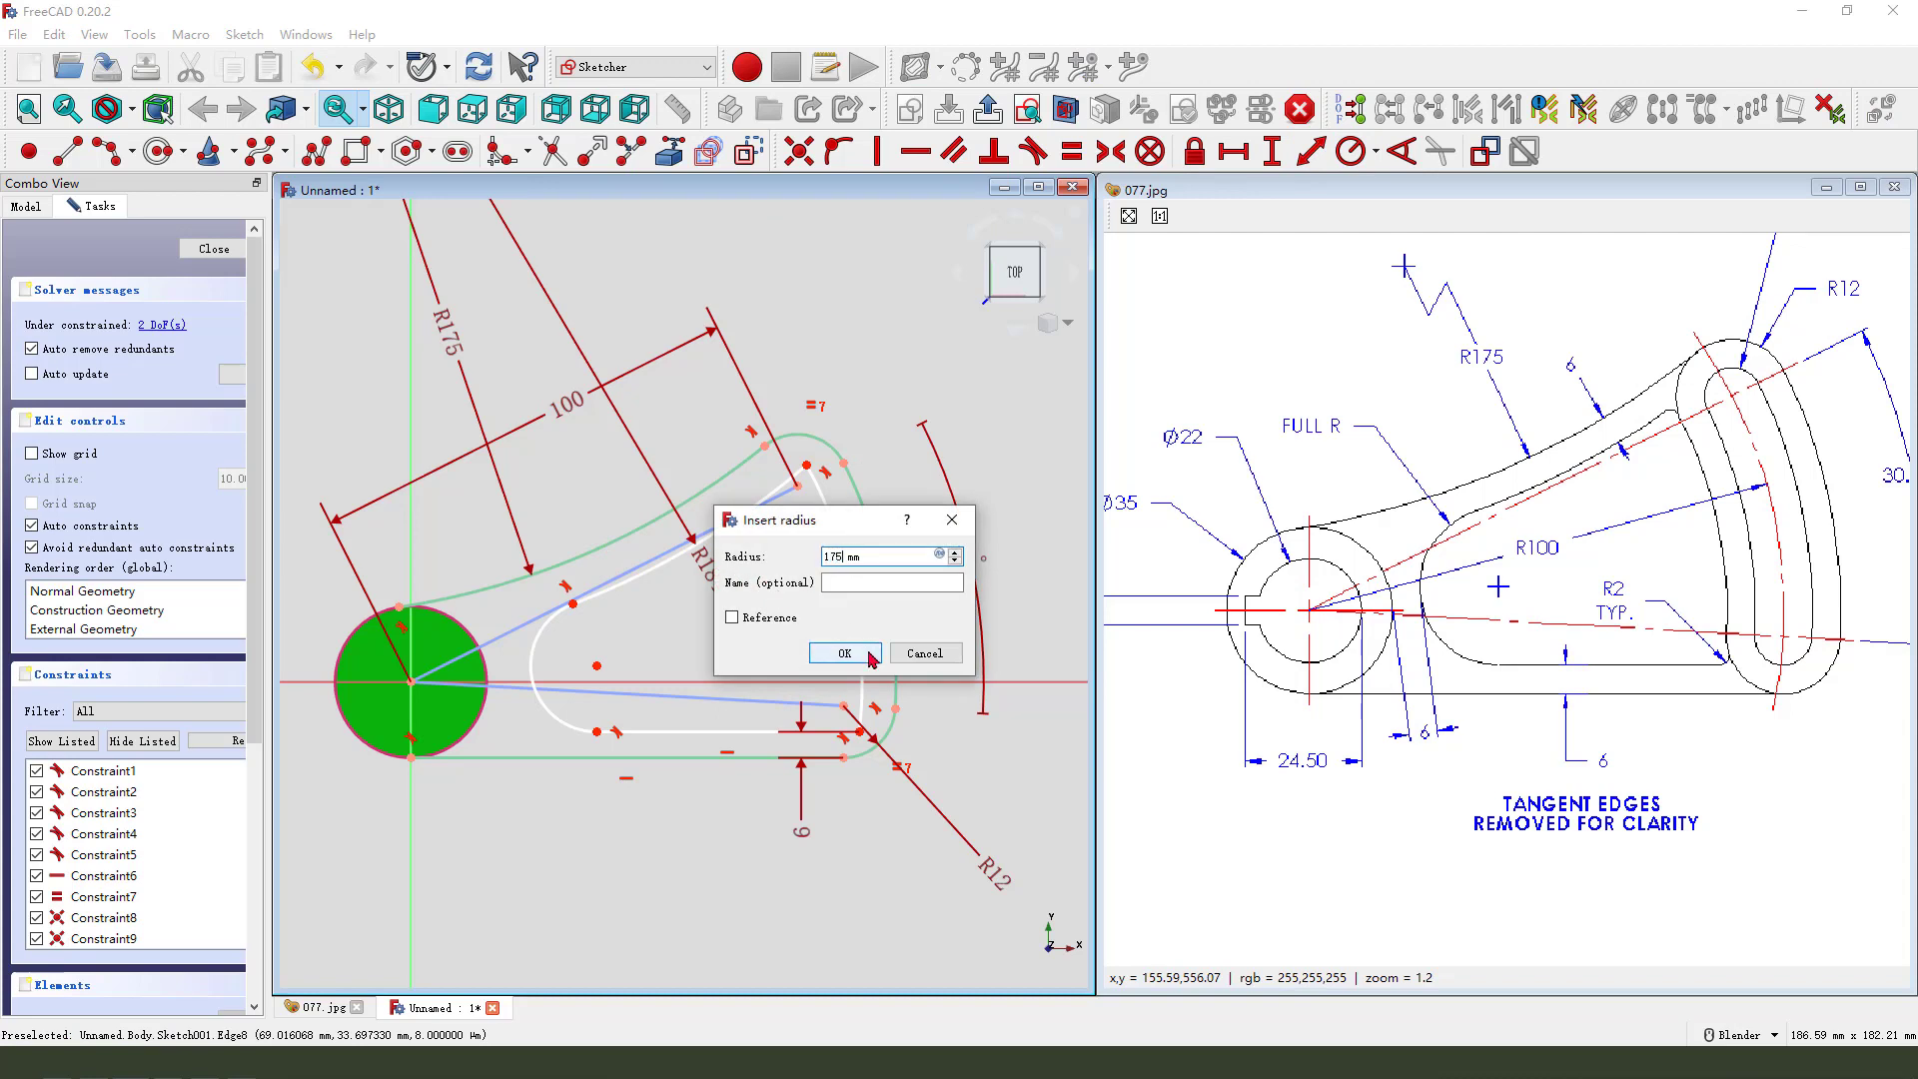
text(175+6)
click(845, 652)
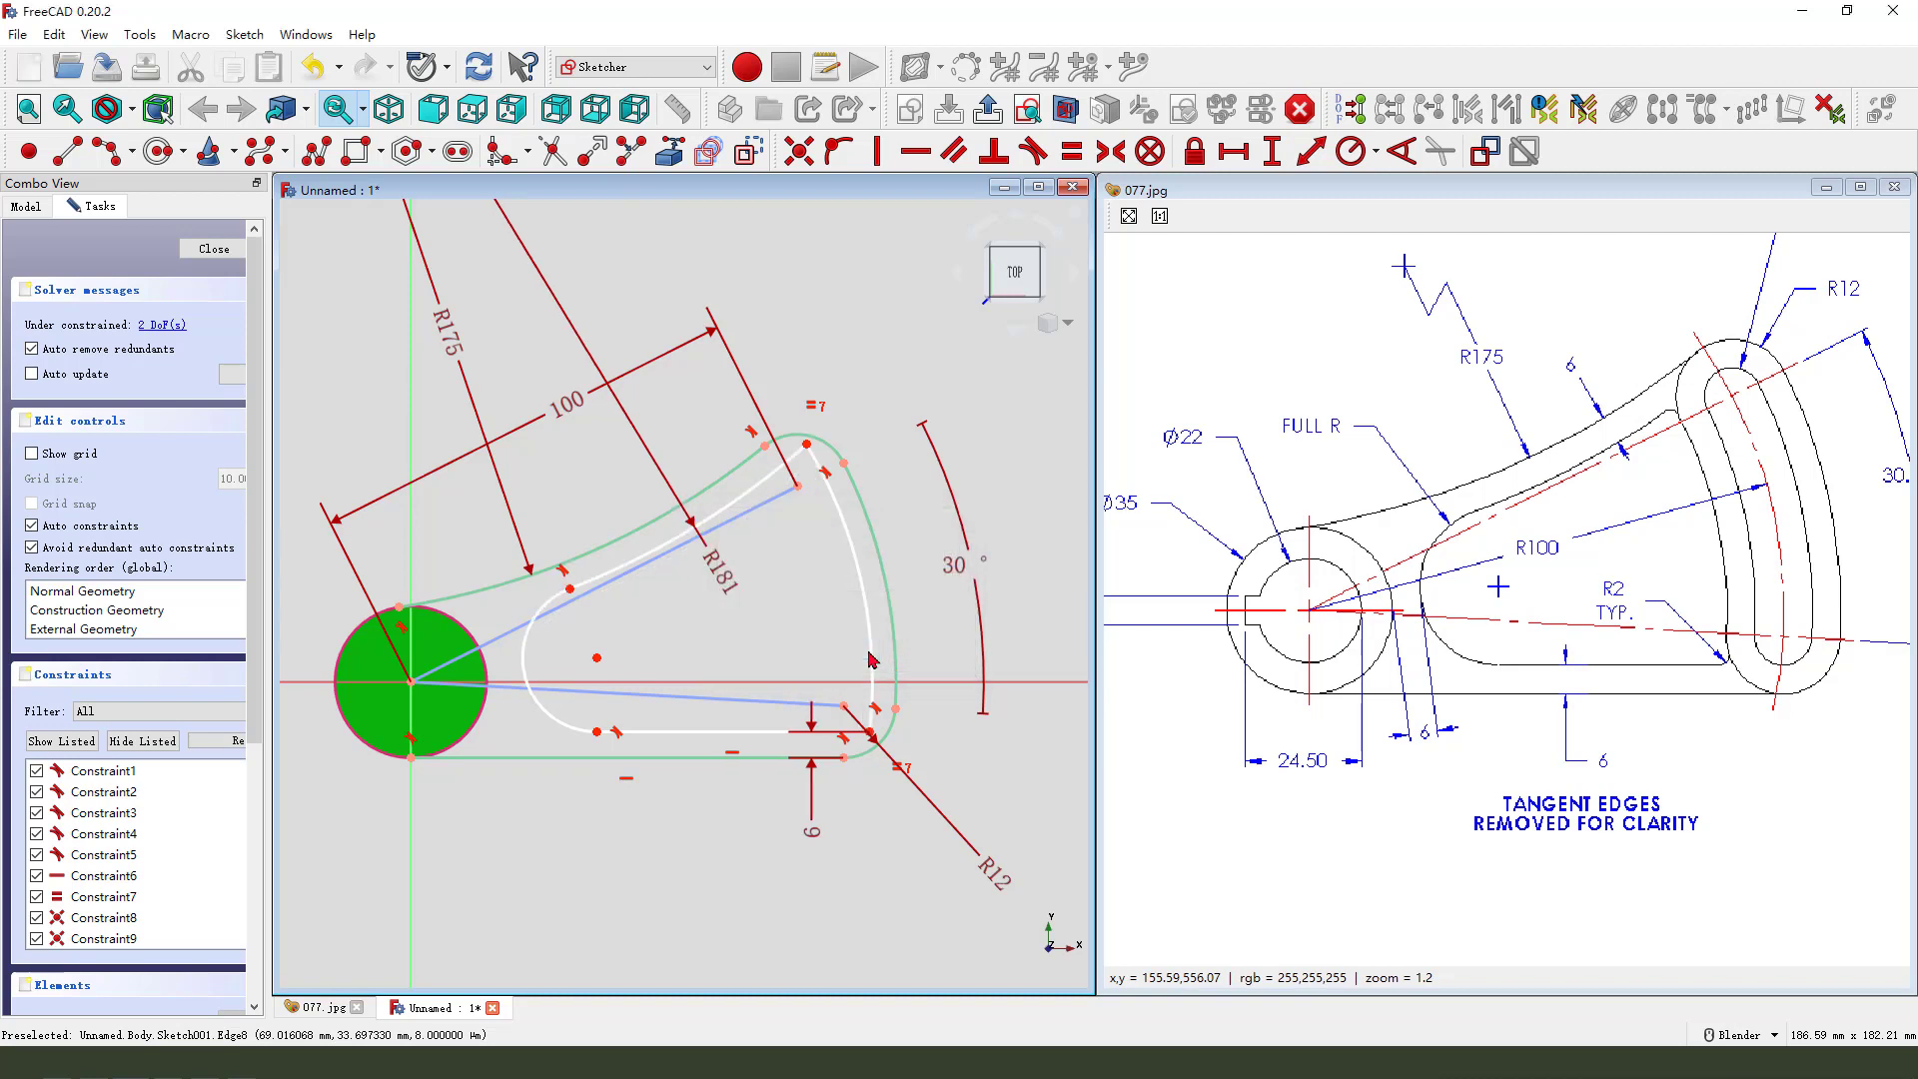
right_click(754, 565)
drag(721, 571, 738, 586)
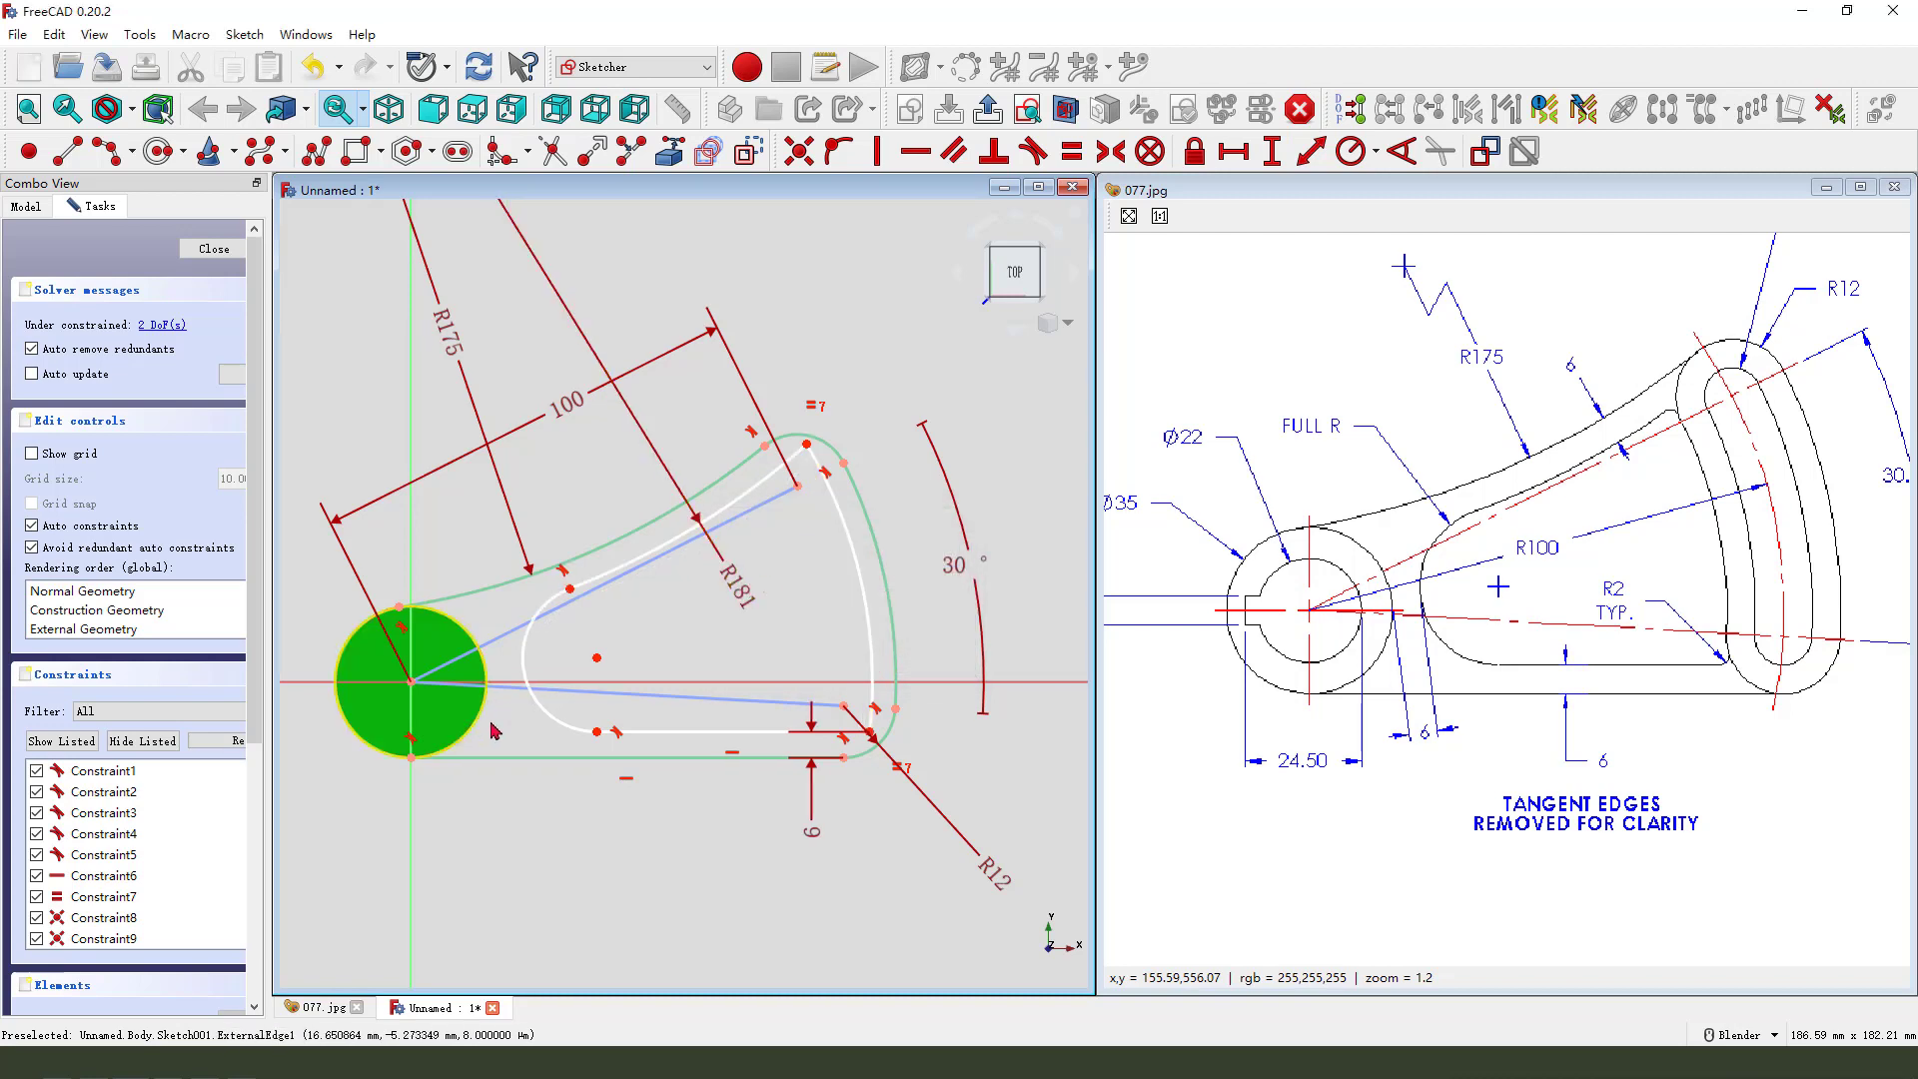
Step: Circle the 6 mm dimension on the reference drawing, then clear the markings
scroll(467, 723, up, 2)
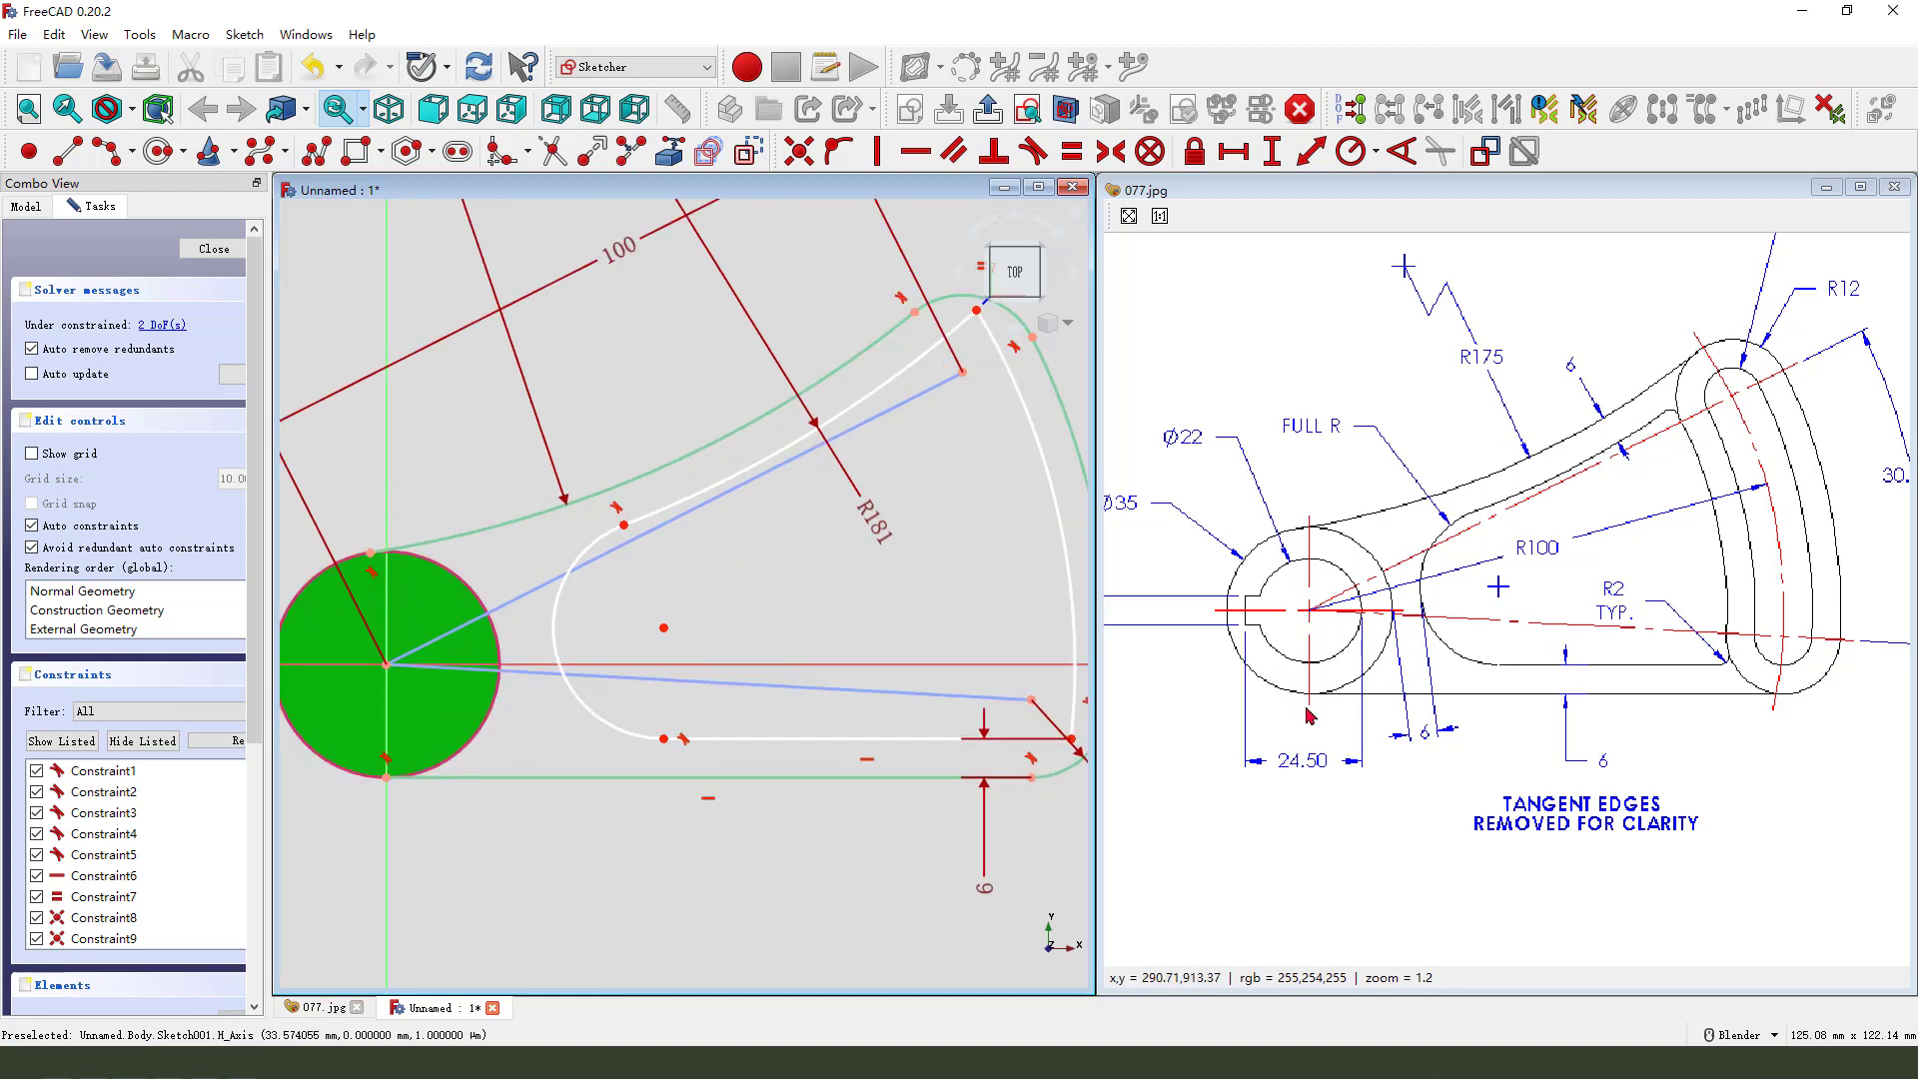
drag(1477, 698, 1464, 735)
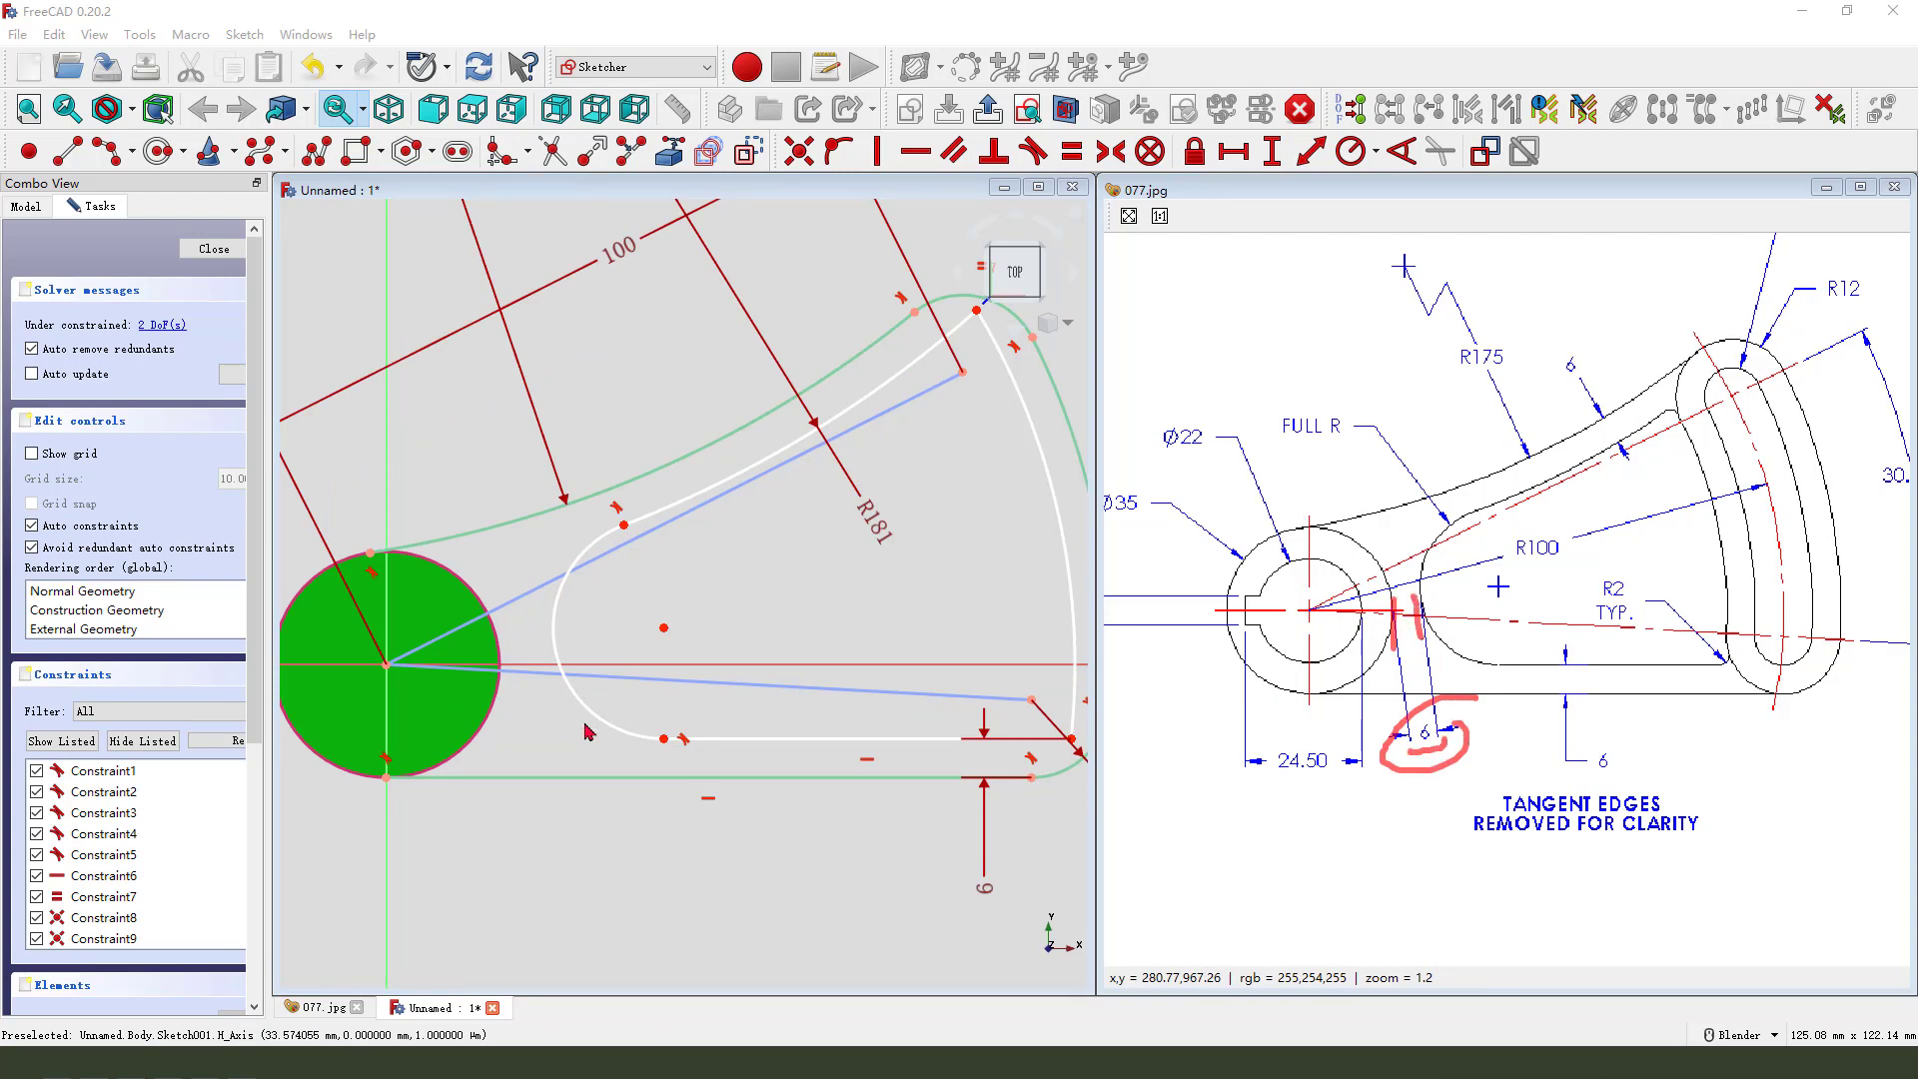
key(Escape)
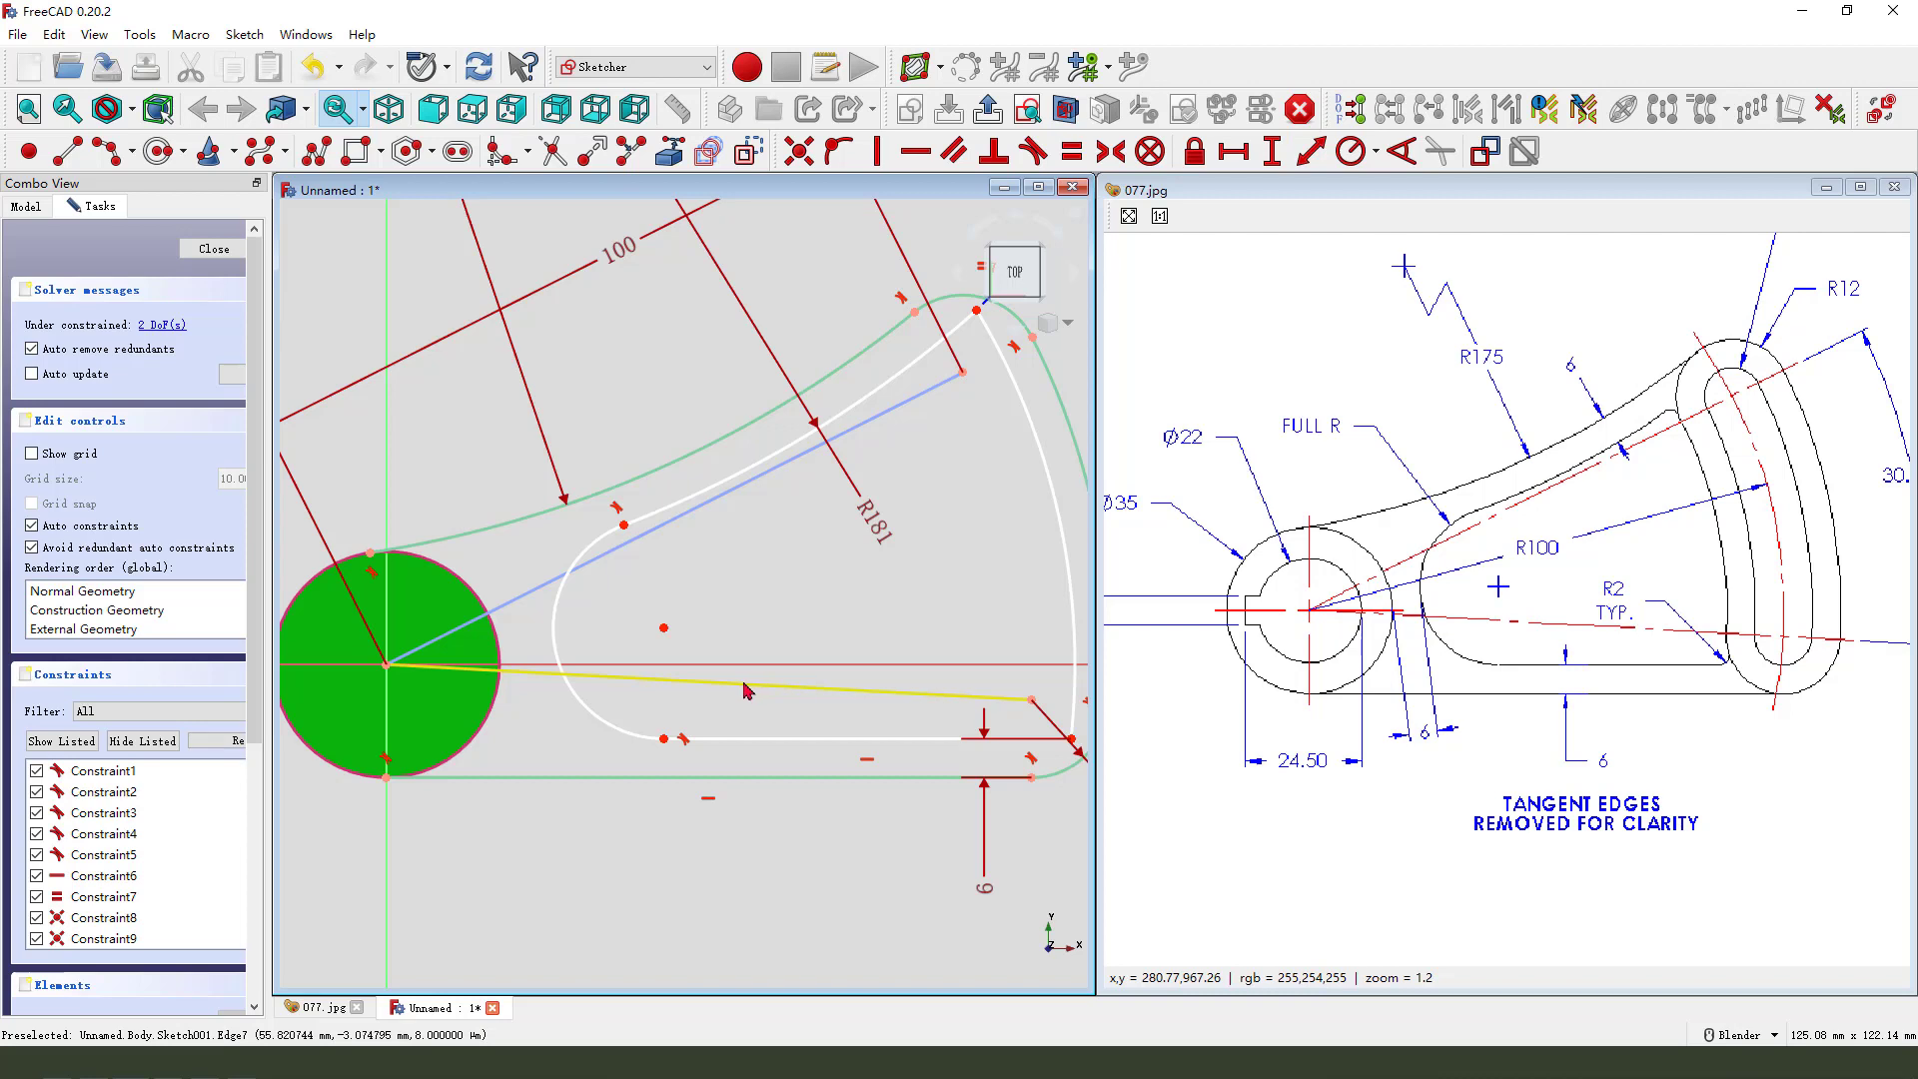
Step: Draw a short line ending on the slot's left arc and make it perpendicular to the arc
click(67, 150)
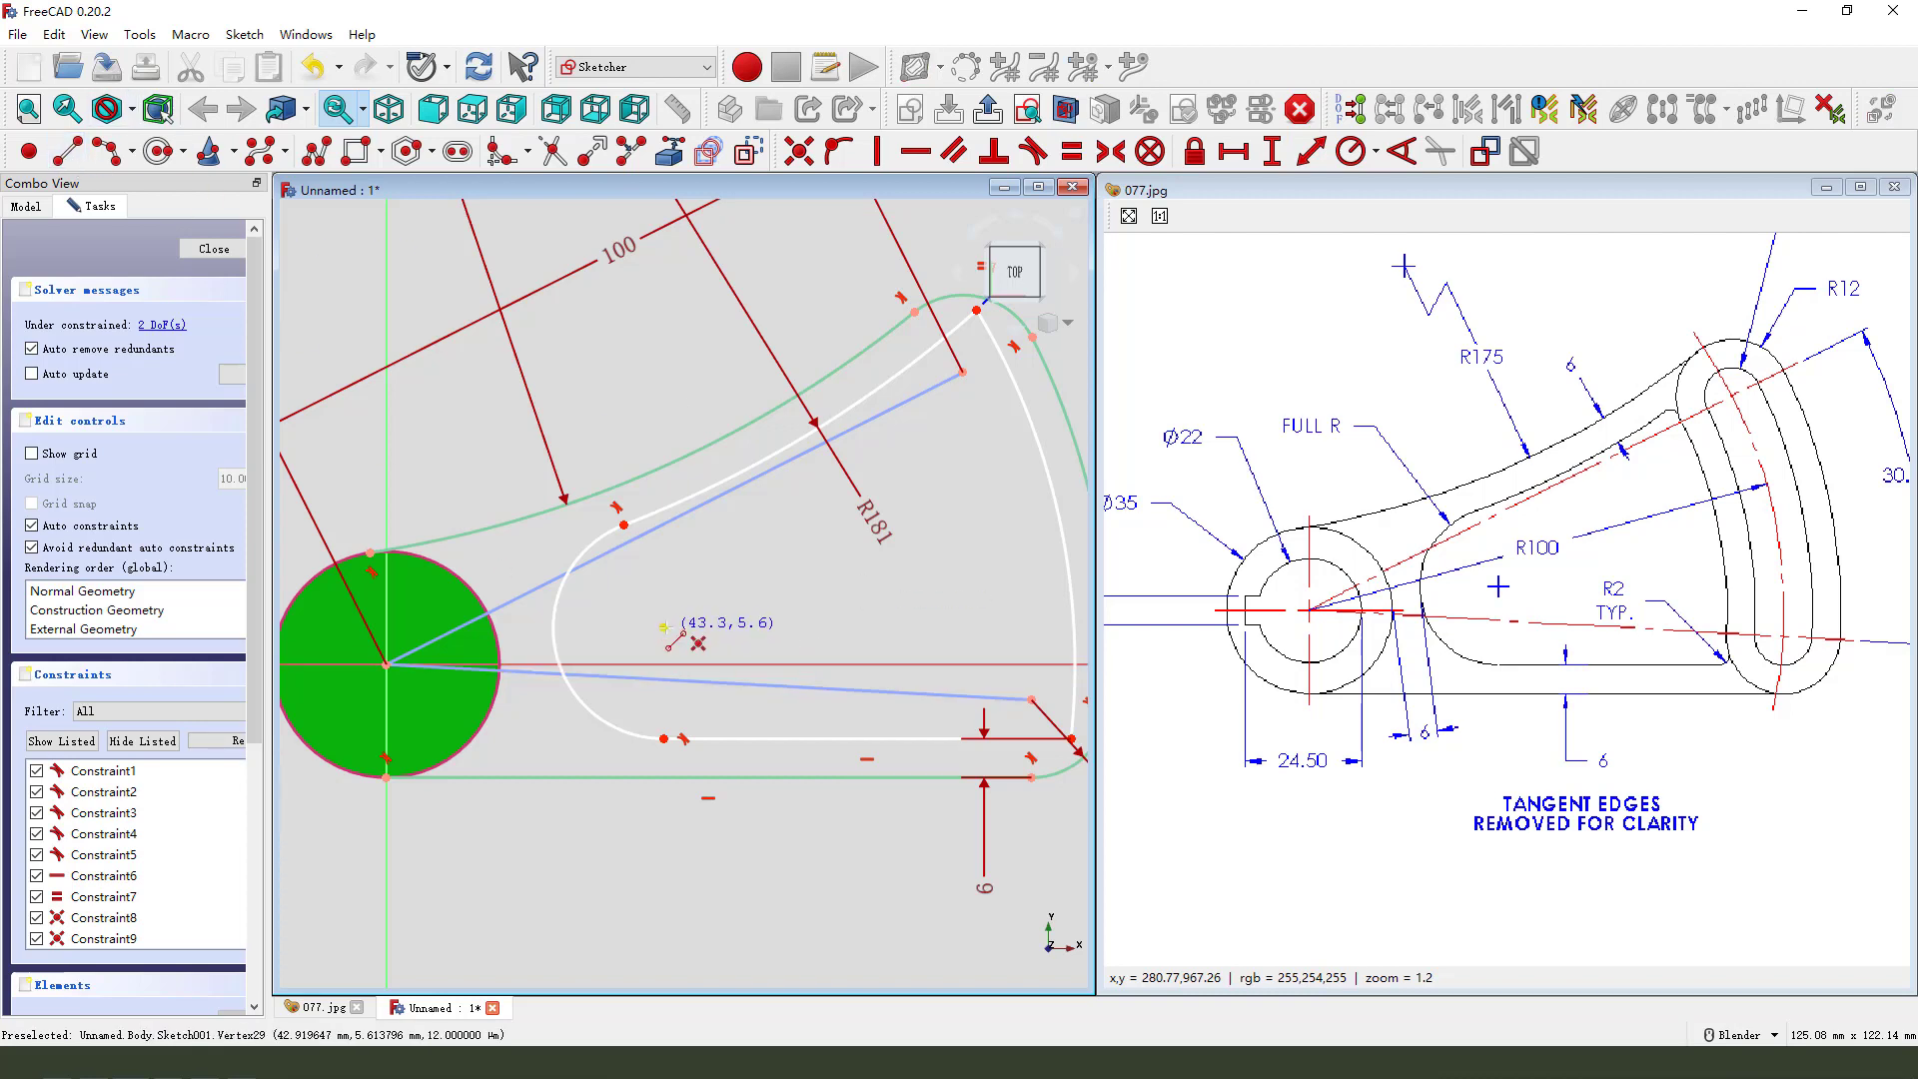
click(664, 627)
click(557, 654)
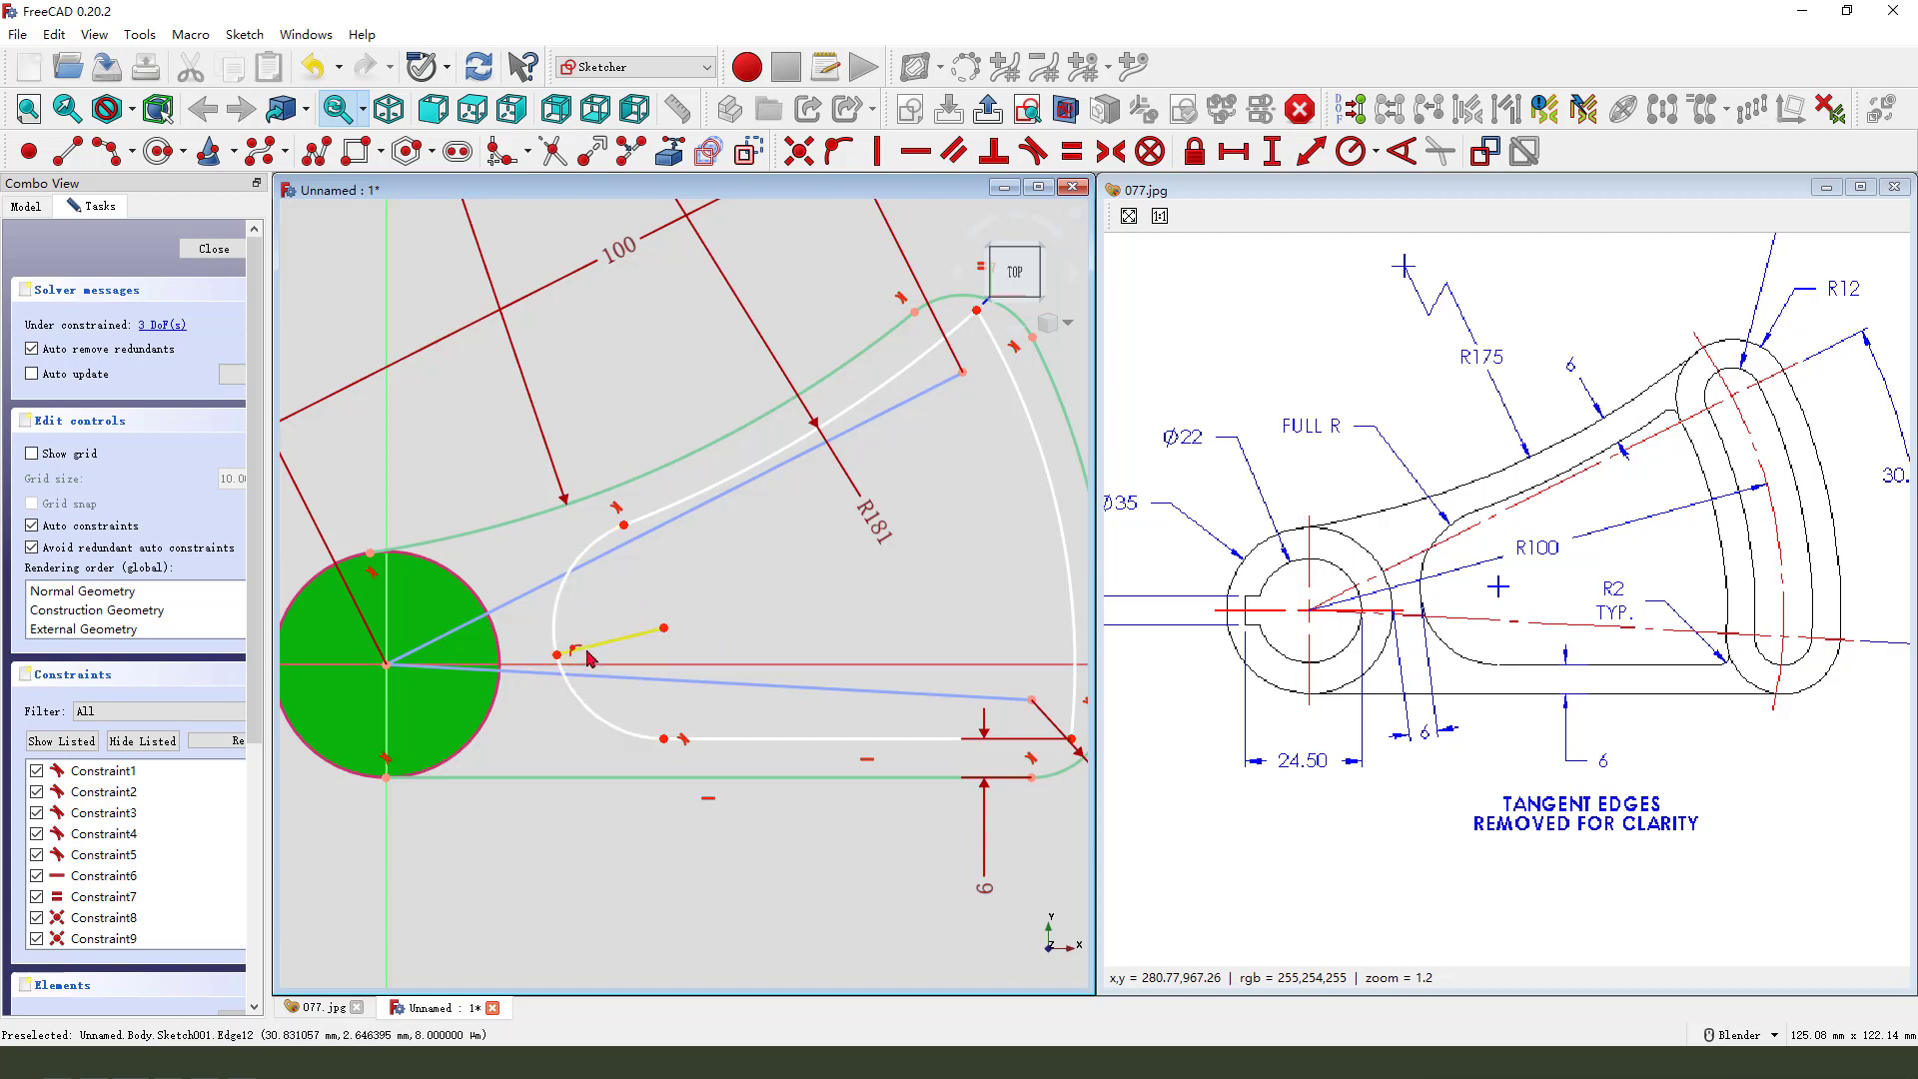
click(589, 657)
click(558, 622)
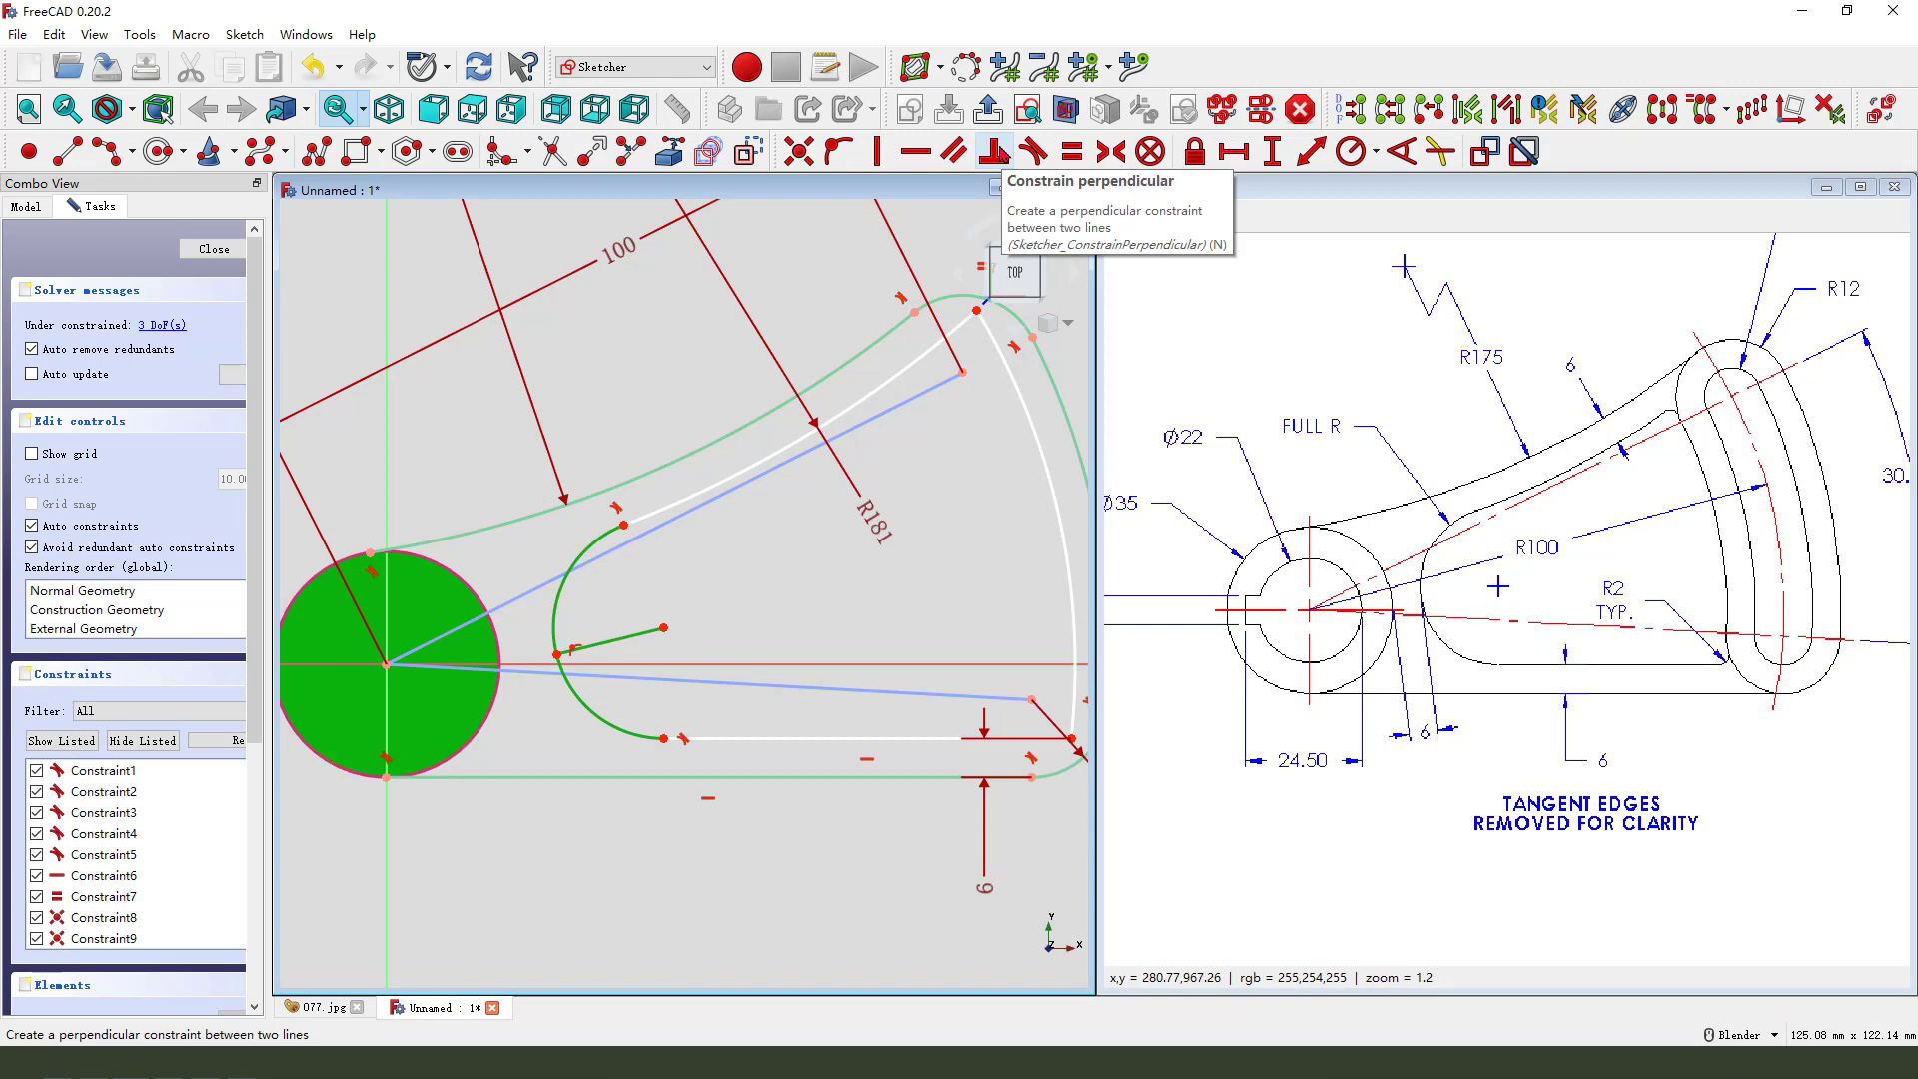
click(996, 152)
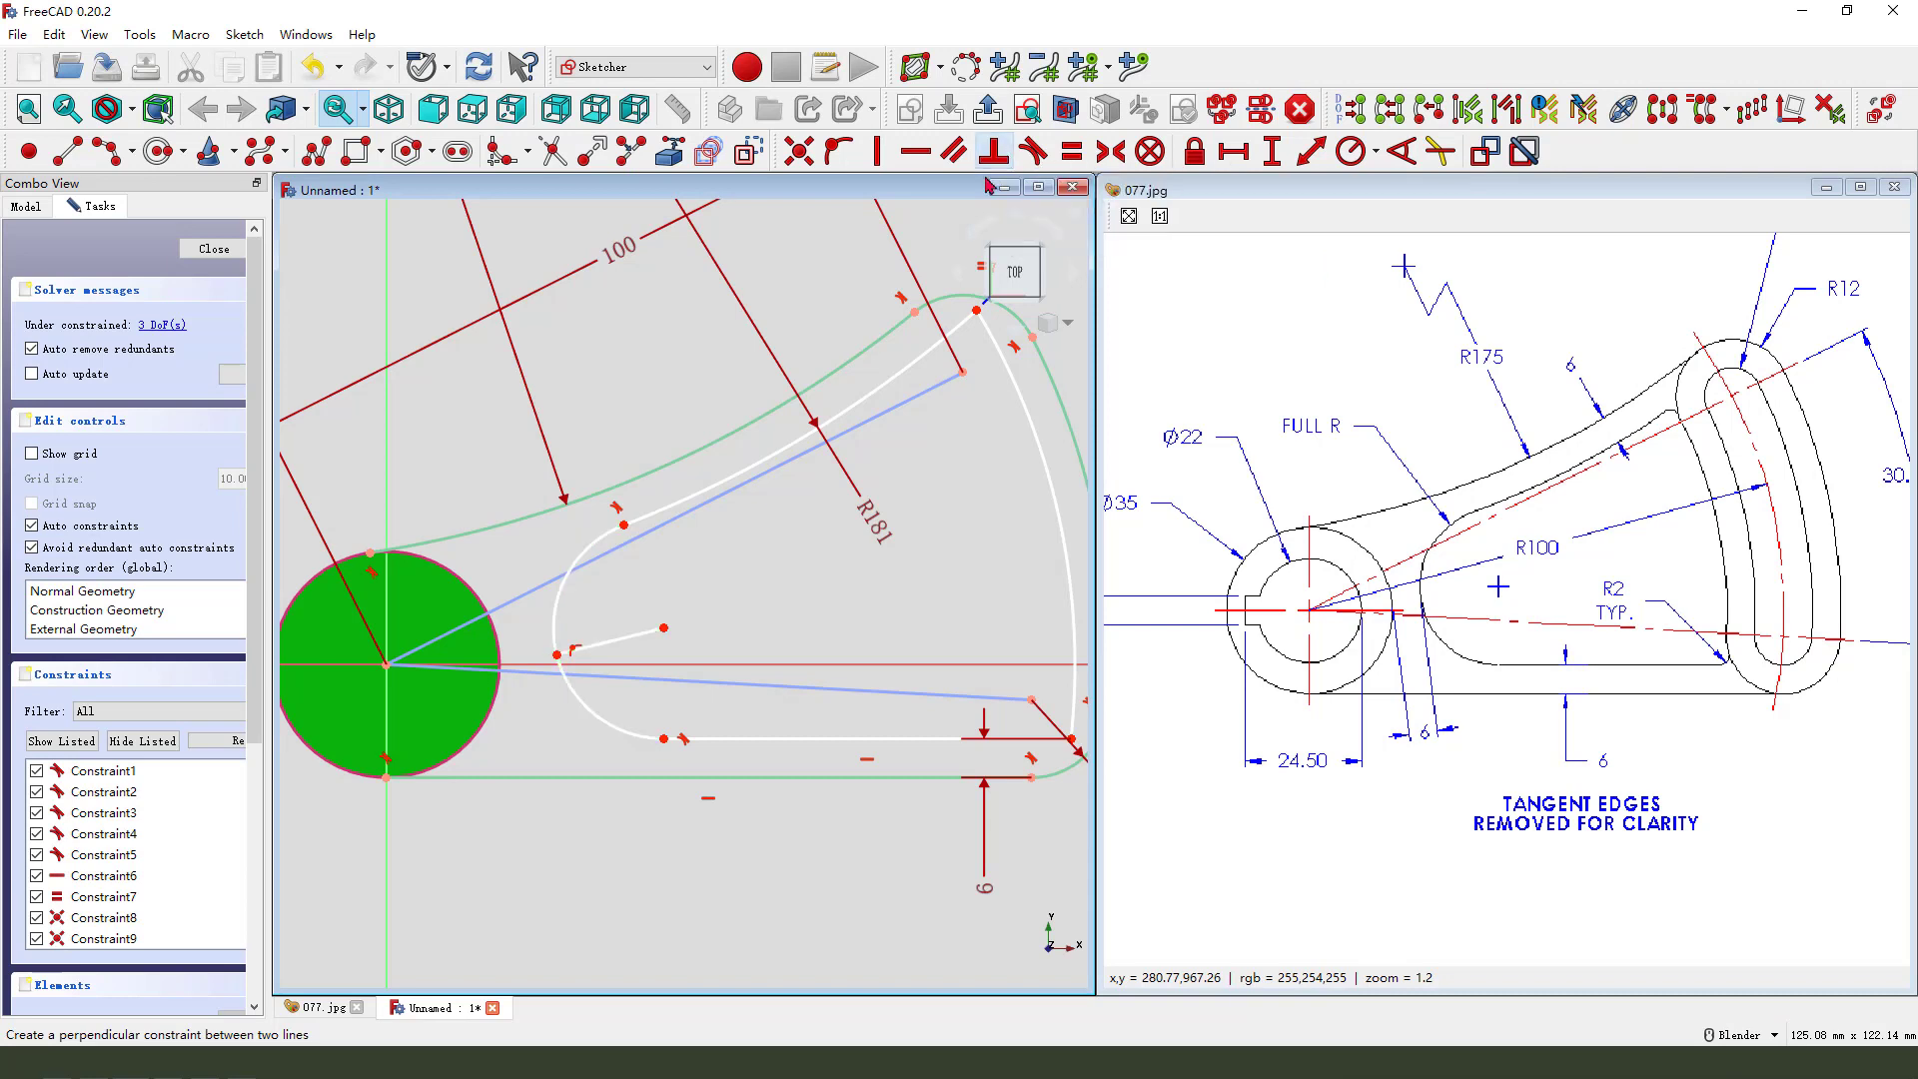
Step: Convert the short line to construction, adjust its end, and reapply perpendicular to the left arc
click(635, 646)
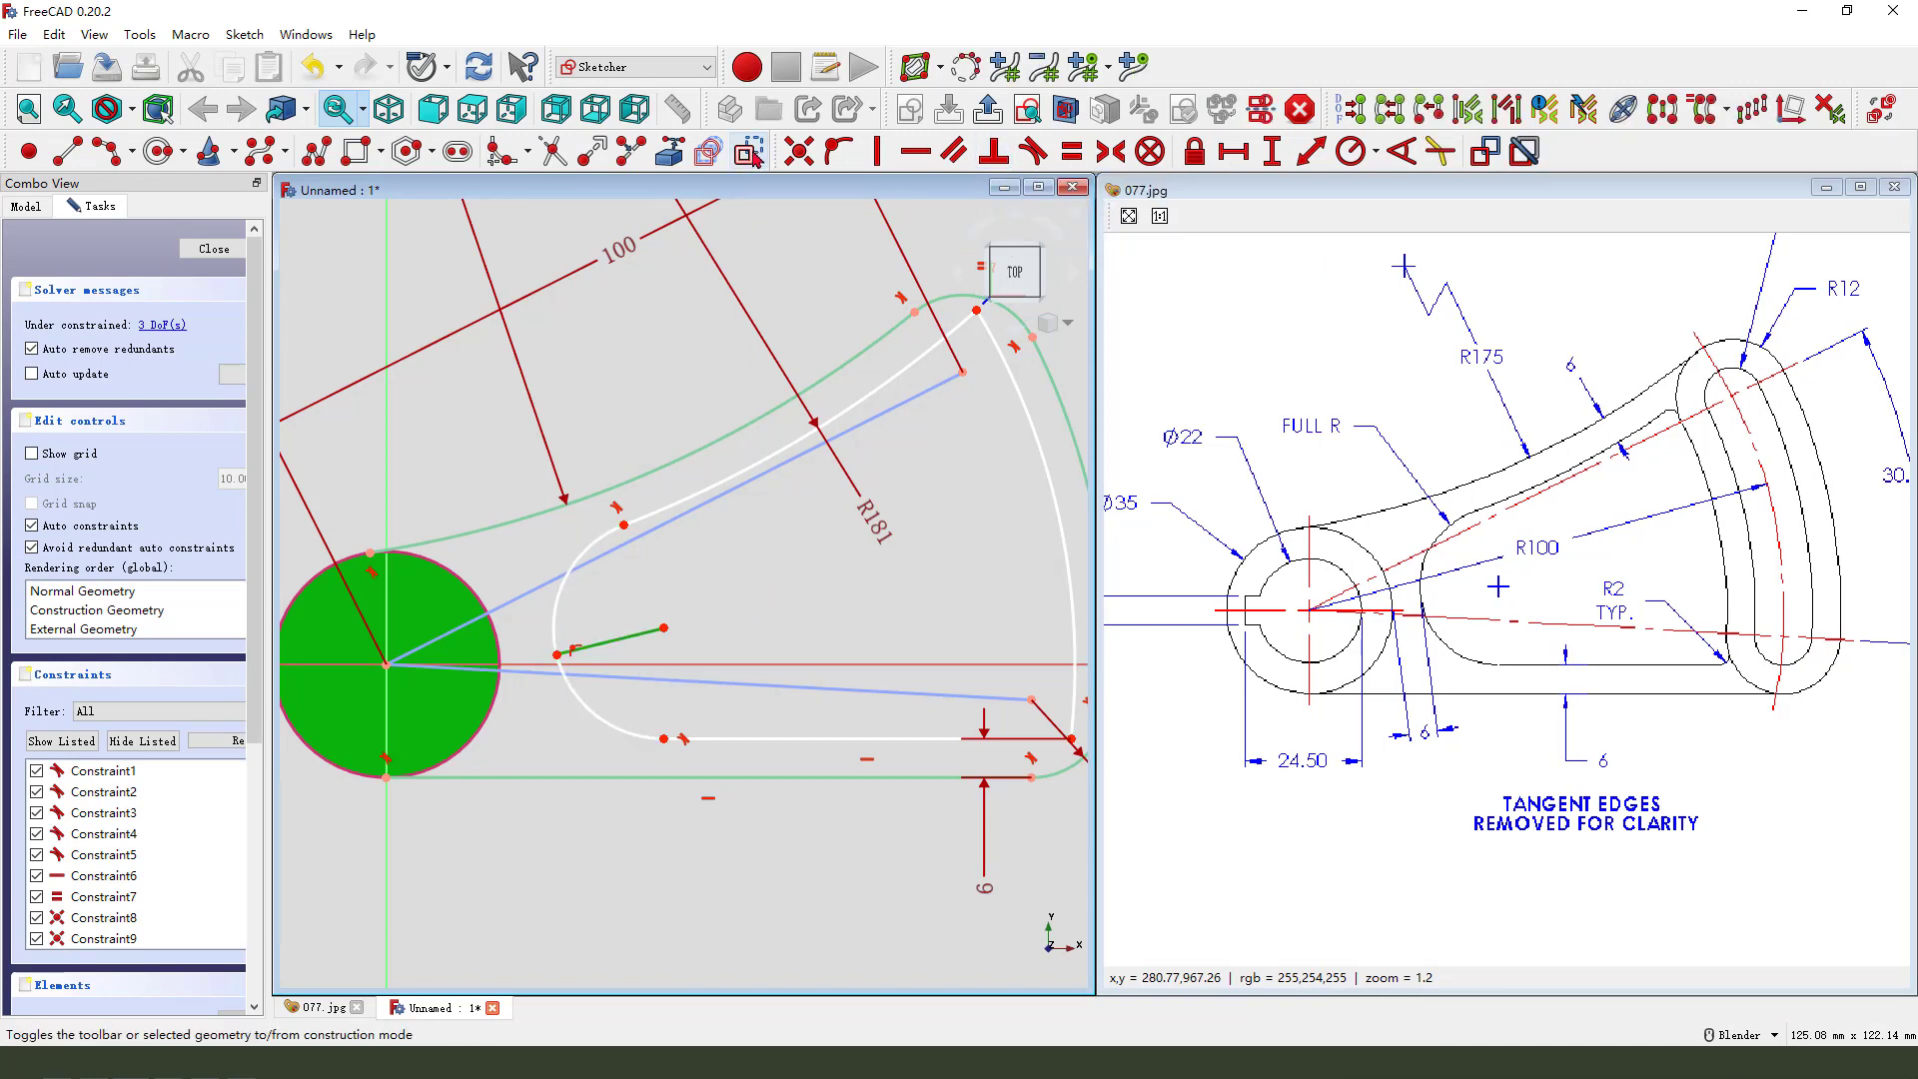
click(749, 153)
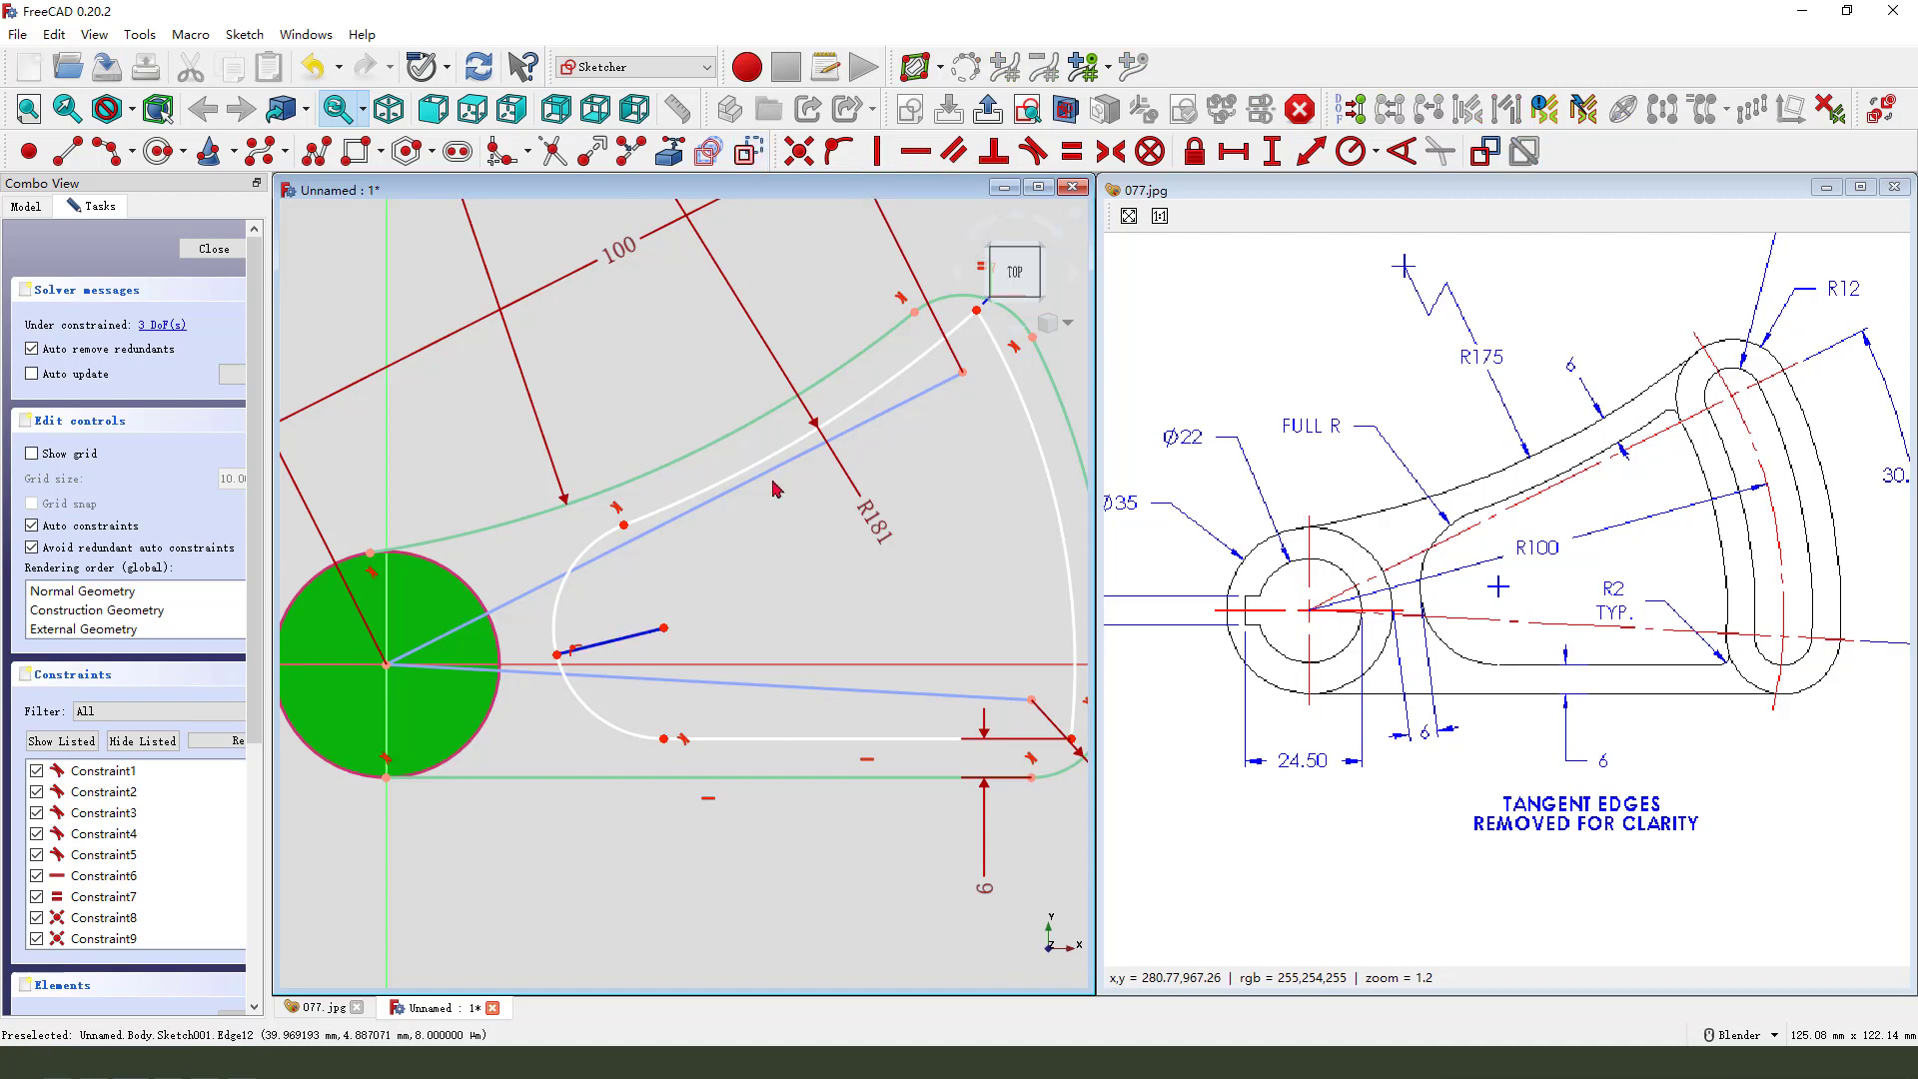
drag(557, 661, 603, 659)
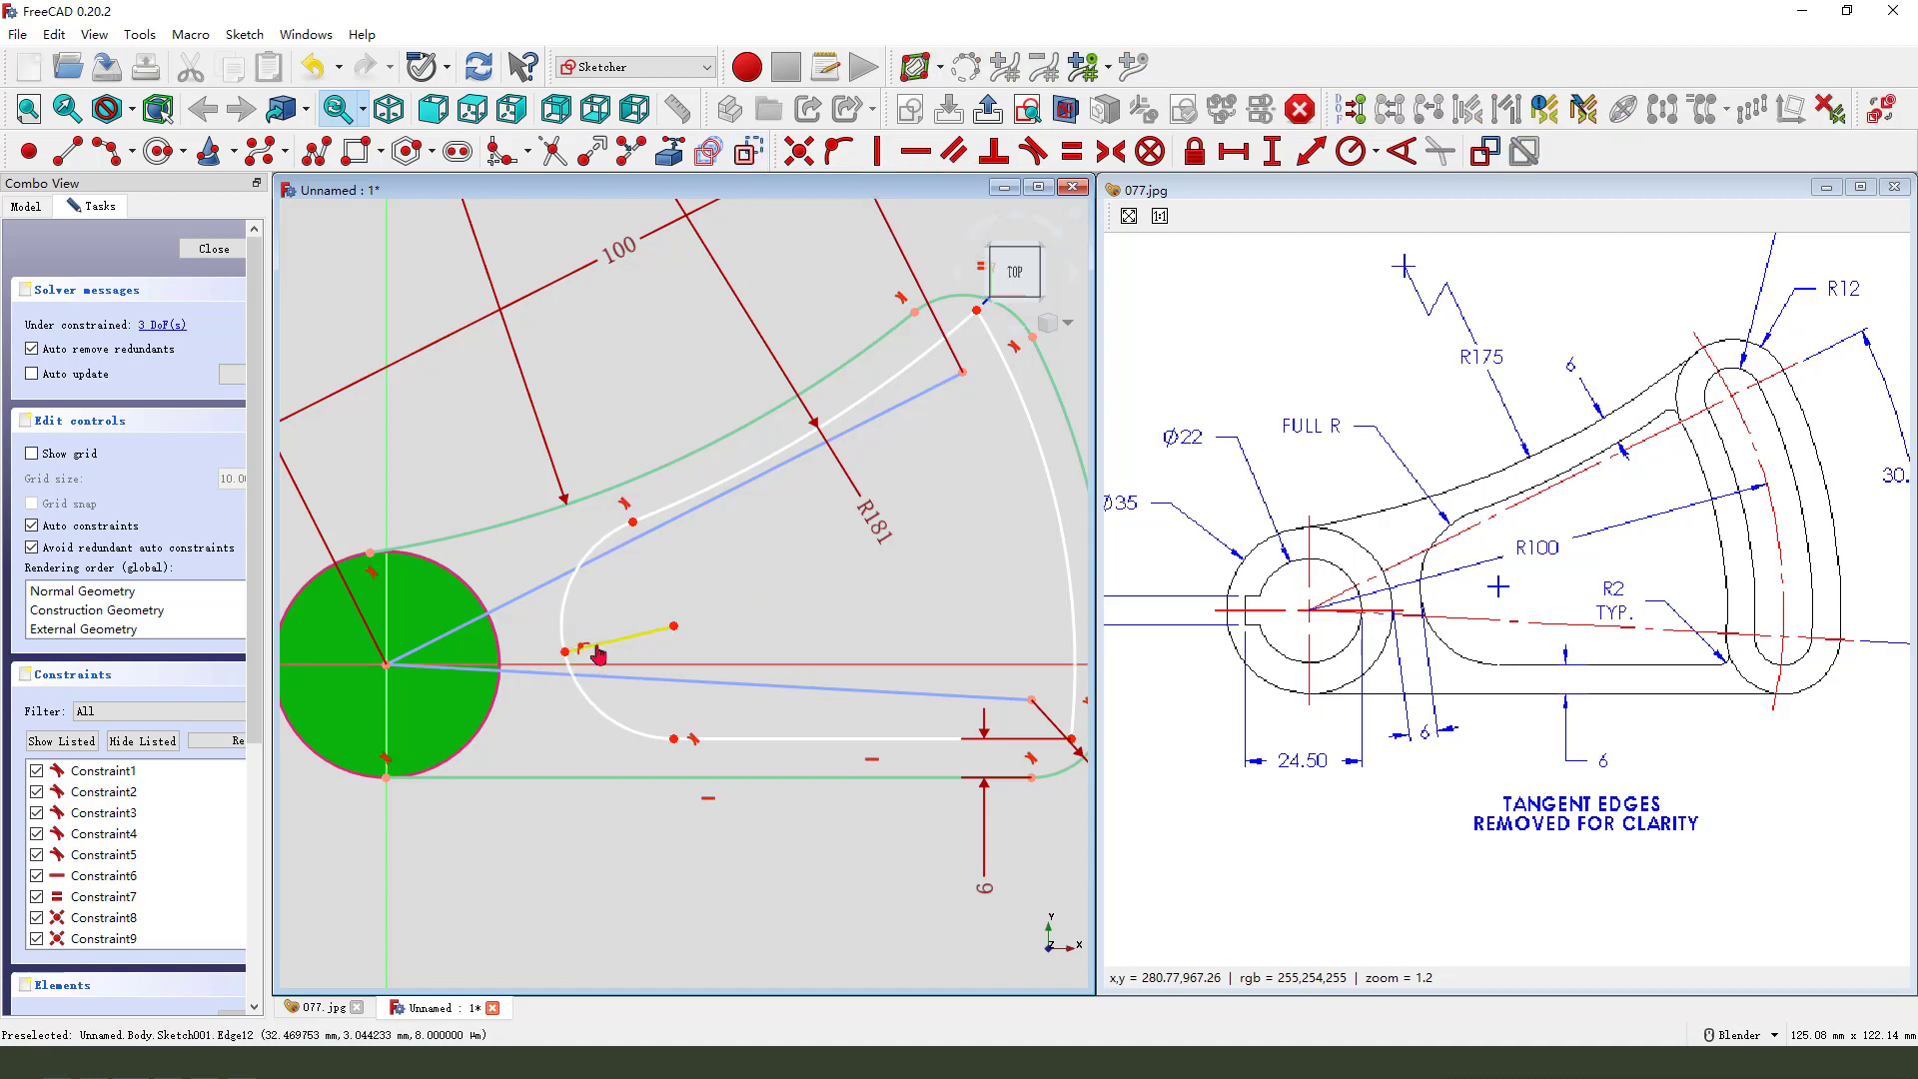
click(603, 645)
click(562, 621)
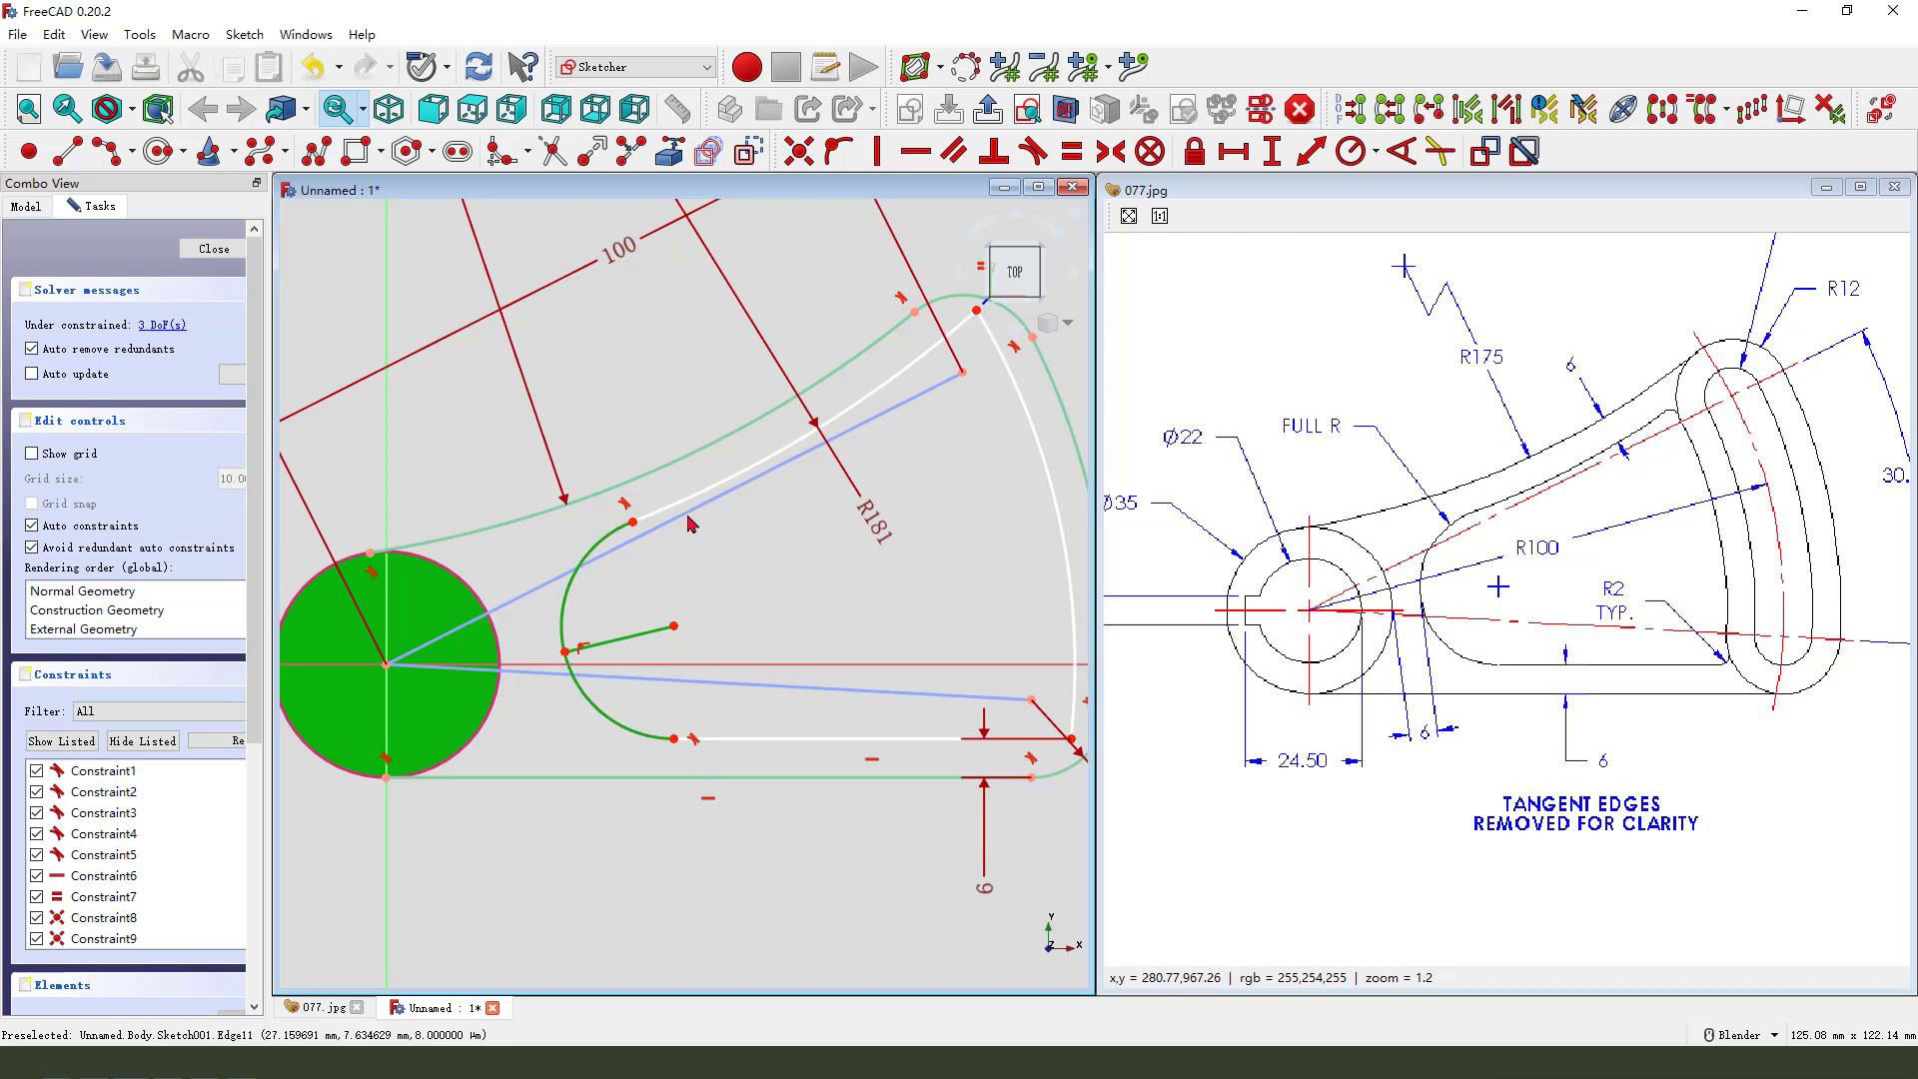
click(995, 153)
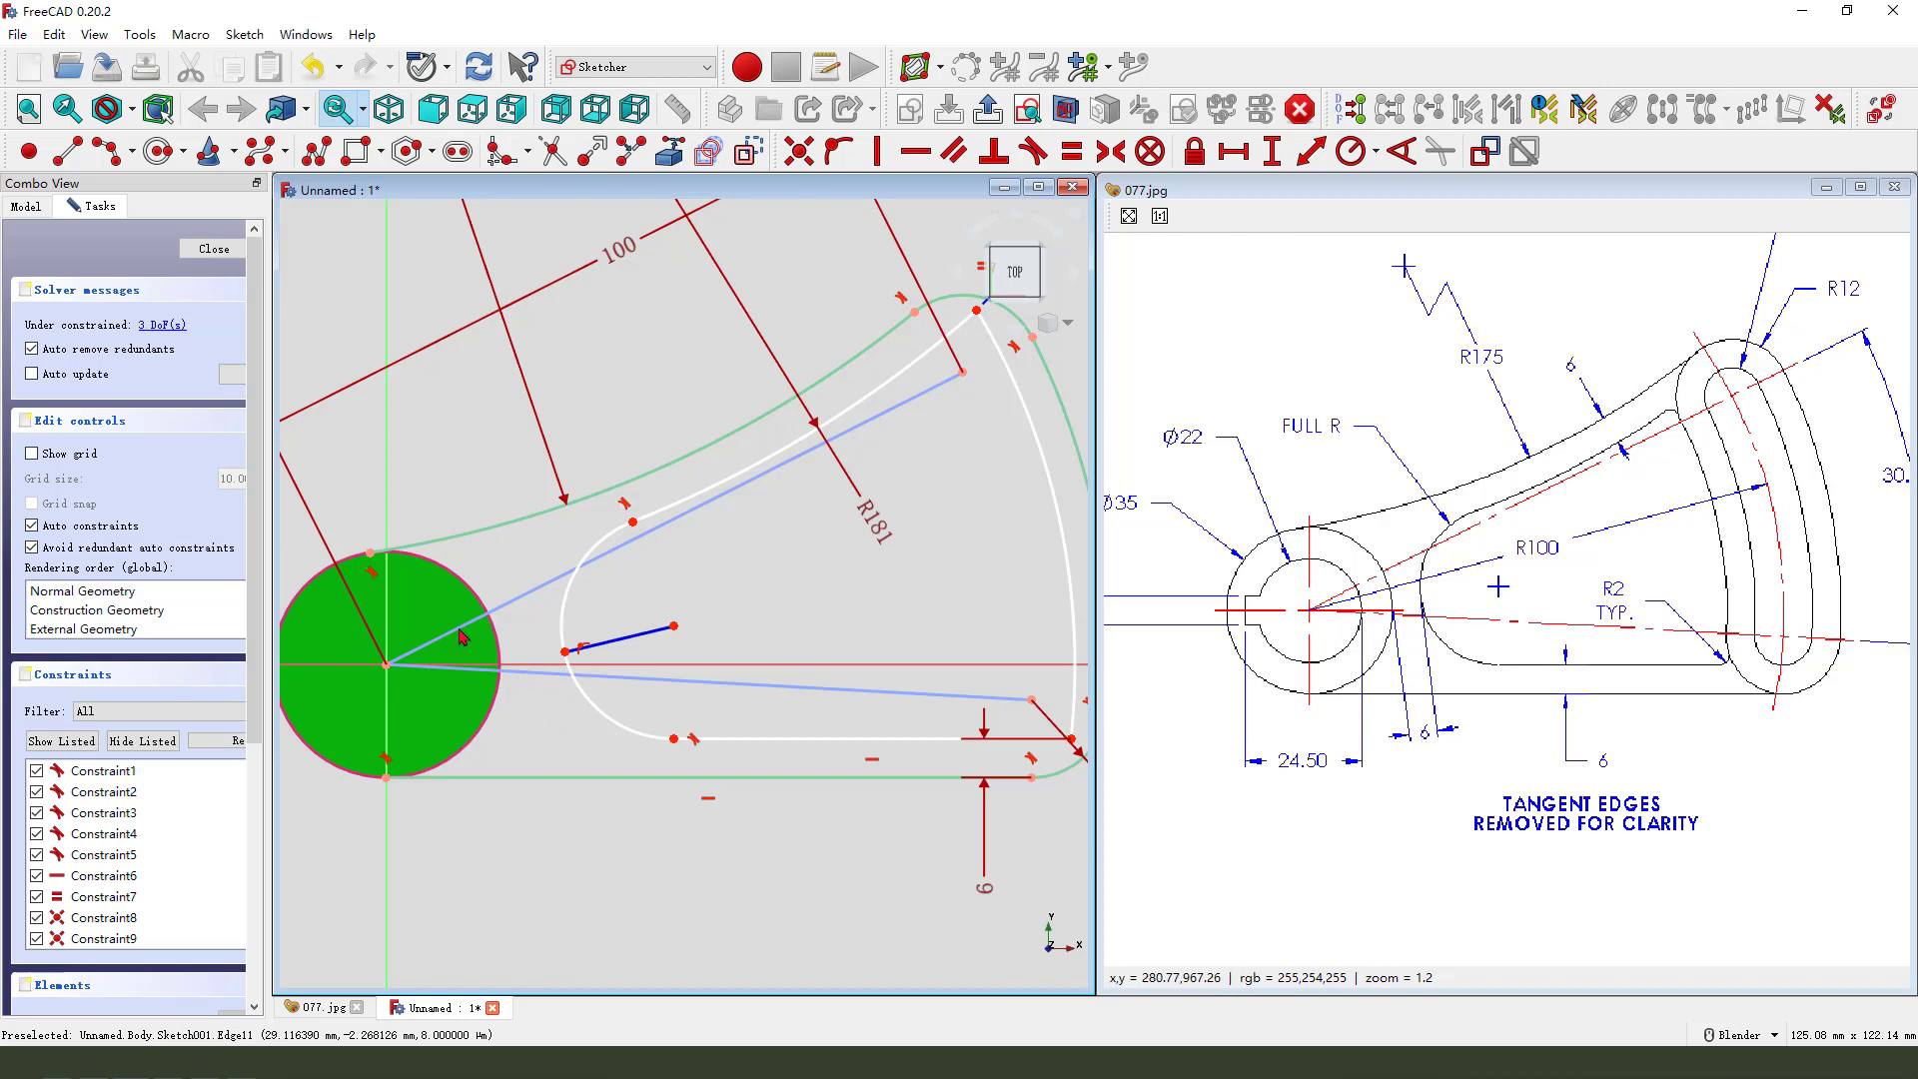
Step: Place a point on the hub circle's edge and pin it onto the horizontal axis
click(29, 150)
scroll(526, 691, up, 2)
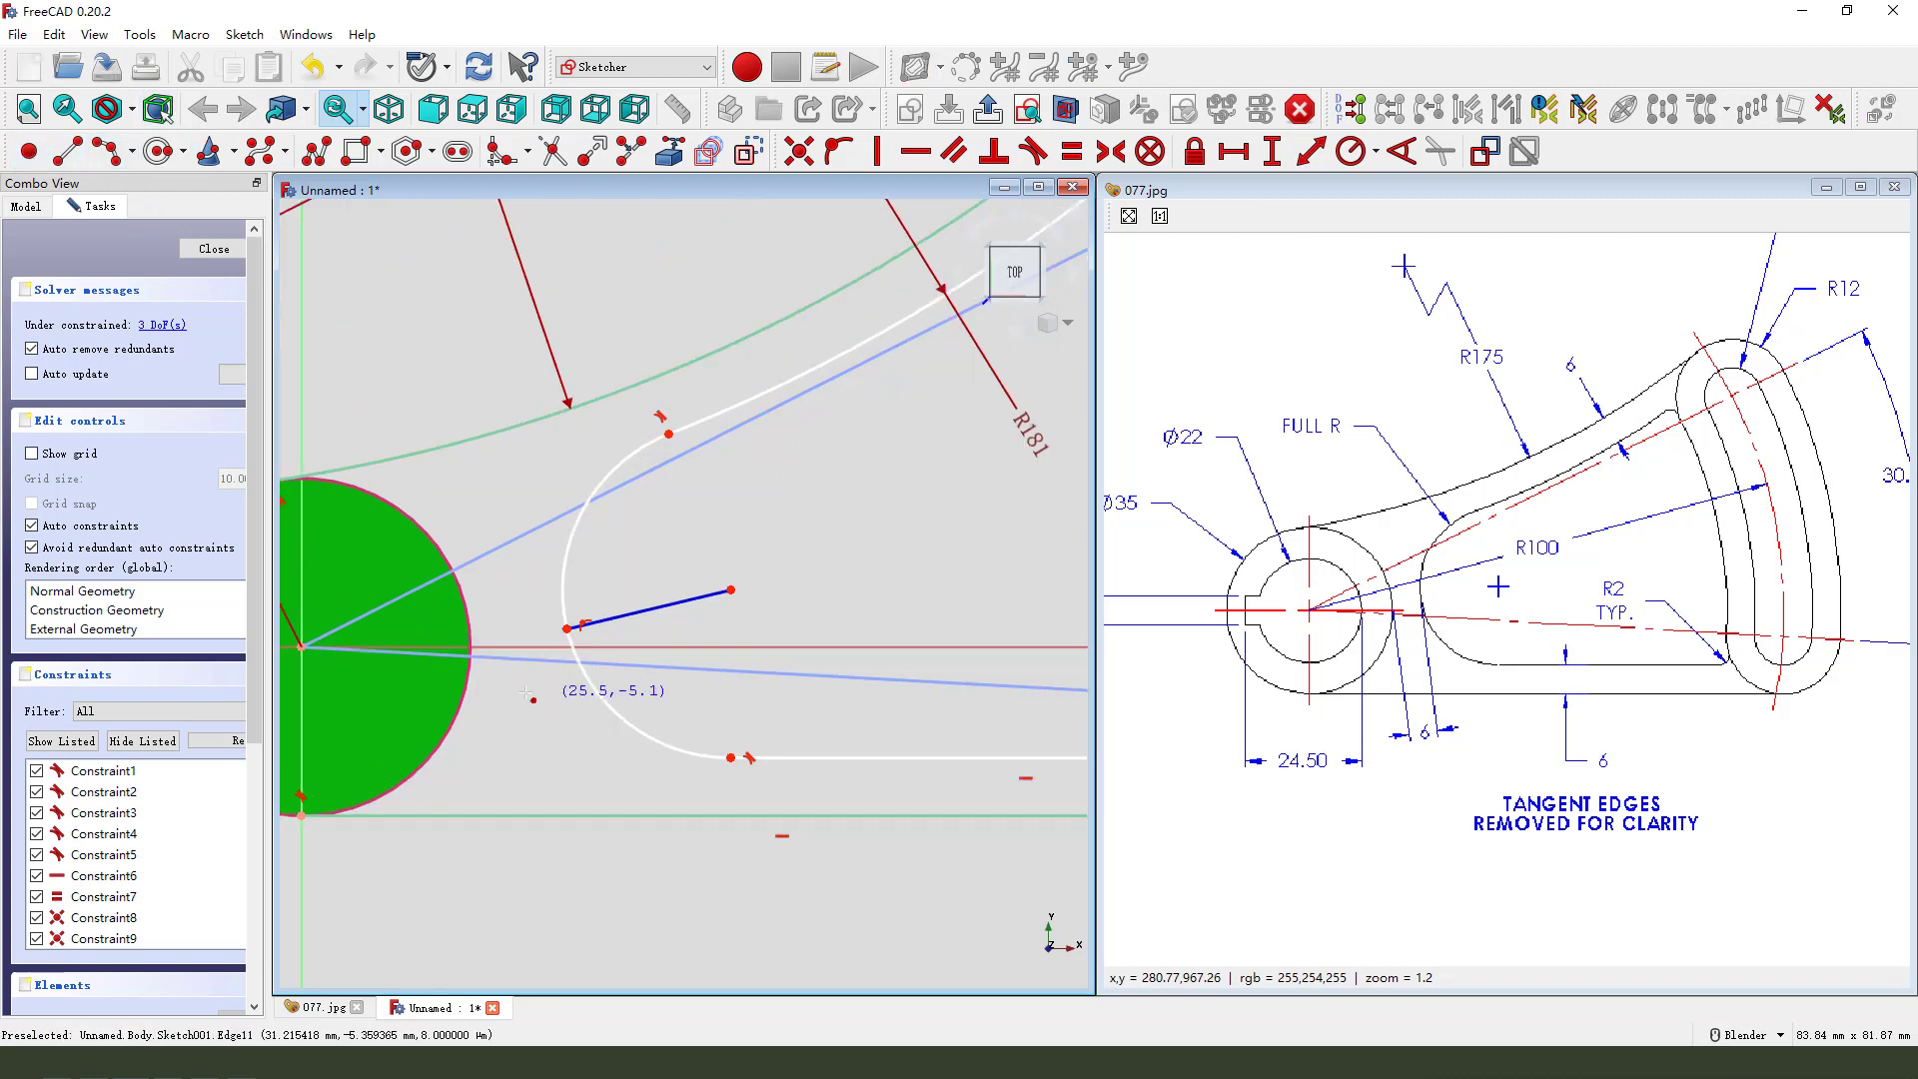
click(469, 628)
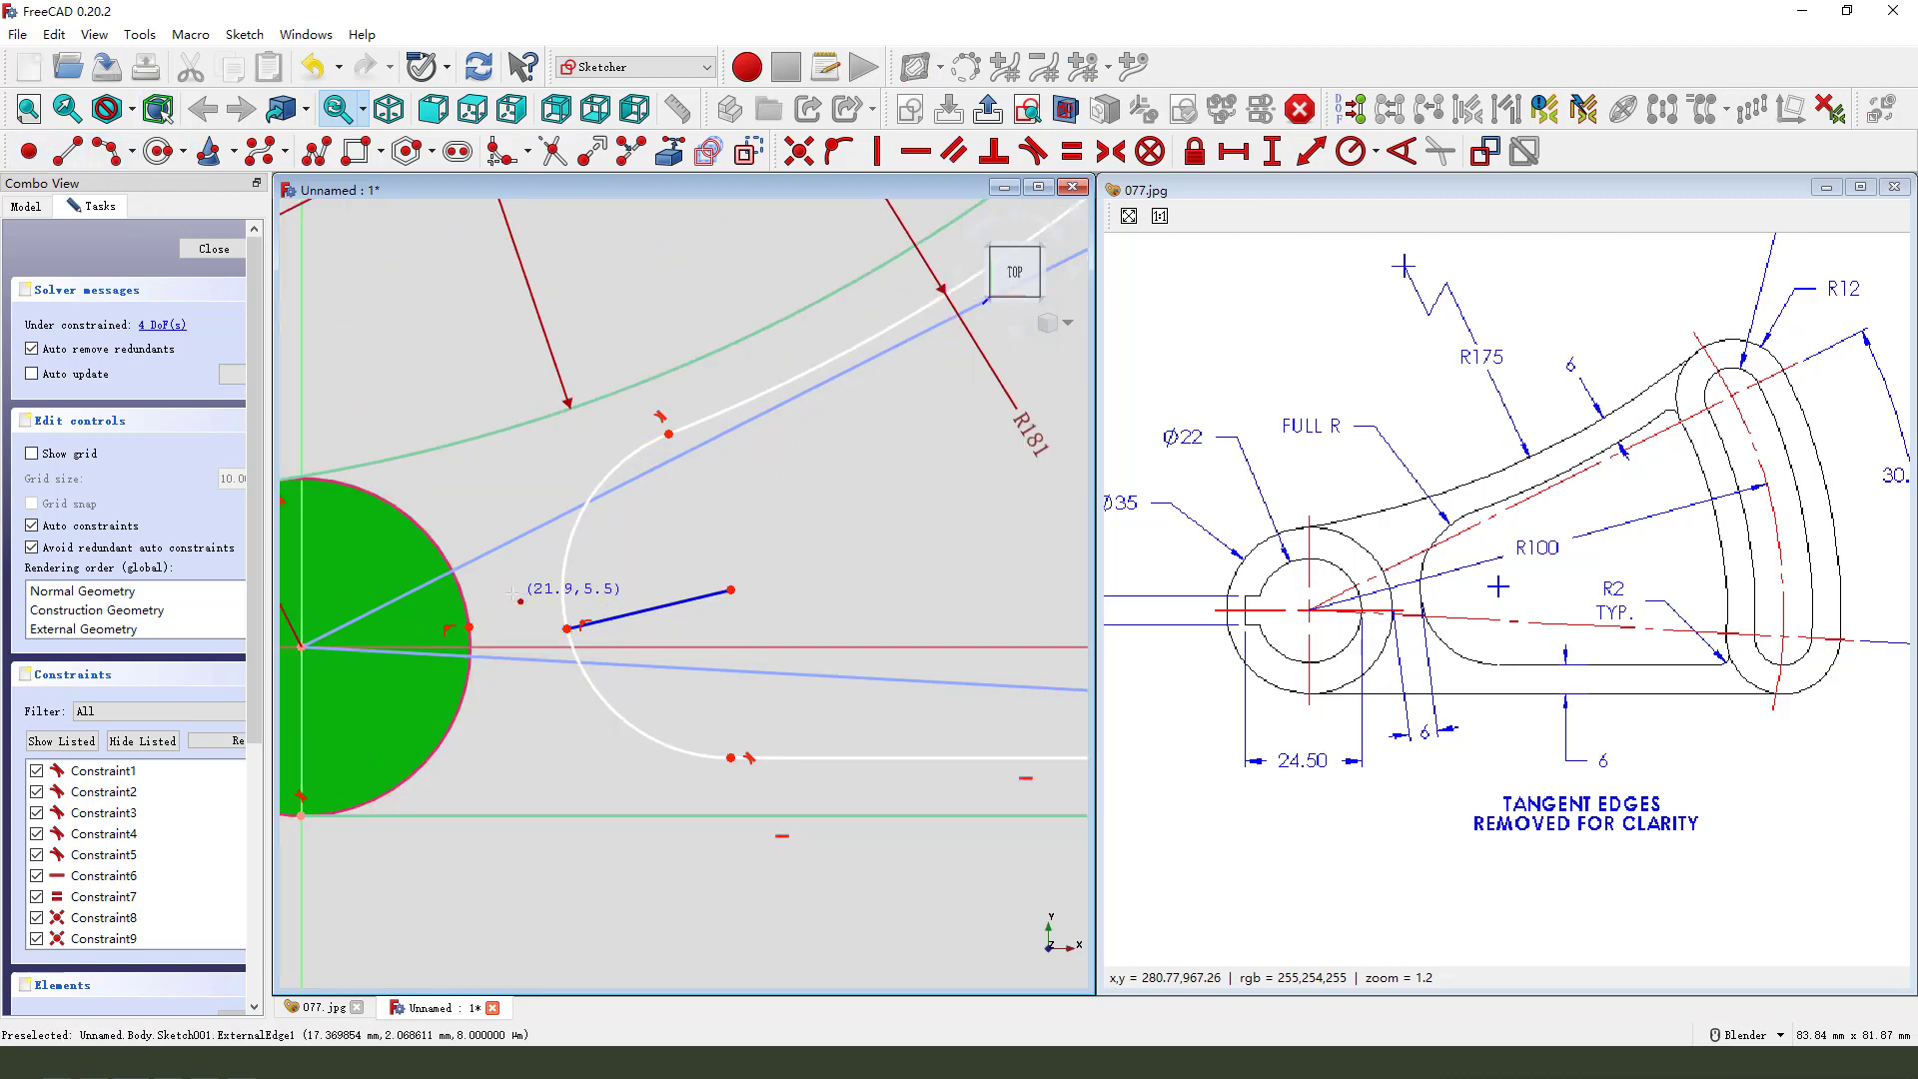
click(468, 627)
click(539, 646)
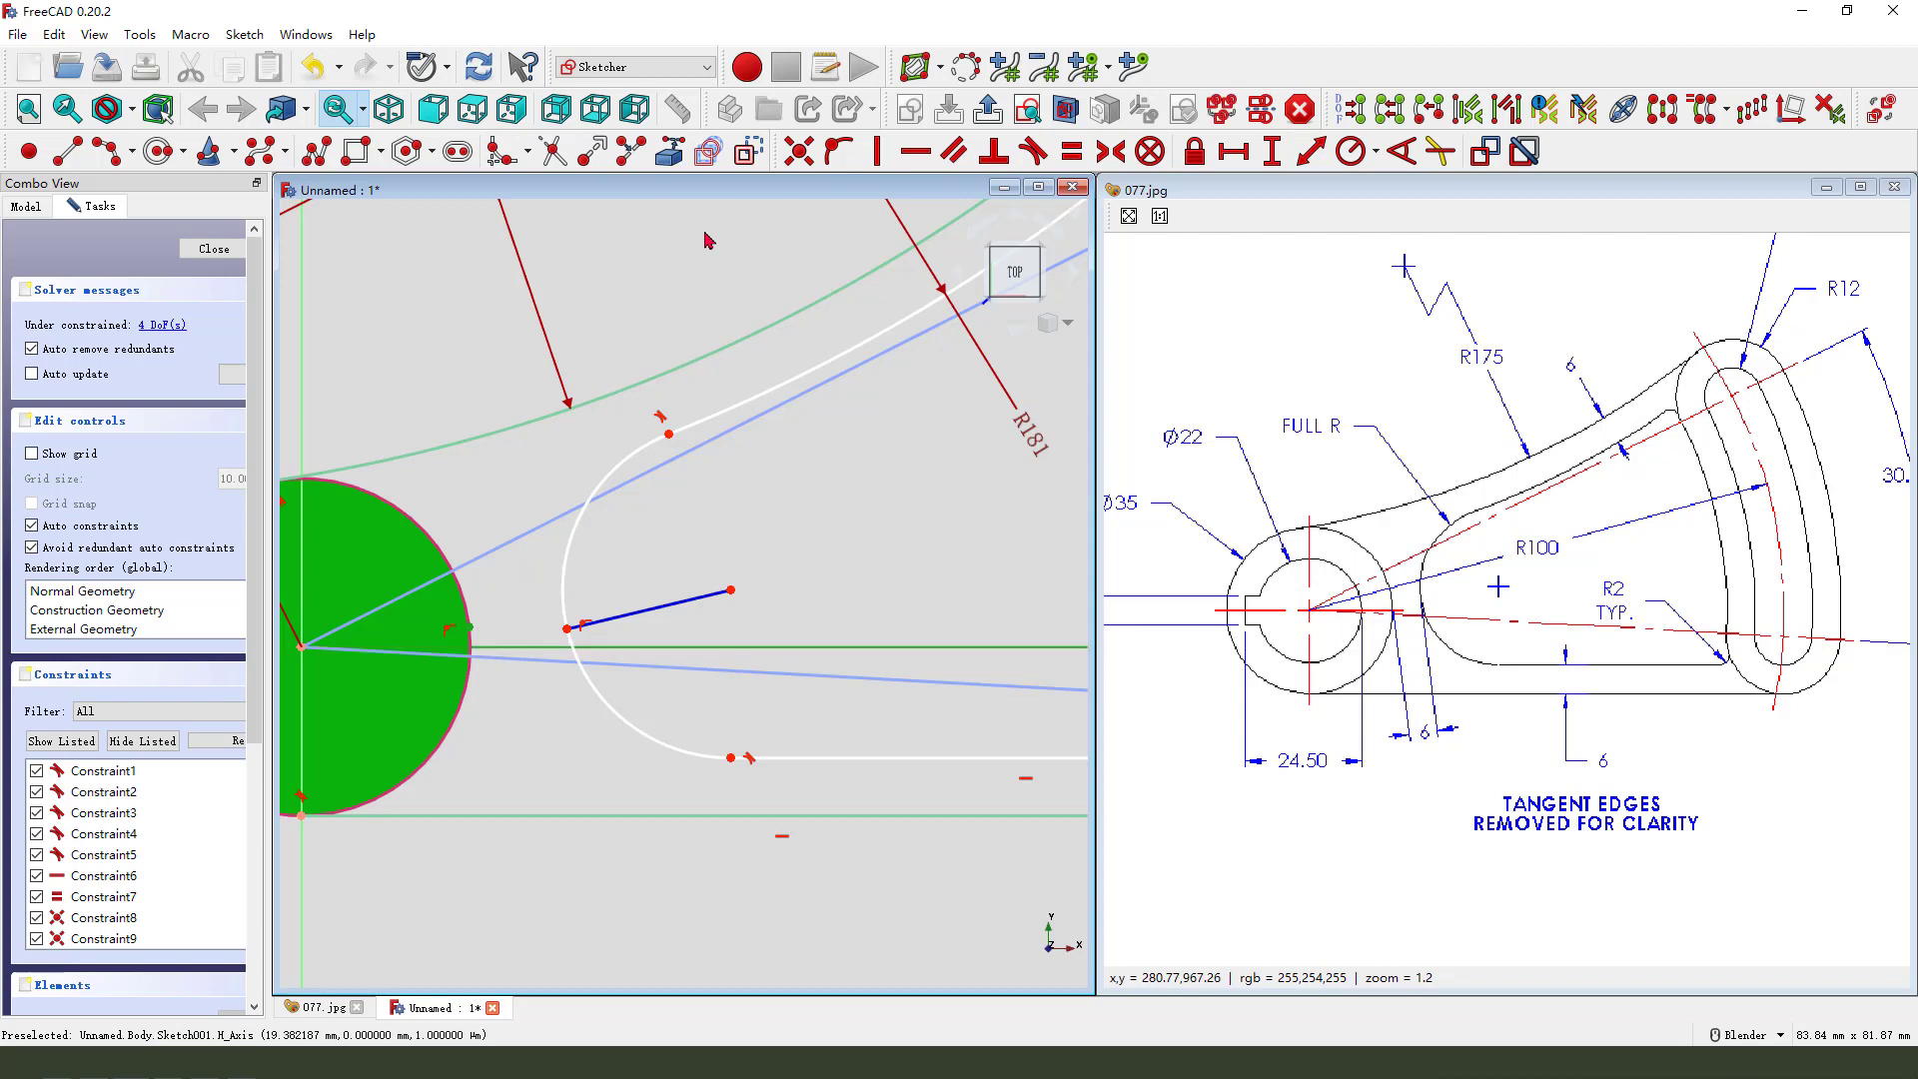
click(839, 152)
Step: Set a 6 mm distance from the hub point to the construction line's left end
click(471, 650)
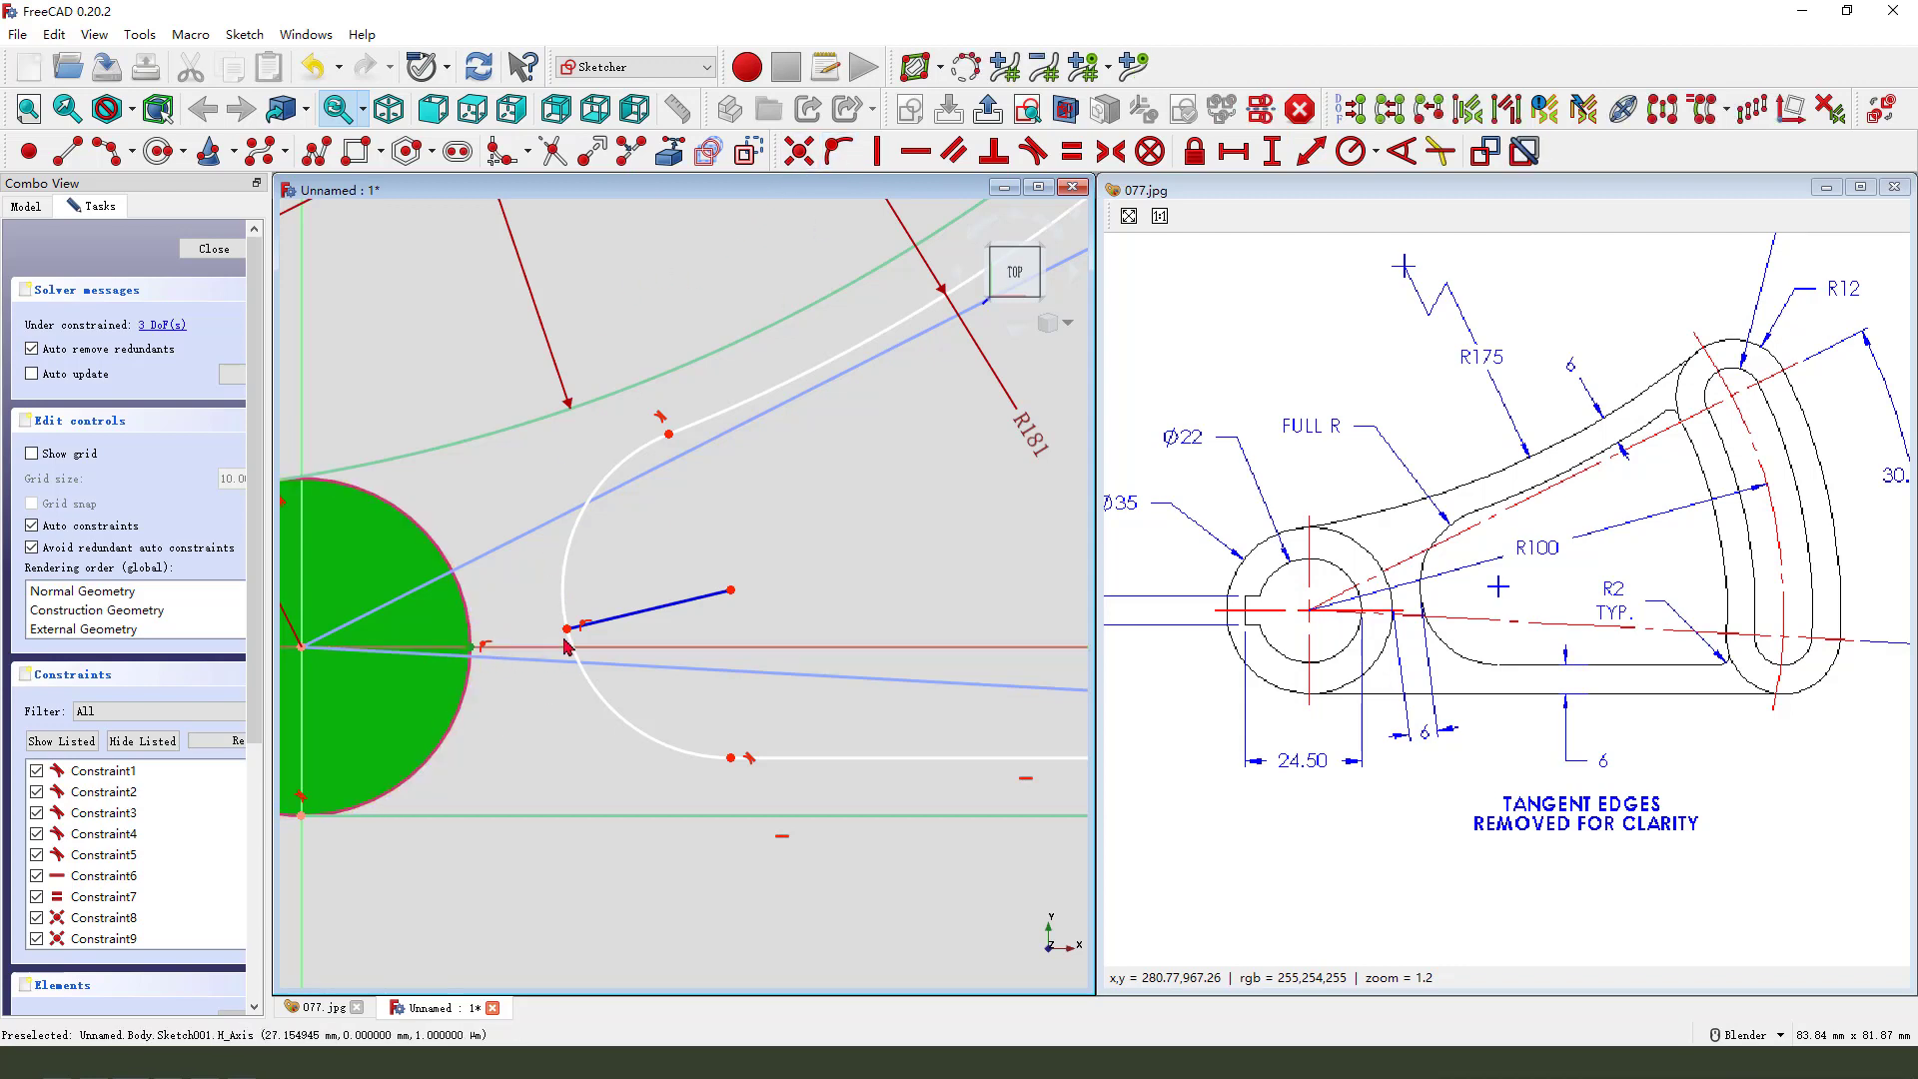
click(567, 630)
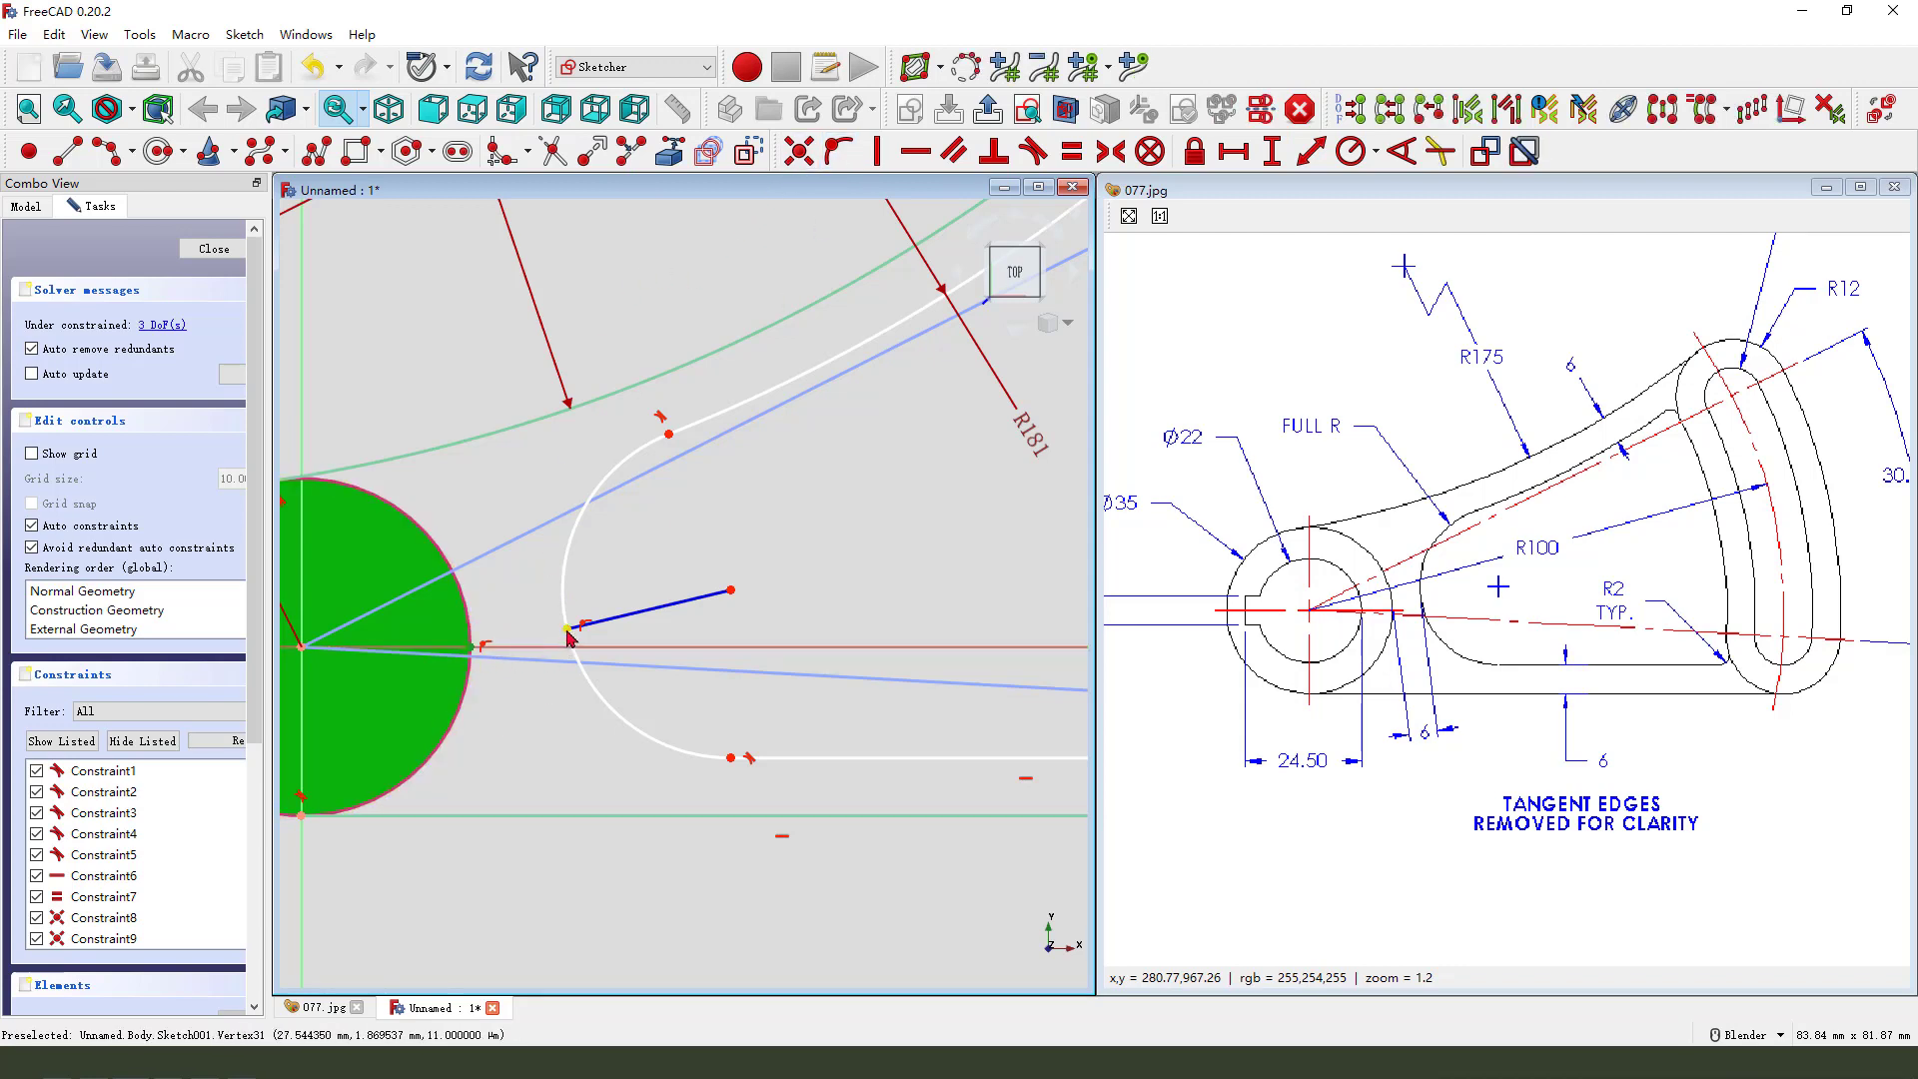
click(1310, 151)
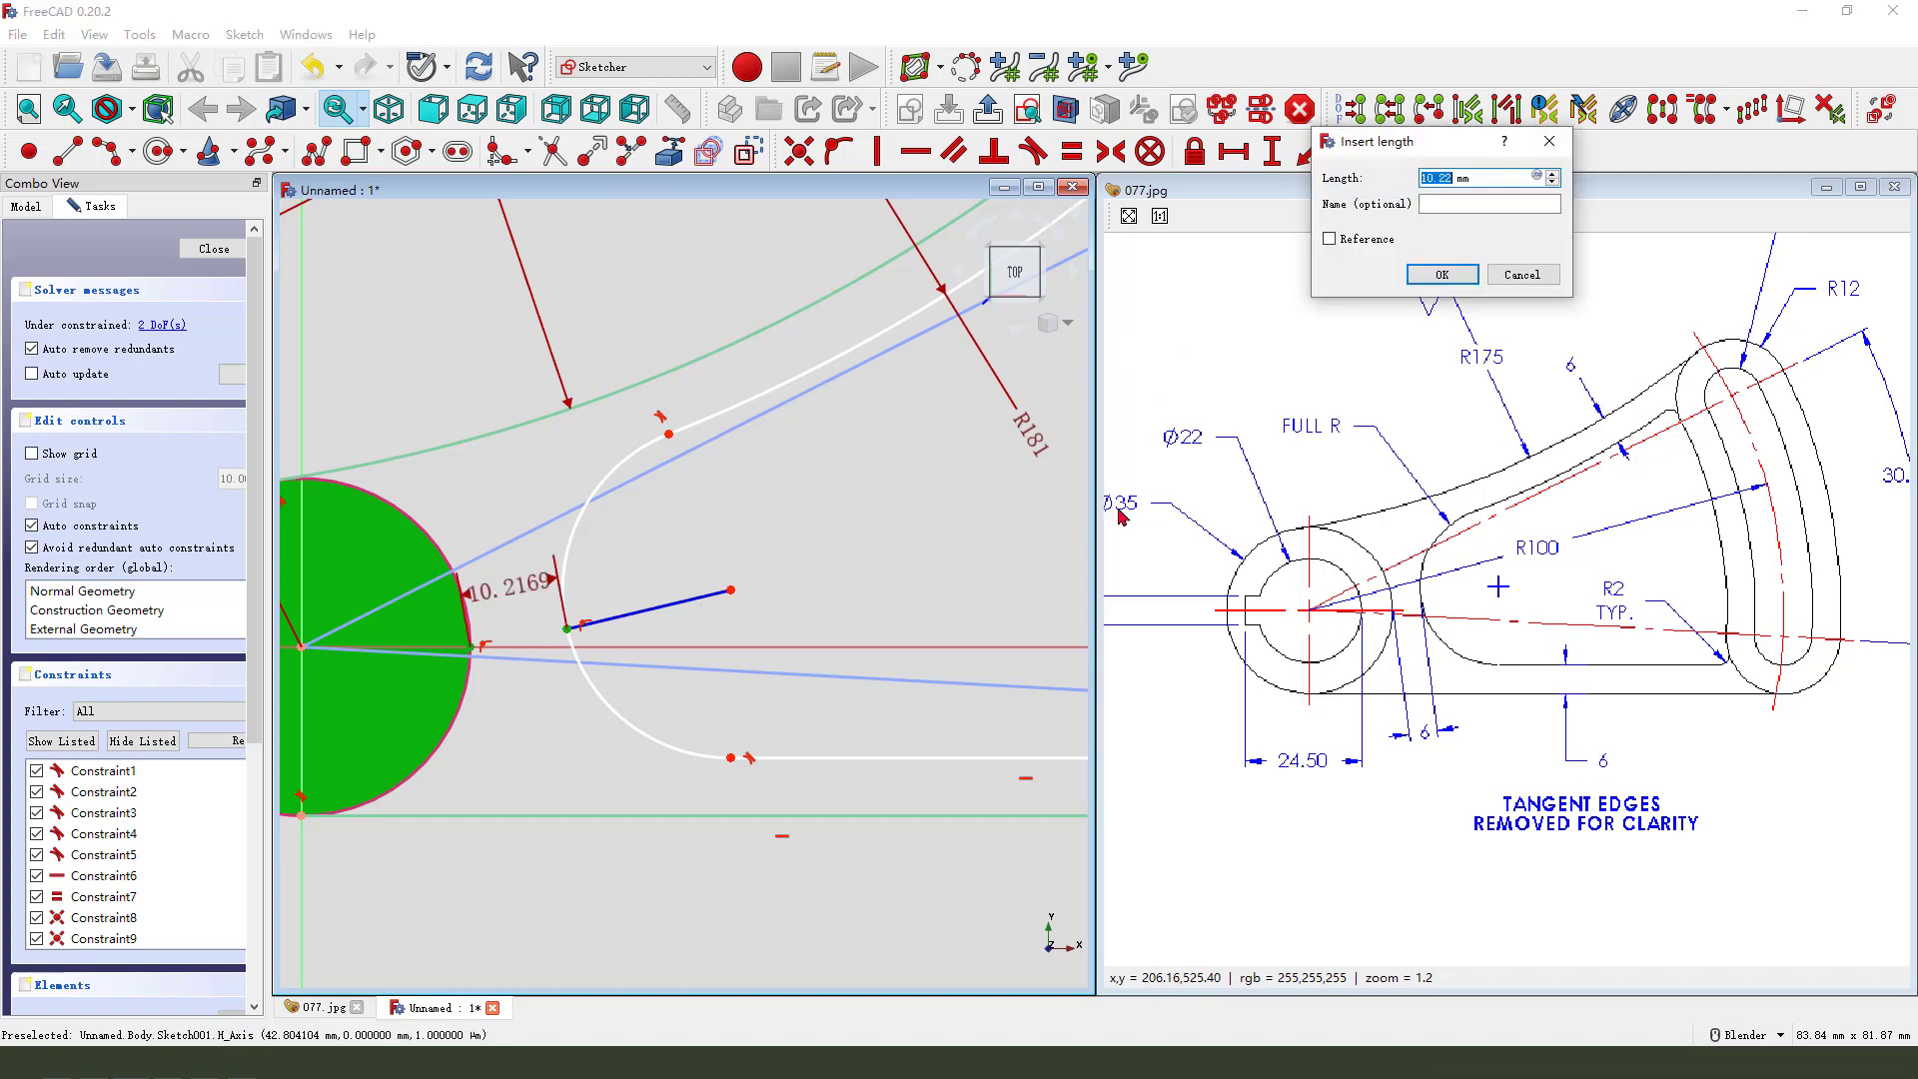
text(6)
key(Return)
scroll(537, 682, down, 2)
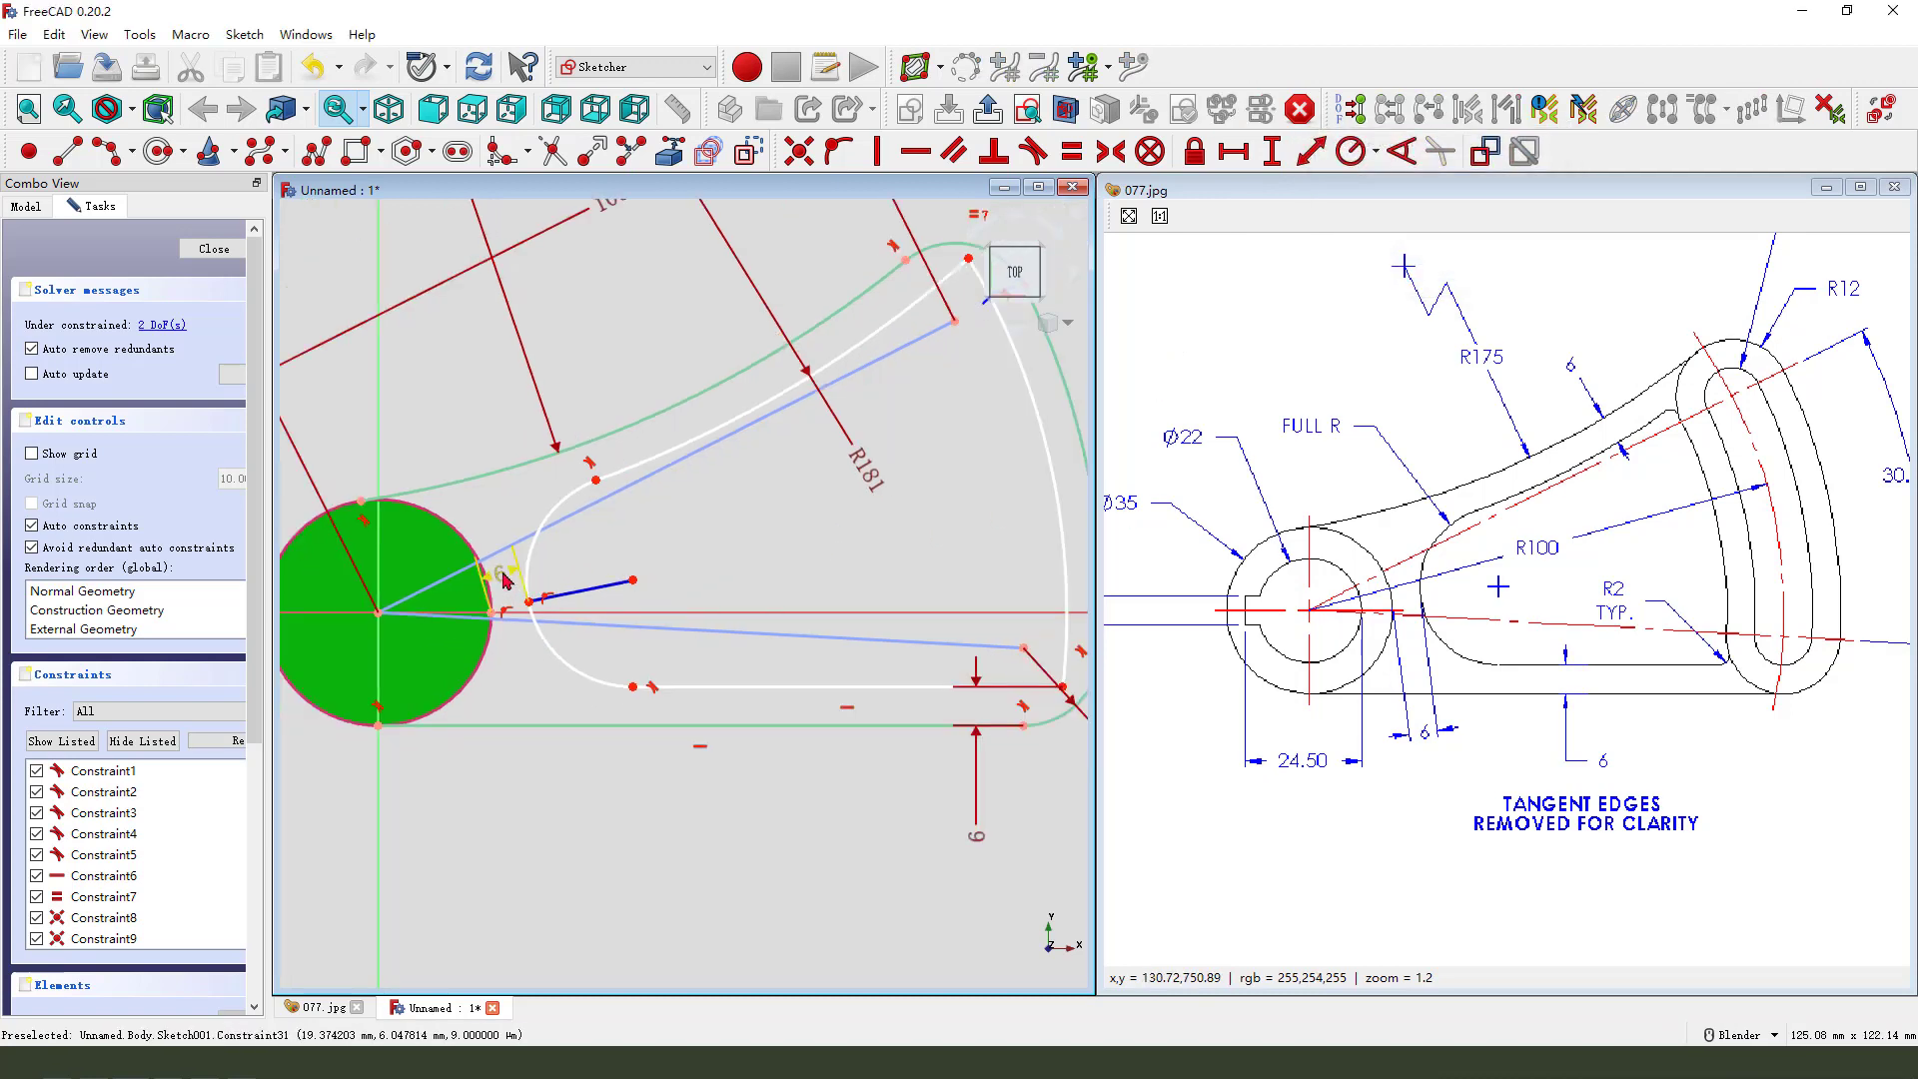
drag(502, 575, 561, 779)
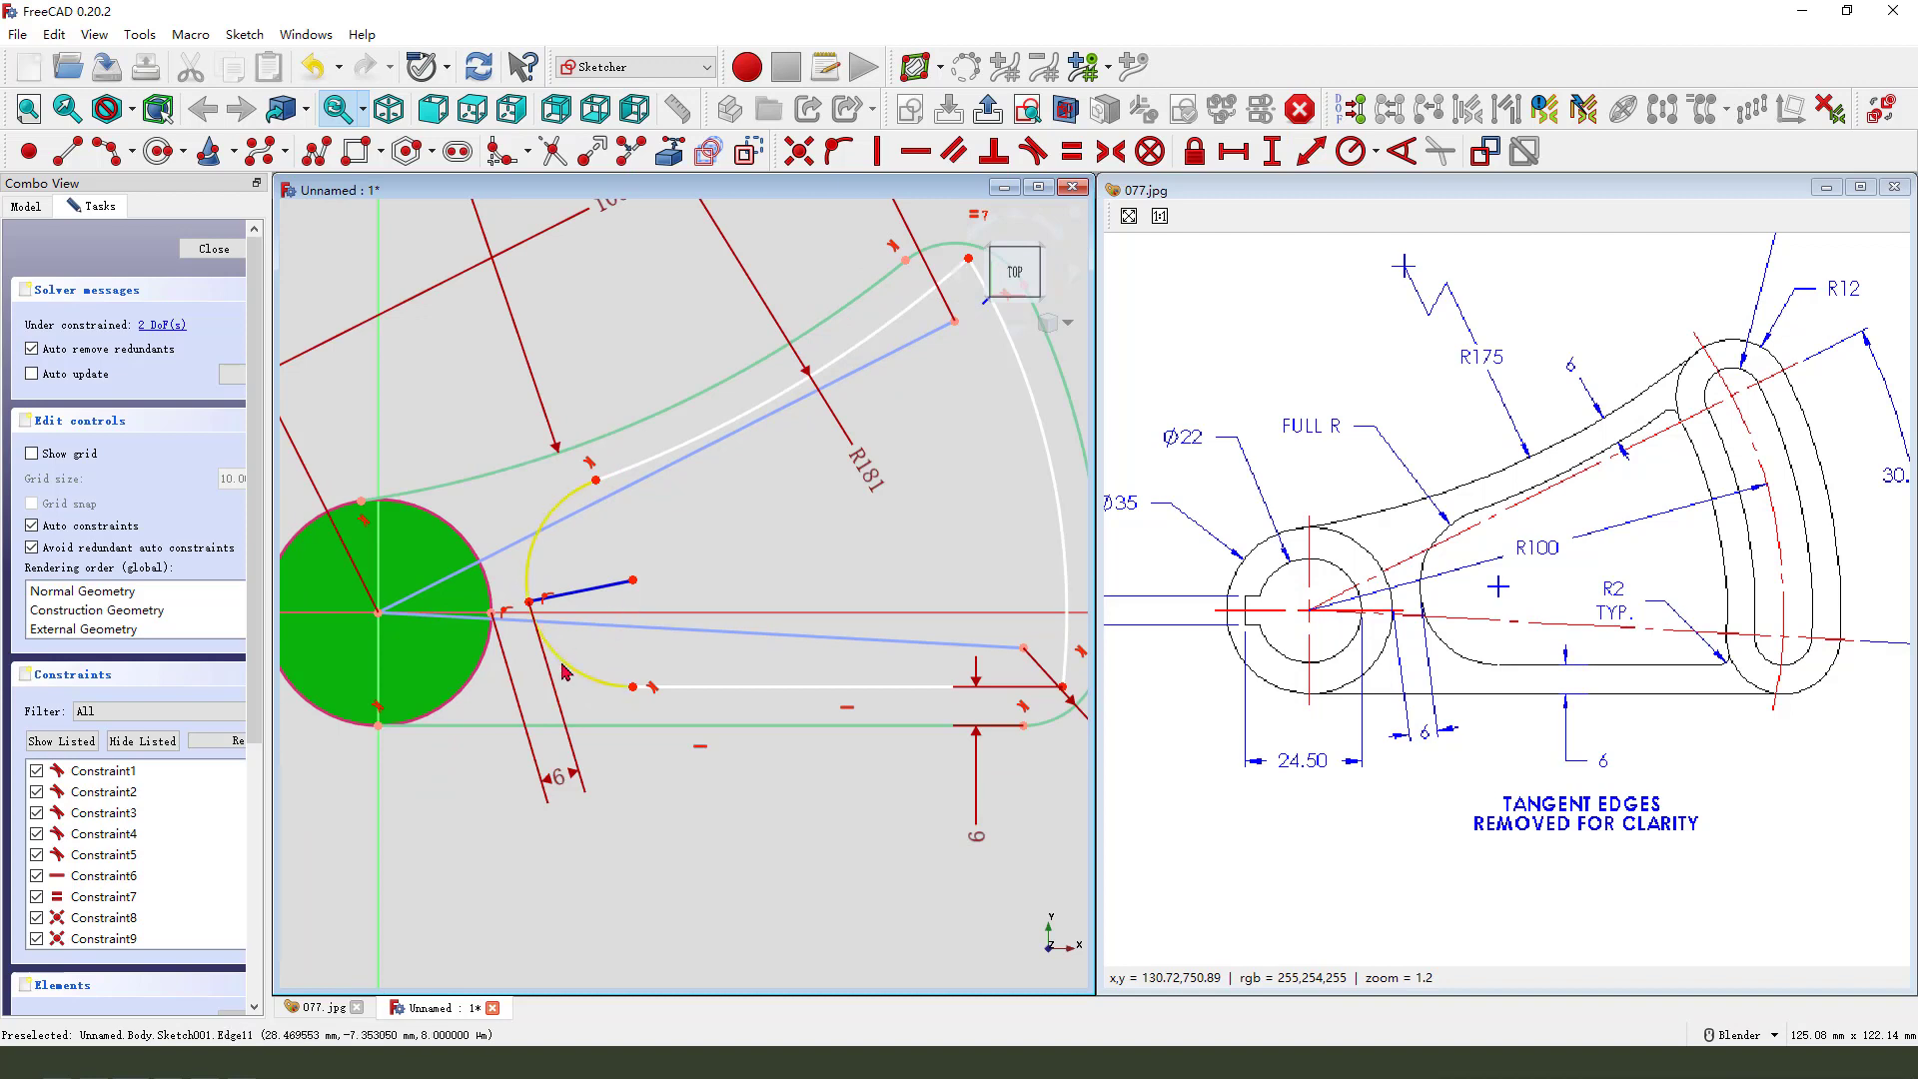
Step: End the new line's free end on the inner arc's vertex
scroll(557, 660, up, 1)
drag(520, 589, 524, 592)
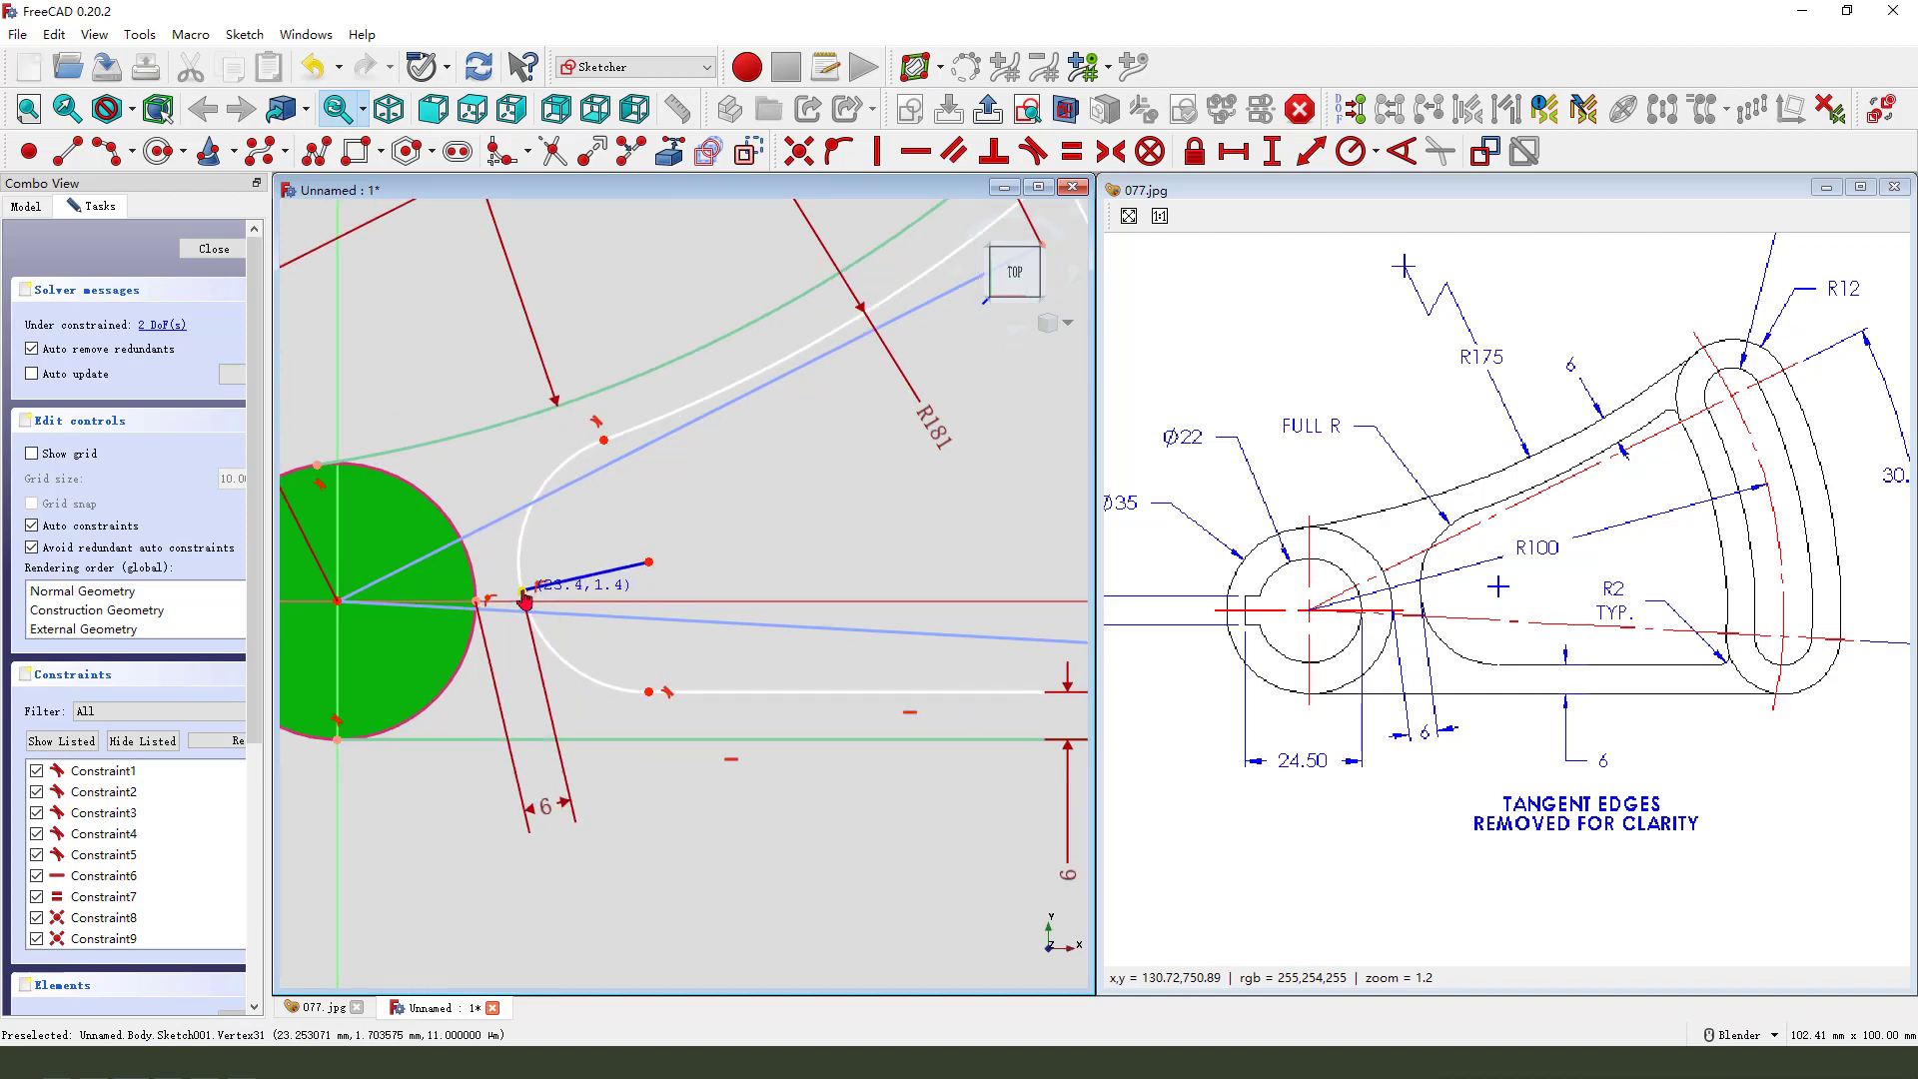
click(524, 597)
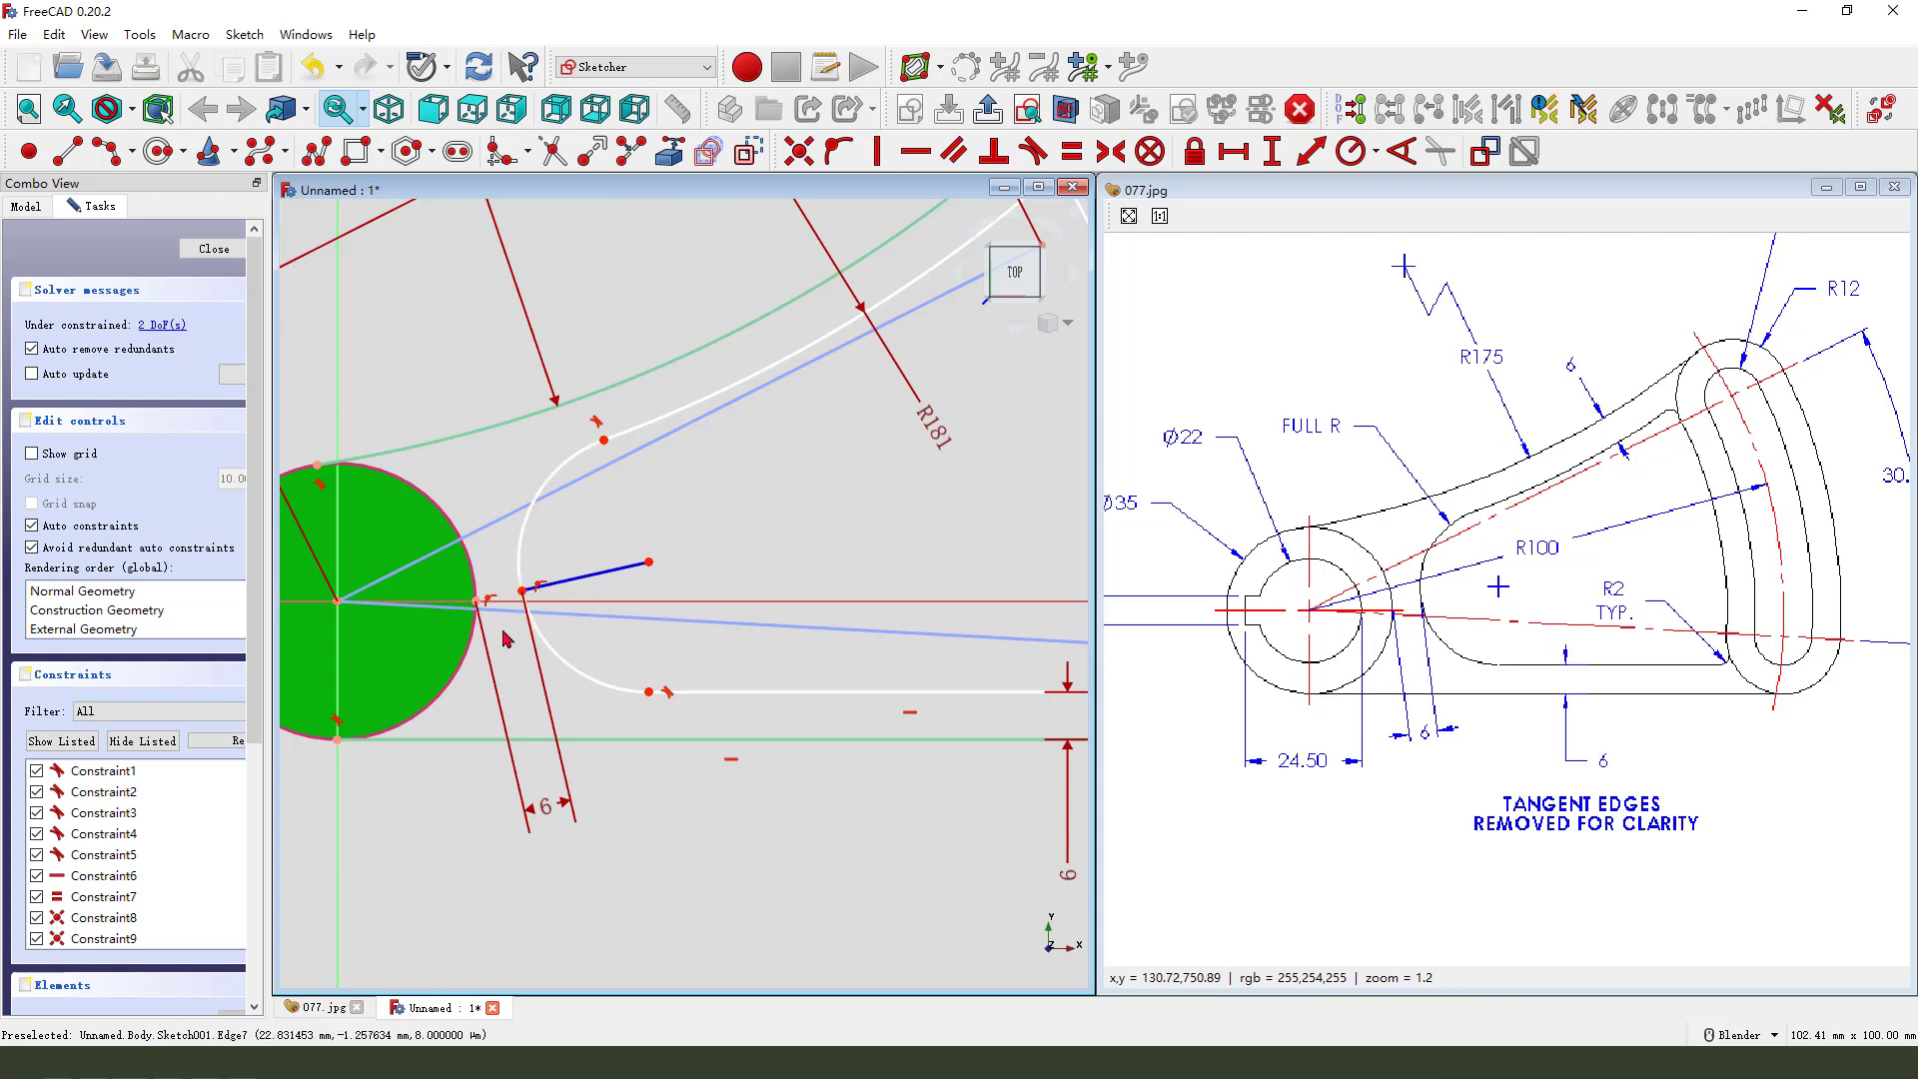
Step: Turn the new short line into construction geometry and move the 6 dimension label clear
scroll(505, 619, up, 3)
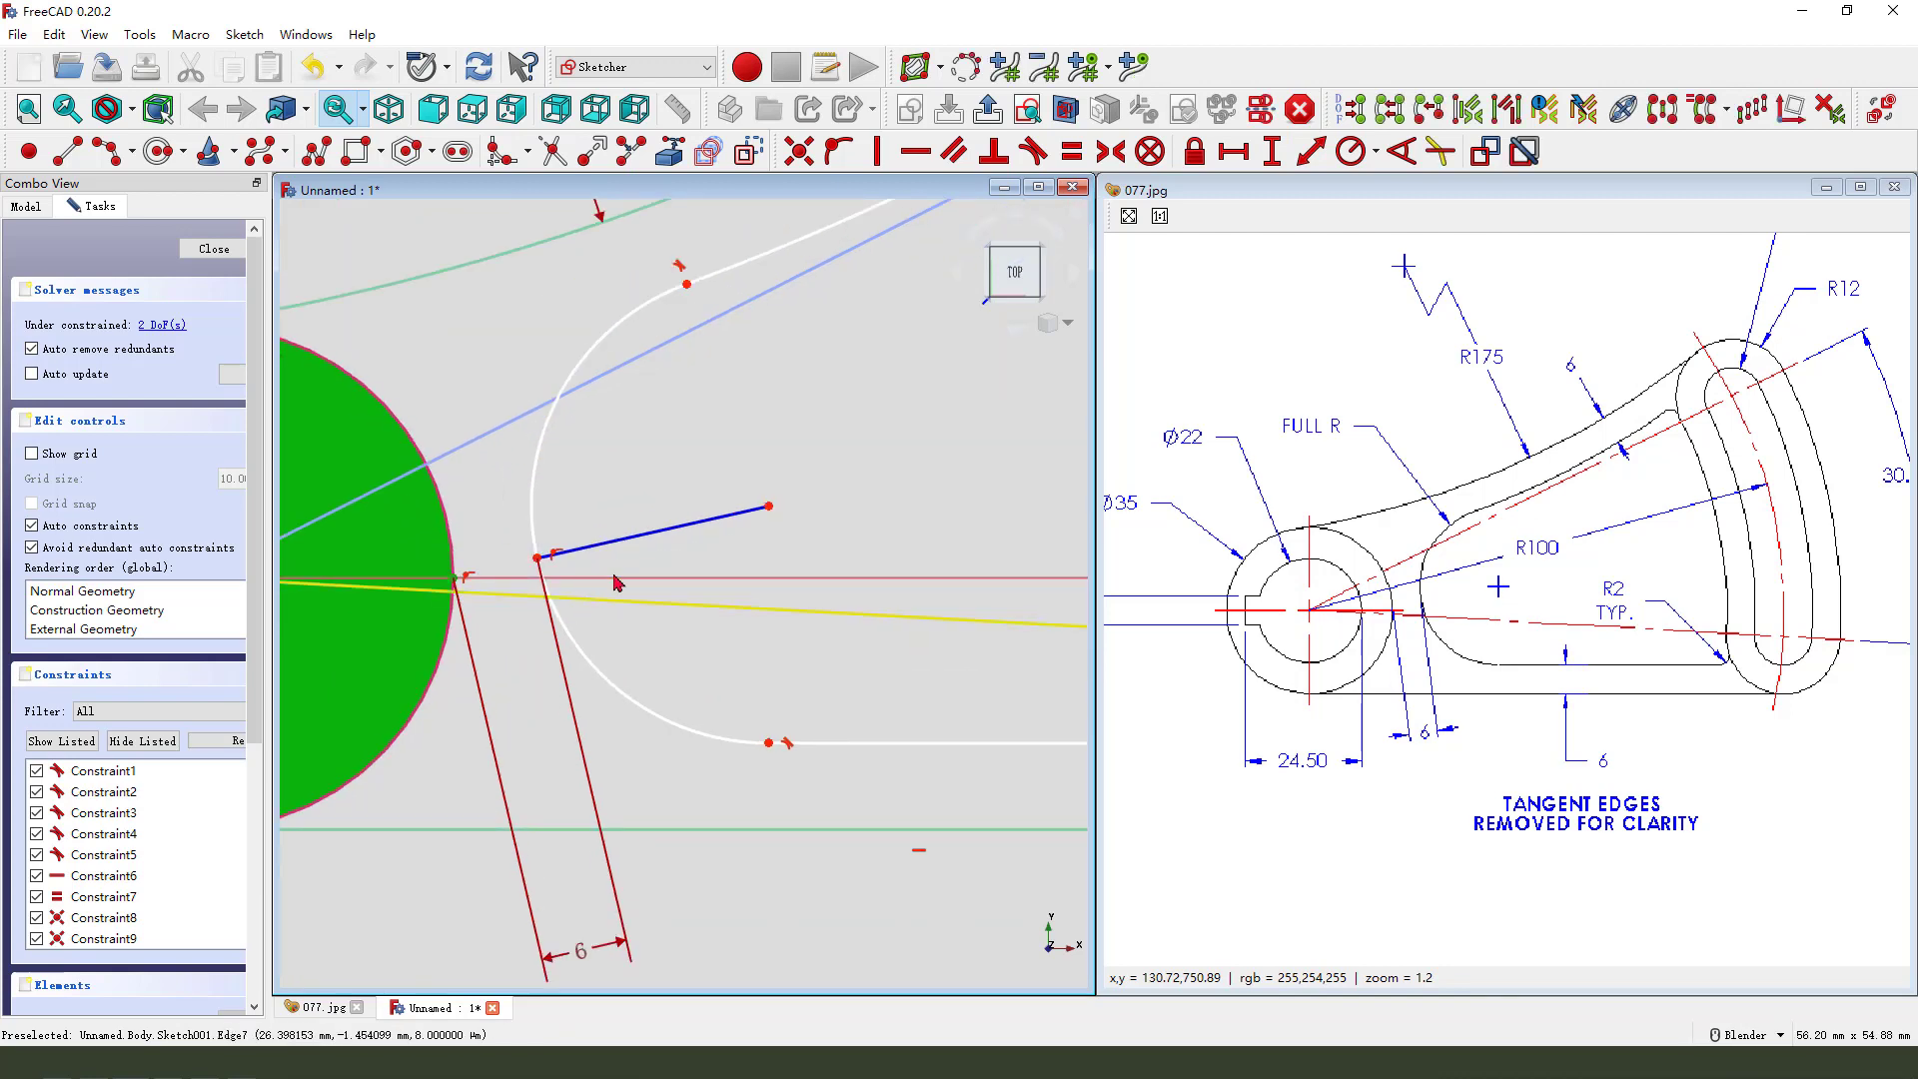
click(644, 534)
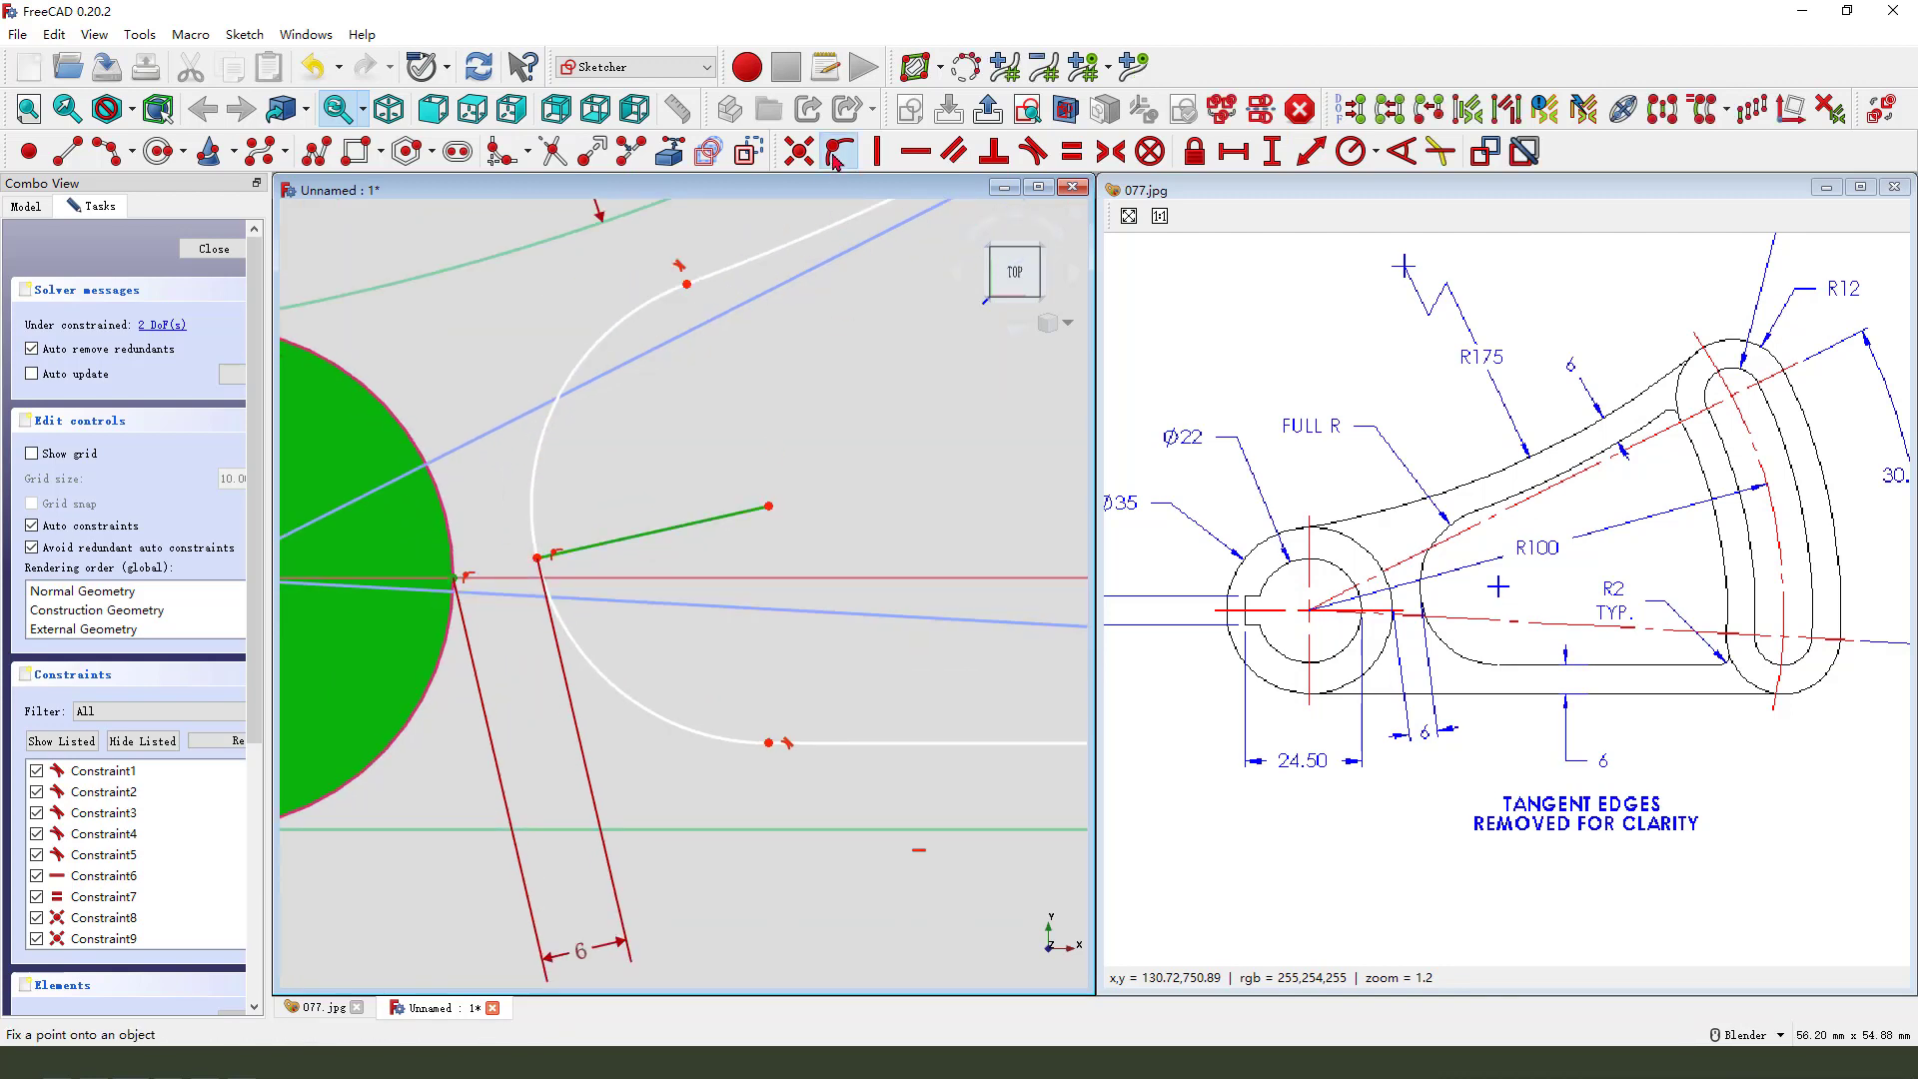
key(g)
key(n)
scroll(549, 664, down, 4)
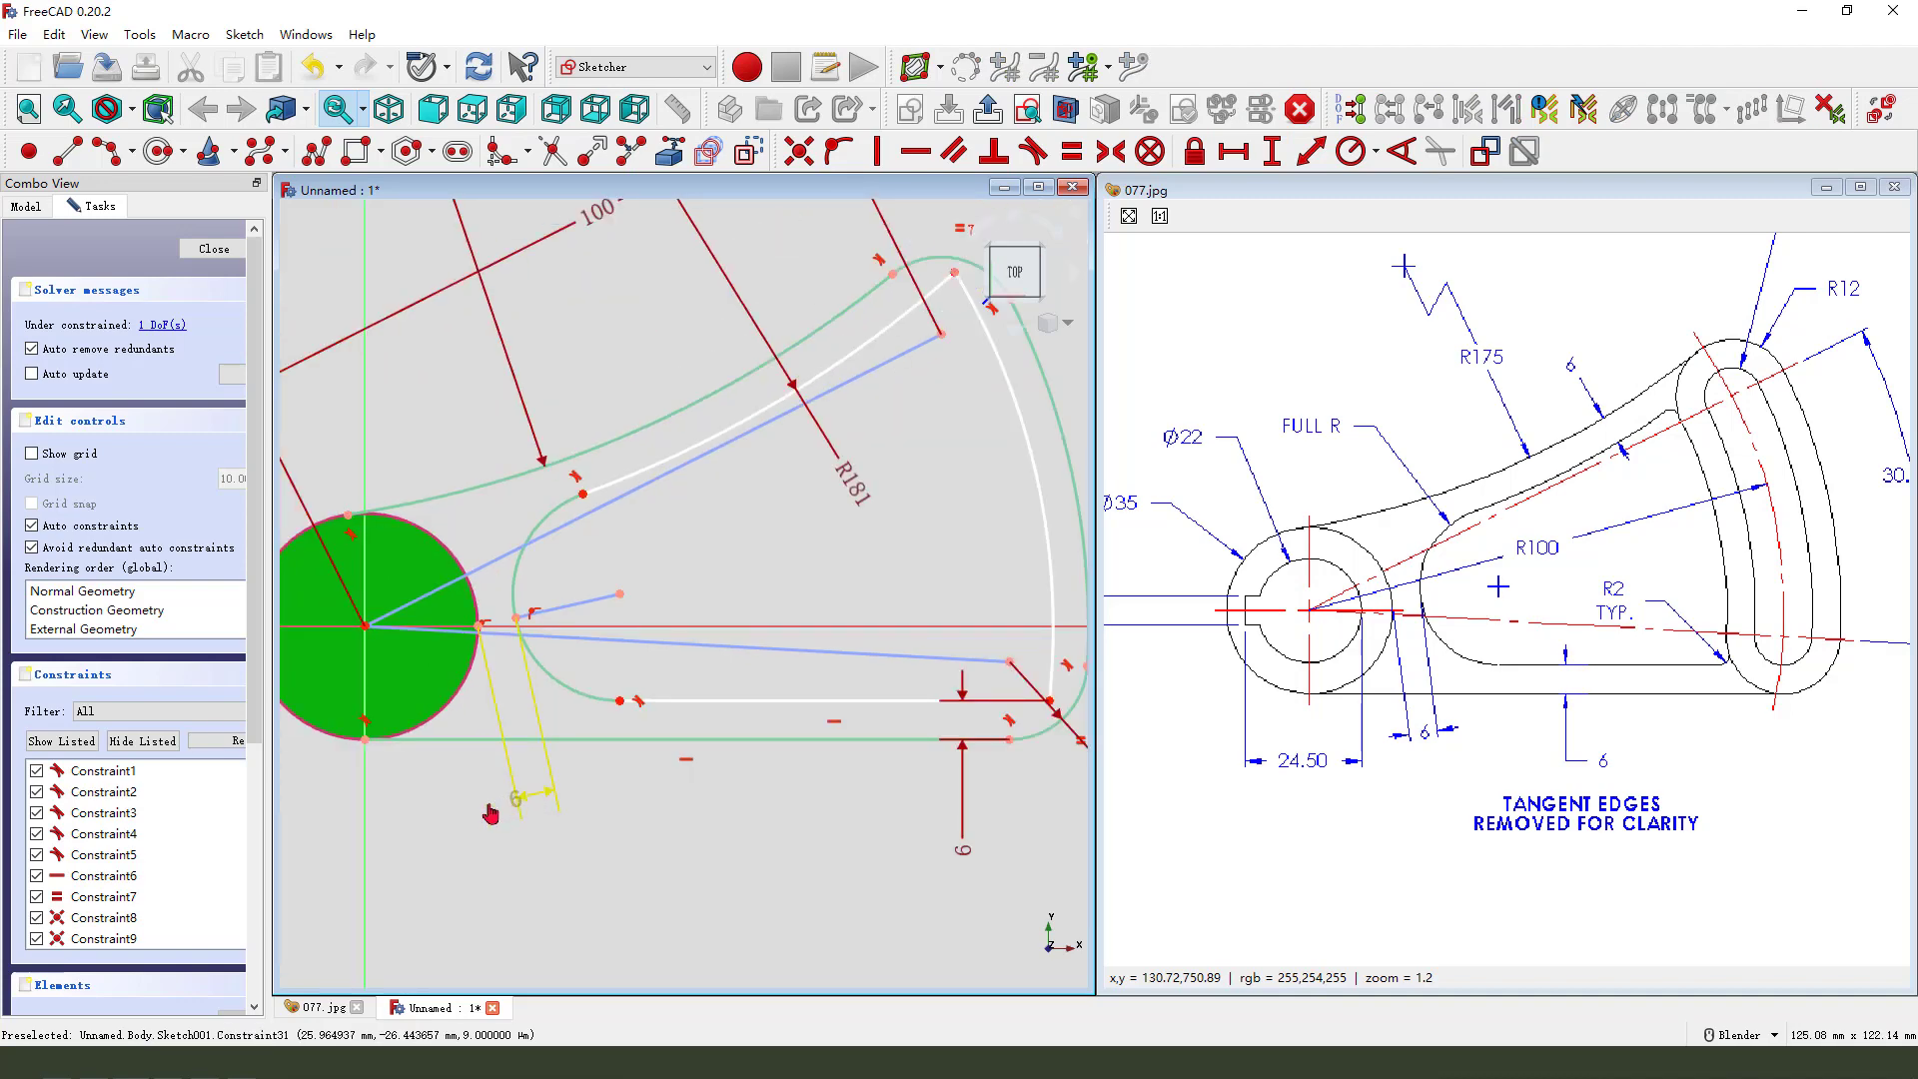
drag(490, 814, 404, 839)
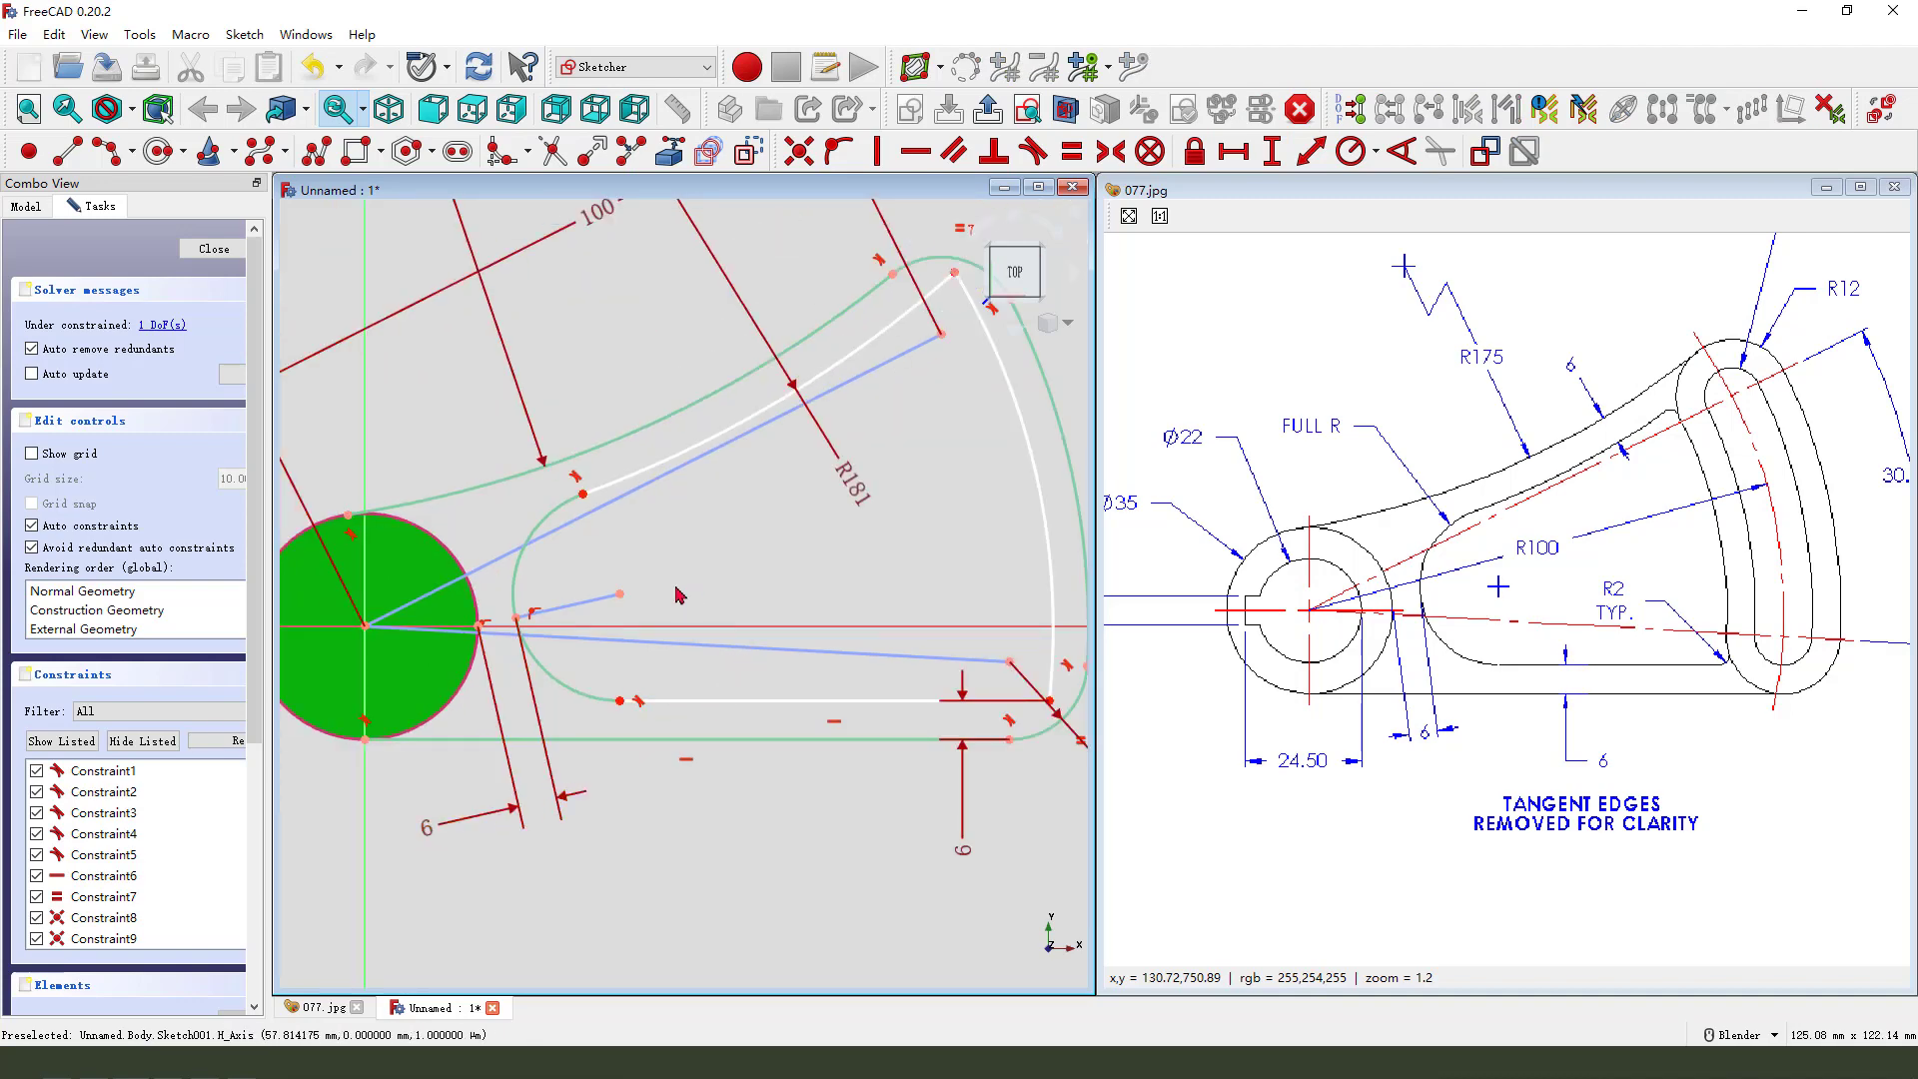
Step: Add a 5.9 mm horizontal distance between the two end-rim points, fully constraining the sketch
scroll(677, 596, down, 1)
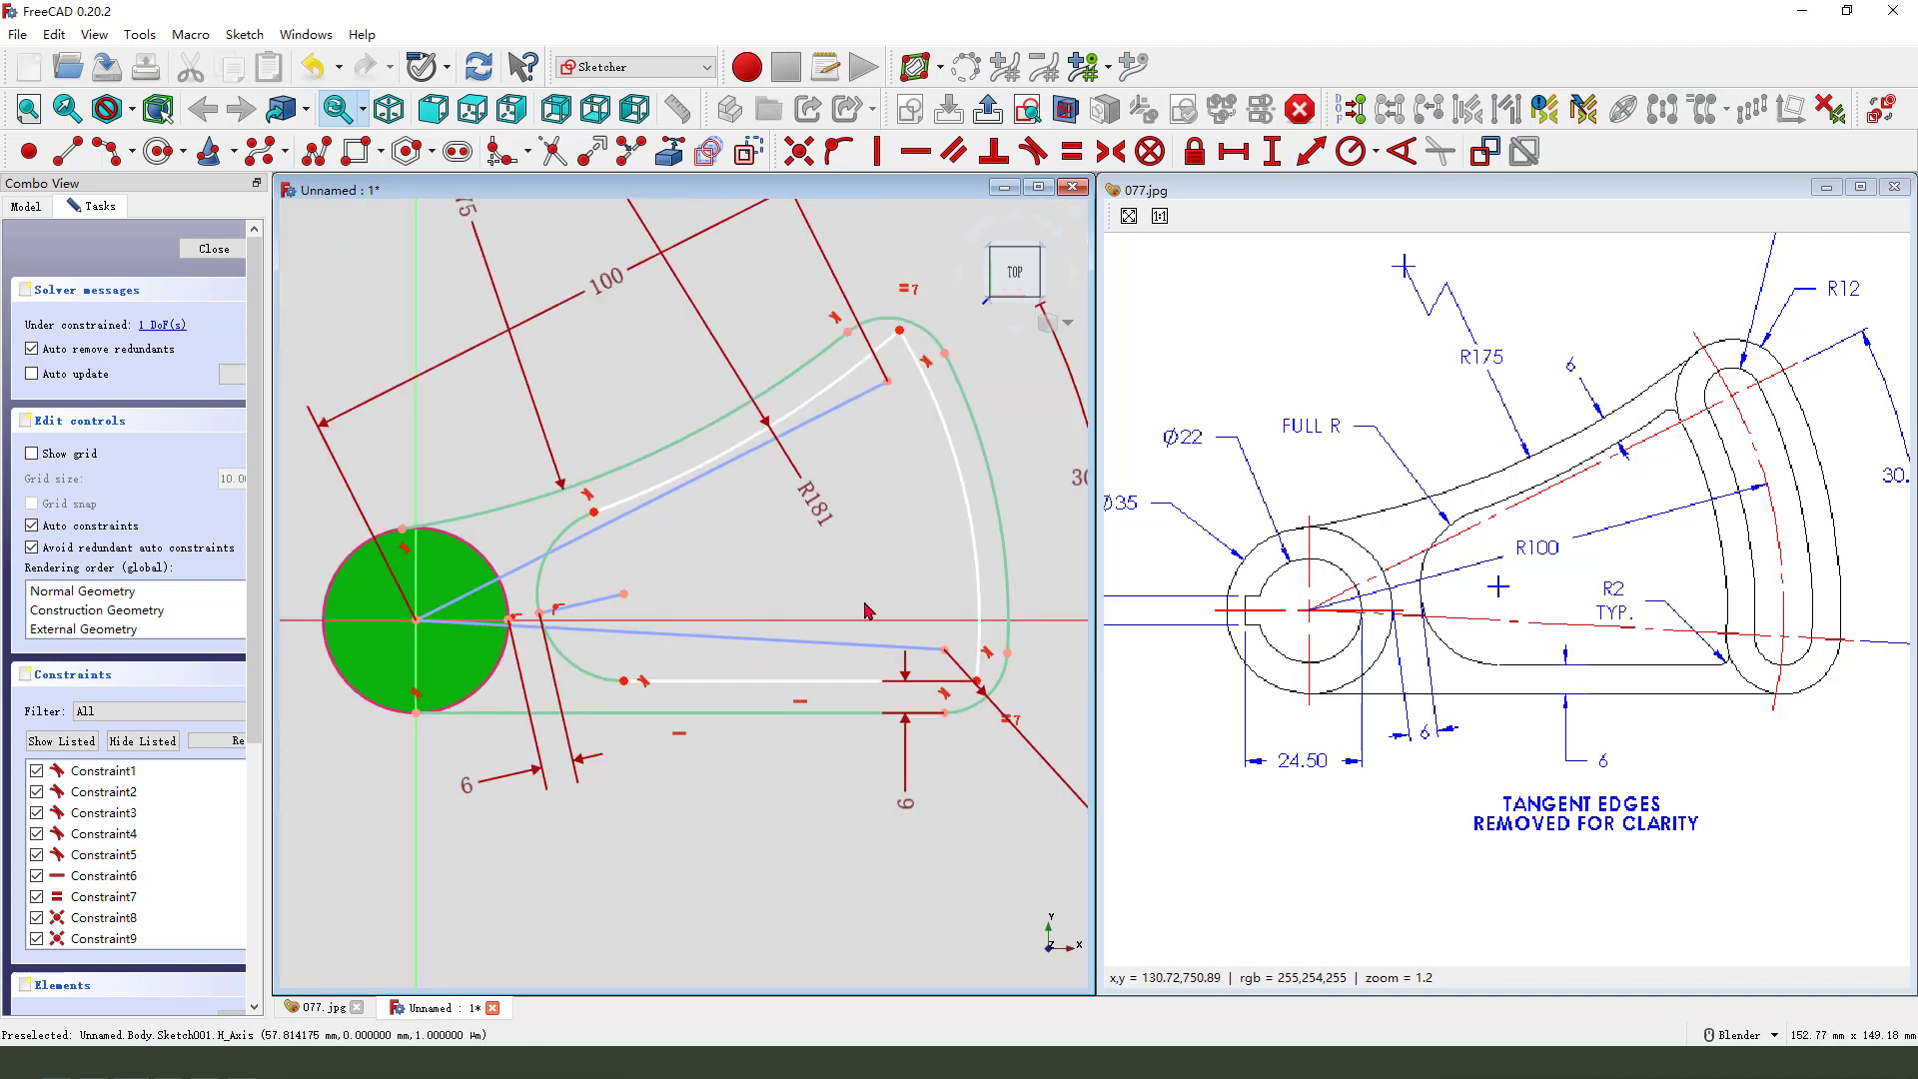
click(977, 681)
click(1007, 654)
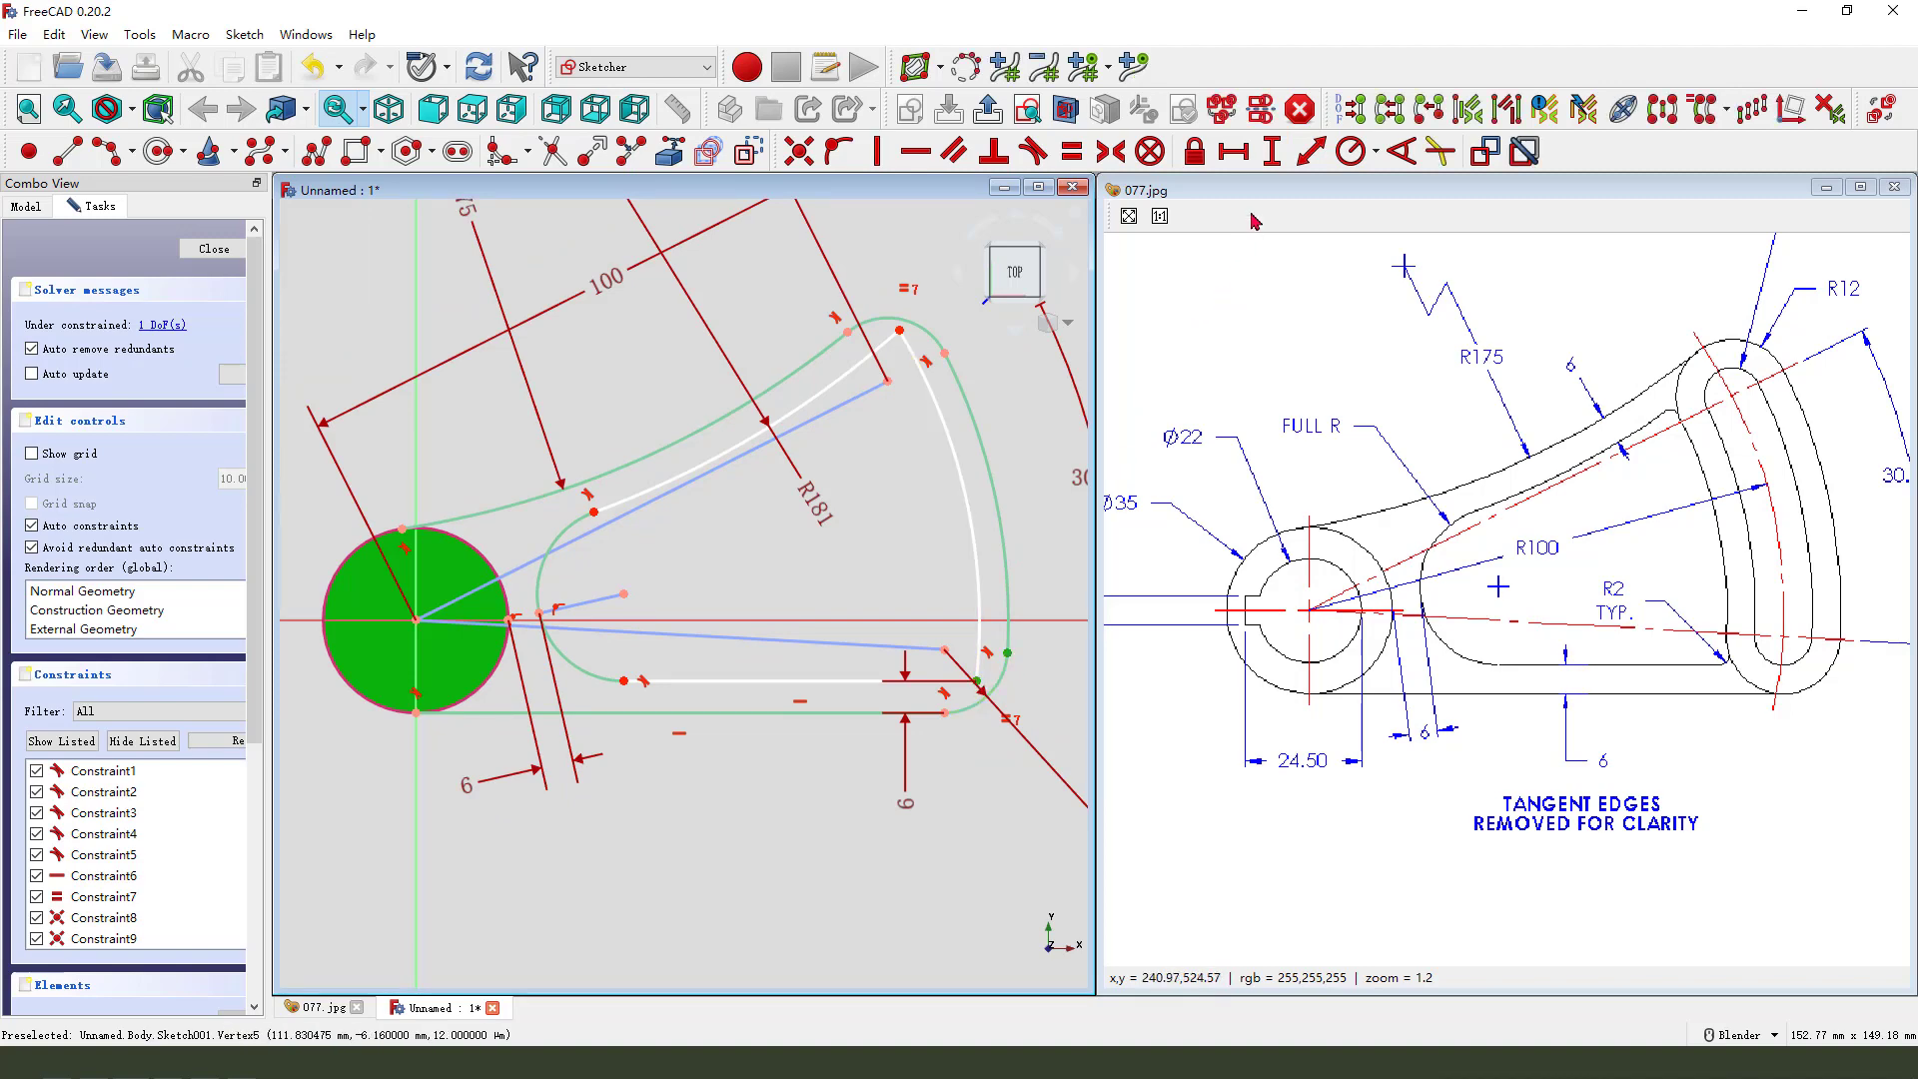
click(1234, 151)
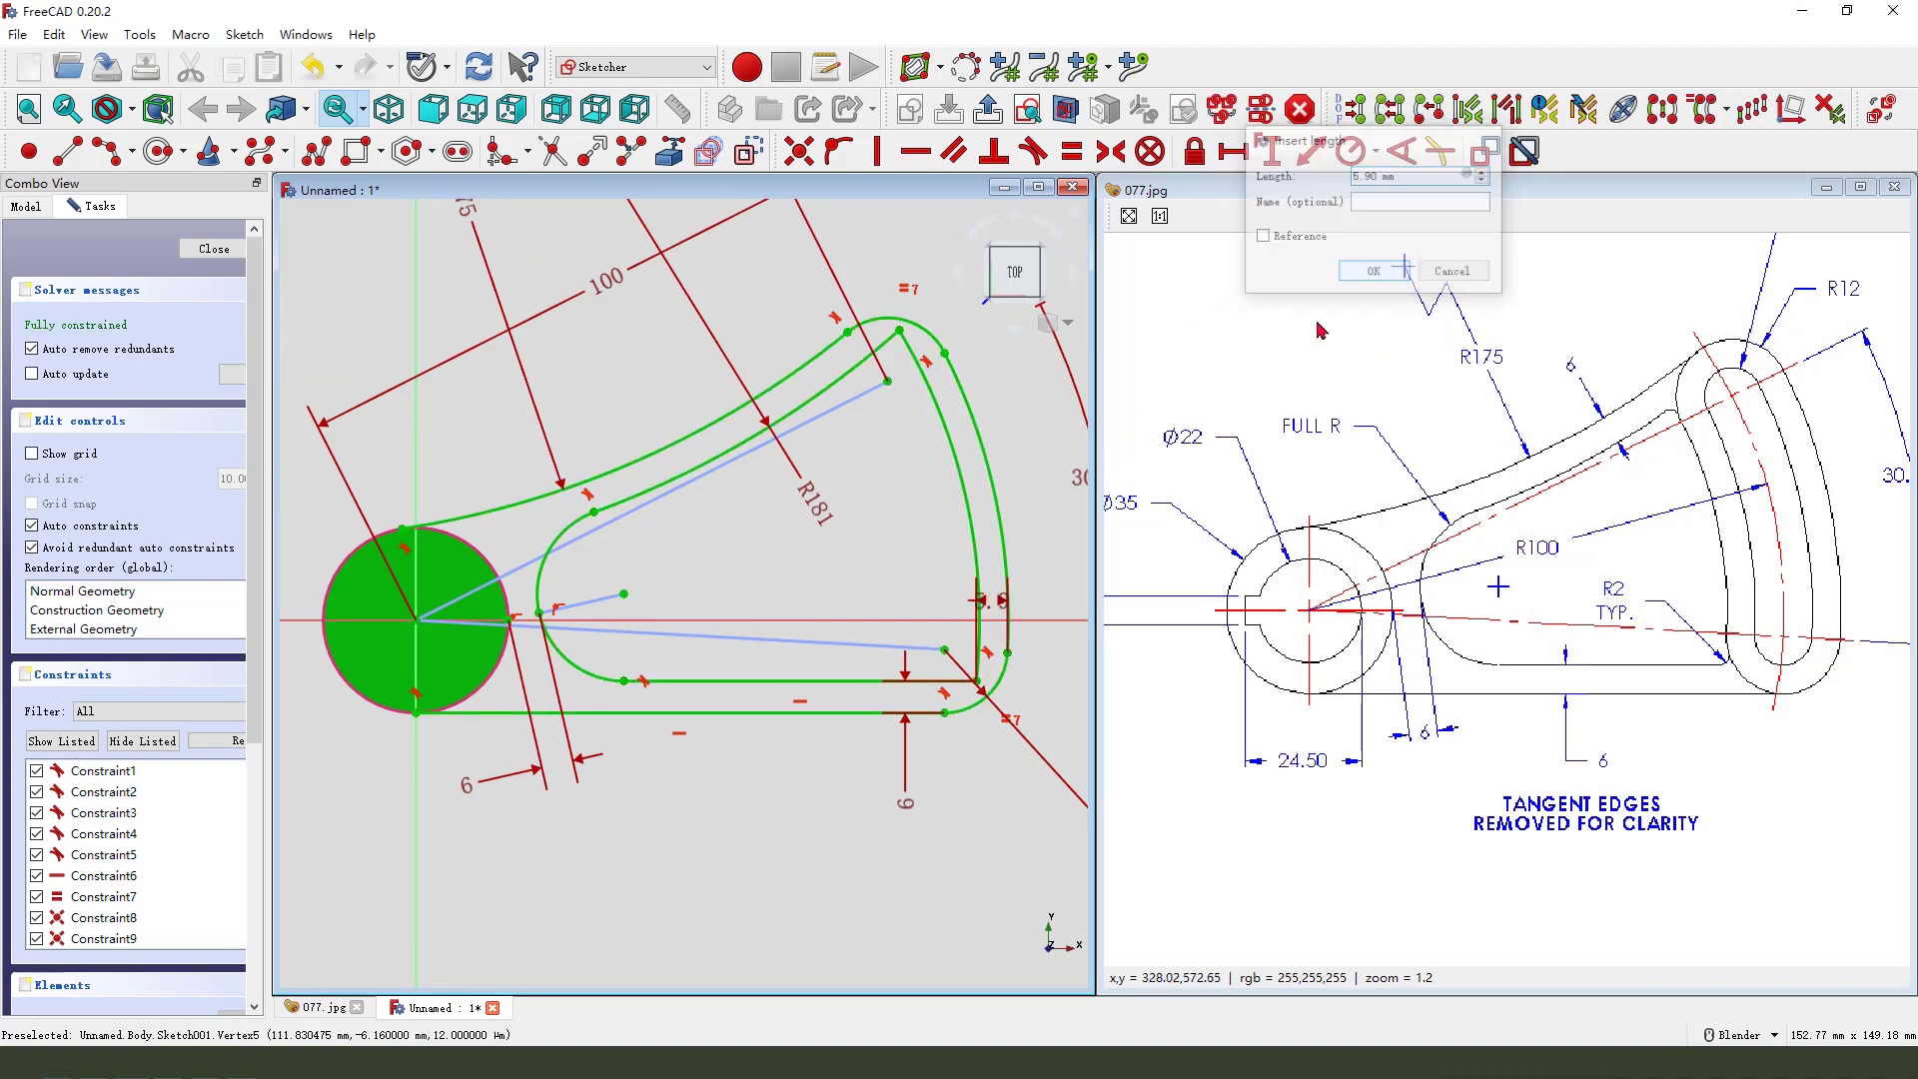
click(1374, 271)
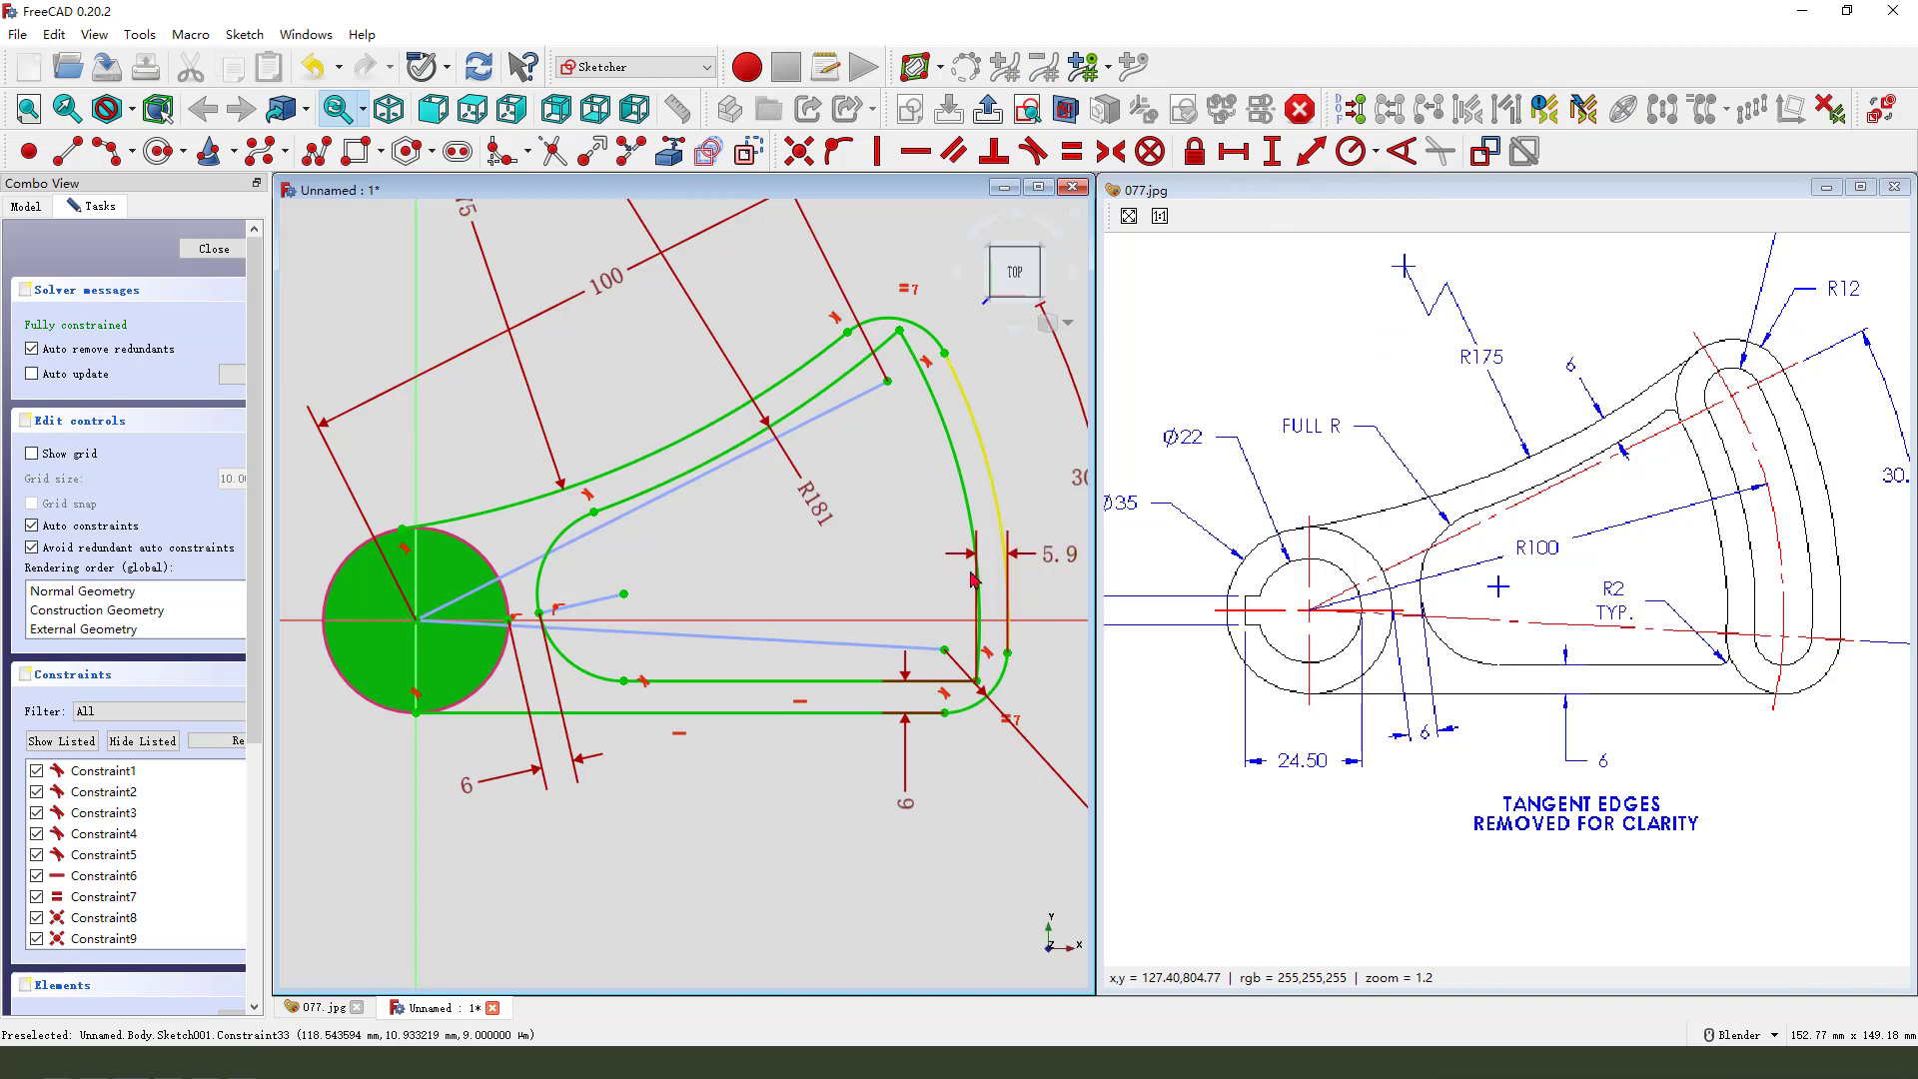
scroll(720, 491, down, 1)
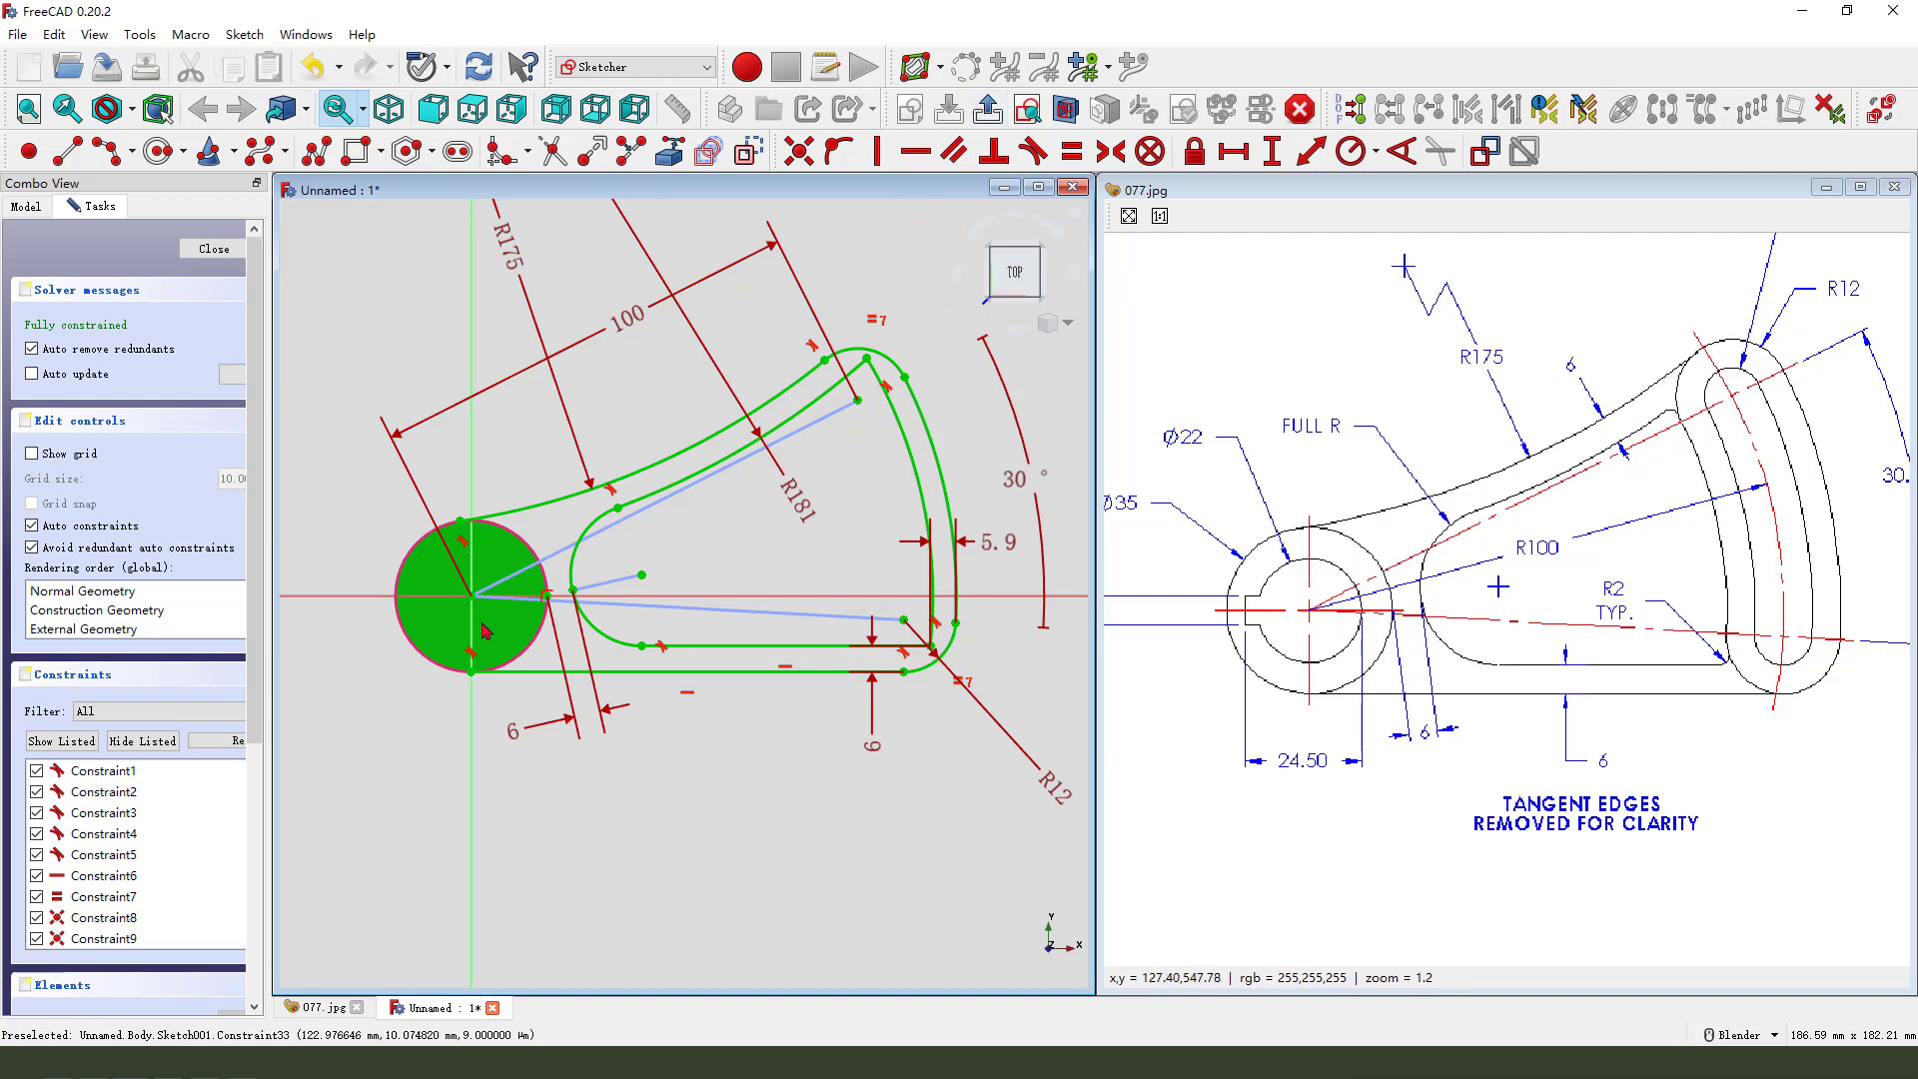
Step: Draw a line across the hub circle from its top point to its bottom point
scroll(430, 690, up, 2)
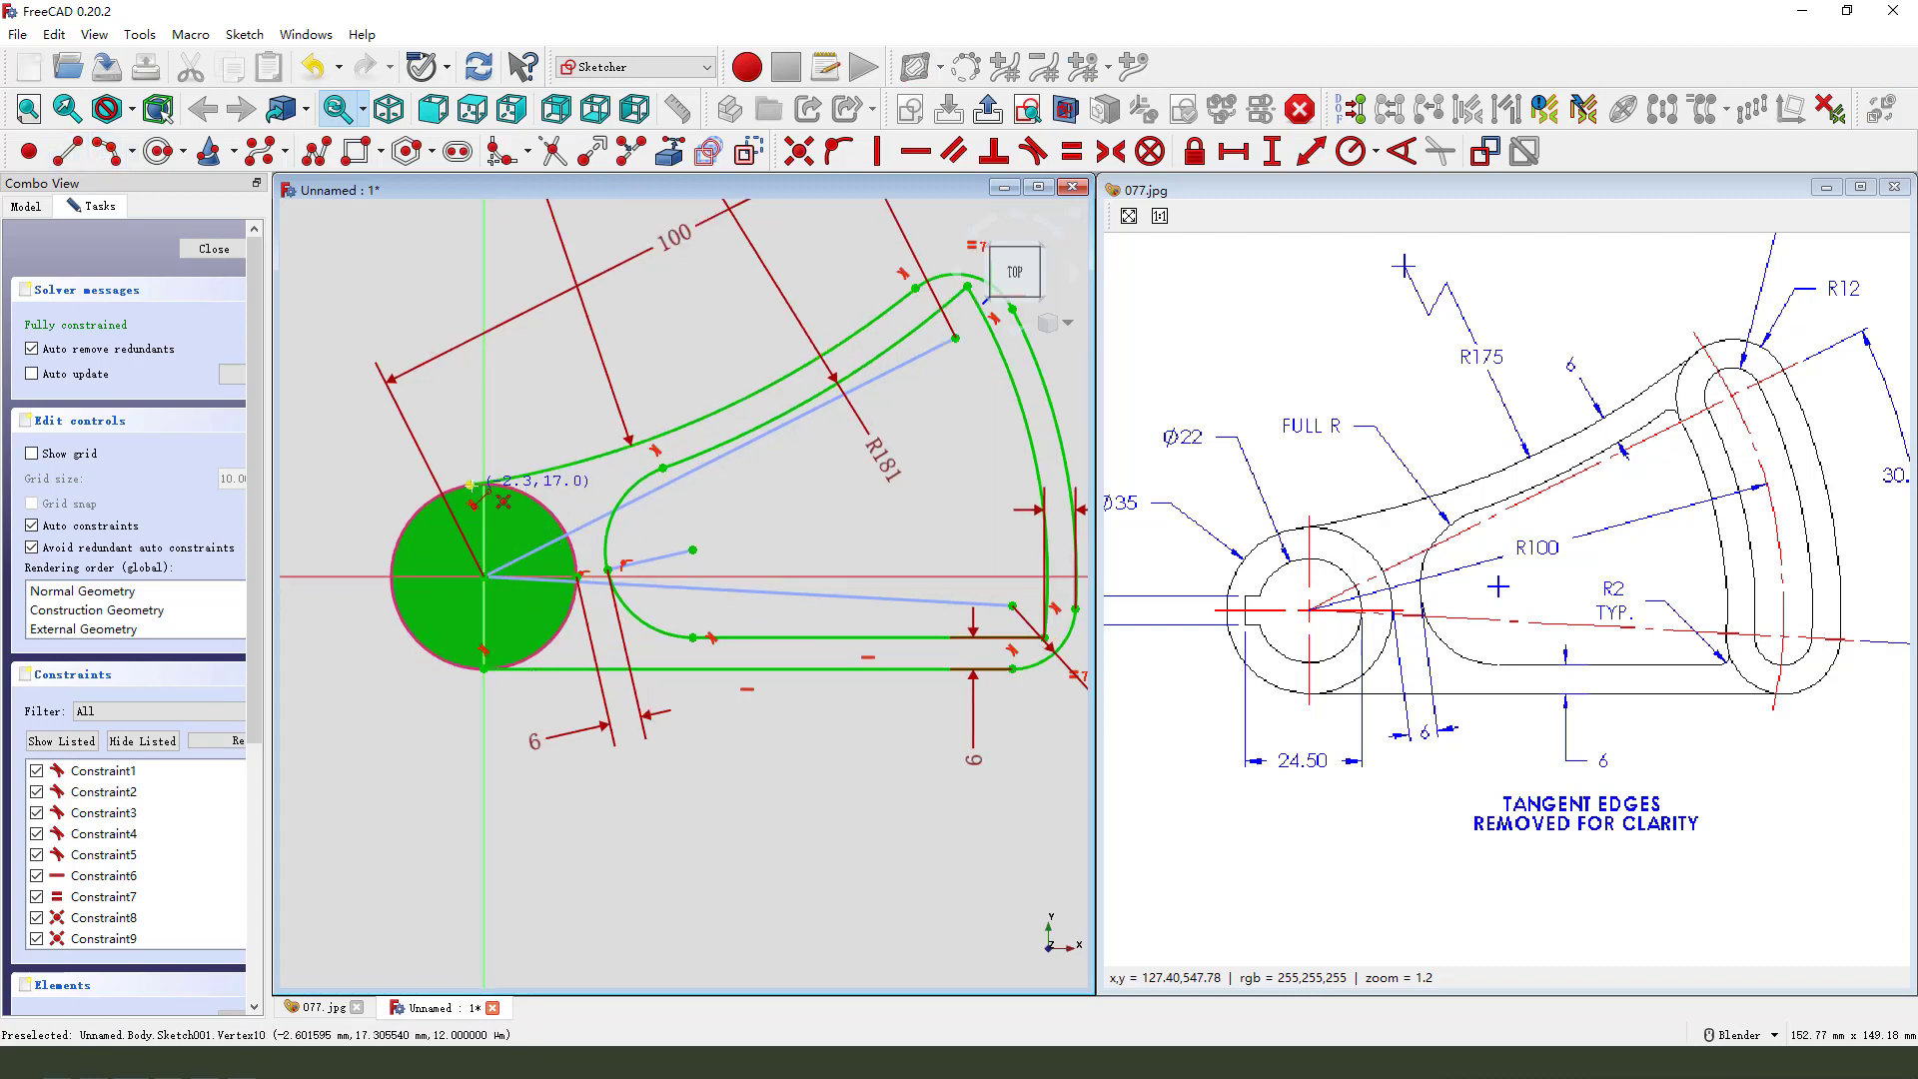
click(471, 486)
click(484, 666)
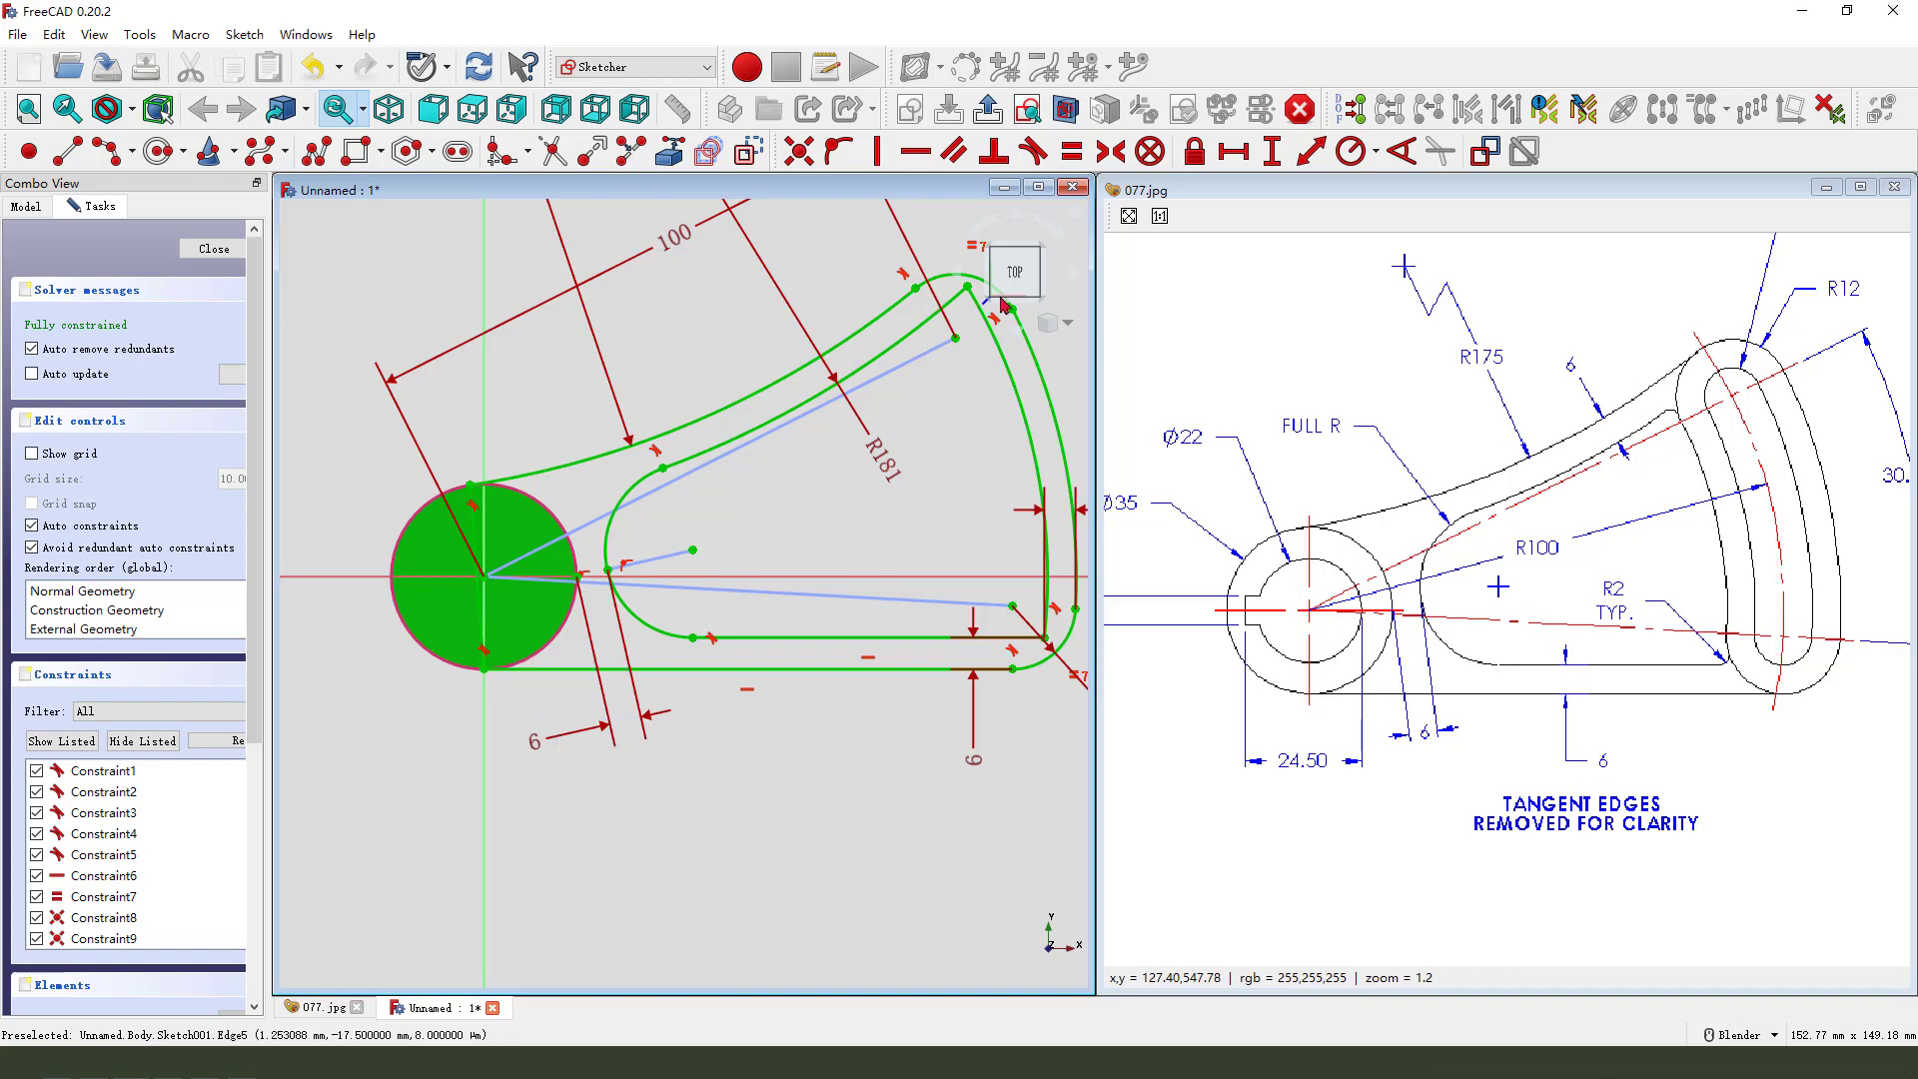
Step: Close the sketch and pad it into a solid arm
click(988, 108)
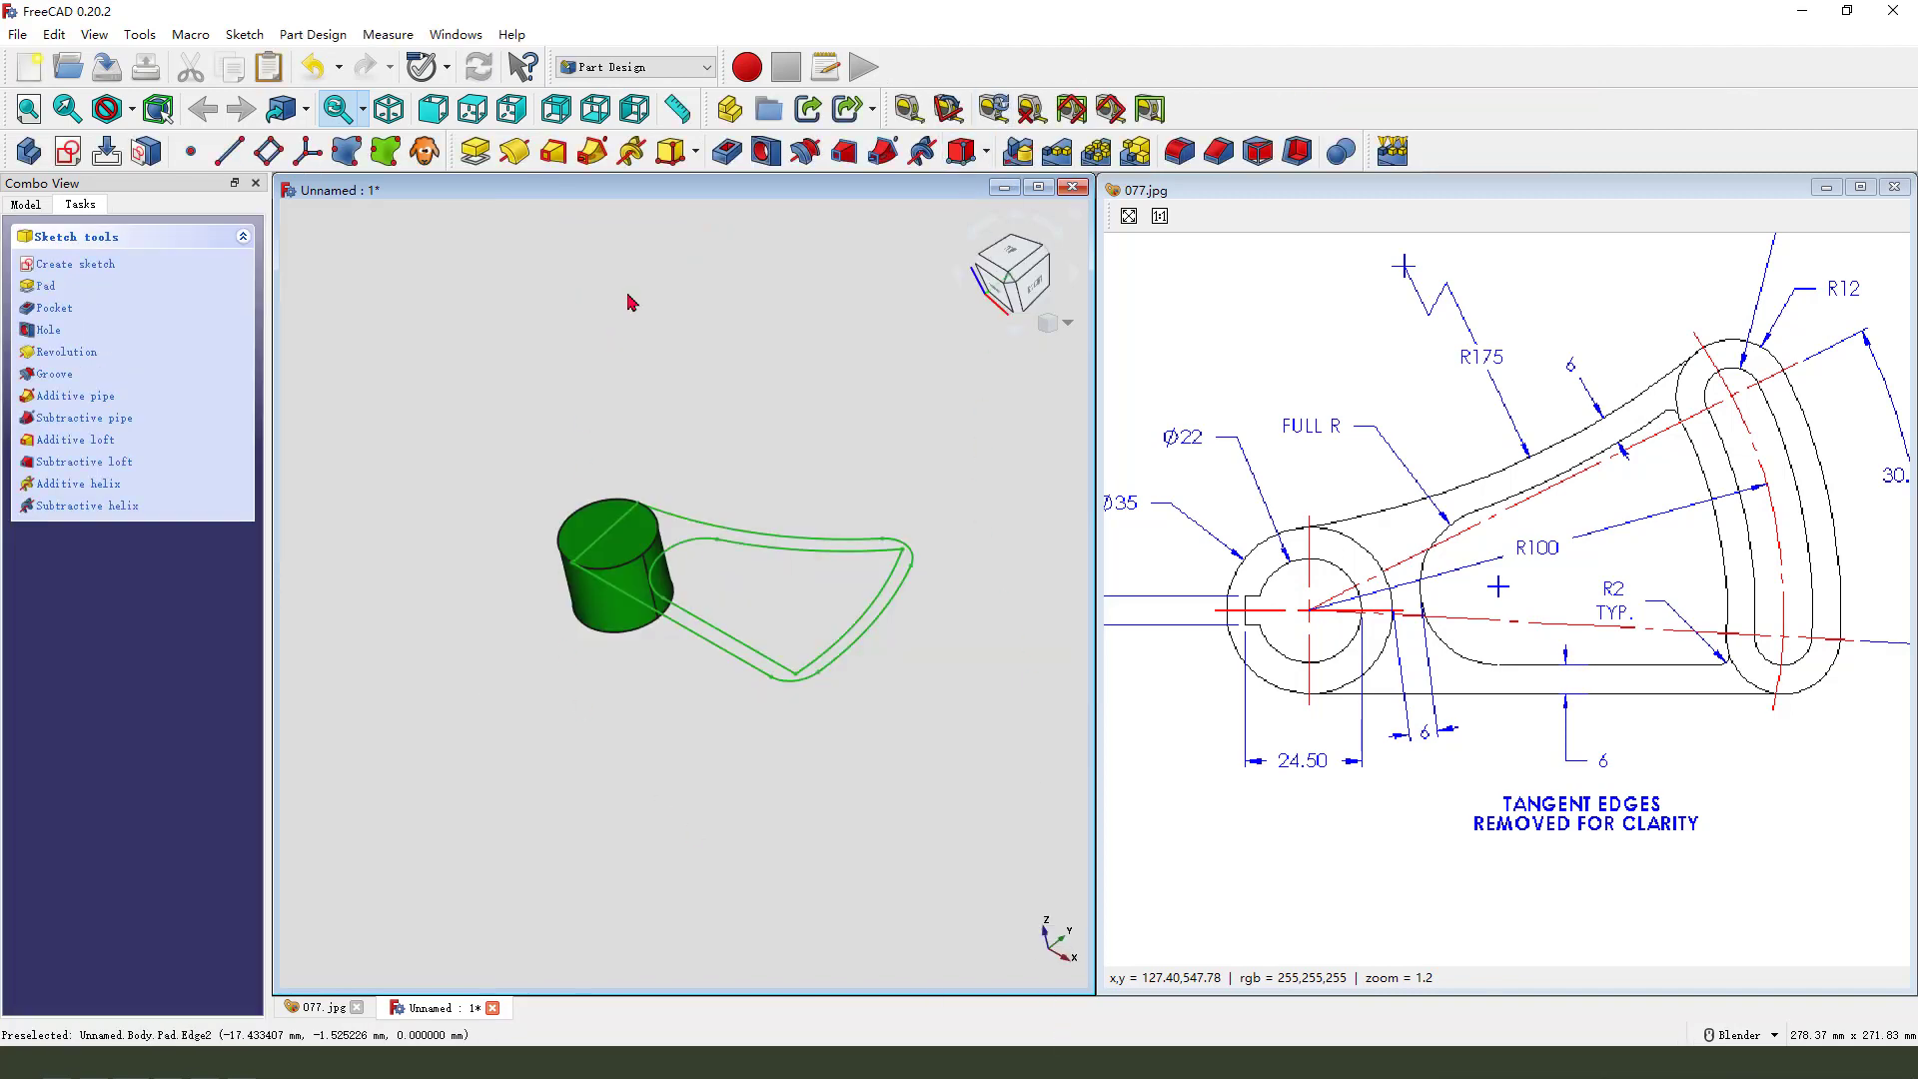
click(475, 150)
scroll(839, 783, up, 1)
mouse_move(839, 783)
middle_down()
mouse_move(835, 710)
mouse_move(823, 783)
middle_up()
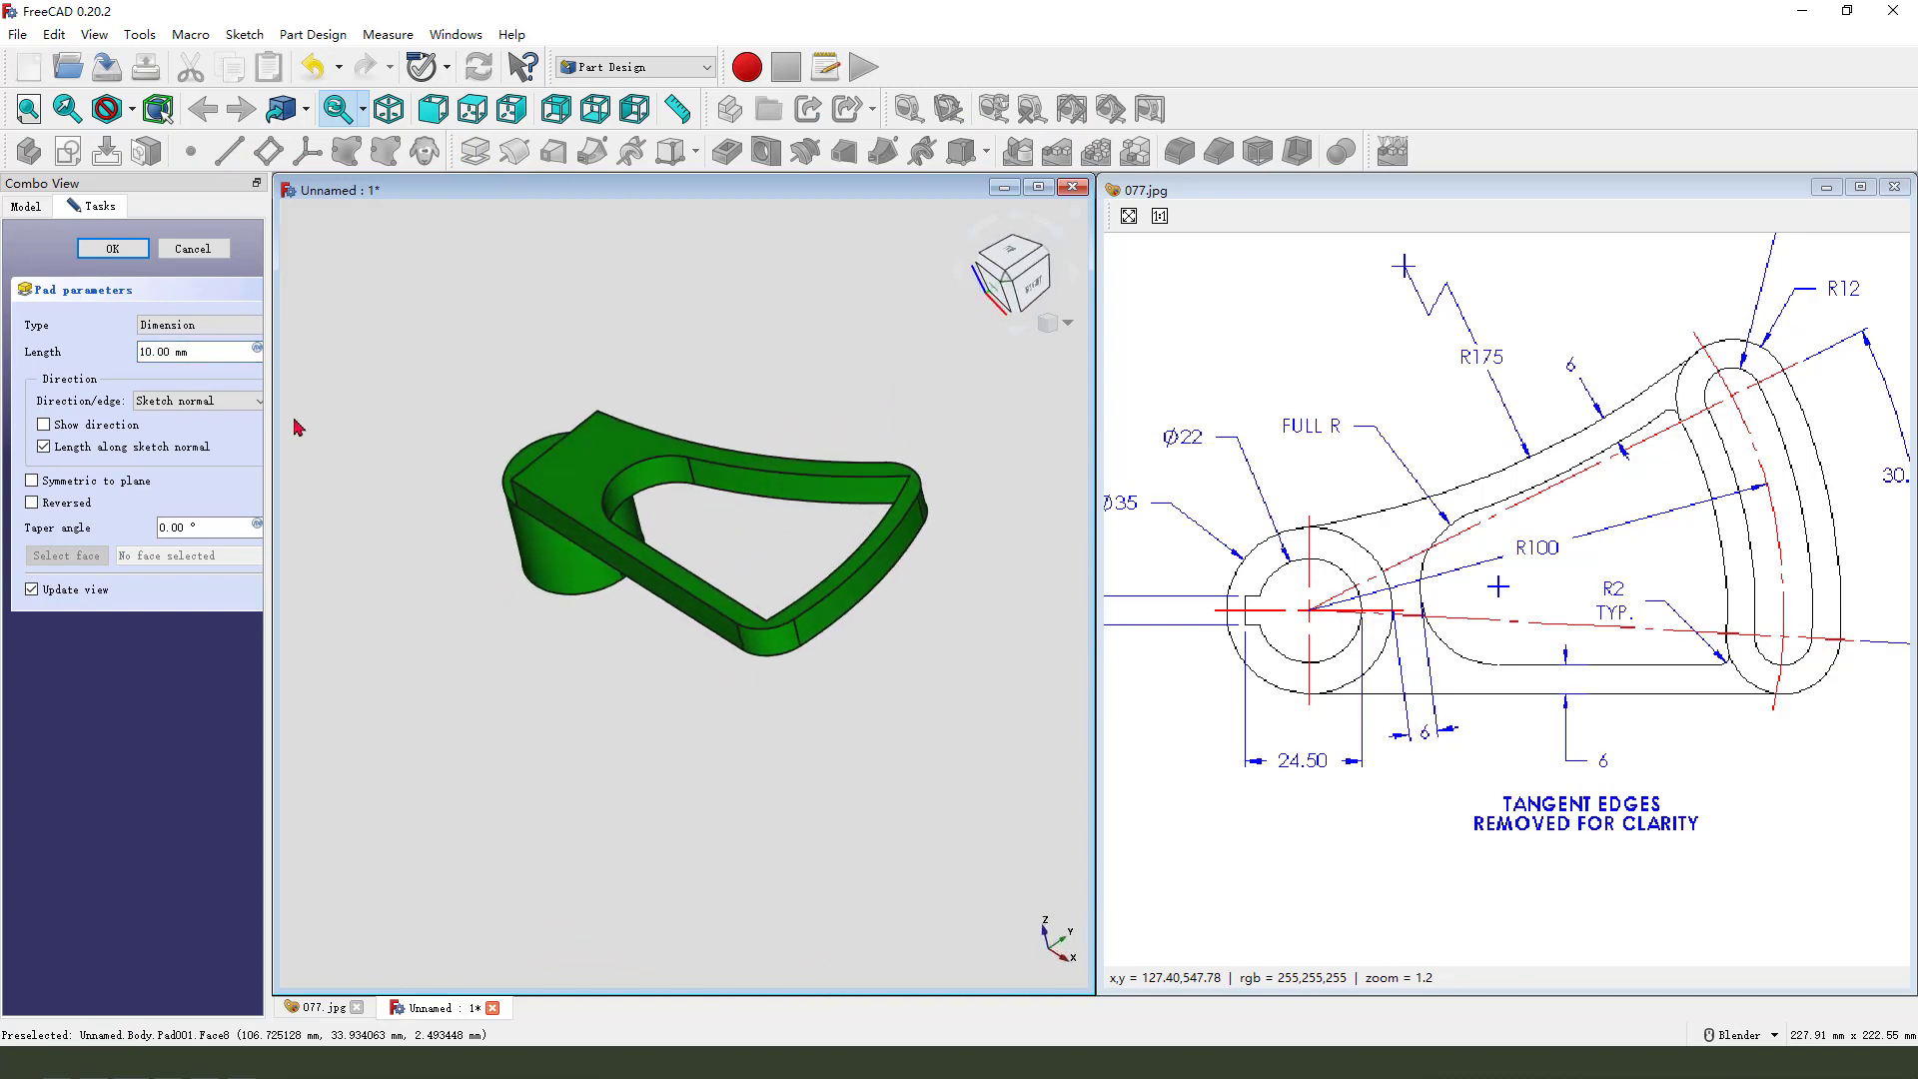
Step: Set the pad type to Two dimensions, extending 10 mm each way
click(204, 326)
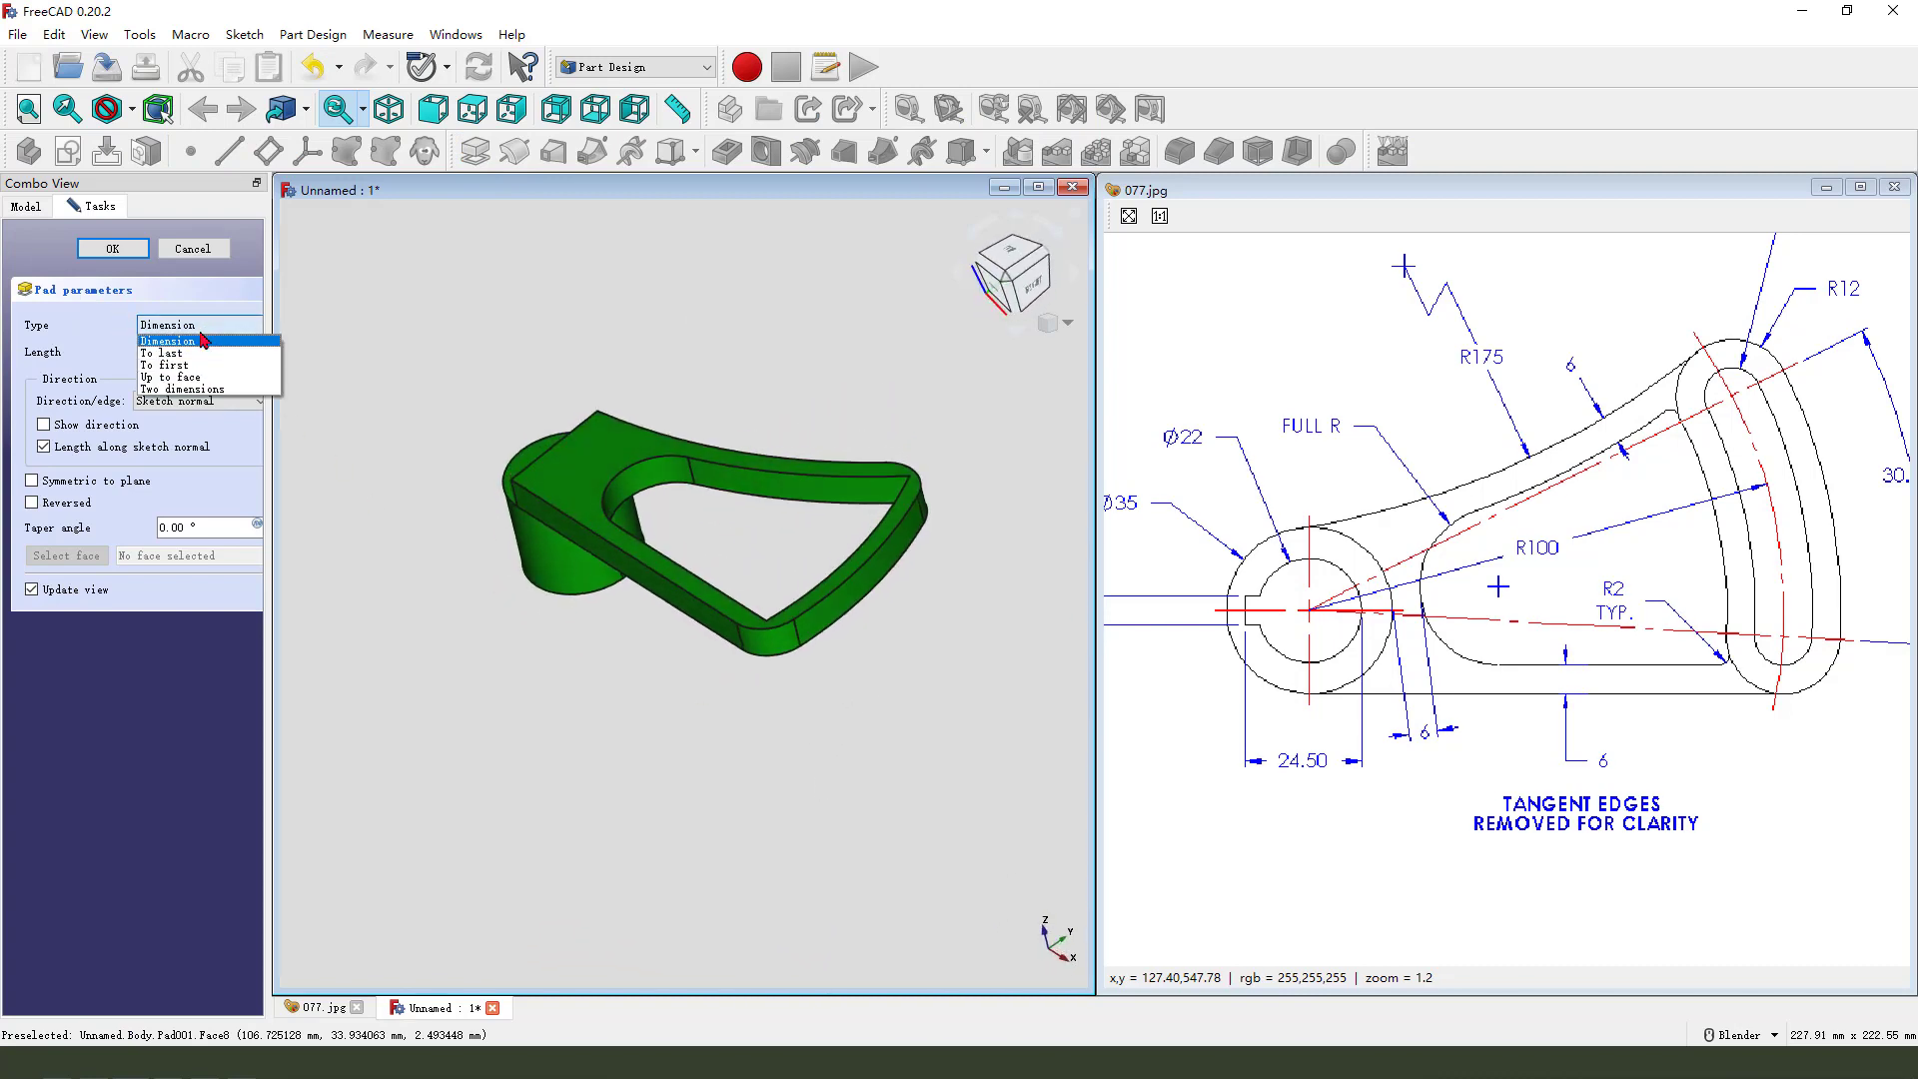
click(196, 394)
mouse_move(685, 720)
middle_down()
mouse_move(770, 655)
mouse_move(671, 666)
mouse_move(687, 693)
middle_up()
scroll(474, 607, up, 1)
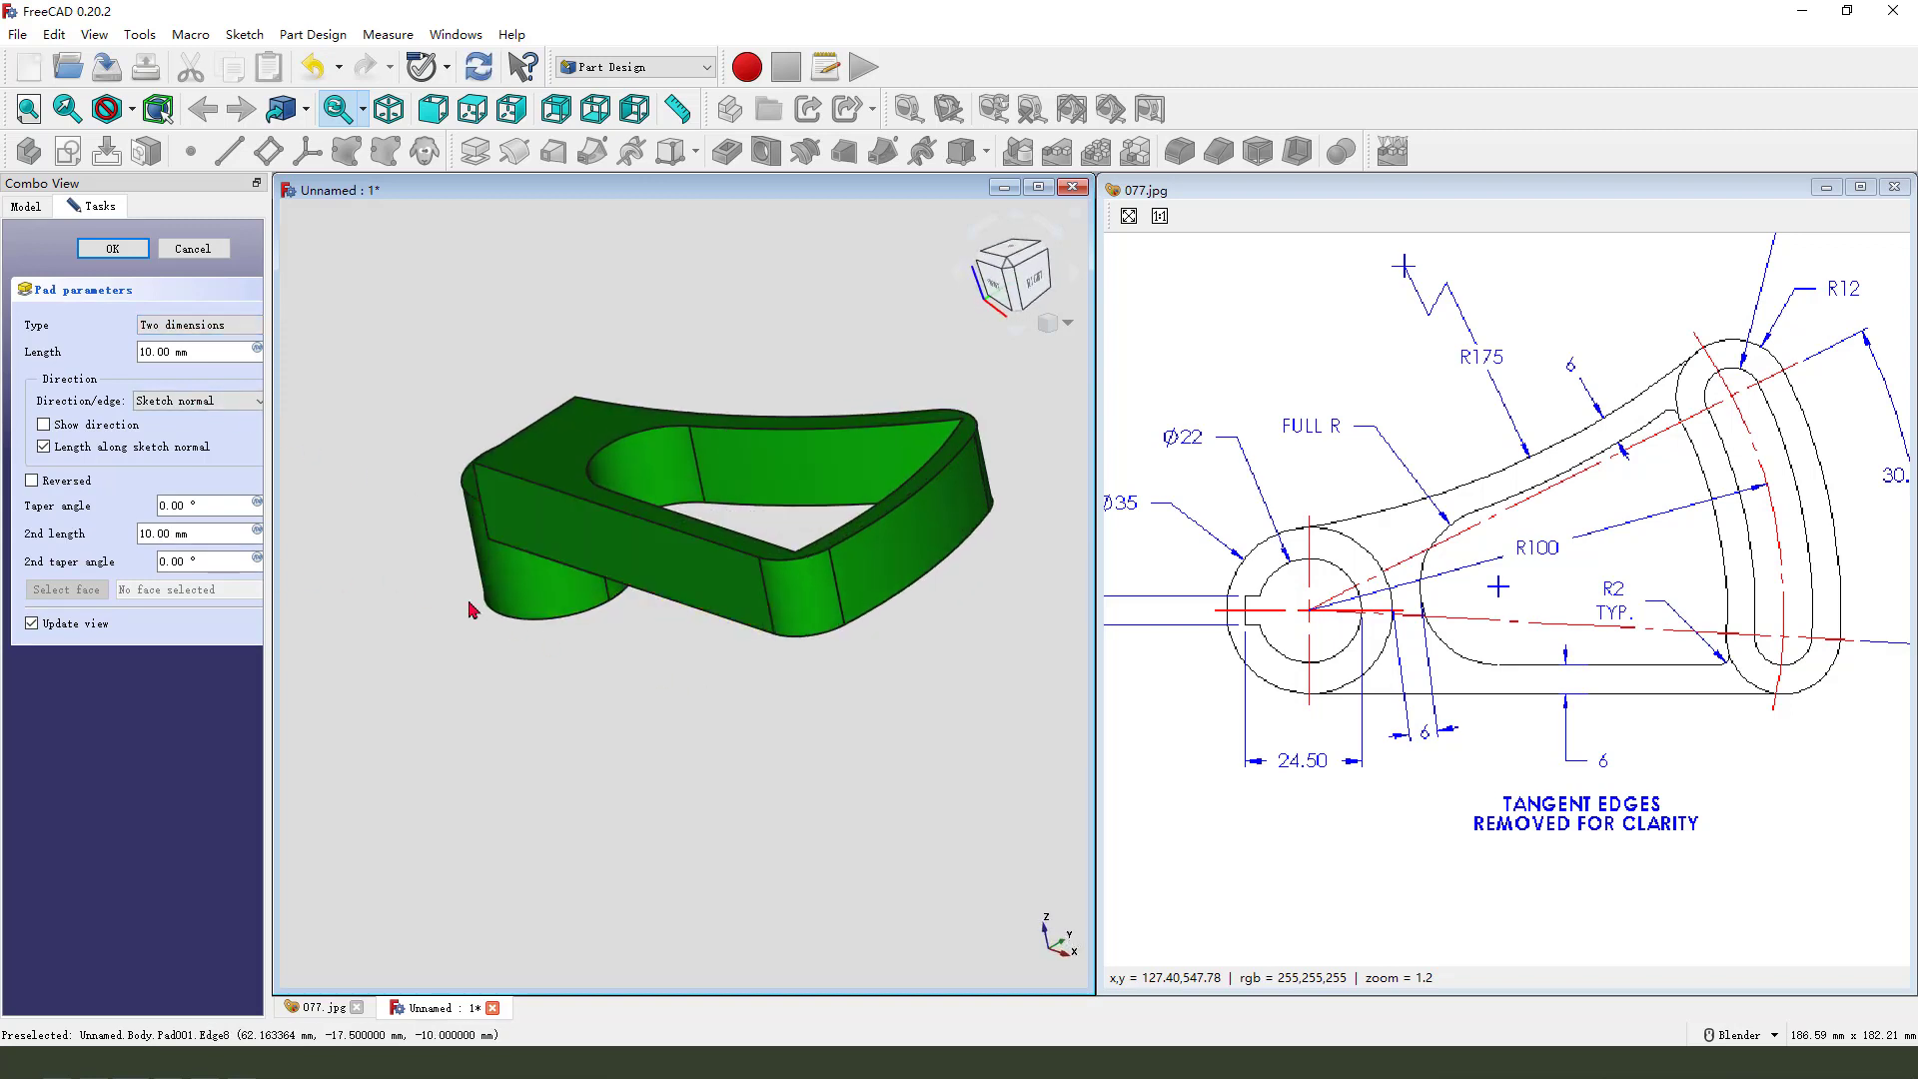
Step: Zoom and pan 077.jpg to its side view and mark the 14 dimension
scroll(1488, 580, down, 3)
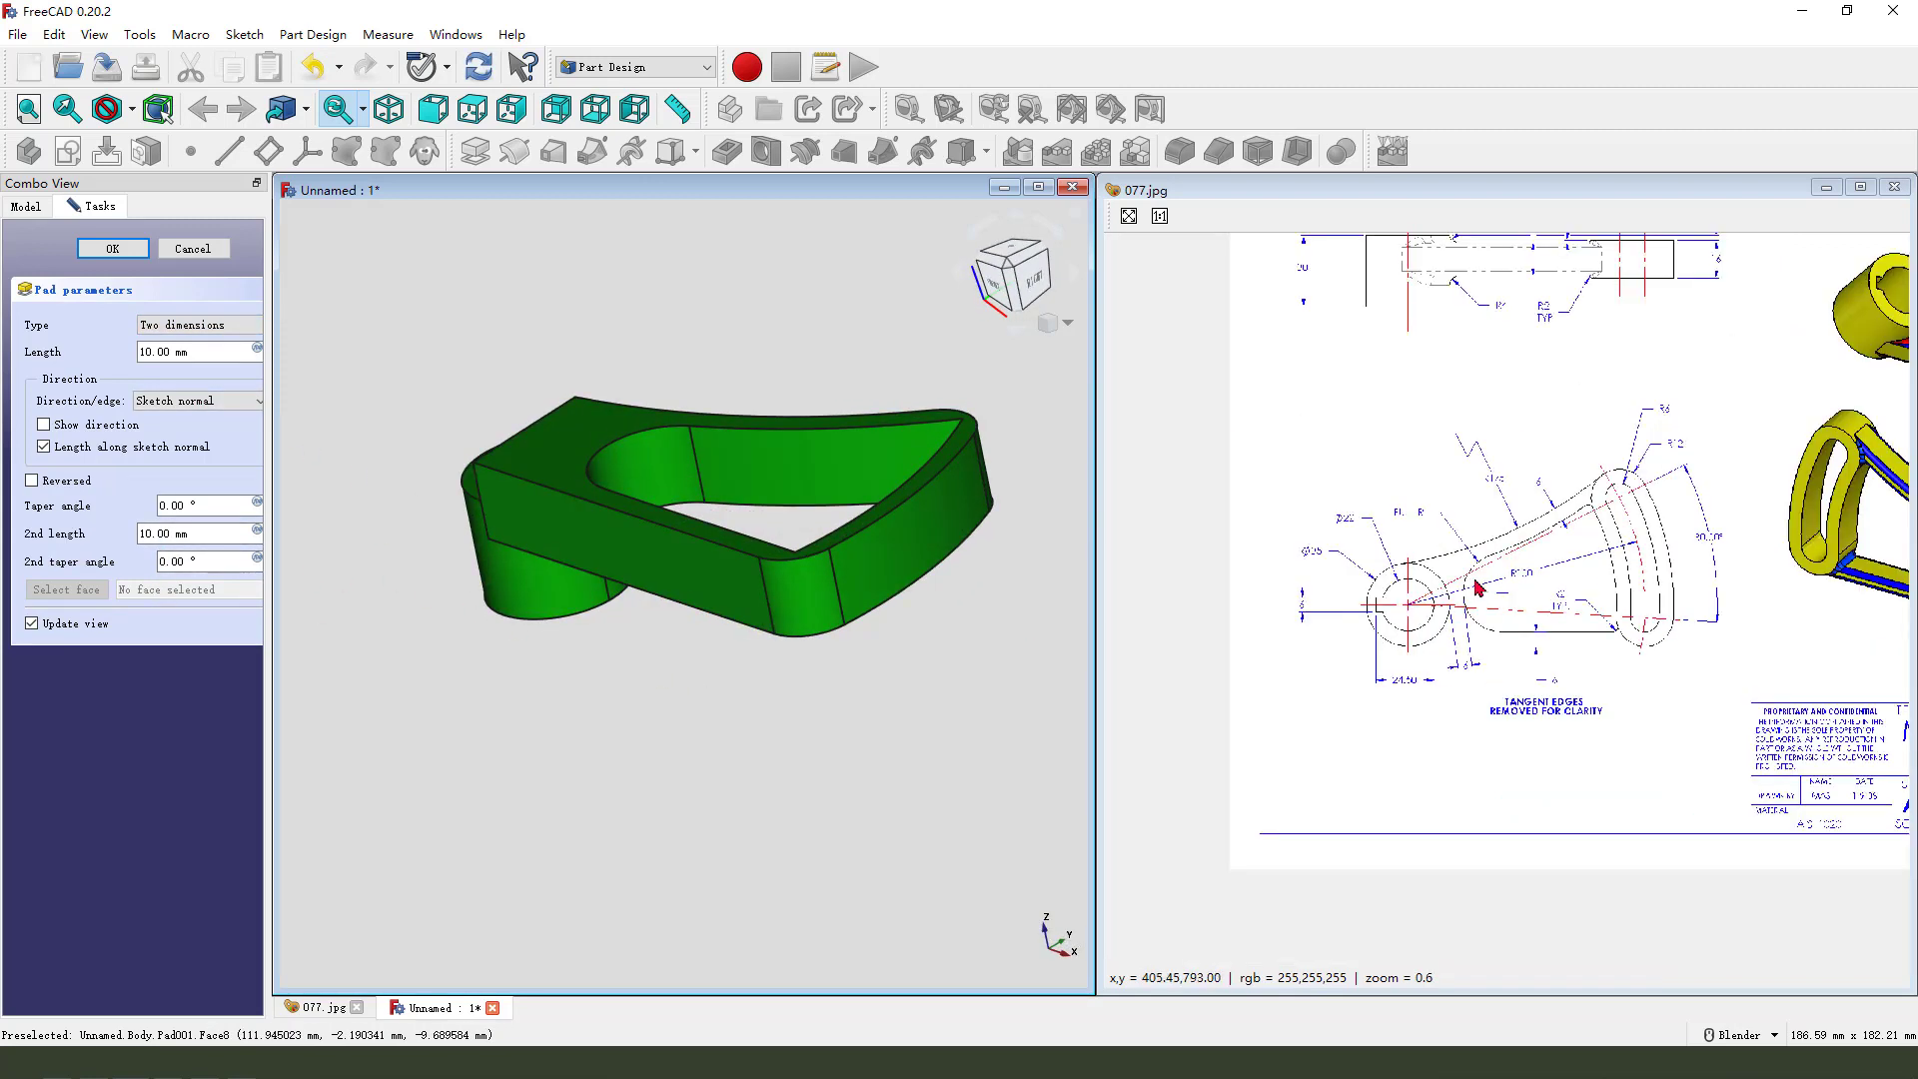
scroll(1400, 492, up, 4)
scroll(1443, 530, down, 4)
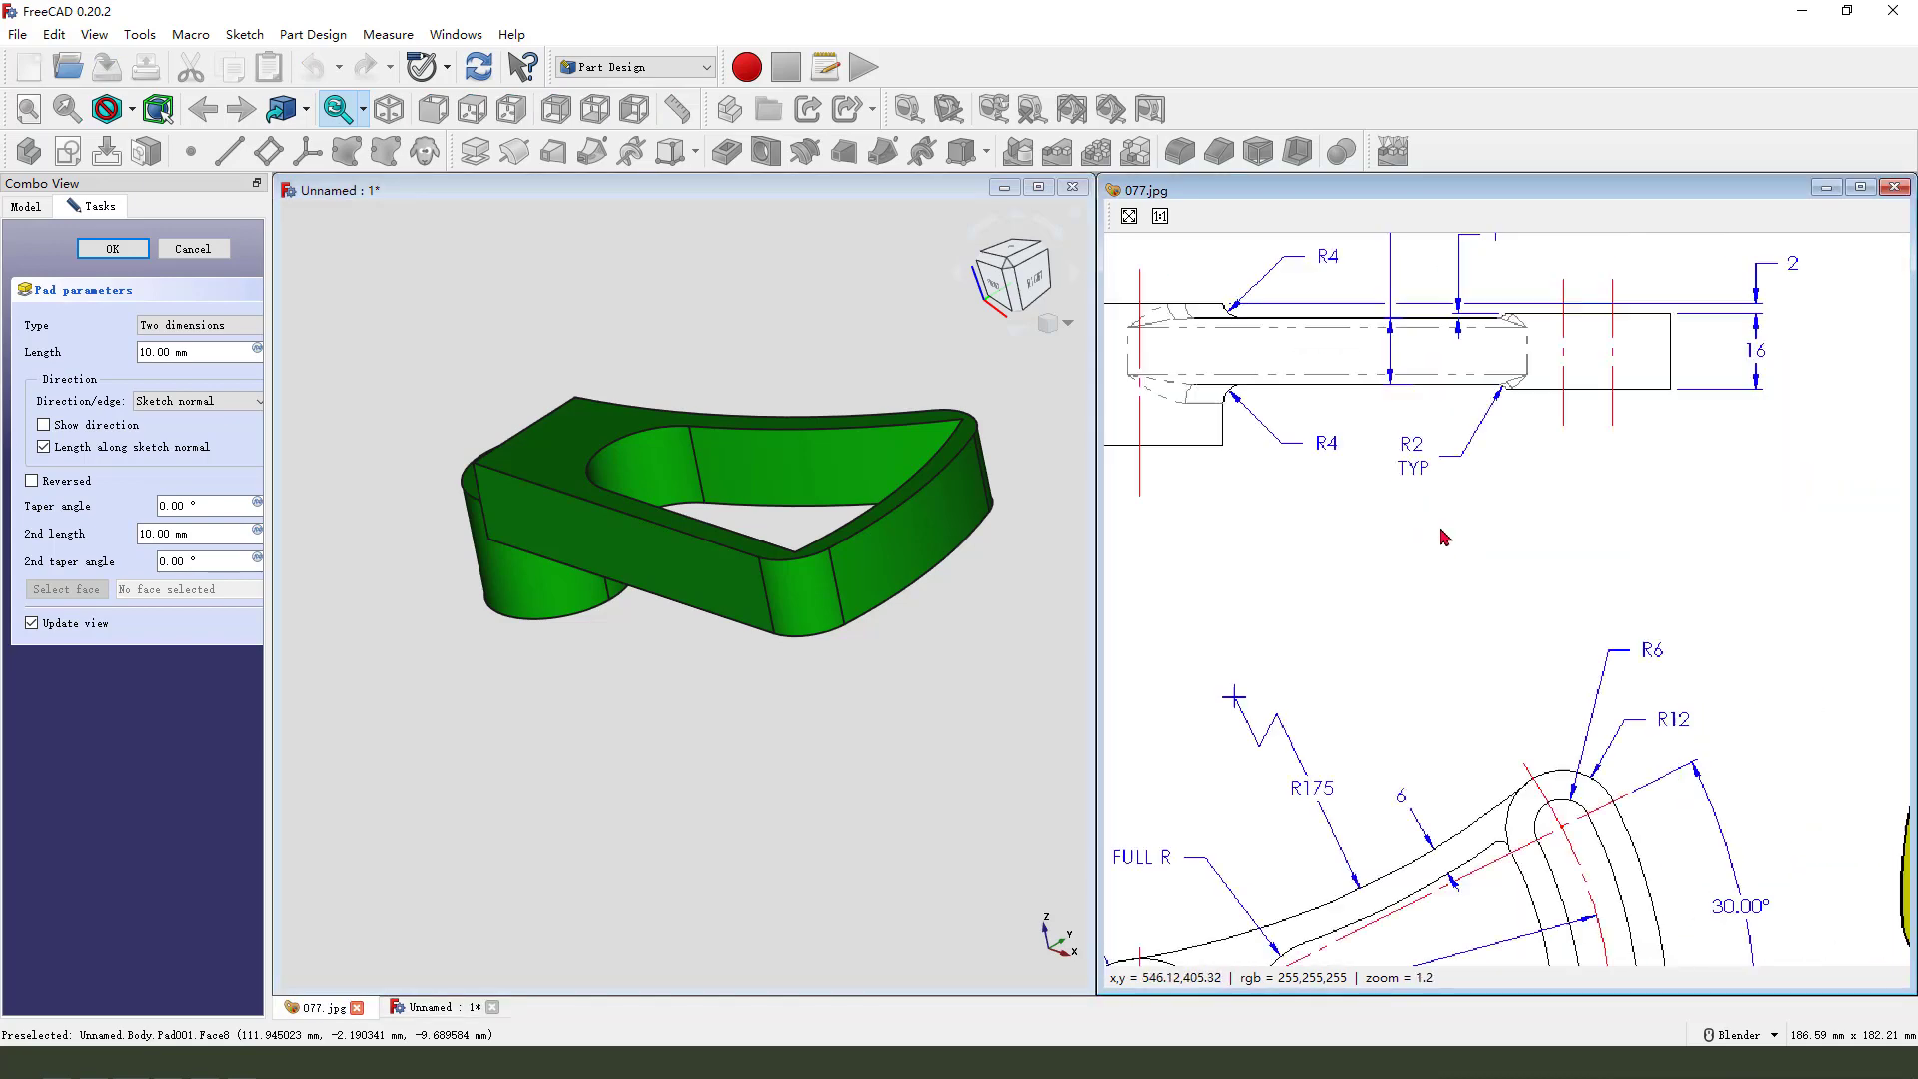
scroll(1460, 470, up, 2)
middle_drag(1483, 517, 1643, 940)
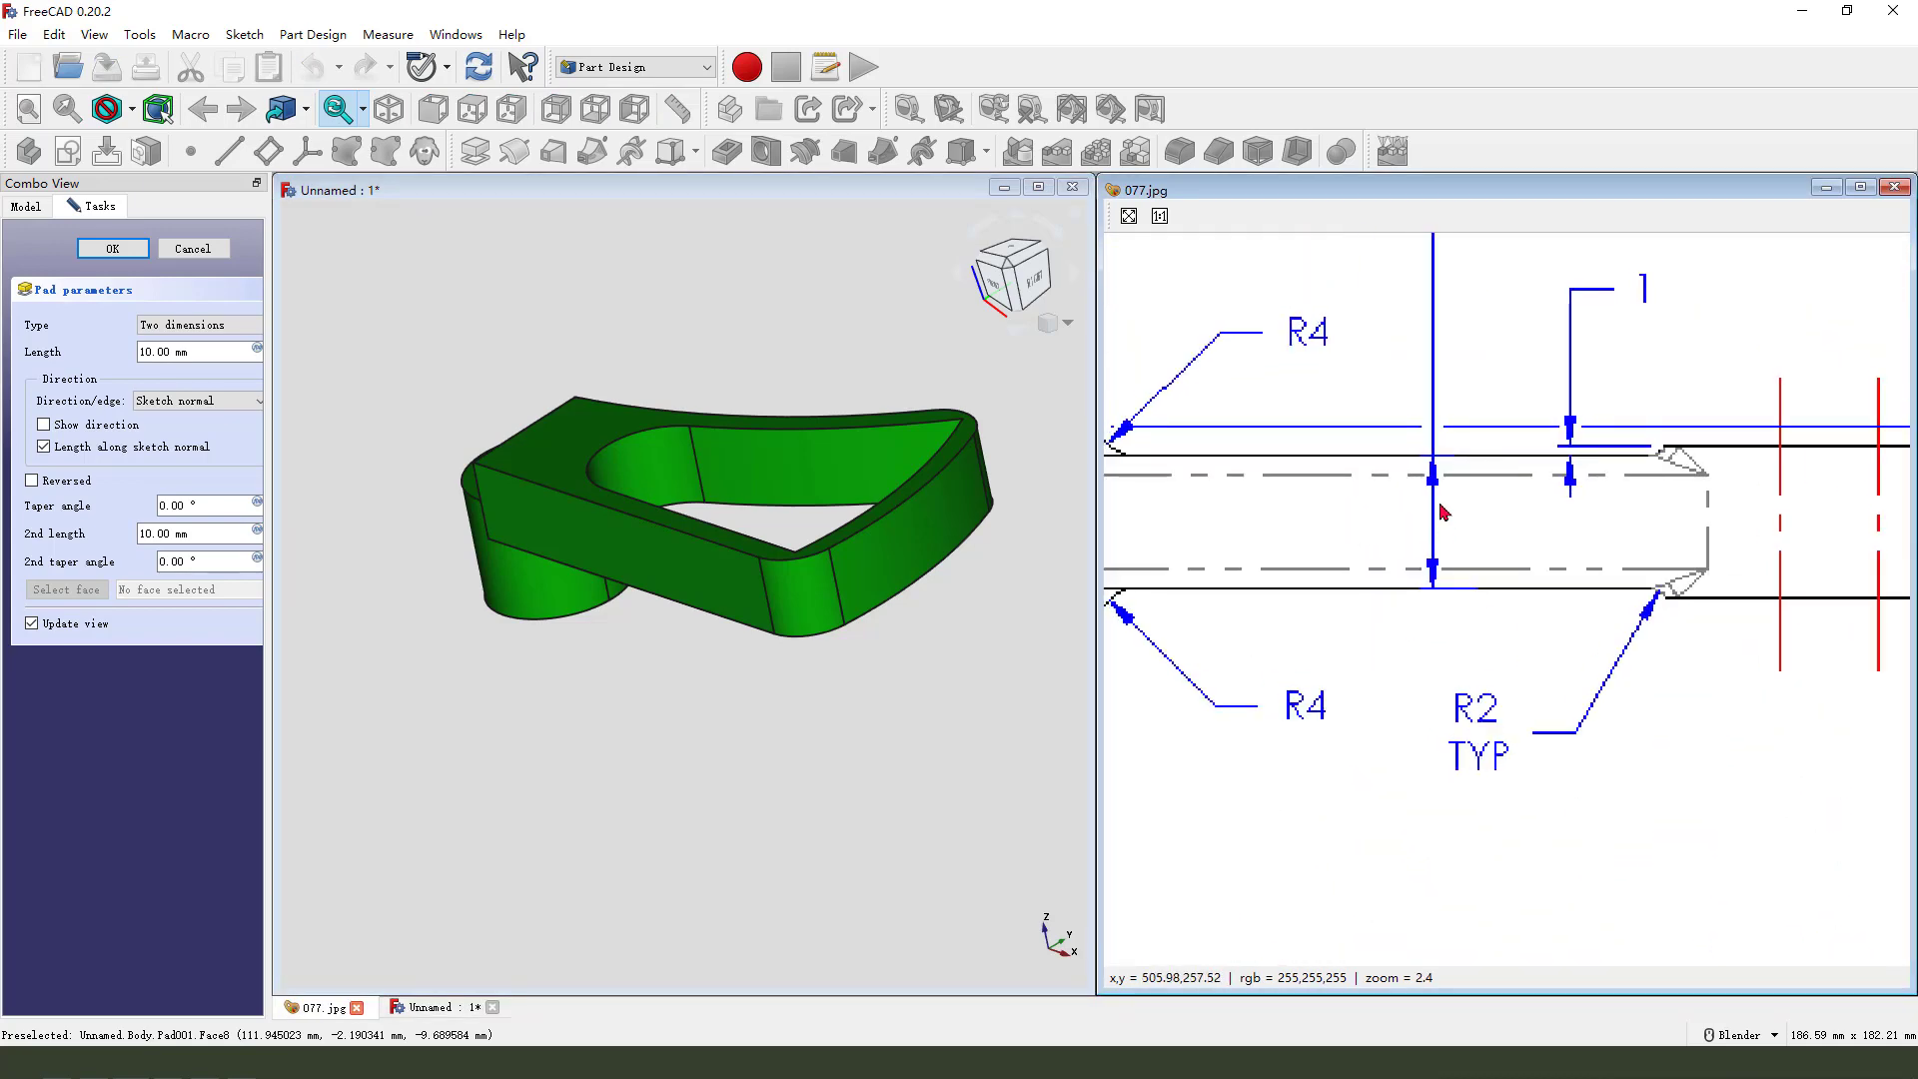
scroll(1439, 505, down, 1)
scroll(1424, 457, up, 1)
scroll(1513, 567, down, 1)
middle_drag(1461, 577, 1490, 616)
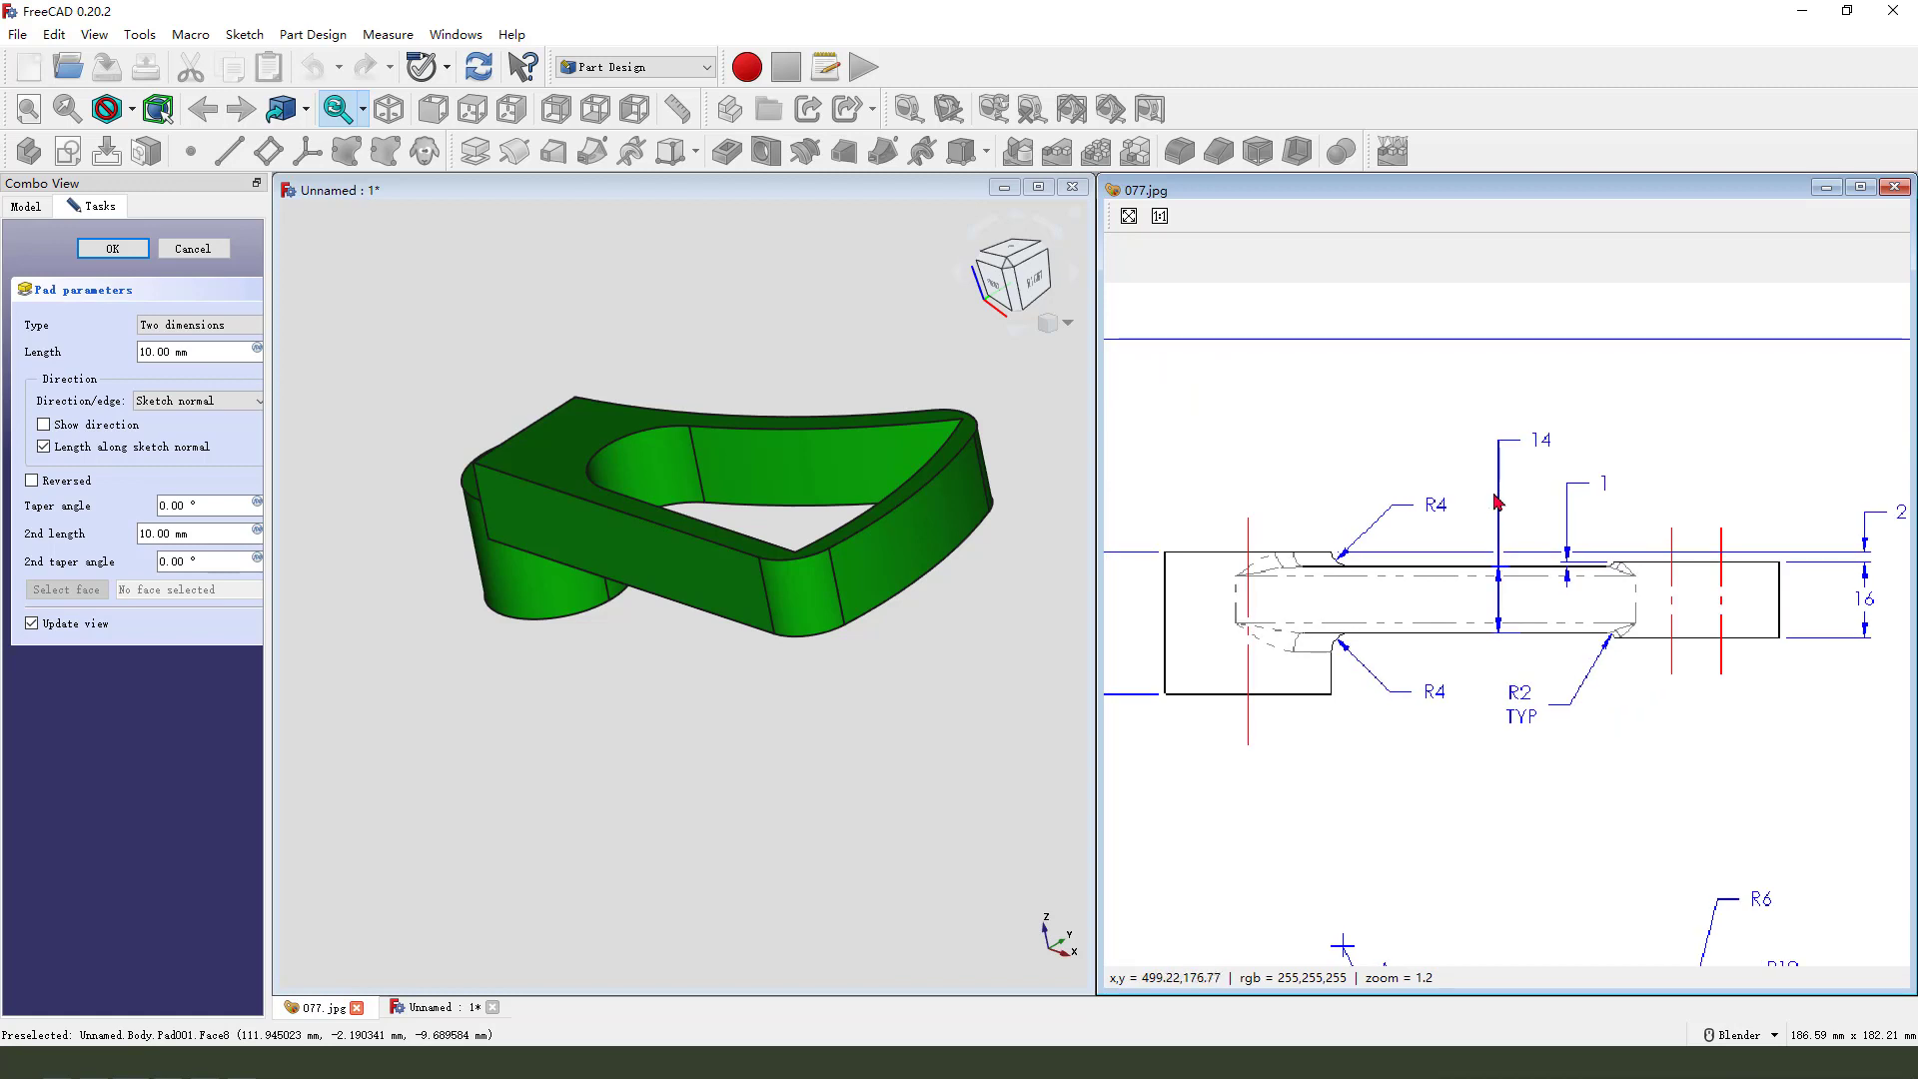
mouse_move(1555, 470)
mouse_down()
mouse_move(1466, 443)
mouse_move(1541, 472)
mouse_up()
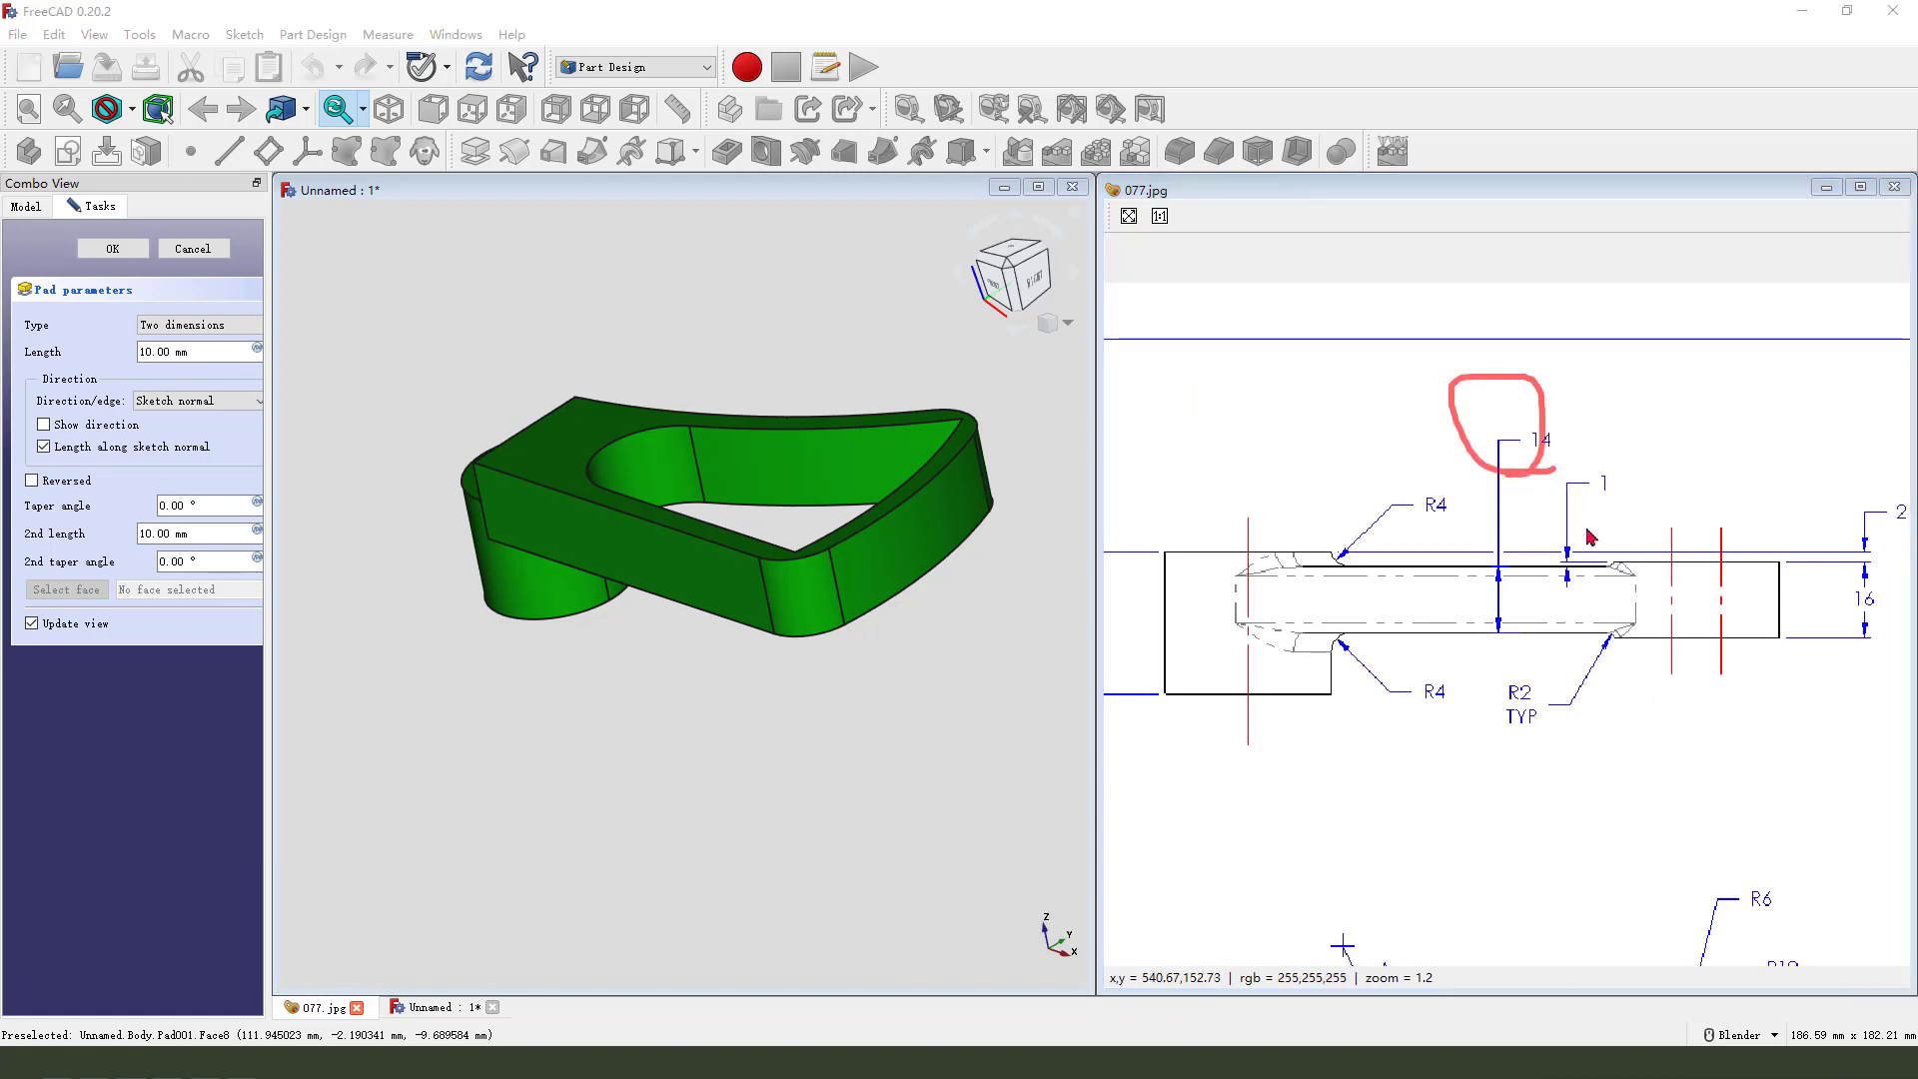
key(Escape)
Step: Shift the drawing to read the 2 and 1 dimensions for the 14+3 mm length
mouse_move(1442, 629)
middle_down()
mouse_move(1484, 686)
mouse_move(1463, 706)
mouse_move(1325, 707)
middle_up()
drag(1679, 555, 1663, 590)
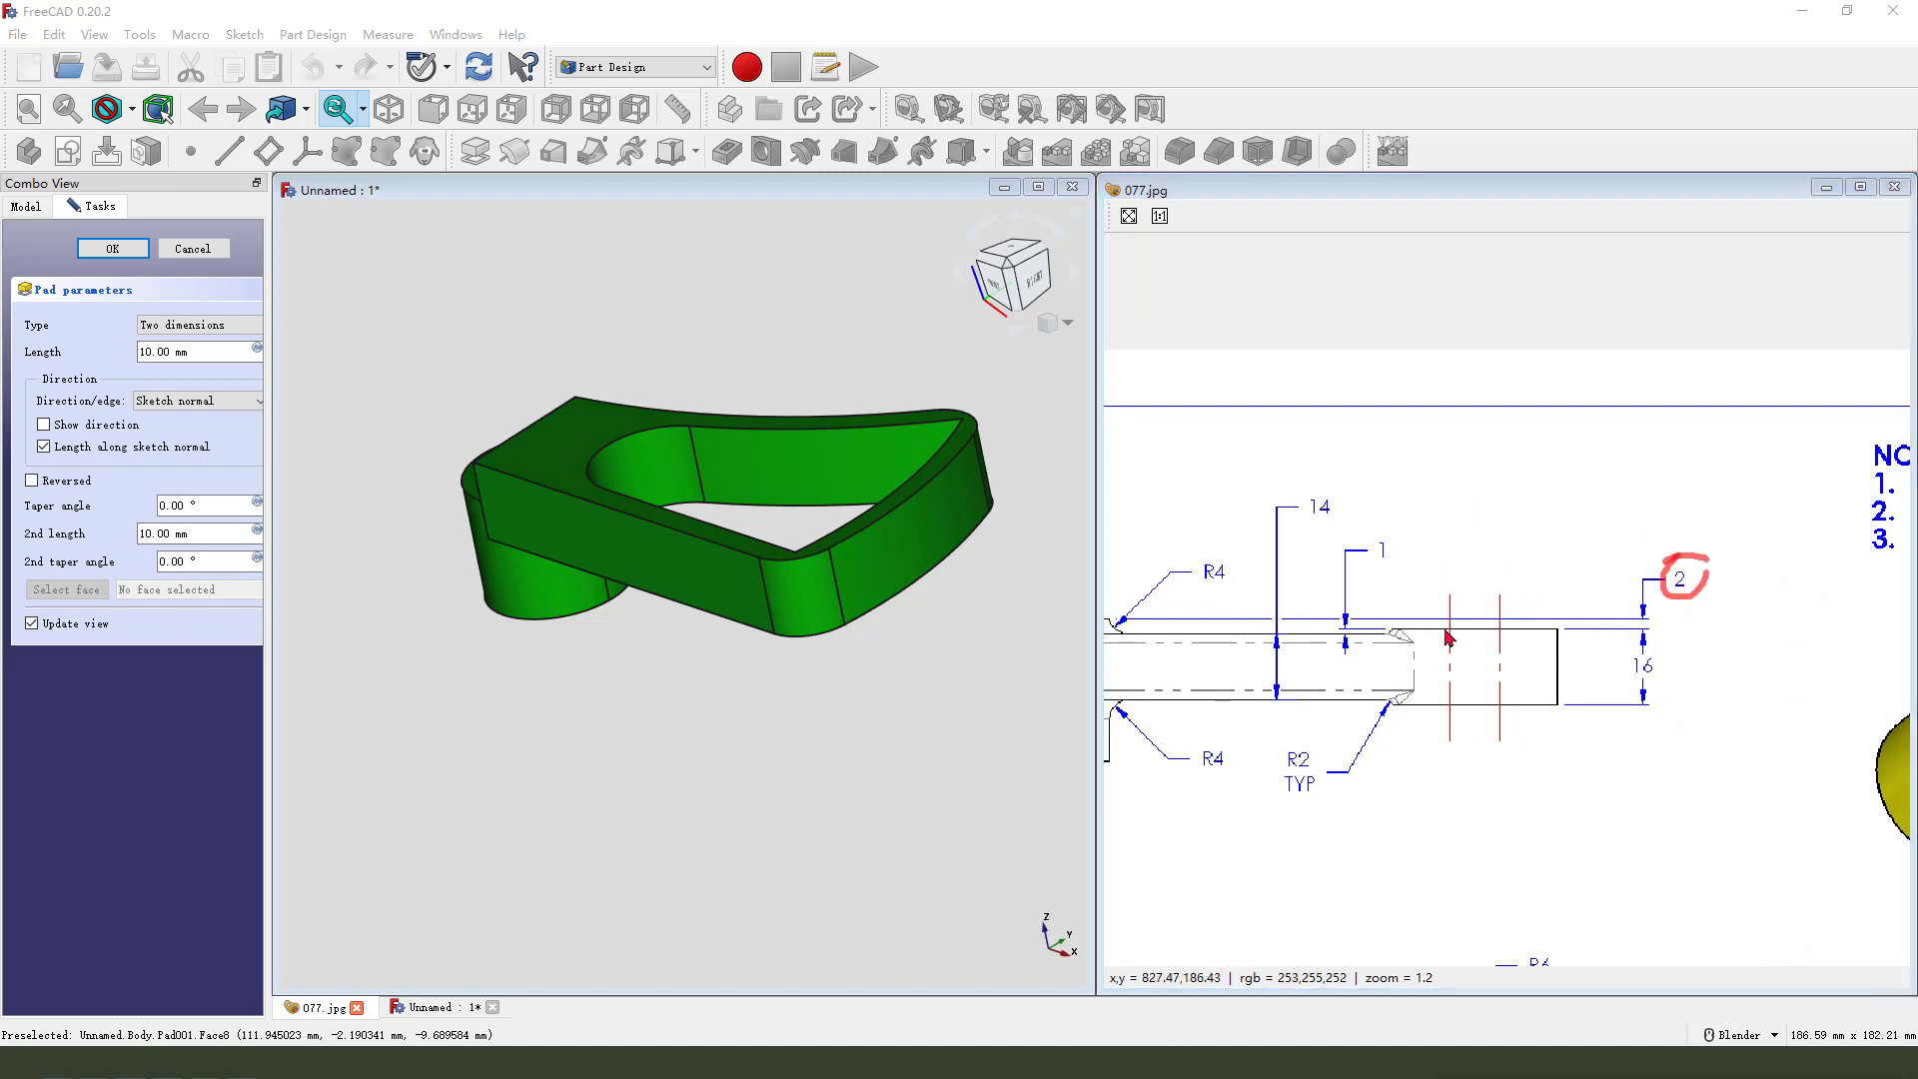
mouse_move(1386, 526)
mouse_down()
mouse_move(1399, 578)
mouse_move(1740, 633)
mouse_up()
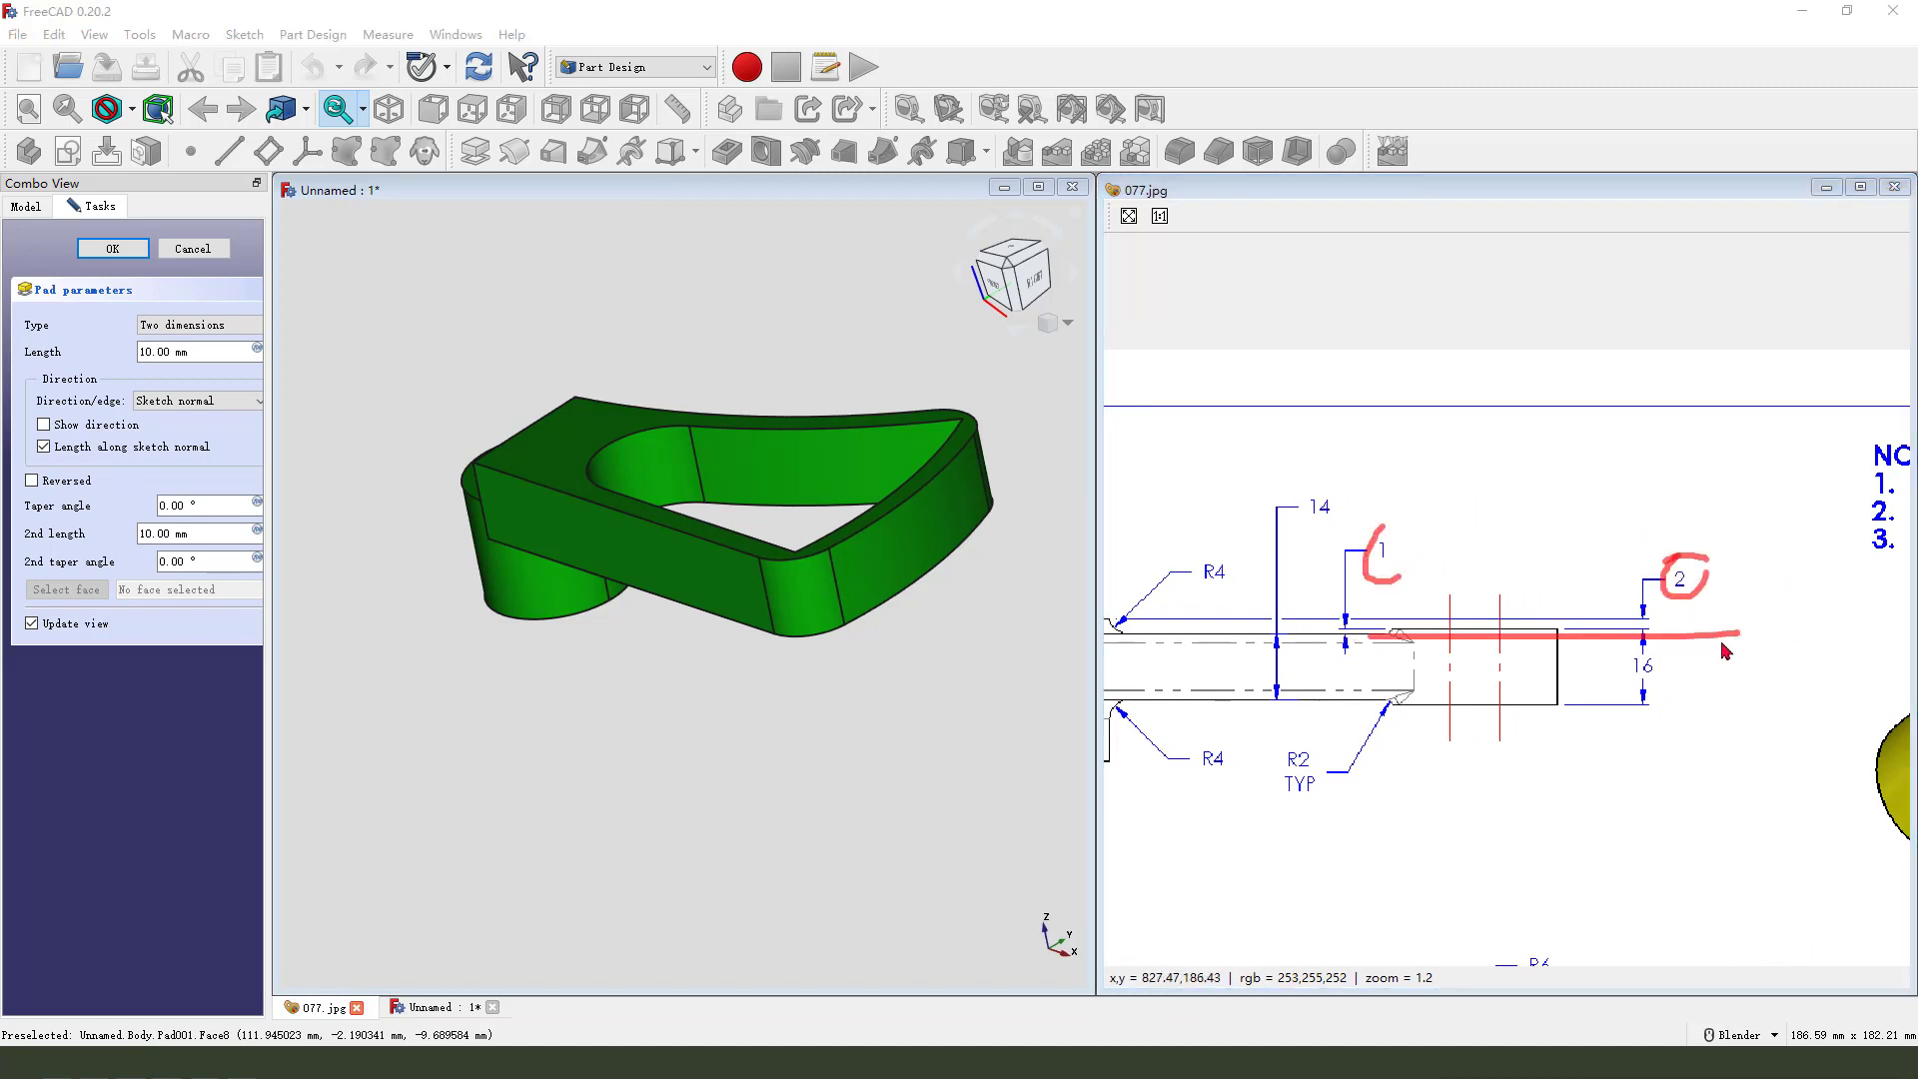
key(Escape)
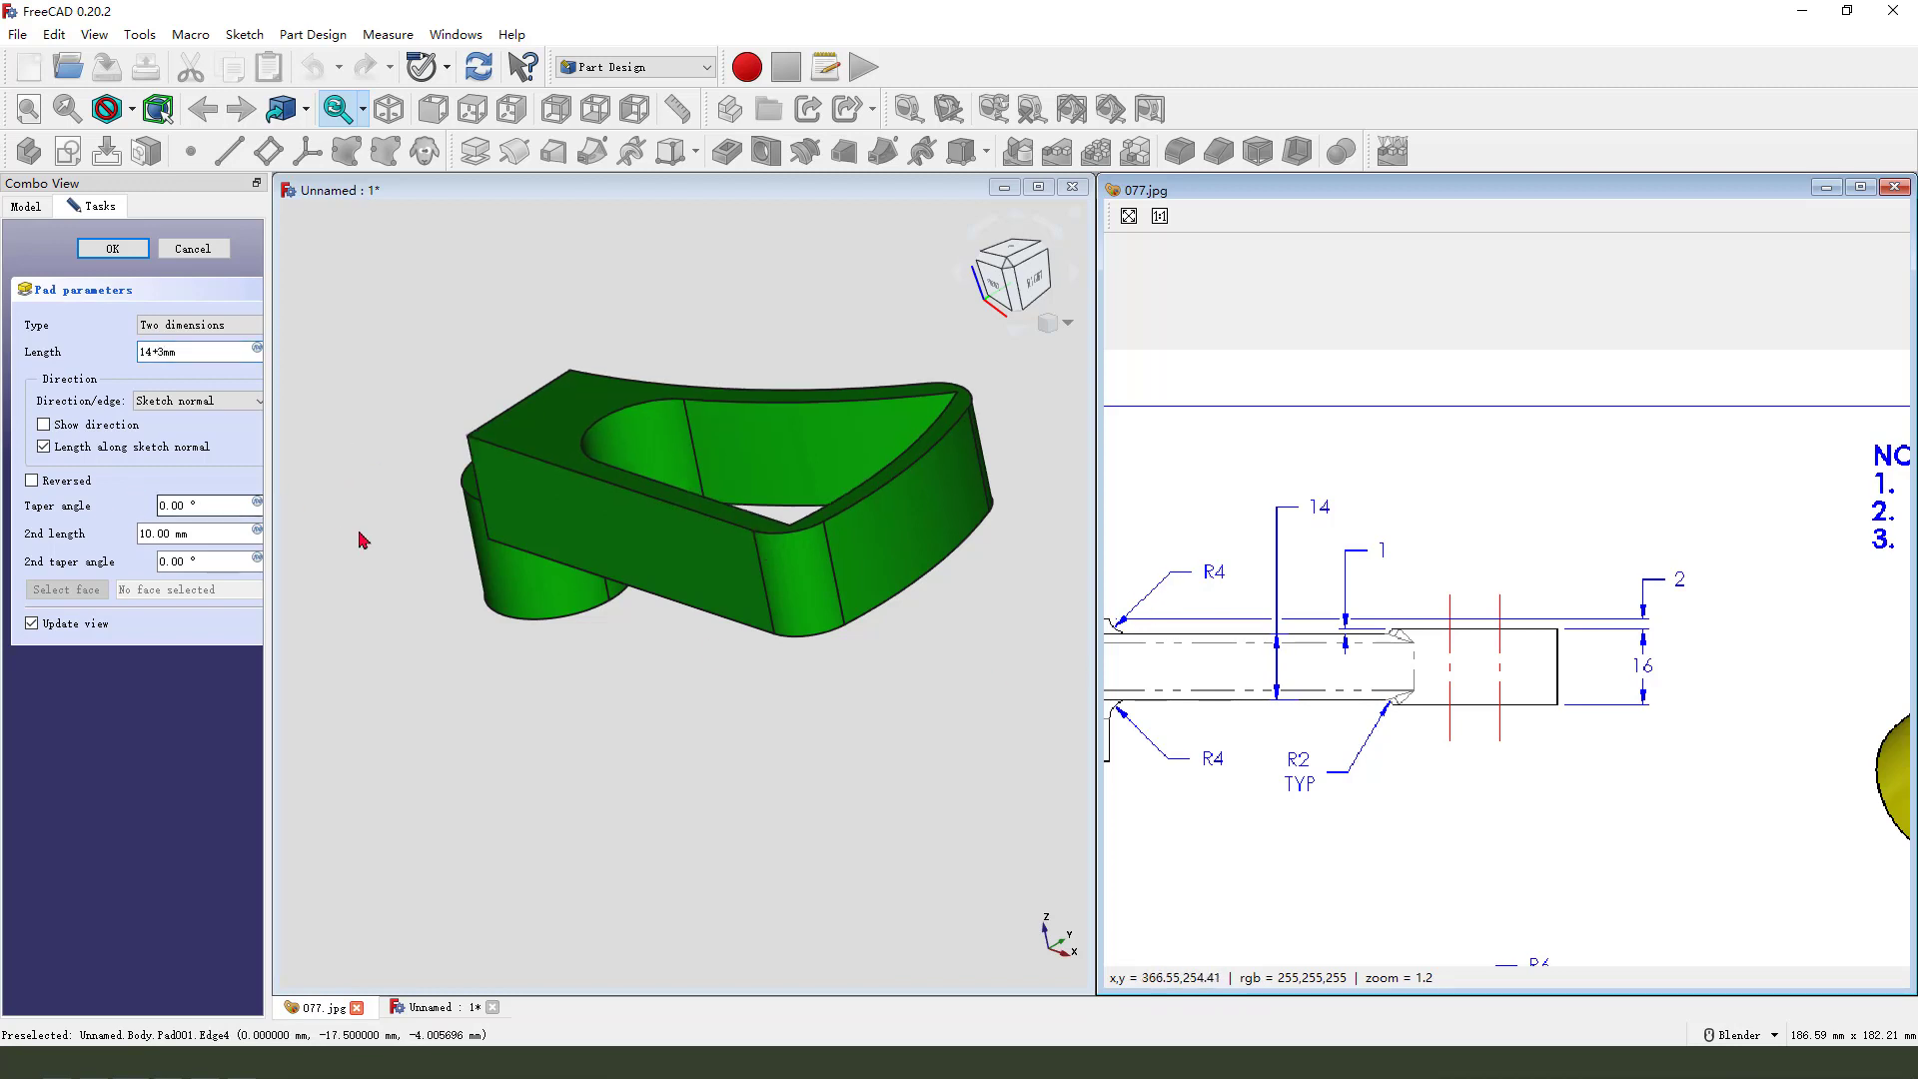
Step: Reverse the pad, keep 14+3 mm and -3 mm lengths, and confirm it
click(33, 482)
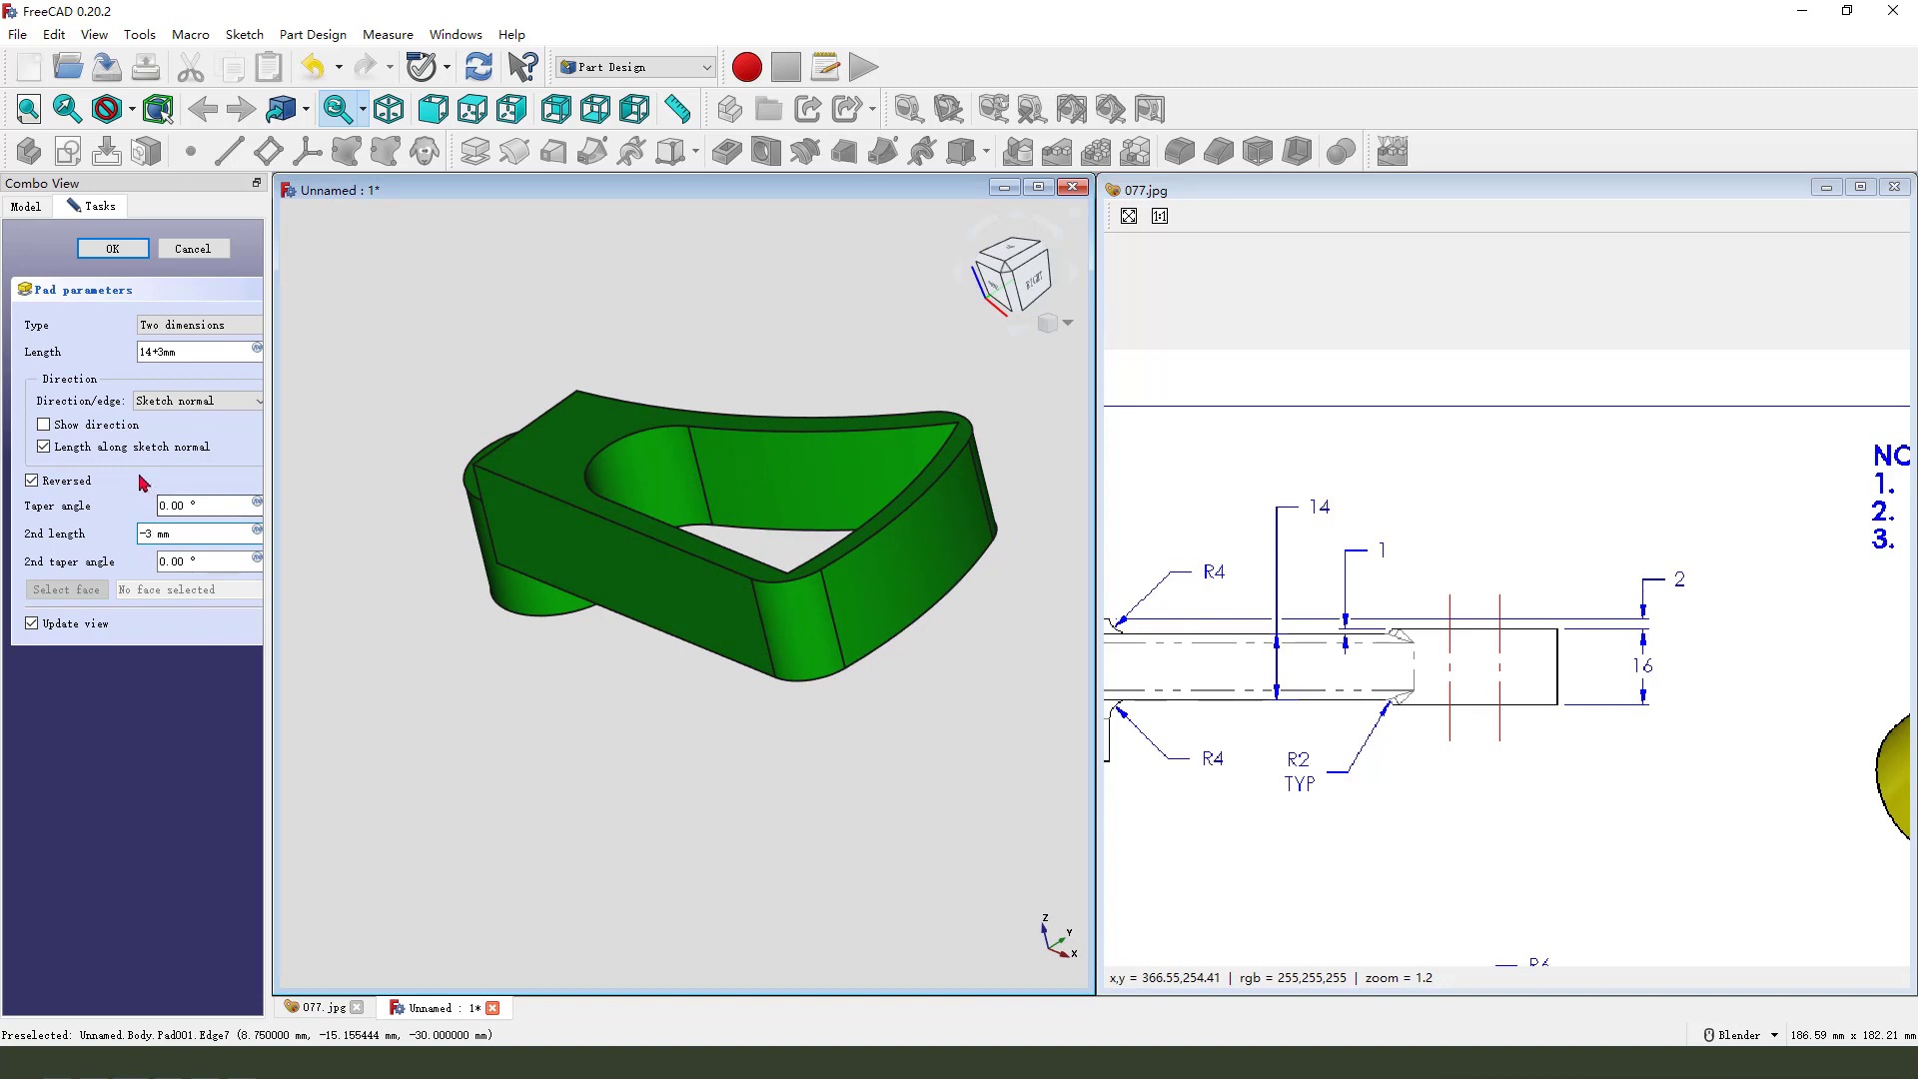
mouse_move(1362, 641)
mouse_down()
mouse_move(1798, 579)
mouse_move(1551, 598)
mouse_up()
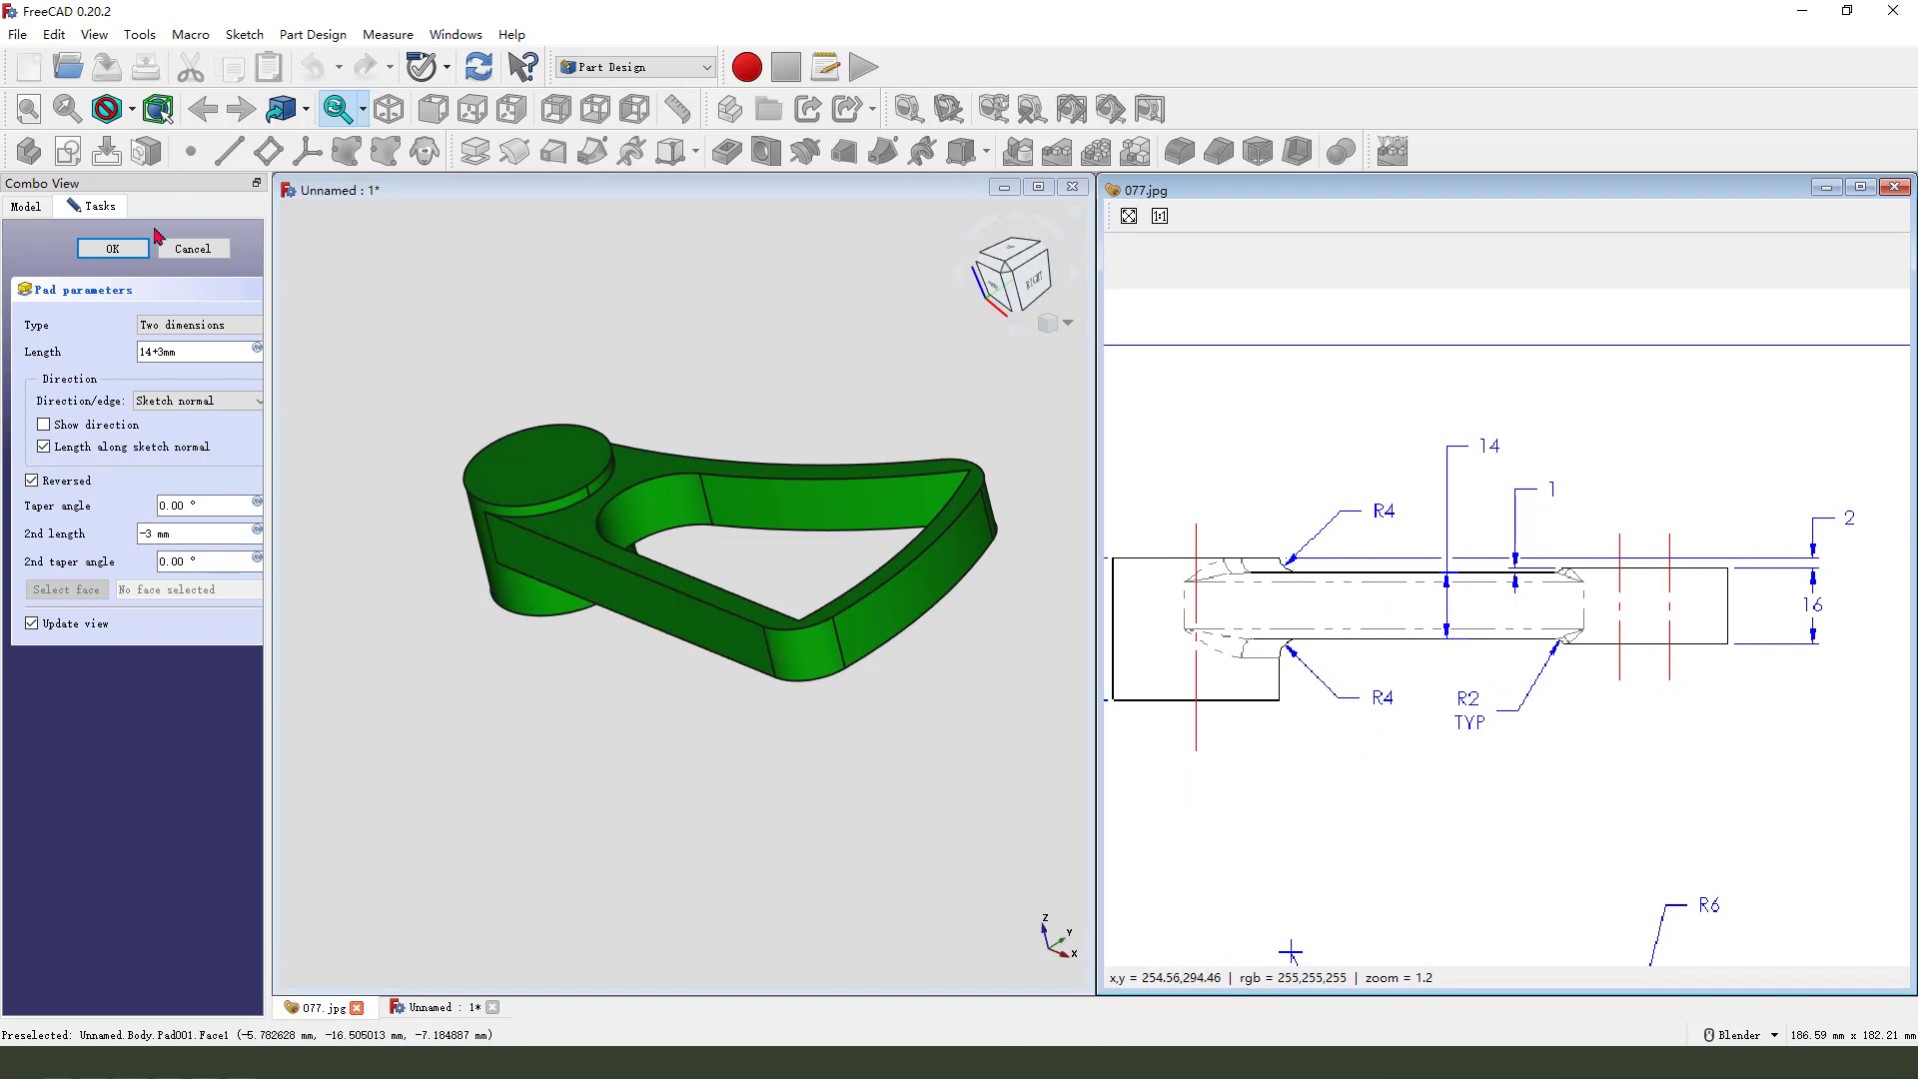
click(113, 250)
middle_drag(899, 728, 934, 777)
scroll(1371, 611, down, 3)
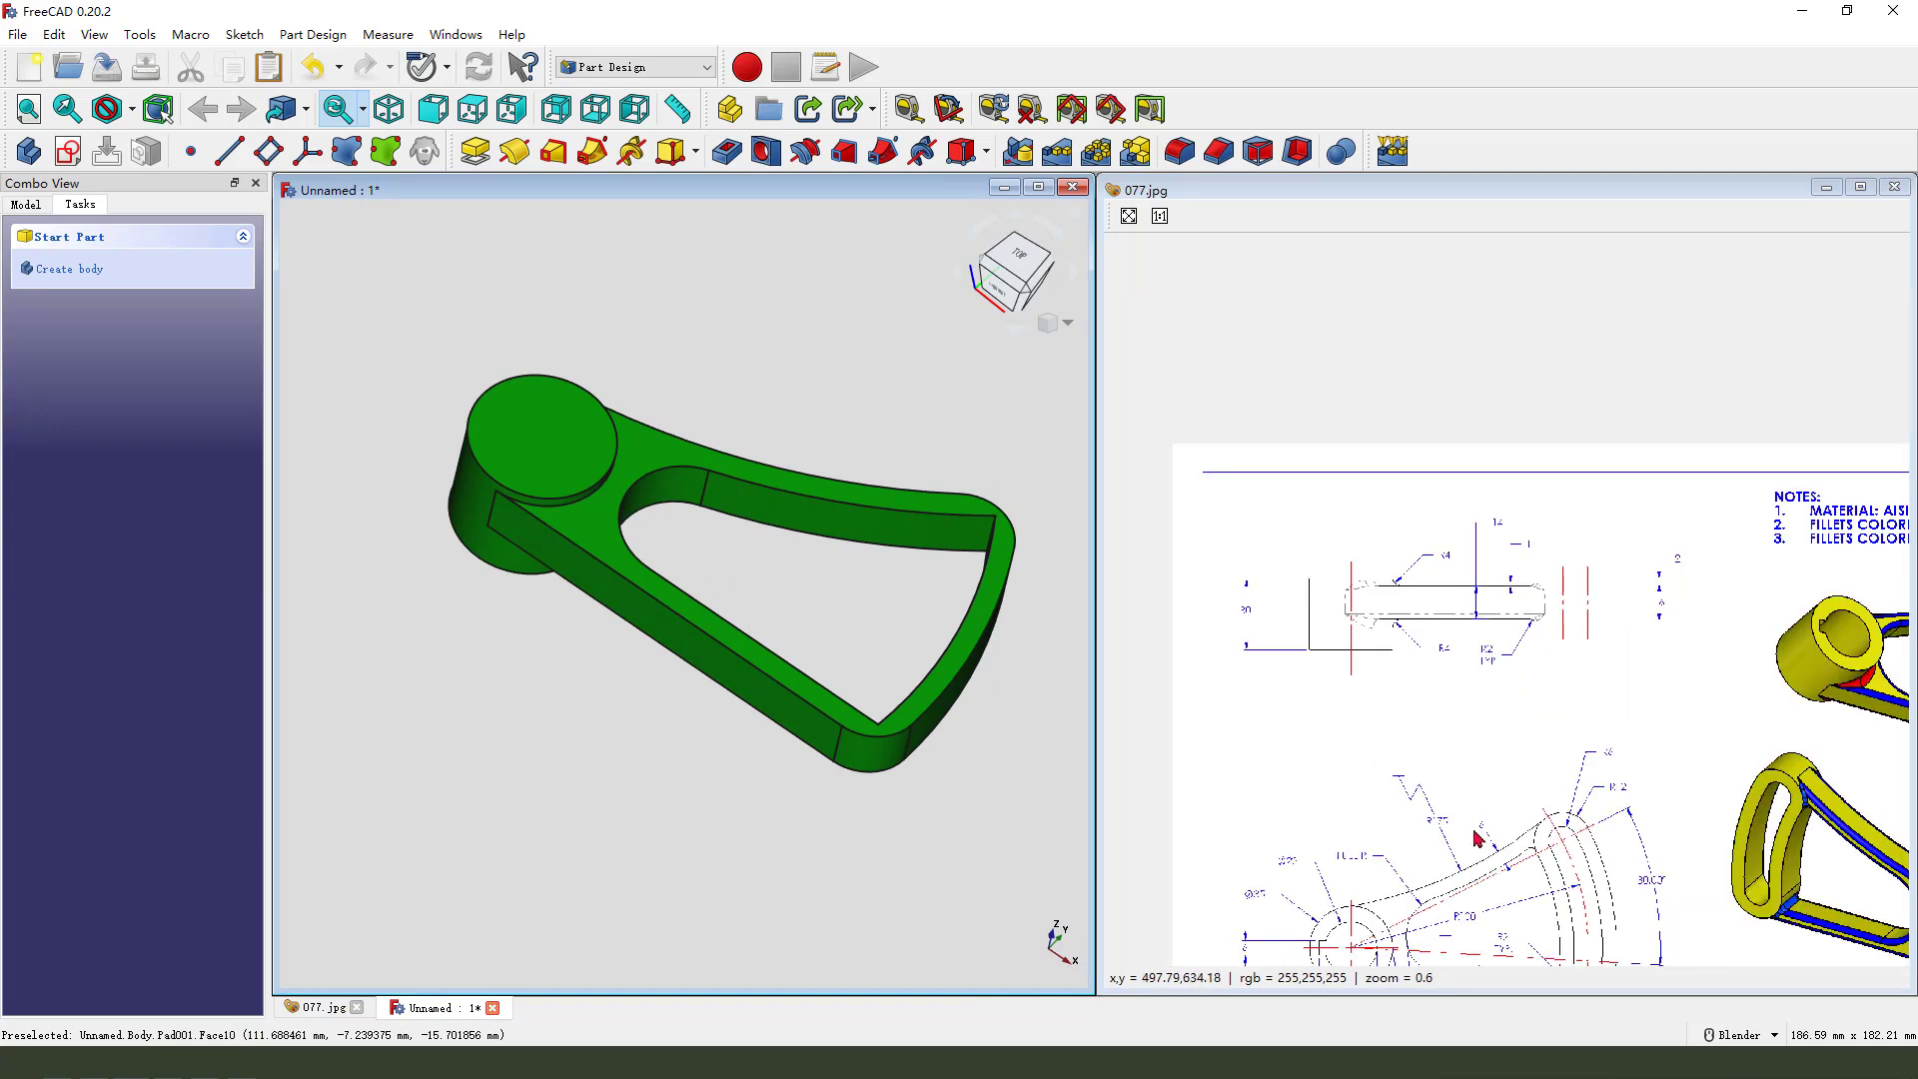
scroll(1533, 874, down, 2)
scroll(1459, 519, up, 8)
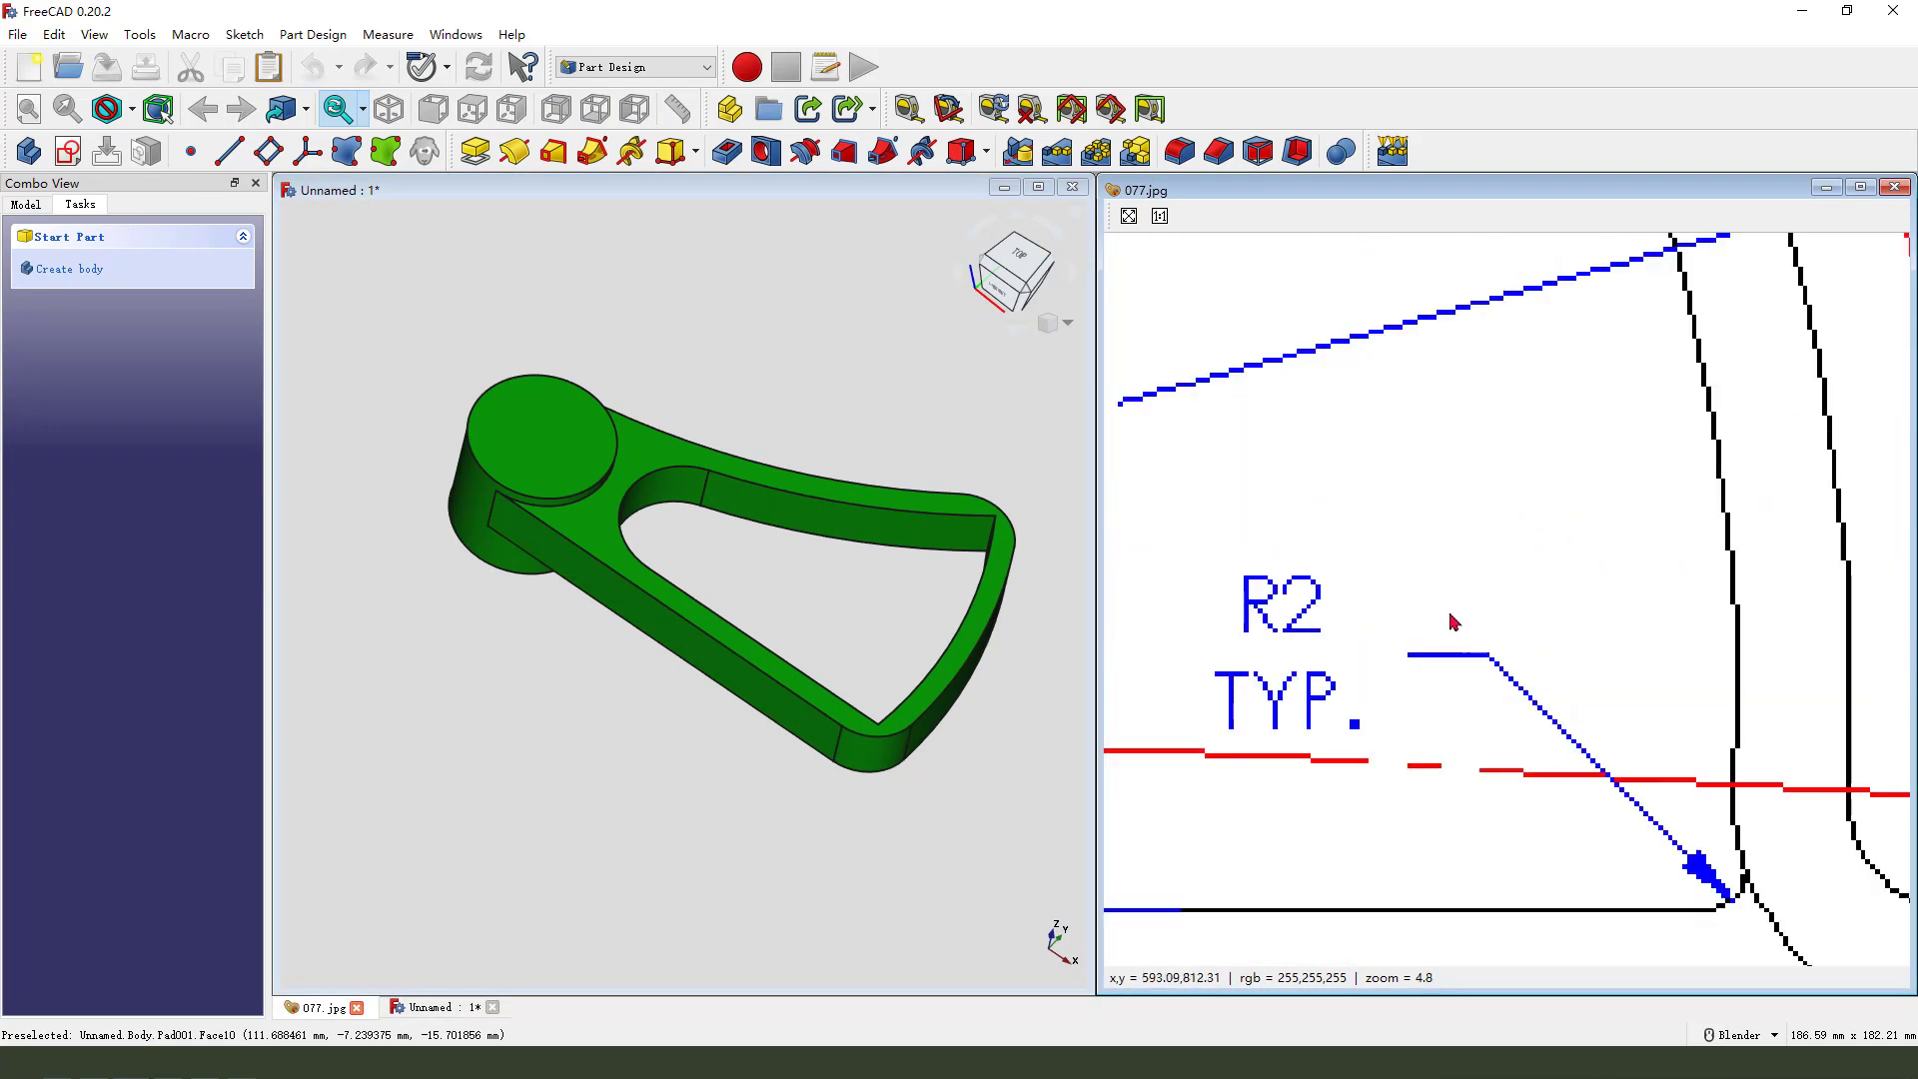
scroll(1591, 502, down, 4)
scroll(1588, 502, up, 1)
middle_drag(1554, 536, 1400, 711)
scroll(1403, 509, down, 1)
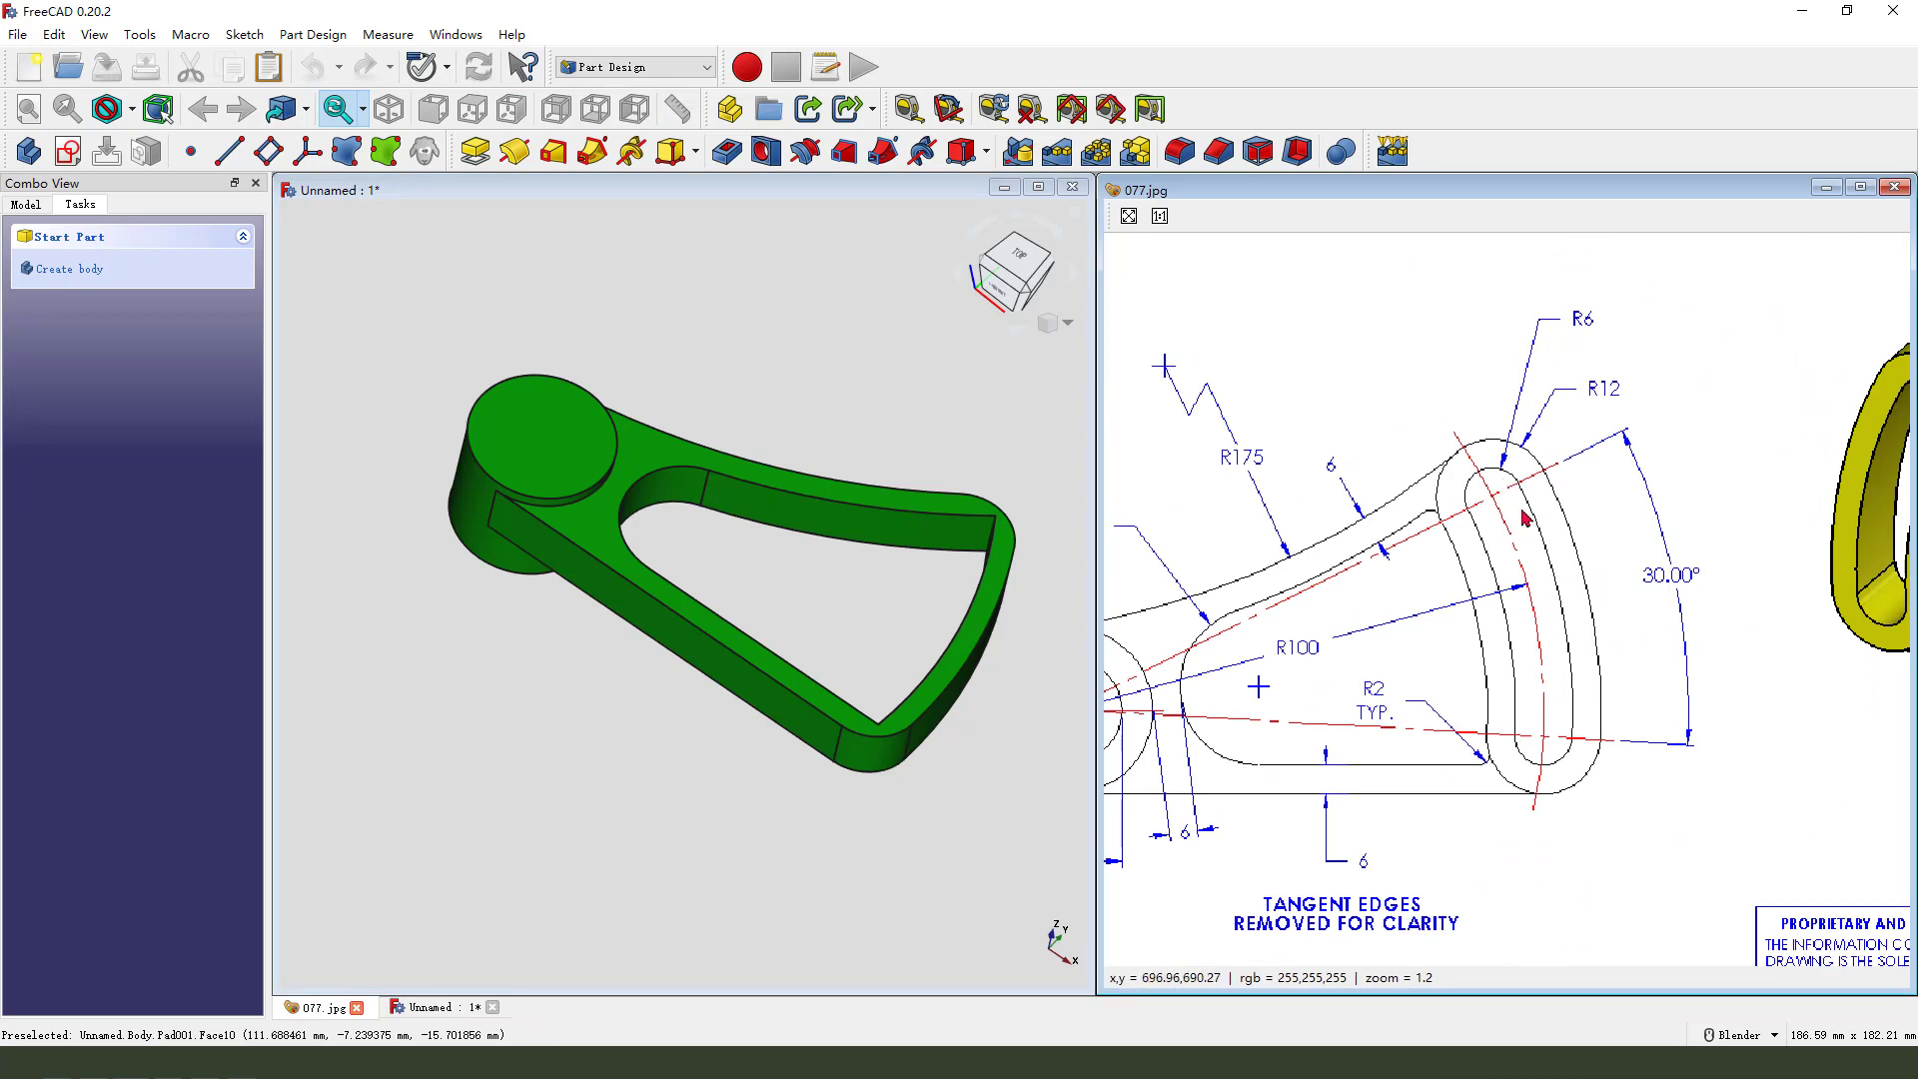
mouse_move(1451, 456)
mouse_down()
mouse_move(1618, 539)
mouse_move(1593, 777)
mouse_move(1450, 432)
mouse_move(1535, 547)
mouse_up()
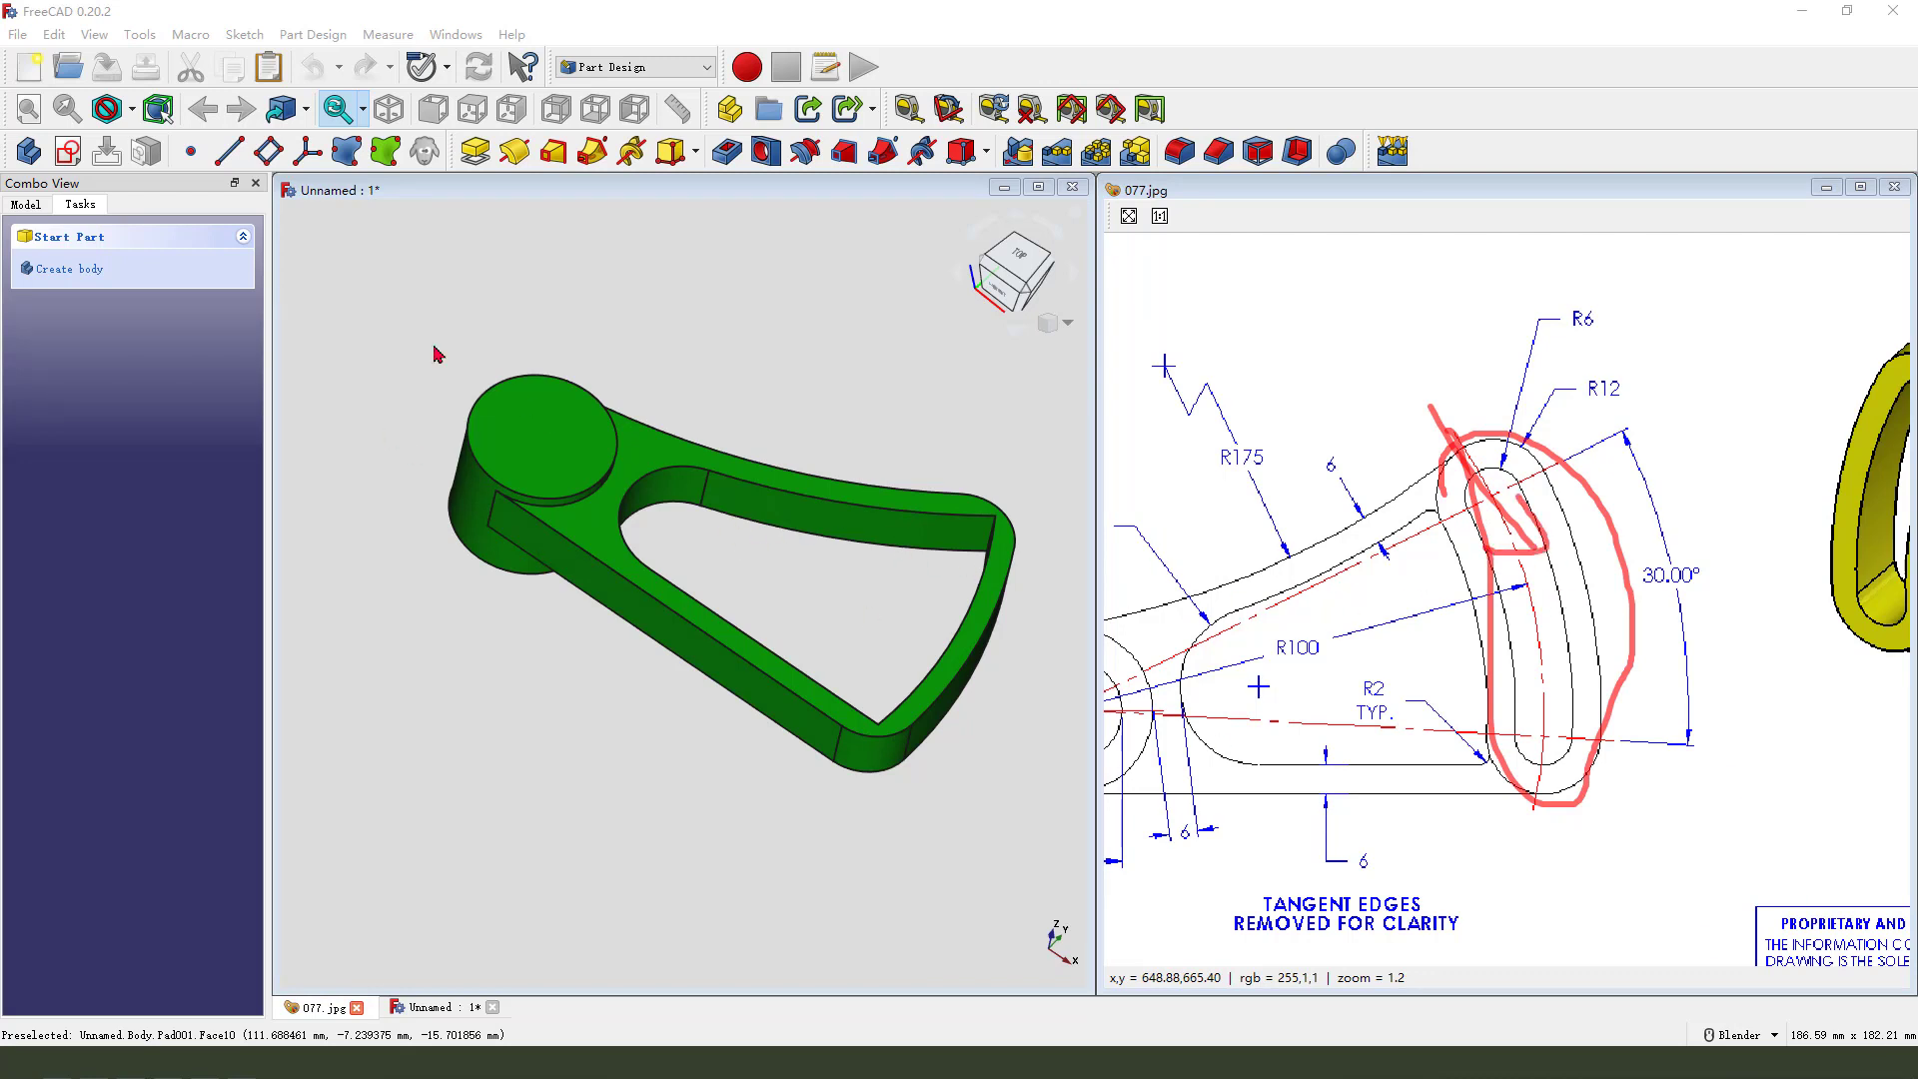
key(Escape)
Step: Create a sketch on XY_Plane and link the arm's right end edge and corner arc as external geometry
click(68, 150)
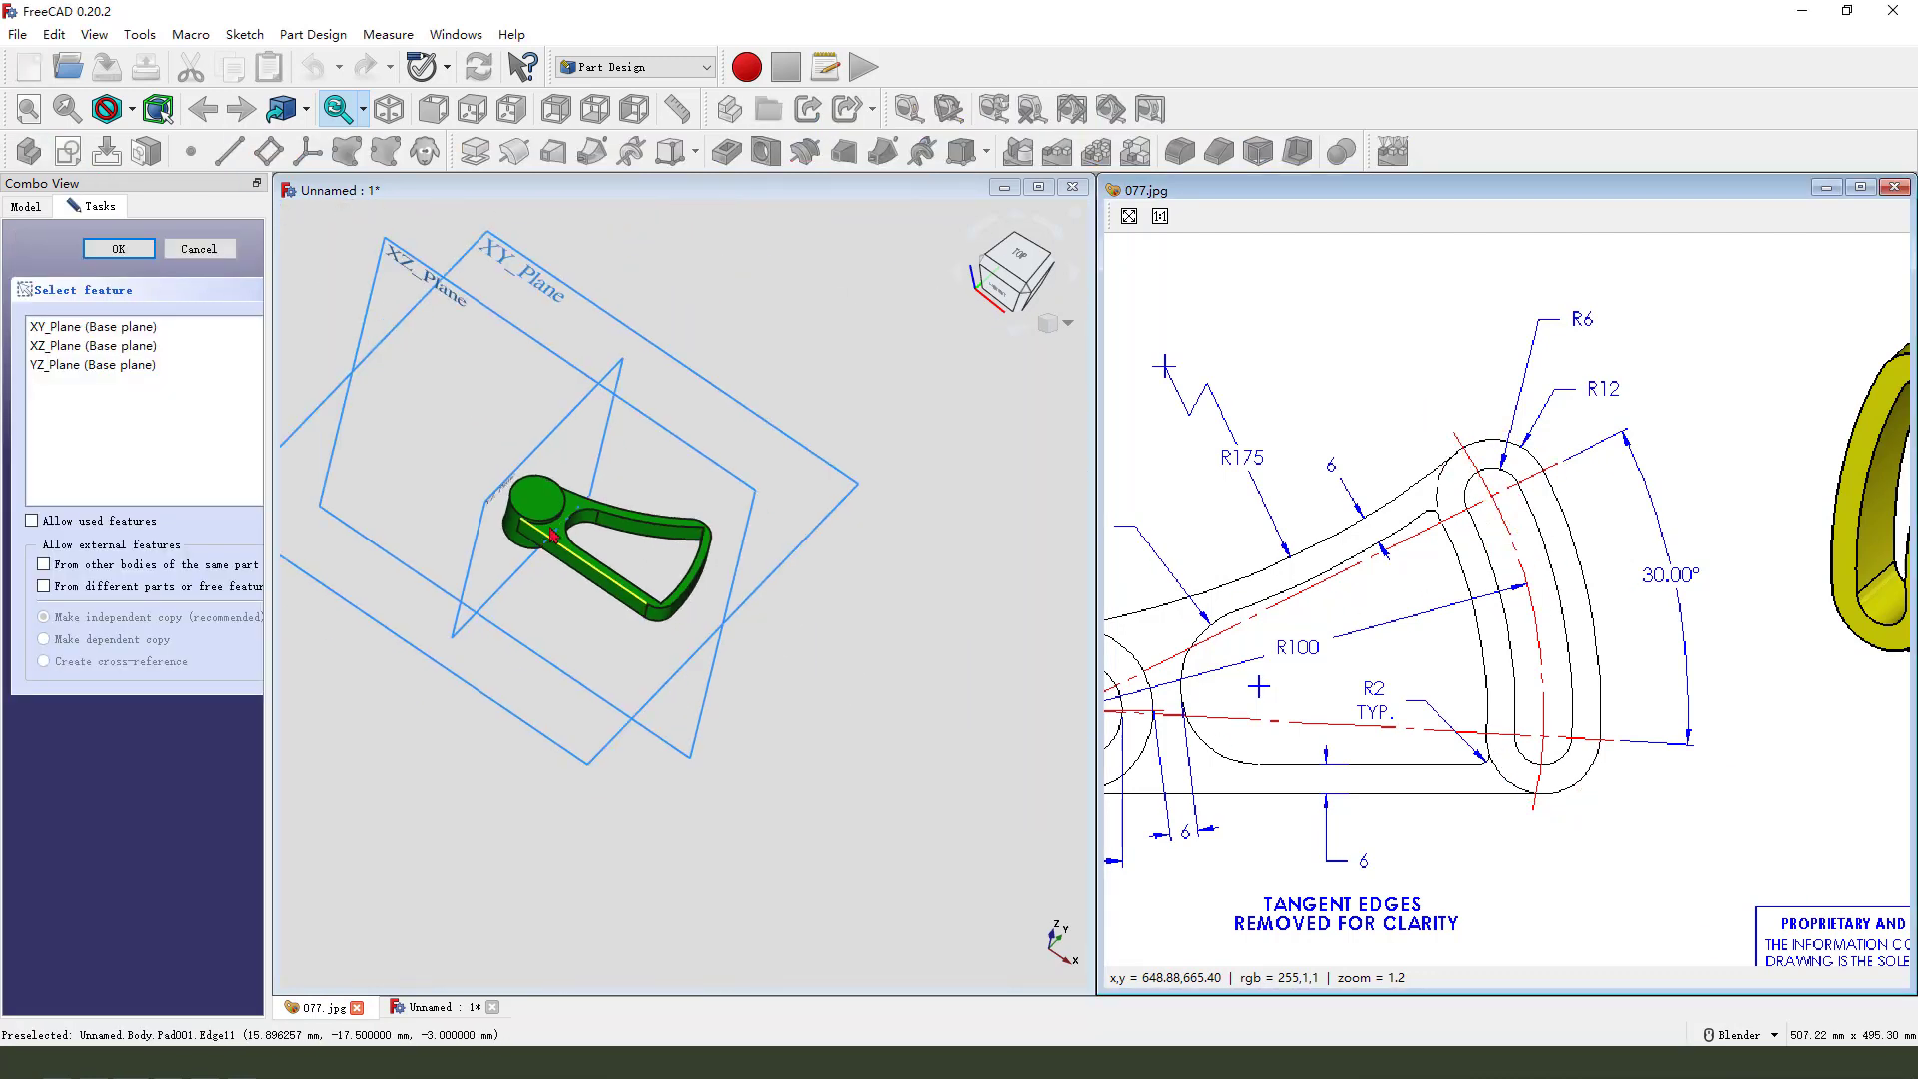
click(526, 272)
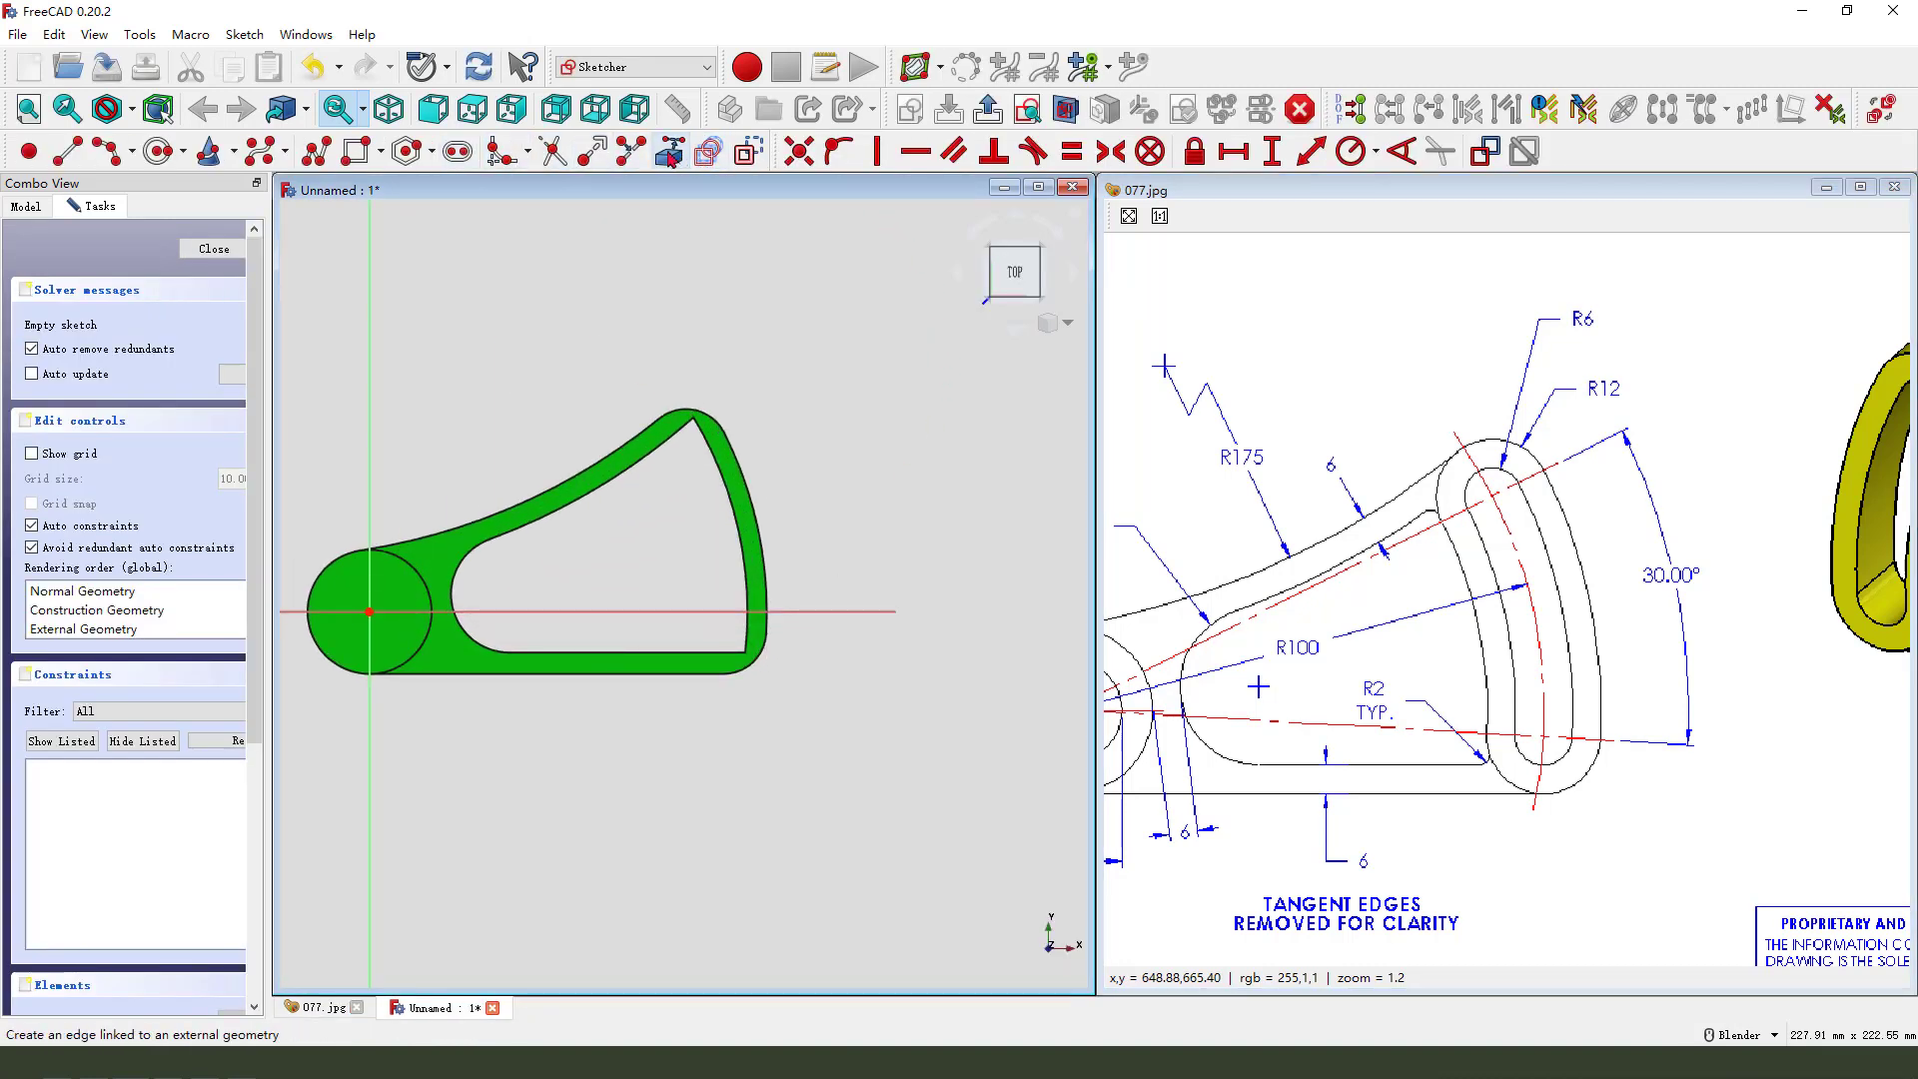
click(670, 155)
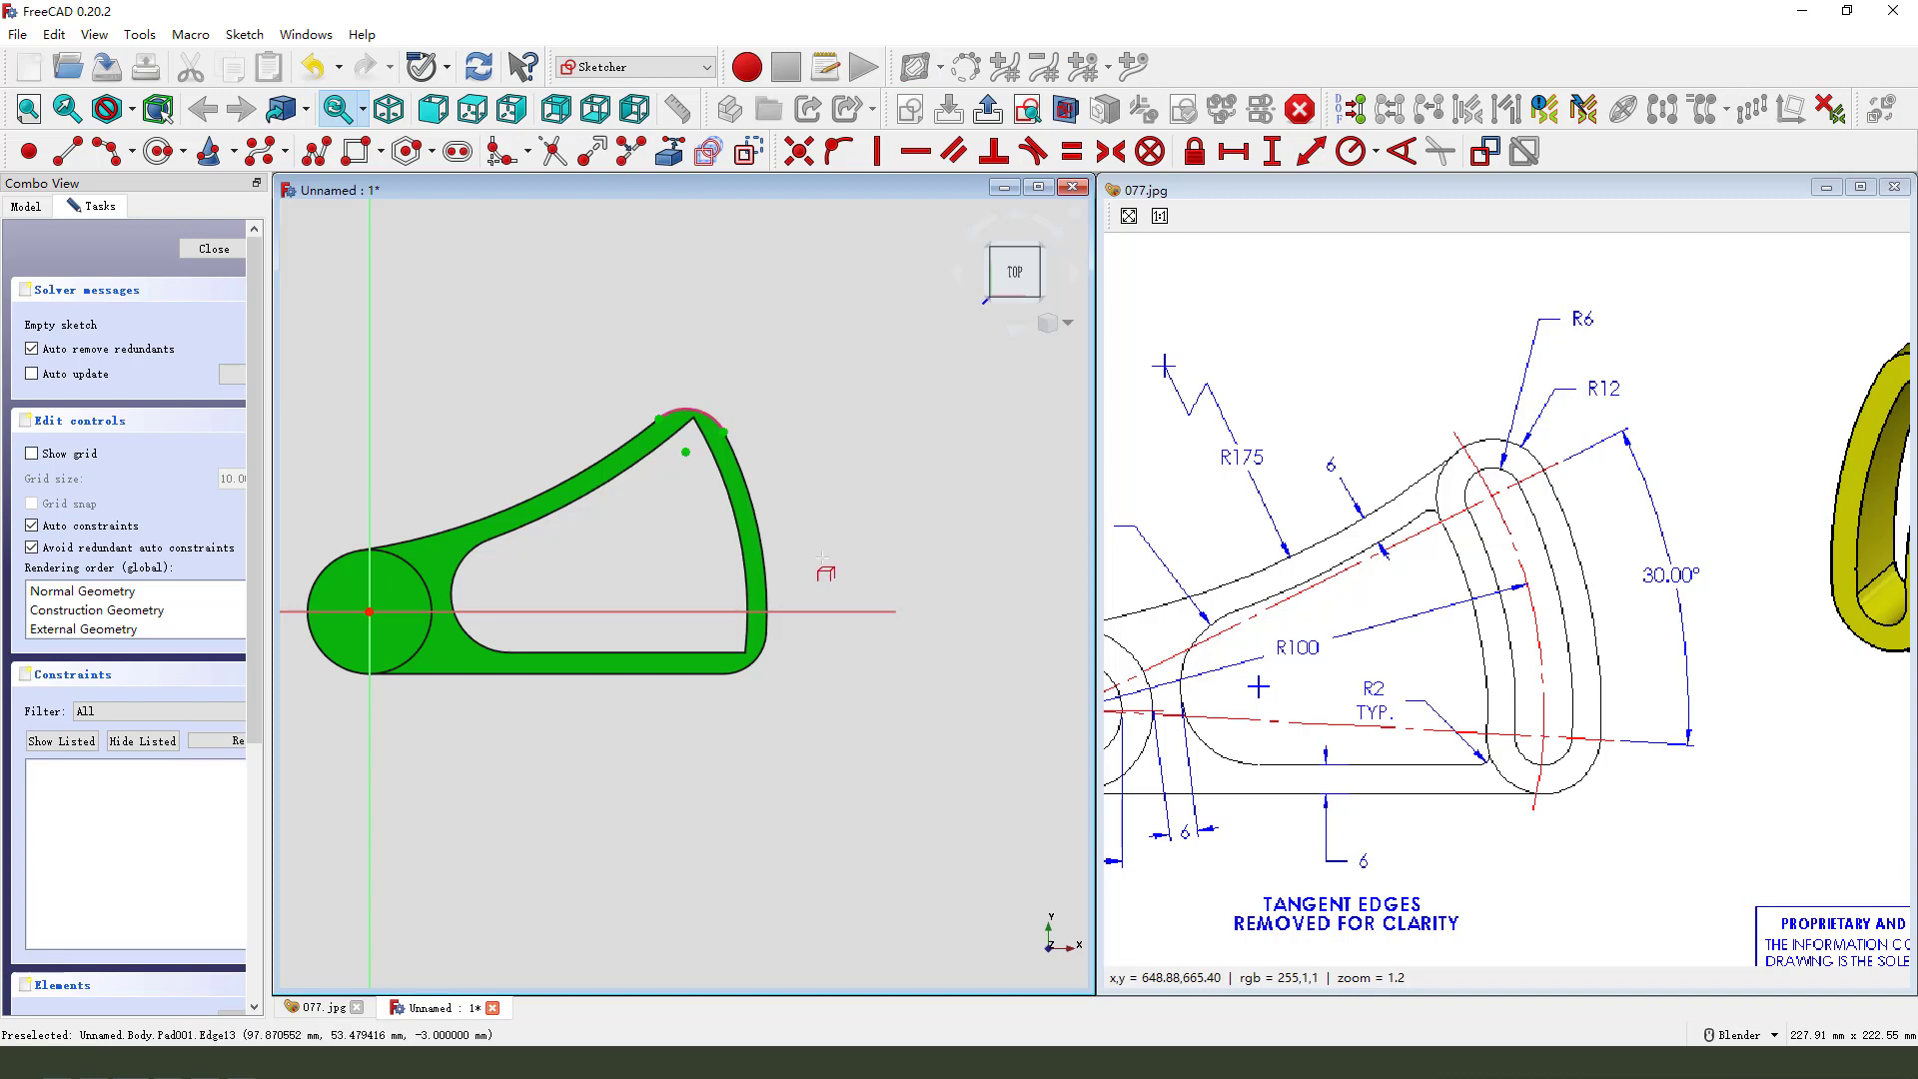
click(765, 549)
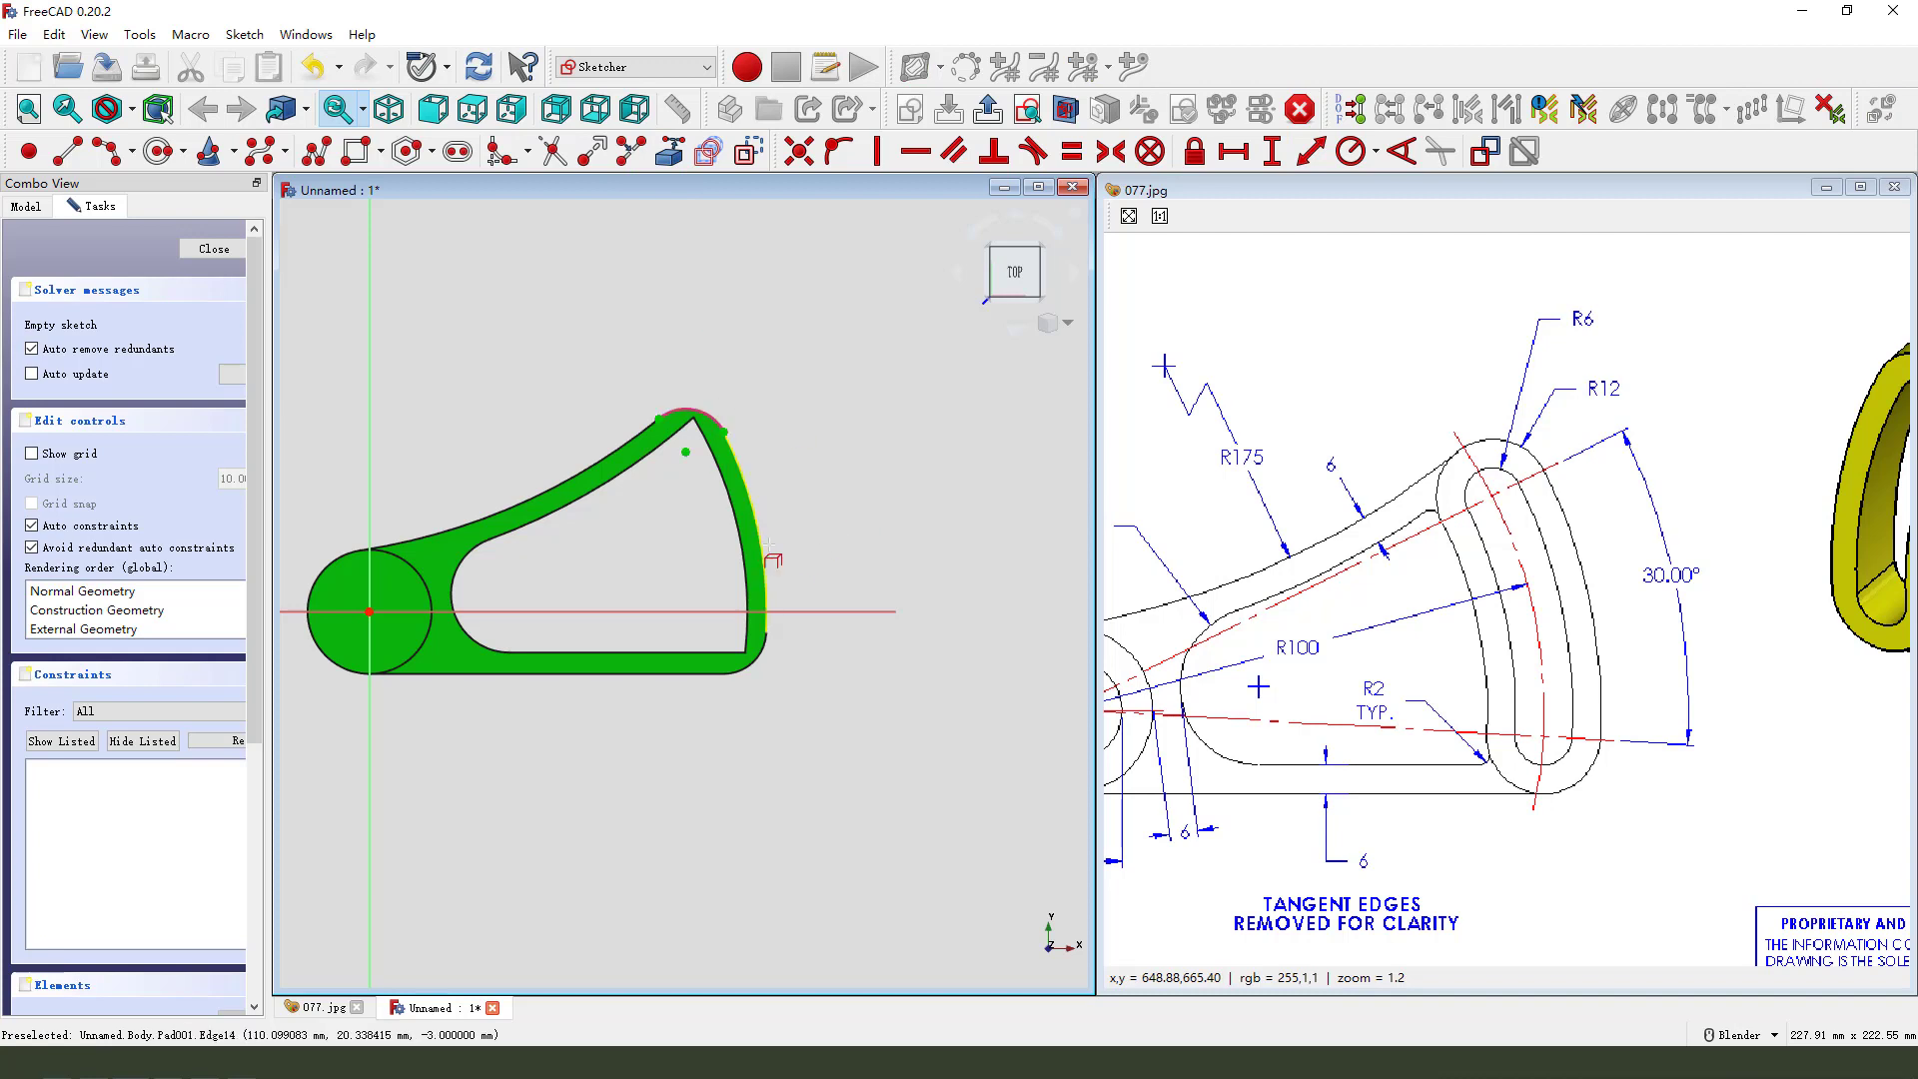
click(761, 657)
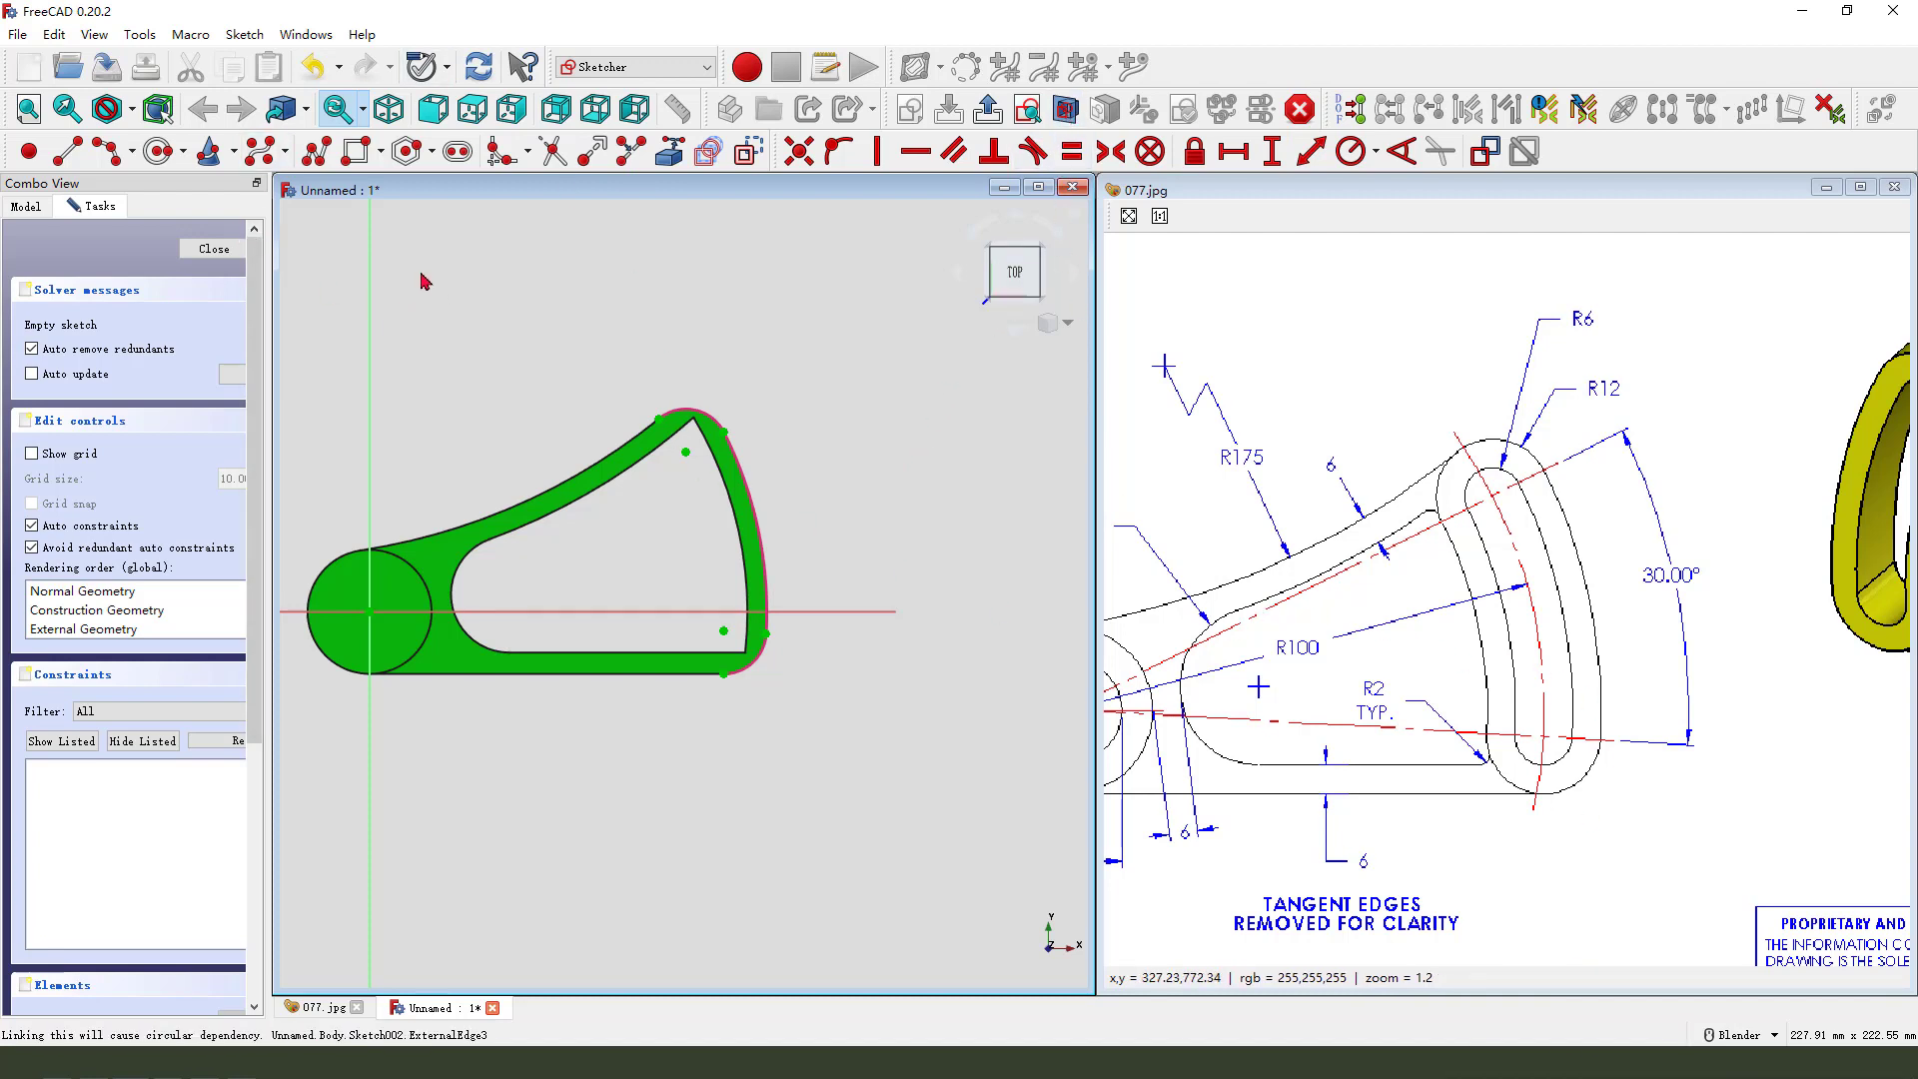
Step: Draw the top, corner and lower rim arcs around the arm's far end
click(134, 156)
click(159, 207)
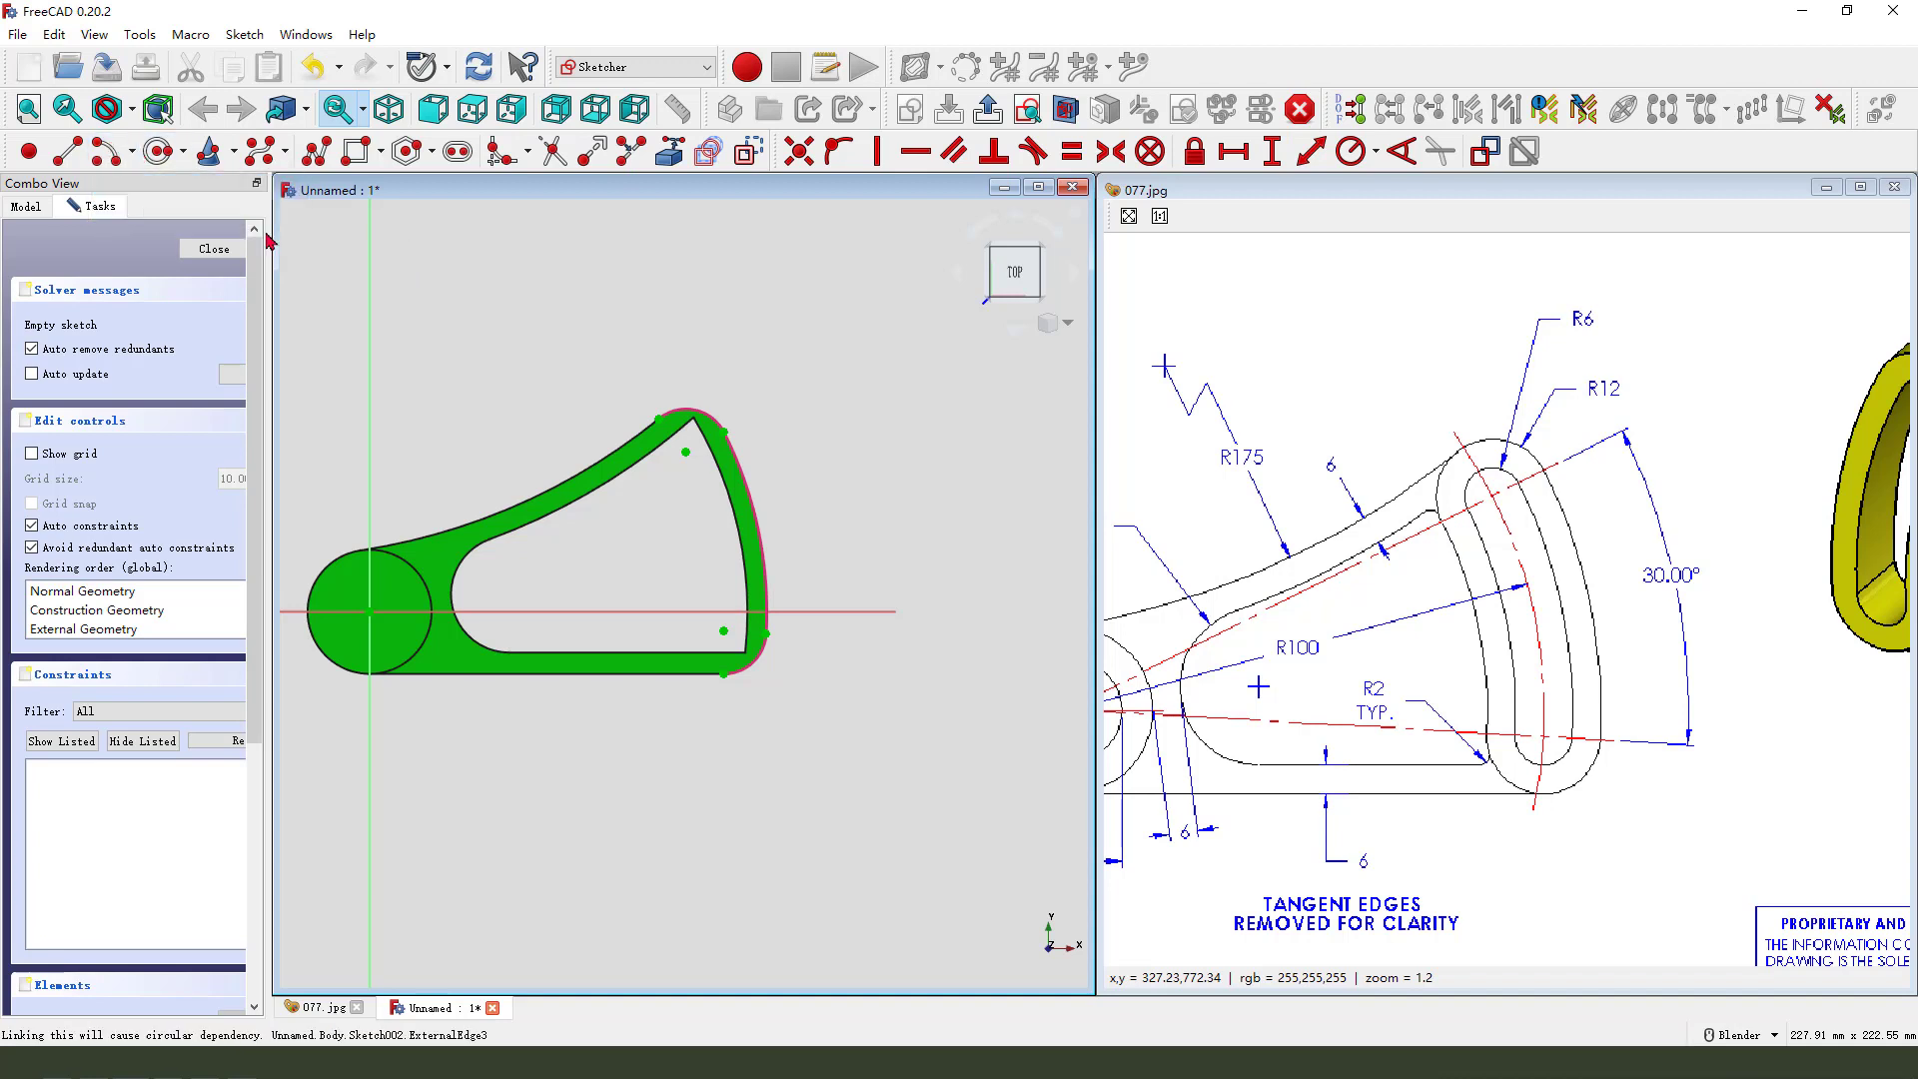
click(685, 451)
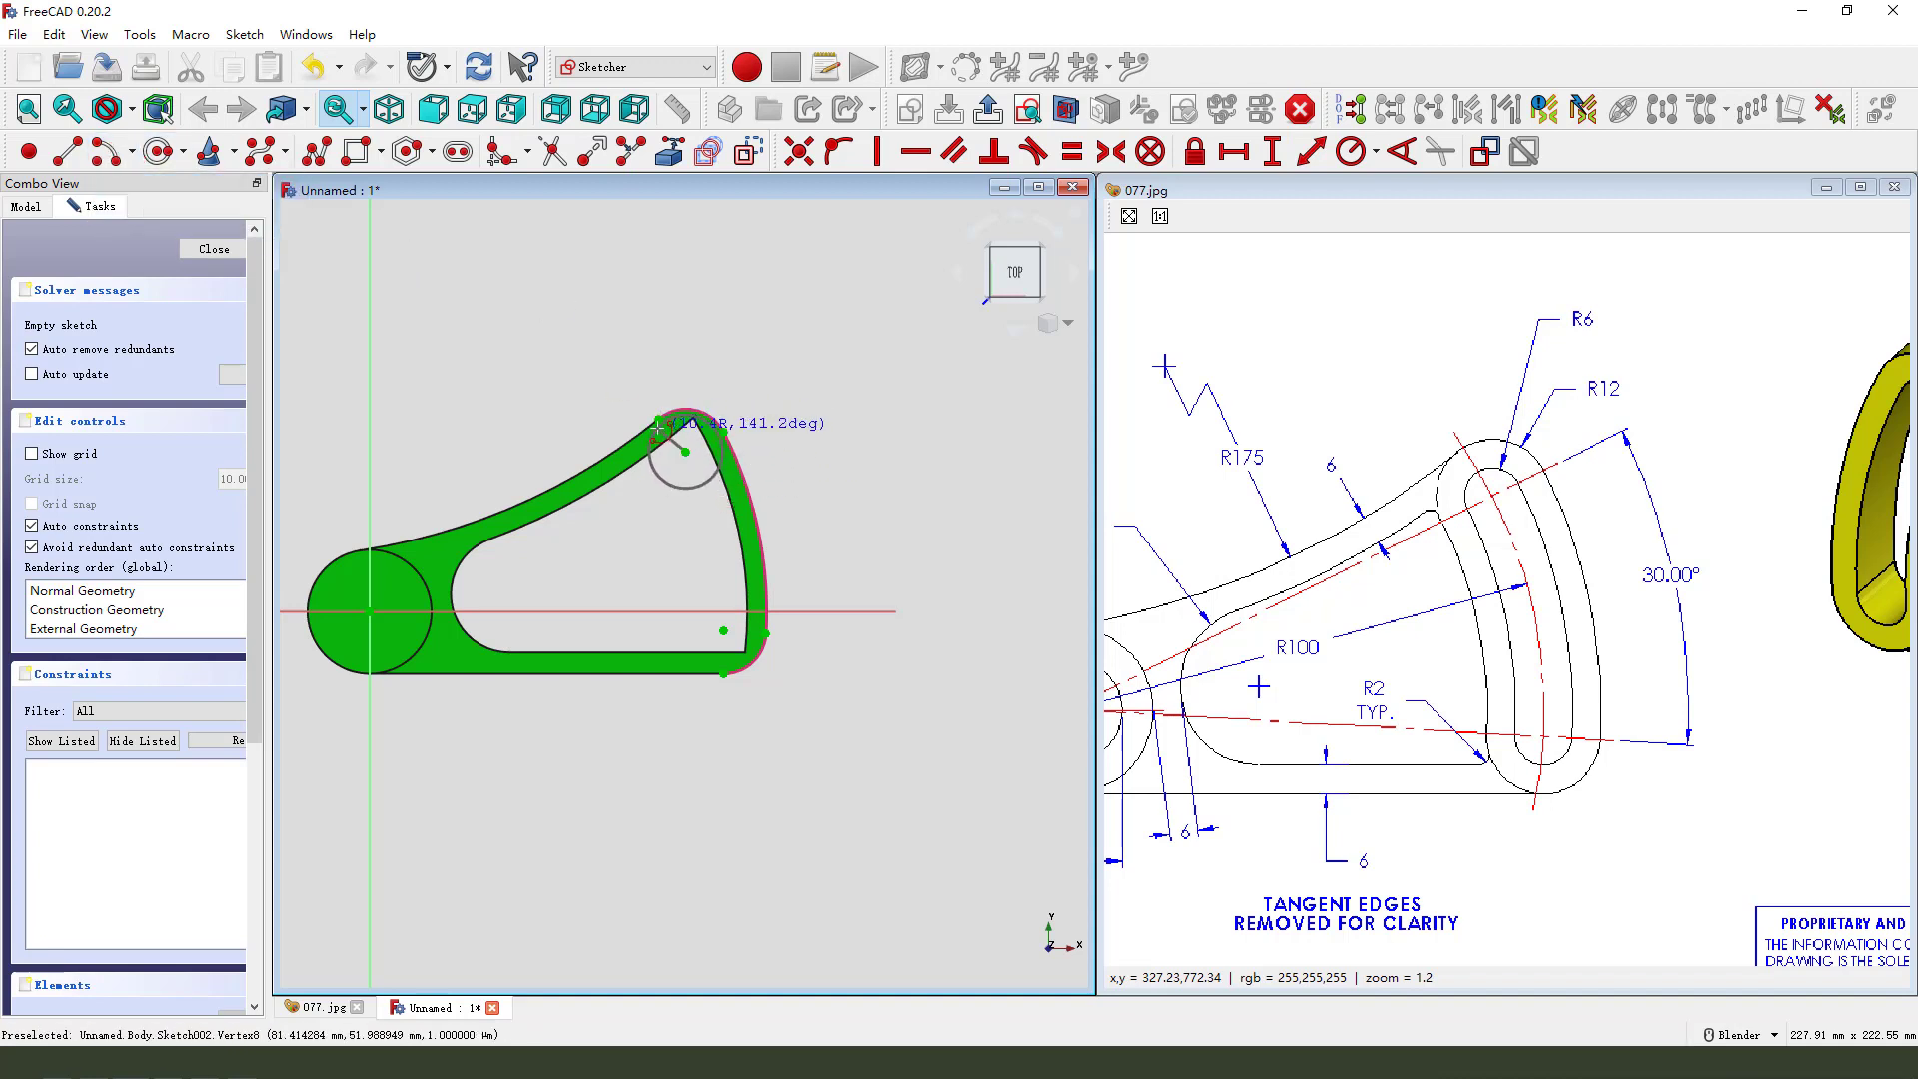
click(659, 422)
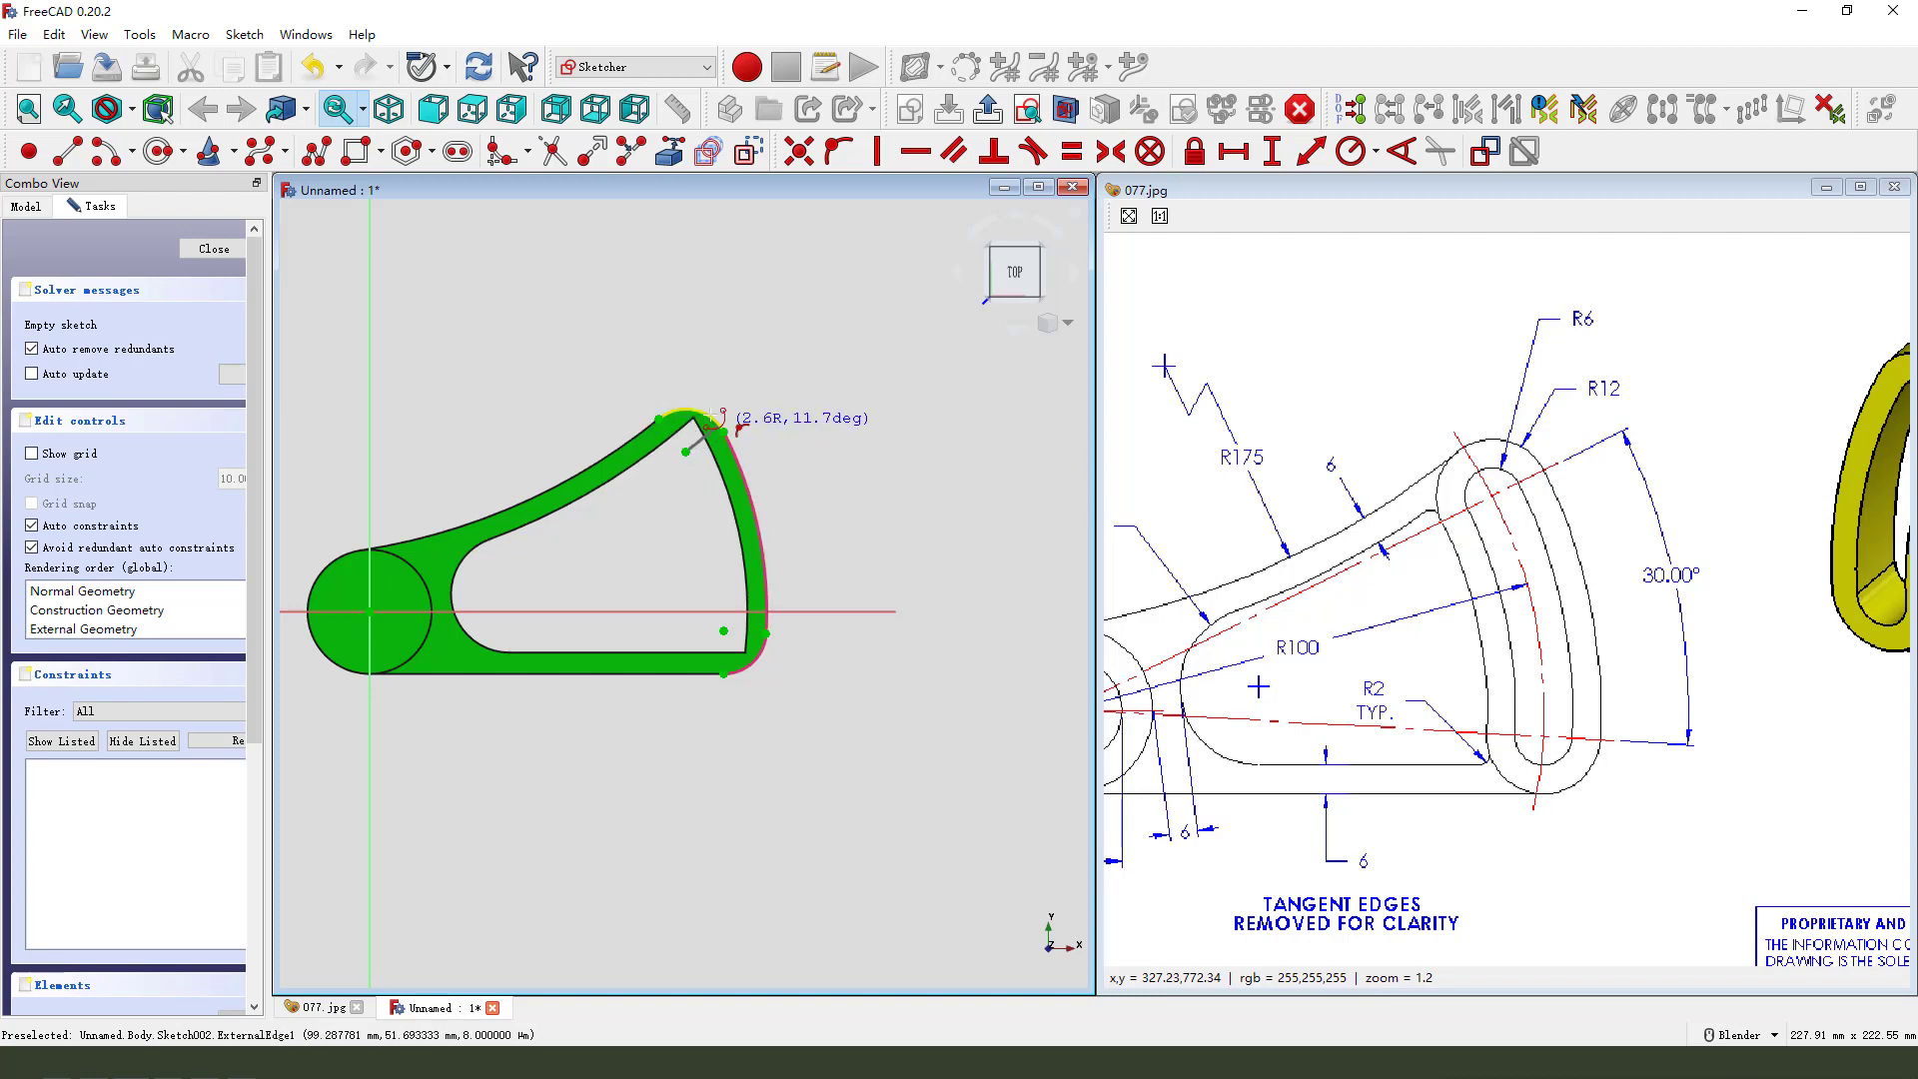
click(723, 432)
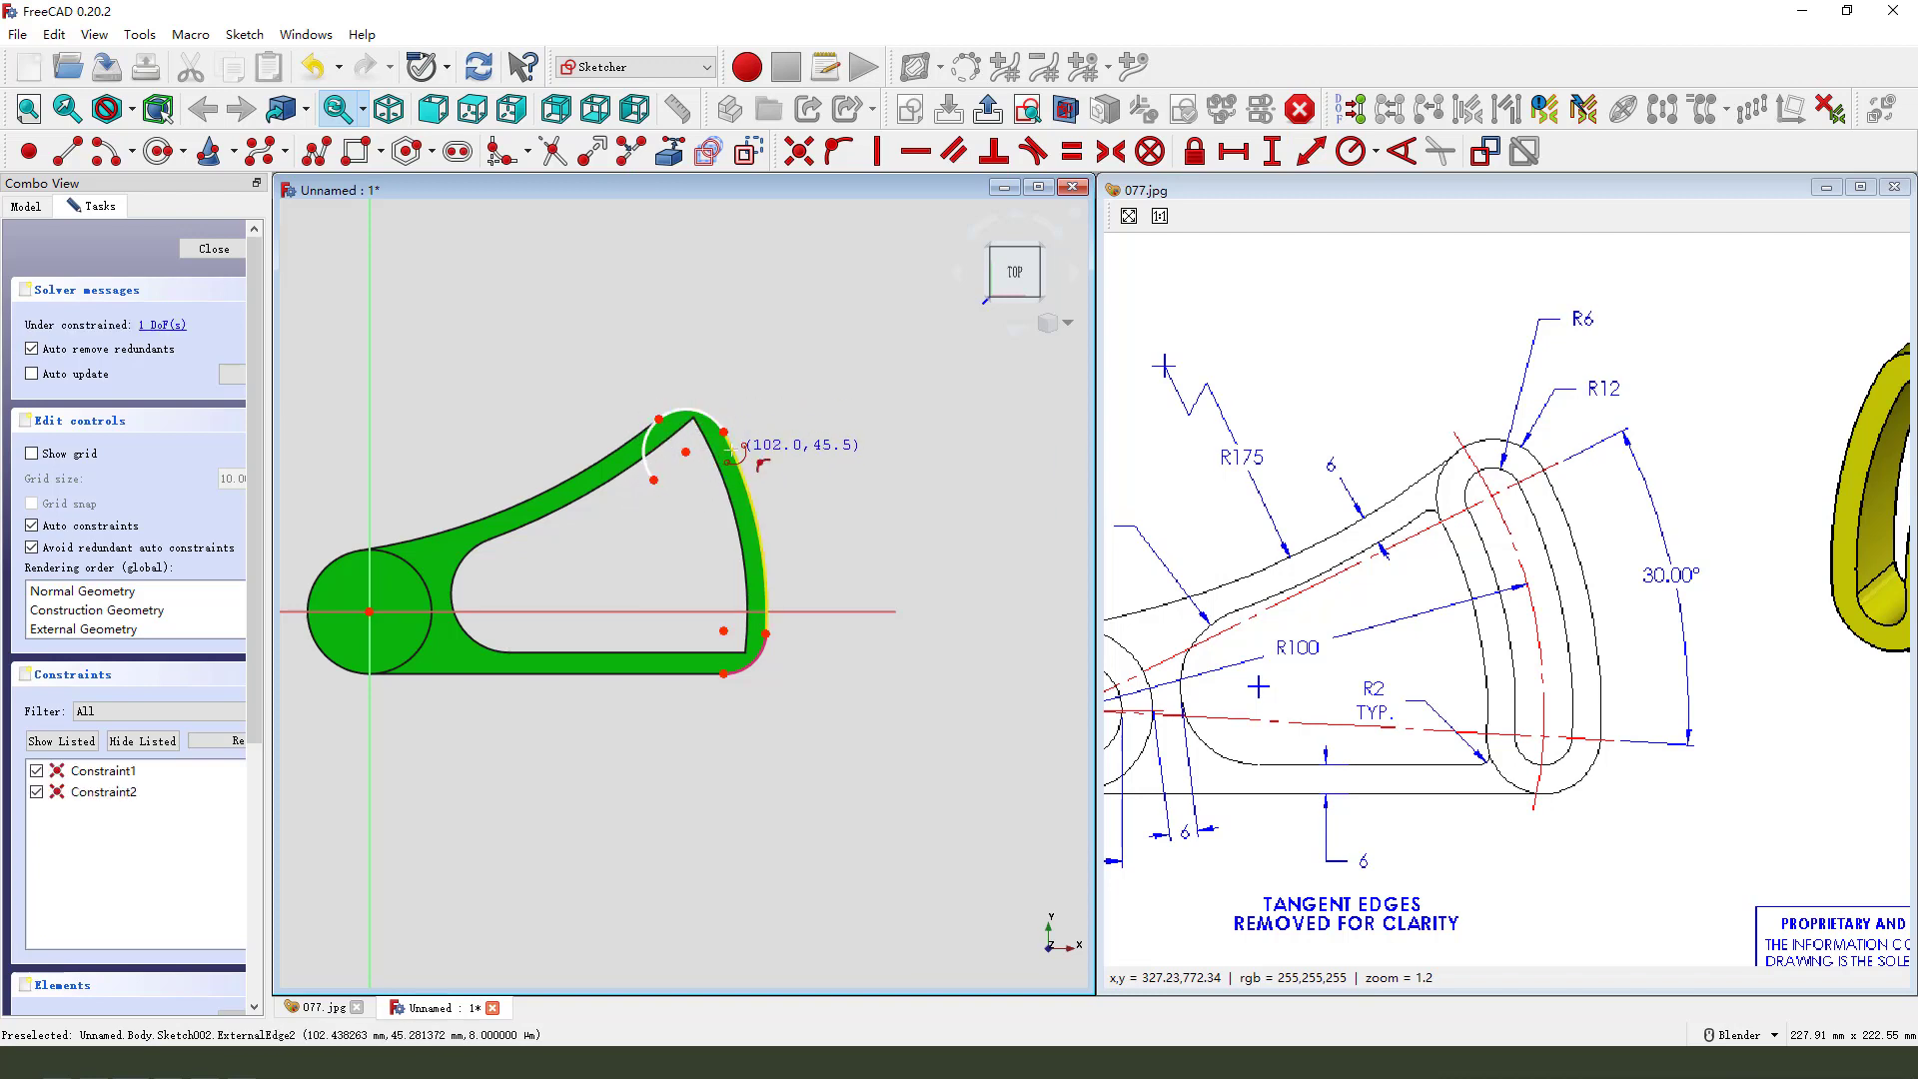
click(370, 611)
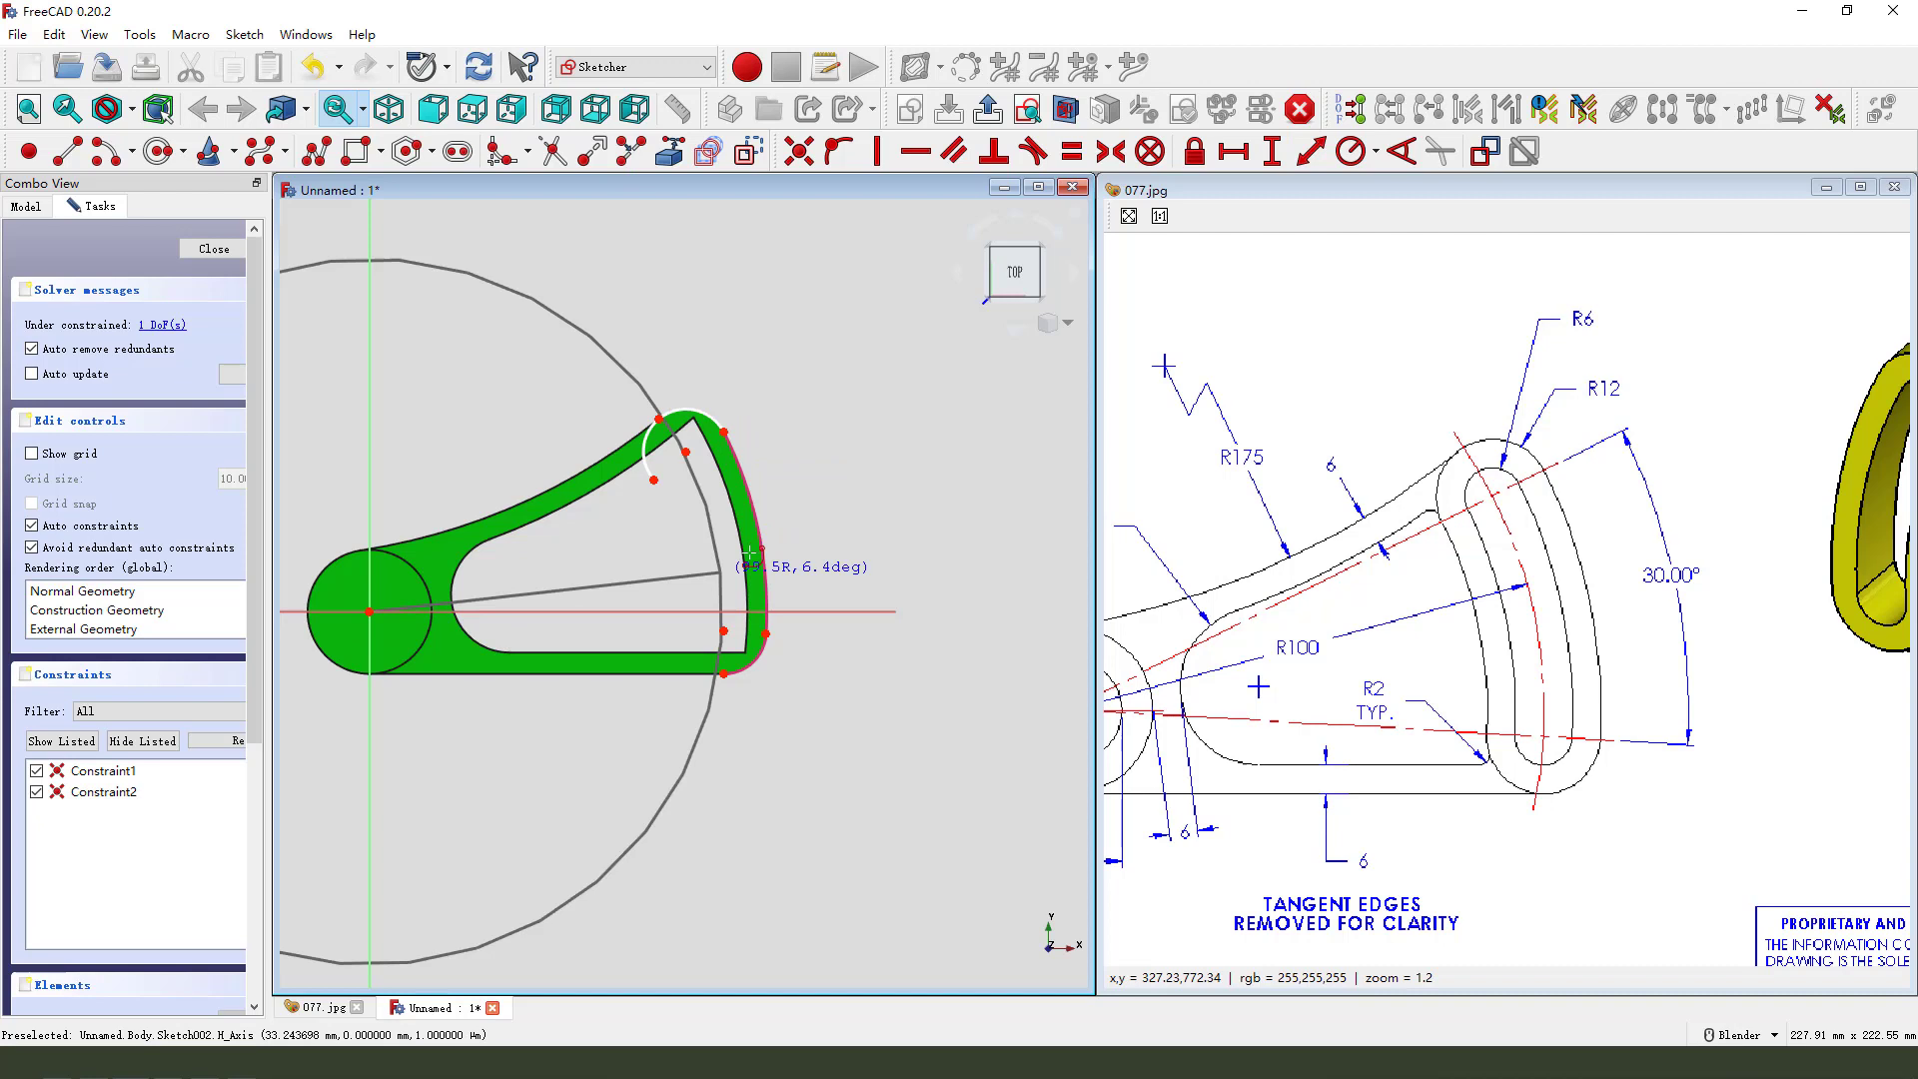
click(723, 432)
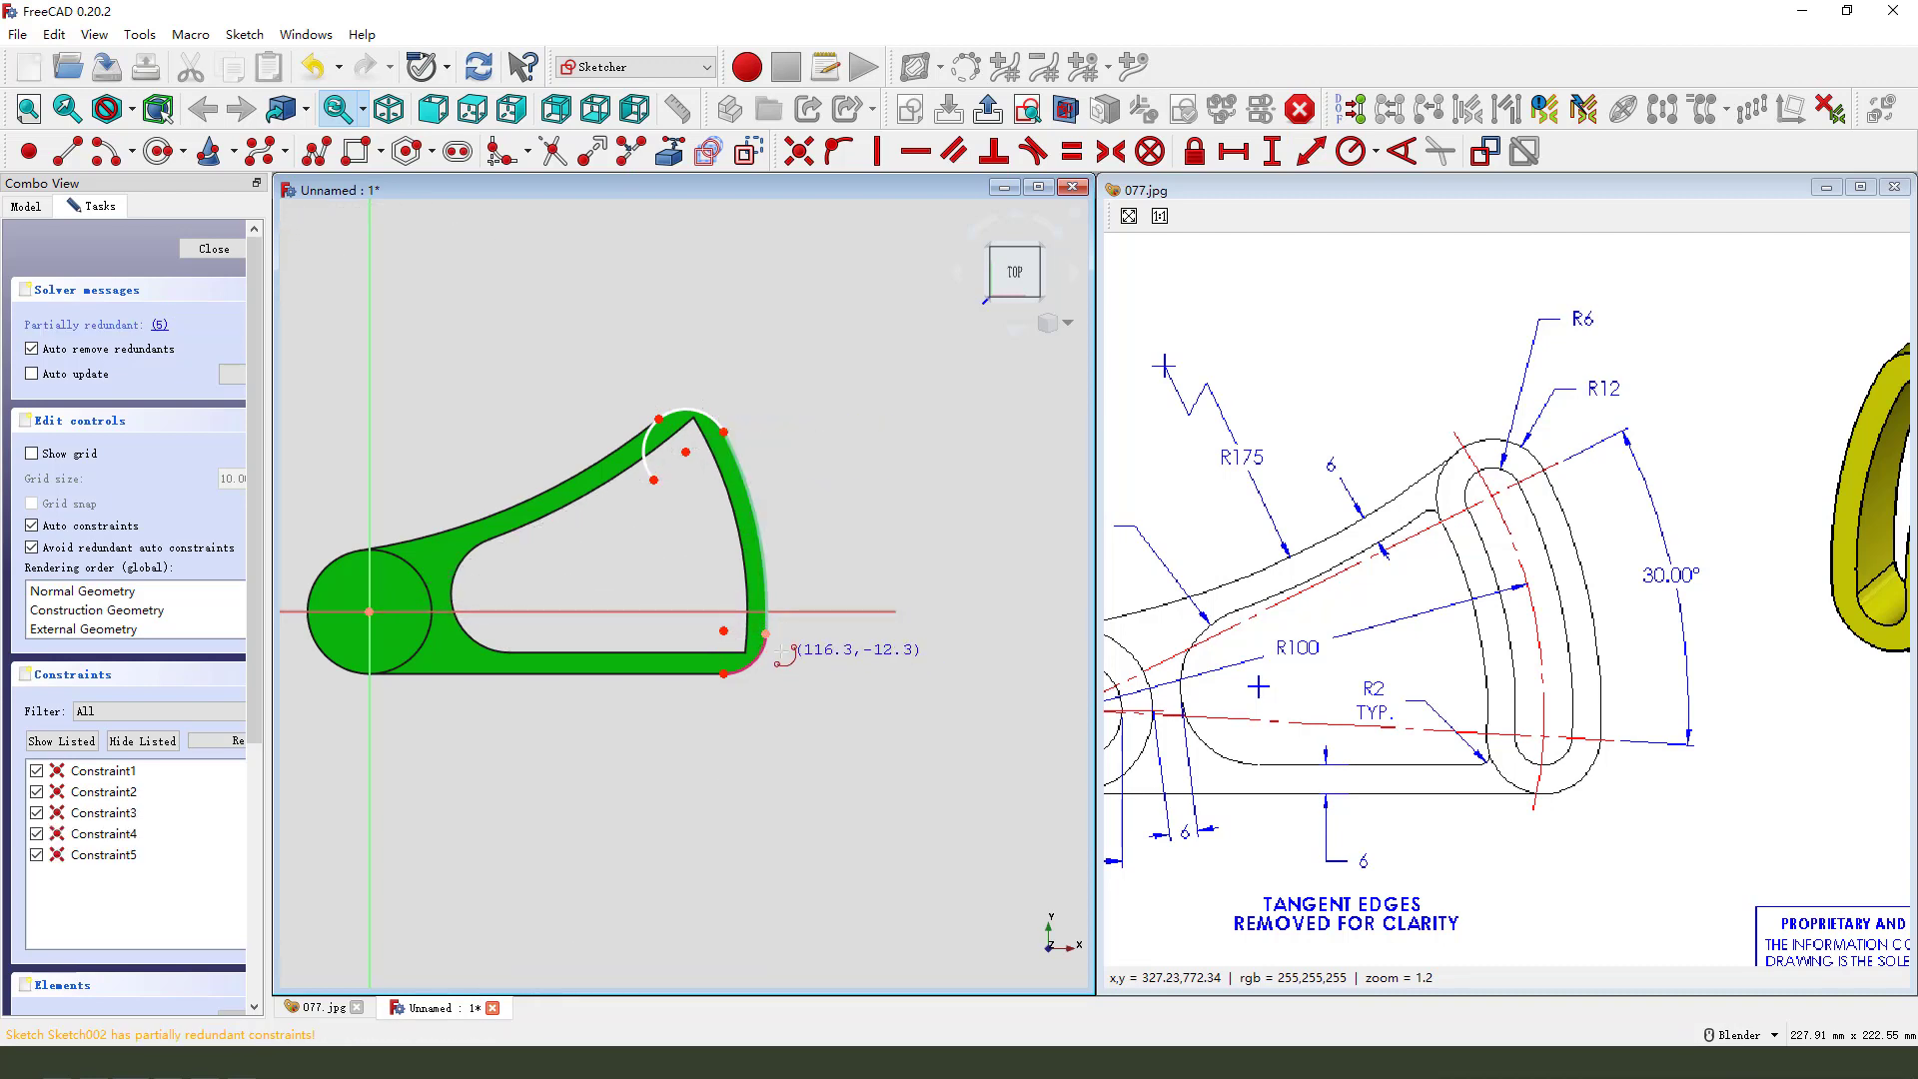
click(723, 630)
click(766, 632)
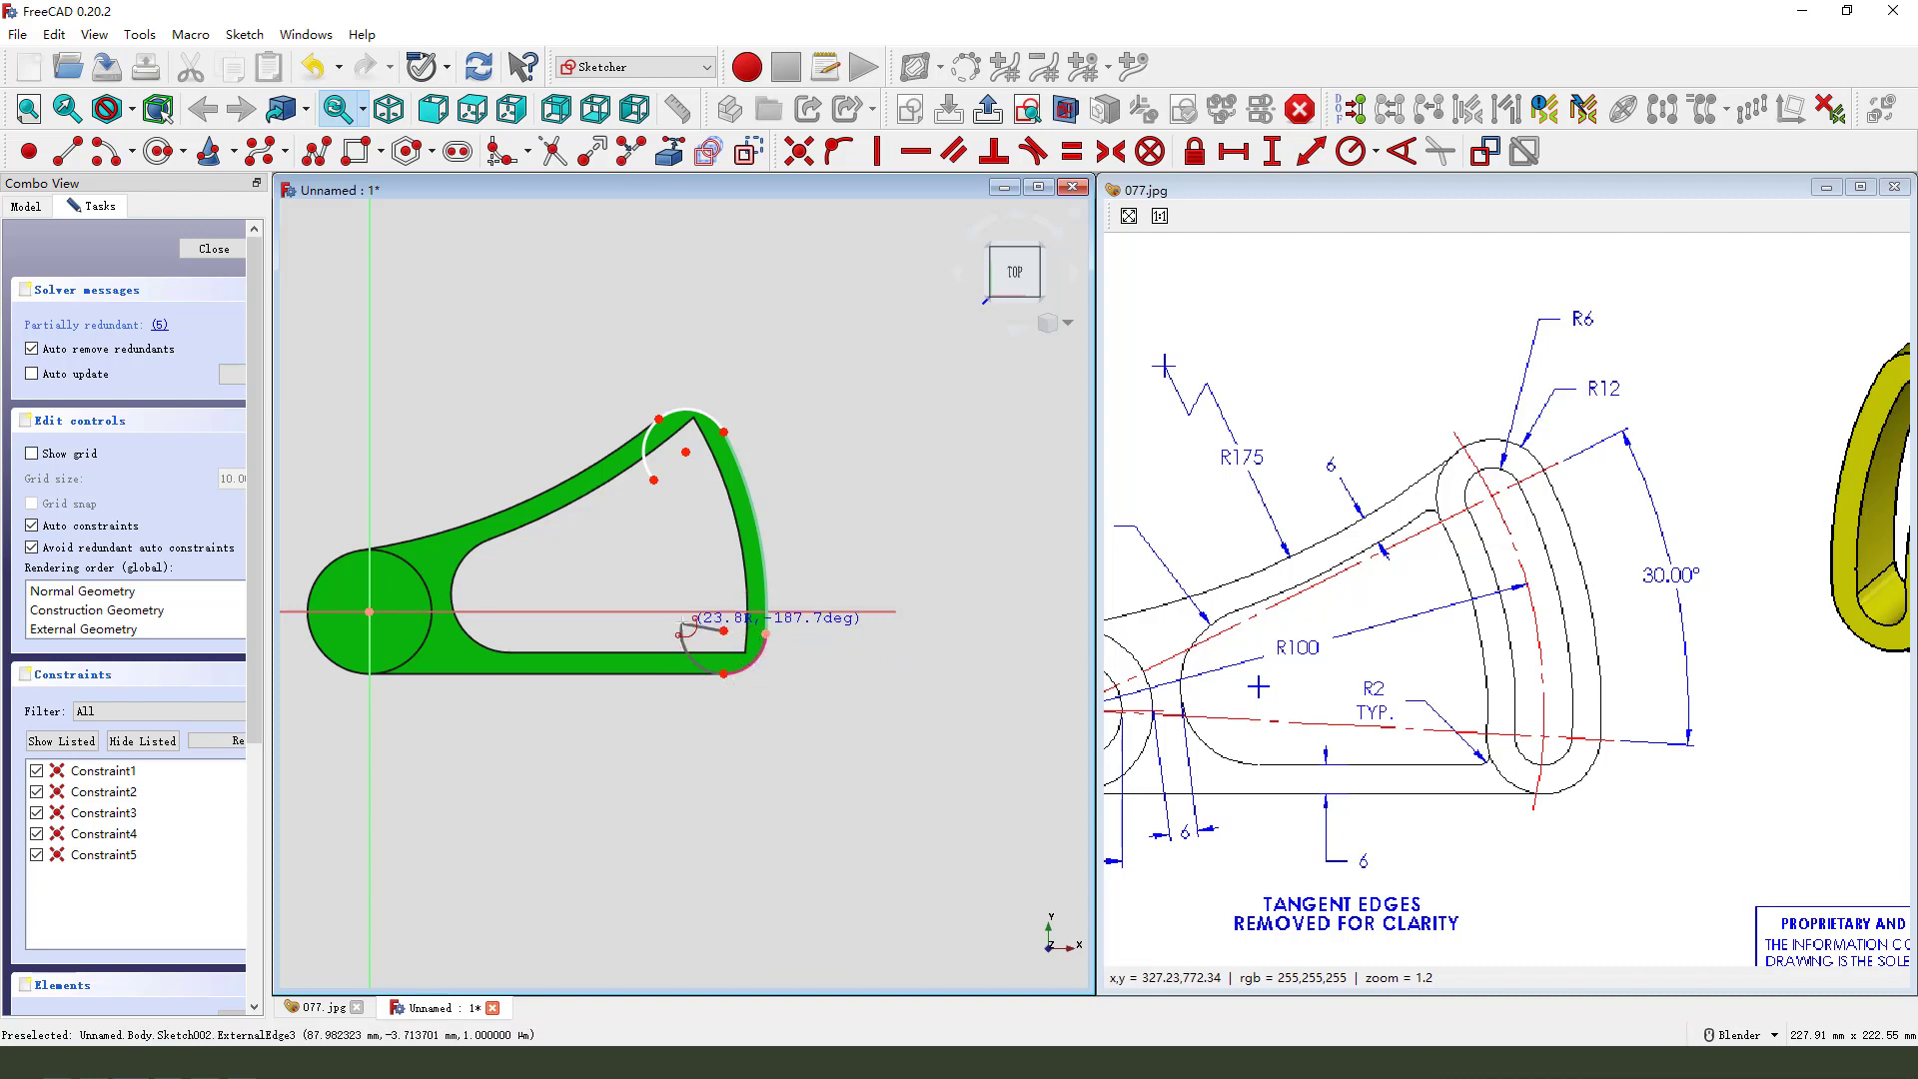
click(692, 602)
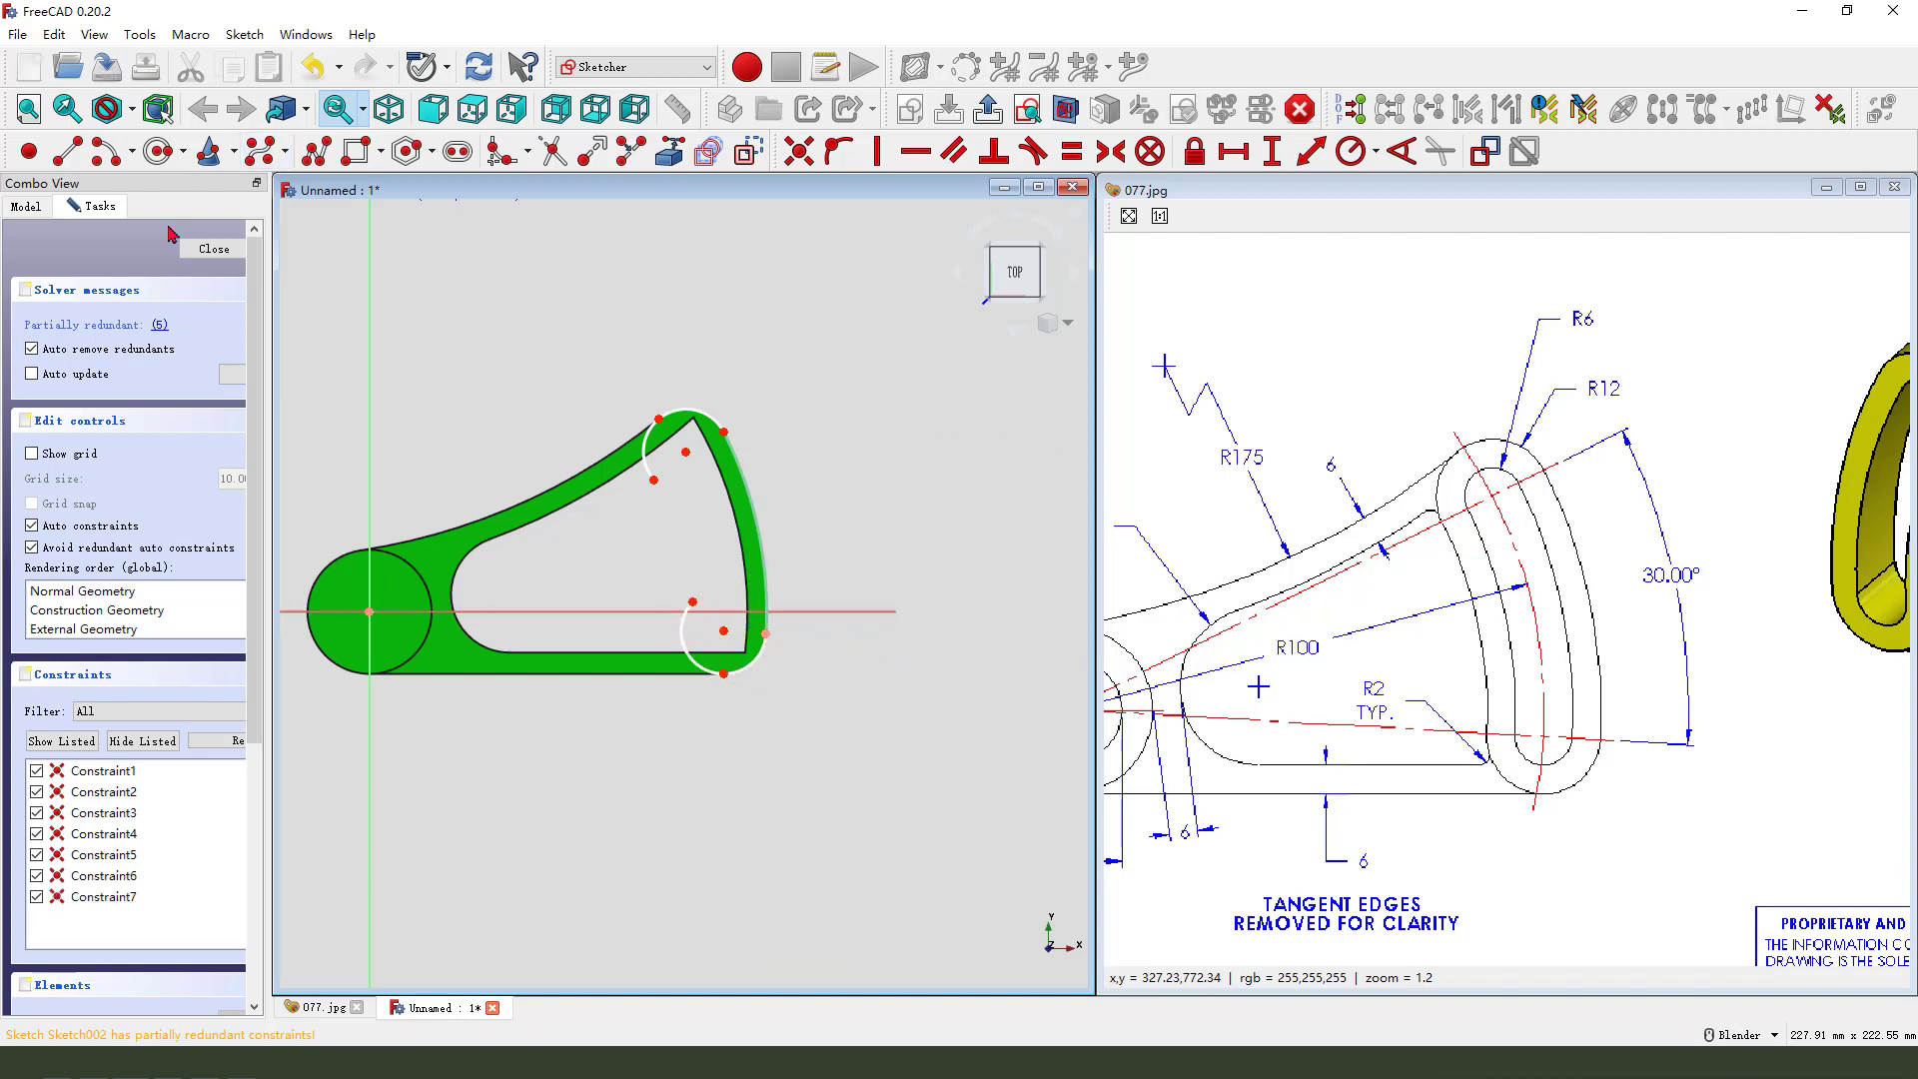
Step: Draw a three-point inner arc and make it tangent to the top and lower arcs
click(132, 153)
click(139, 208)
click(654, 480)
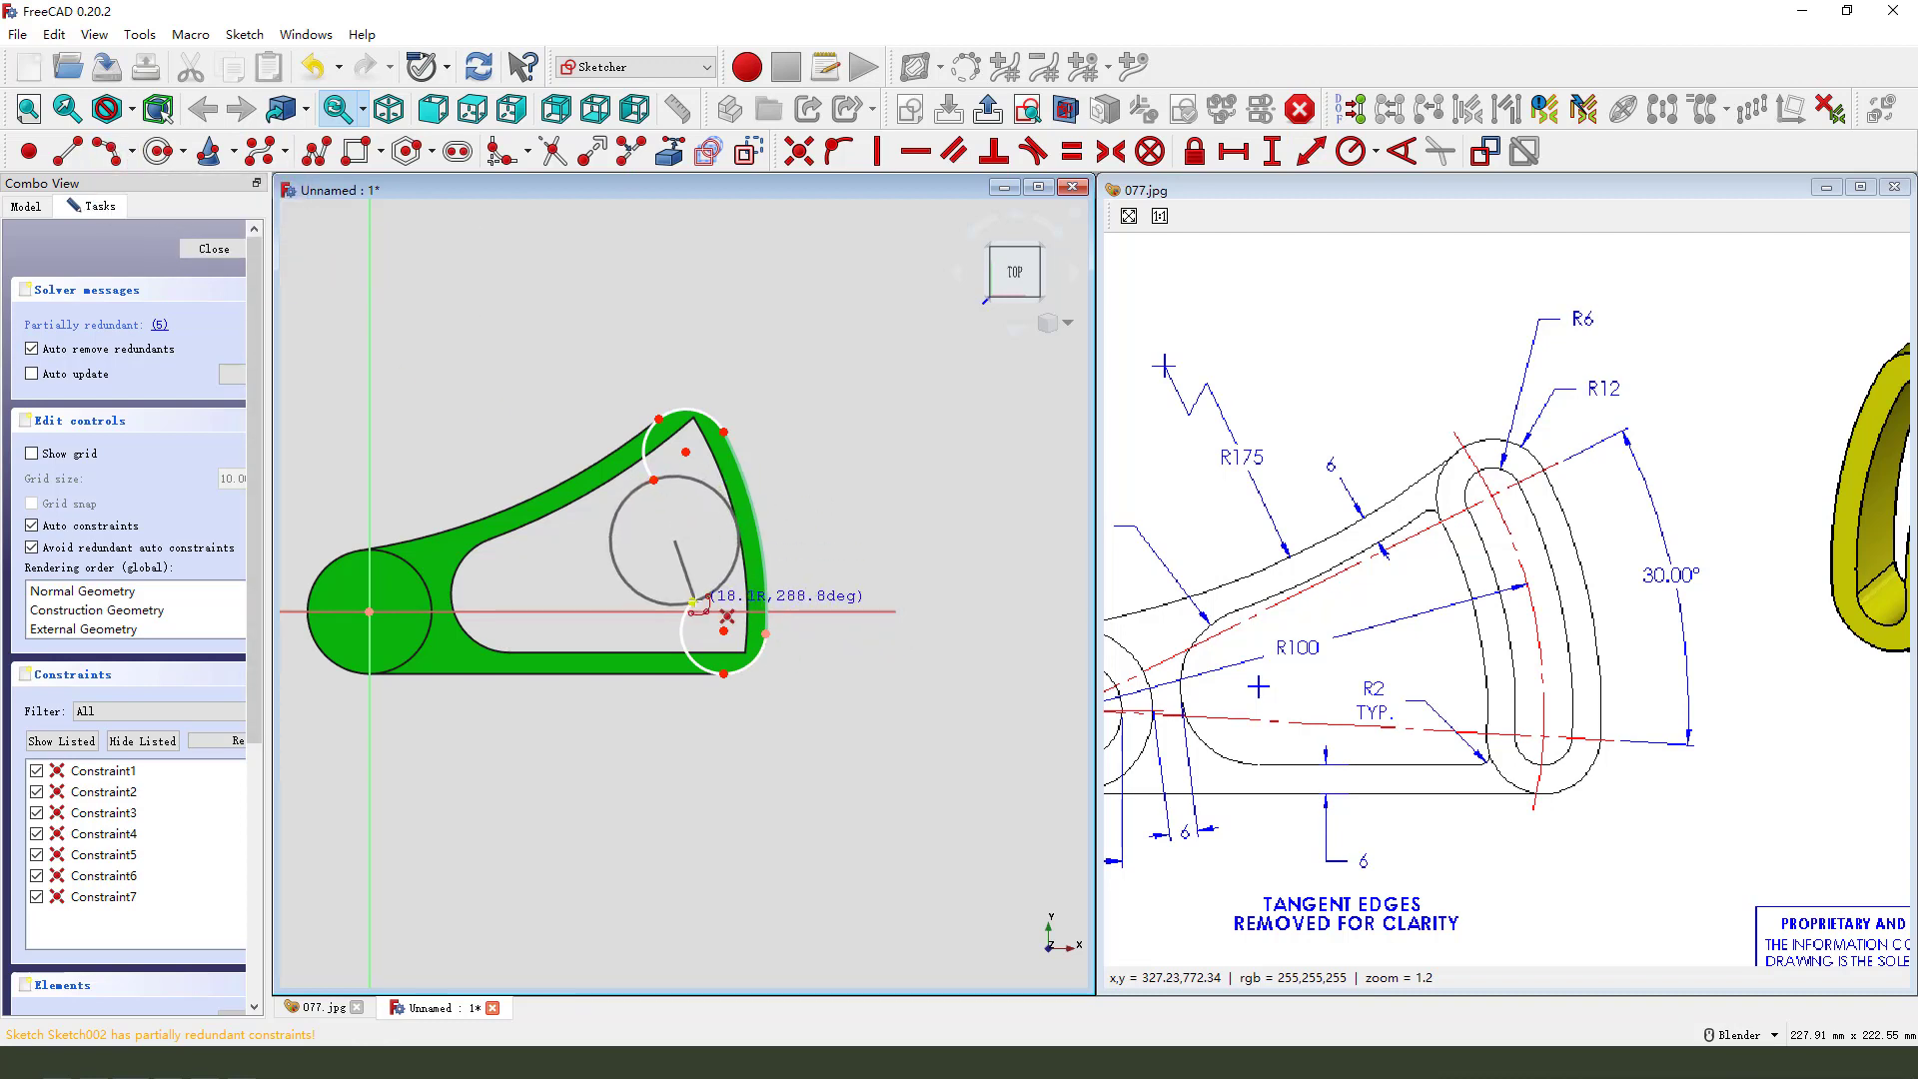
click(692, 602)
click(686, 553)
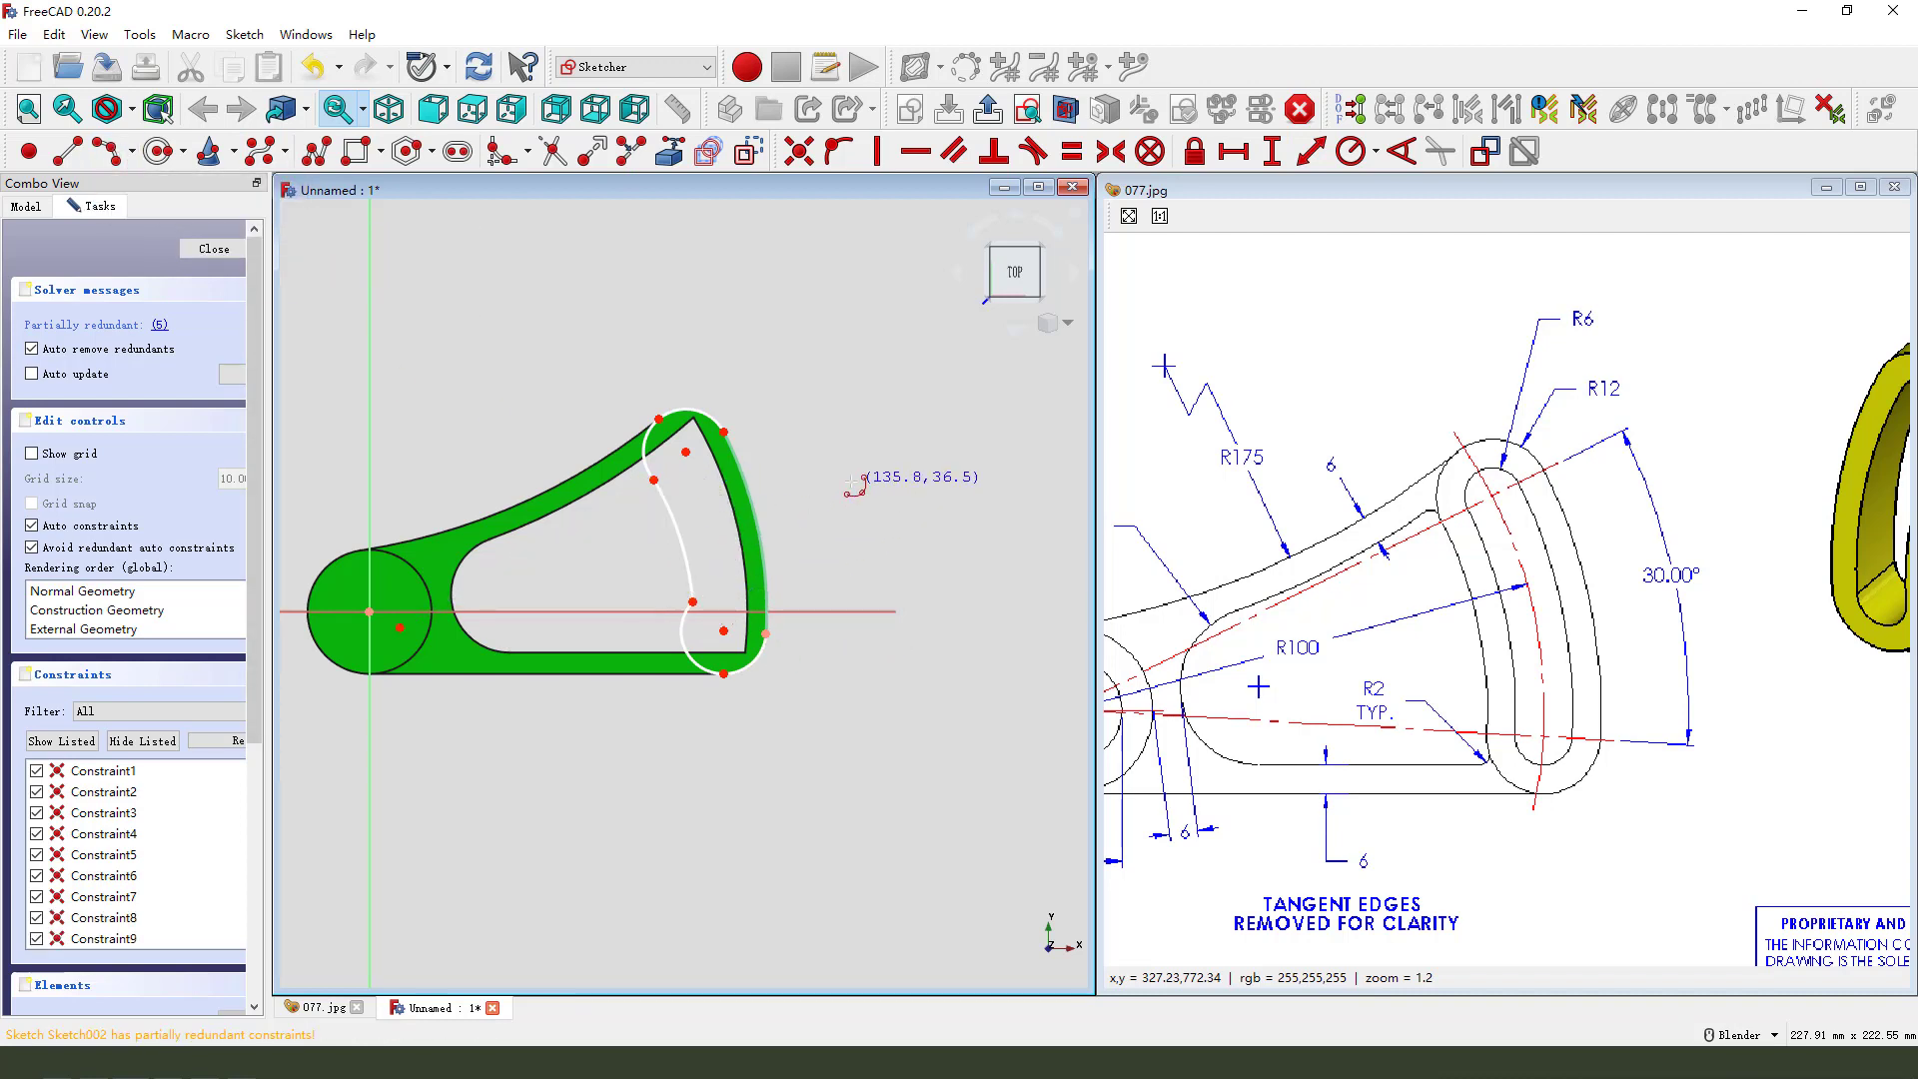
click(655, 484)
click(1034, 152)
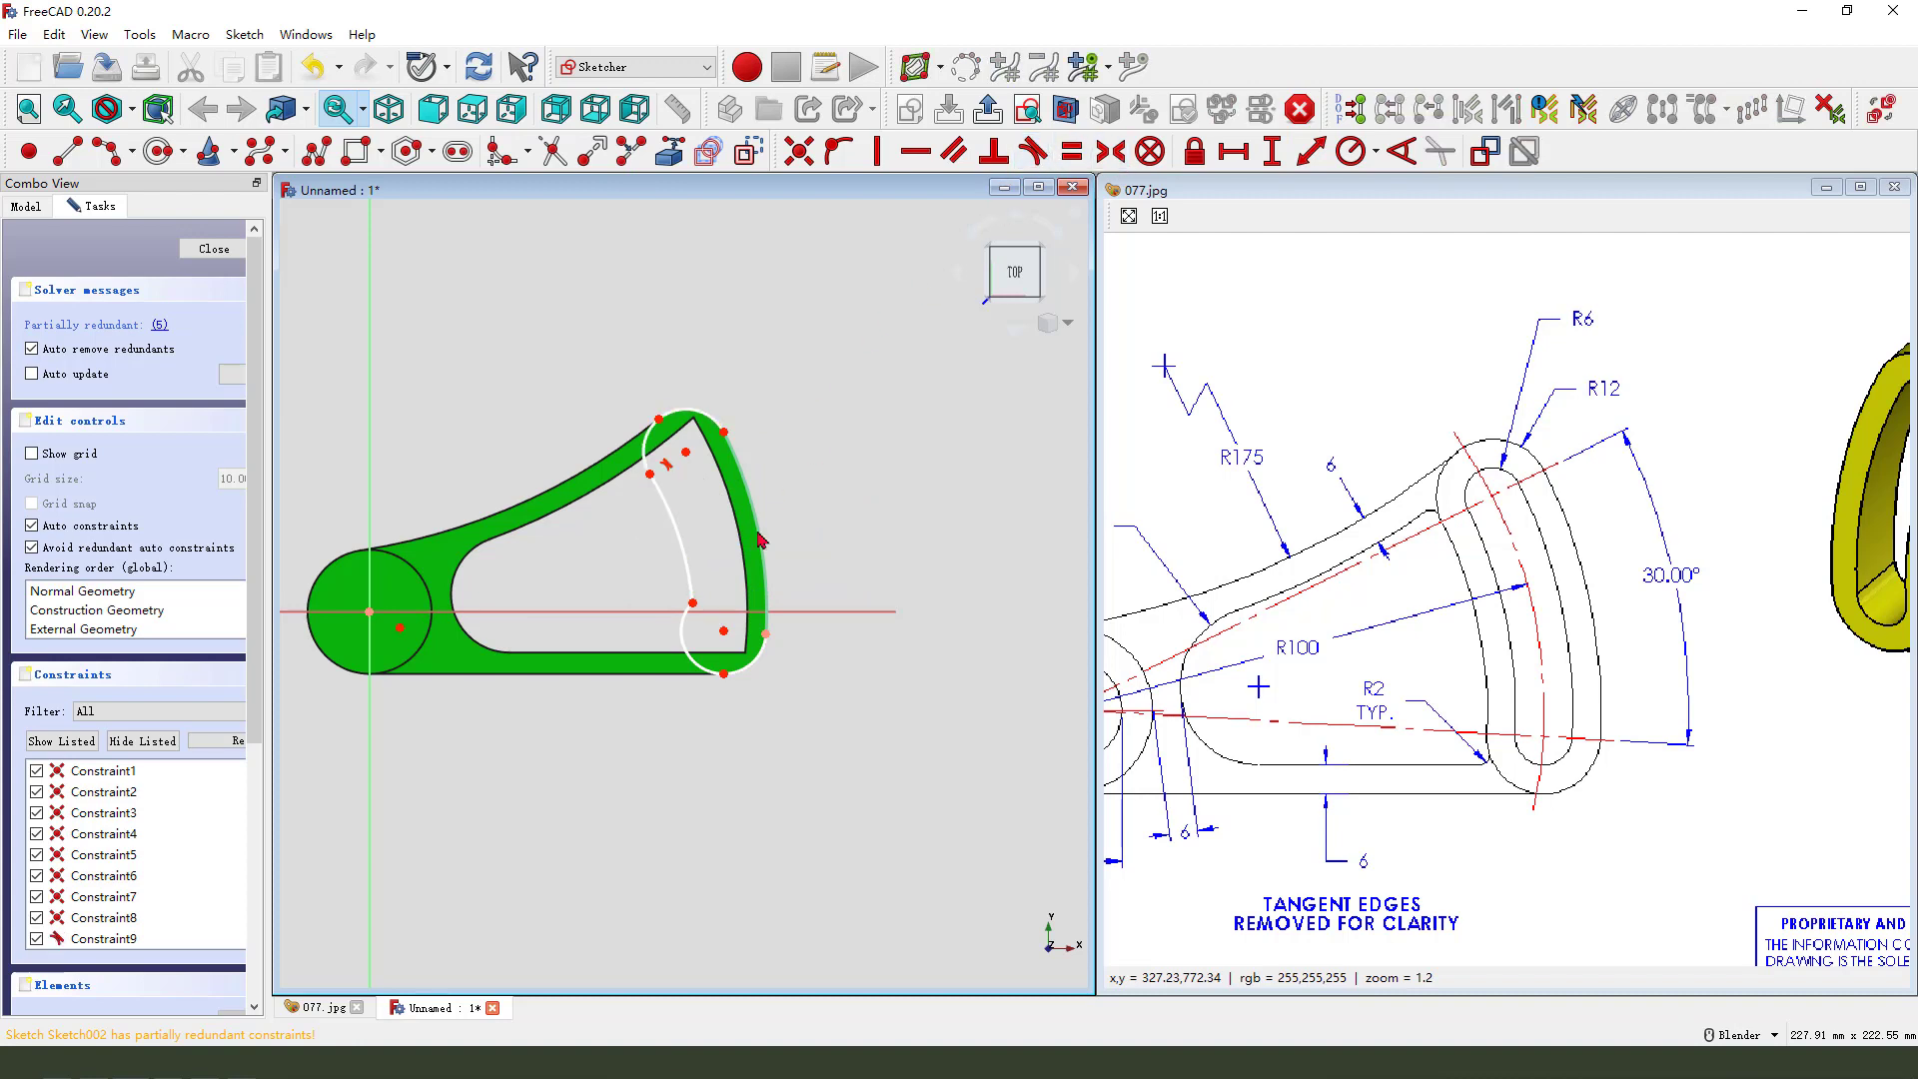
click(691, 587)
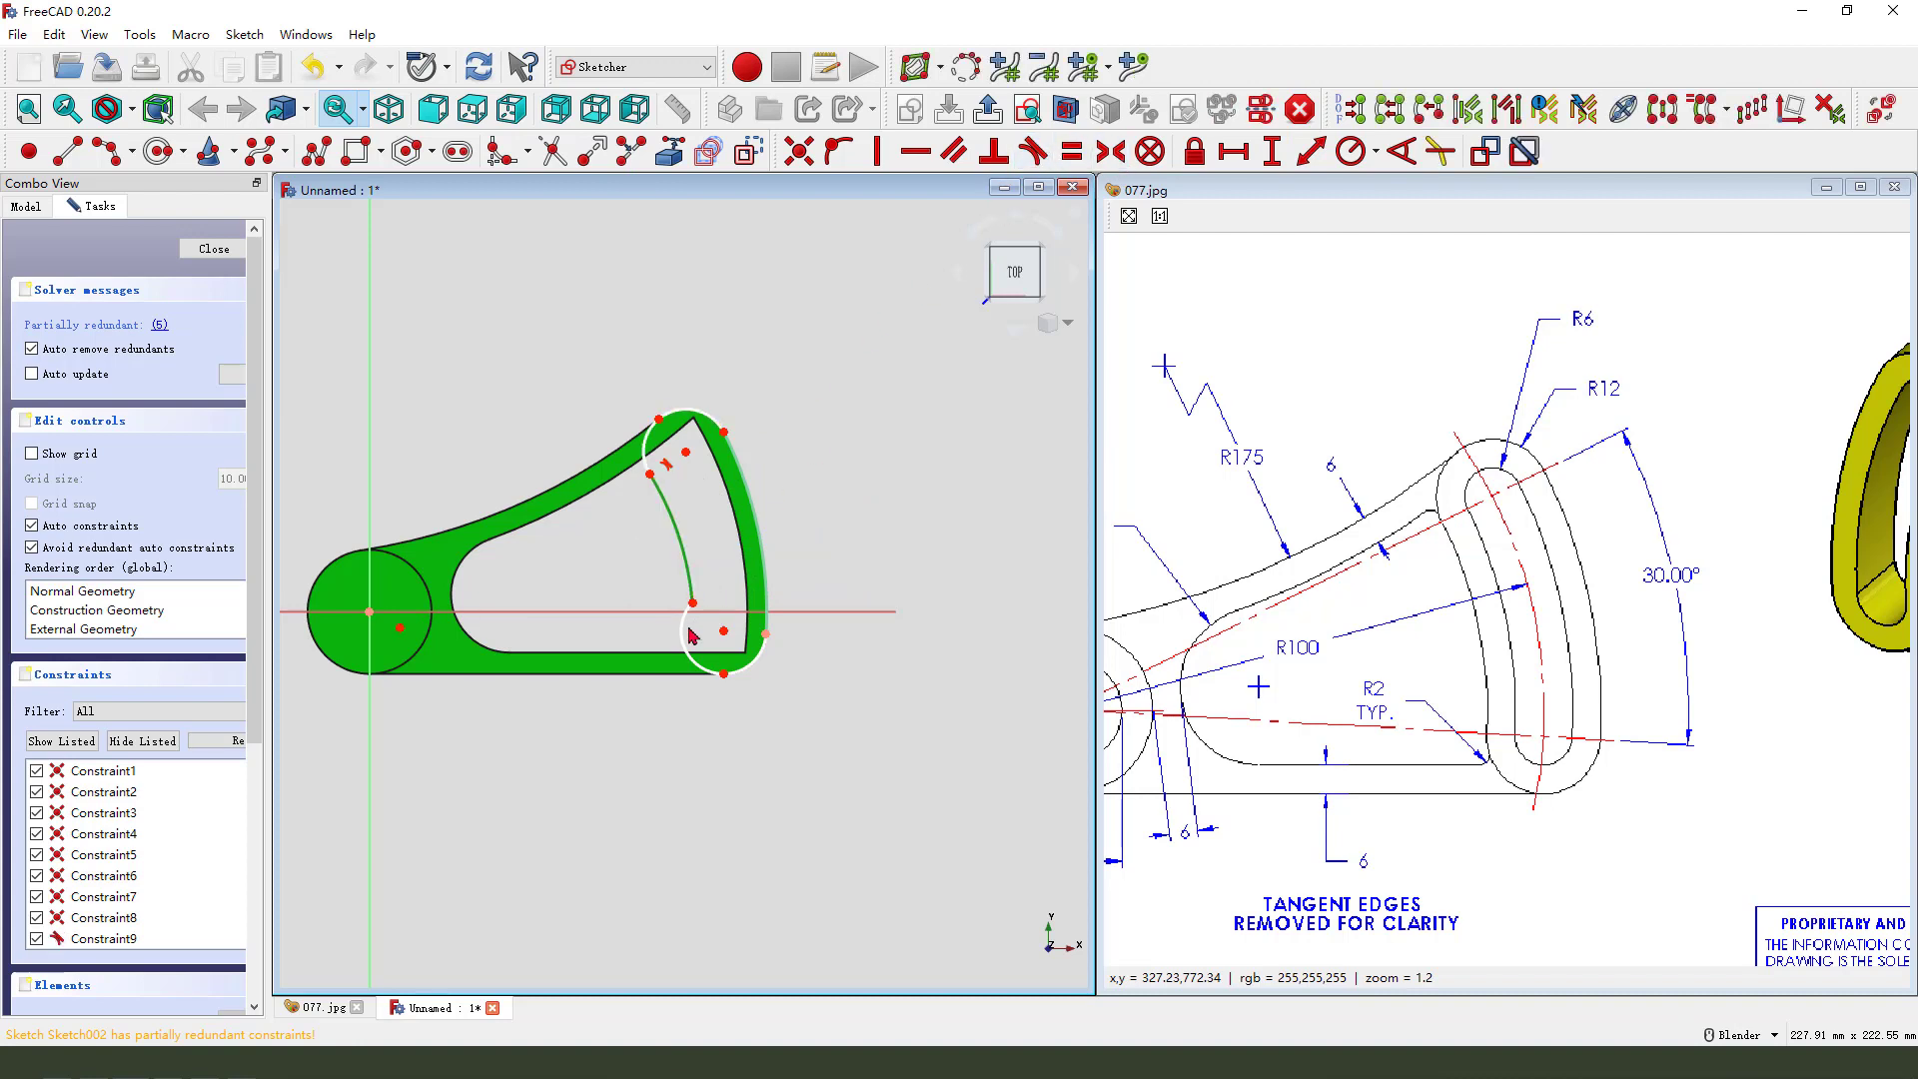
click(1034, 152)
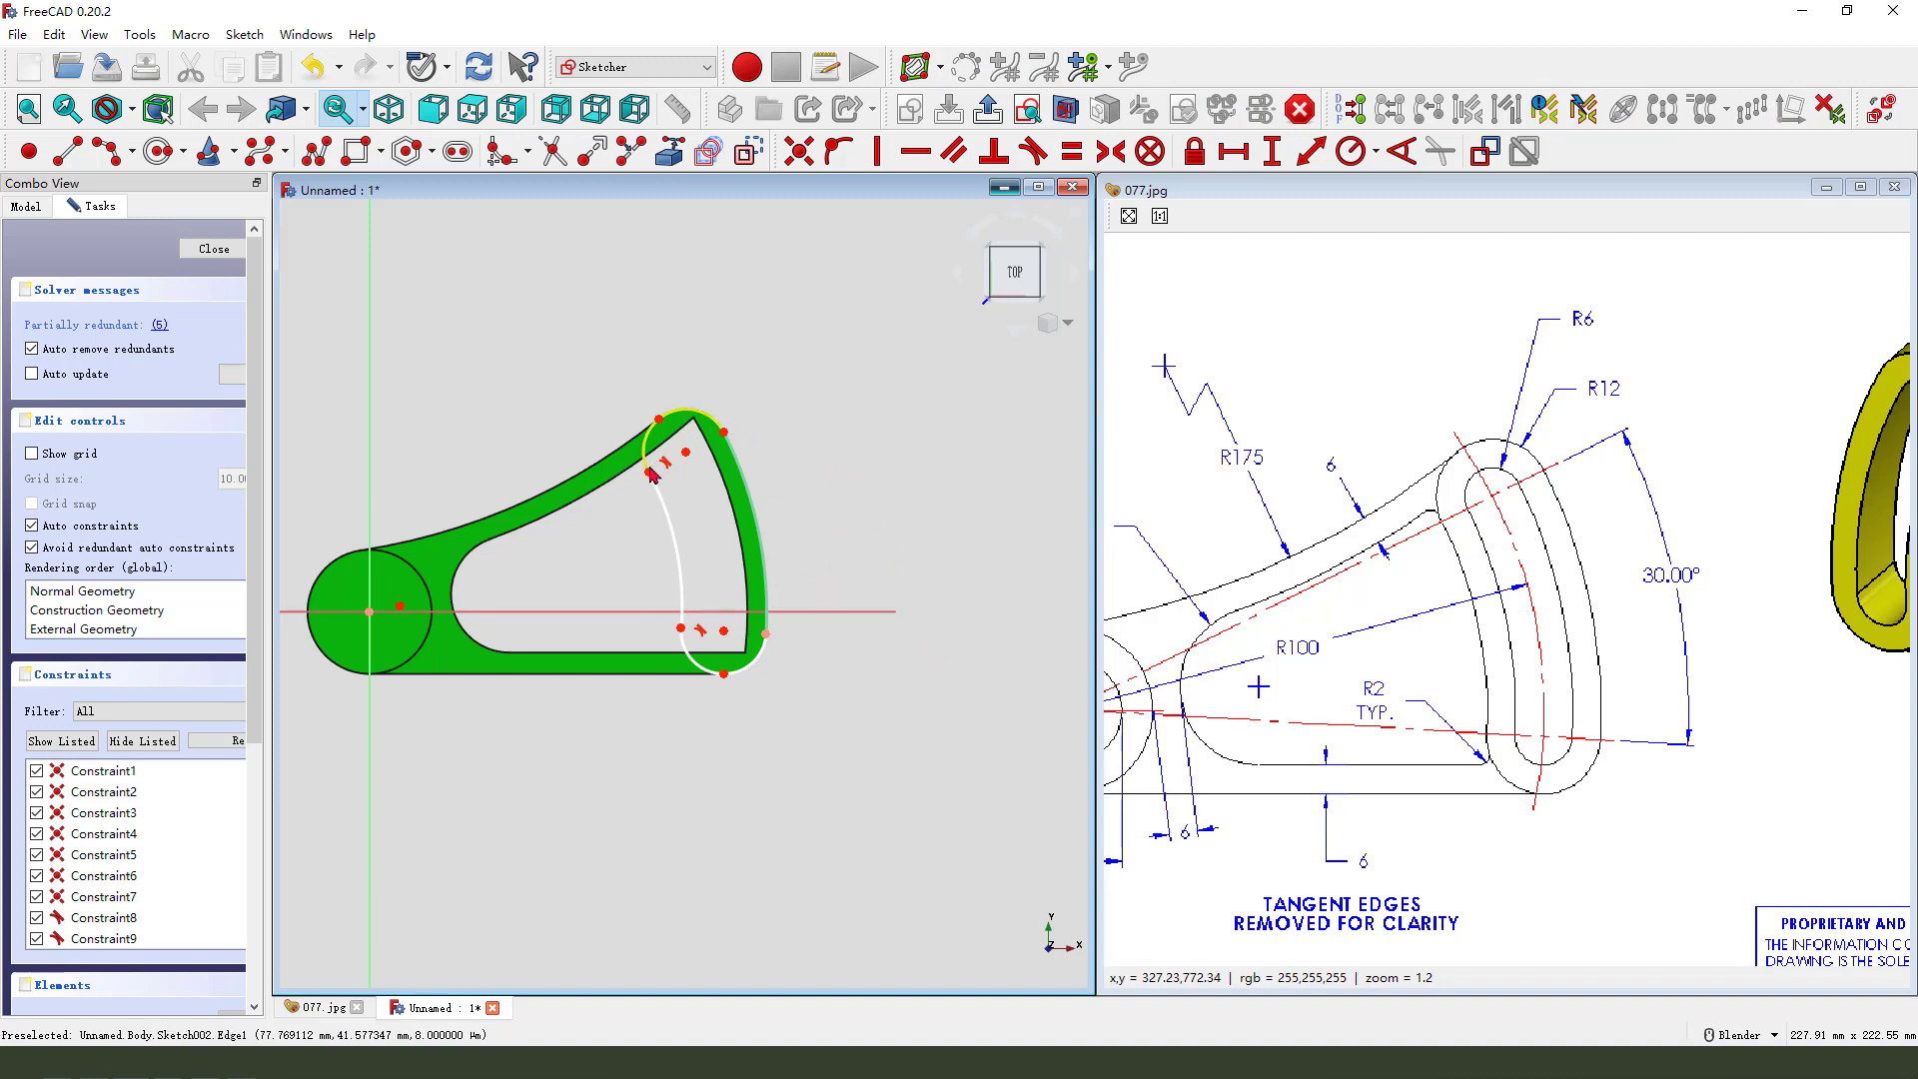
Step: Reshape the inner arc, make its loose endpoint coincident, and close the sketch
drag(663, 516, 667, 506)
click(460, 596)
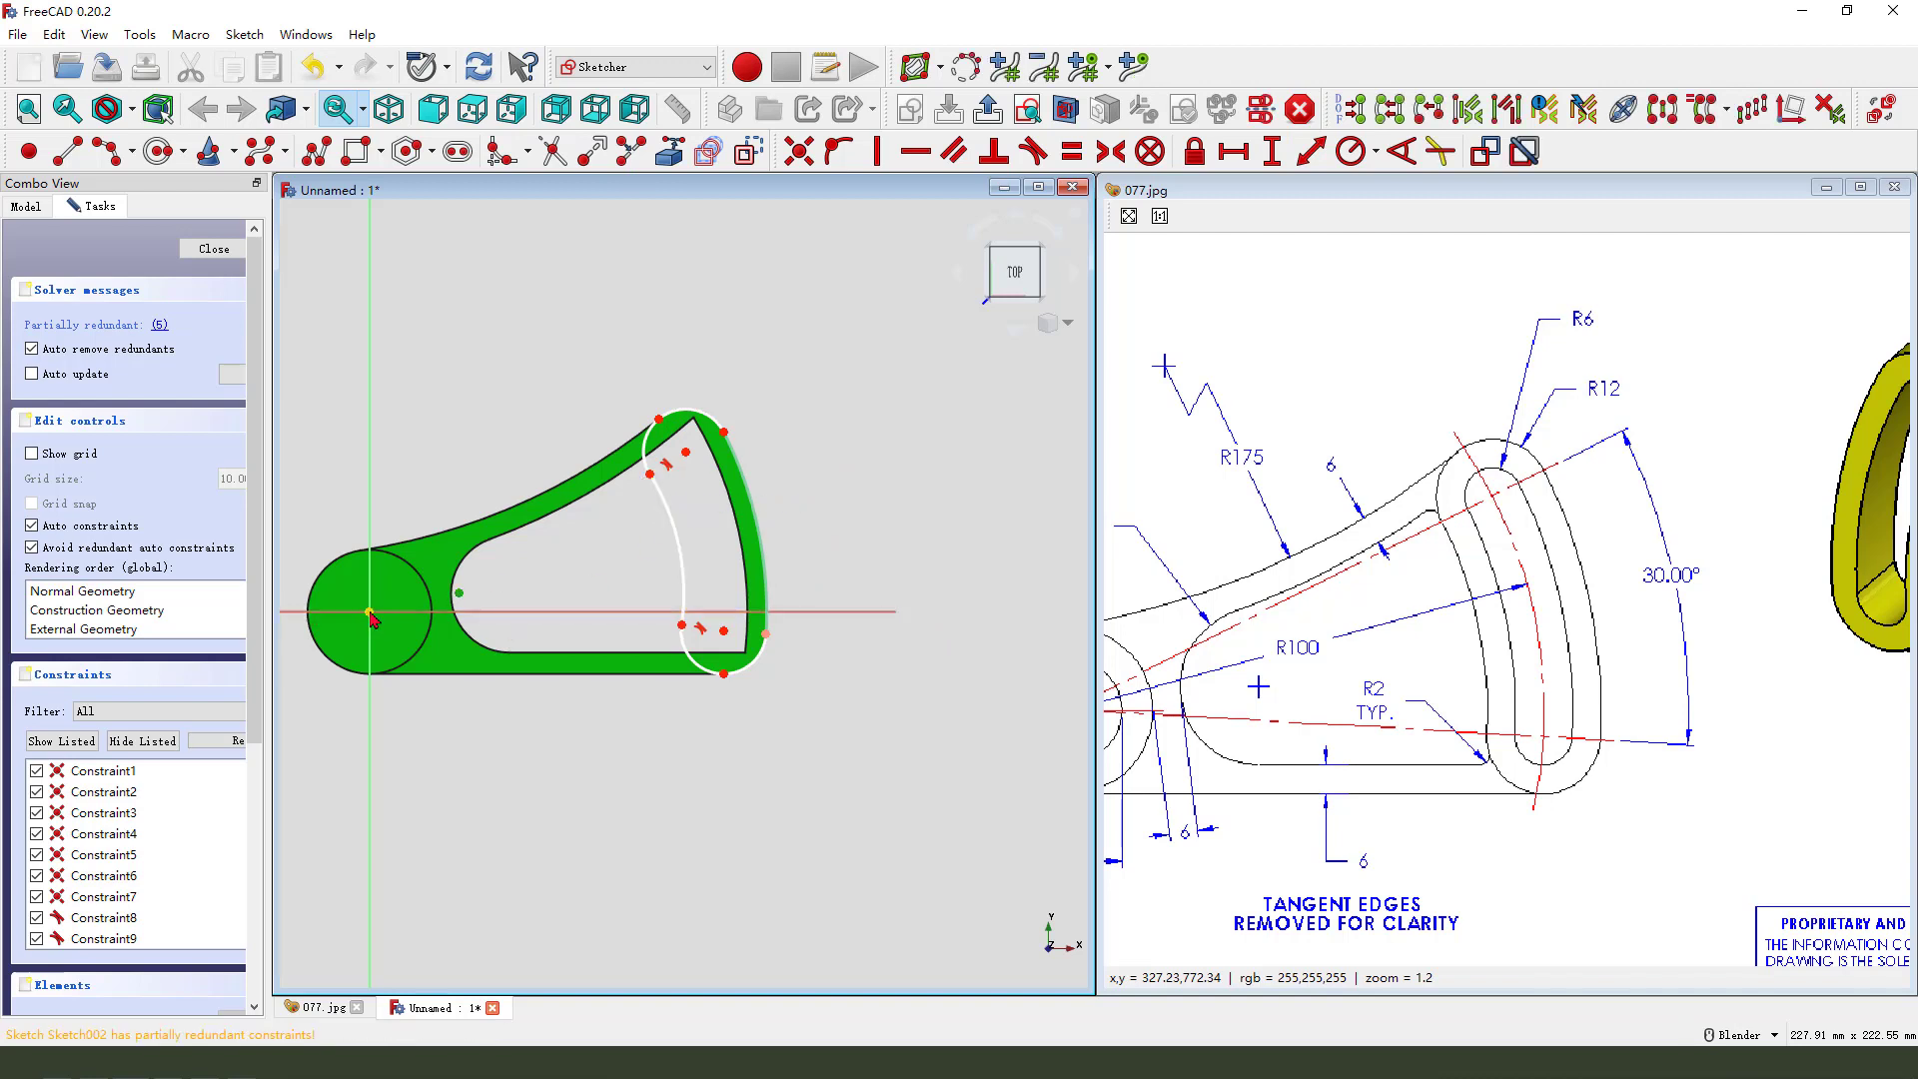
click(798, 151)
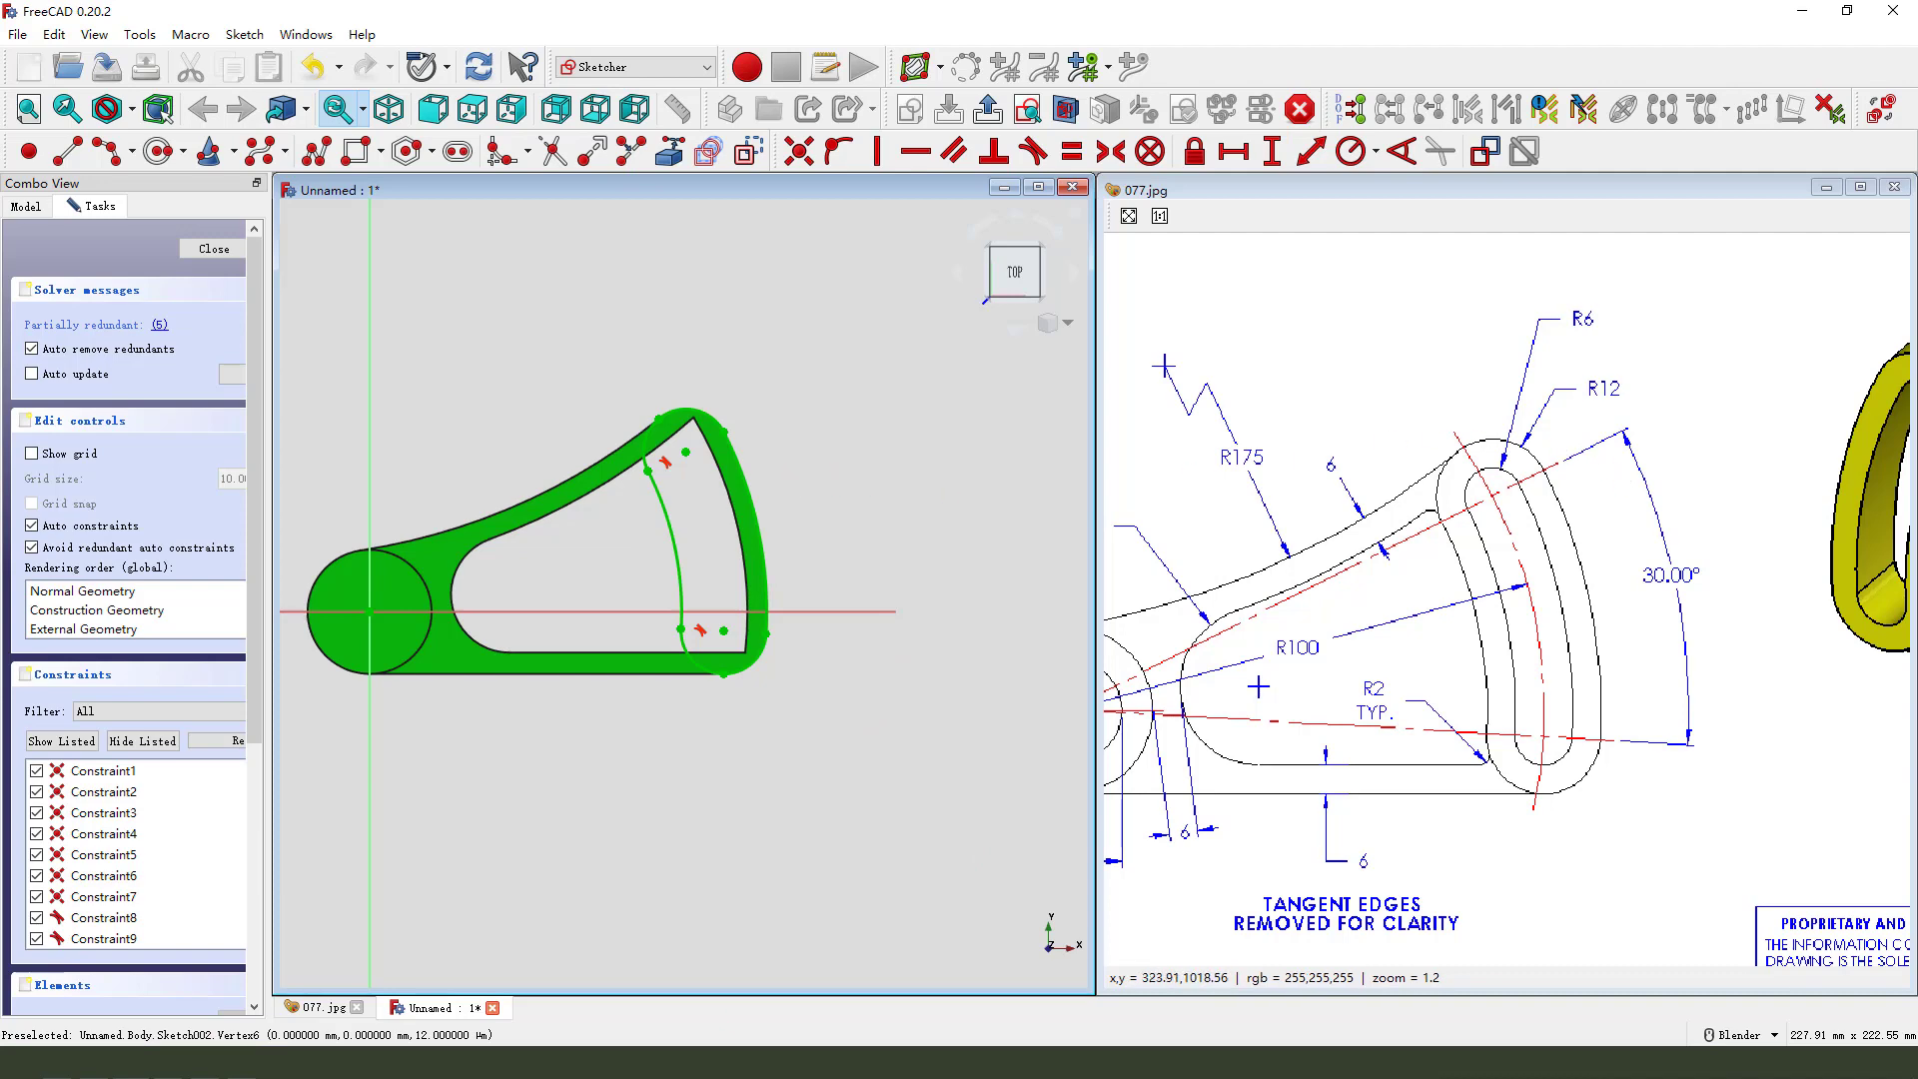
click(988, 117)
Step: Pad the rim sketch reversed, using Two dimensions
mouse_move(708, 627)
middle_down()
mouse_move(634, 659)
mouse_move(791, 603)
mouse_move(791, 572)
middle_up()
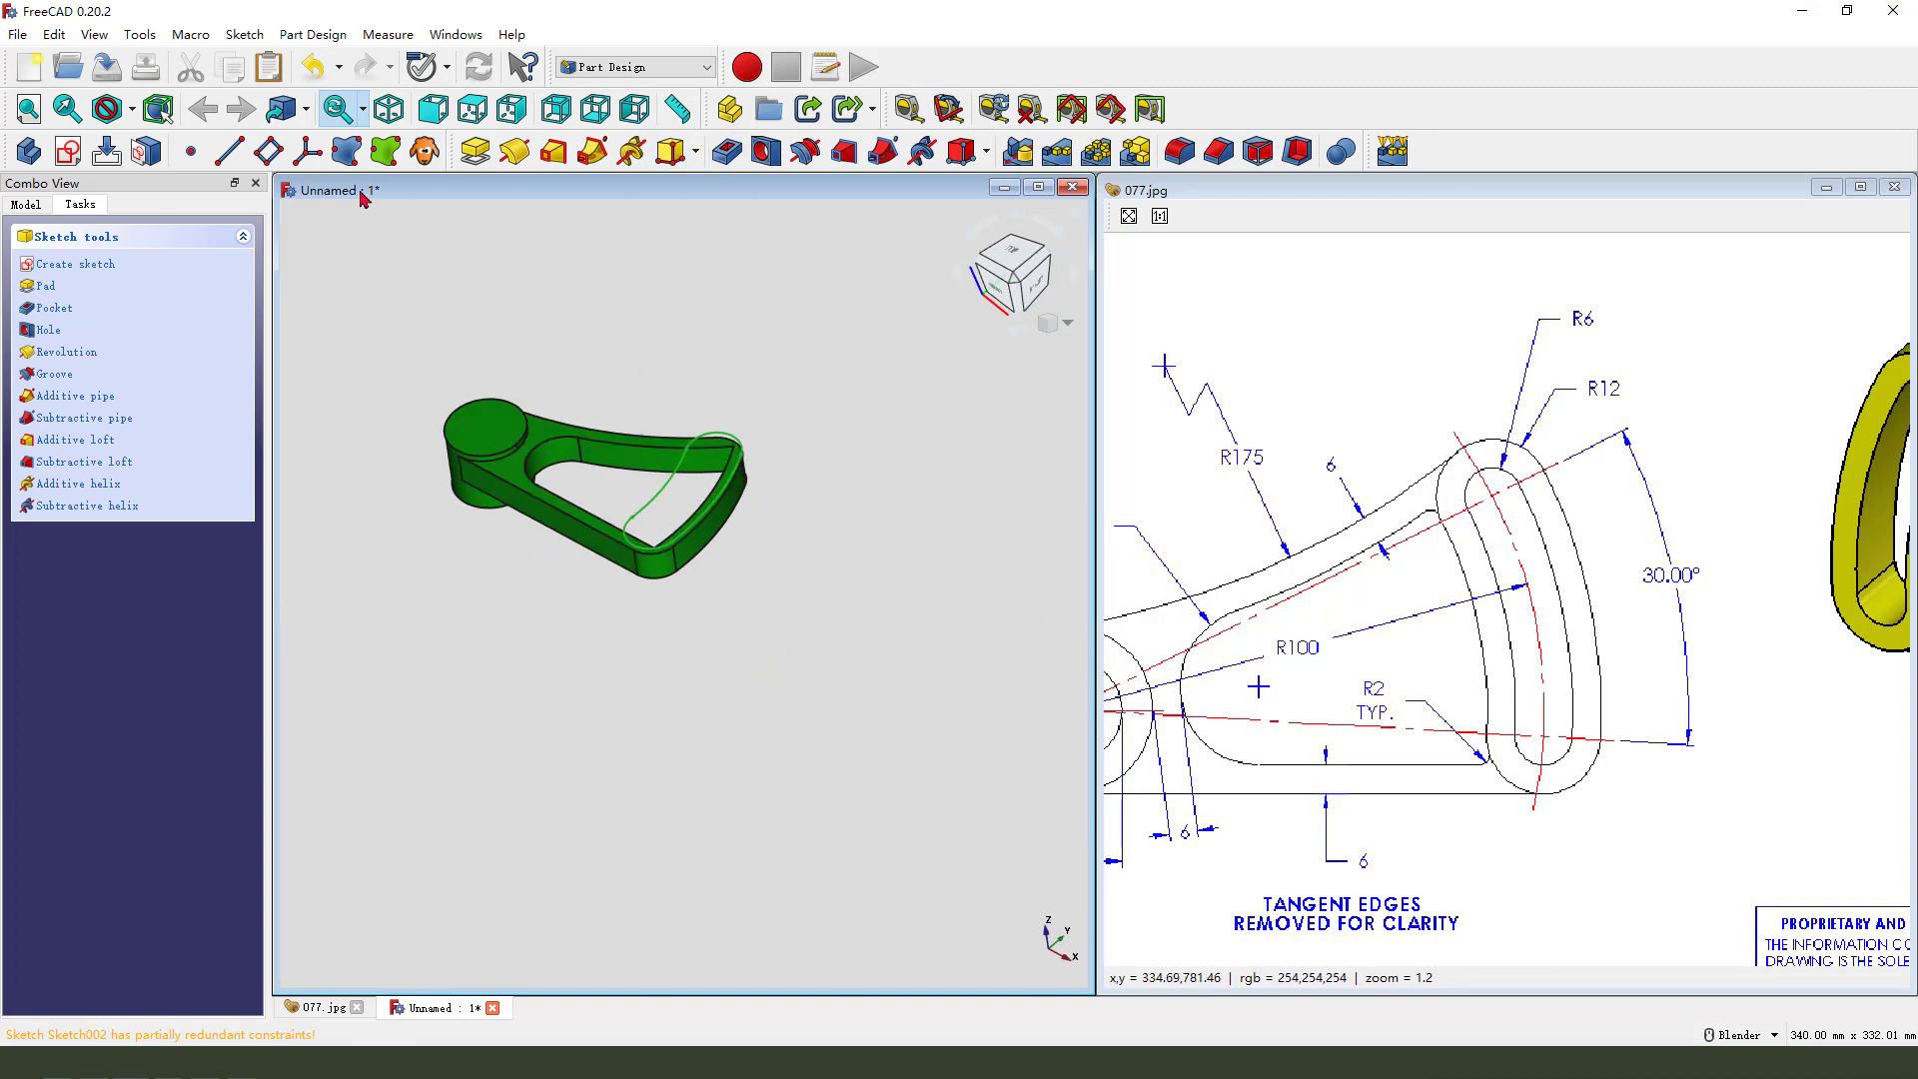
click(475, 152)
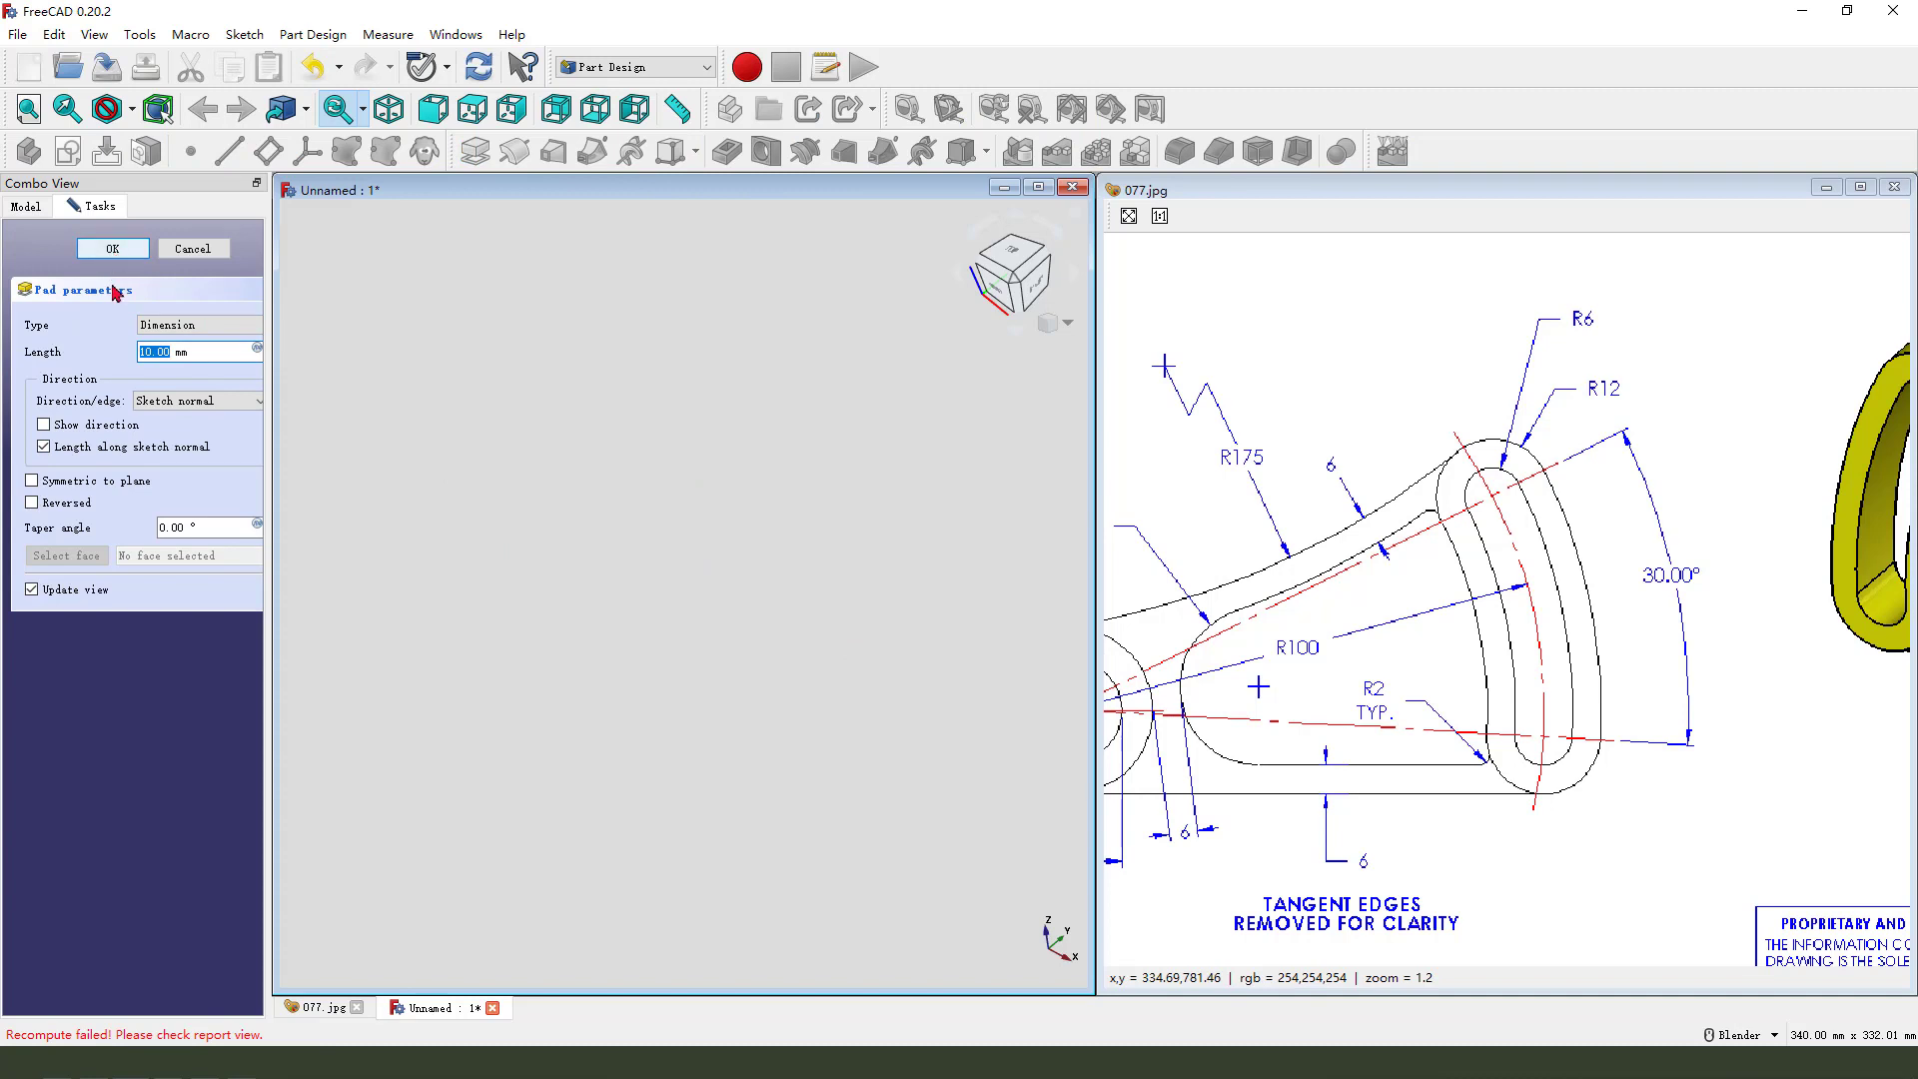
click(32, 503)
middle_drag(775, 513, 795, 553)
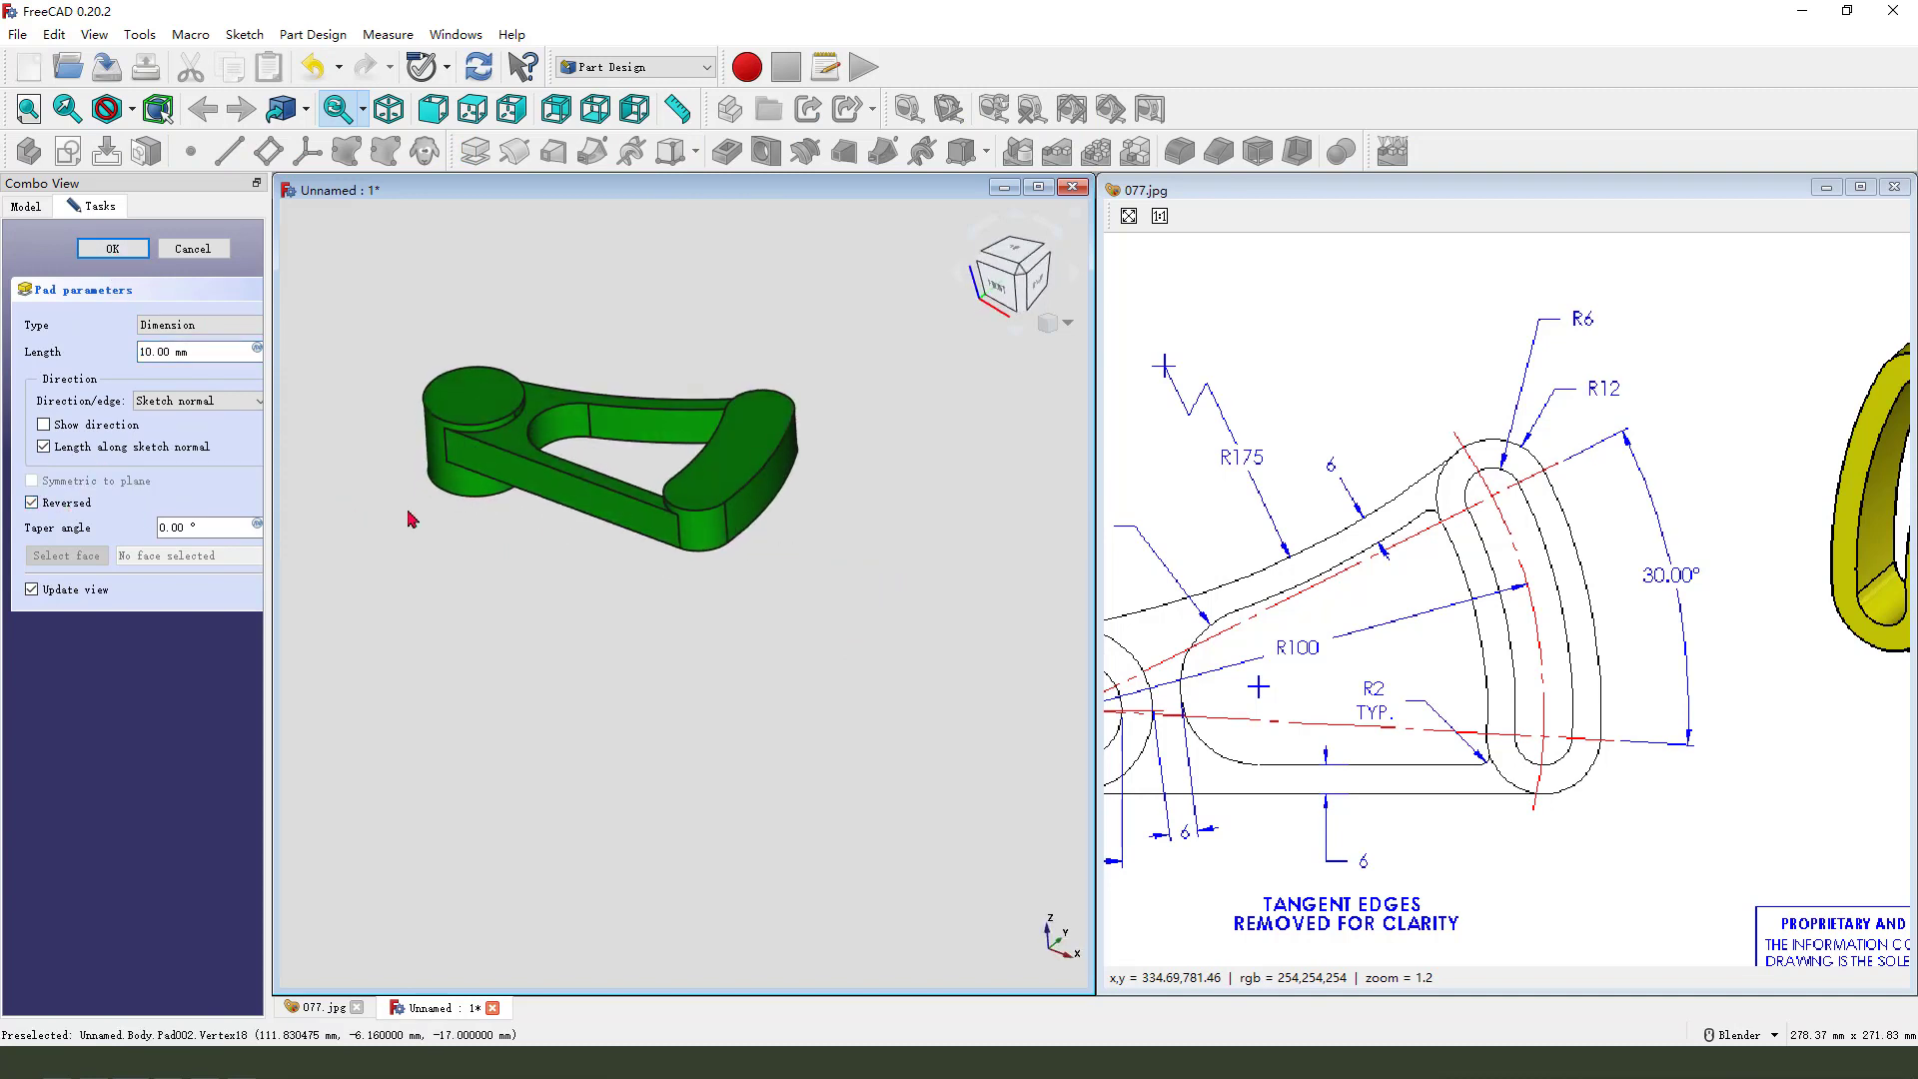
click(199, 328)
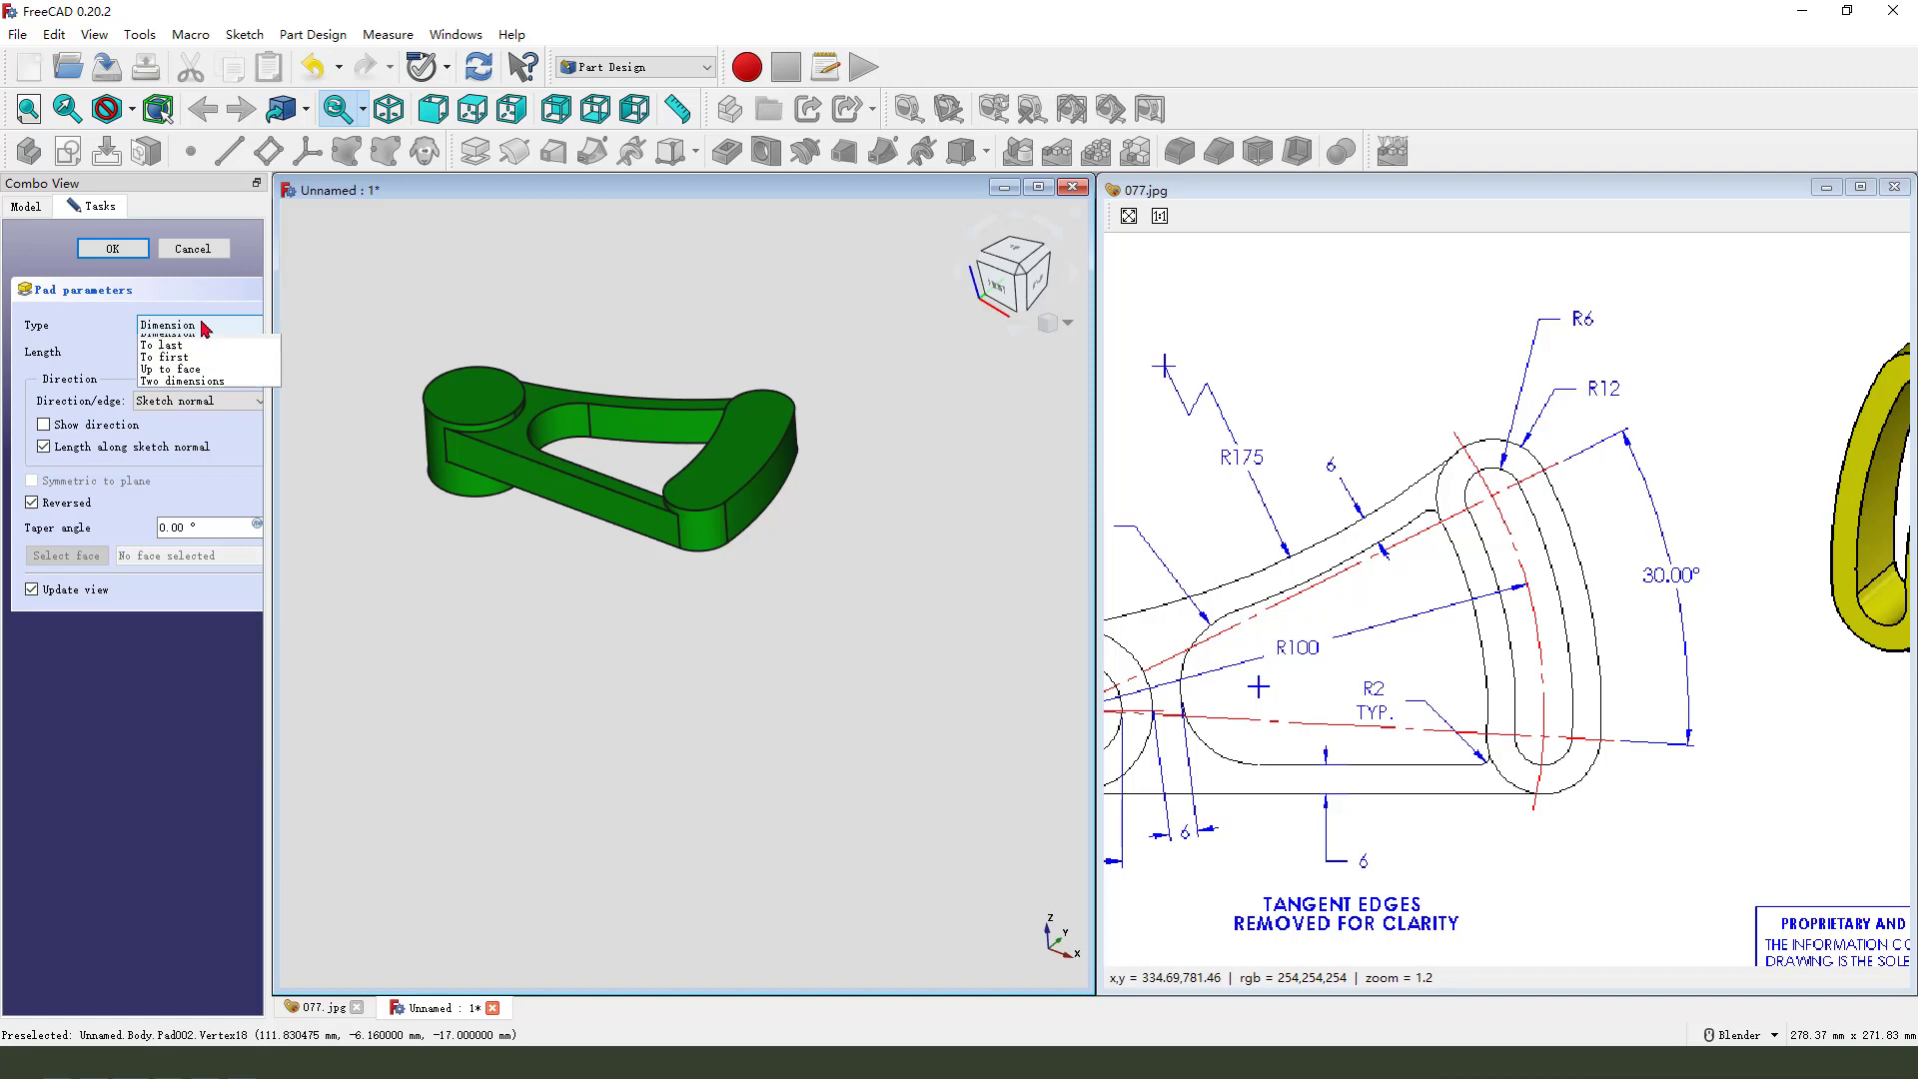
click(213, 391)
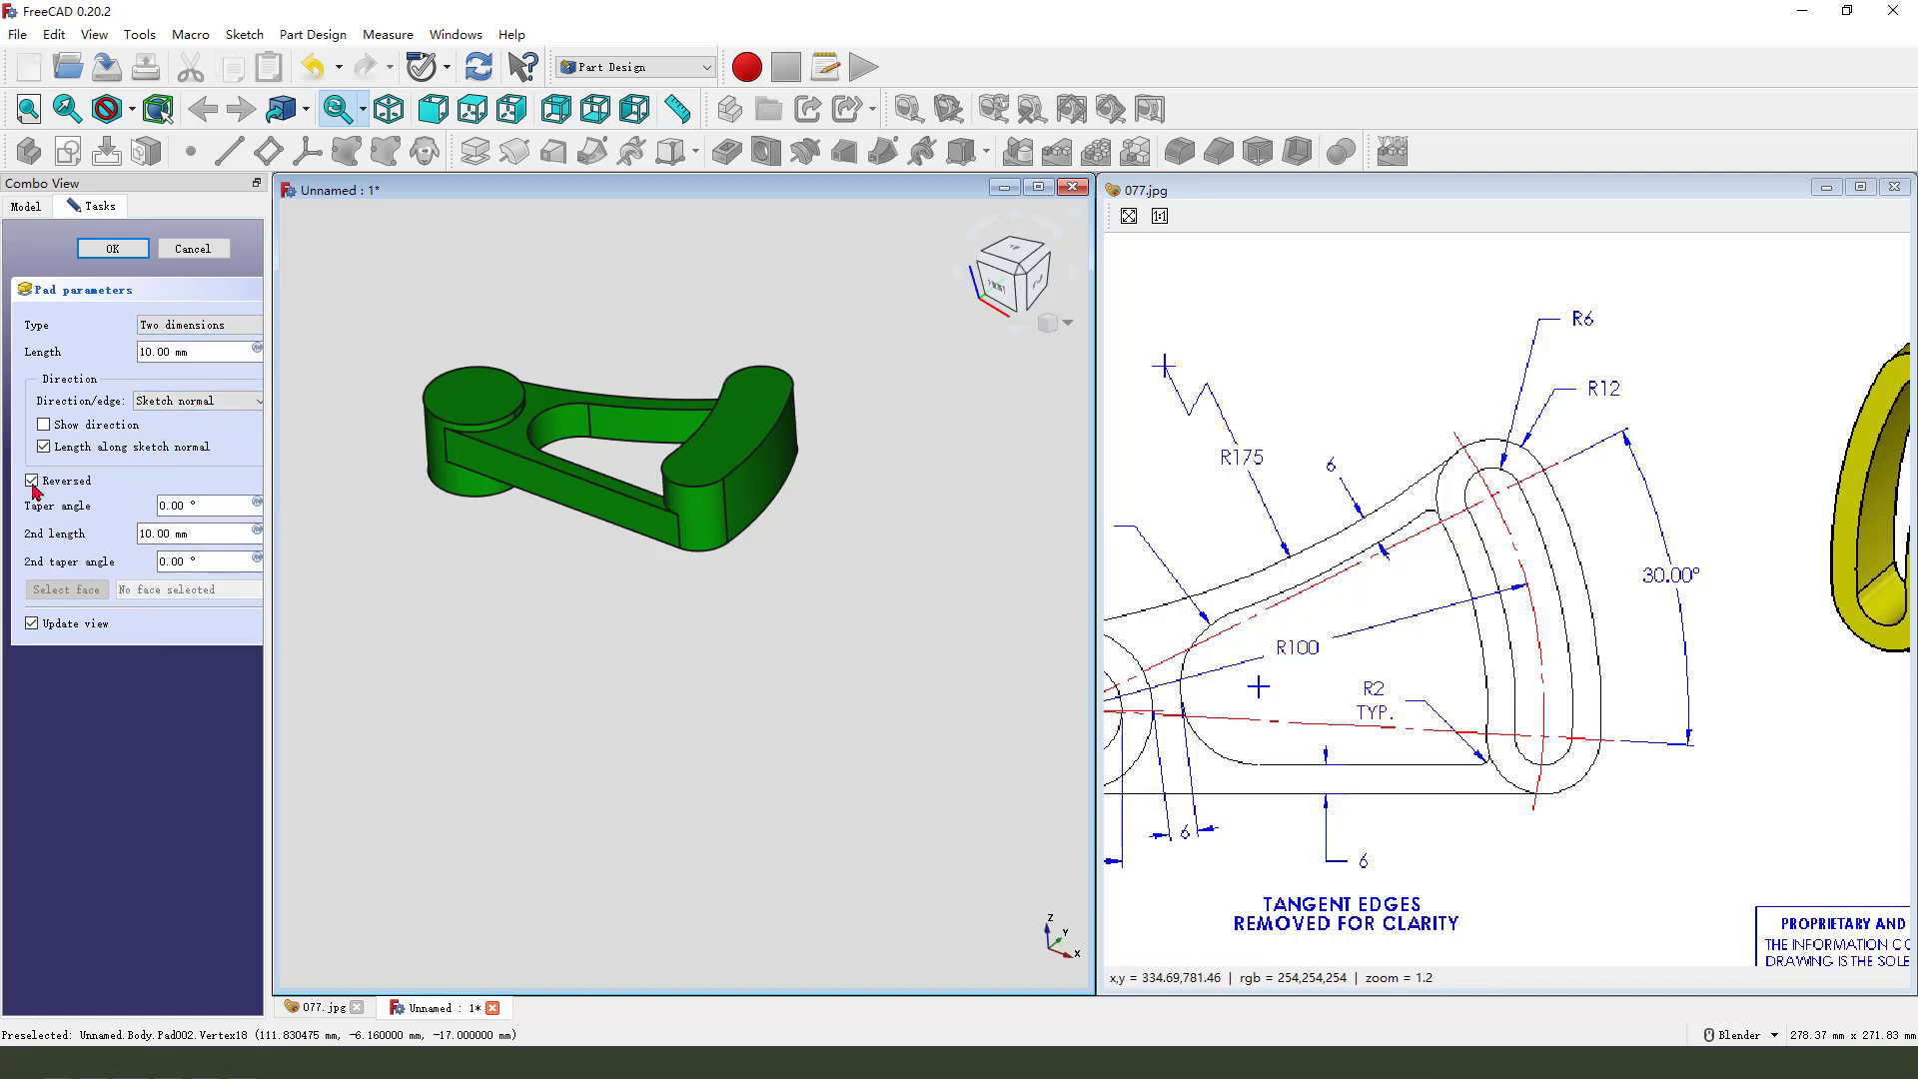
Step: Set the rim pad to 18 mm and -2 mm per the side view, then confirm
click(164, 351)
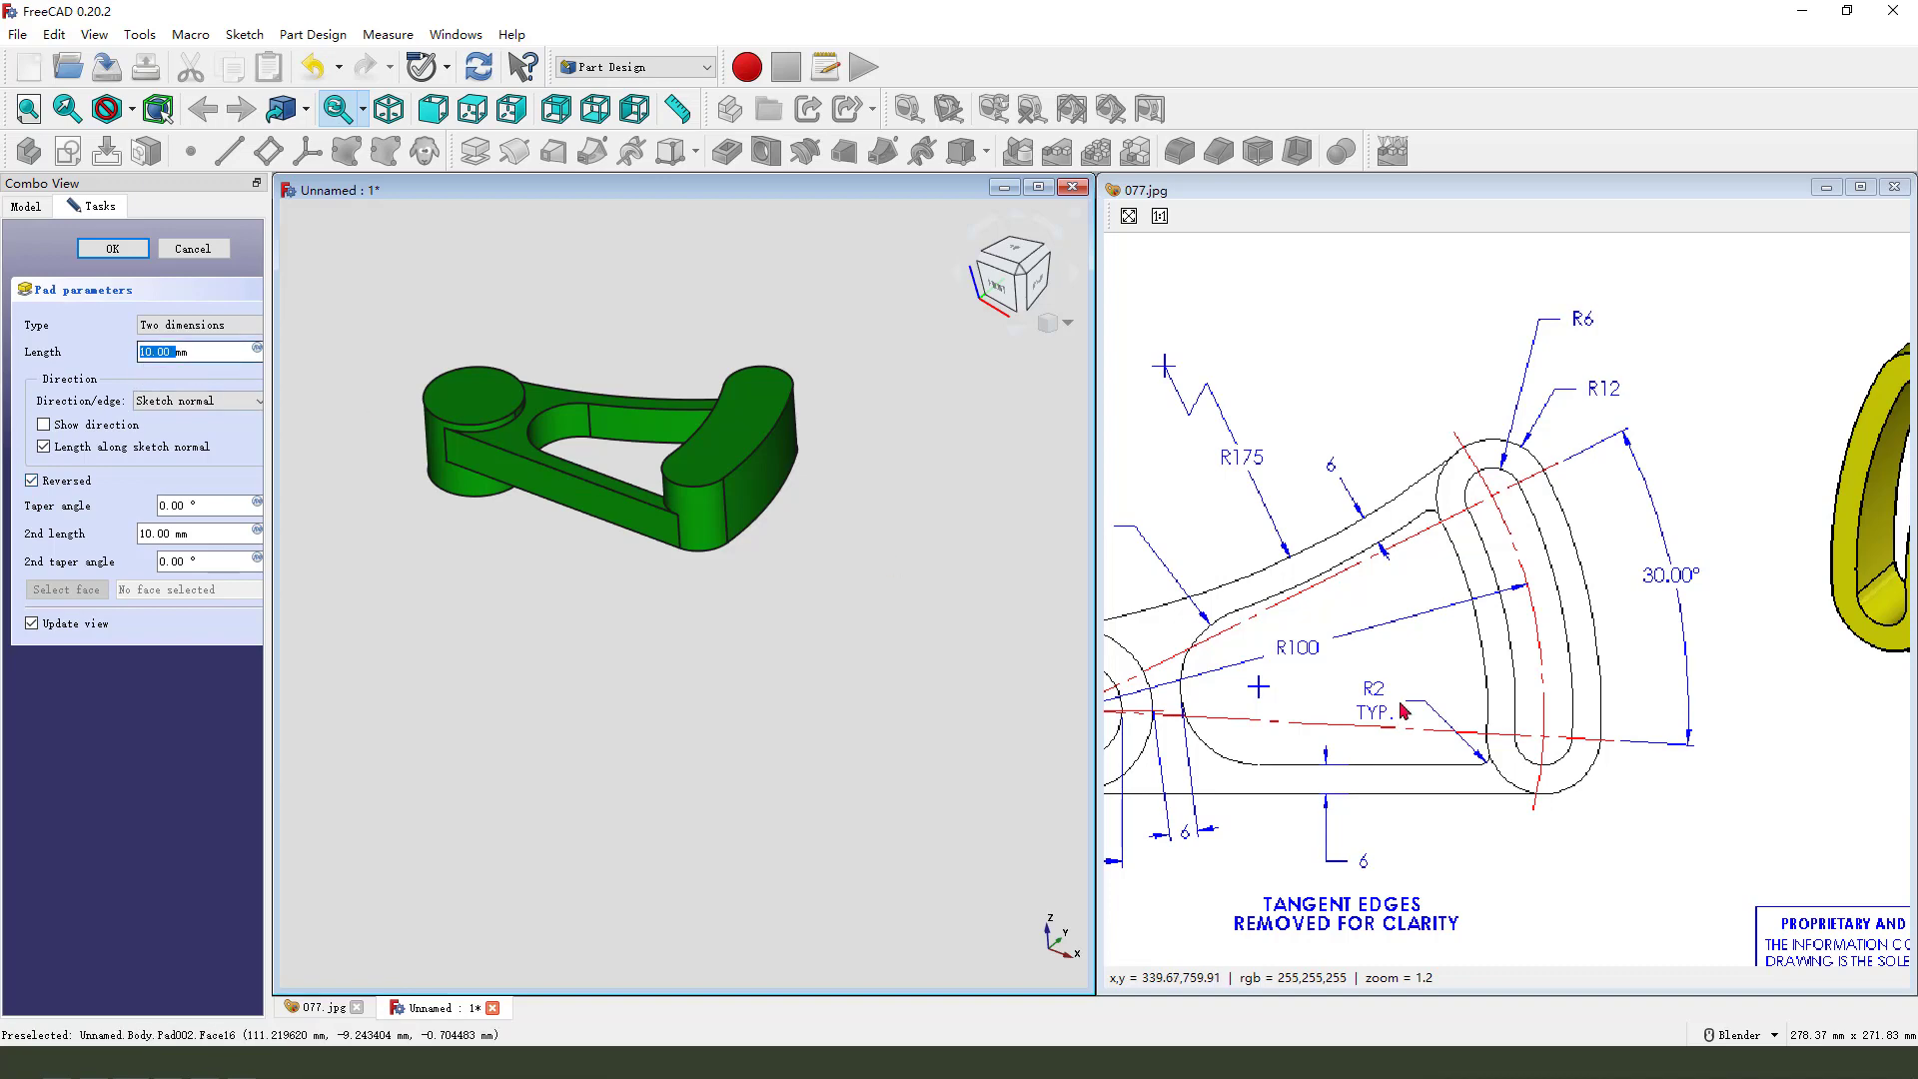
scroll(1493, 661, down, 3)
middle_drag(1460, 446, 1432, 551)
scroll(1472, 479, up, 2)
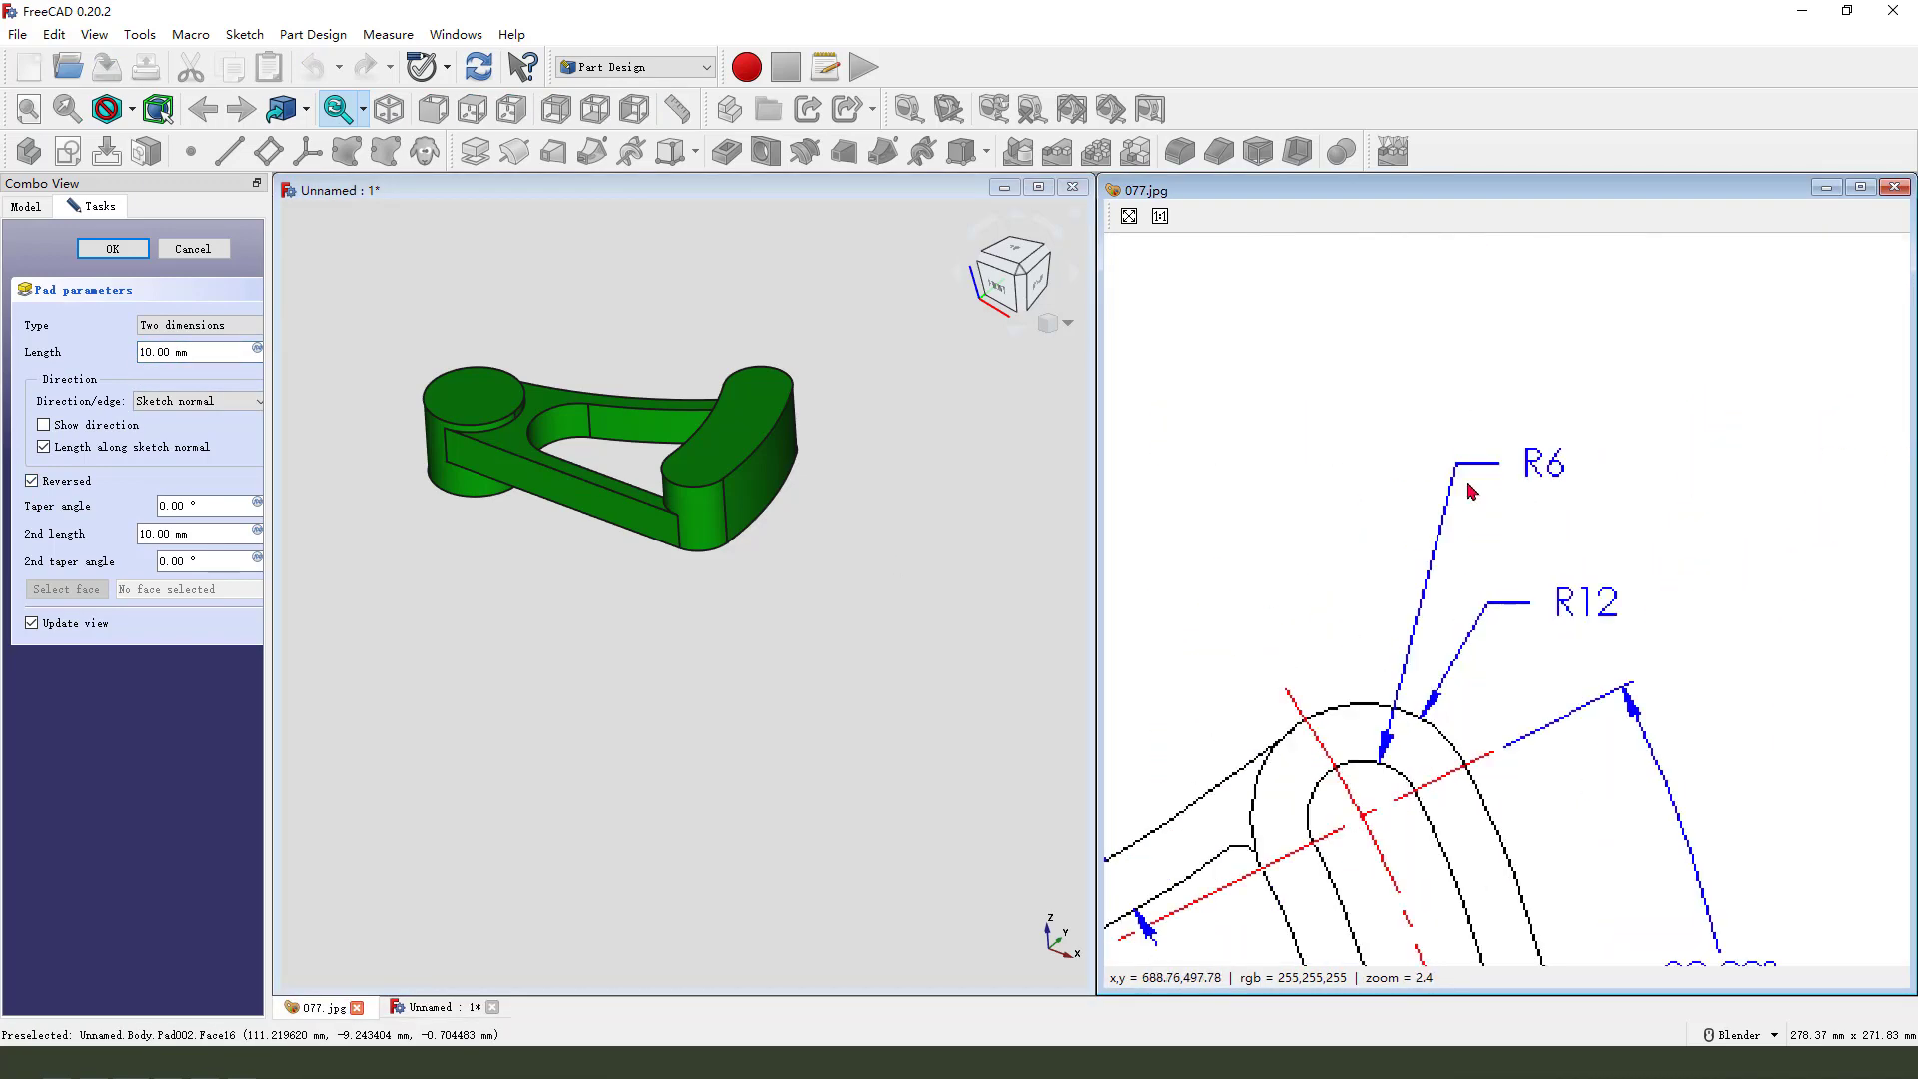
scroll(1476, 460, down, 2)
scroll(1489, 320, up, 3)
scroll(1460, 377, down, 4)
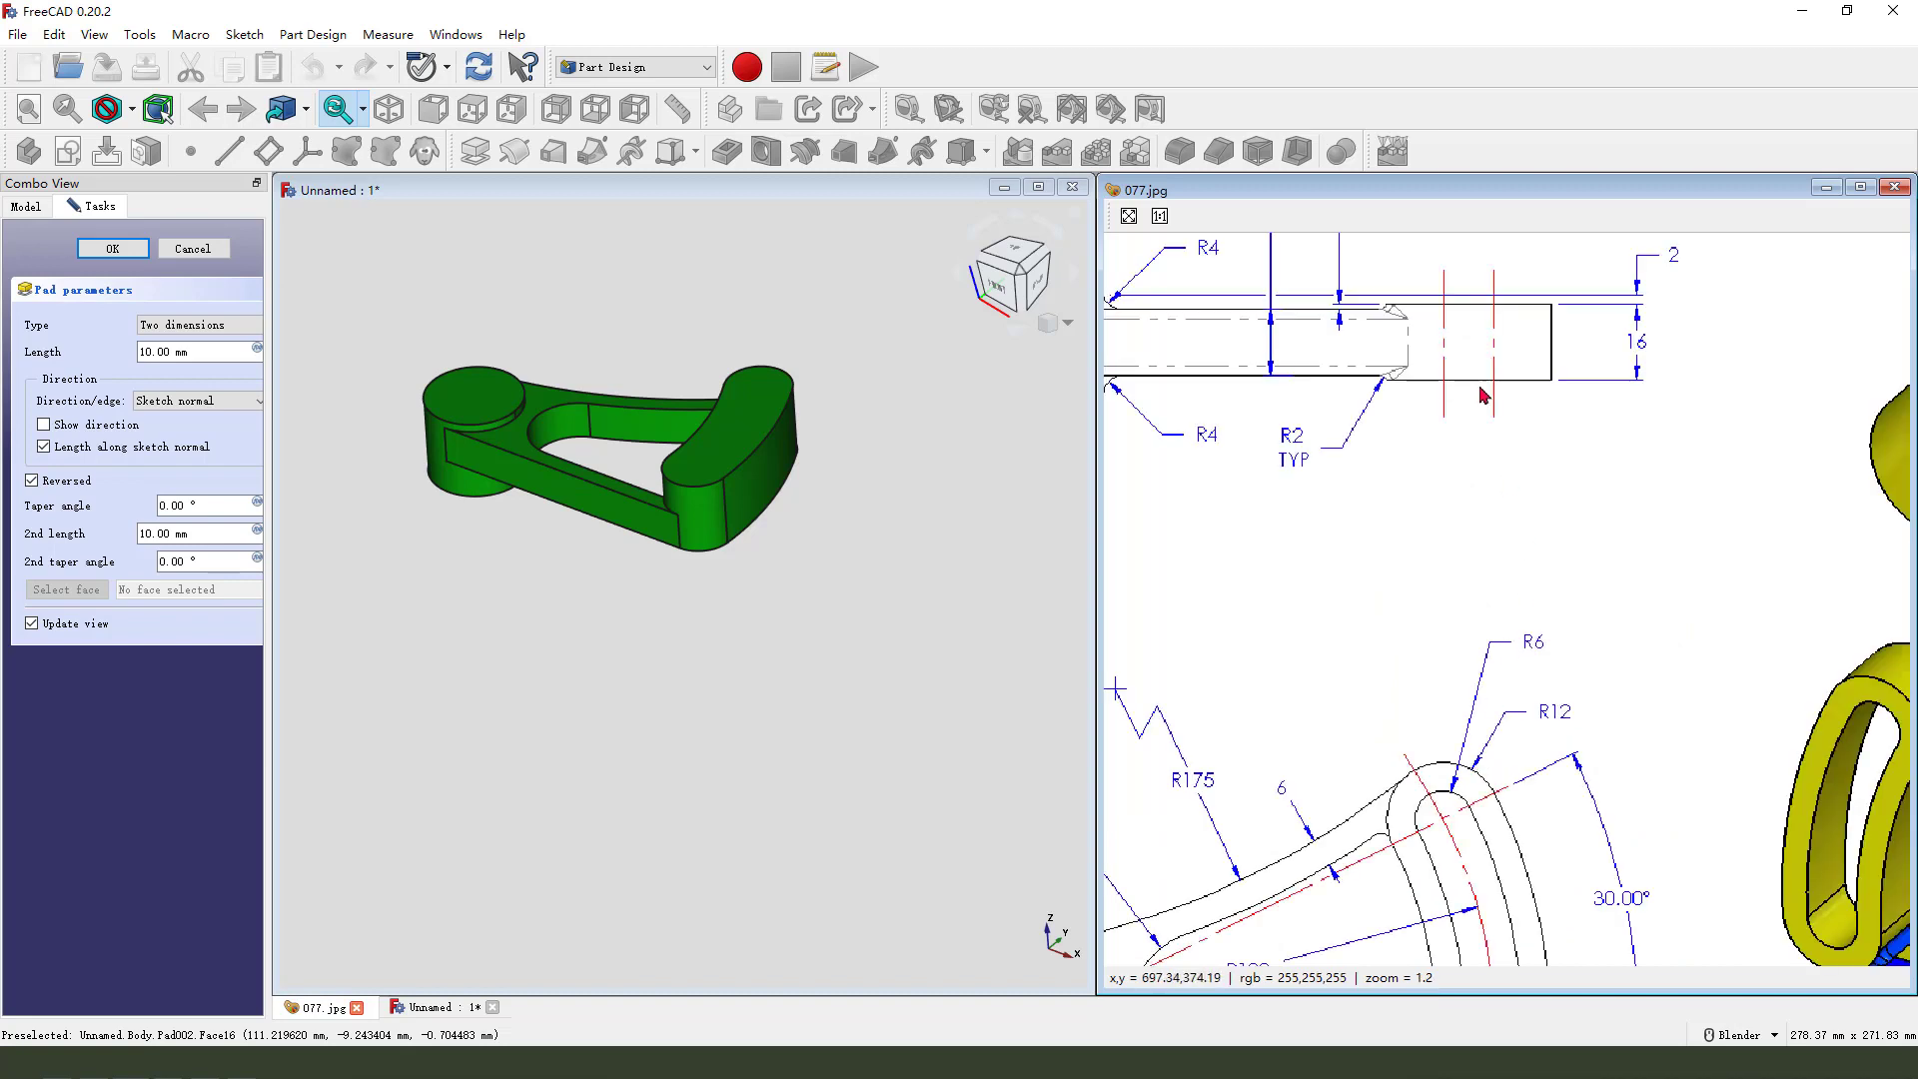
scroll(1563, 612, up, 2)
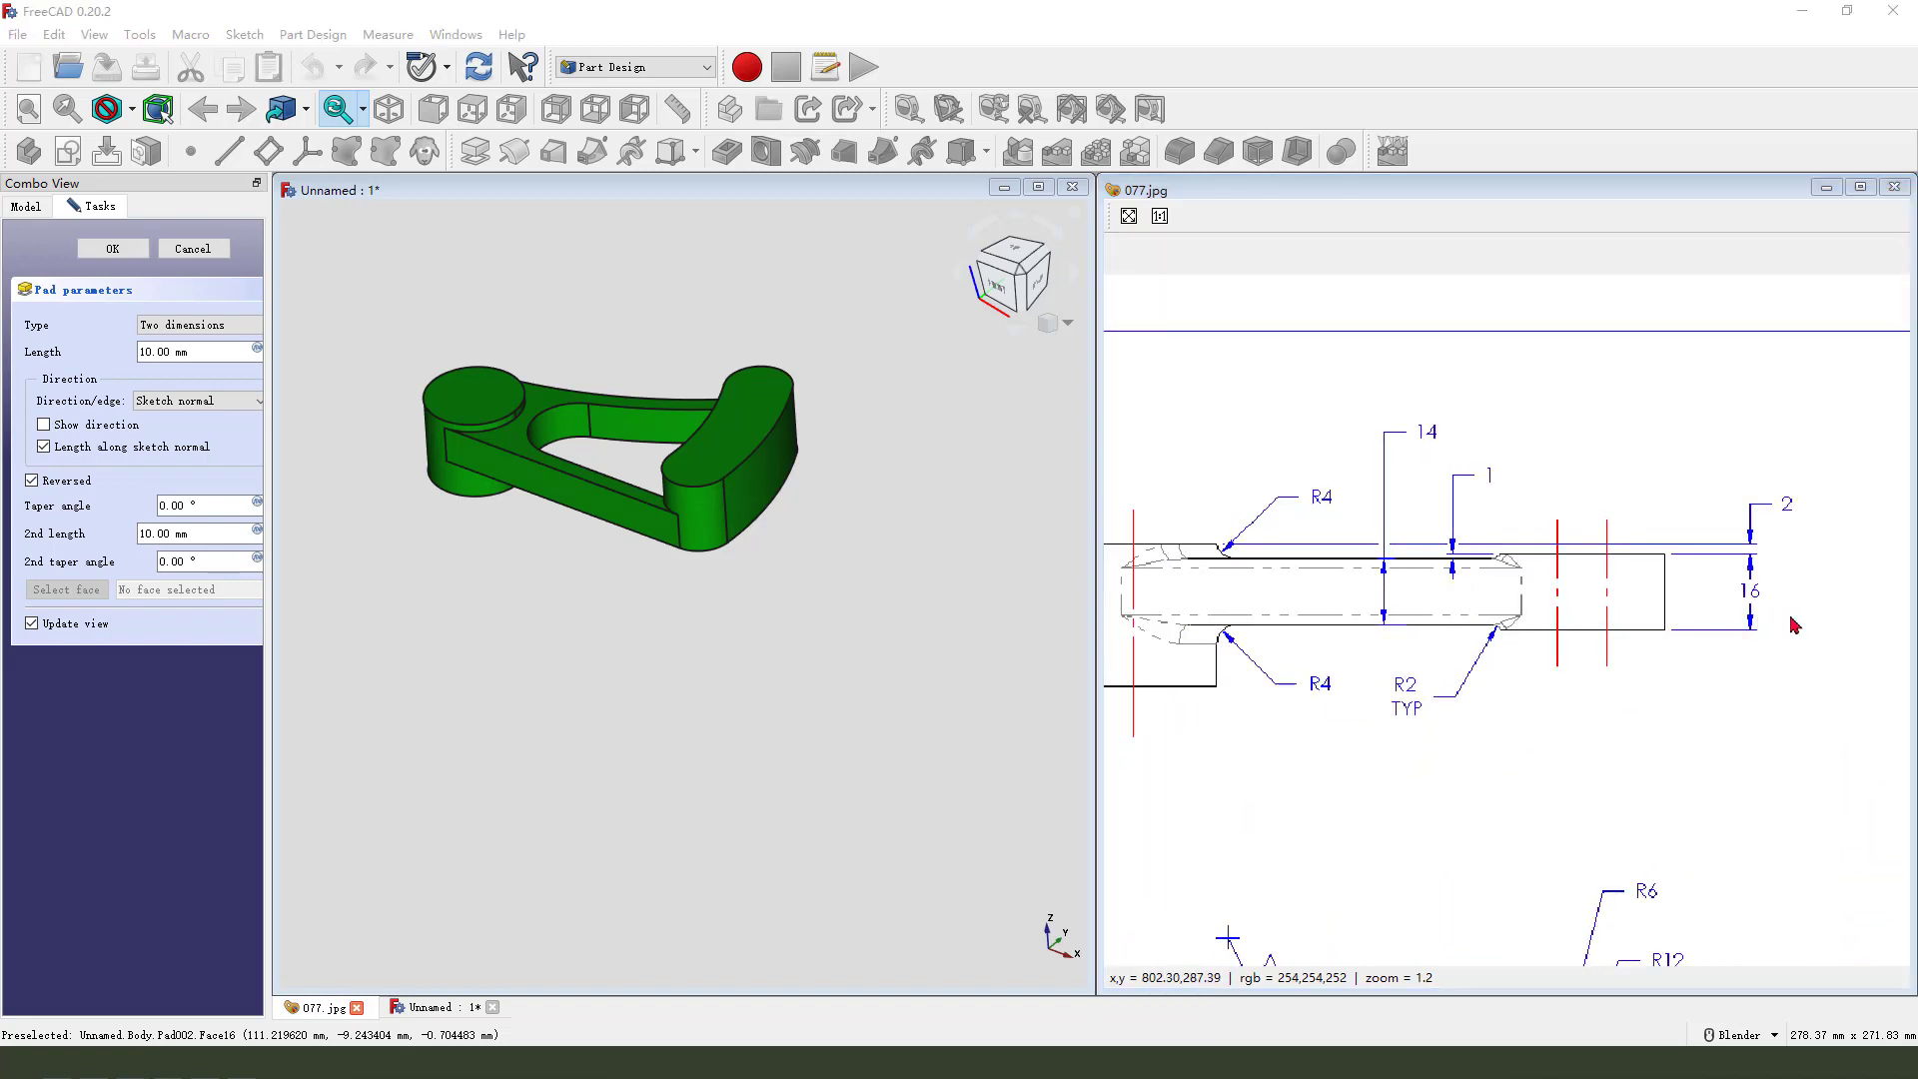
mouse_move(1811, 628)
mouse_down()
mouse_move(1703, 574)
mouse_move(1753, 624)
mouse_up()
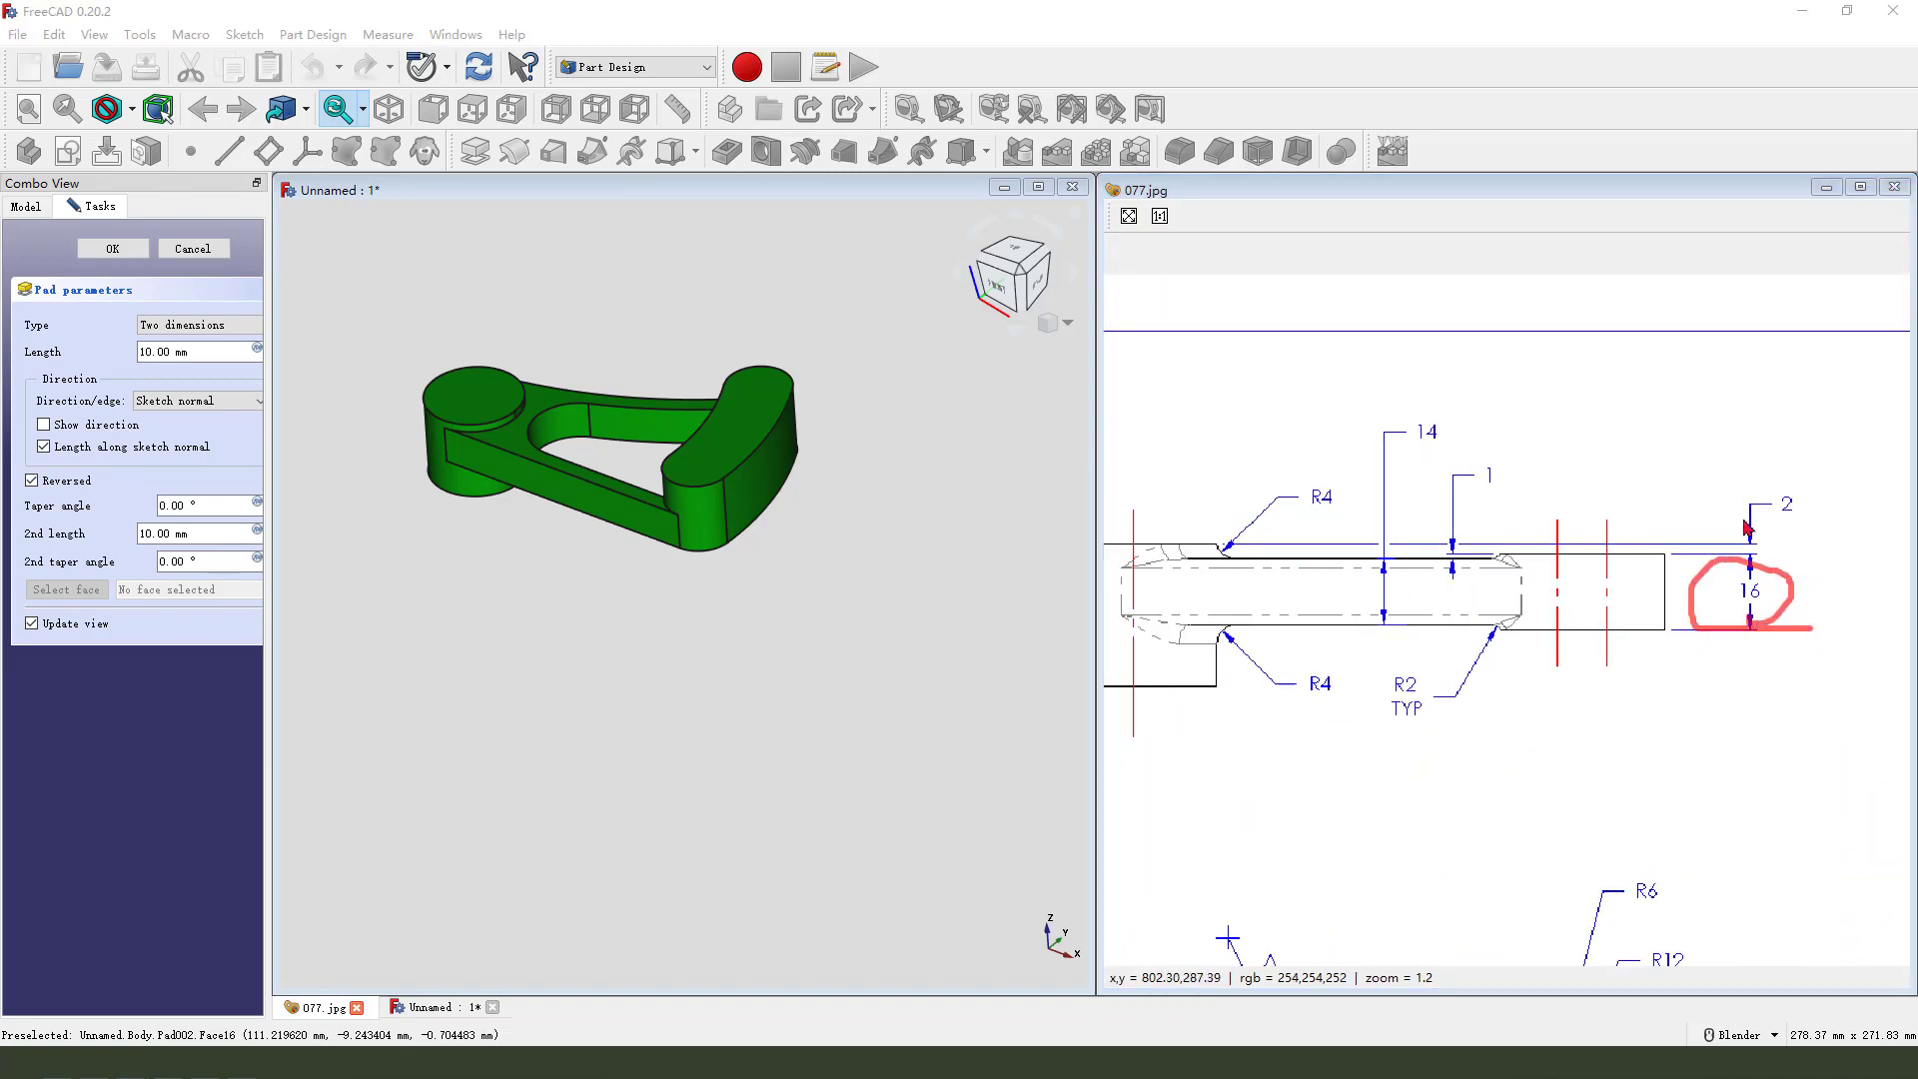
key(Escape)
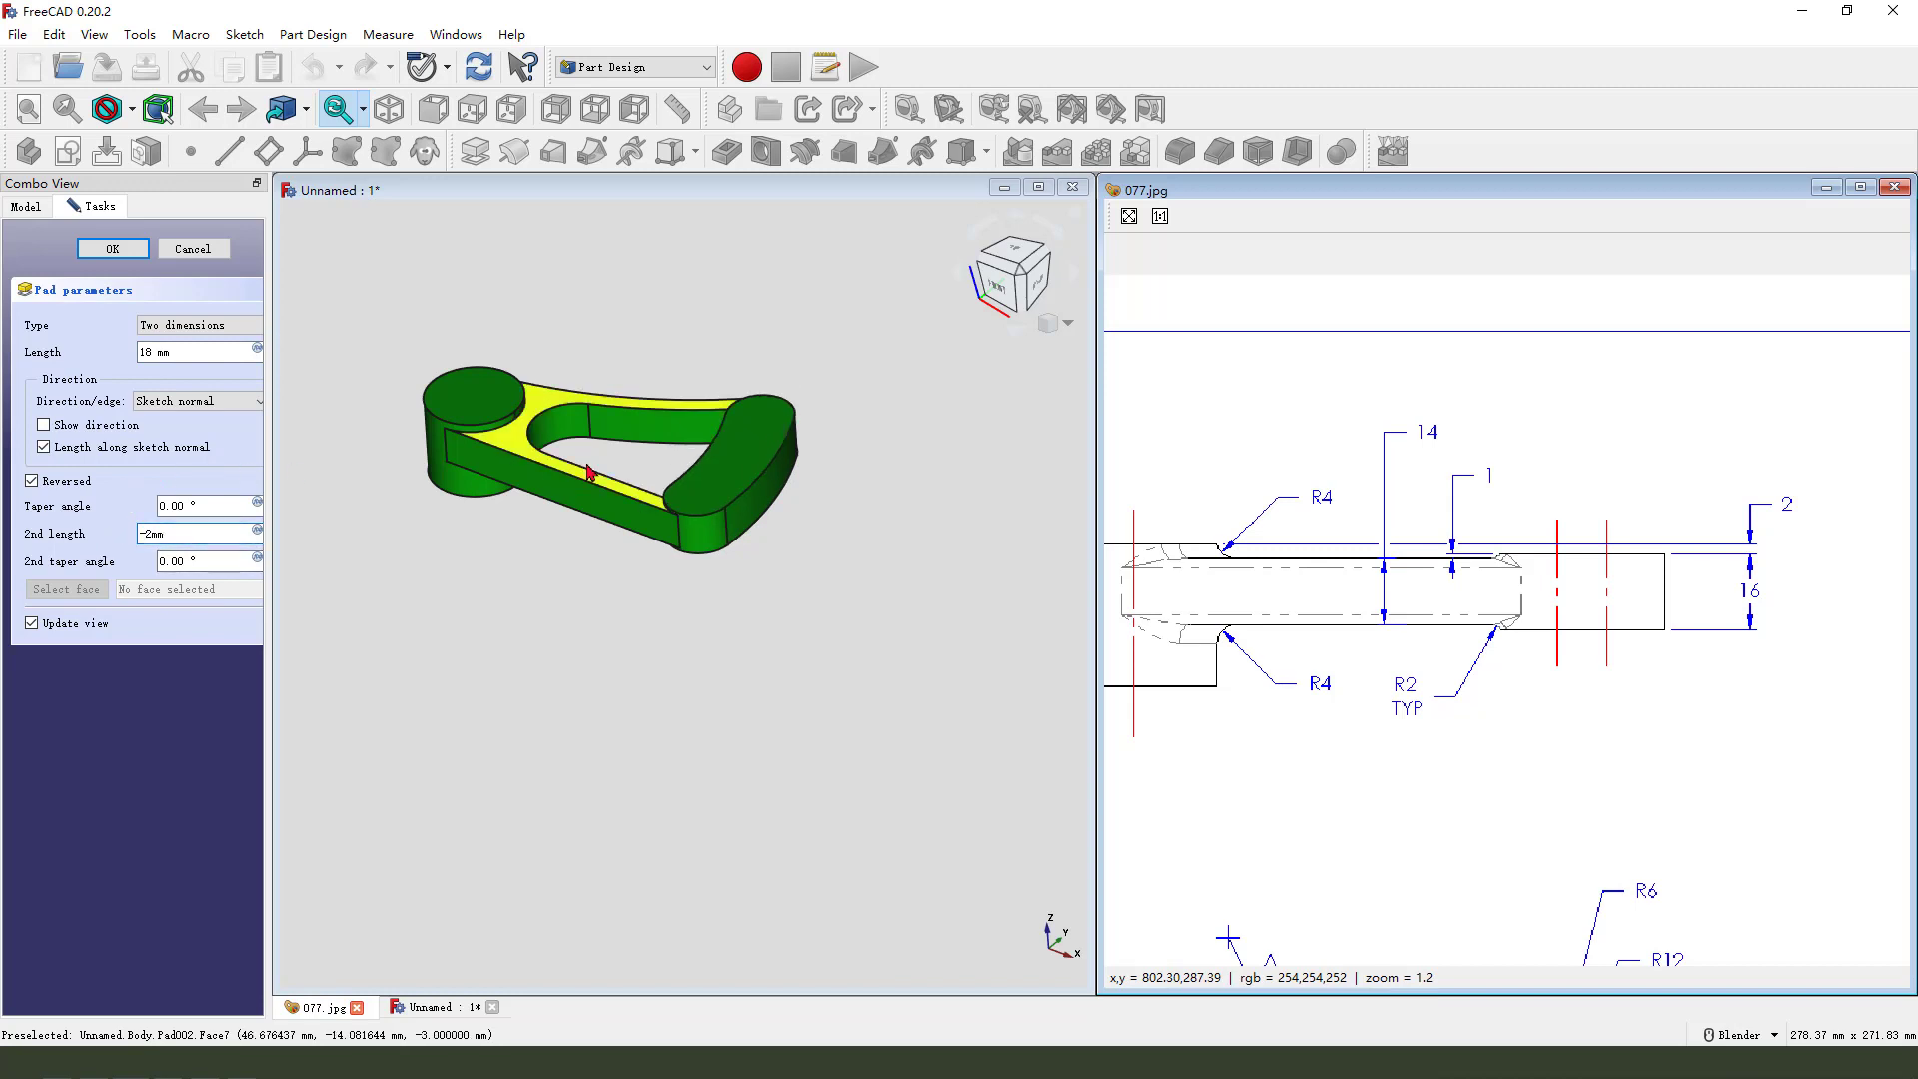
middle_drag(599, 418, 837, 412)
click(113, 249)
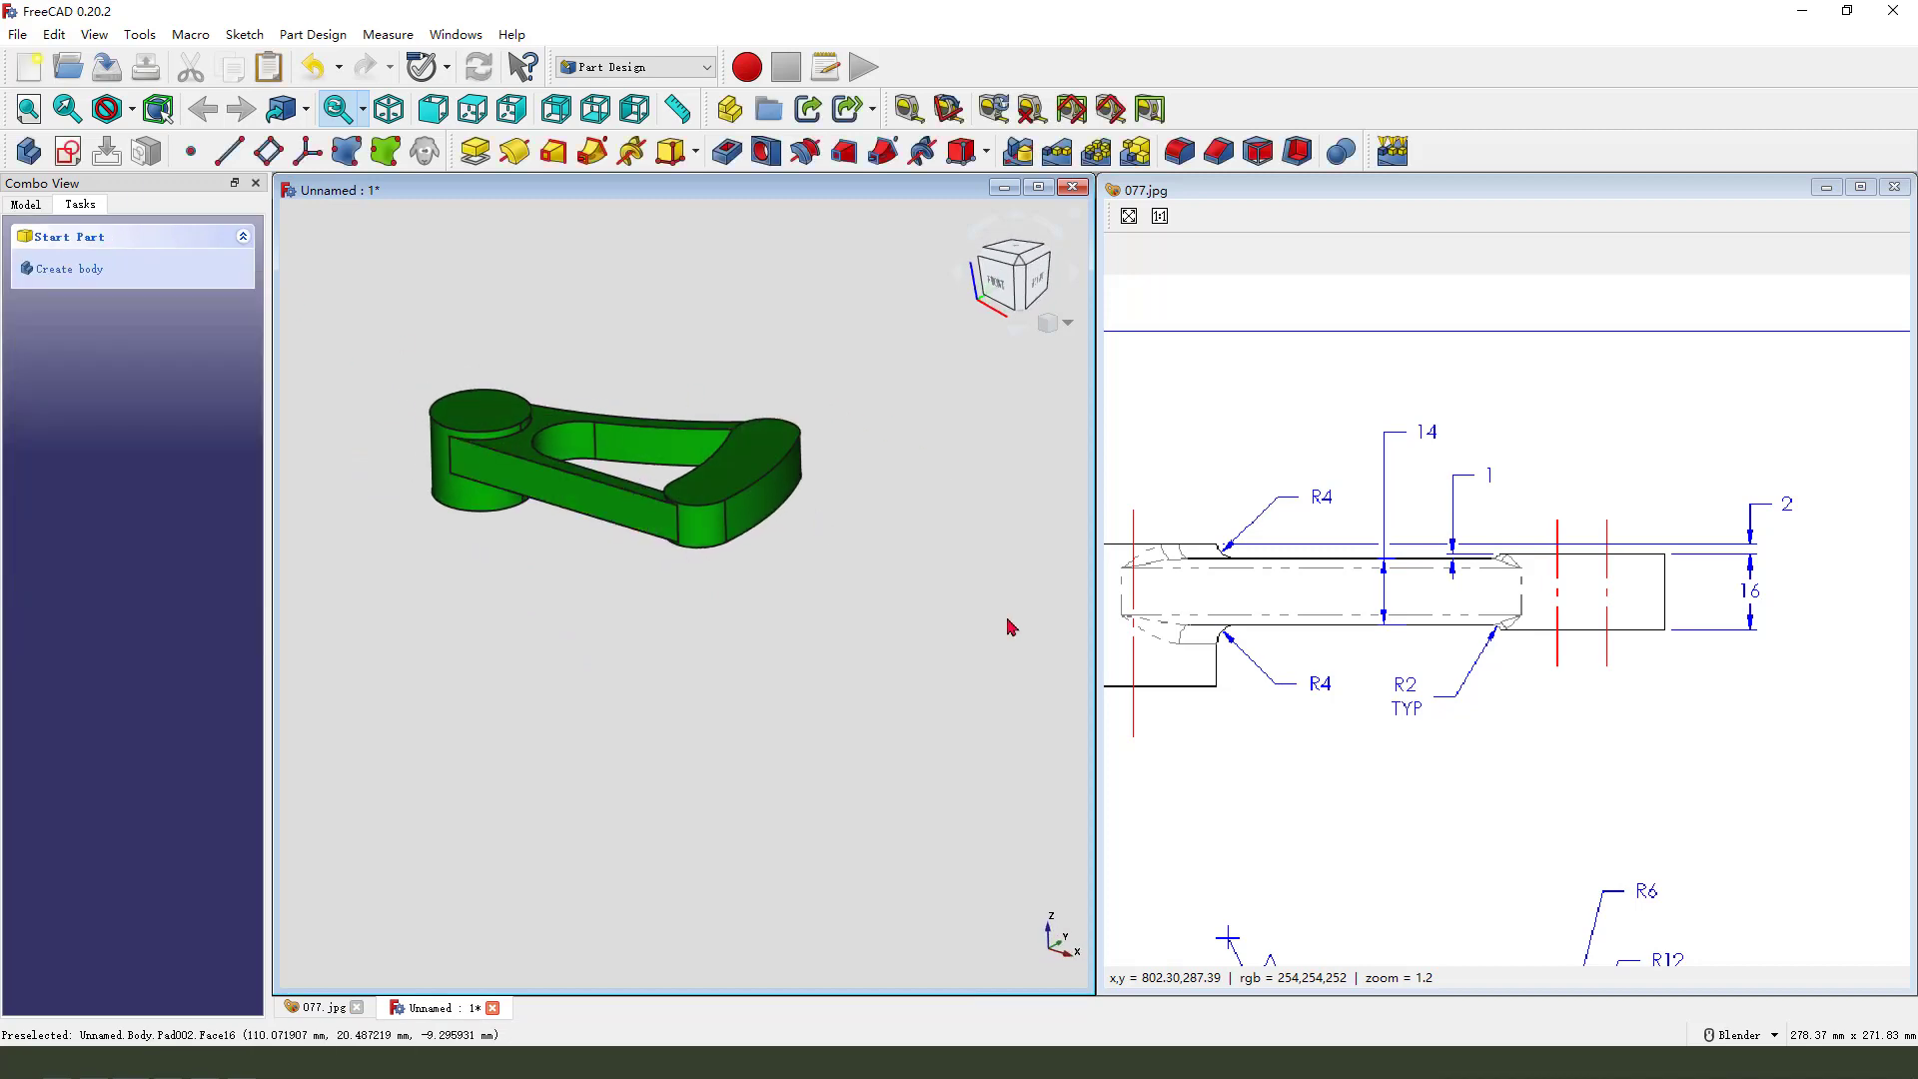
Step: Pan the 077.jpg drawing up to show the plan view with the hub and slot
mouse_move(1534, 774)
middle_down()
mouse_move(1536, 590)
mouse_move(1582, 368)
middle_up()
middle_drag(1563, 732, 1588, 550)
mouse_move(1691, 493)
mouse_down()
mouse_move(1708, 731)
mouse_move(1628, 502)
mouse_up()
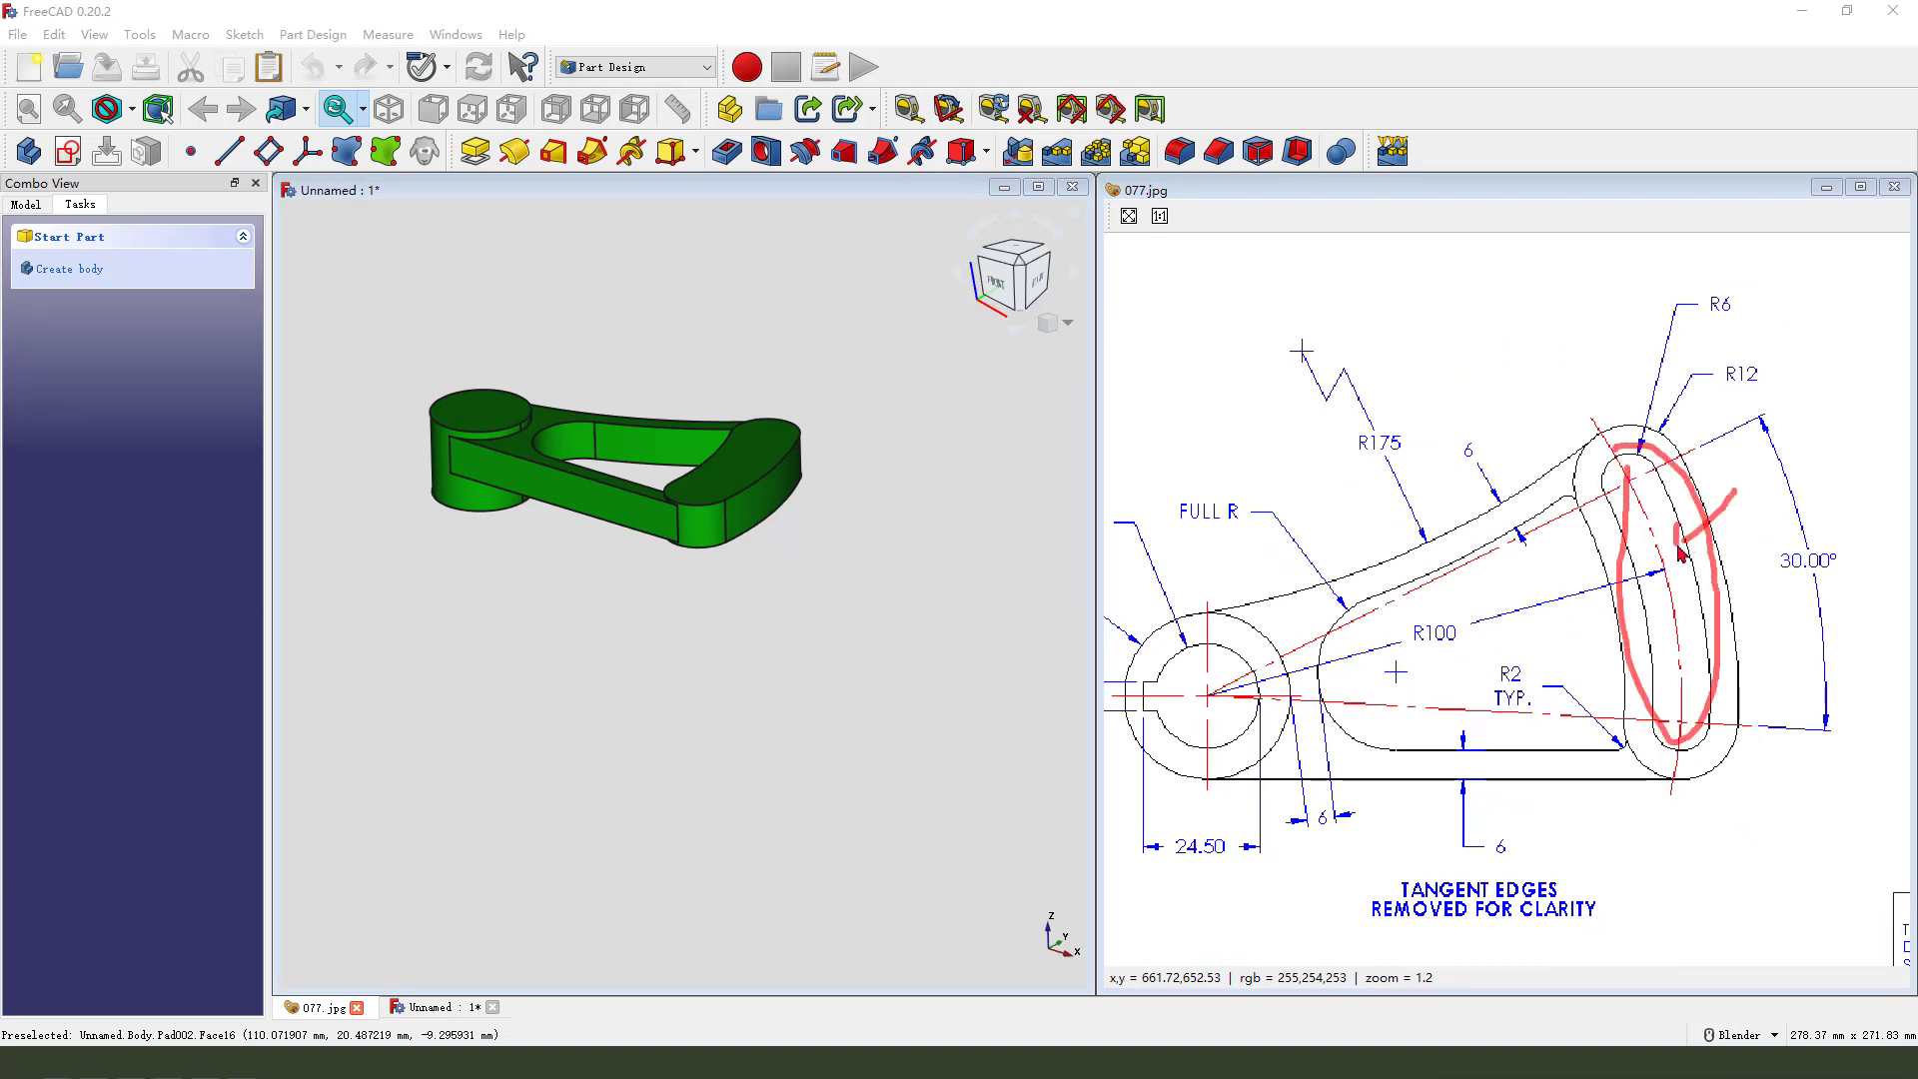
drag(1189, 702, 1204, 732)
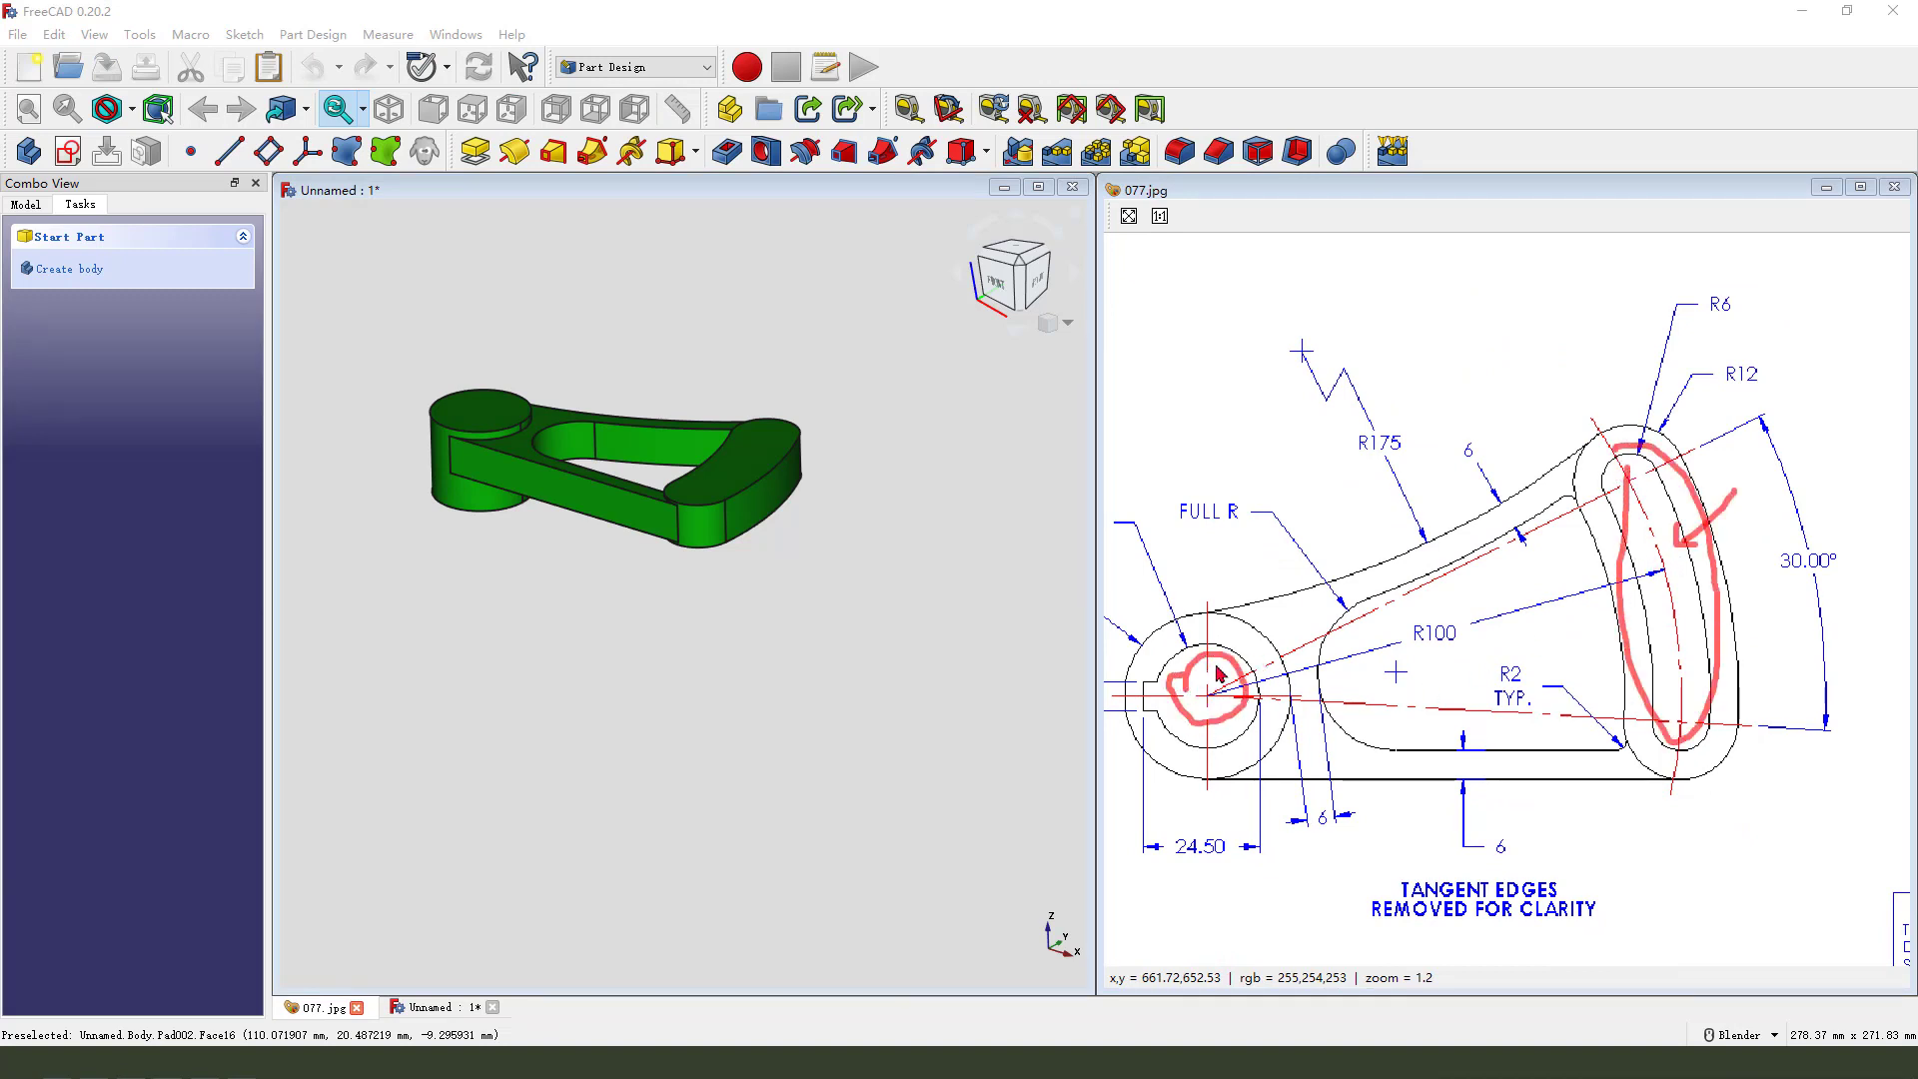
drag(1240, 593, 1203, 667)
key(Escape)
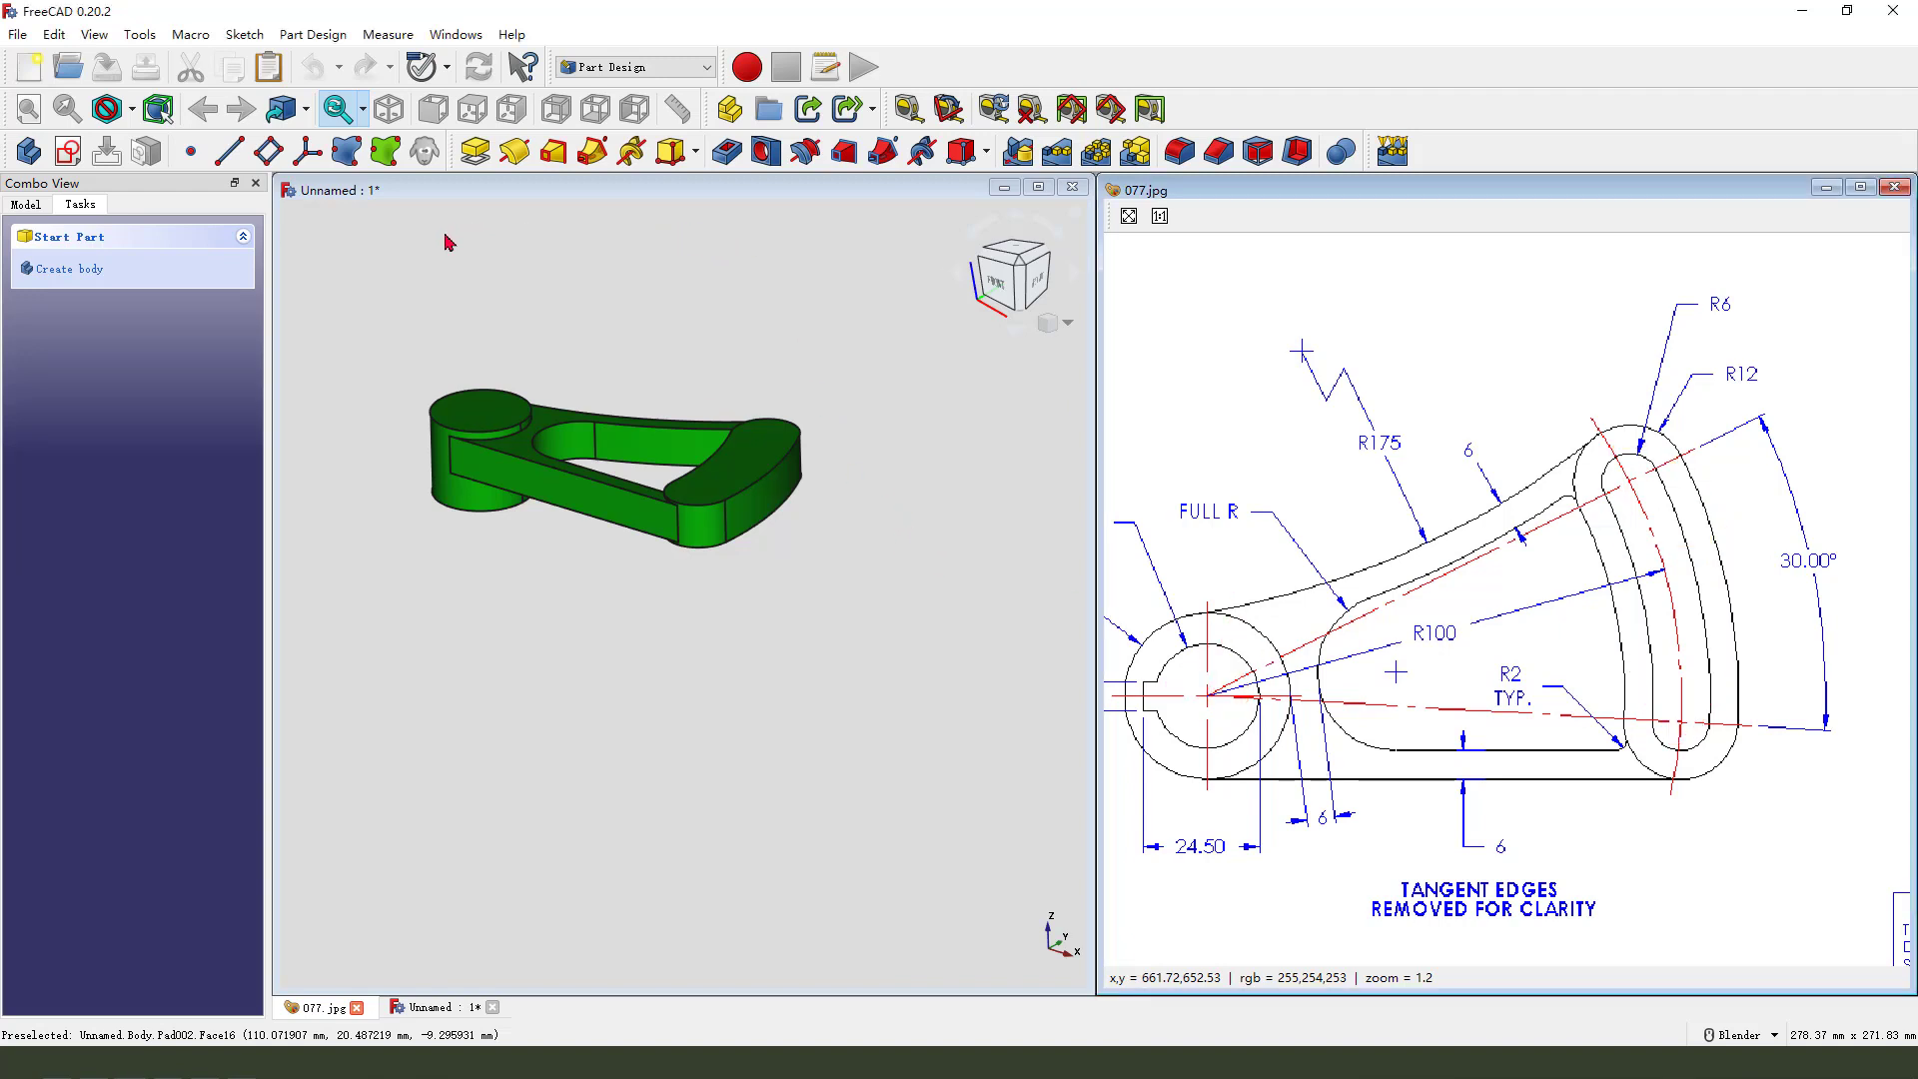
Step: Start an XY_Plane sketch with a bore circle at the origin and a keyway rectangle
click(74, 152)
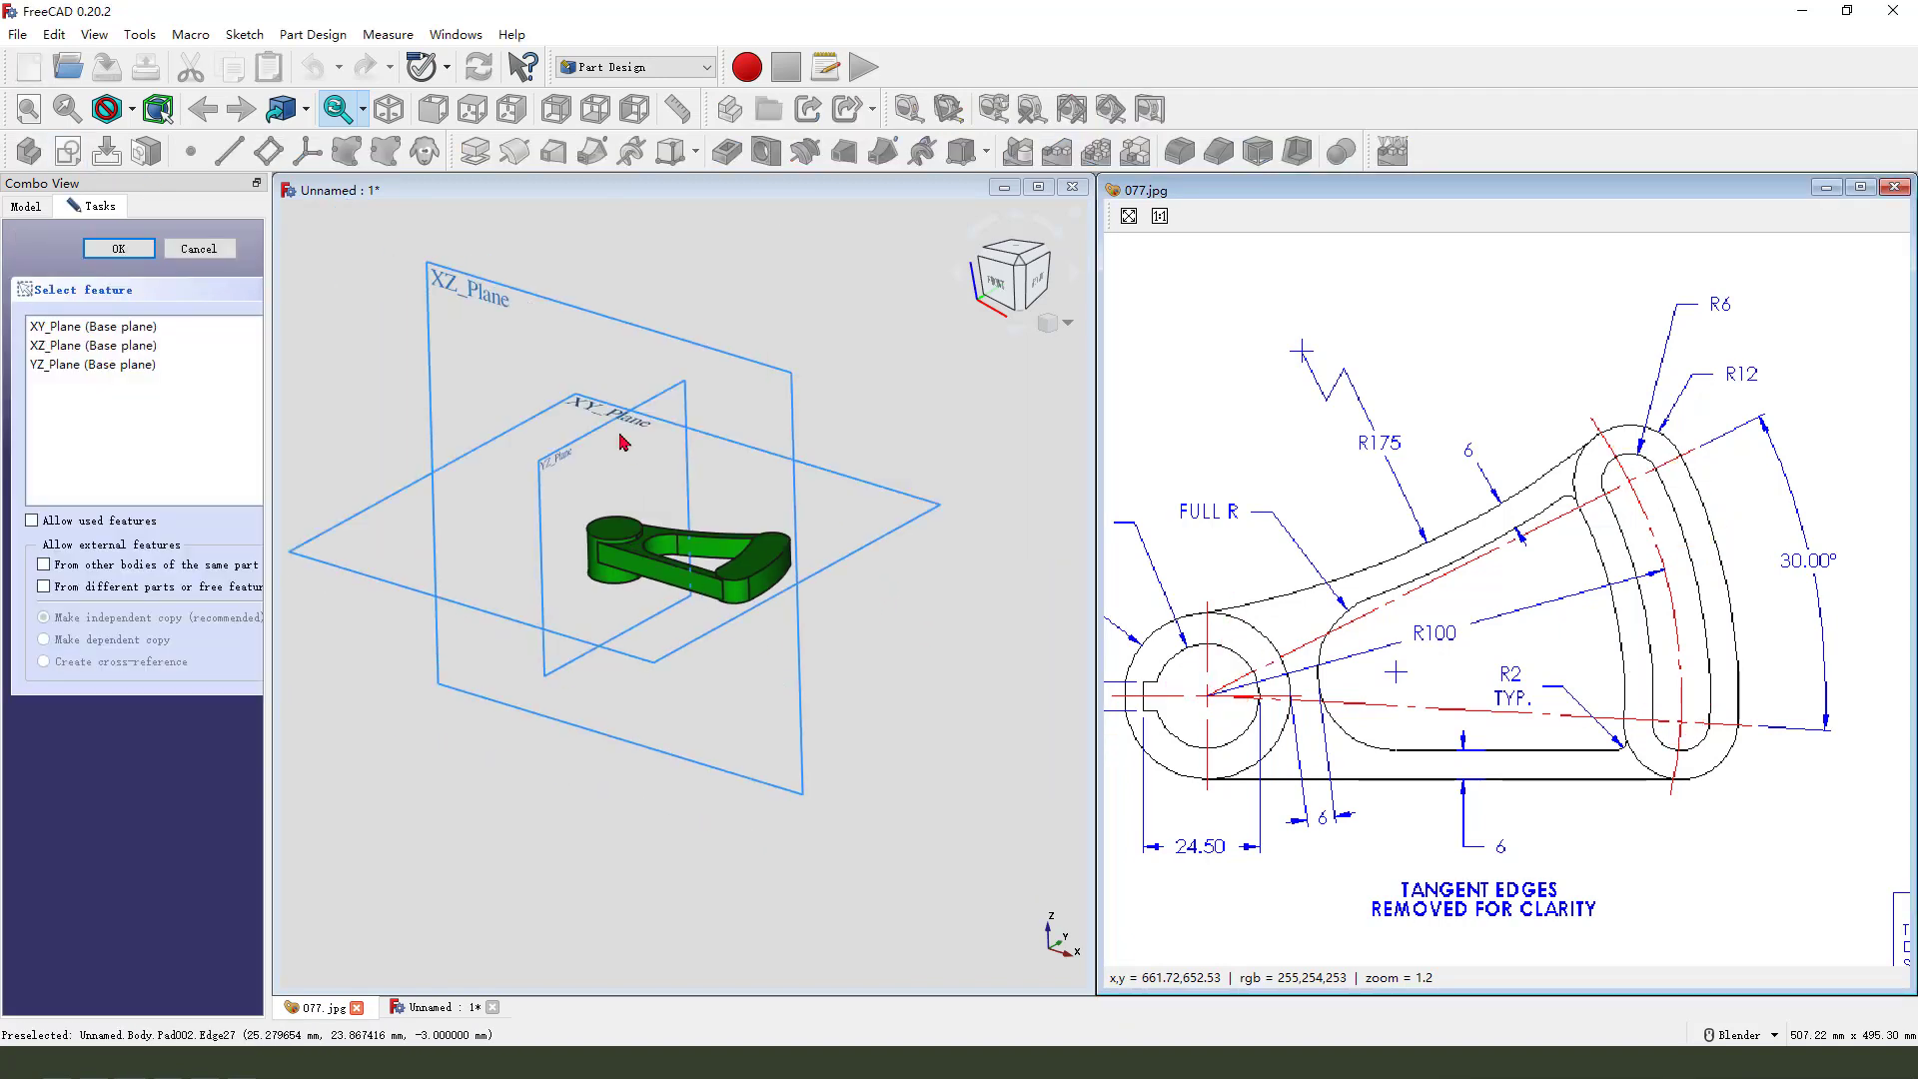
click(590, 414)
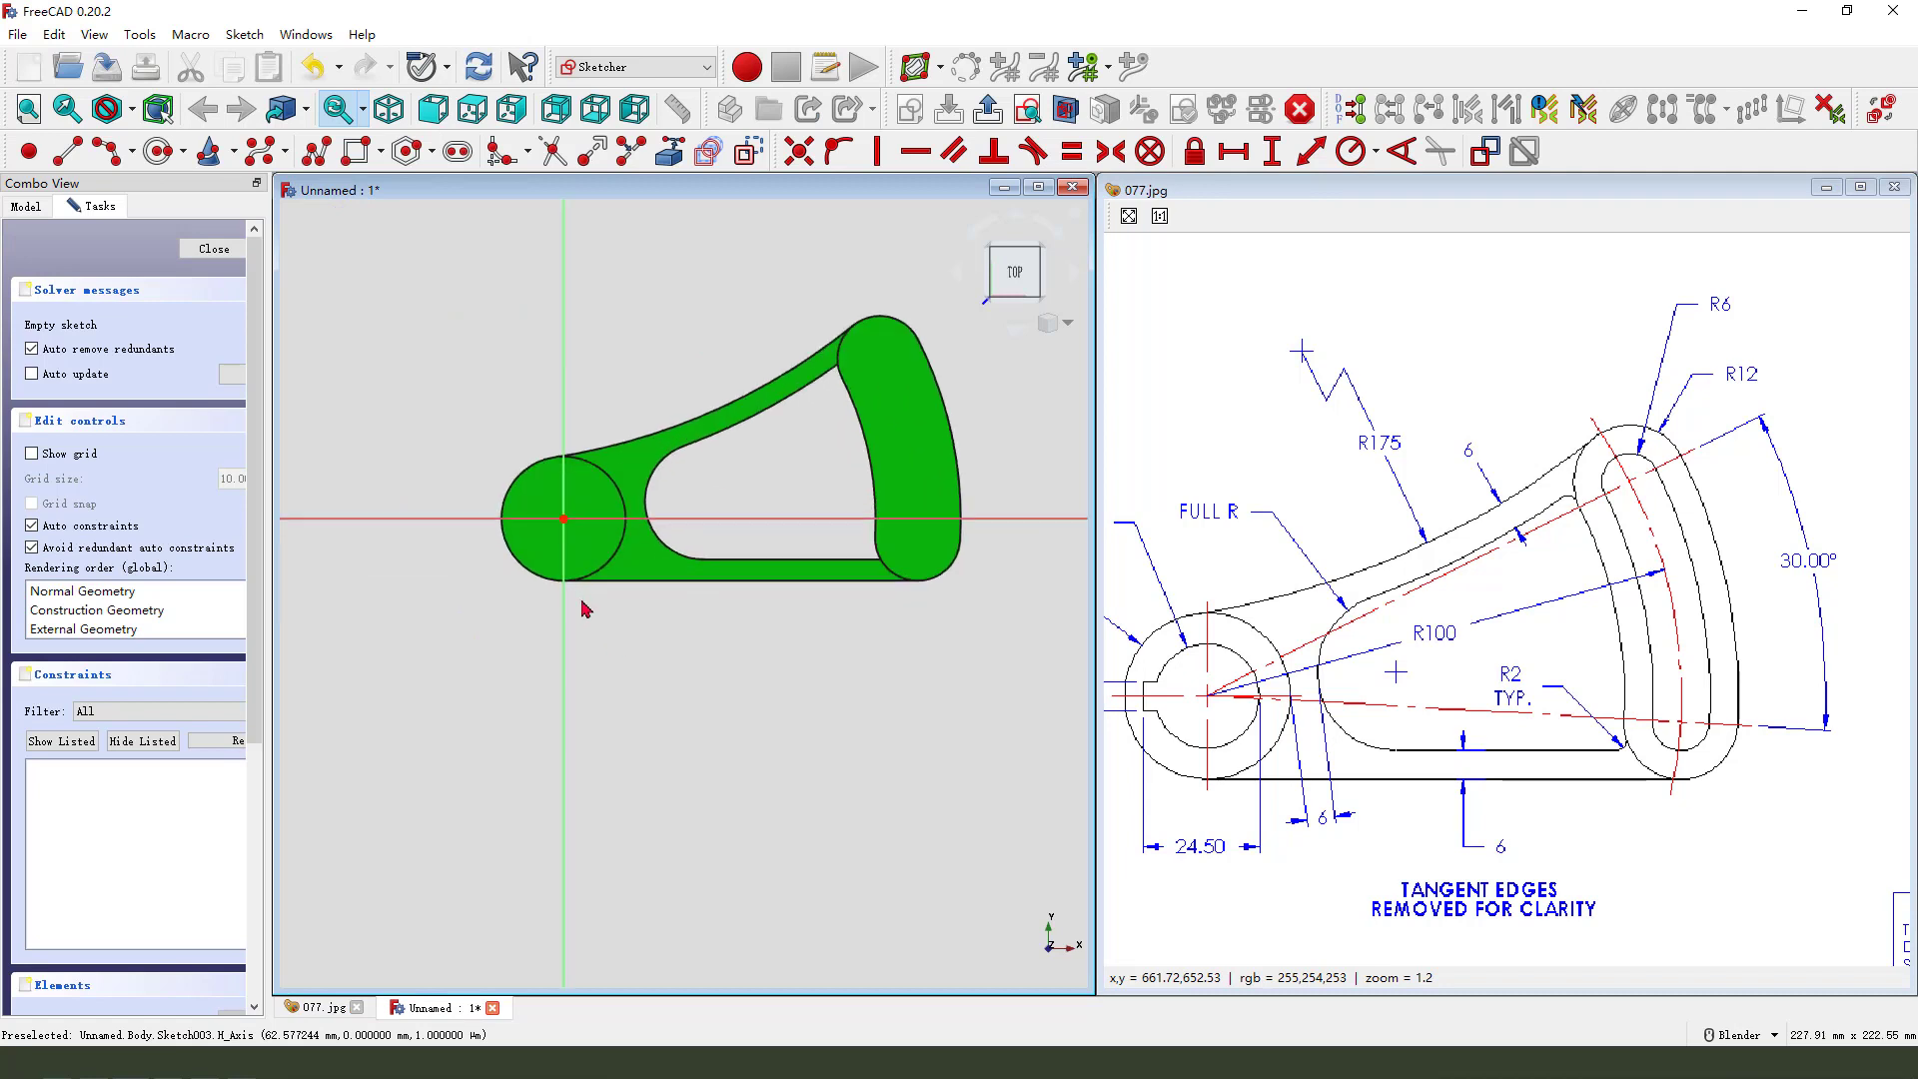
click(158, 152)
click(567, 530)
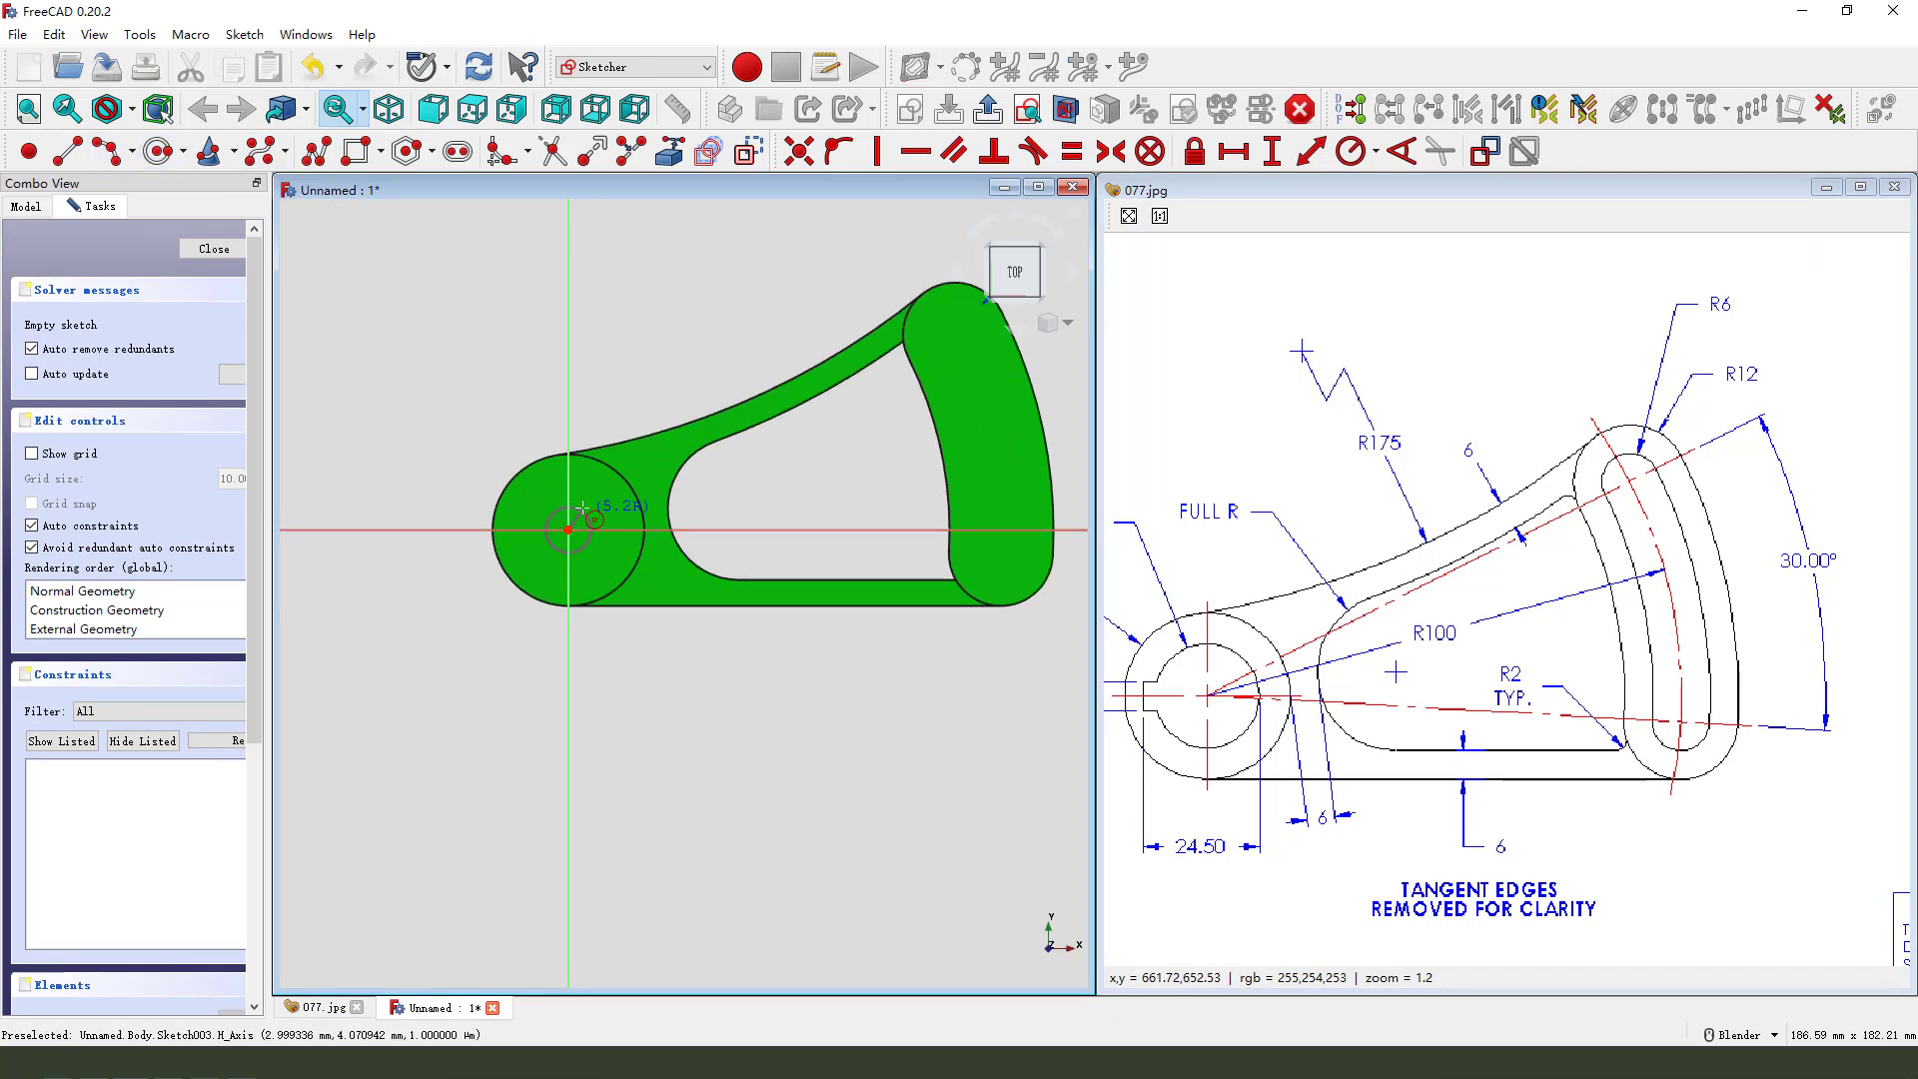
click(593, 496)
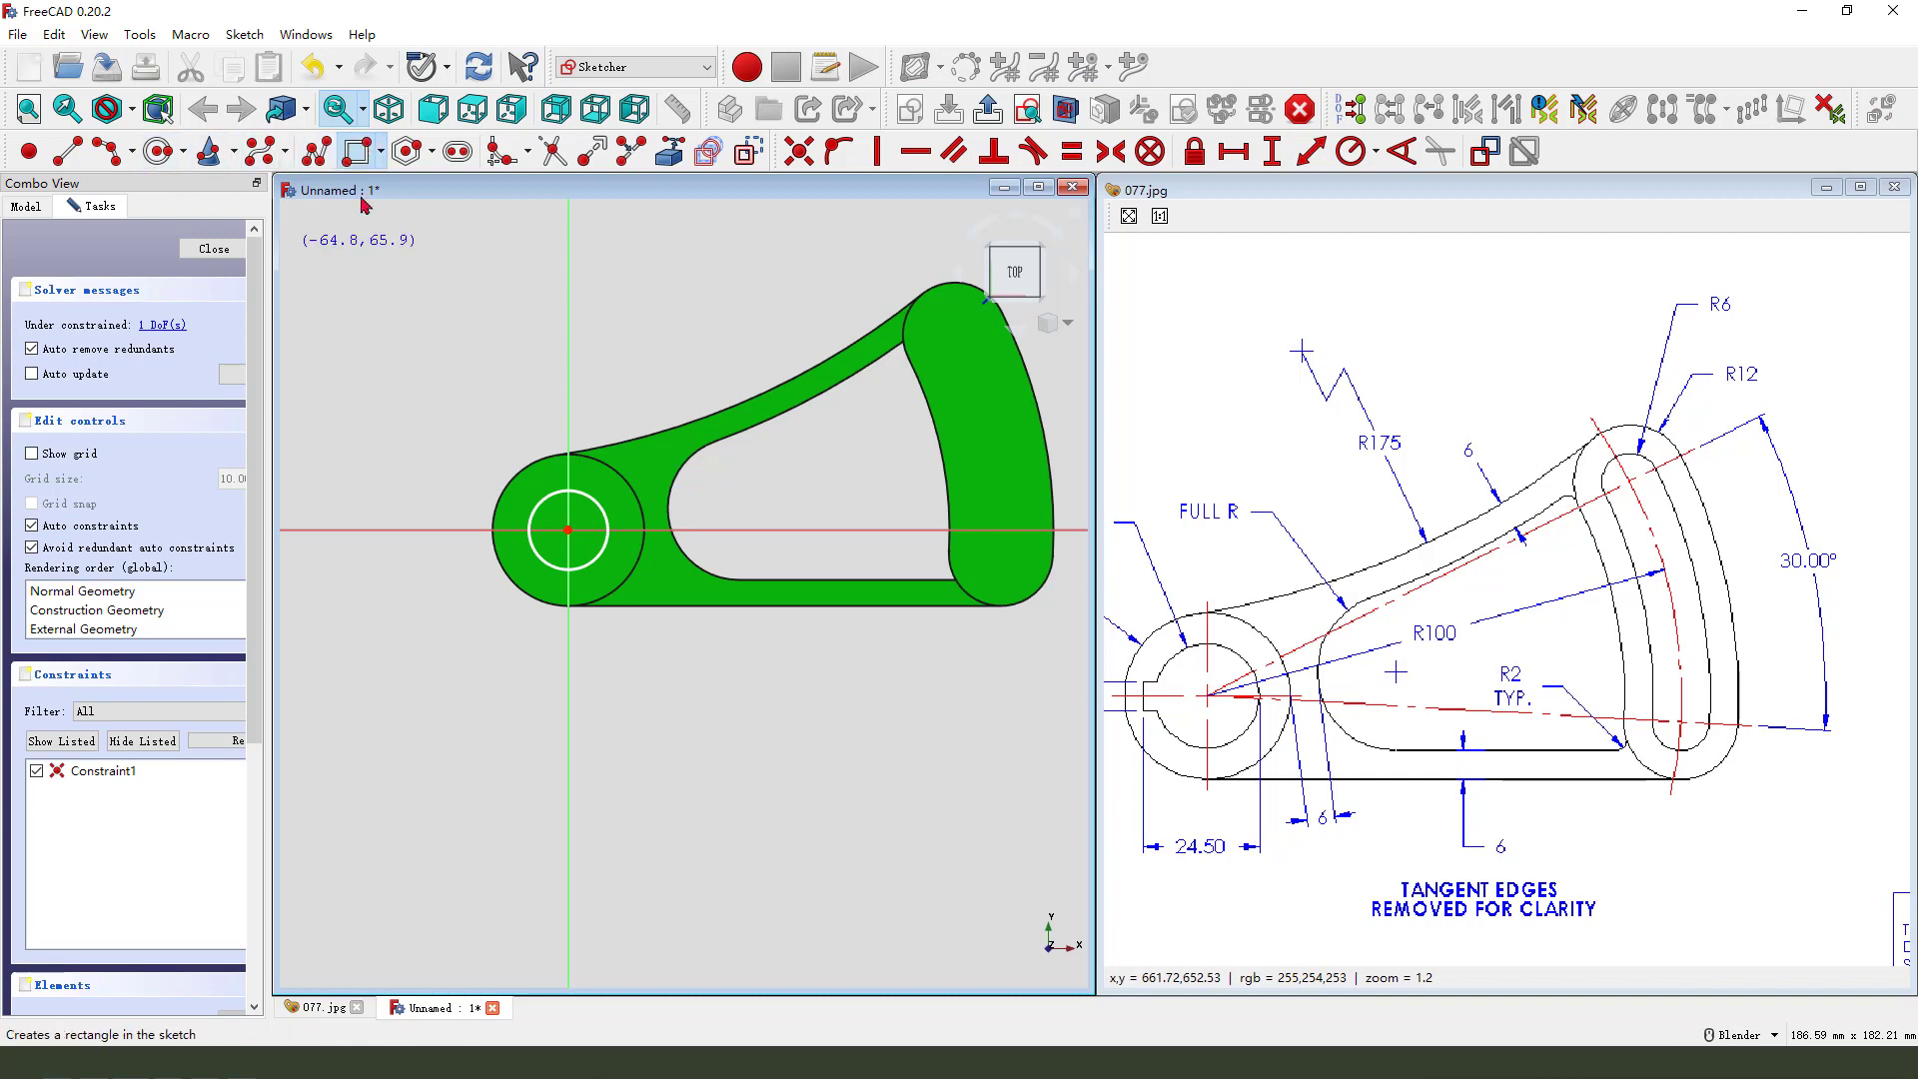
click(531, 518)
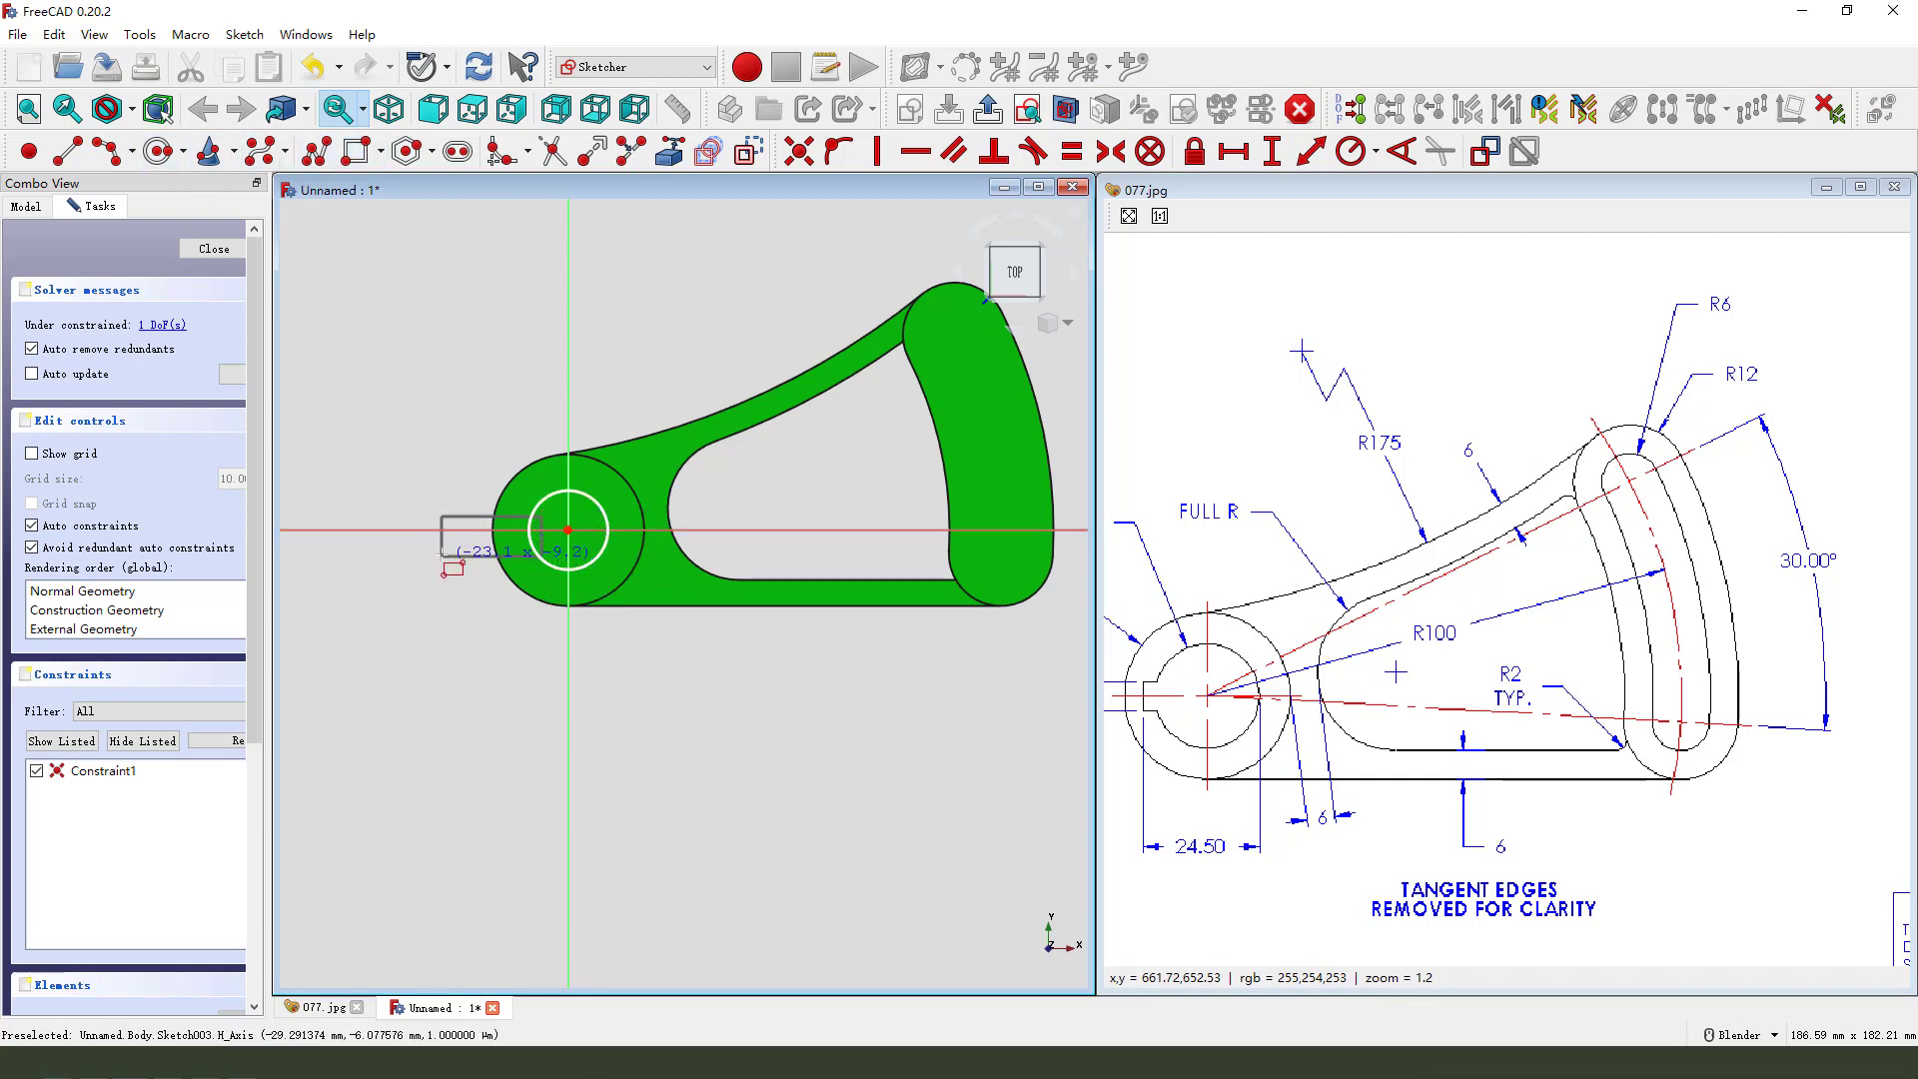
click(451, 548)
Step: Trim the rectangle edge and bore arc inside the slot to form the keyway outline
scroll(604, 544, up, 1)
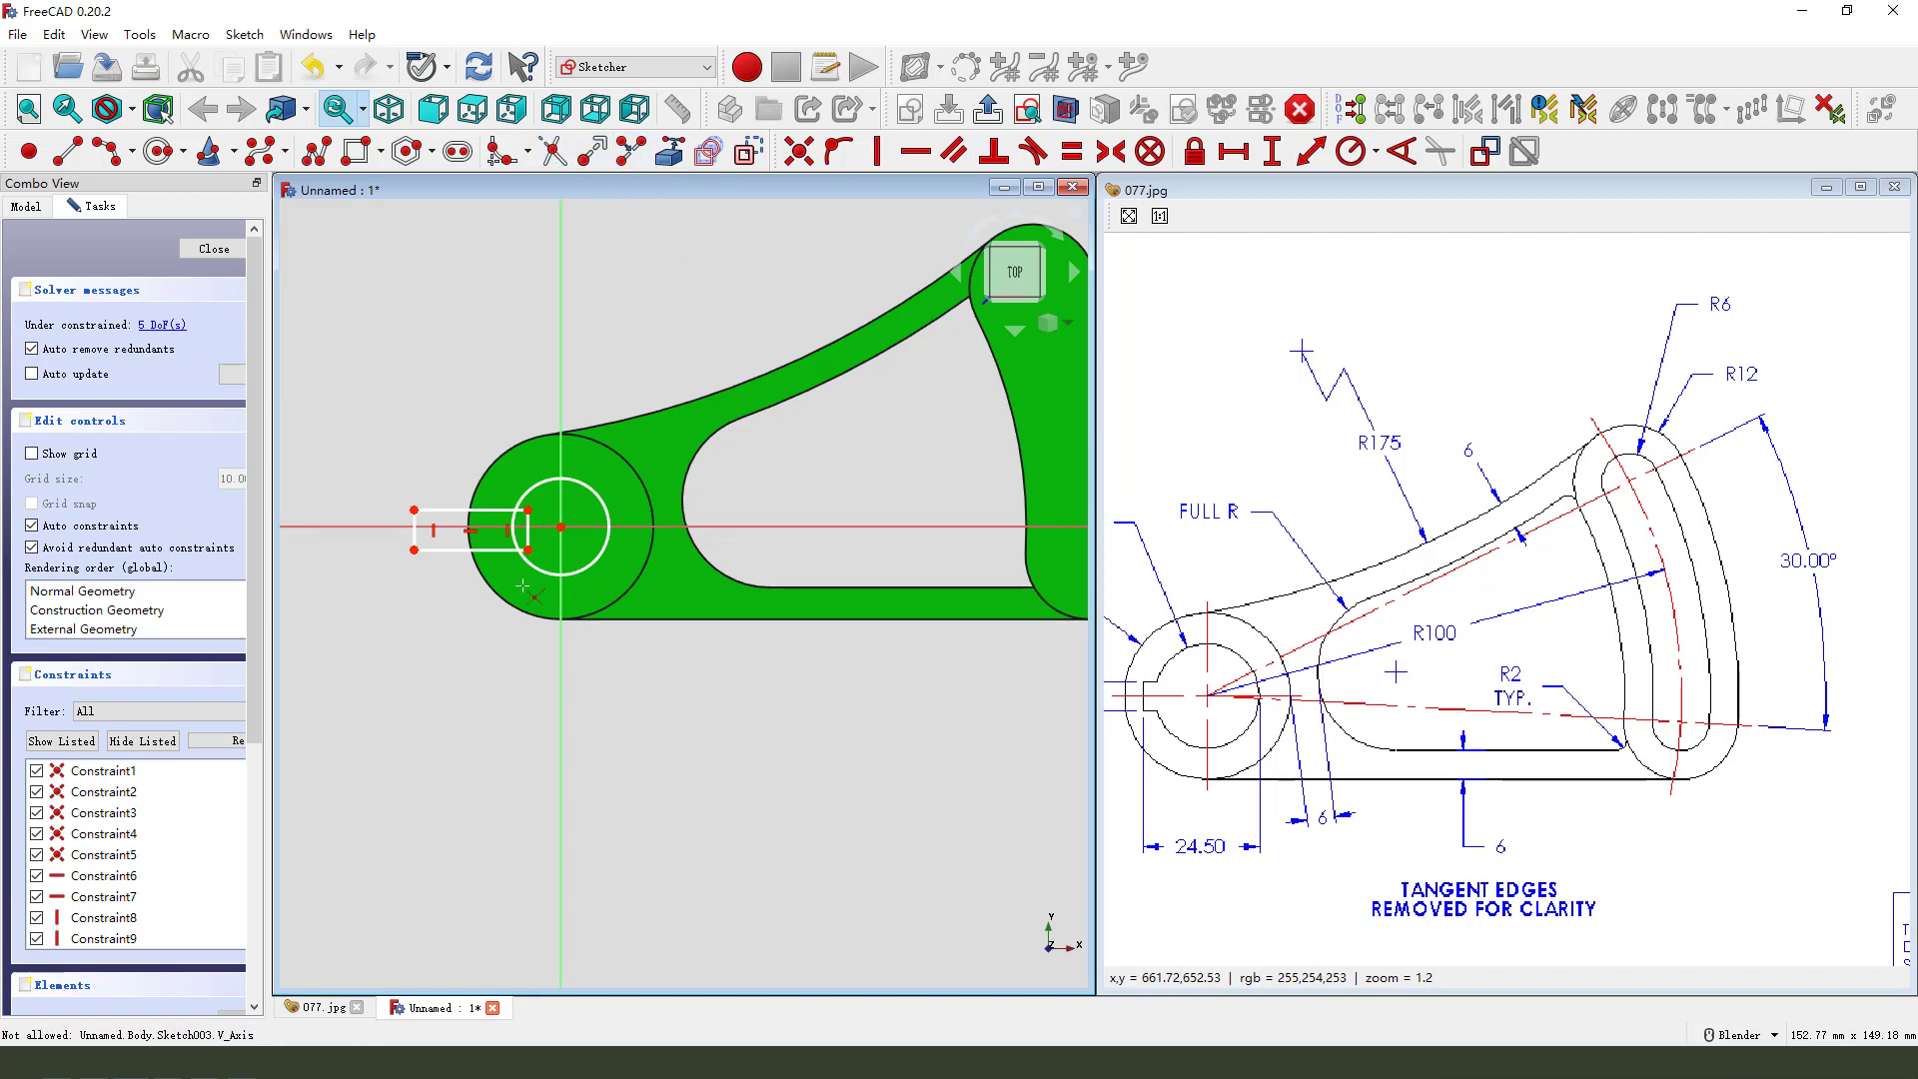
scroll(537, 490, up, 2)
click(533, 489)
scroll(525, 486, up, 3)
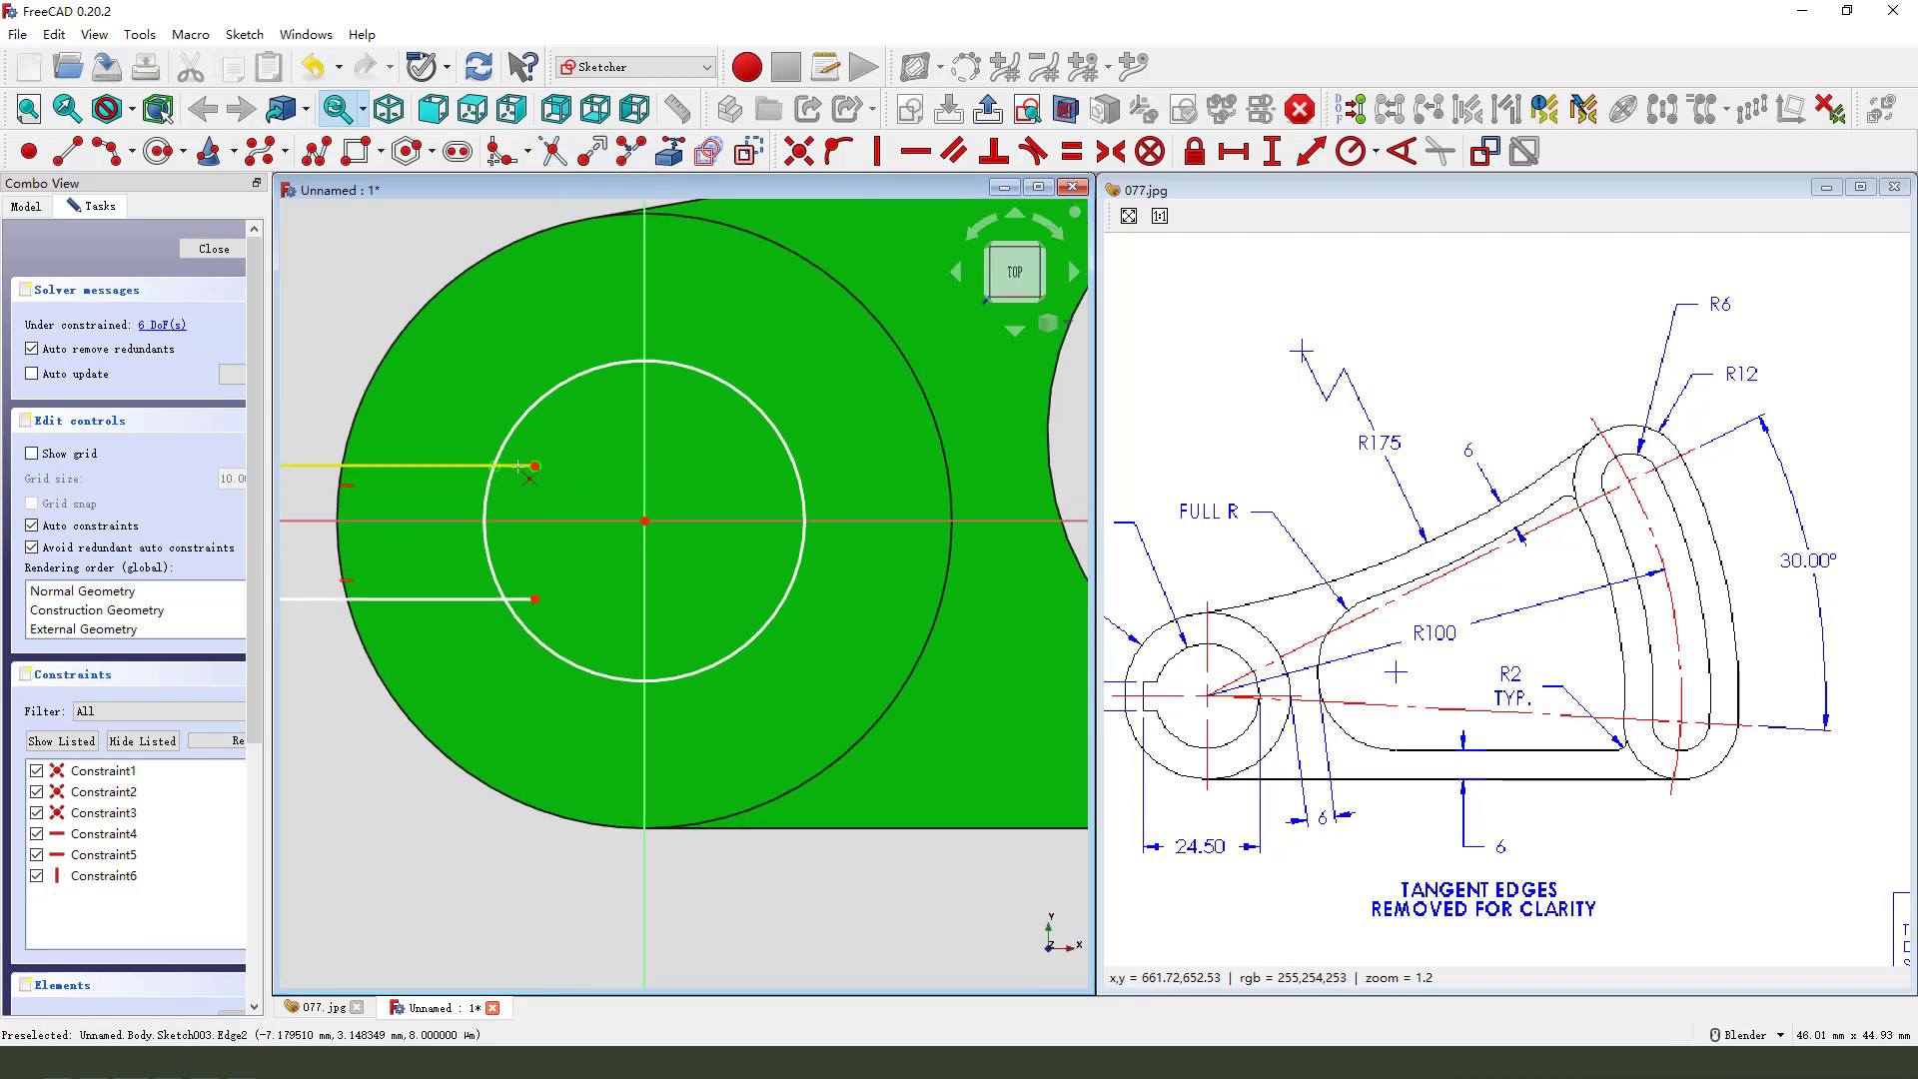
click(490, 524)
scroll(524, 580, up, 4)
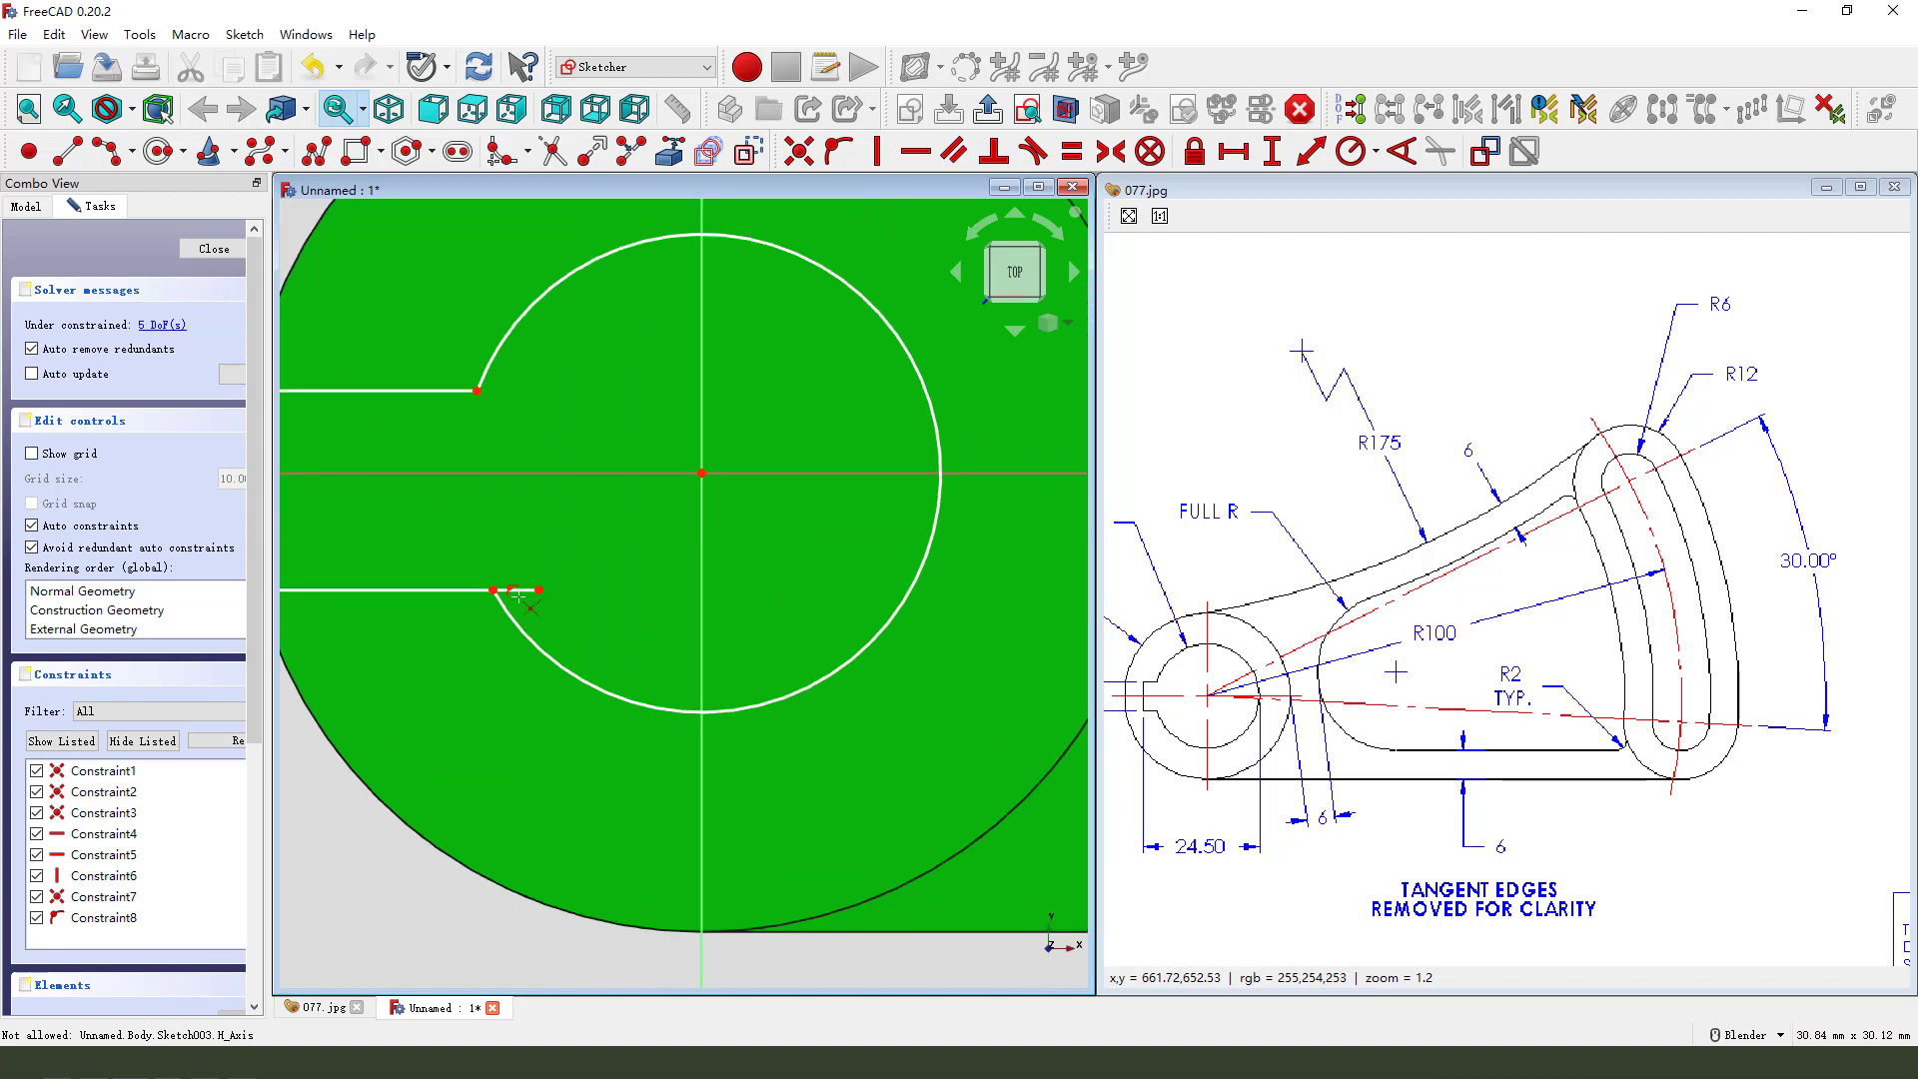
click(525, 582)
scroll(529, 554, down, 8)
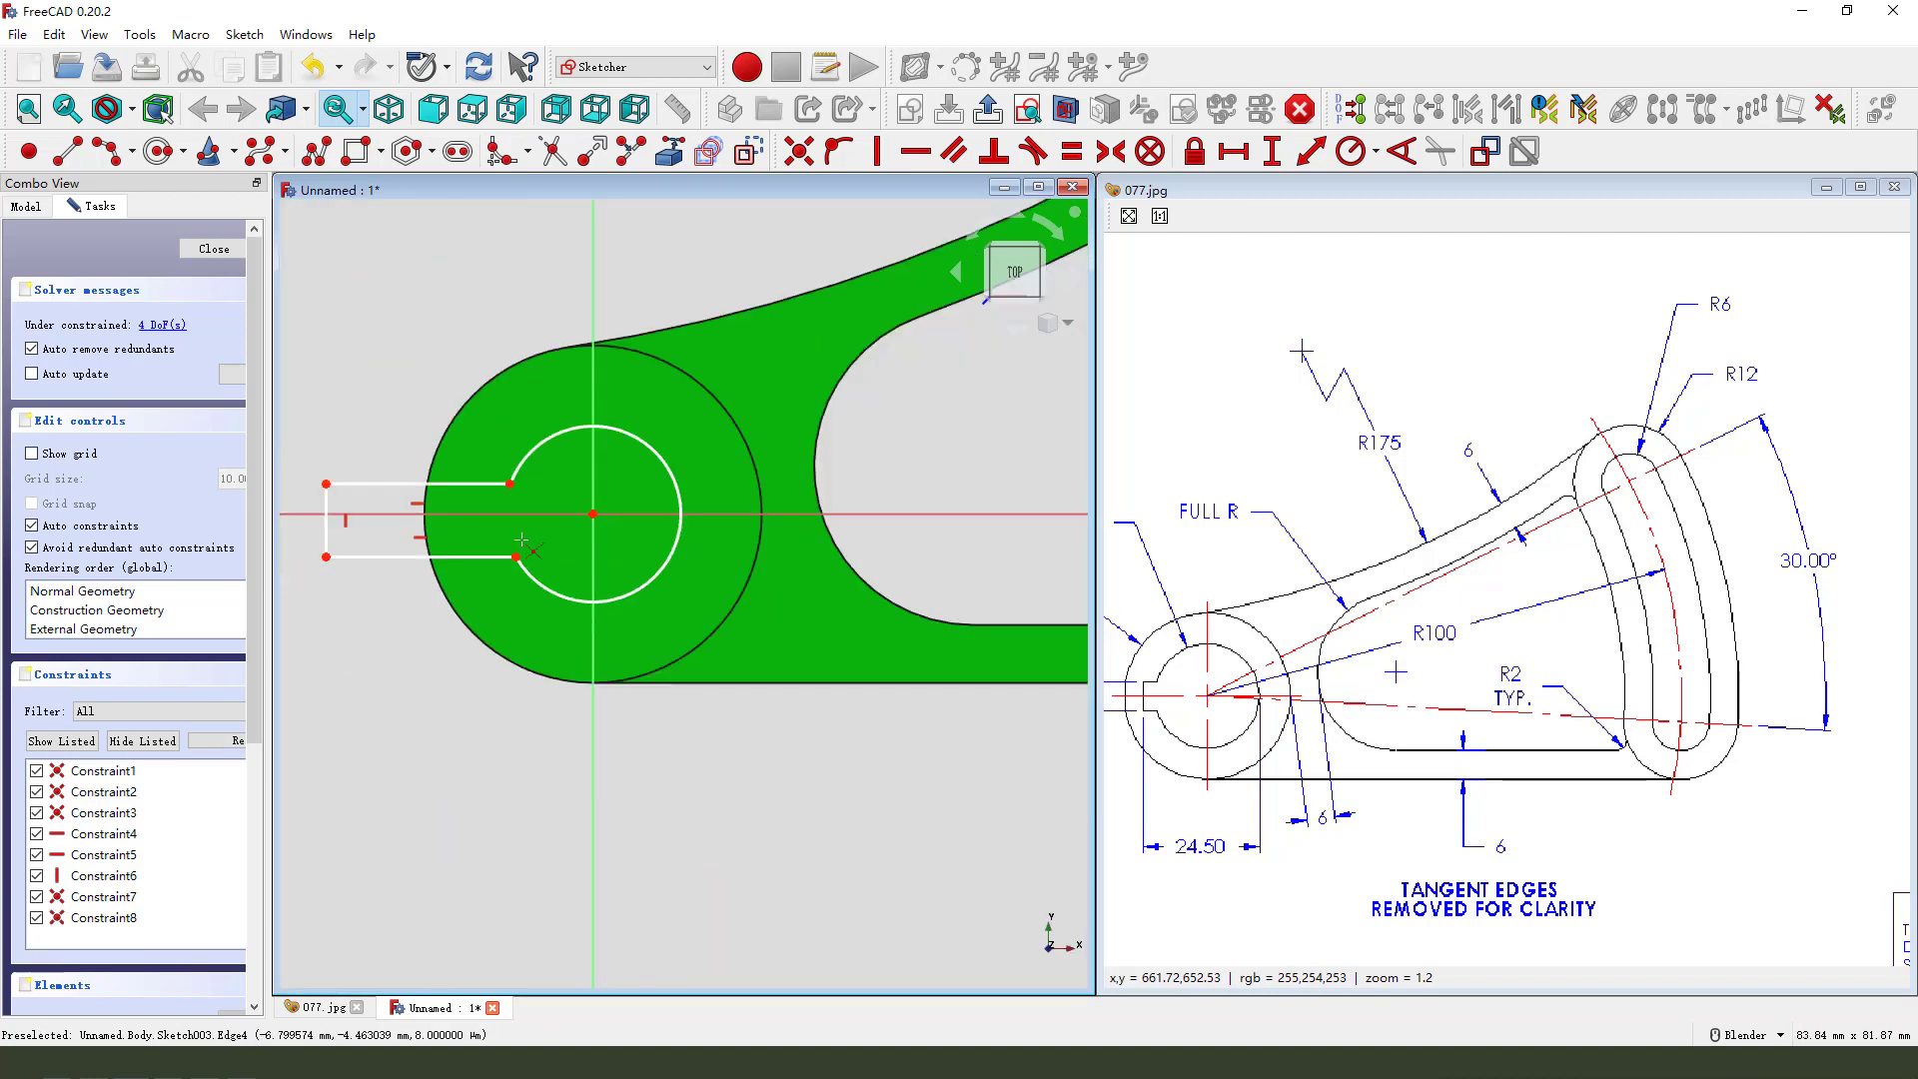
right_click(492, 498)
Step: Make the slot's two left corners symmetric about the horizontal axis
click(327, 556)
click(327, 485)
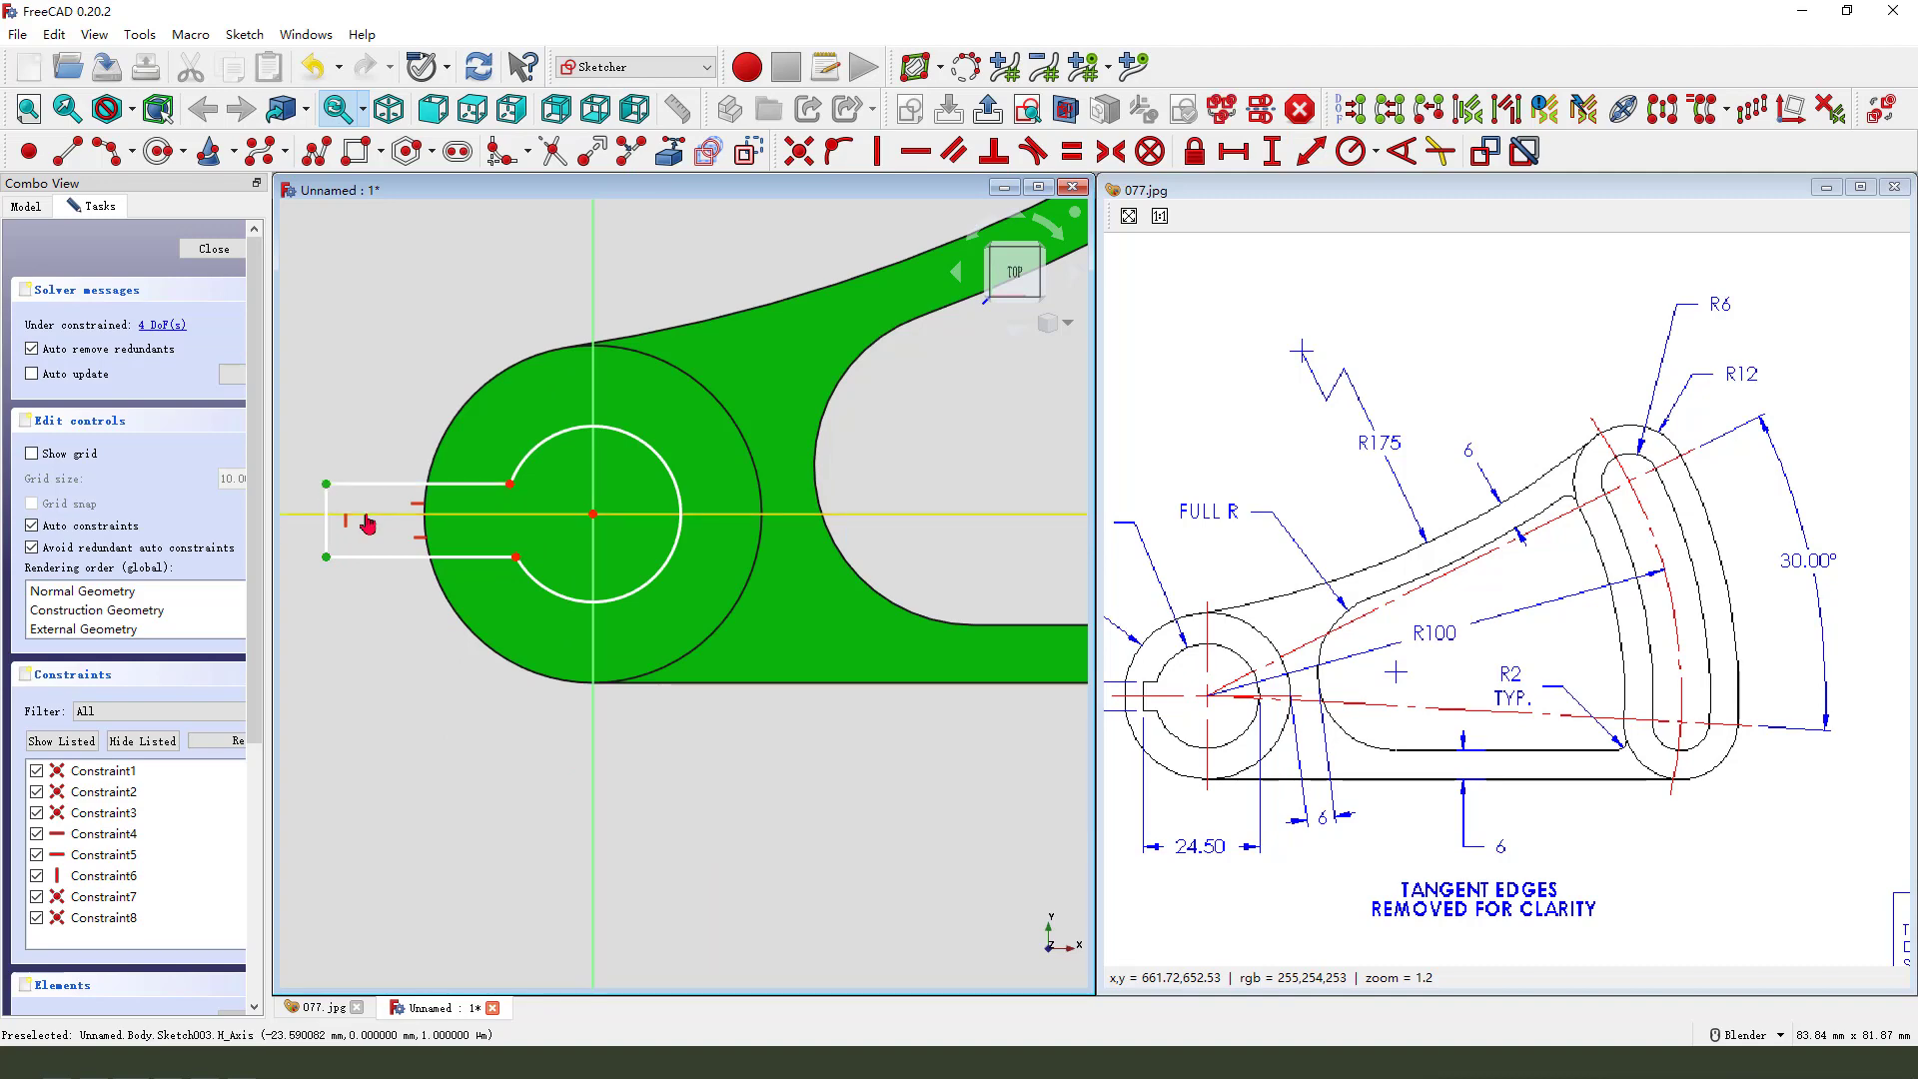
click(368, 524)
click(1109, 151)
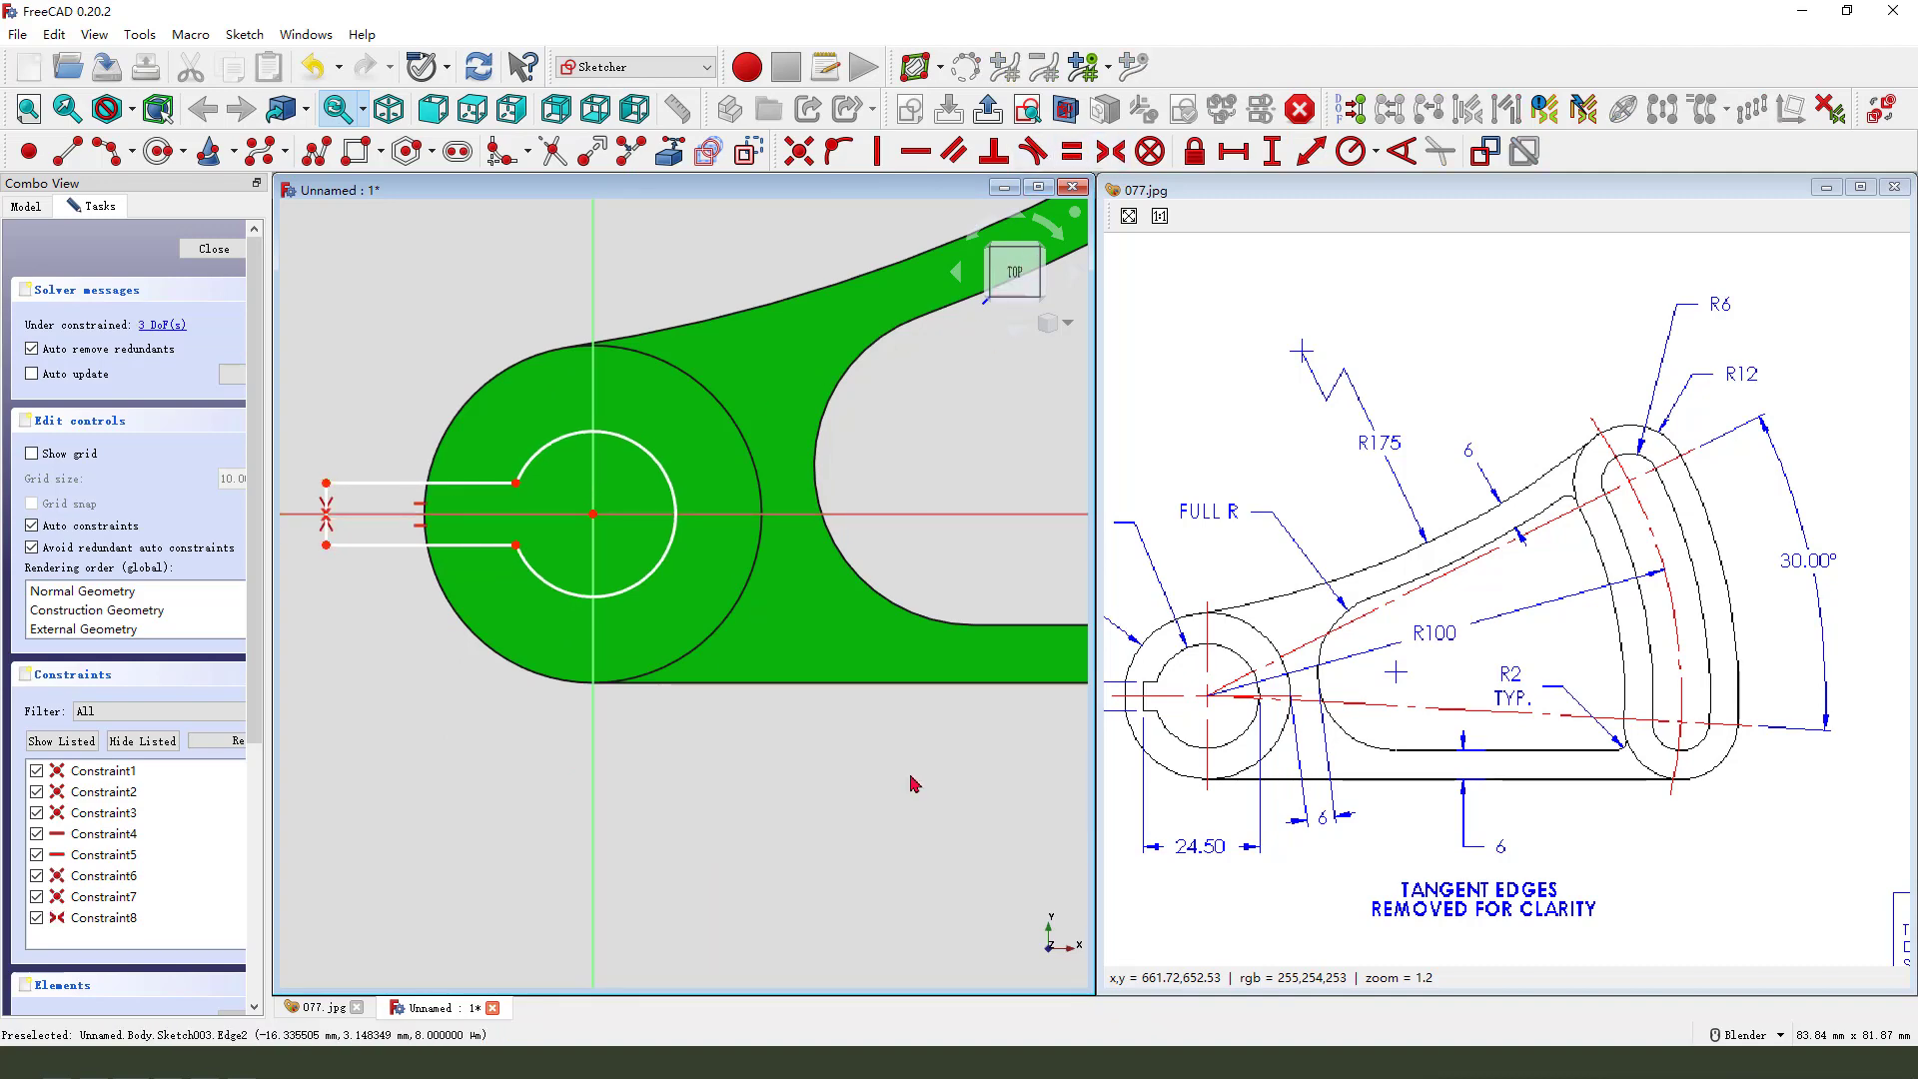
Step: Give the bore circle a 22 mm diameter constraint
middle_drag(1261, 663, 1434, 632)
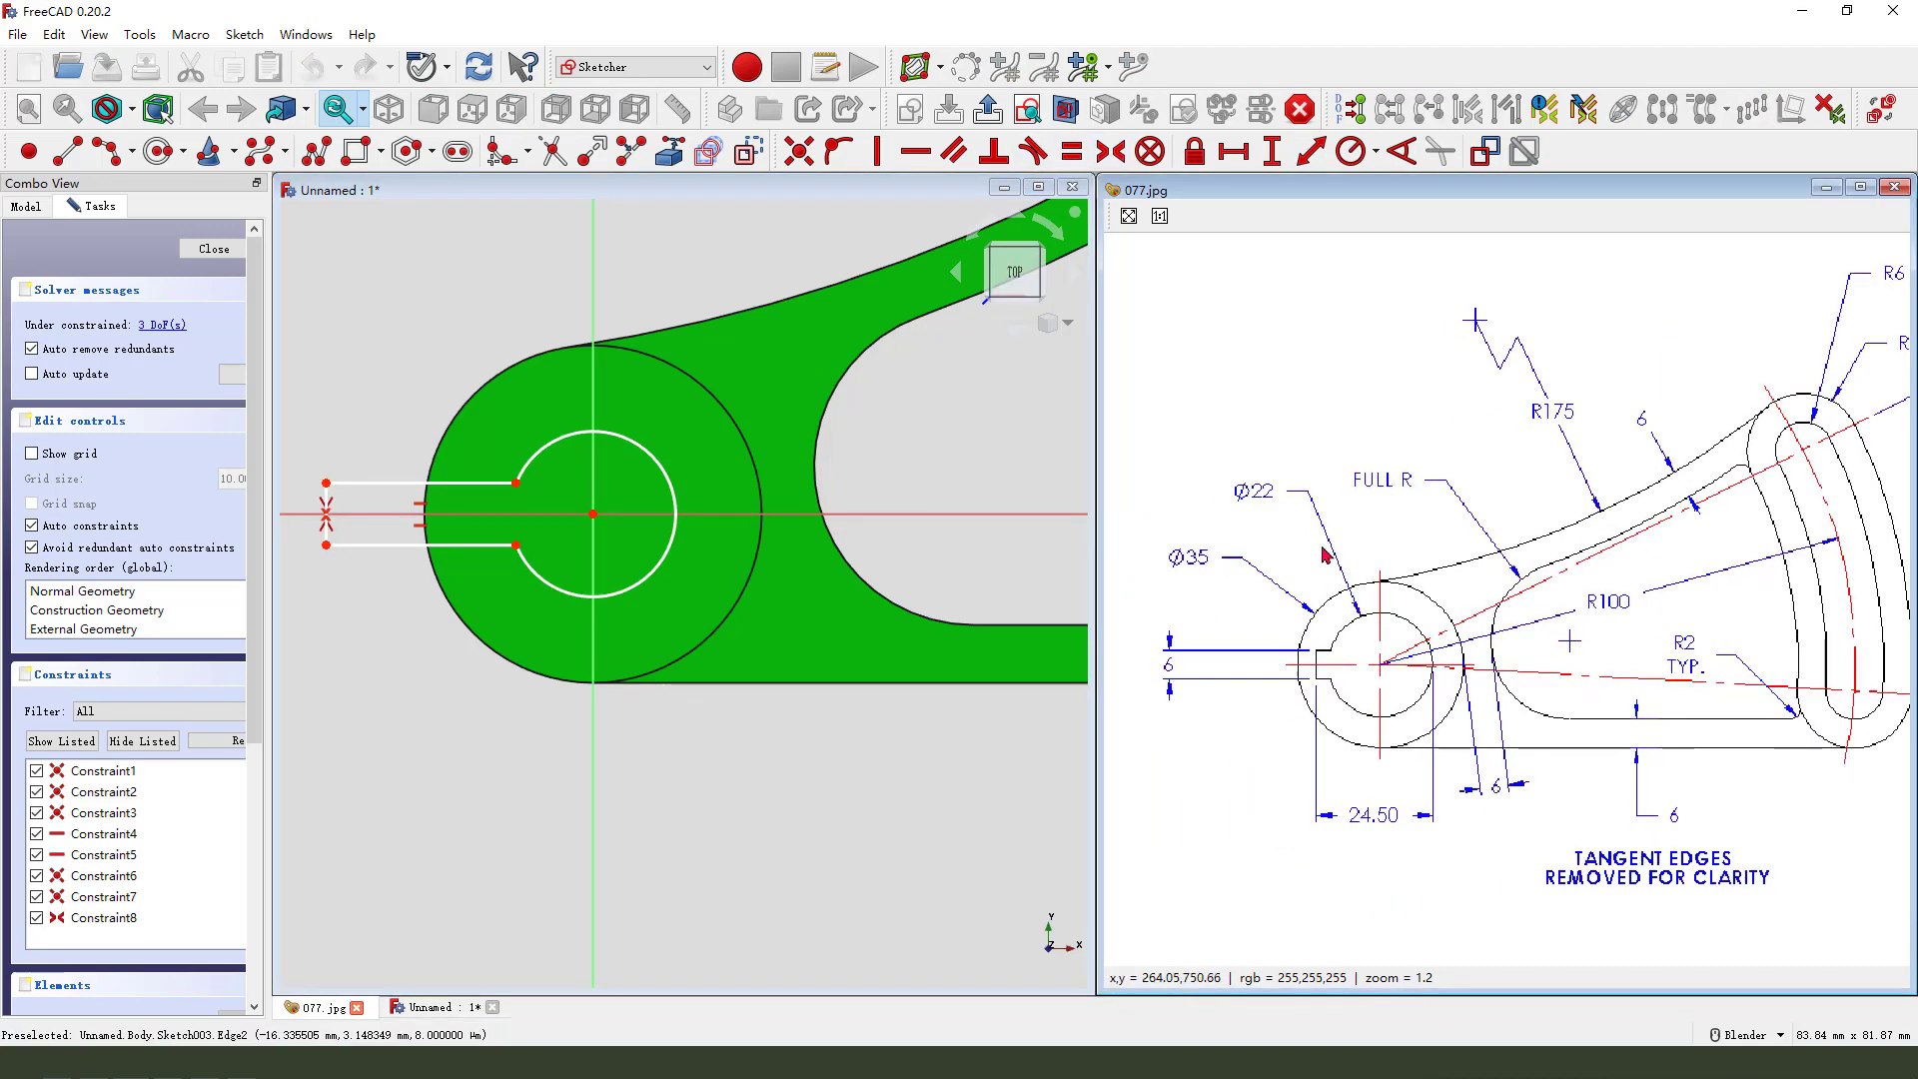
drag(1230, 497, 1298, 480)
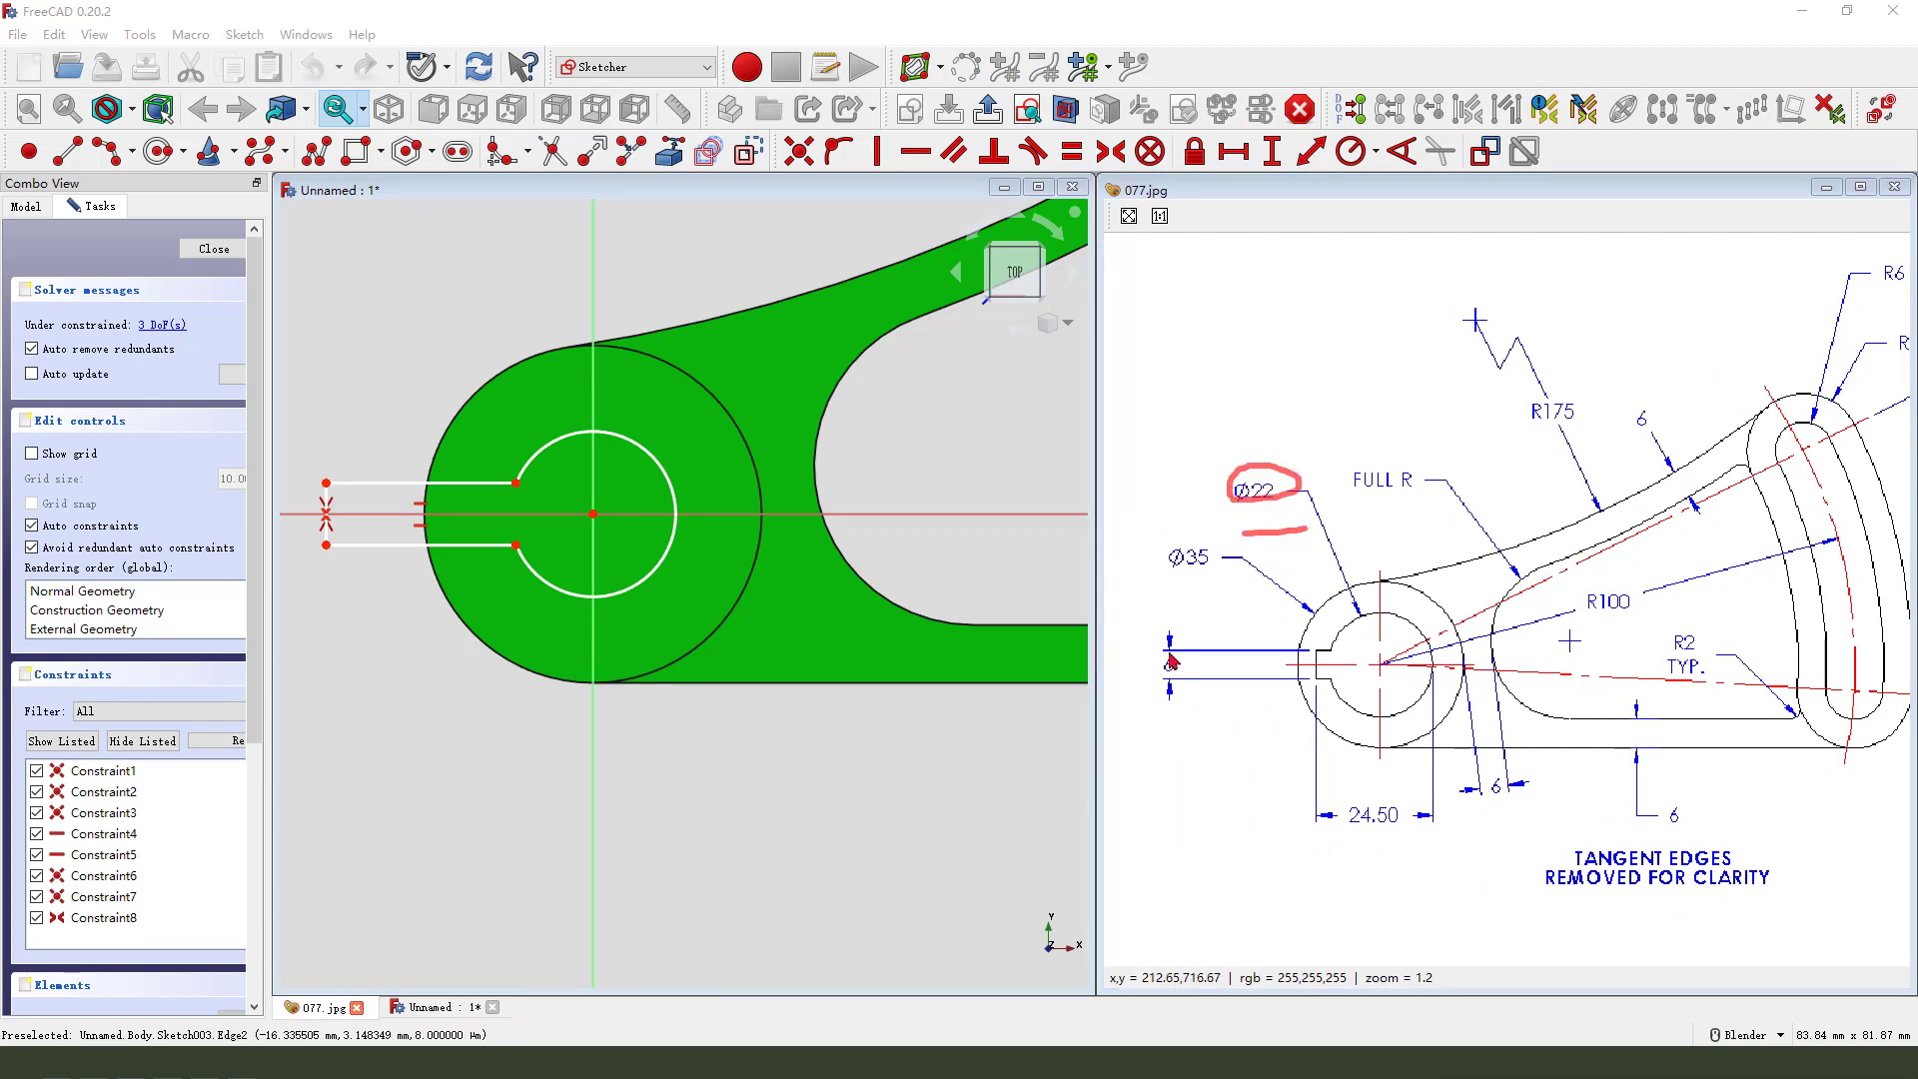
drag(1172, 659, 1182, 653)
key(Escape)
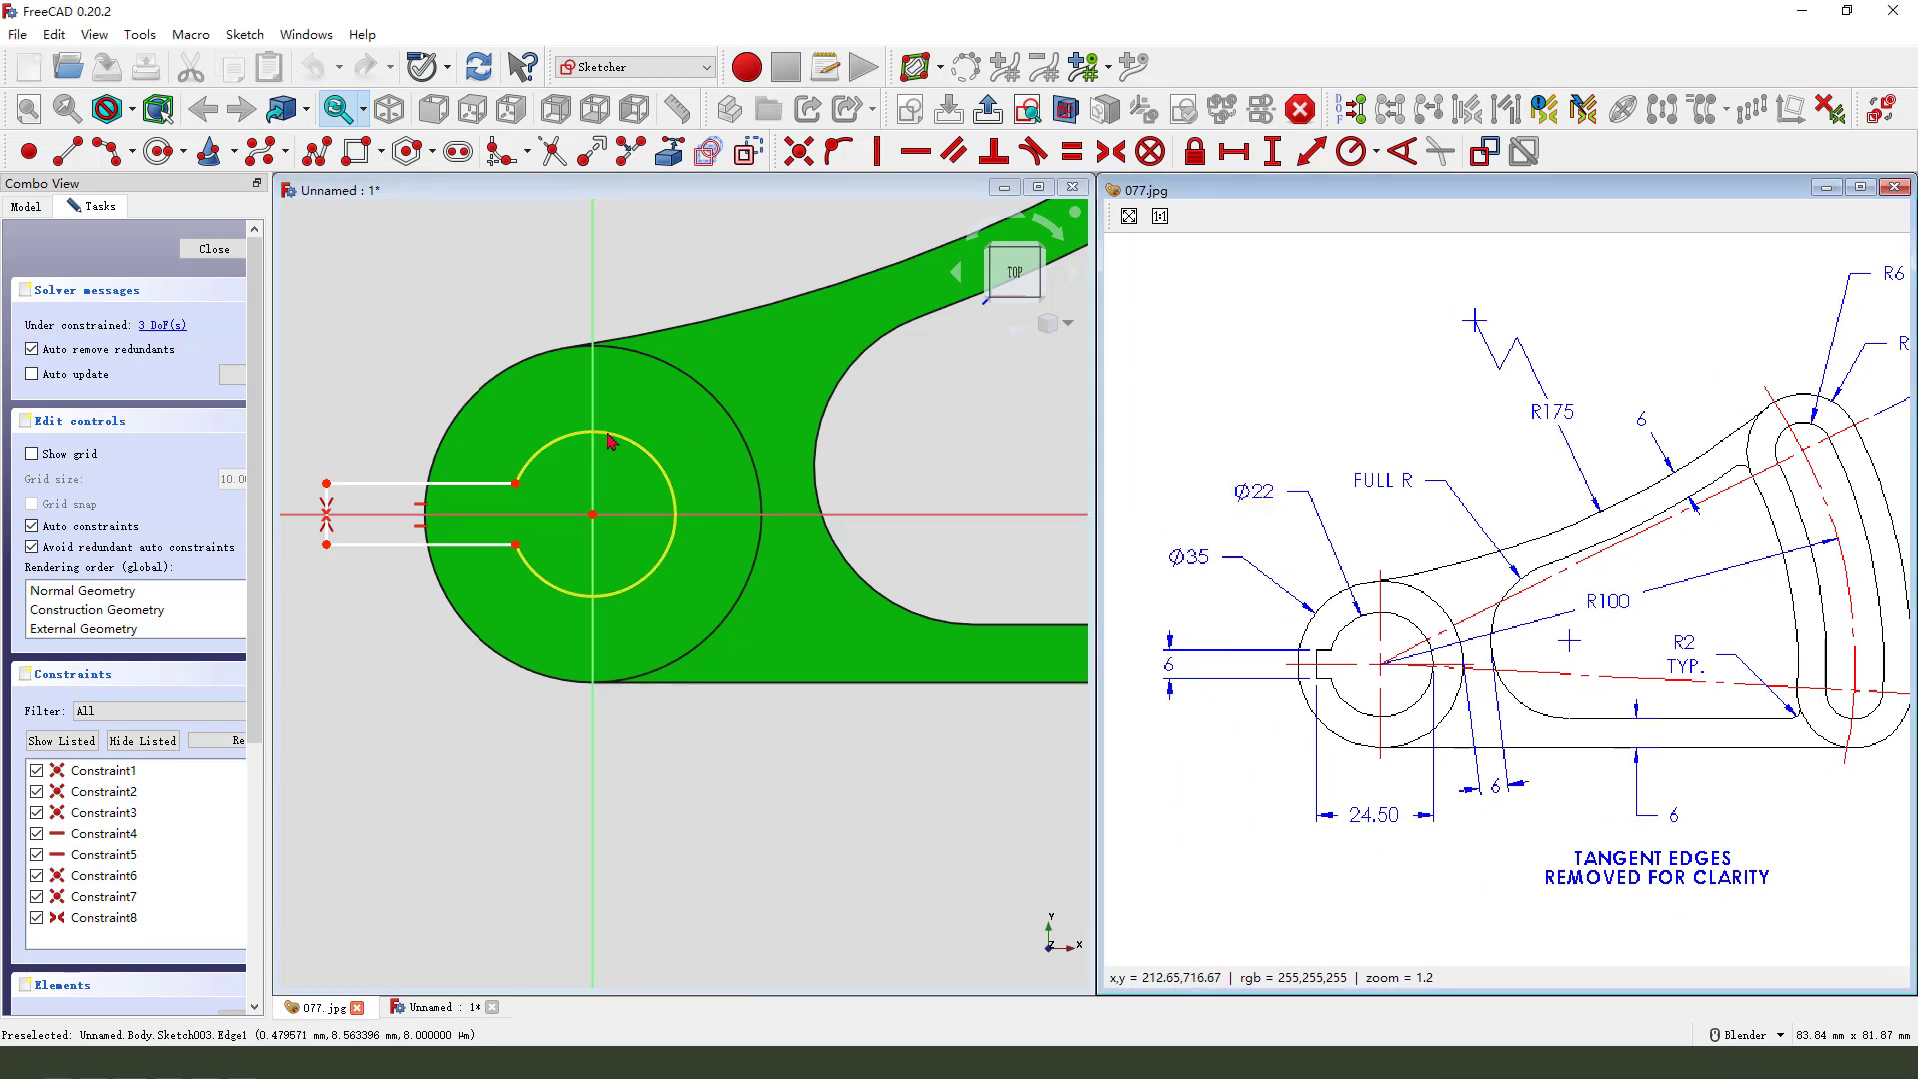
click(612, 433)
click(1378, 159)
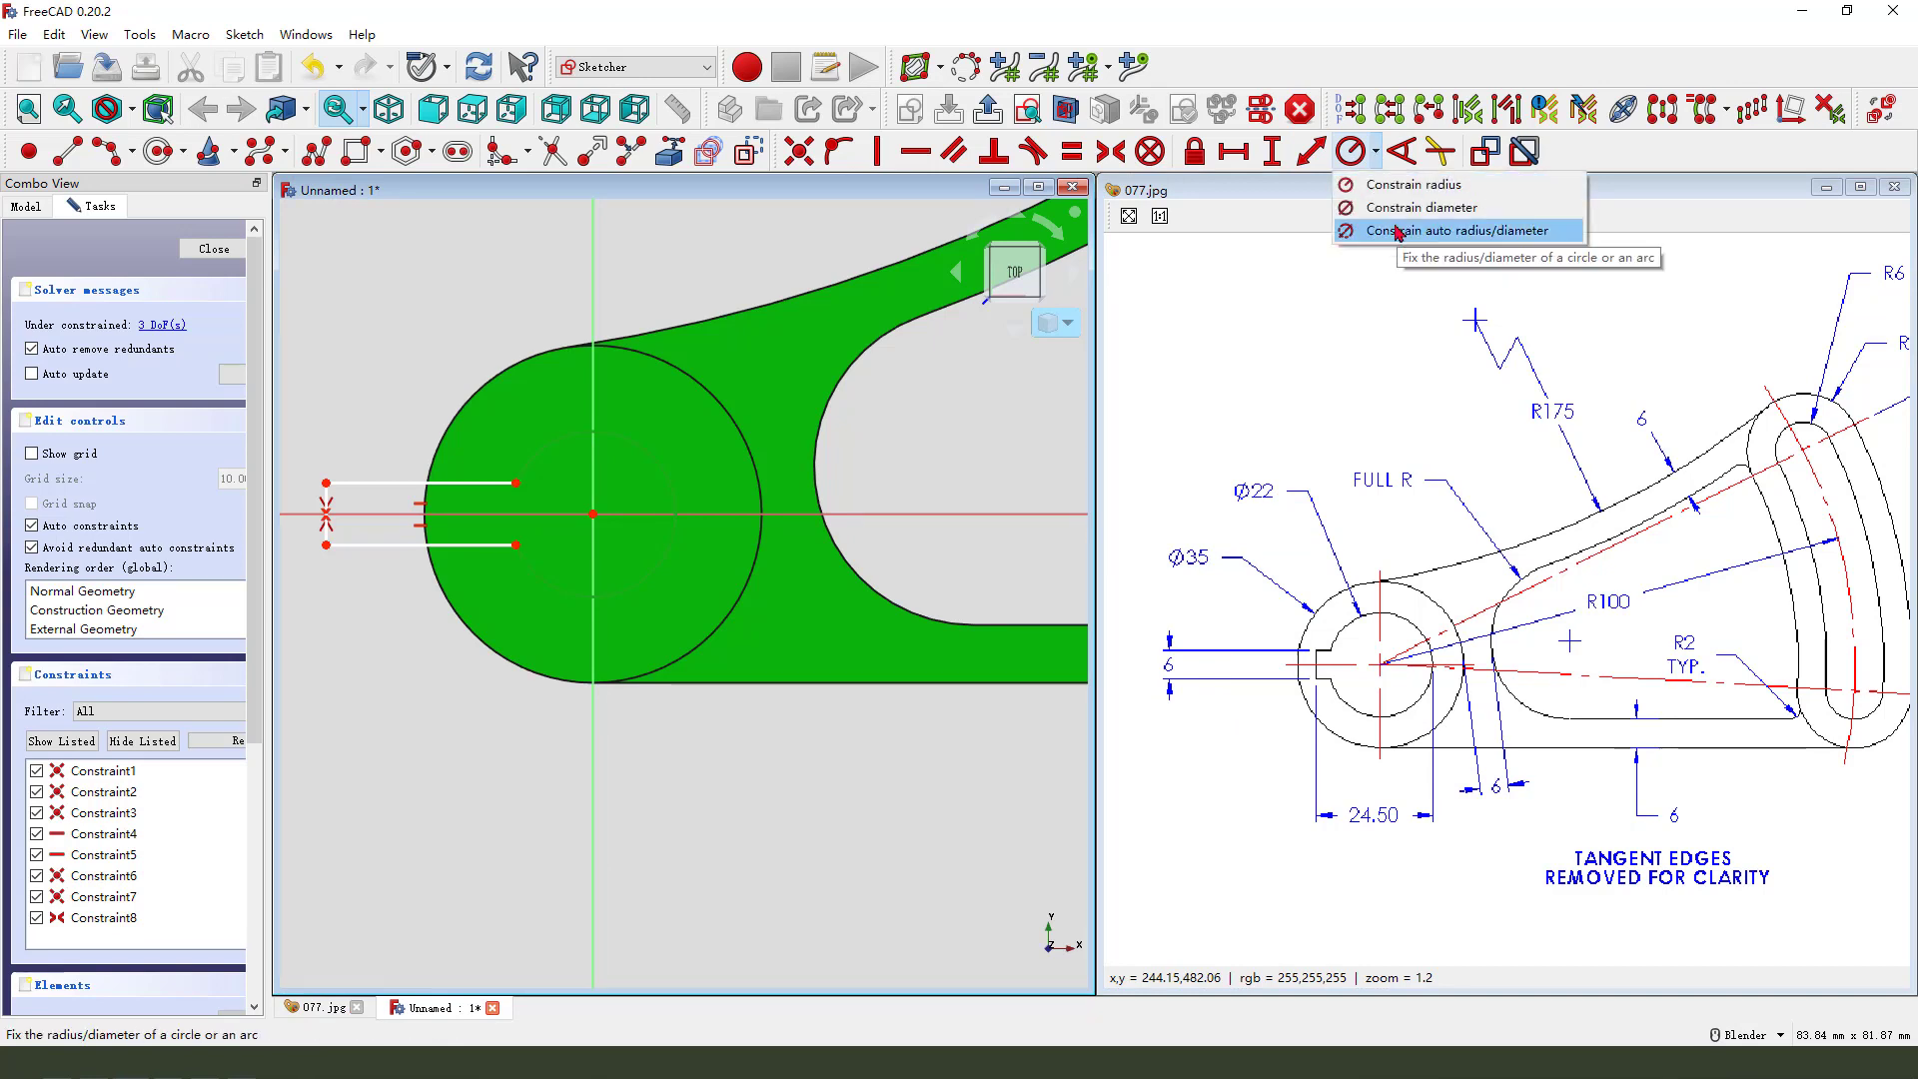
click(1448, 206)
text(2)
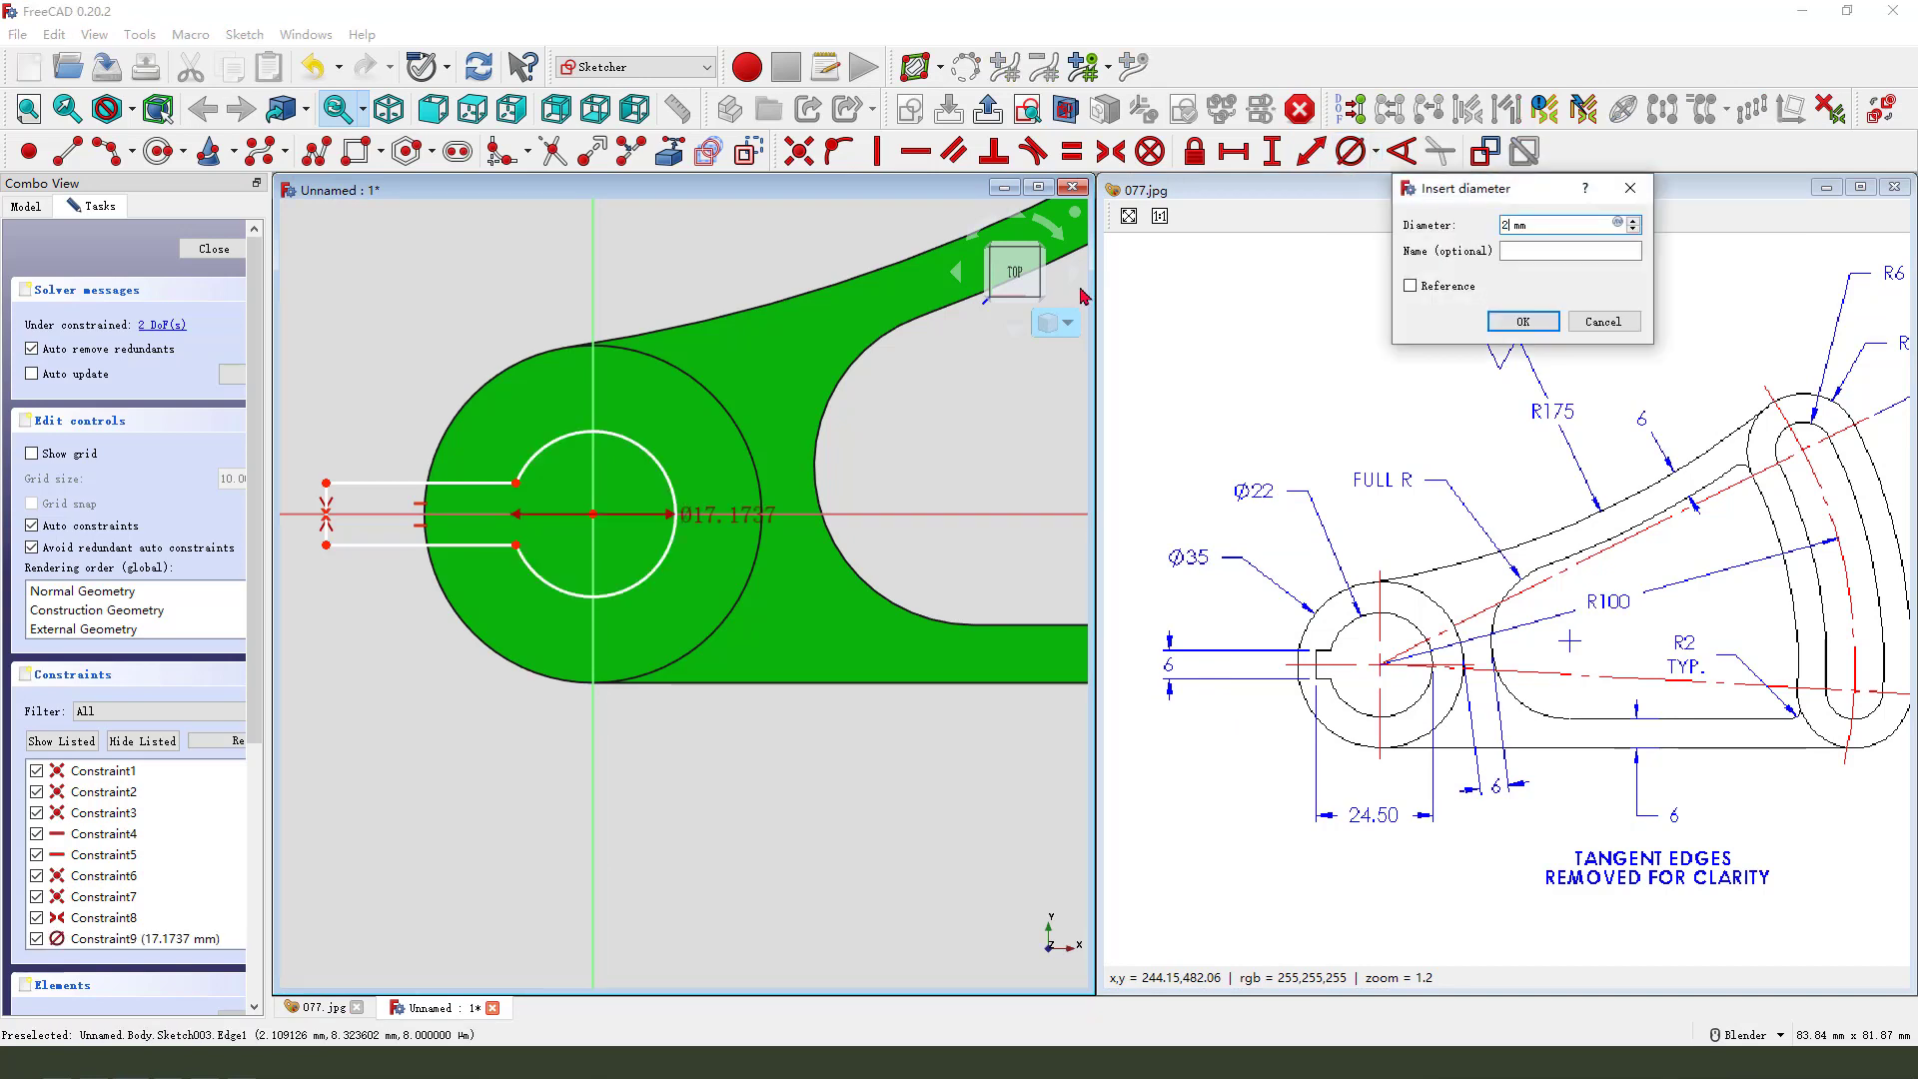
text(2)
key(Return)
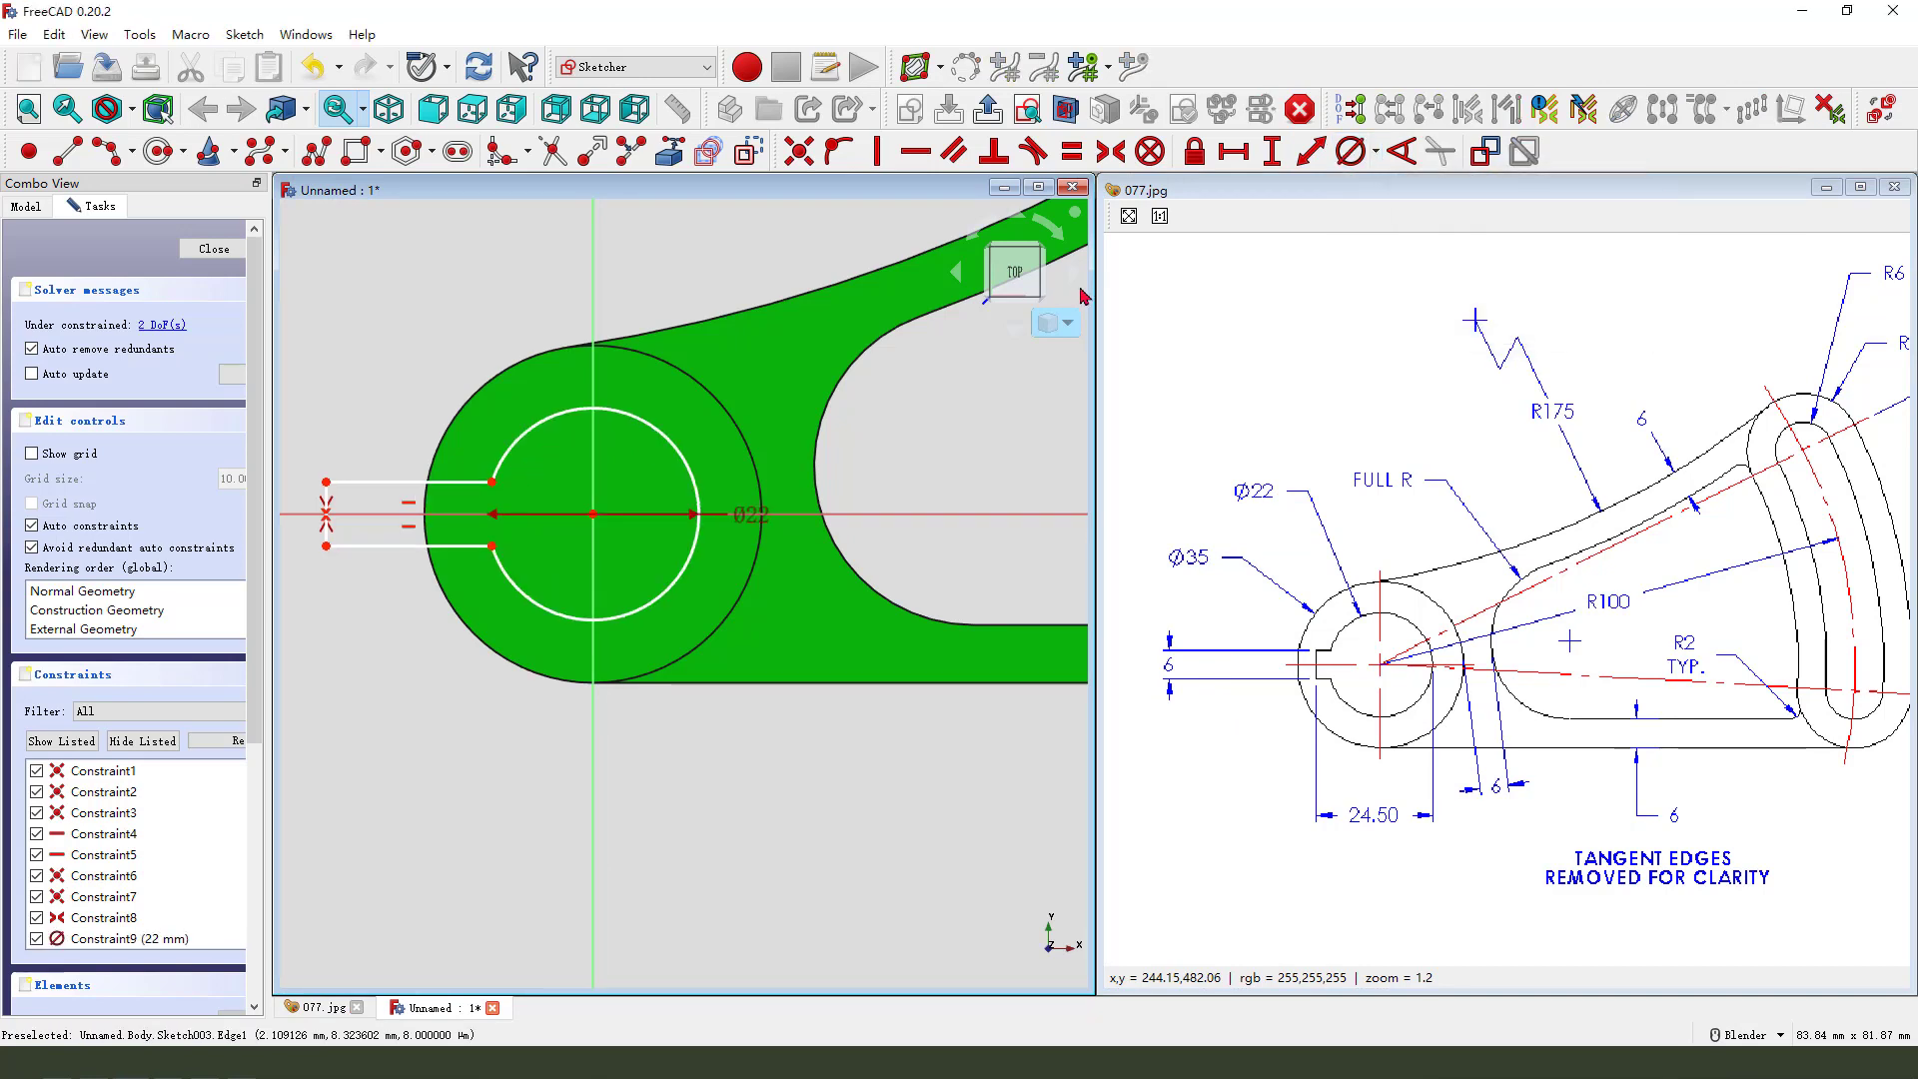
Step: Constrain the slot's left line to a 6 mm vertical width
click(327, 501)
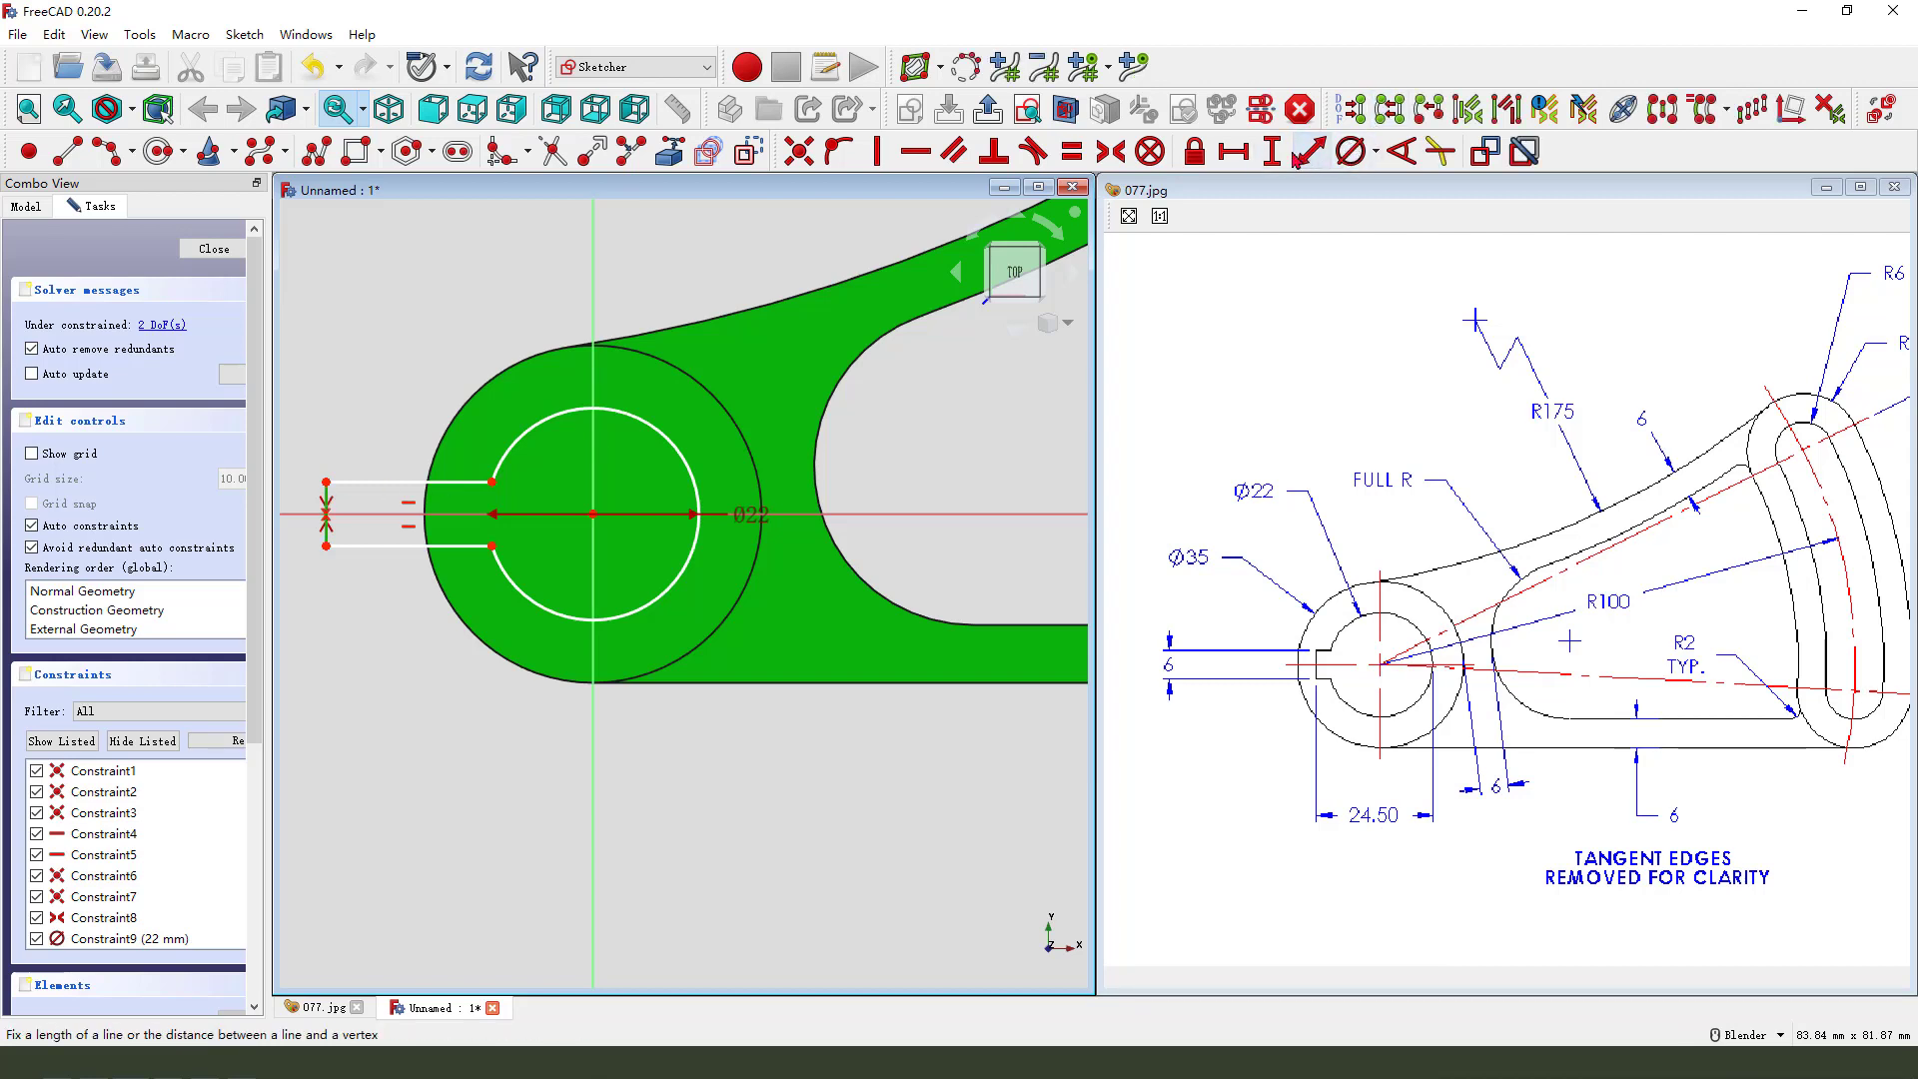
click(1272, 151)
text(6.63)
key(Return)
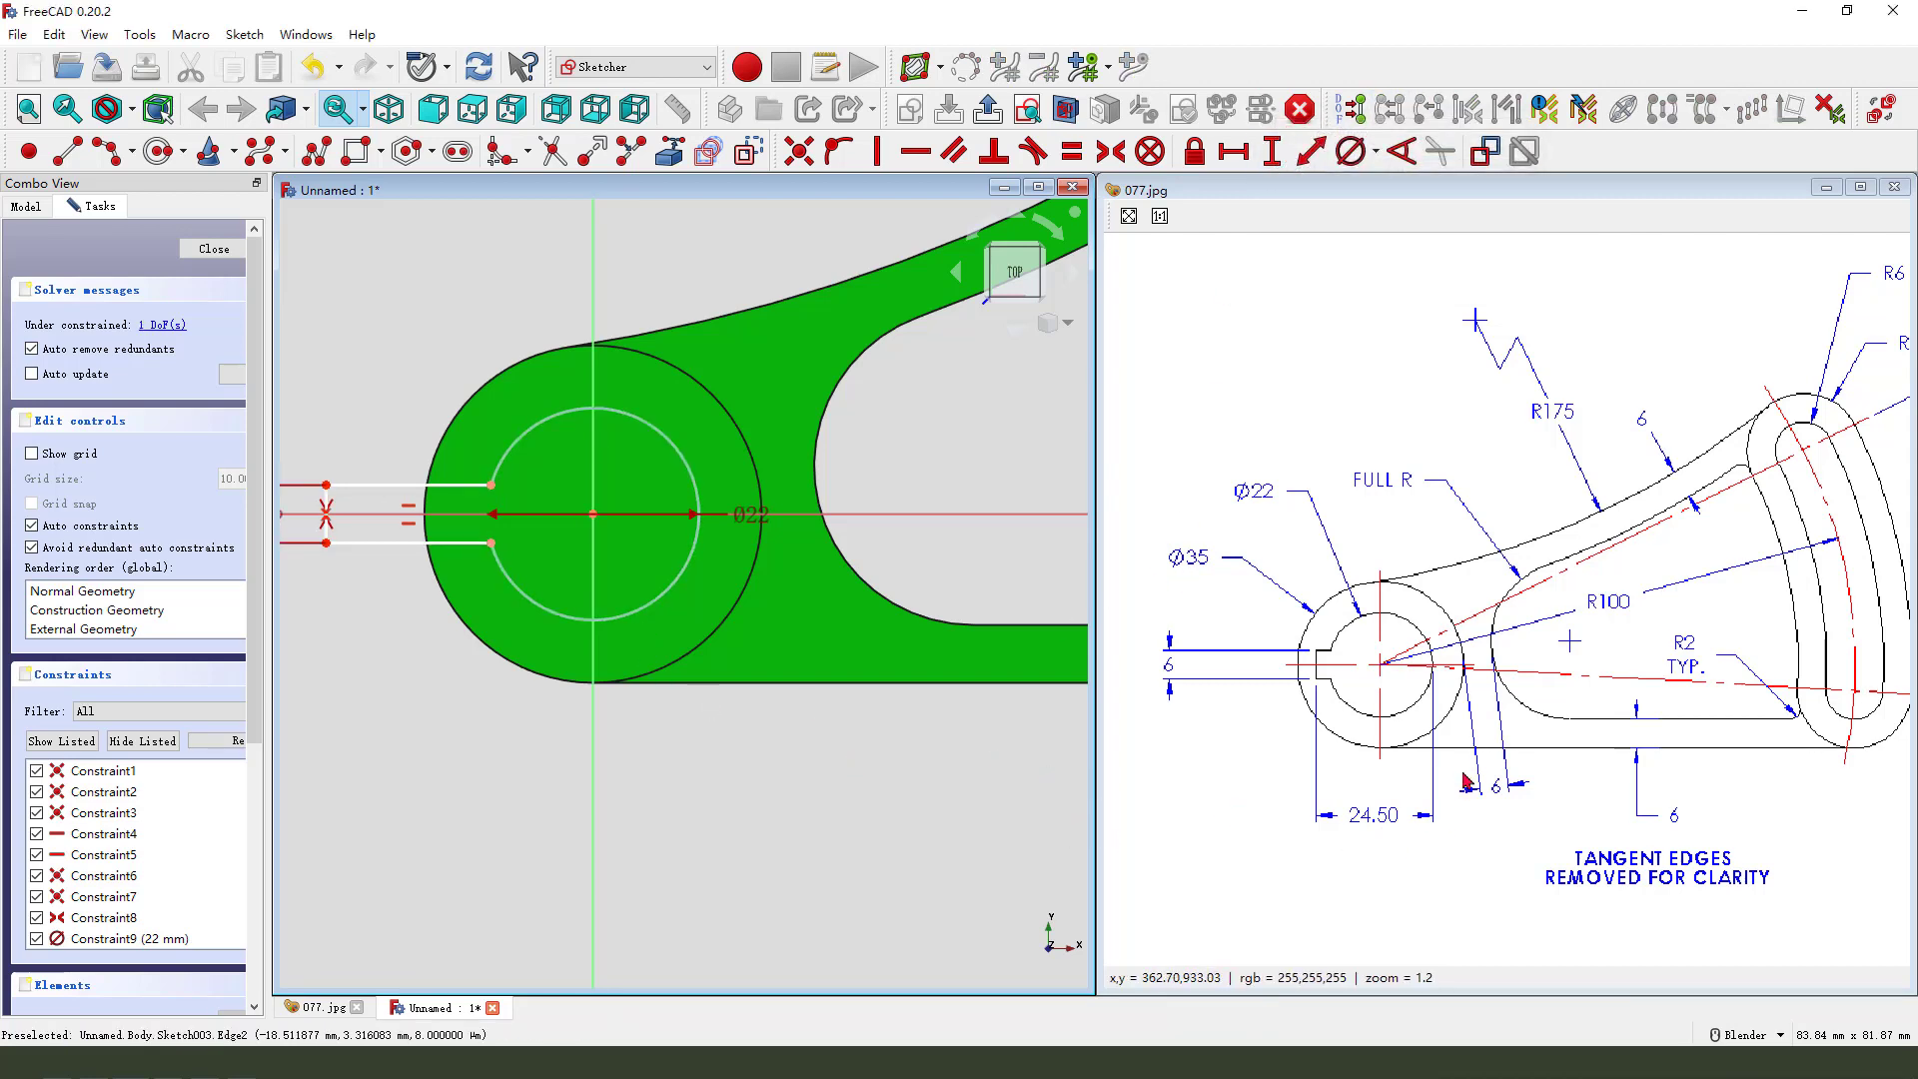
drag(1376, 795, 1429, 817)
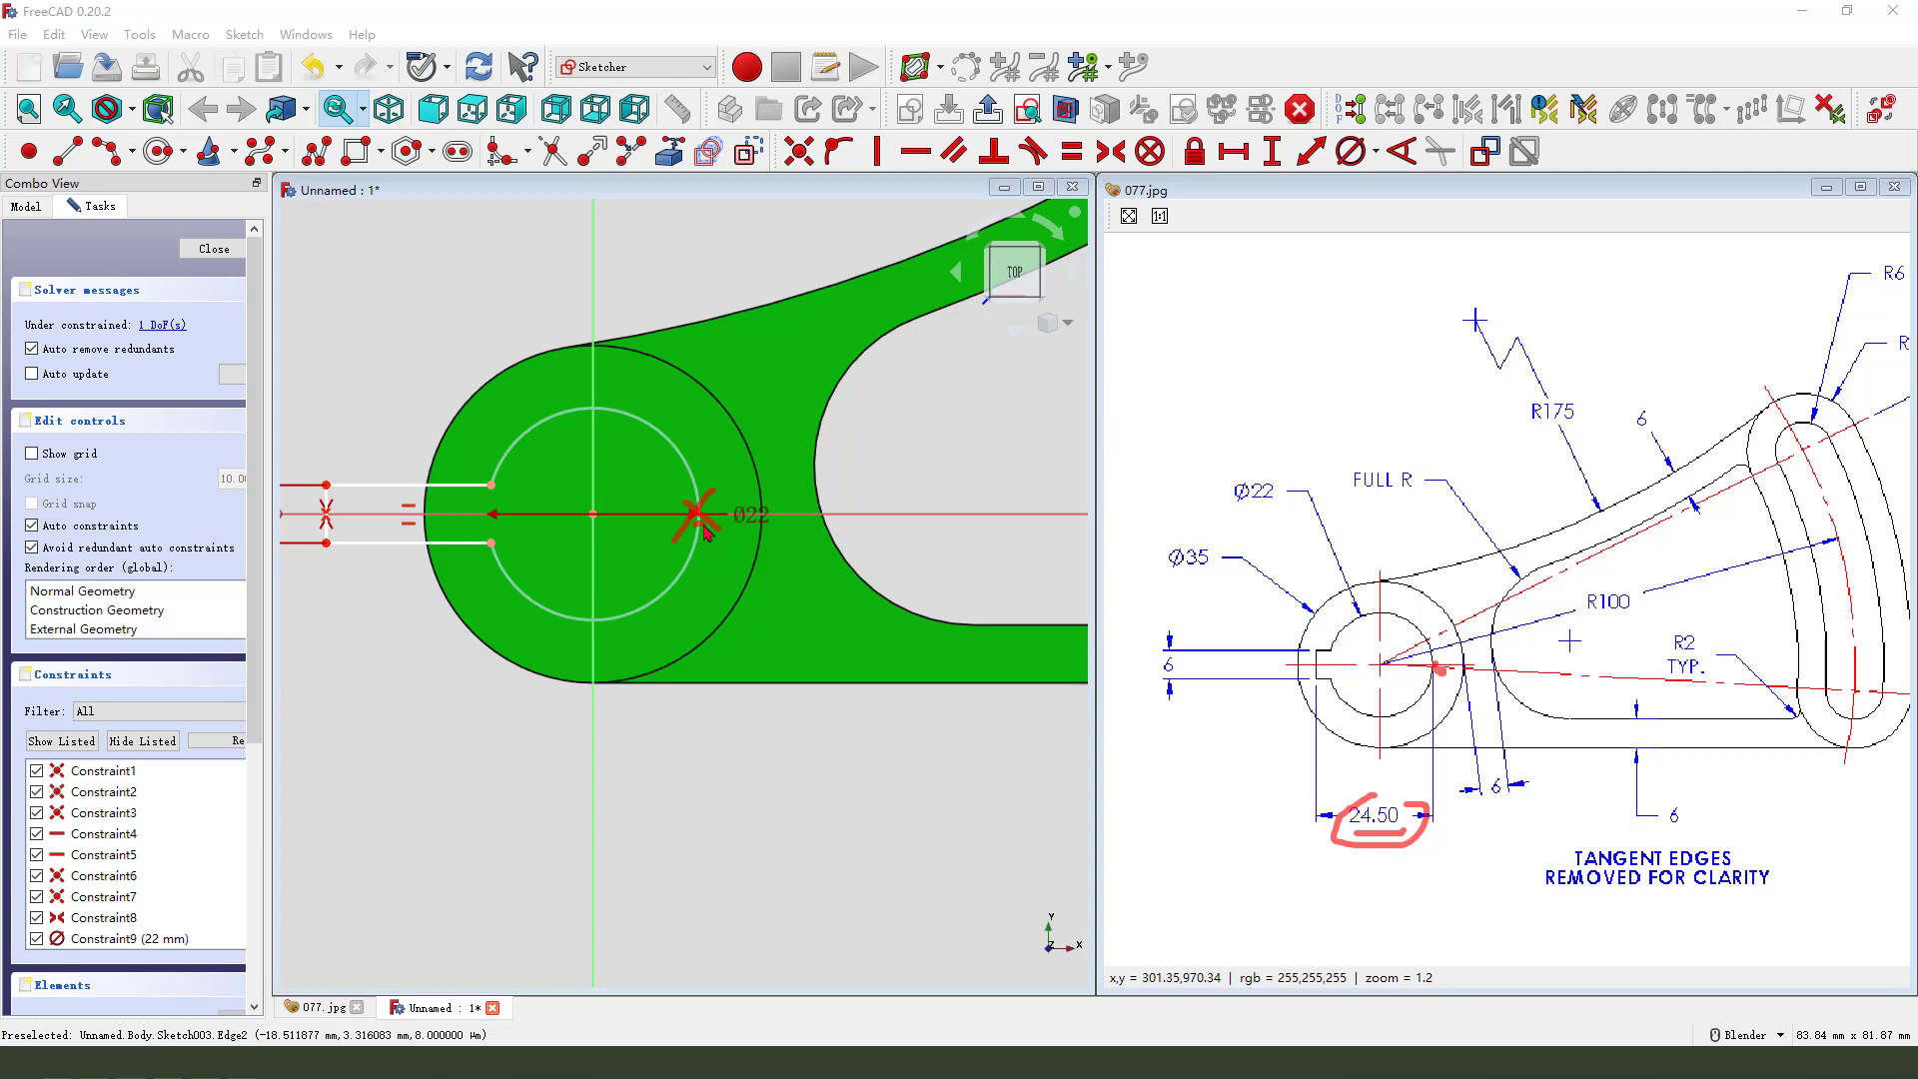
Step: Place a point on the bore circle at the keyway and pin it to the horizontal axis
key(Escape)
click(33, 152)
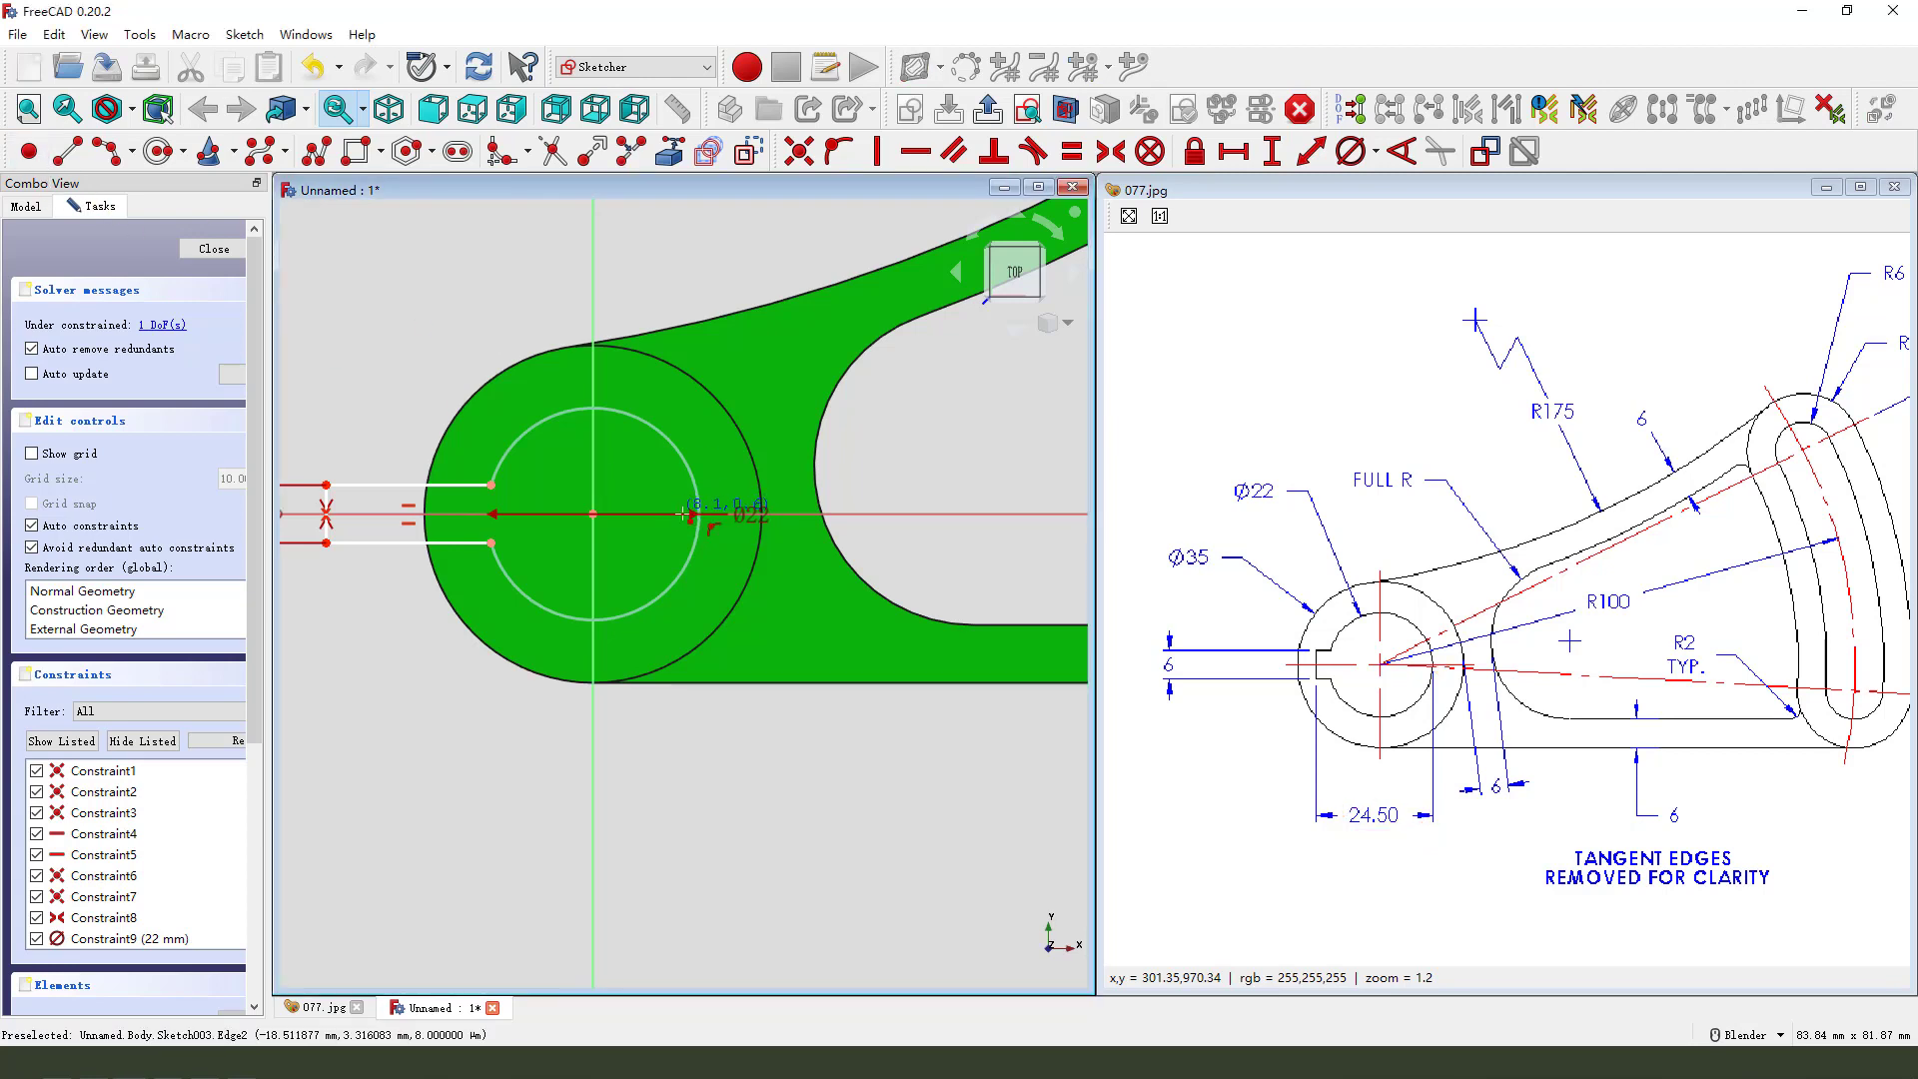
click(699, 496)
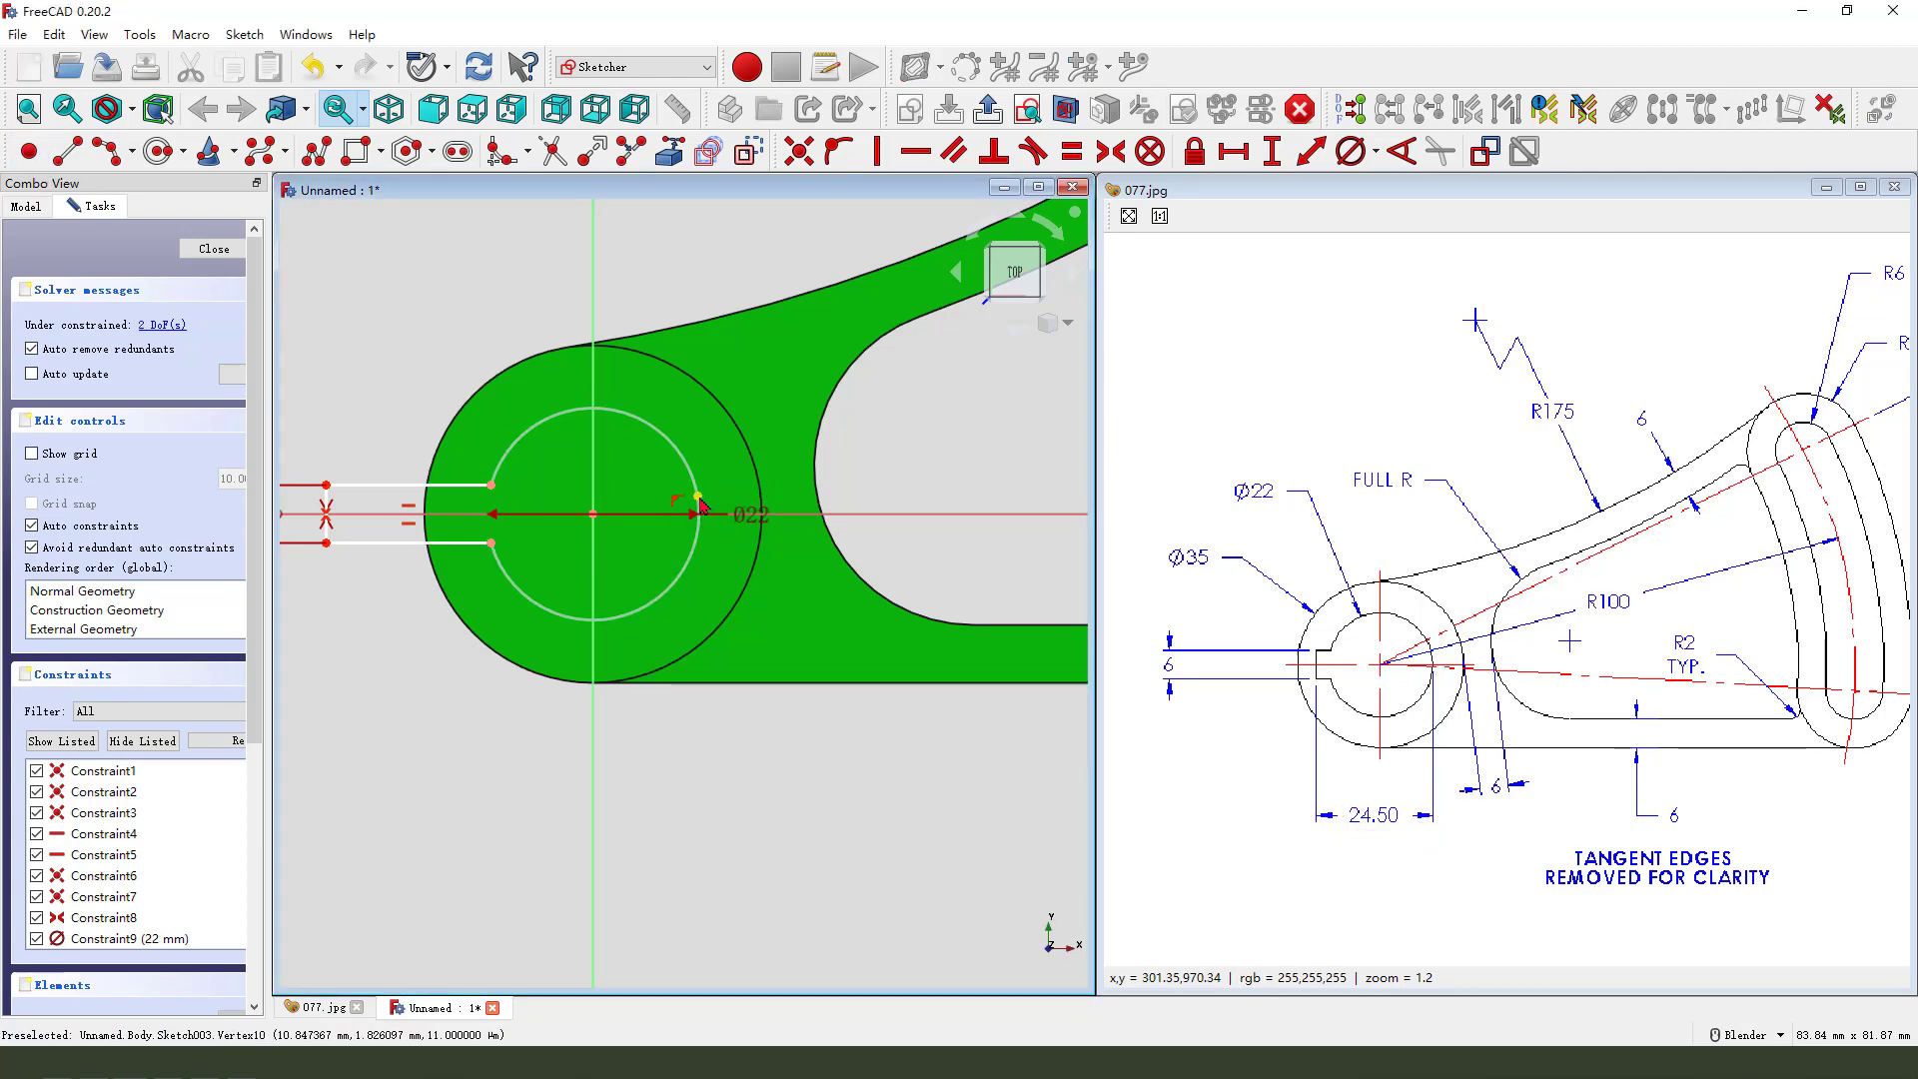
key(Escape)
click(807, 515)
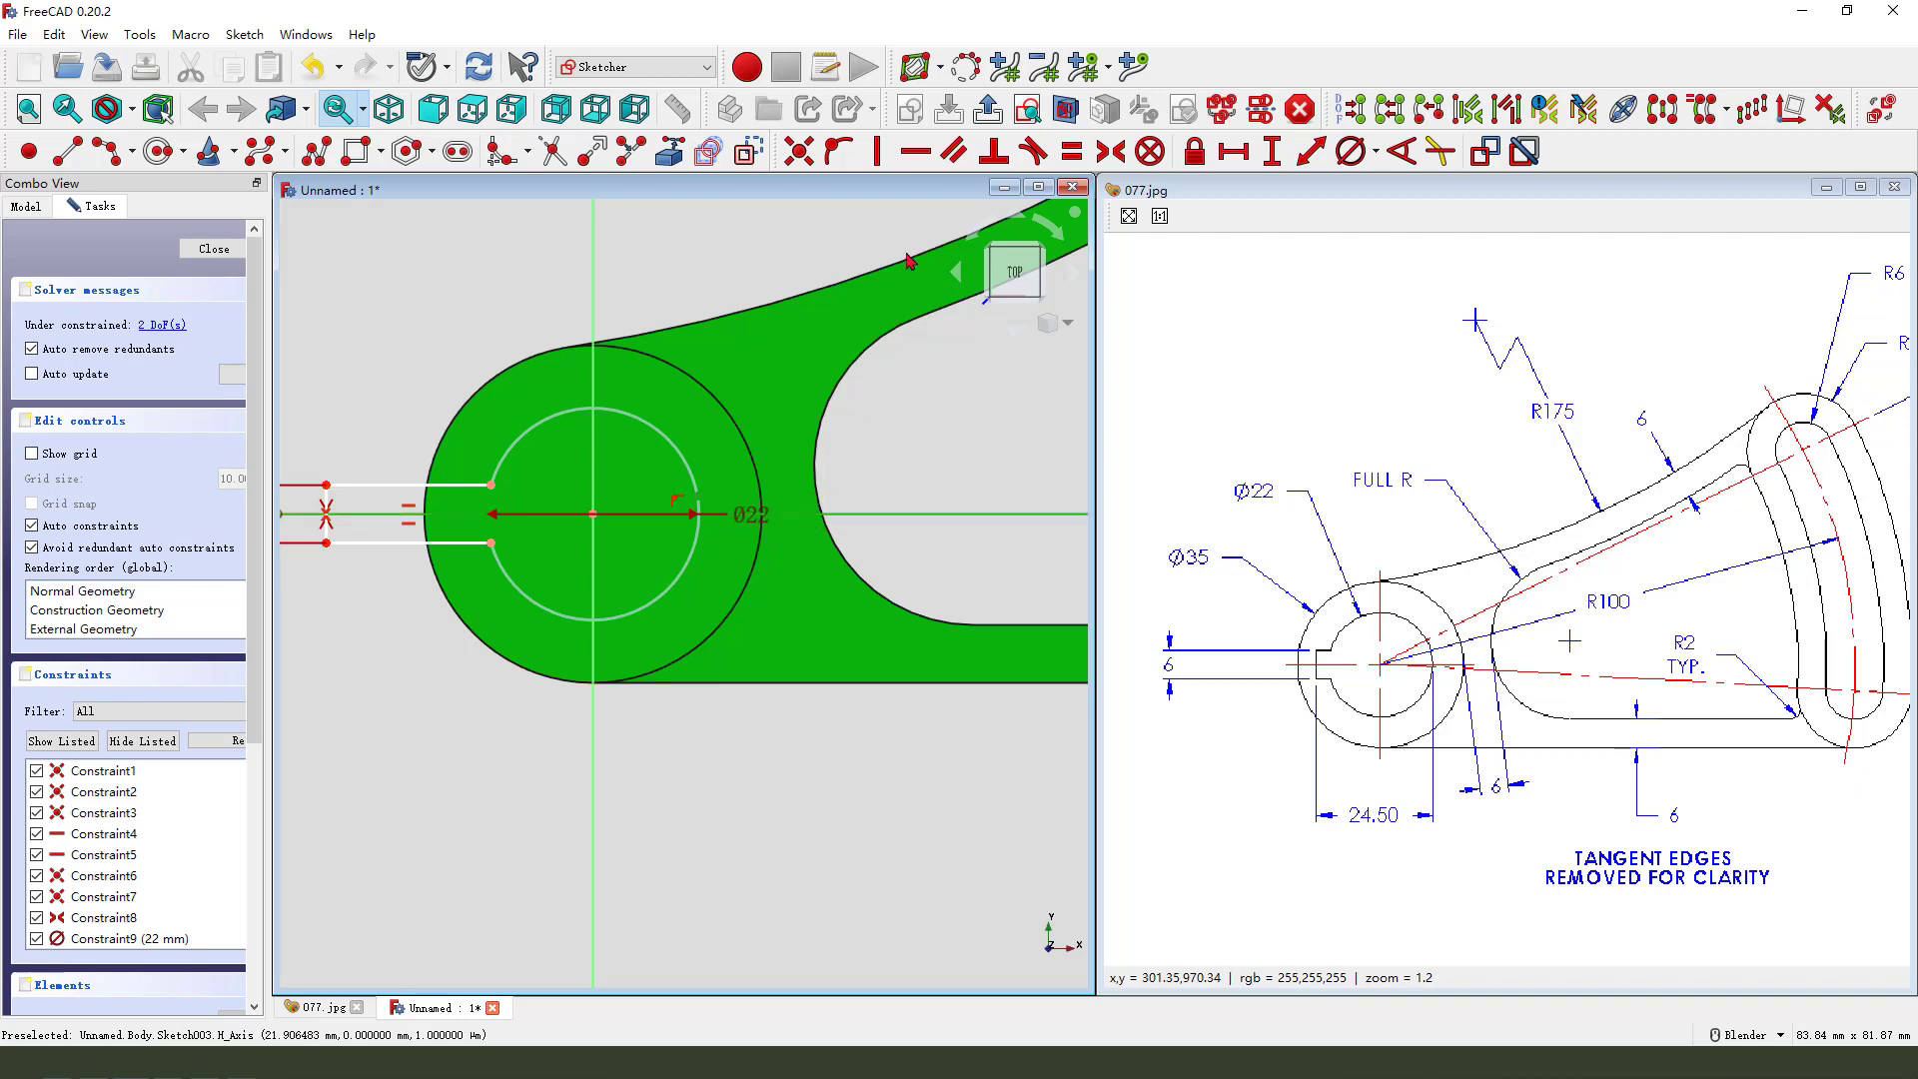
click(837, 151)
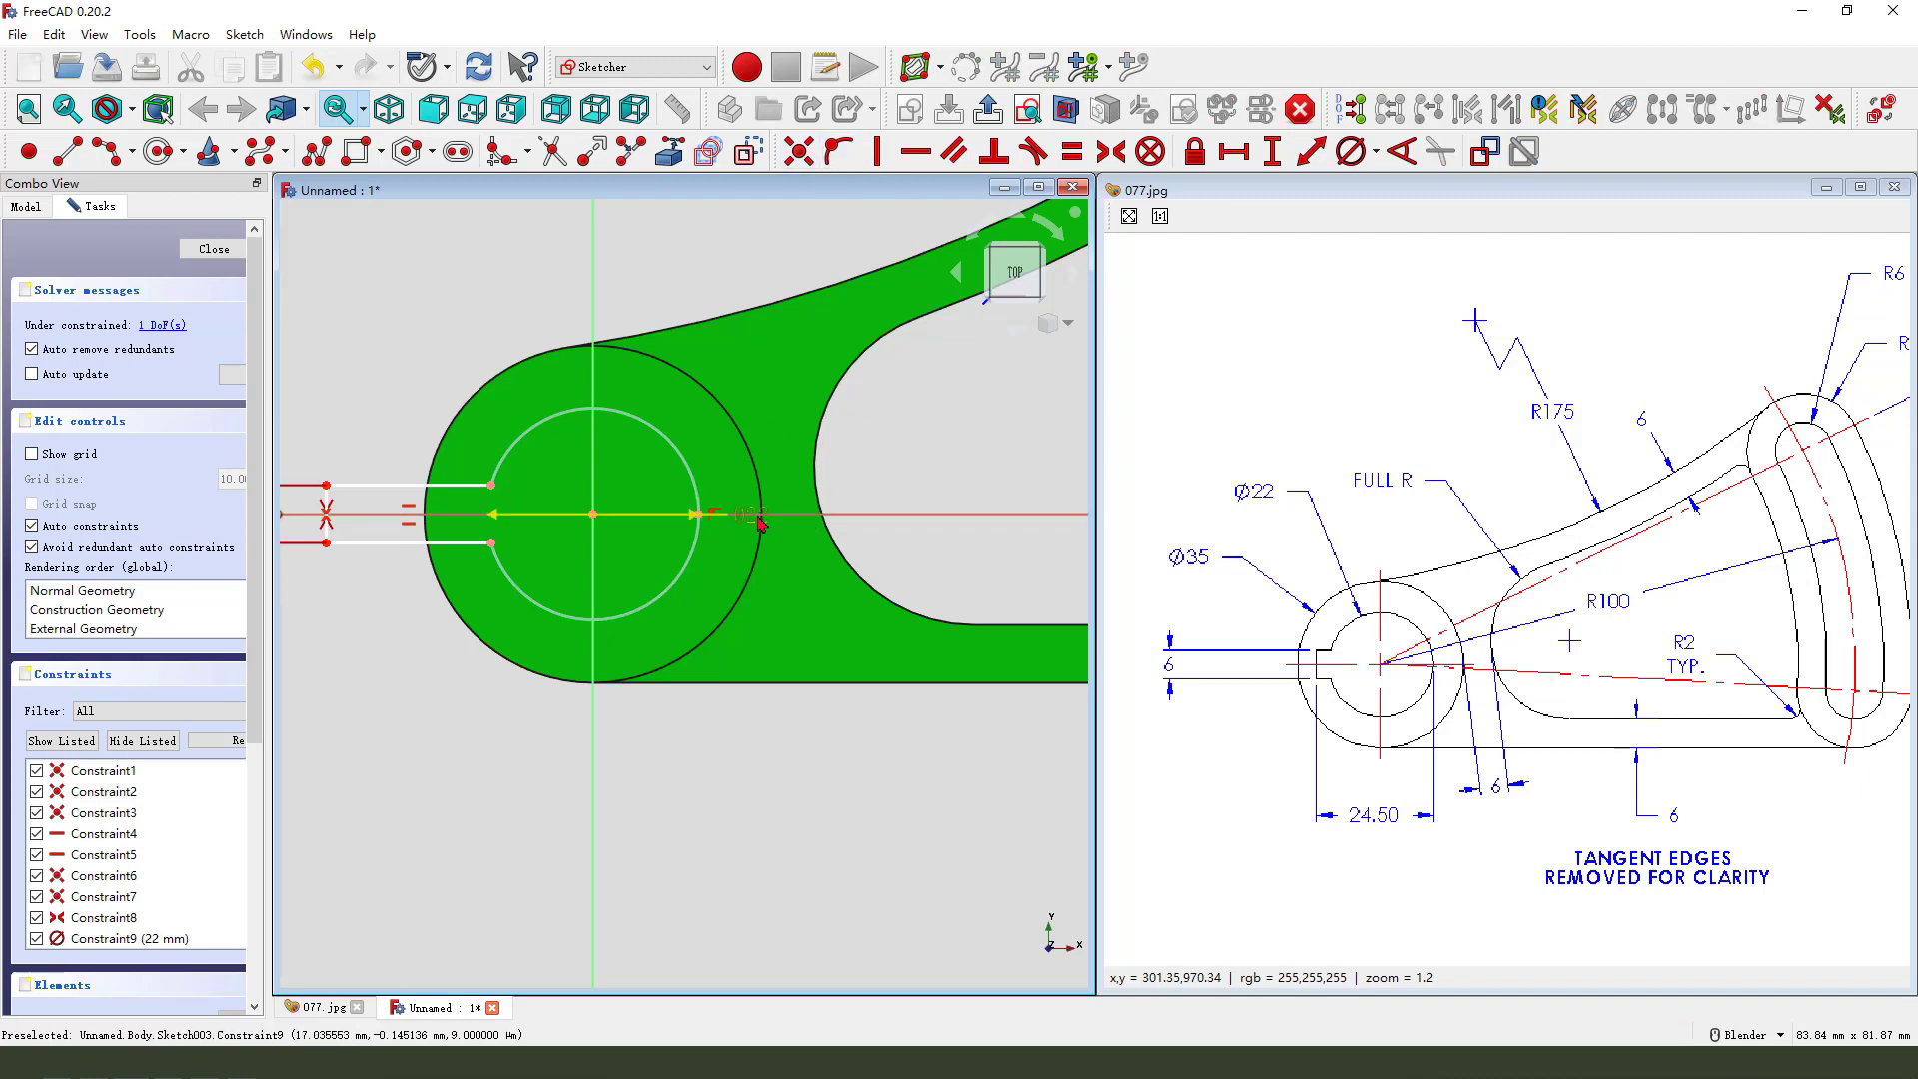
drag(772, 533, 814, 457)
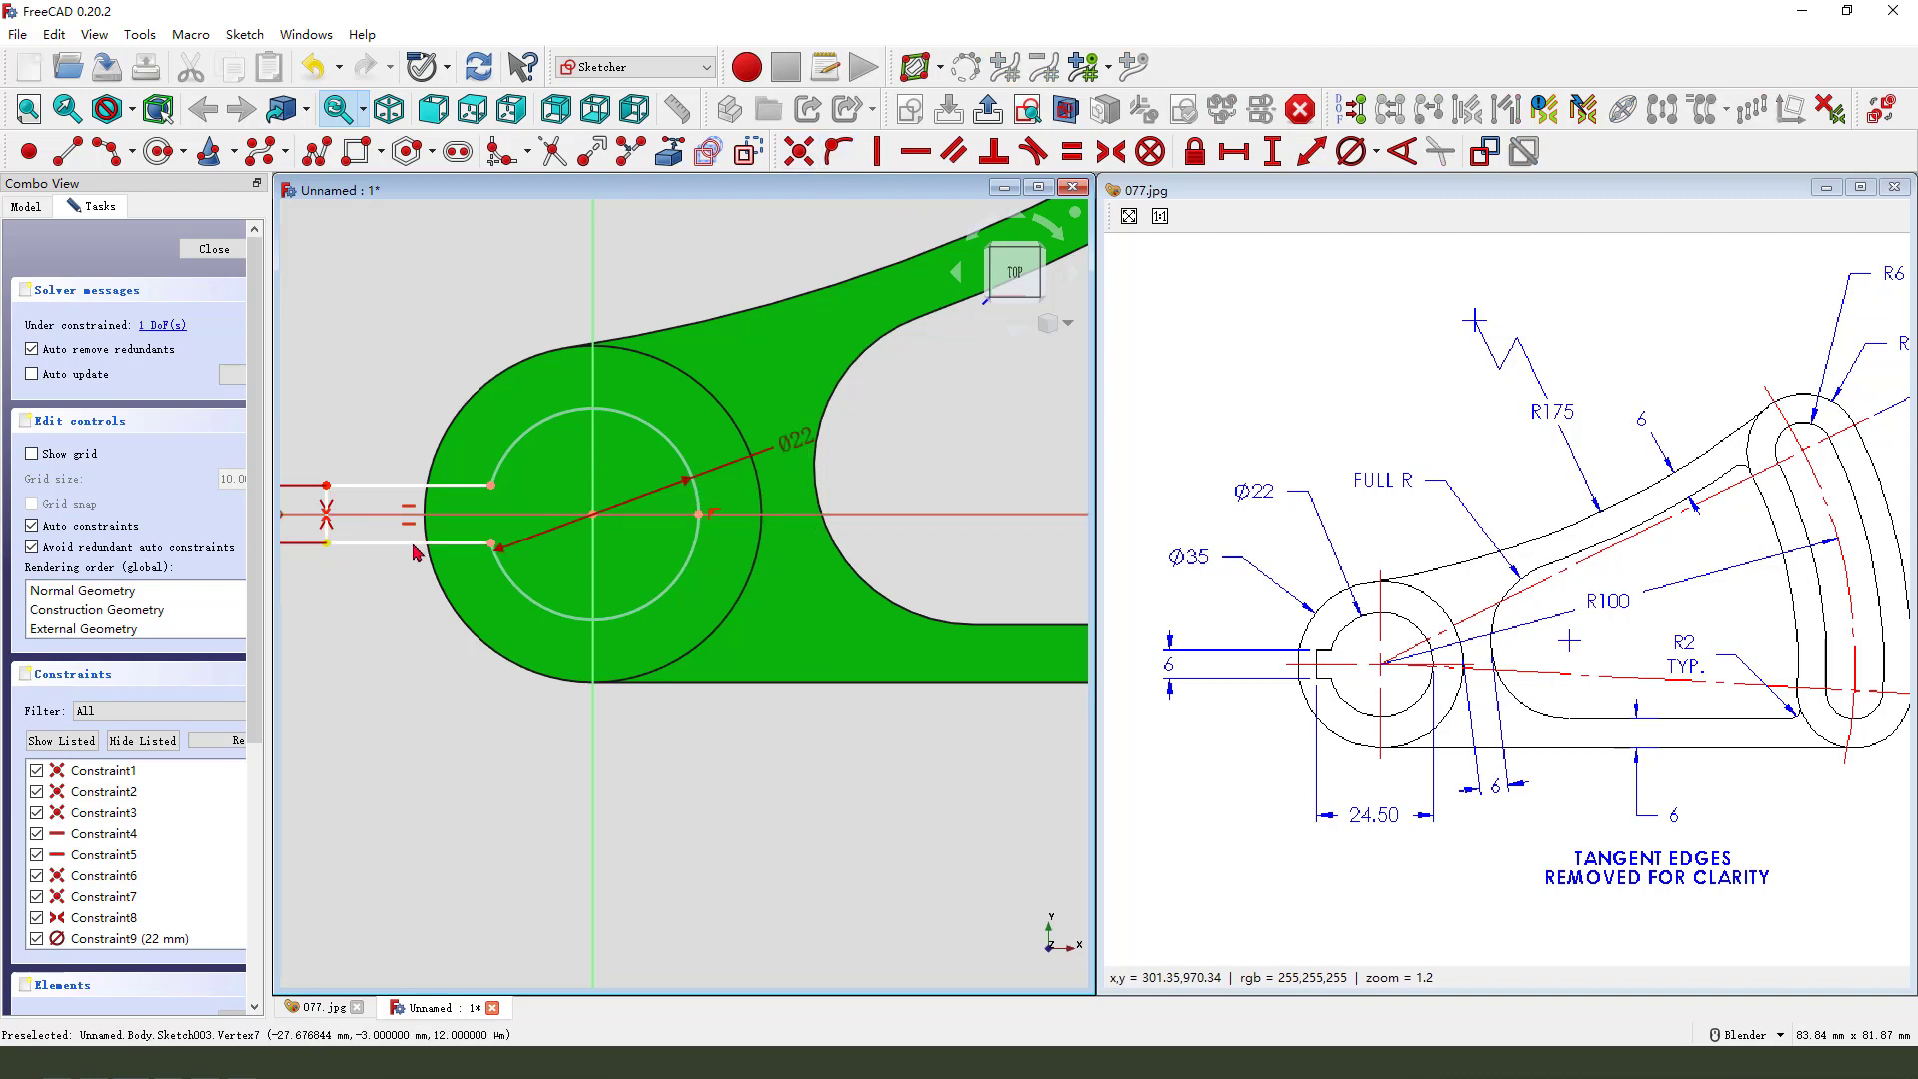
Step: Add a 24.5 mm horizontal distance from that point to the lower keyway line's endpoint
click(327, 544)
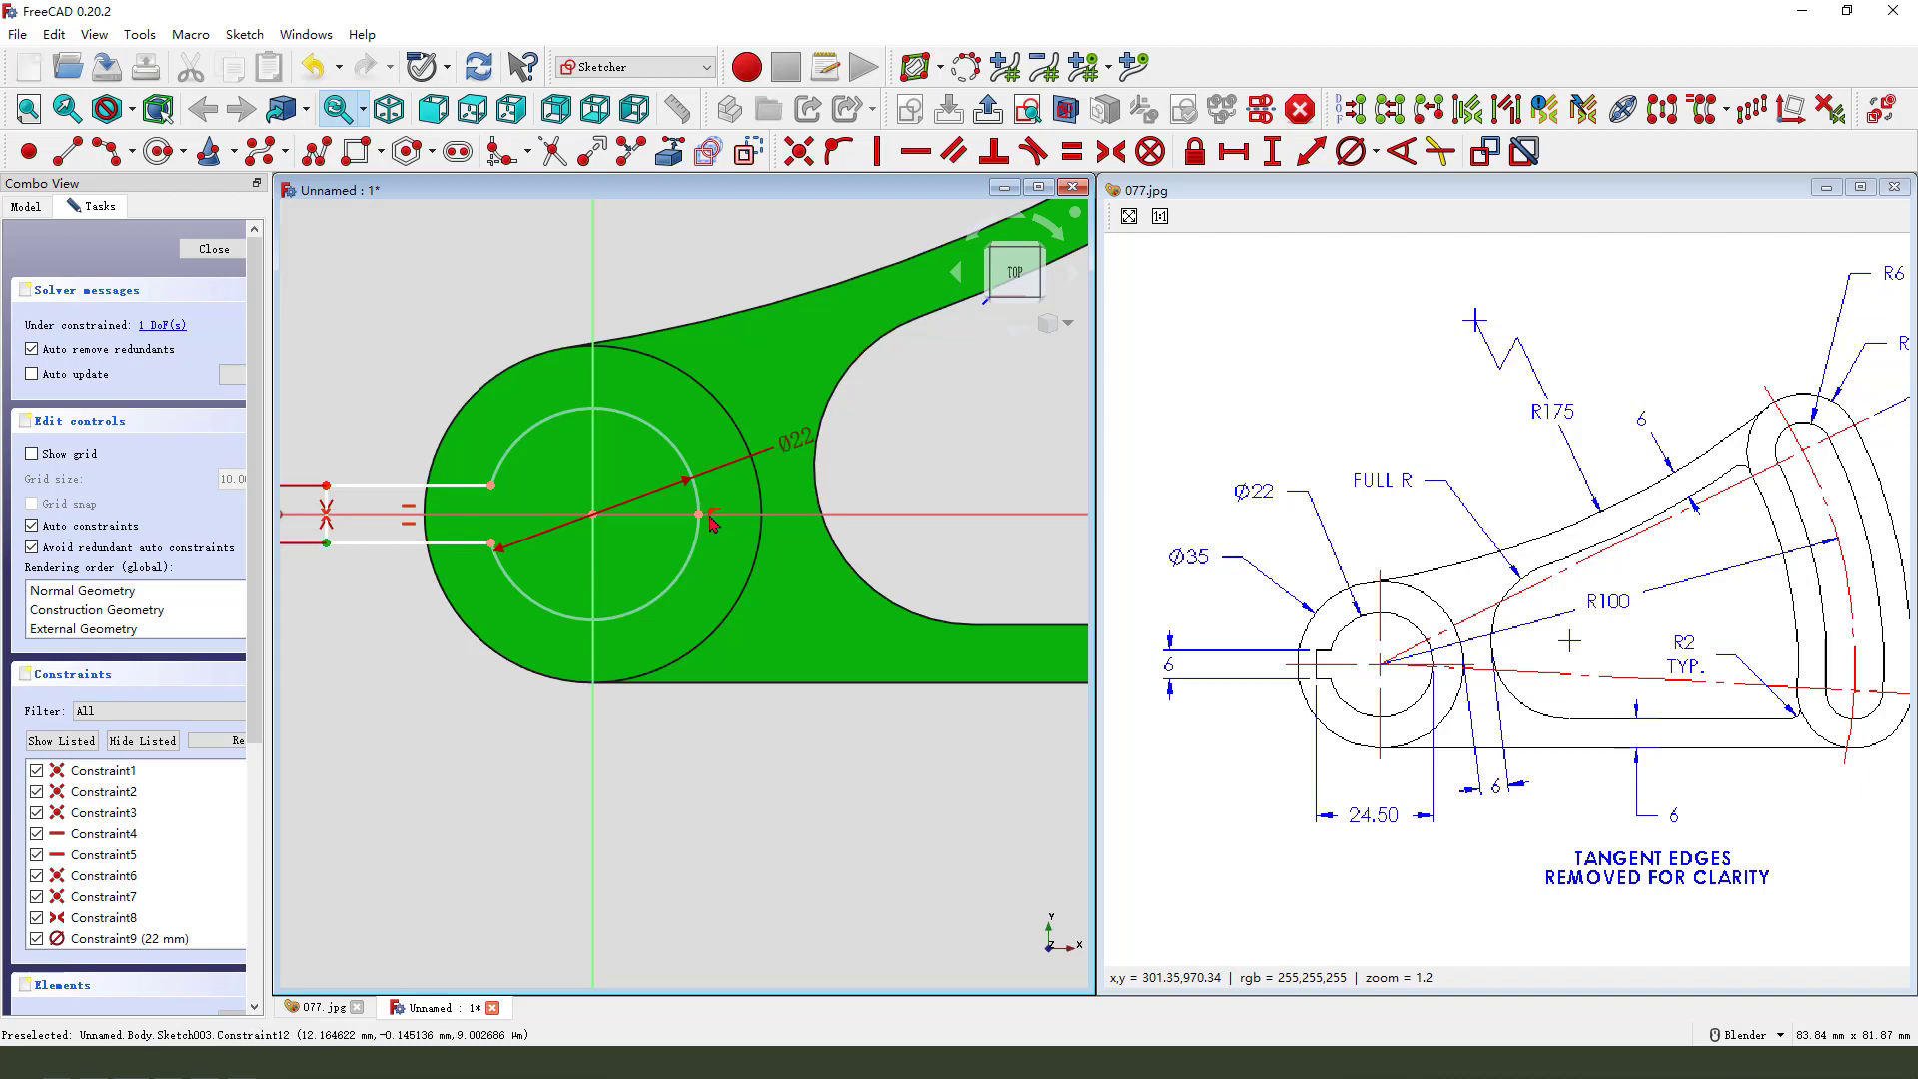
click(1234, 151)
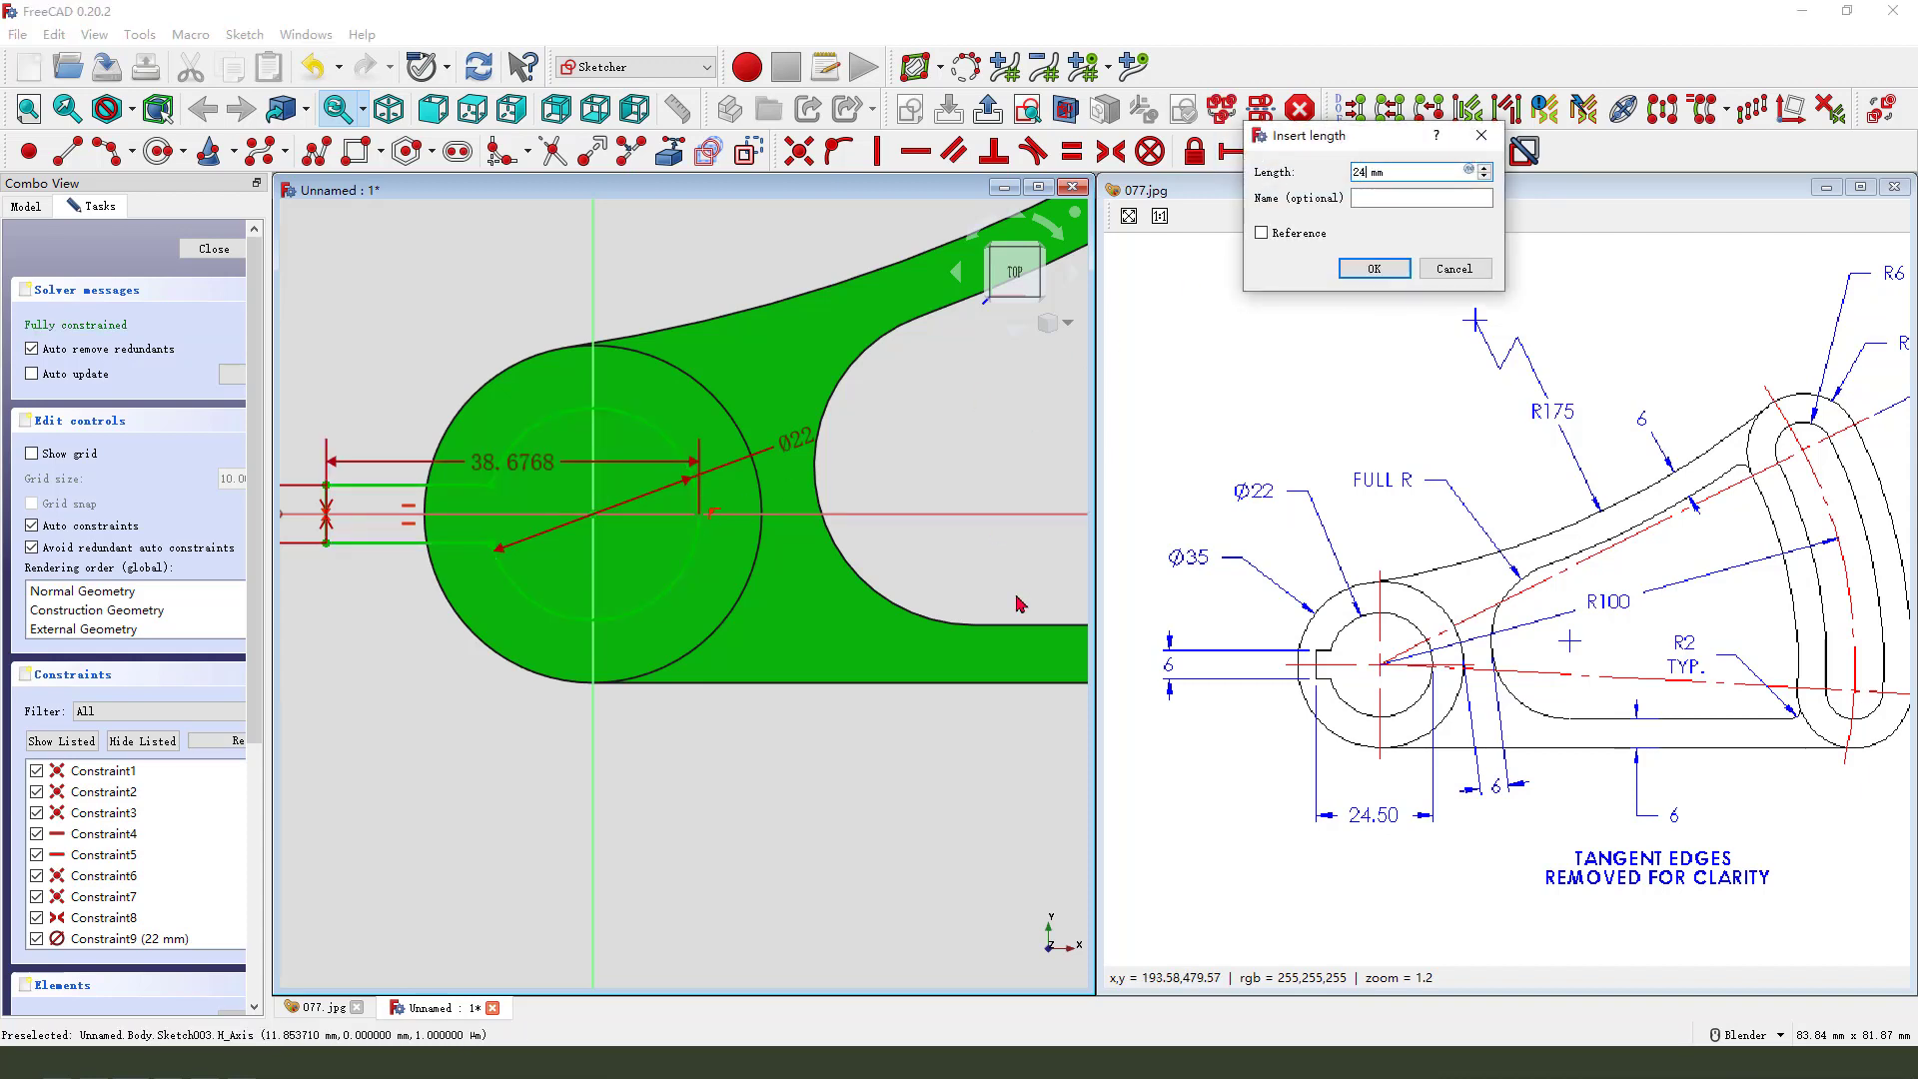
key(Return)
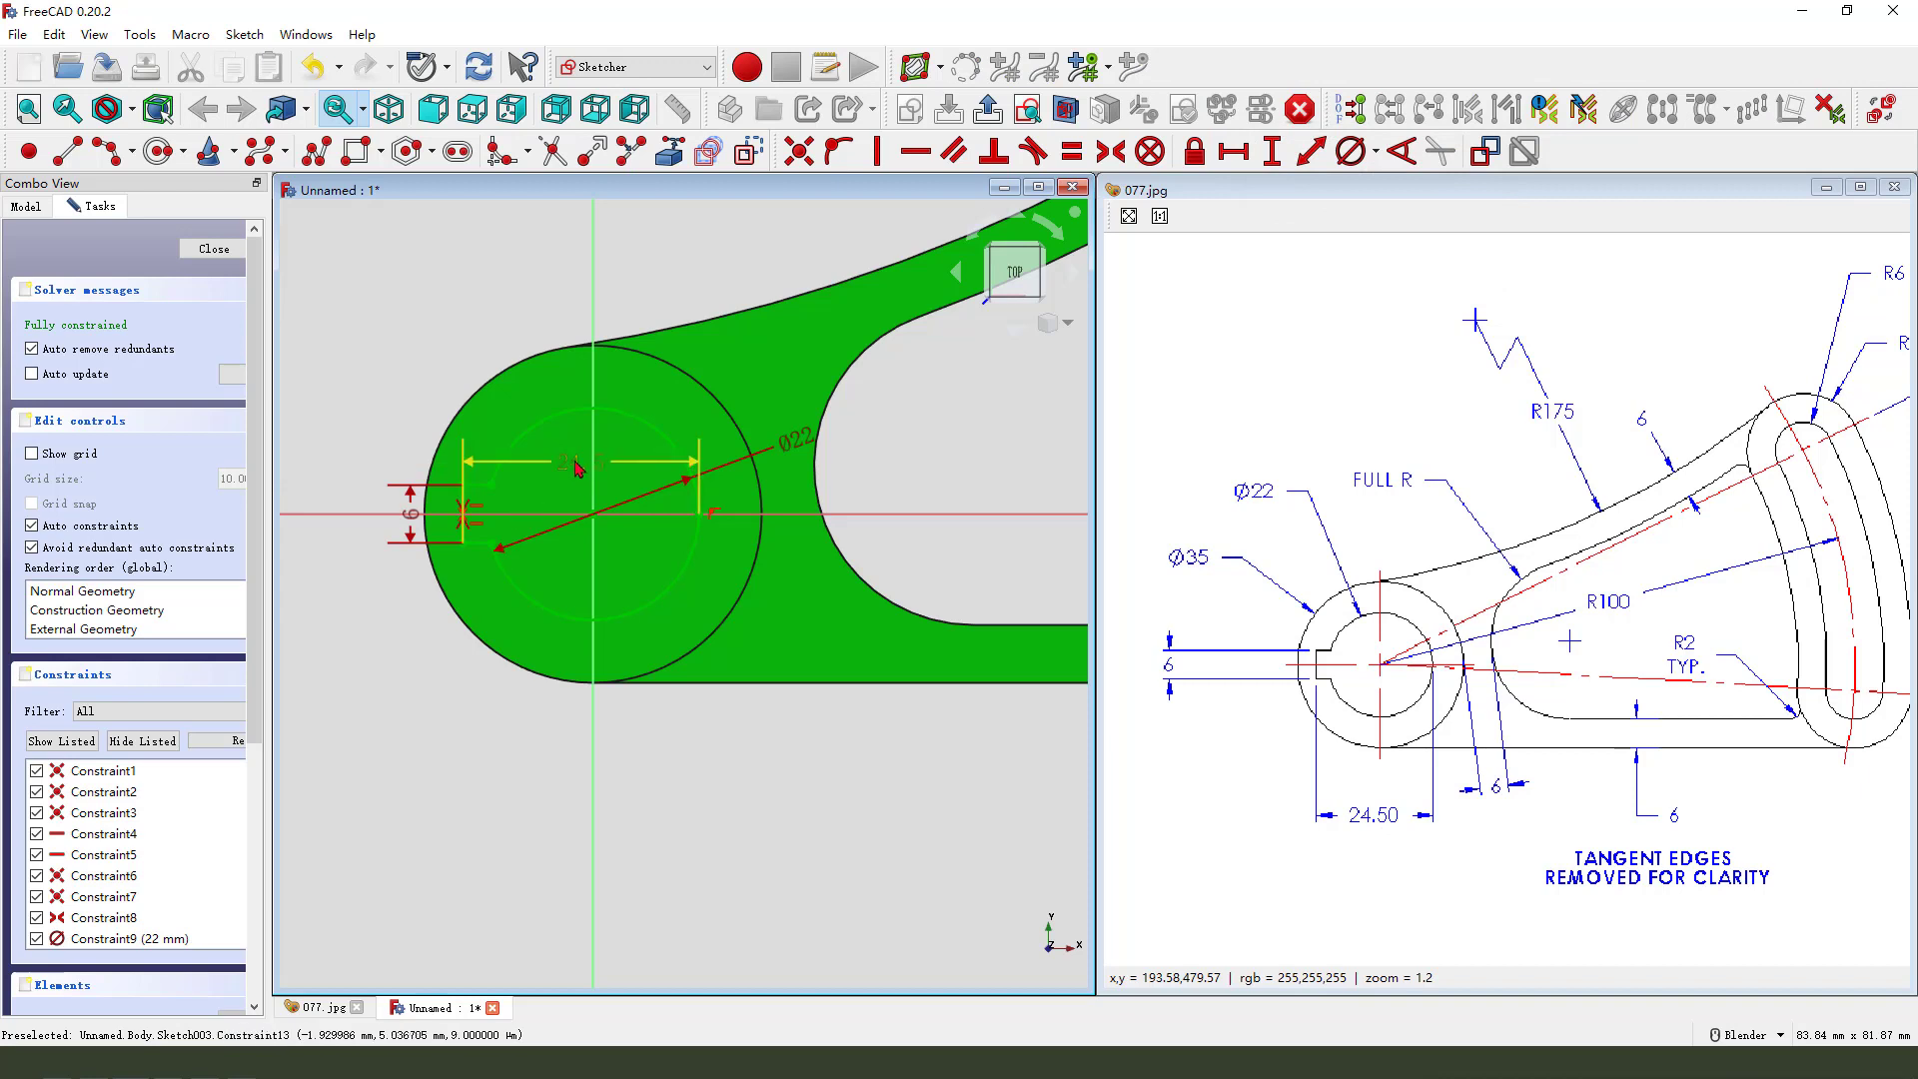
drag(580, 461, 643, 728)
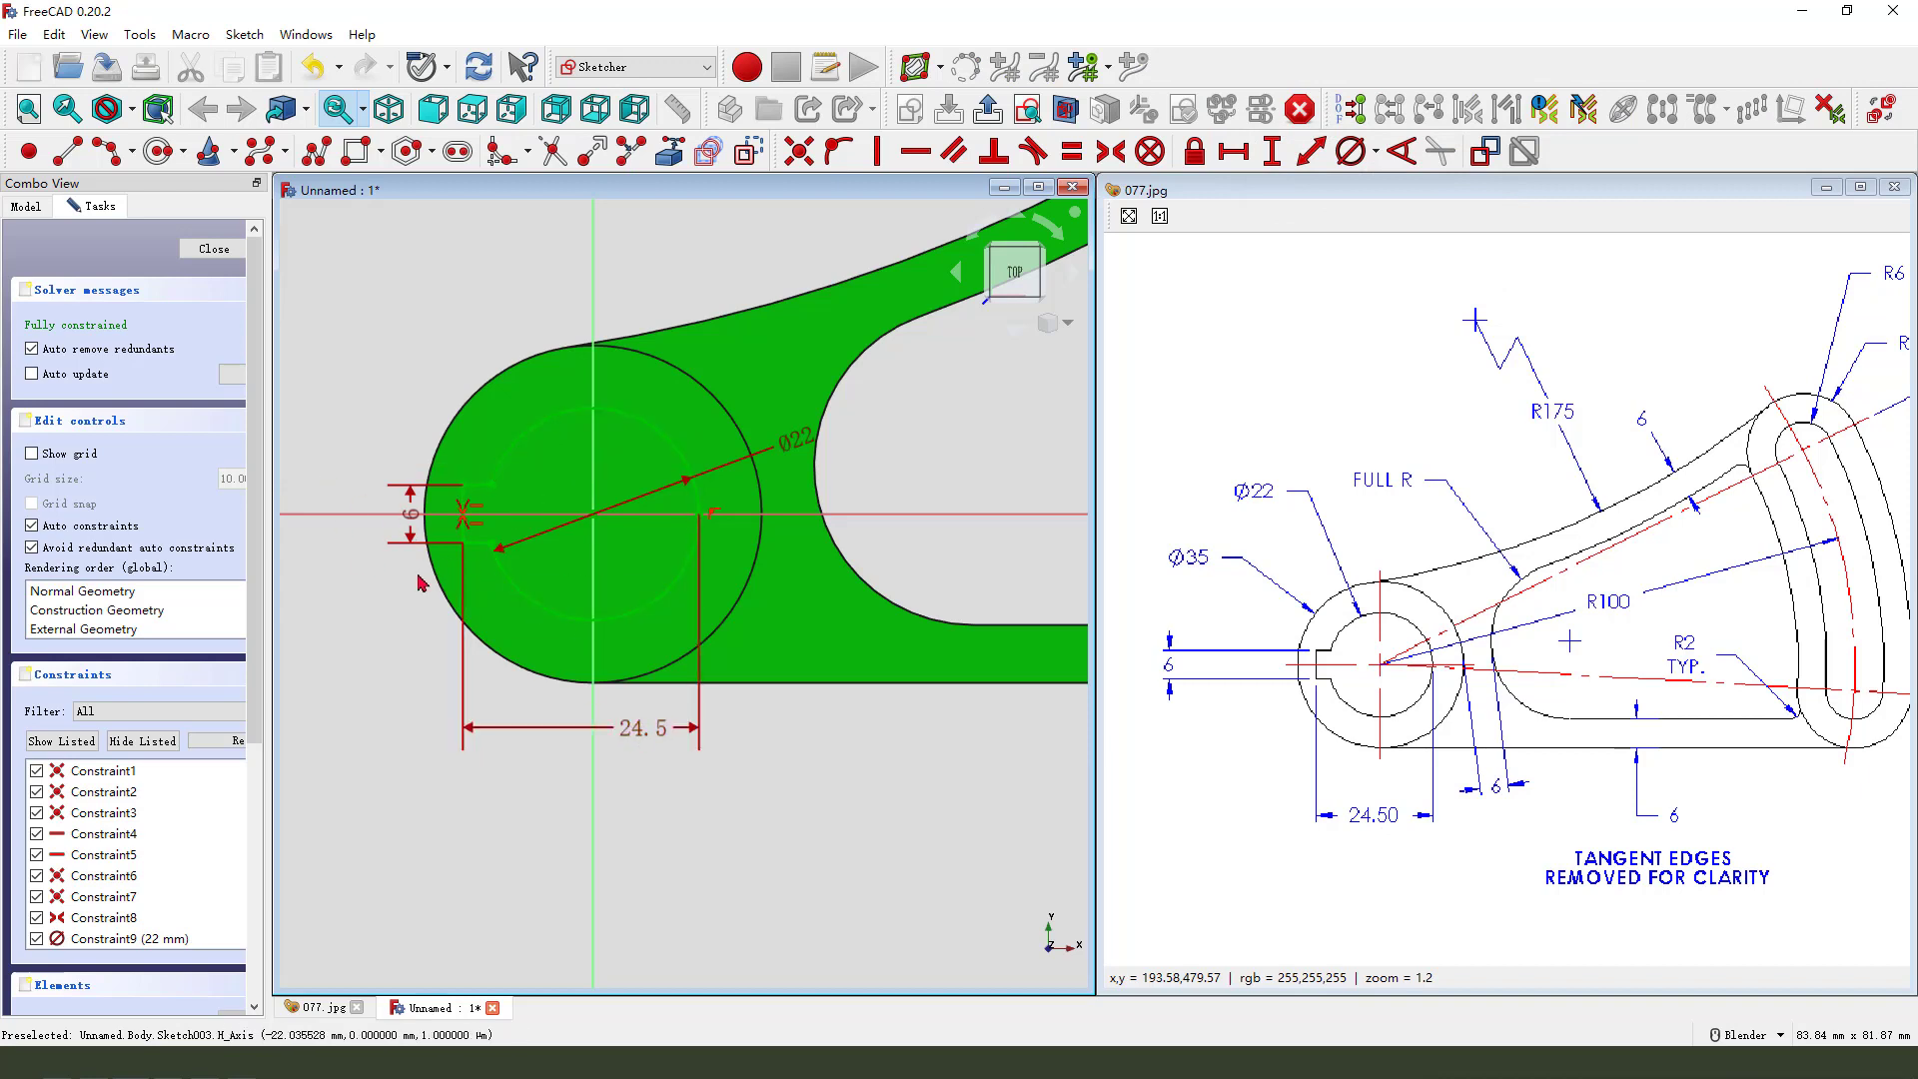
scroll(437, 551, down, 5)
scroll(904, 325, up, 2)
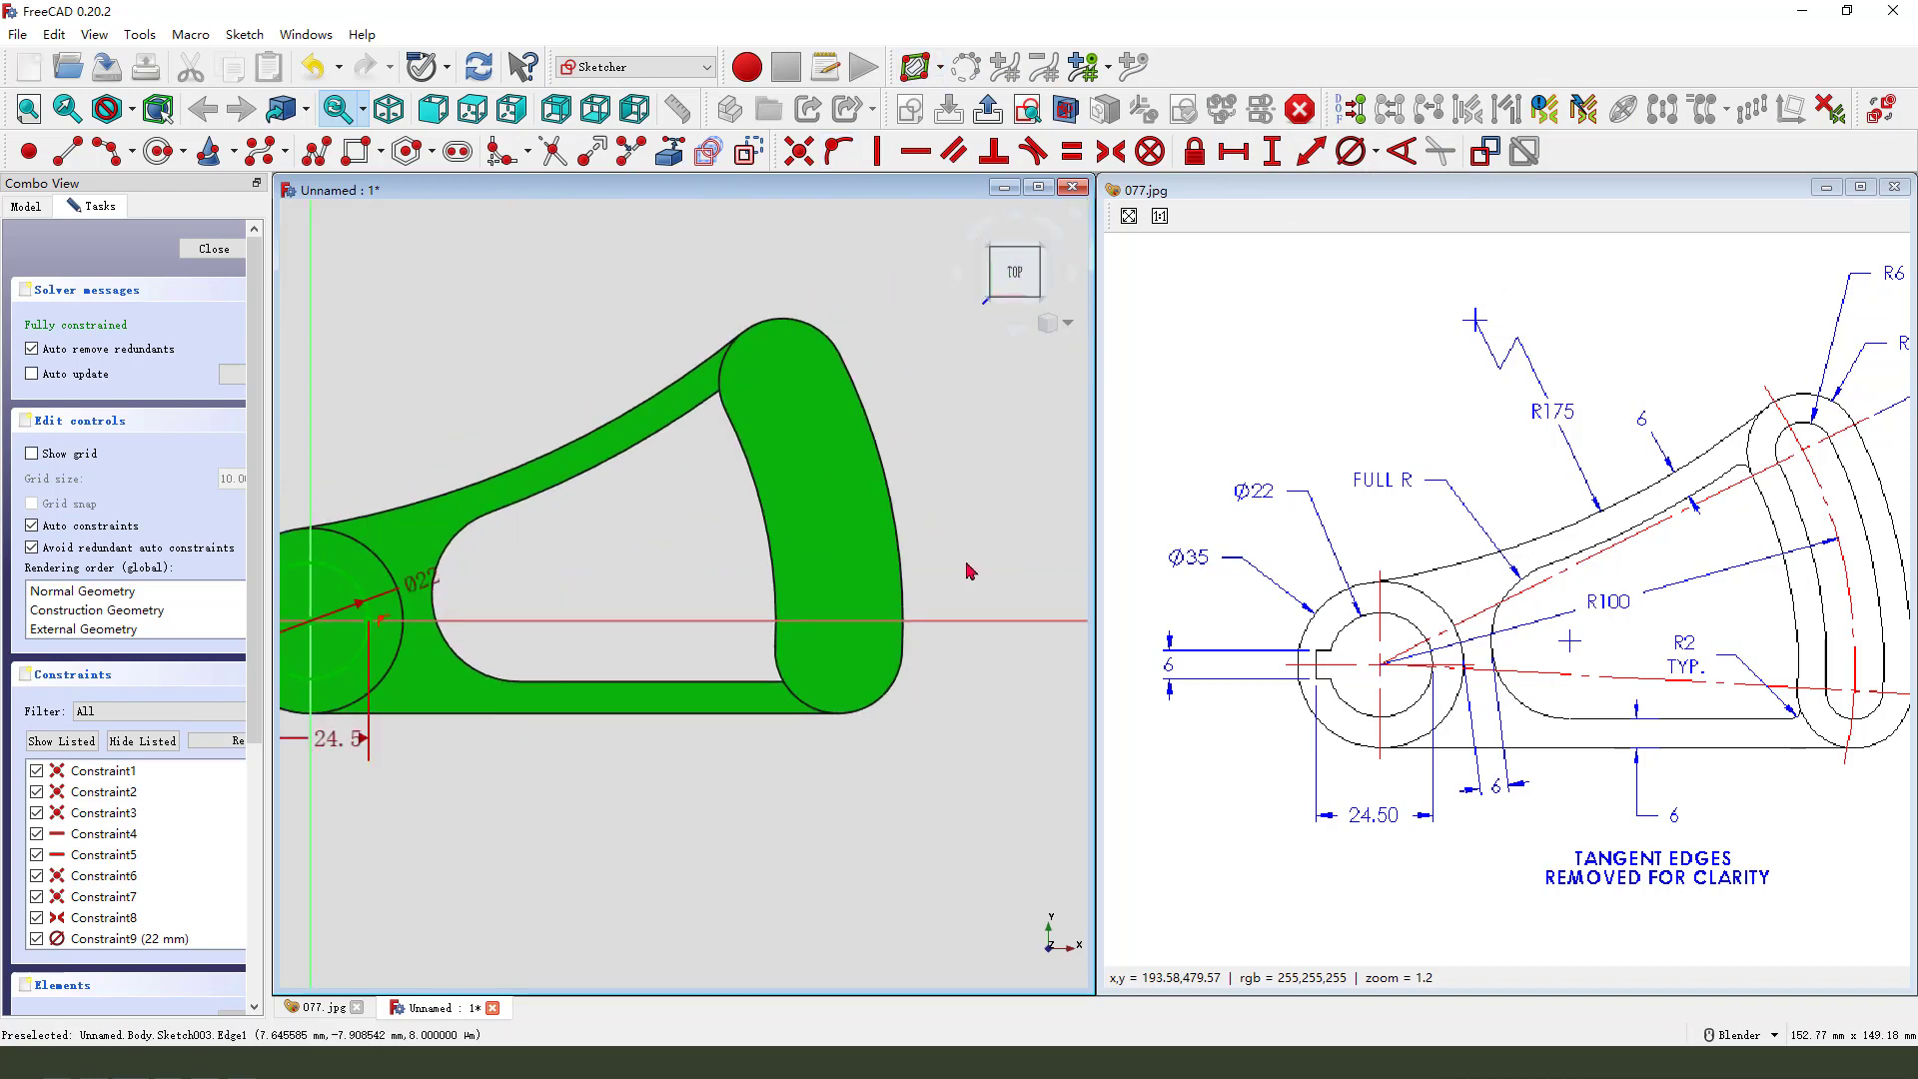
Step: Link the rim's upper and lower rounded end arcs into the sketch as external geometry
mouse_move(779, 378)
mouse_down()
mouse_move(854, 589)
mouse_move(772, 422)
mouse_up()
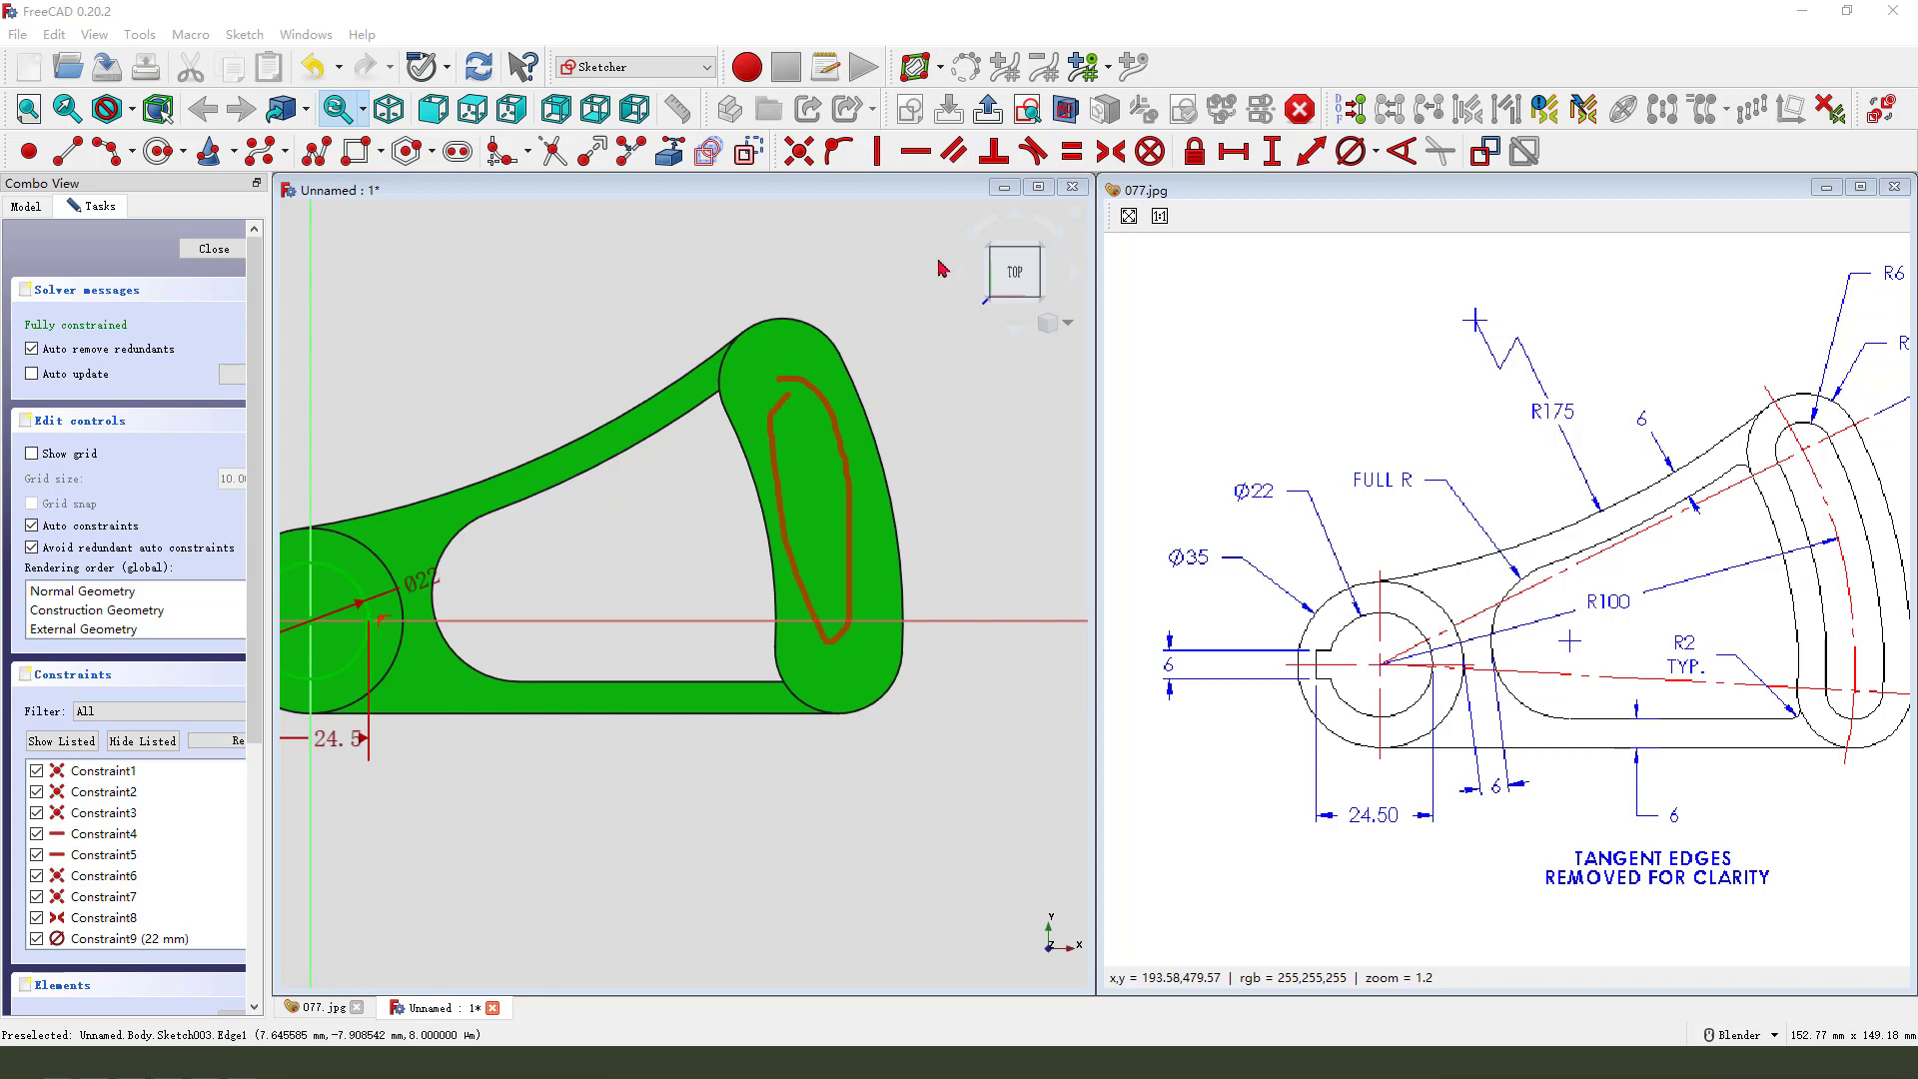
key(Escape)
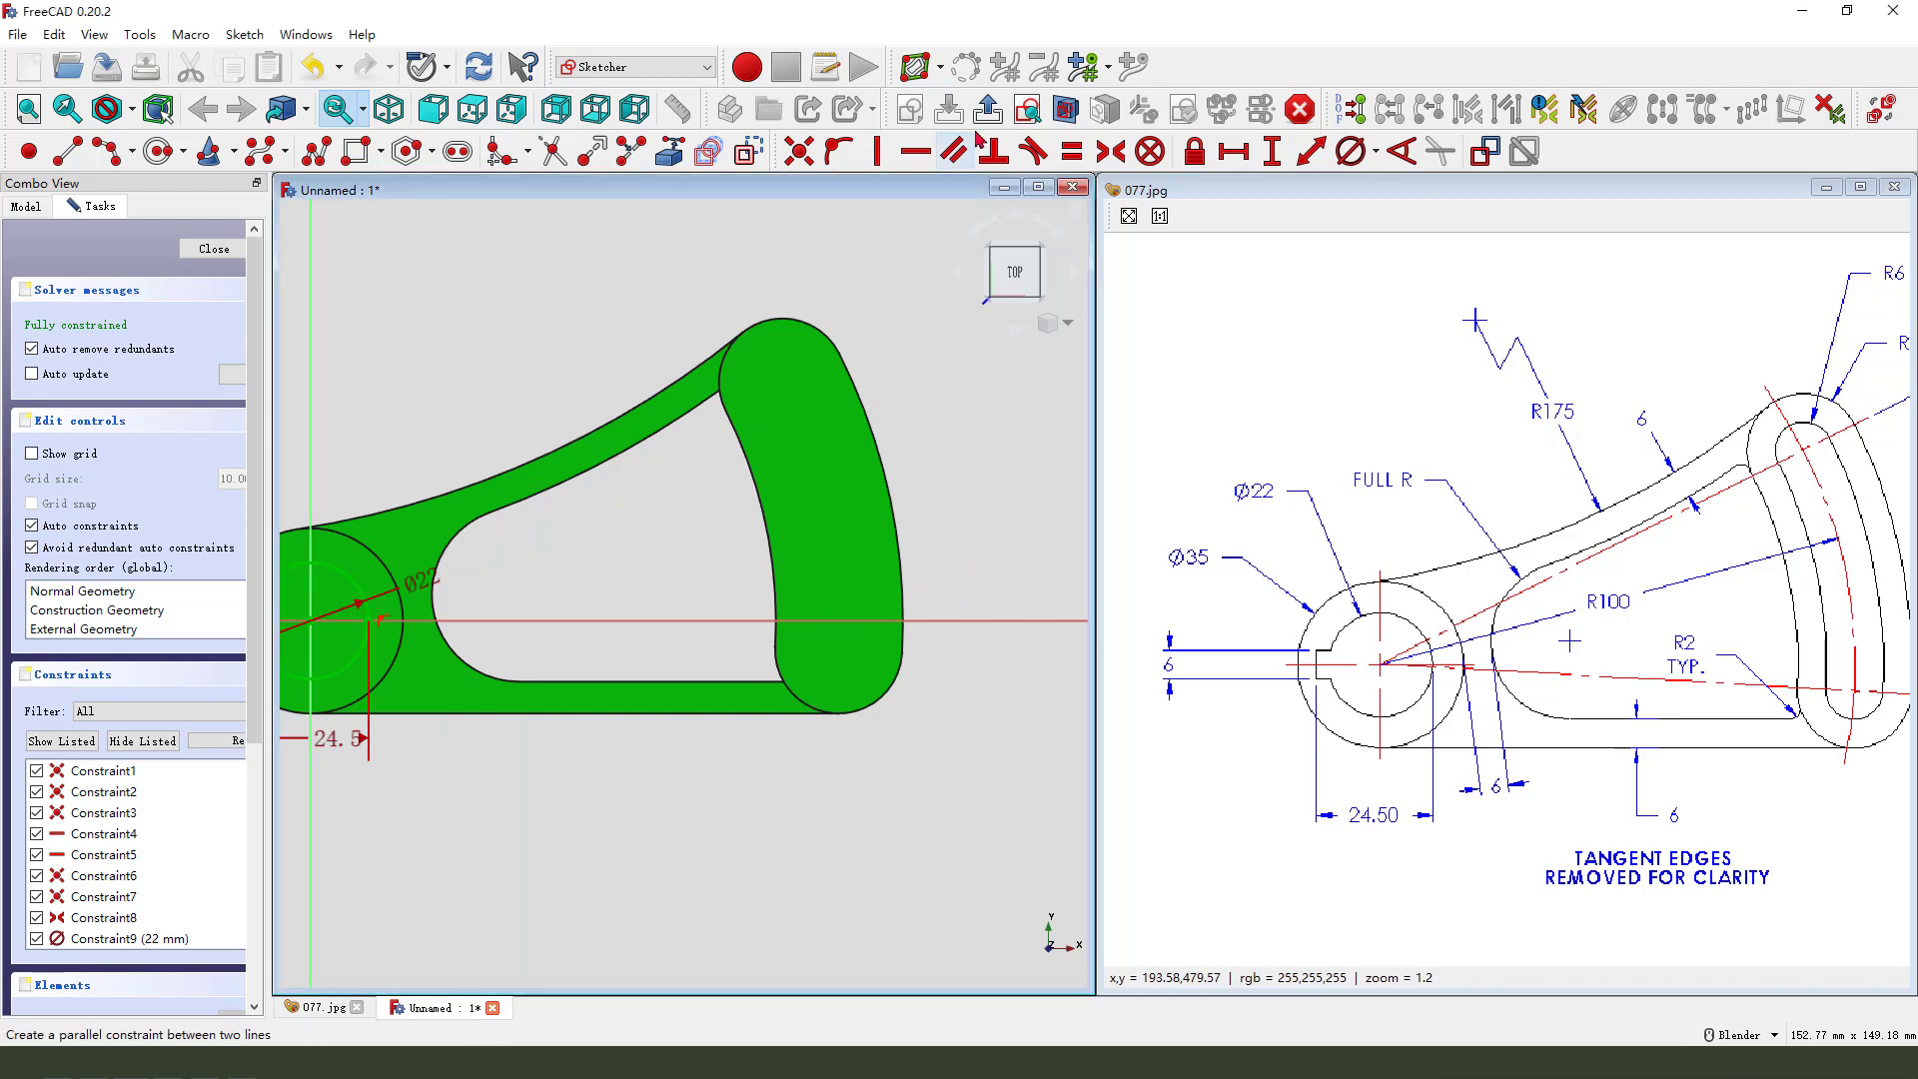
click(669, 153)
click(818, 328)
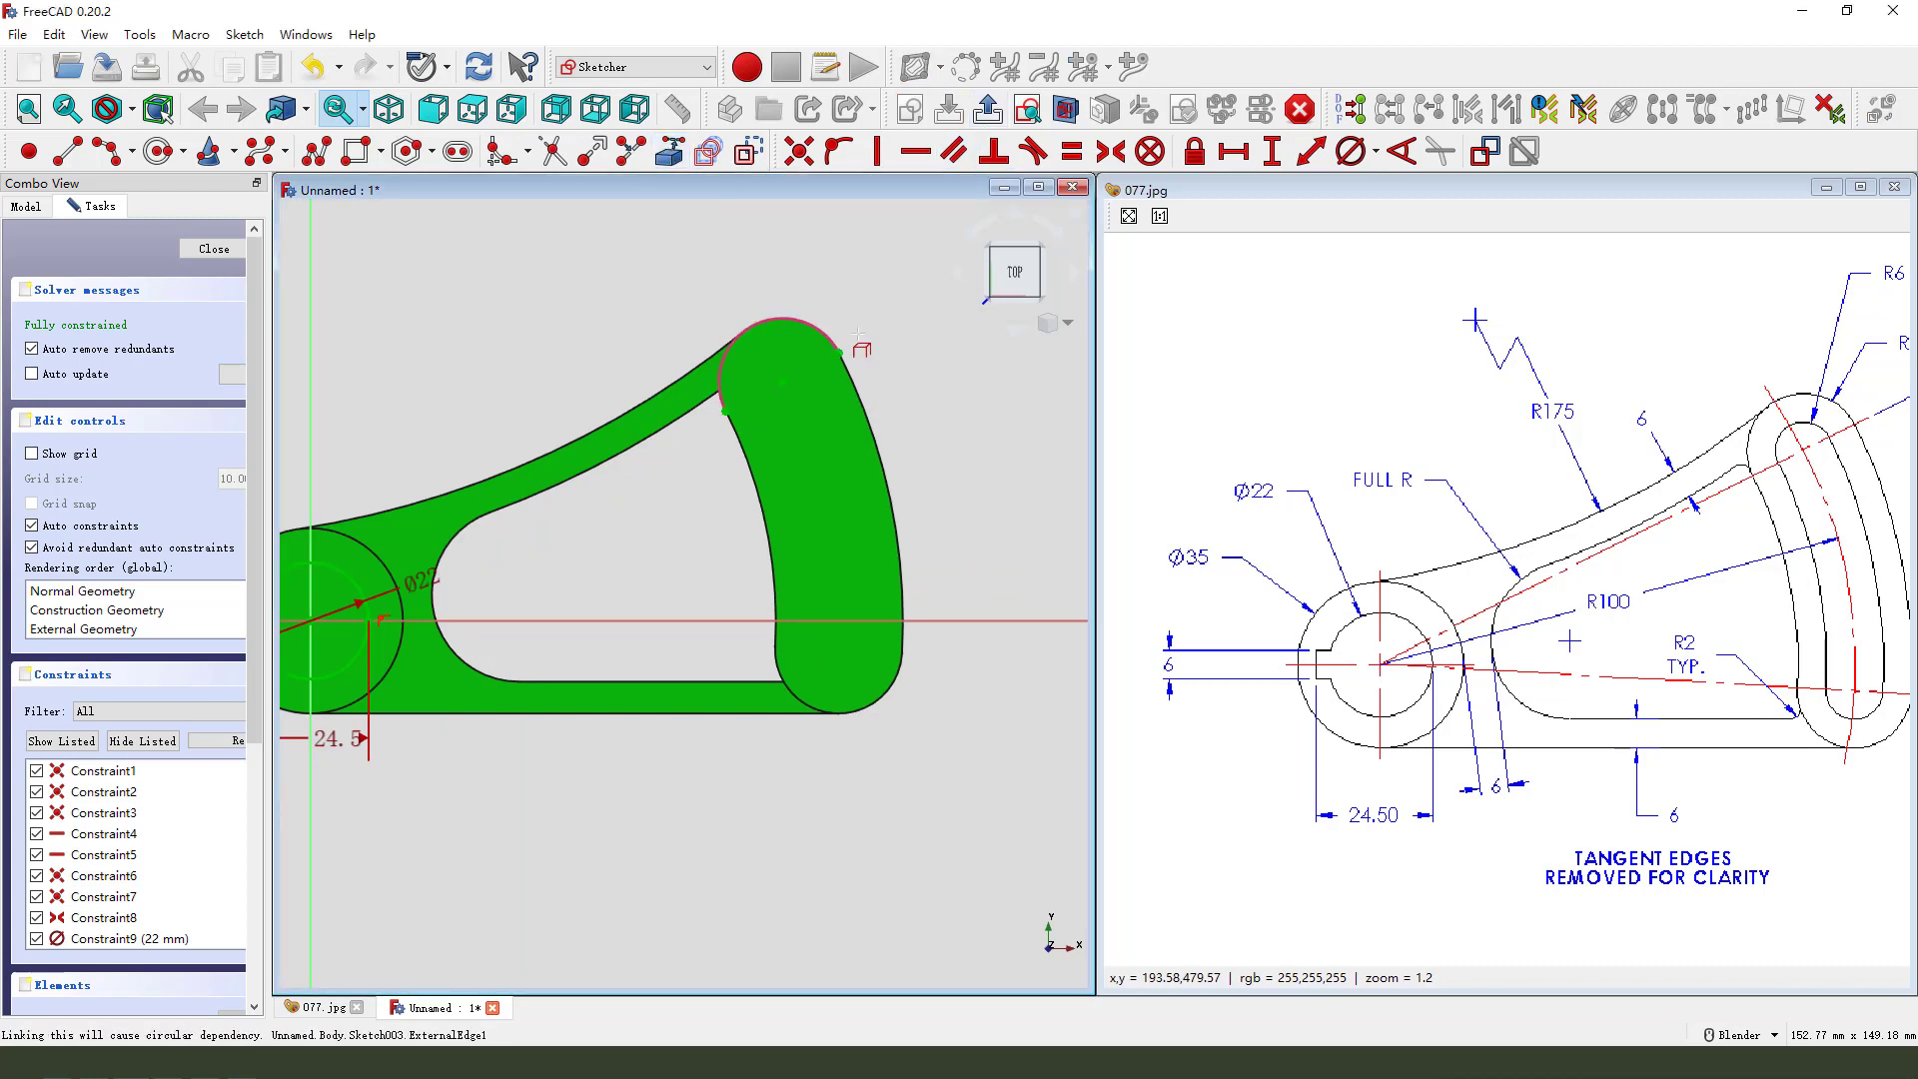
click(885, 696)
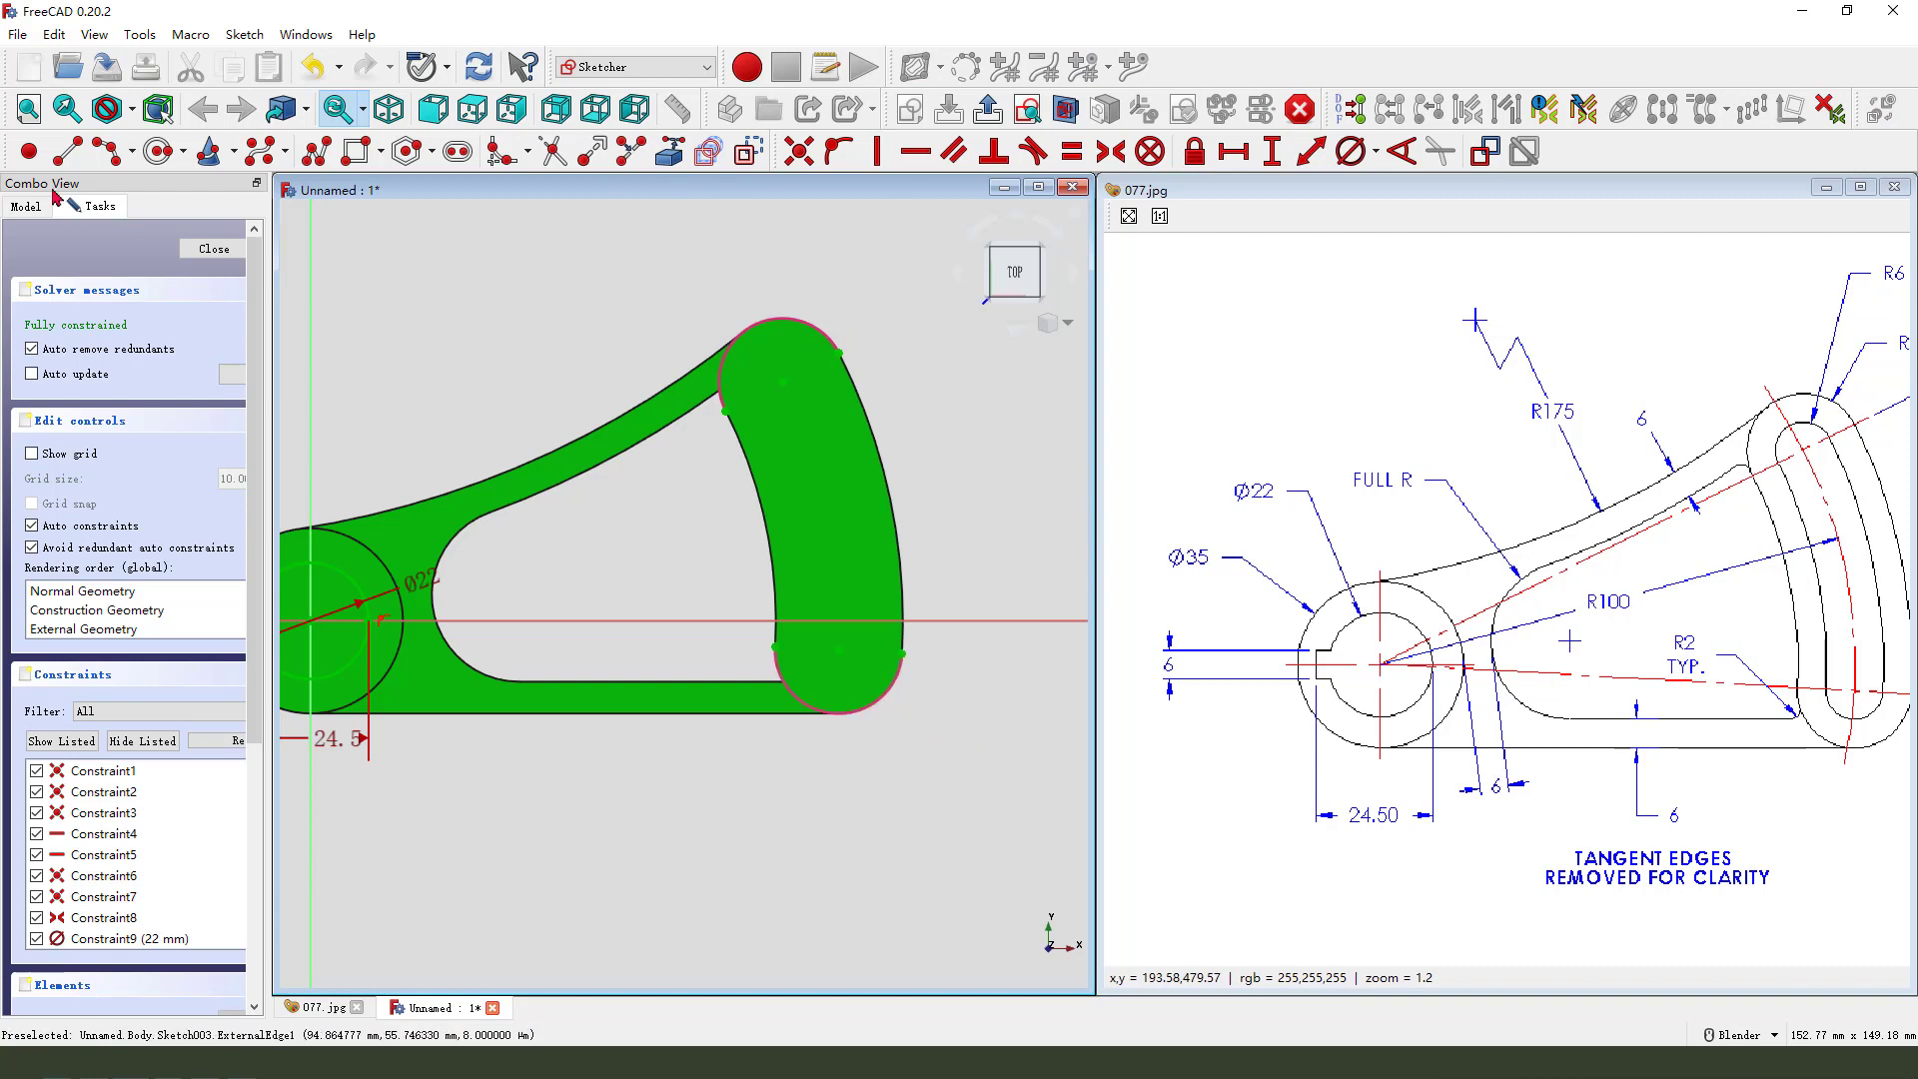
click(131, 152)
Step: Draw the slot's upper and lower rounded end arcs from their end points
click(125, 207)
click(789, 382)
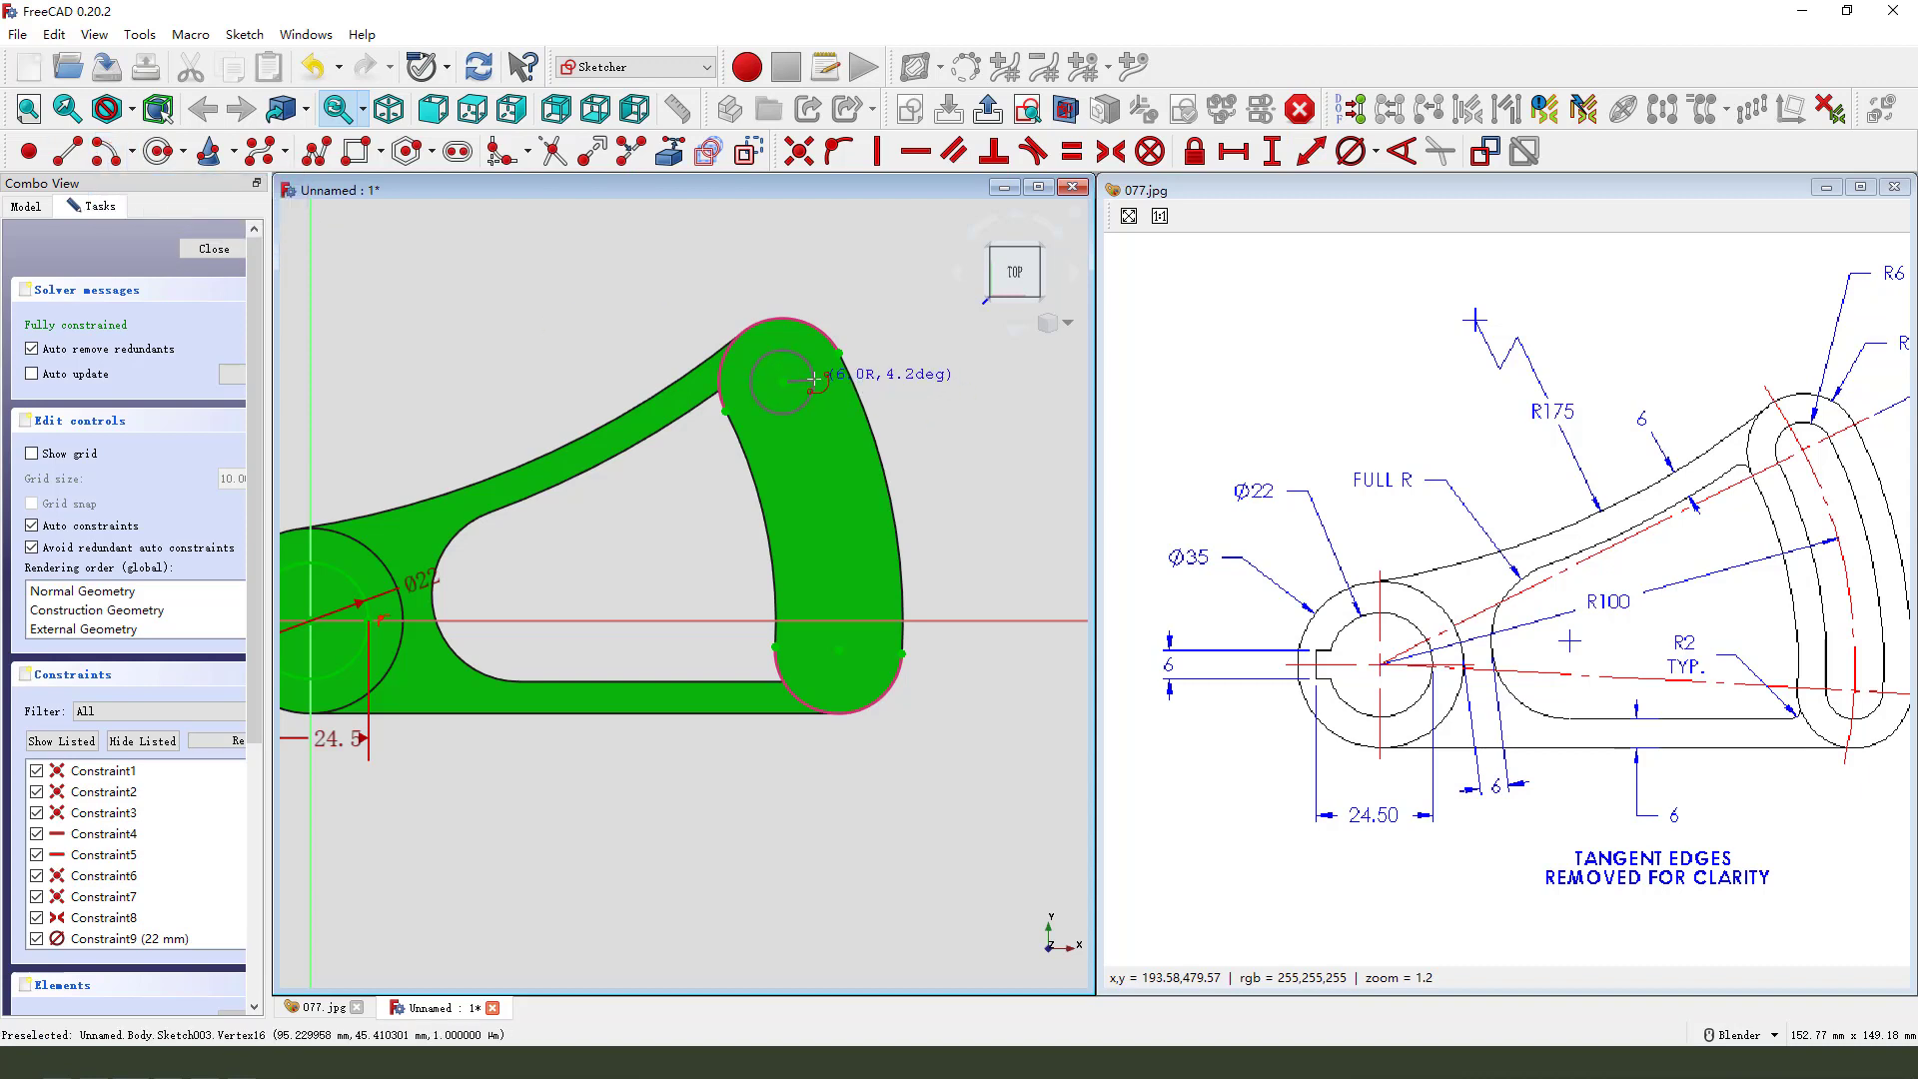
click(774, 420)
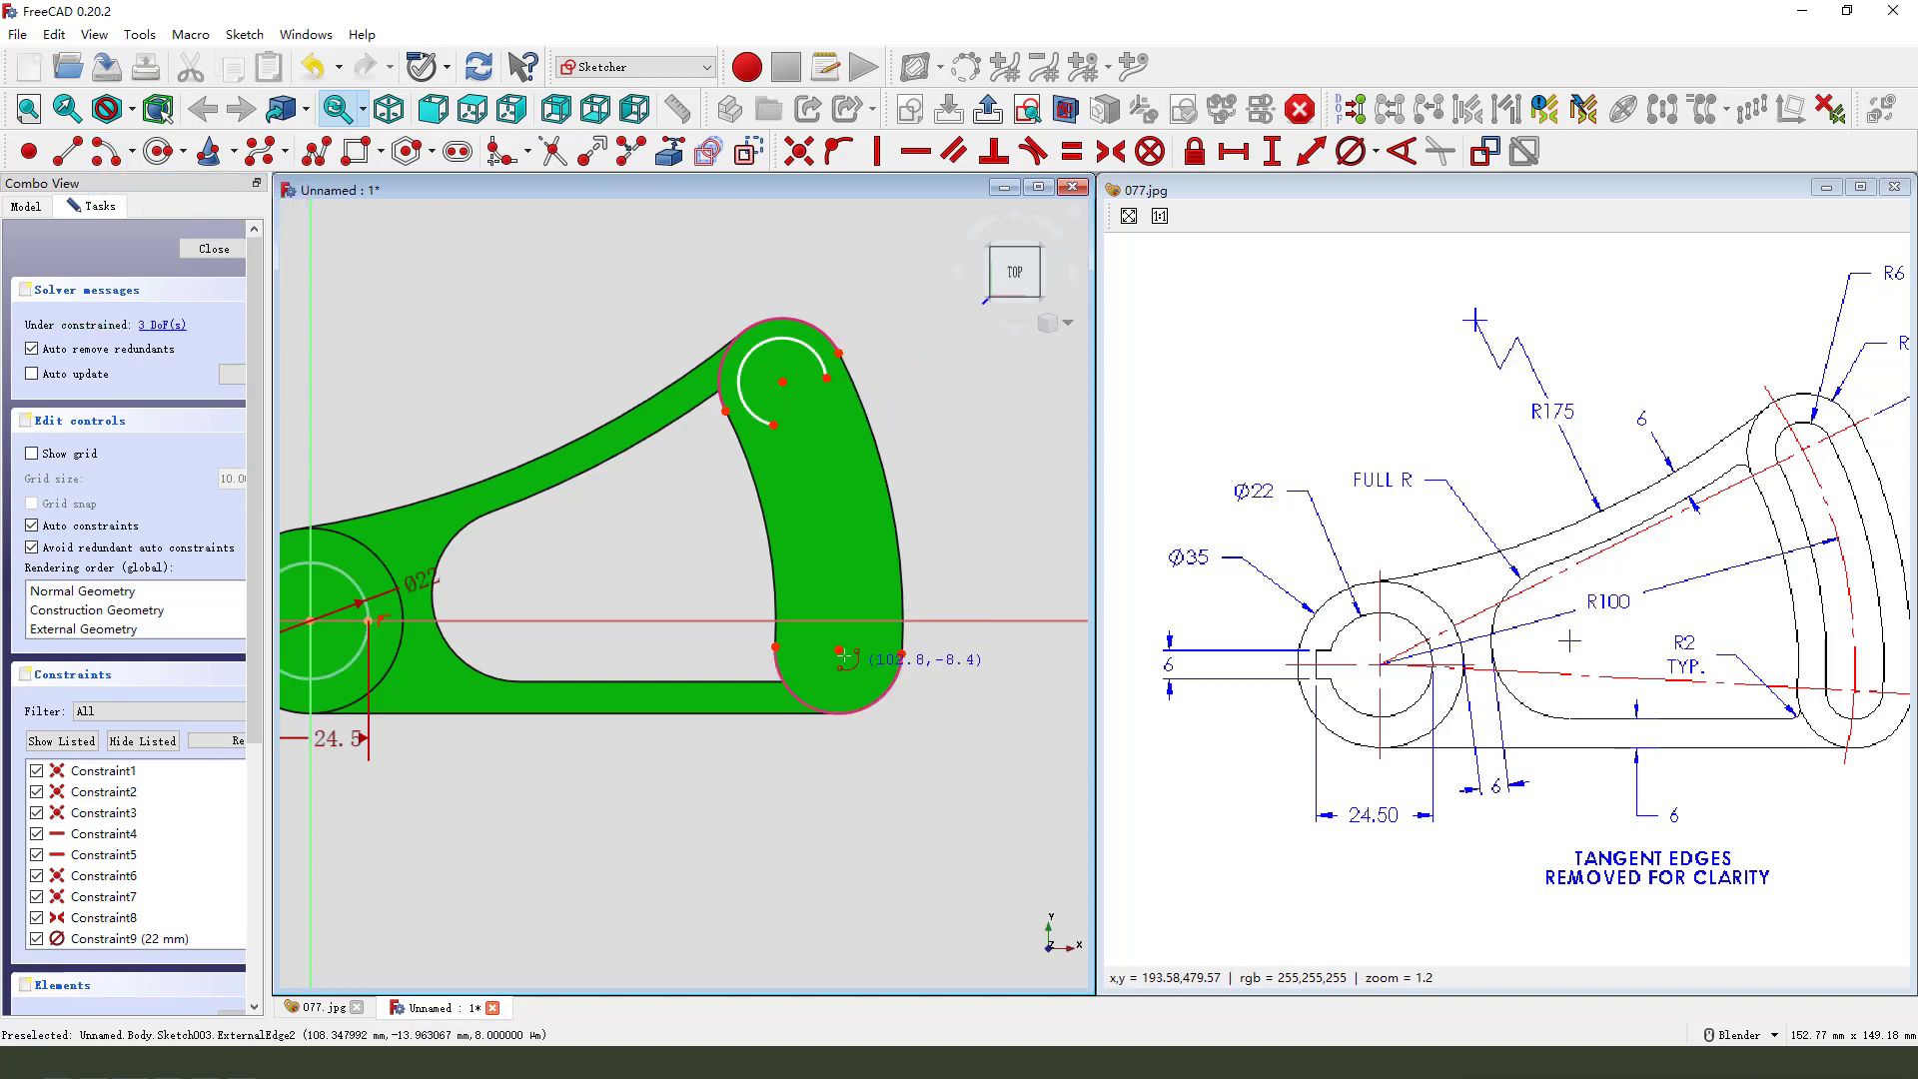
click(839, 649)
click(866, 616)
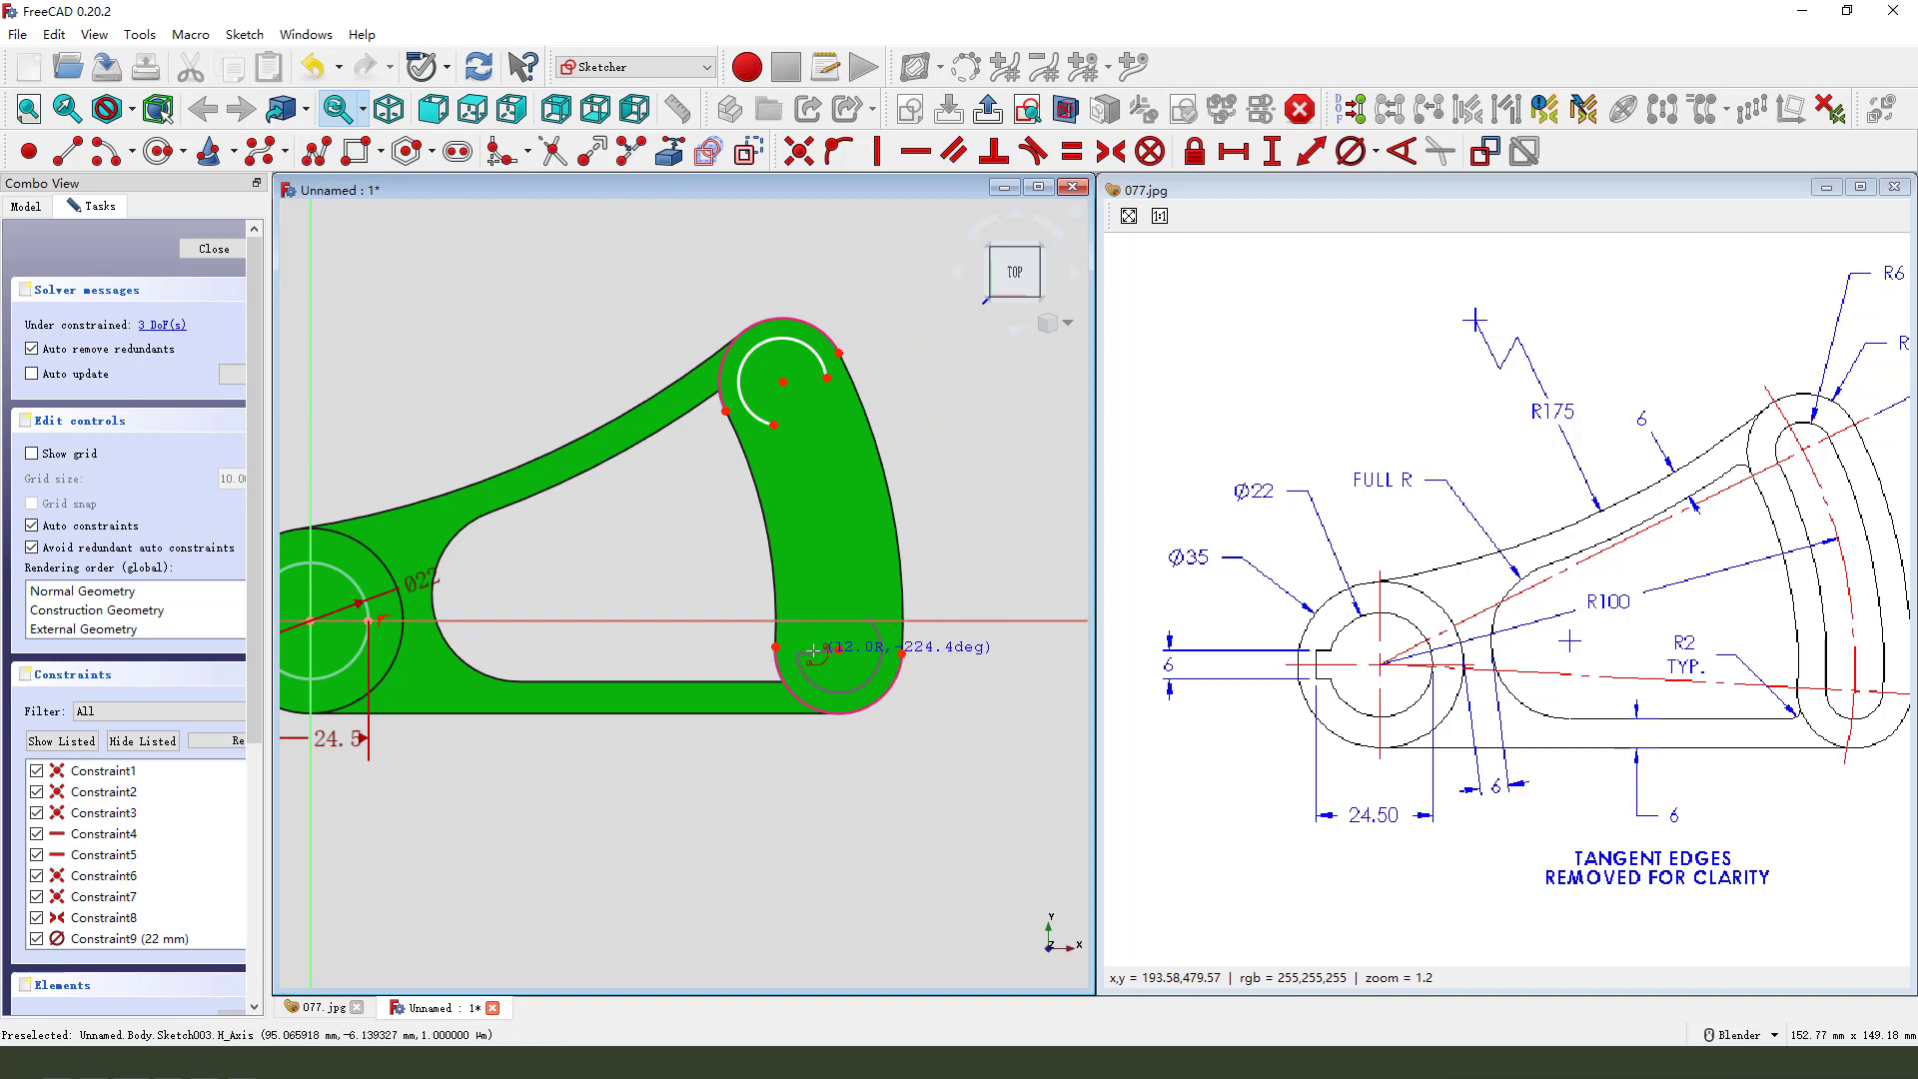
click(800, 642)
scroll(886, 461, down, 2)
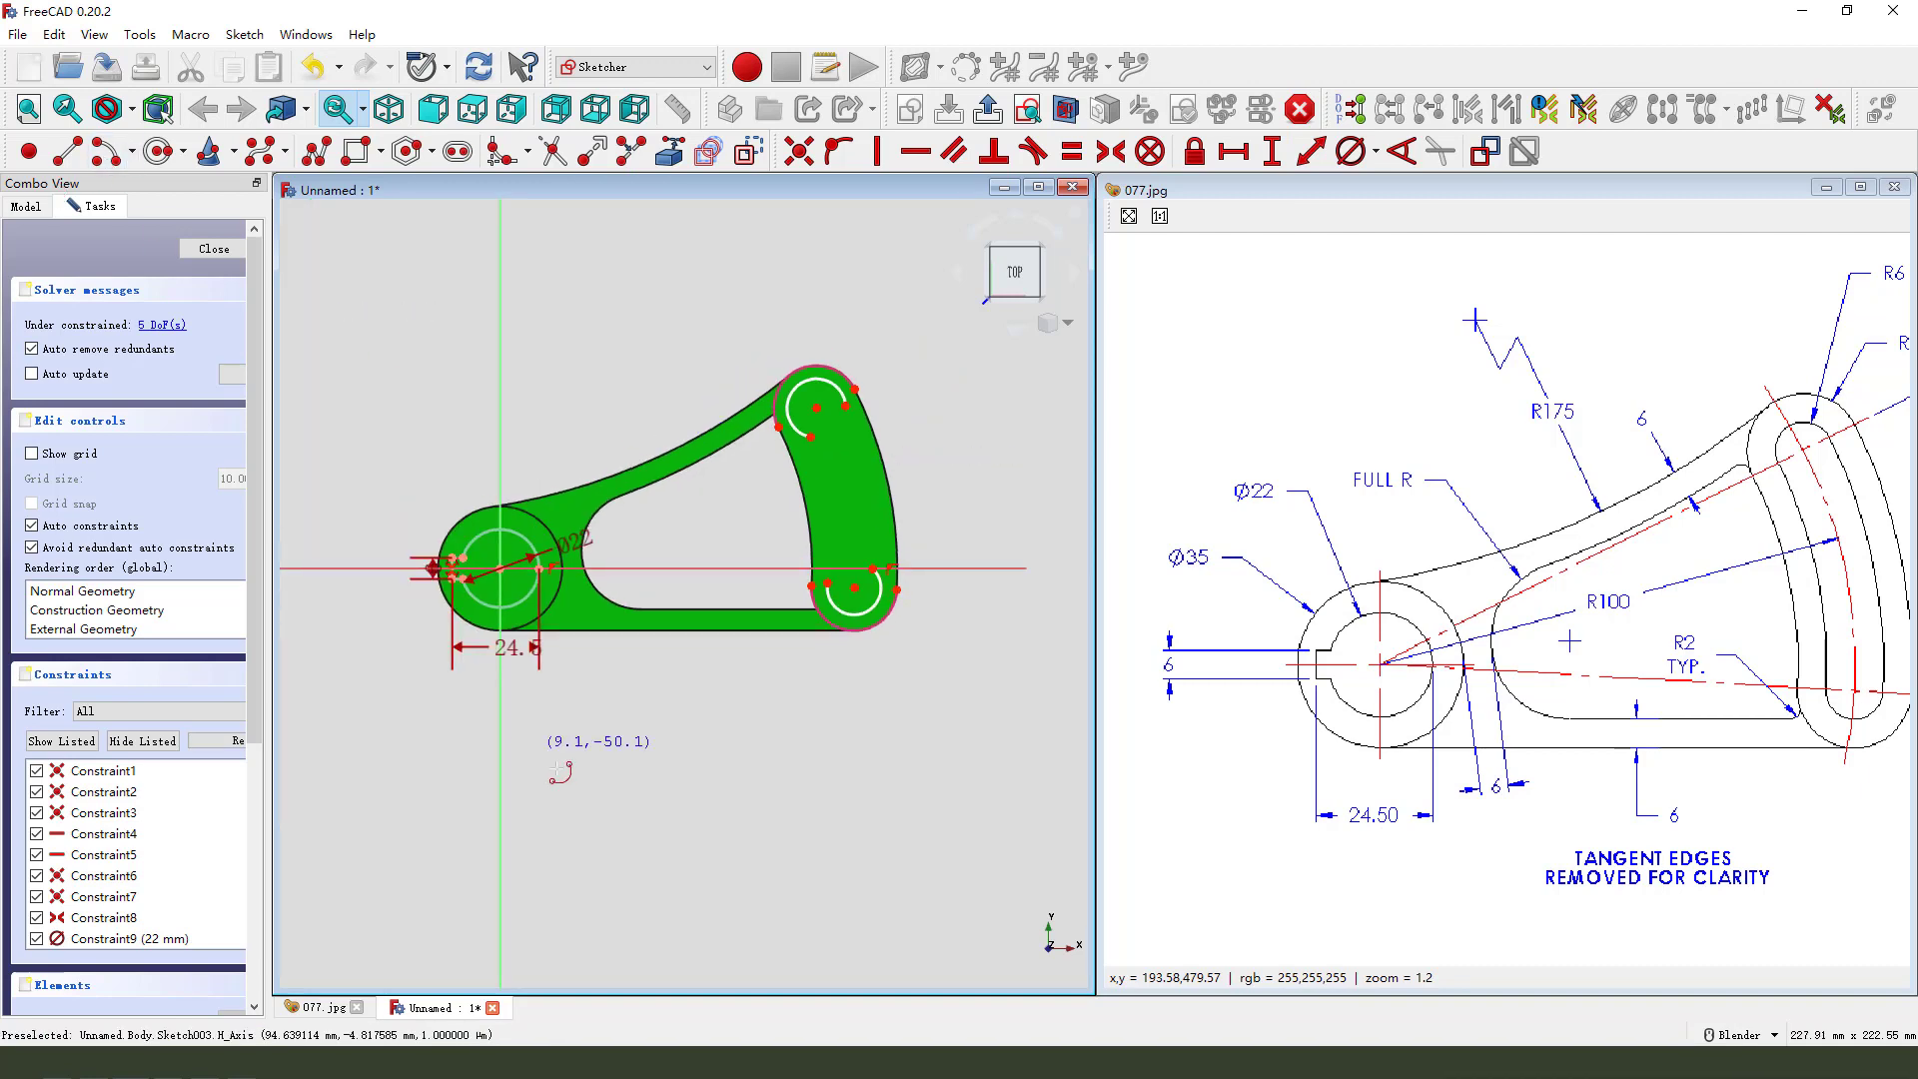
Step: Draw the slot's two curved sides as arcs centred on the sketch origin
click(499, 568)
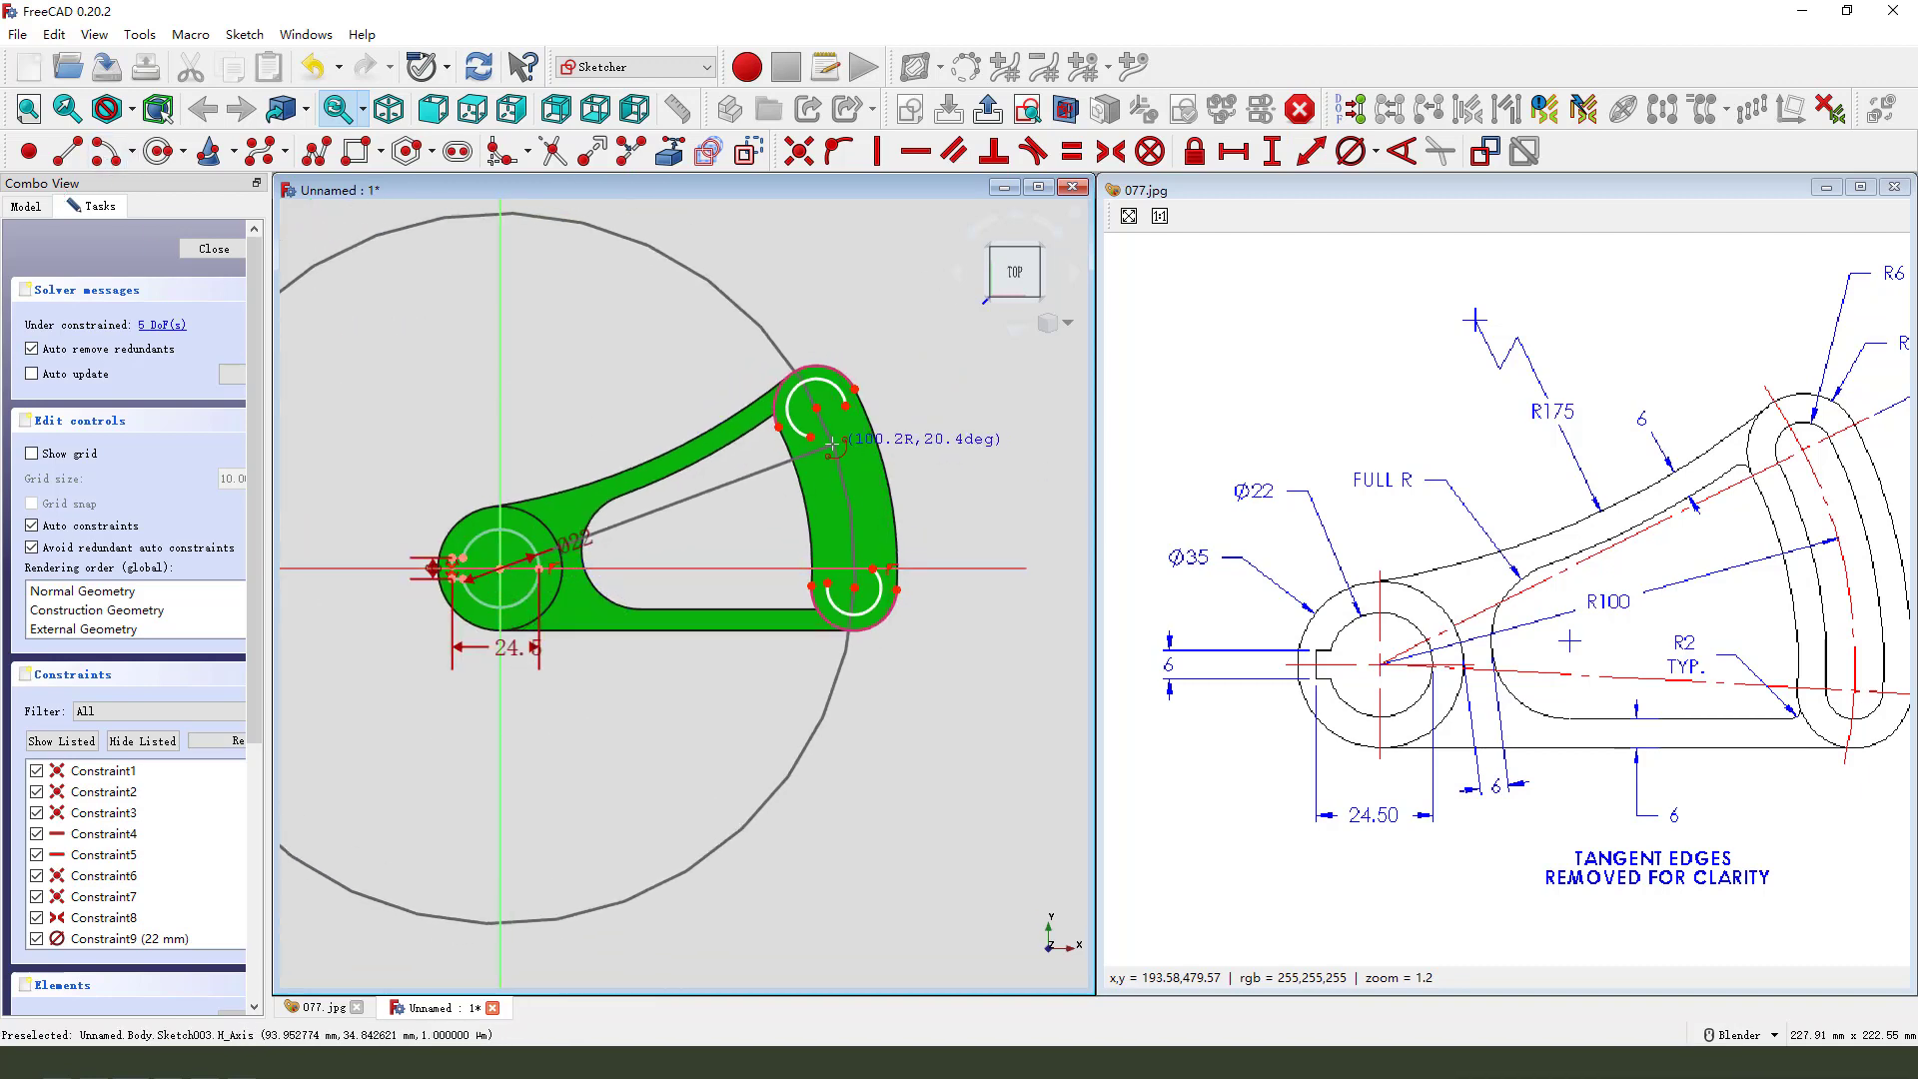
click(811, 435)
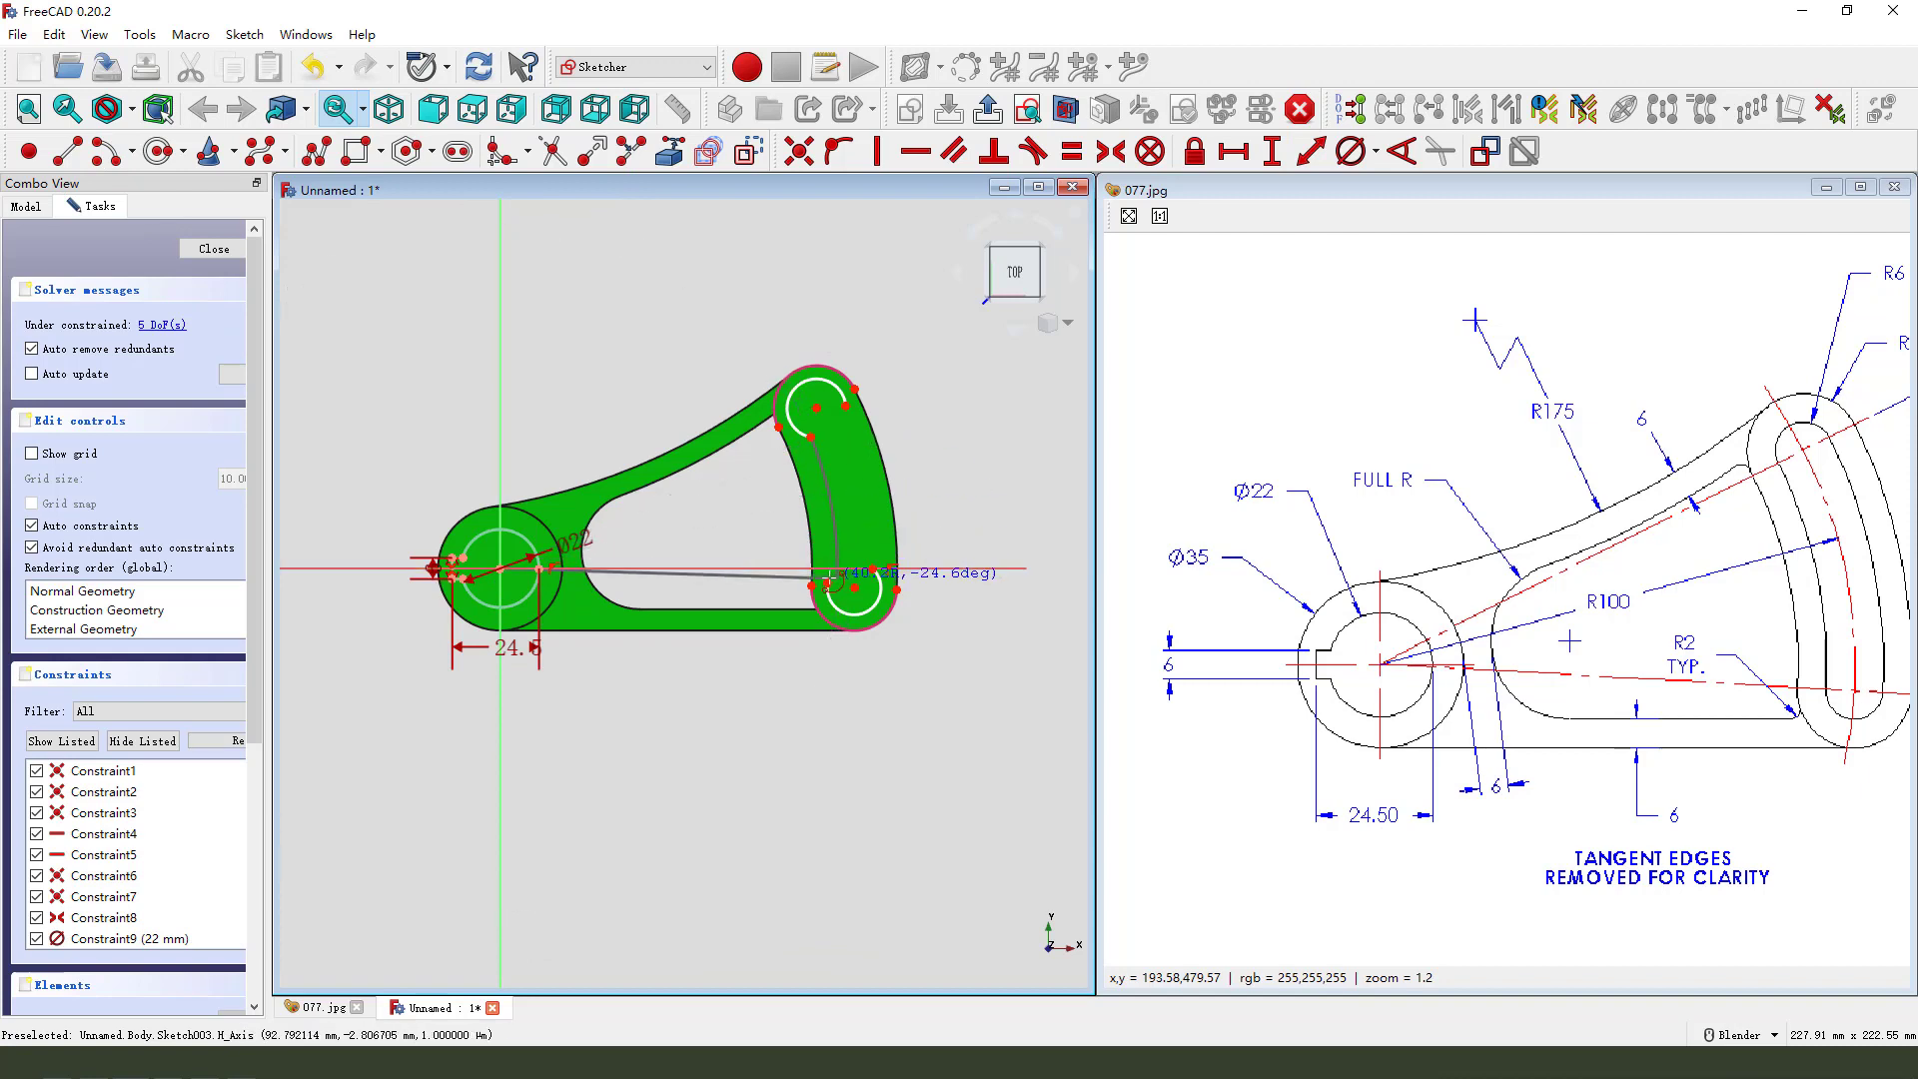
scroll(853, 588, up, 2)
click(843, 587)
scroll(1079, 629, down, 1)
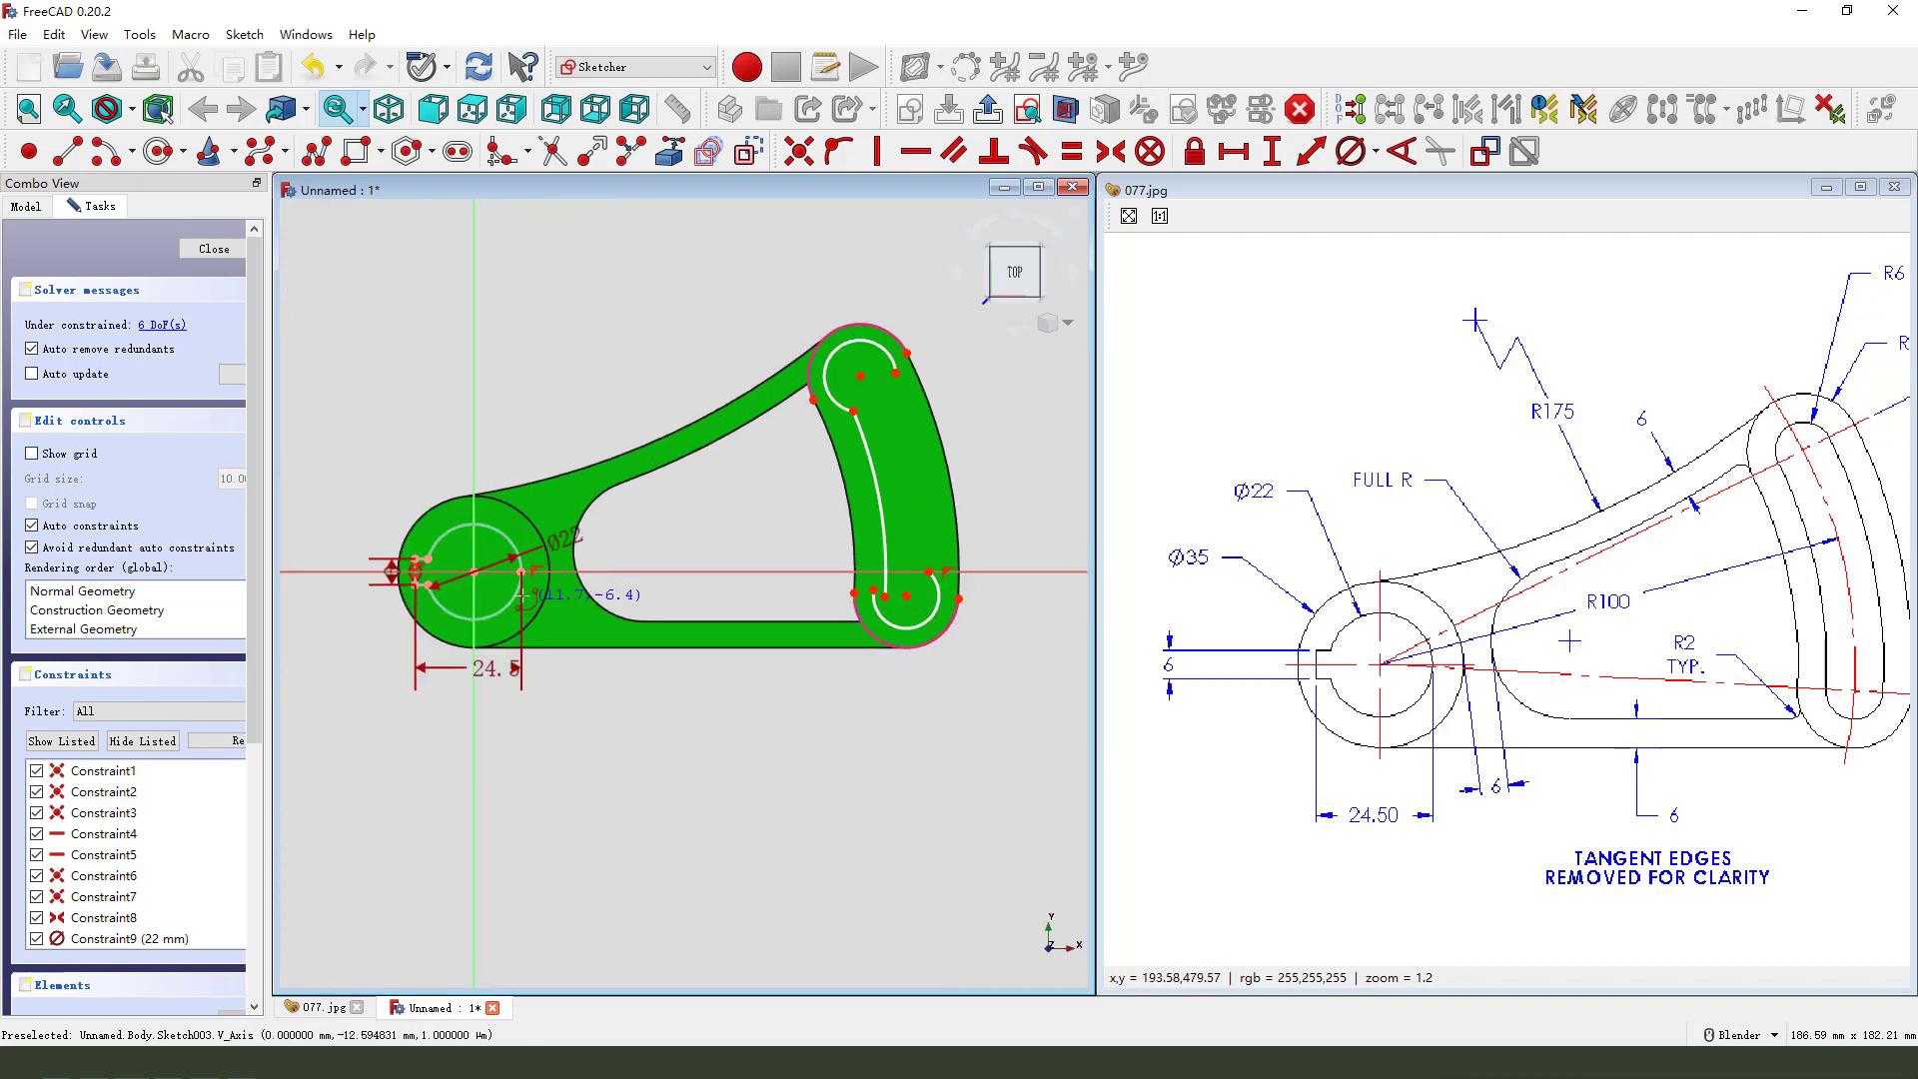
click(477, 571)
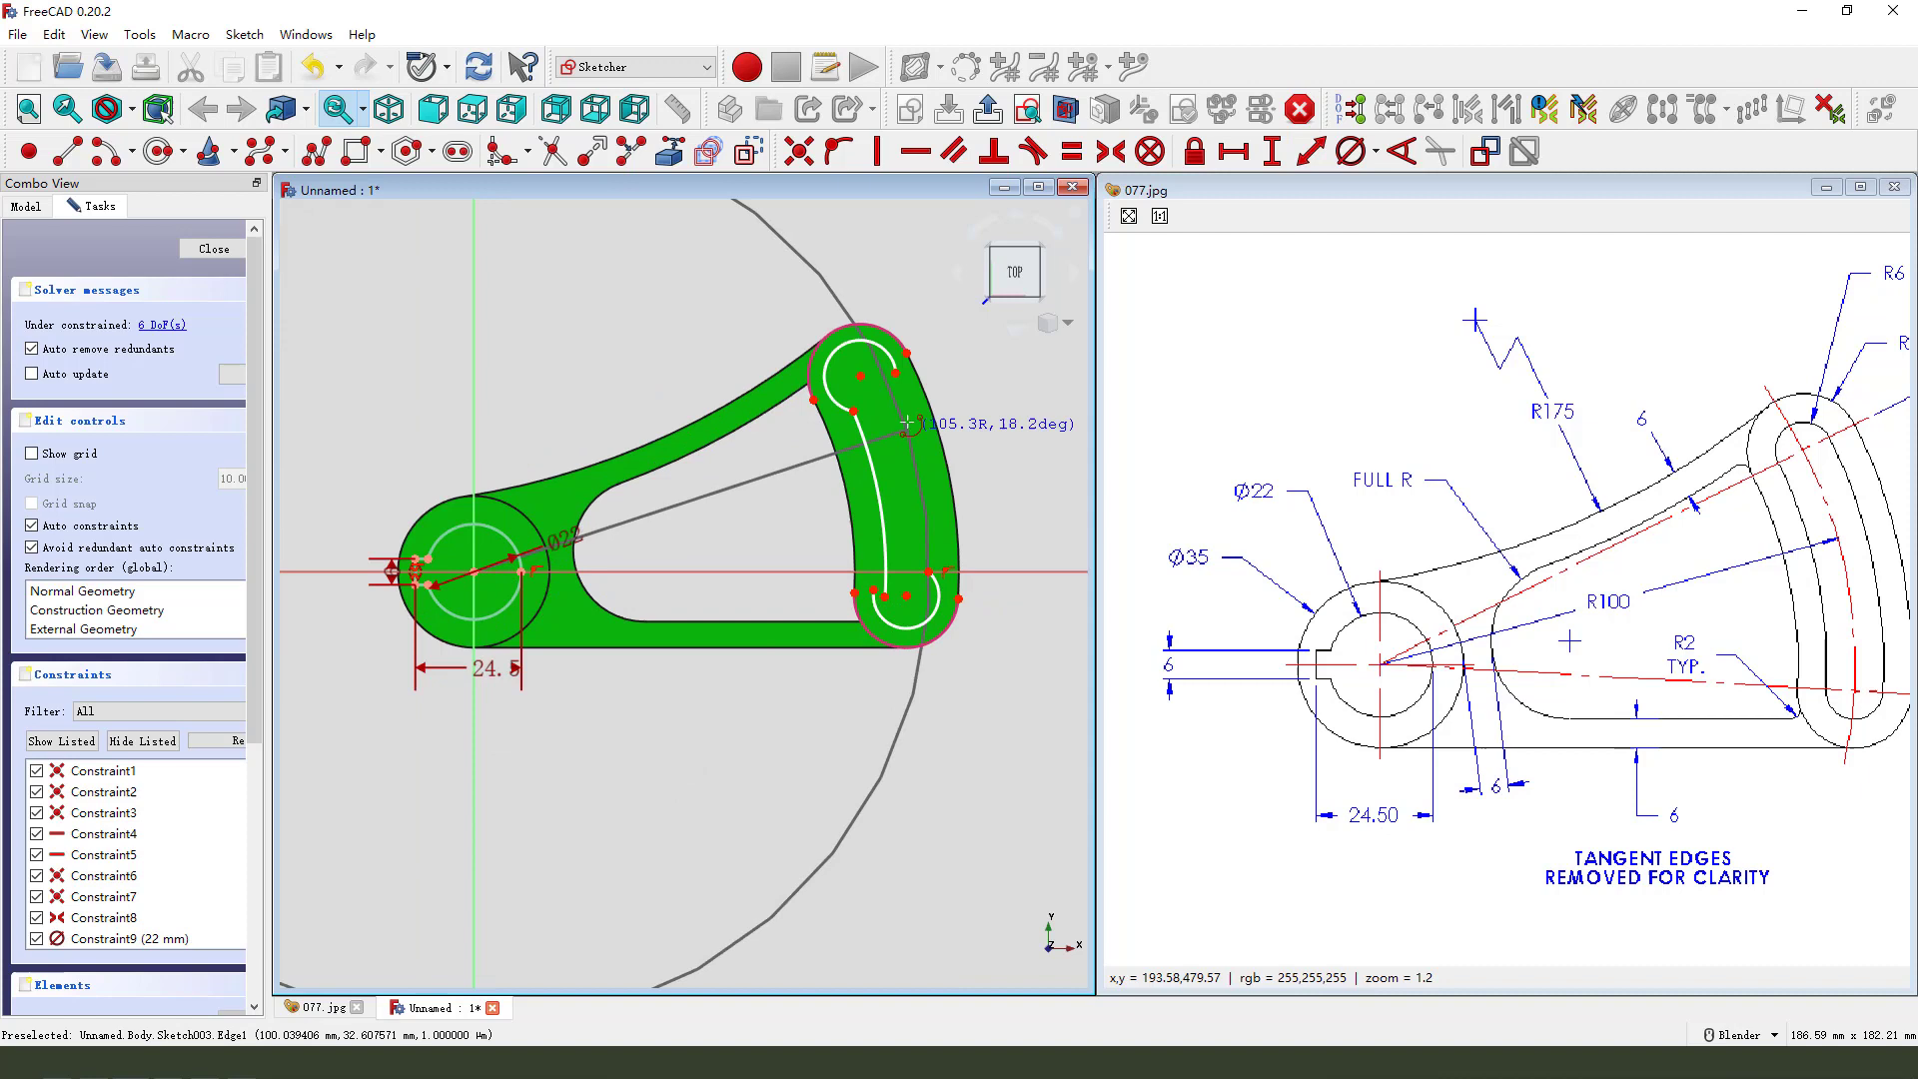
click(896, 374)
click(926, 564)
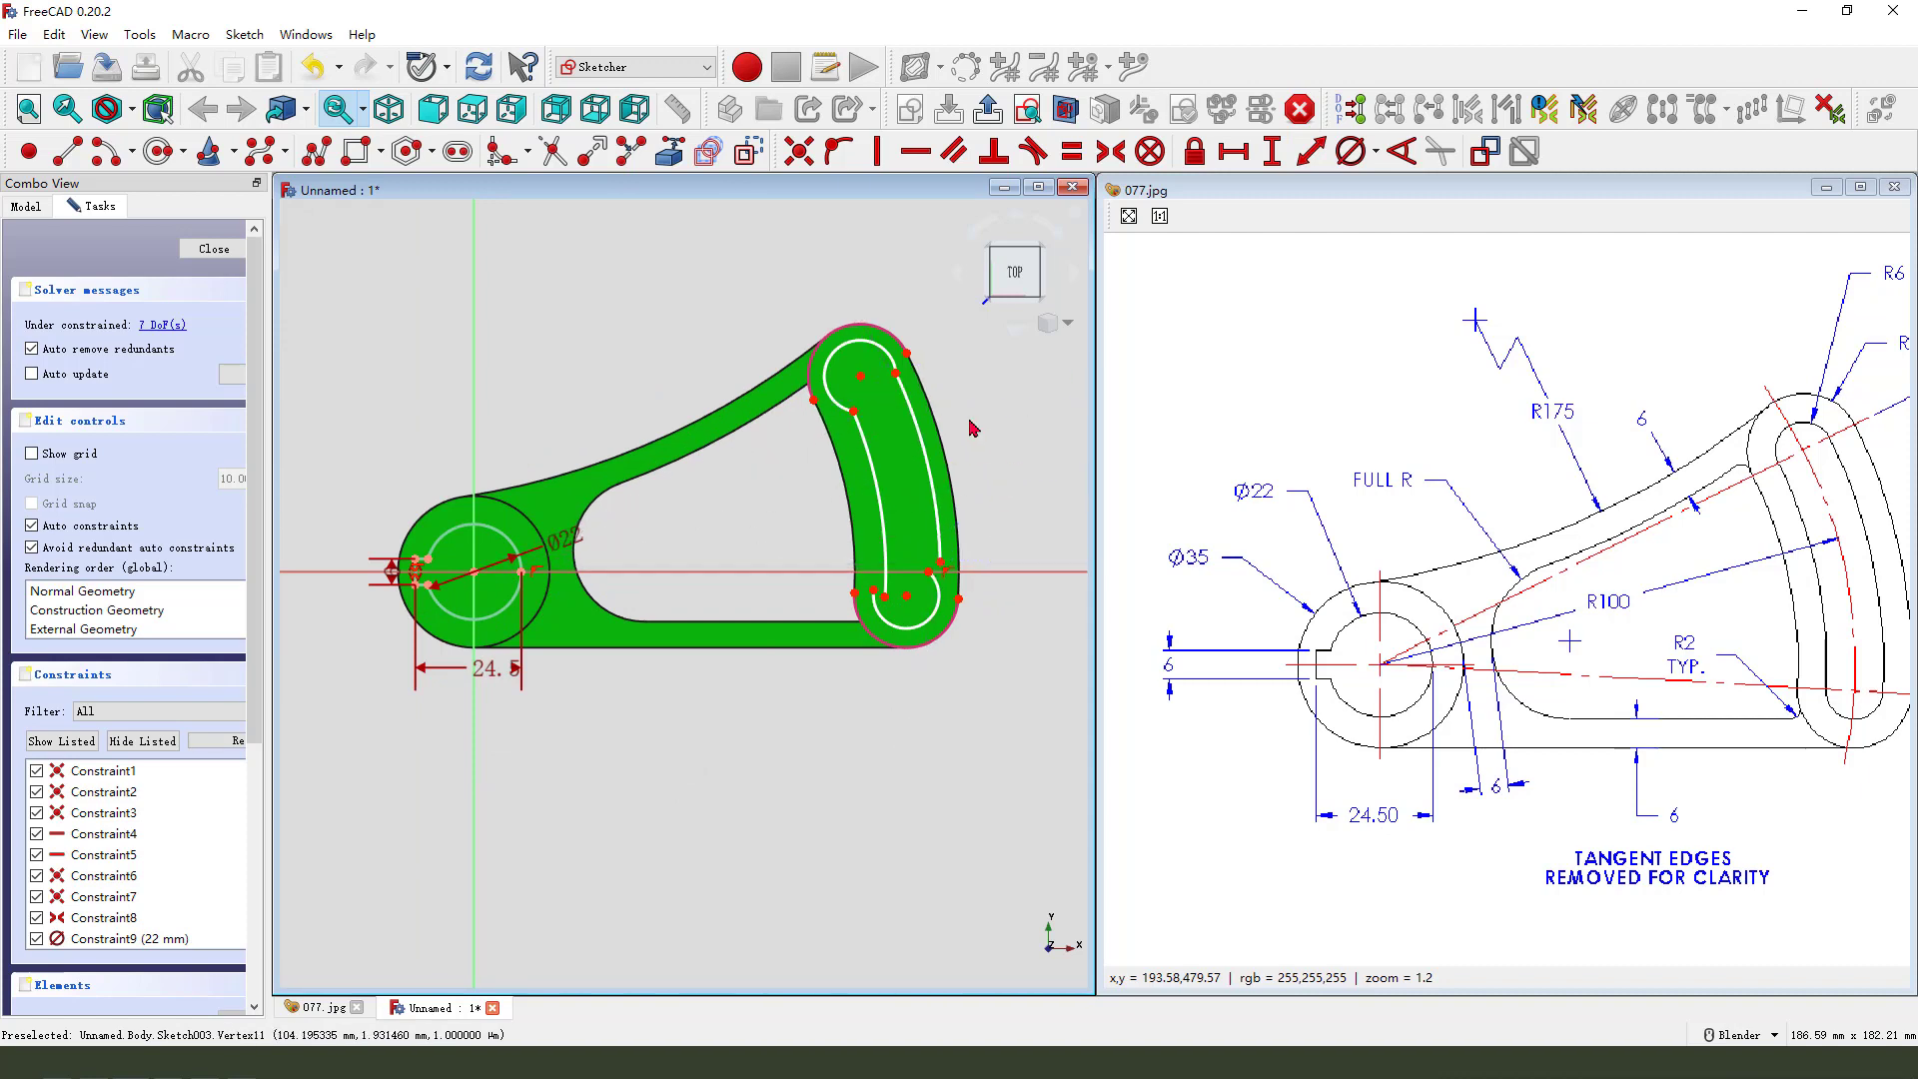
scroll(974, 384, up, 1)
Step: Join the slot's arc and side endpoints coincidently at both ends
drag(901, 589, 947, 661)
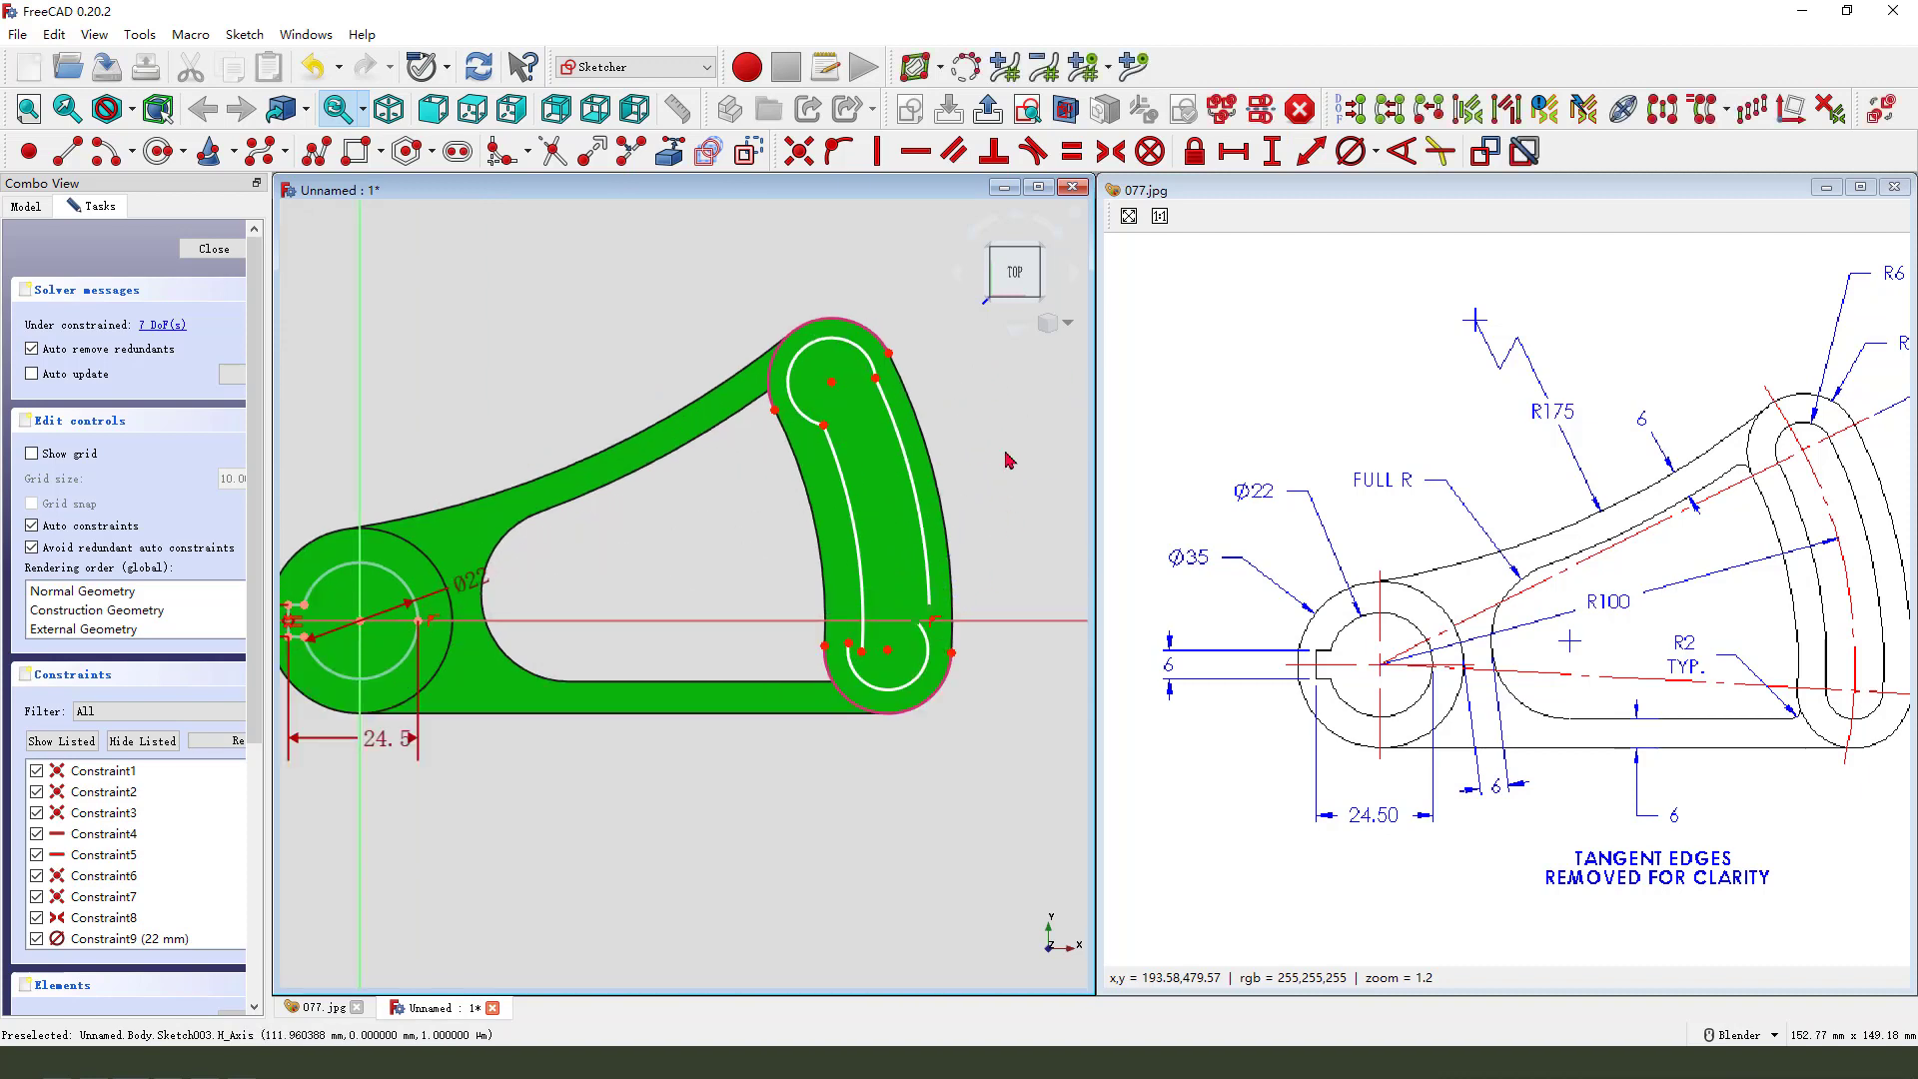
click(802, 153)
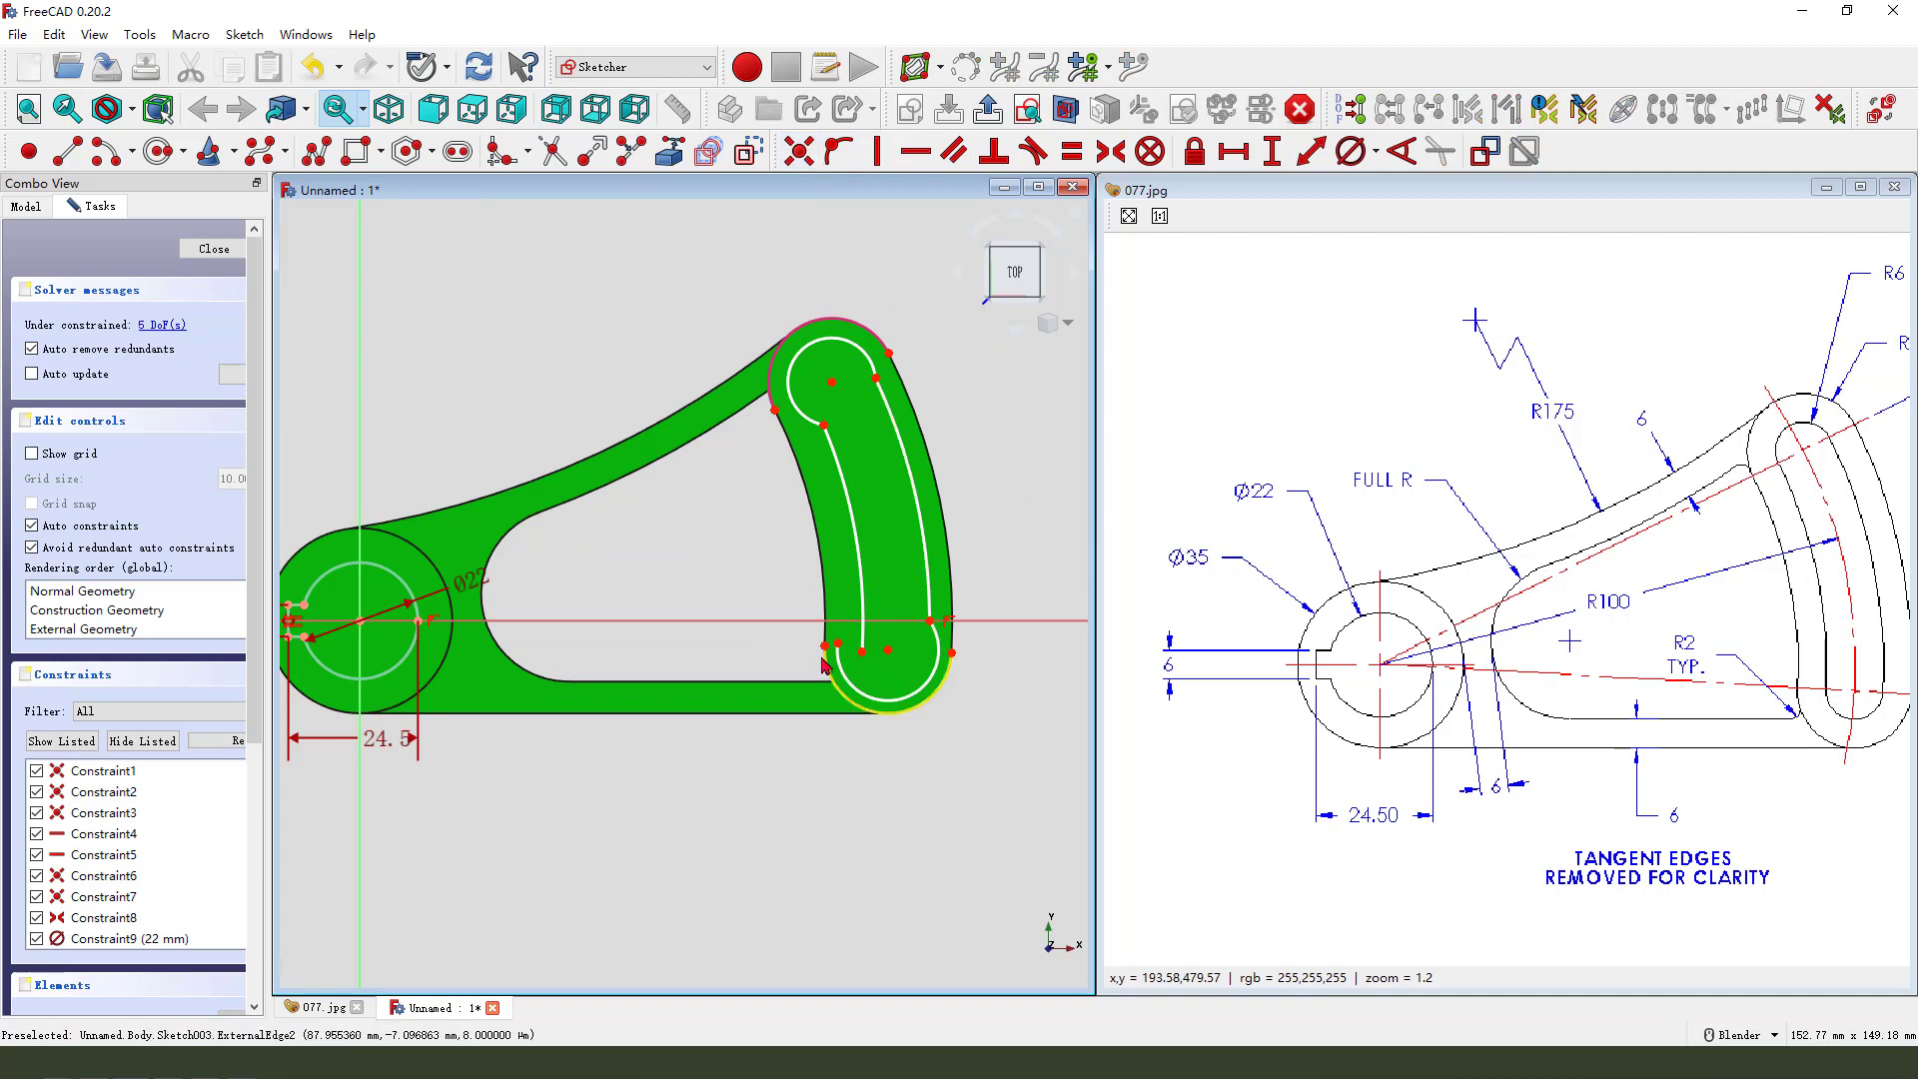
scroll(835, 645, up, 1)
drag(825, 627, 896, 695)
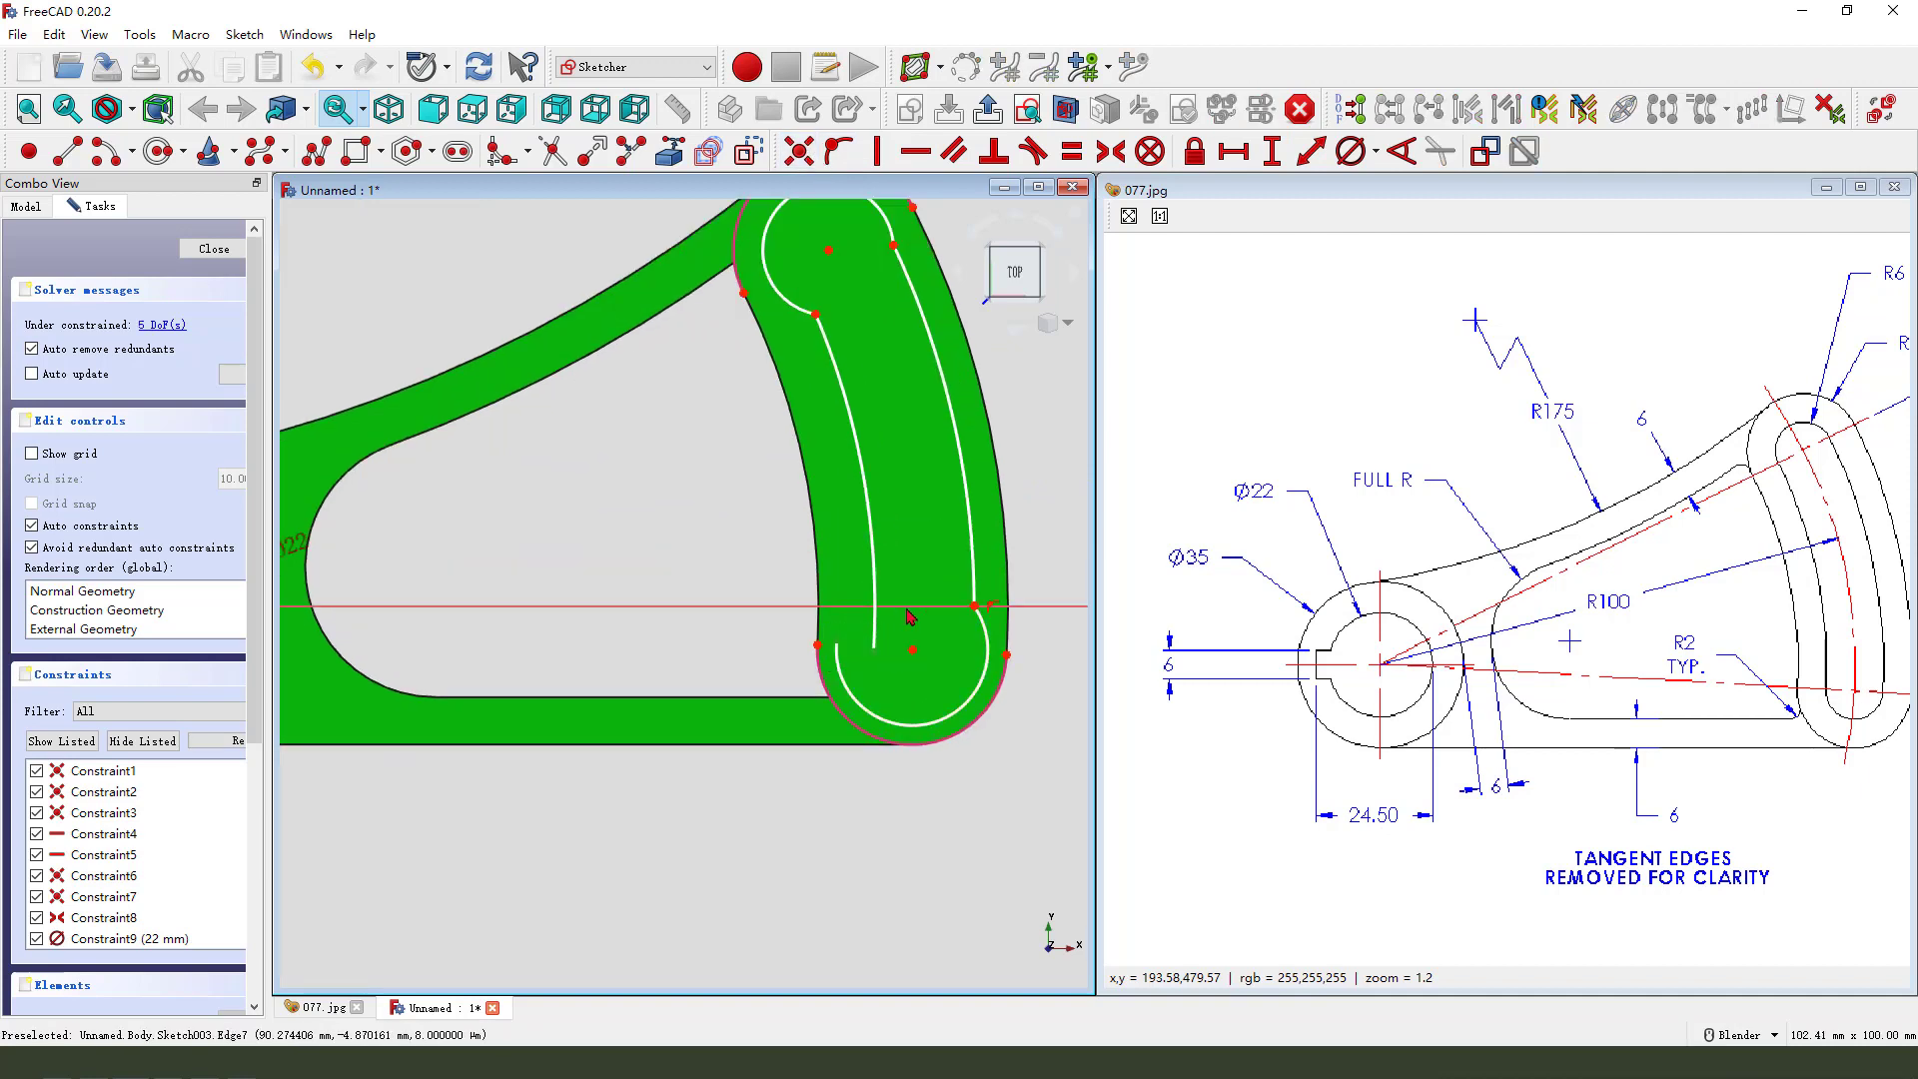
click(799, 152)
scroll(805, 524, down, 2)
scroll(871, 334, up, 2)
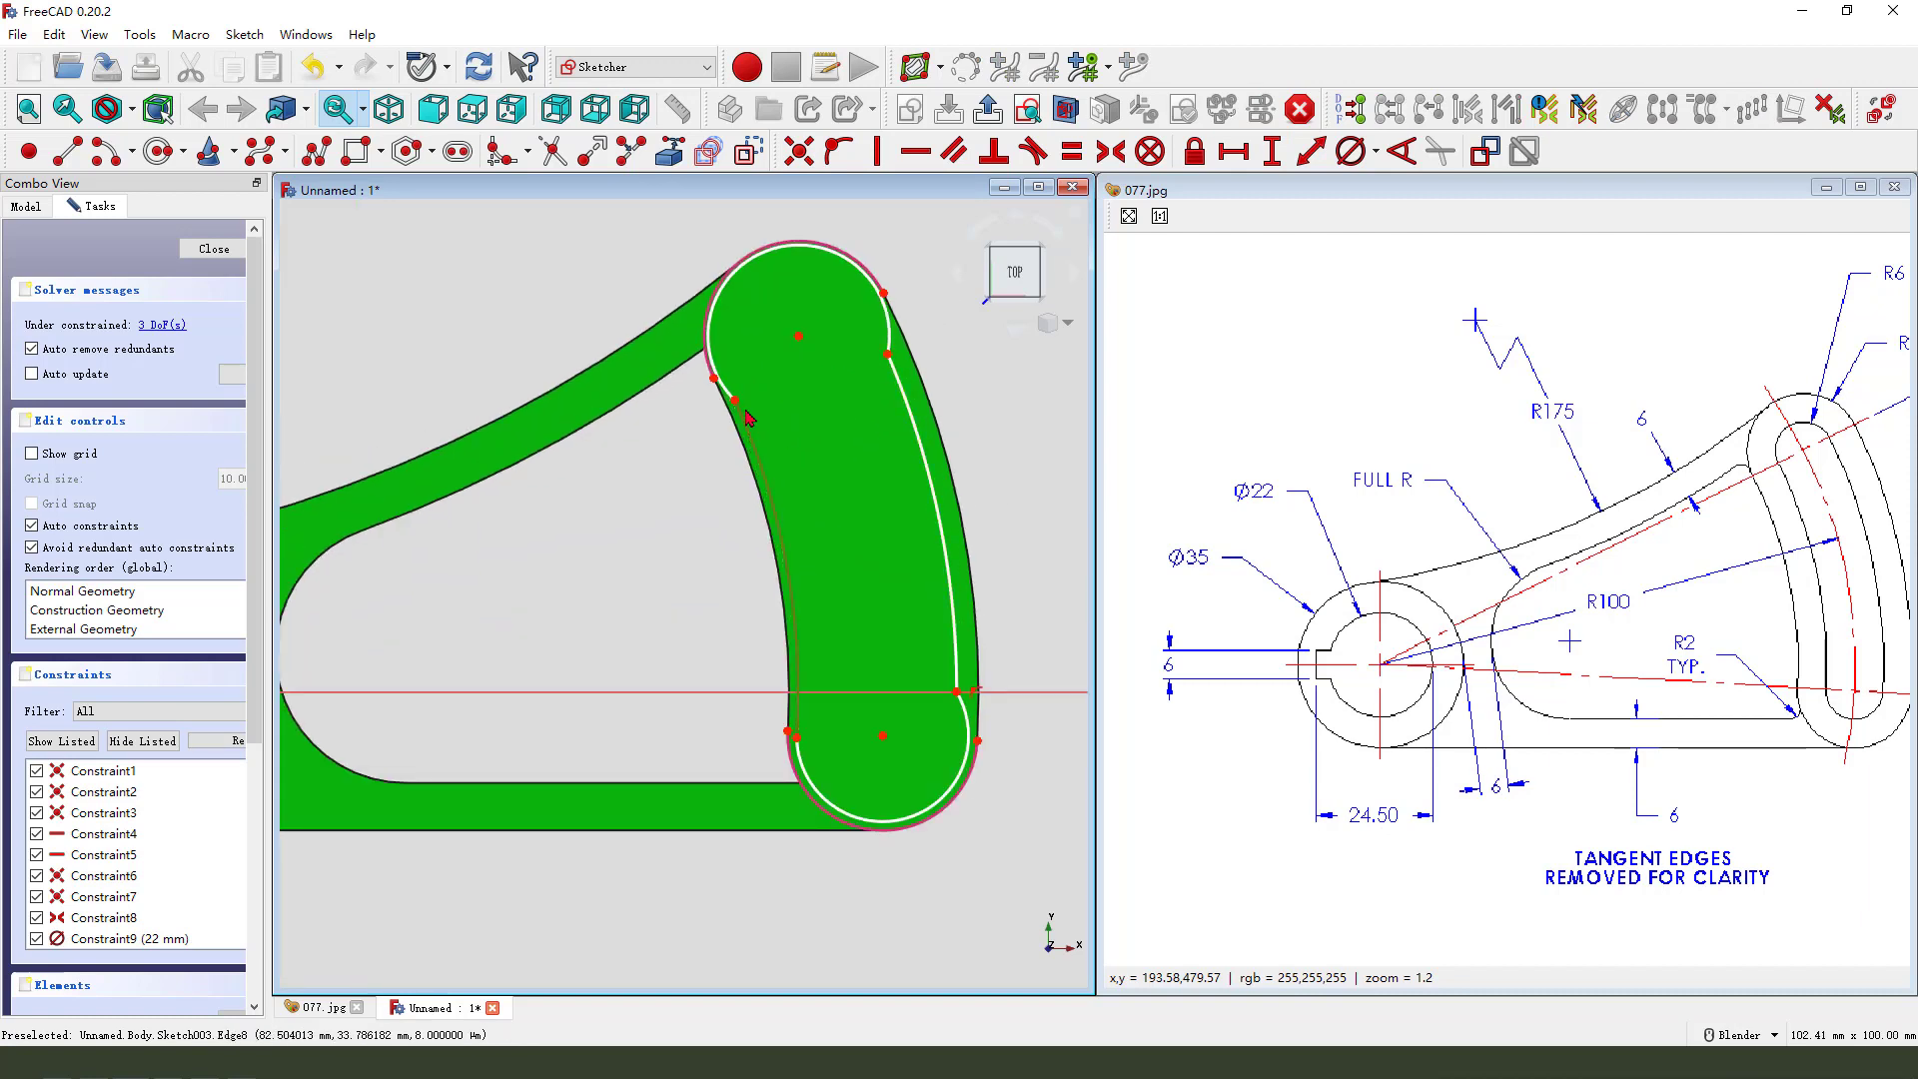
Step: Make slot sides tangent to the end arcs, undo the extra tangency, and drag the slot inside the rim
click(759, 432)
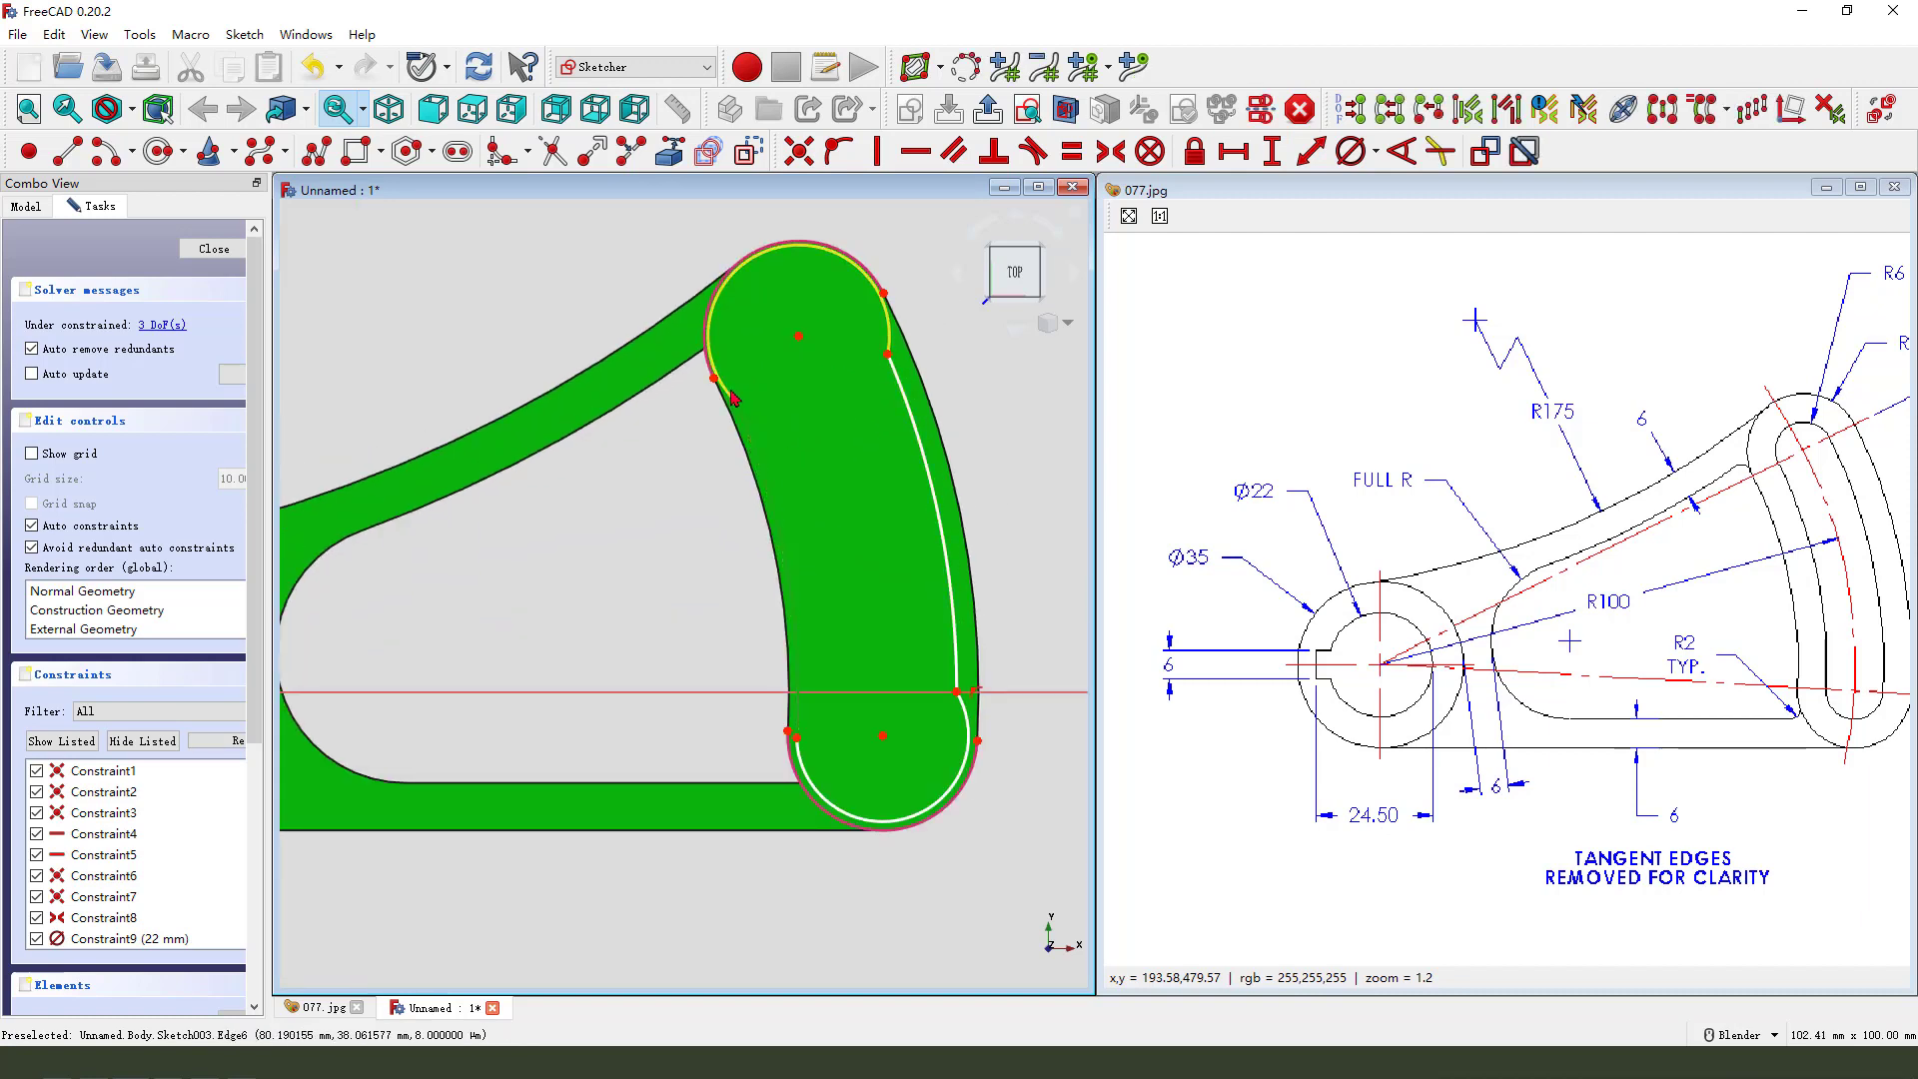
click(1035, 151)
click(886, 338)
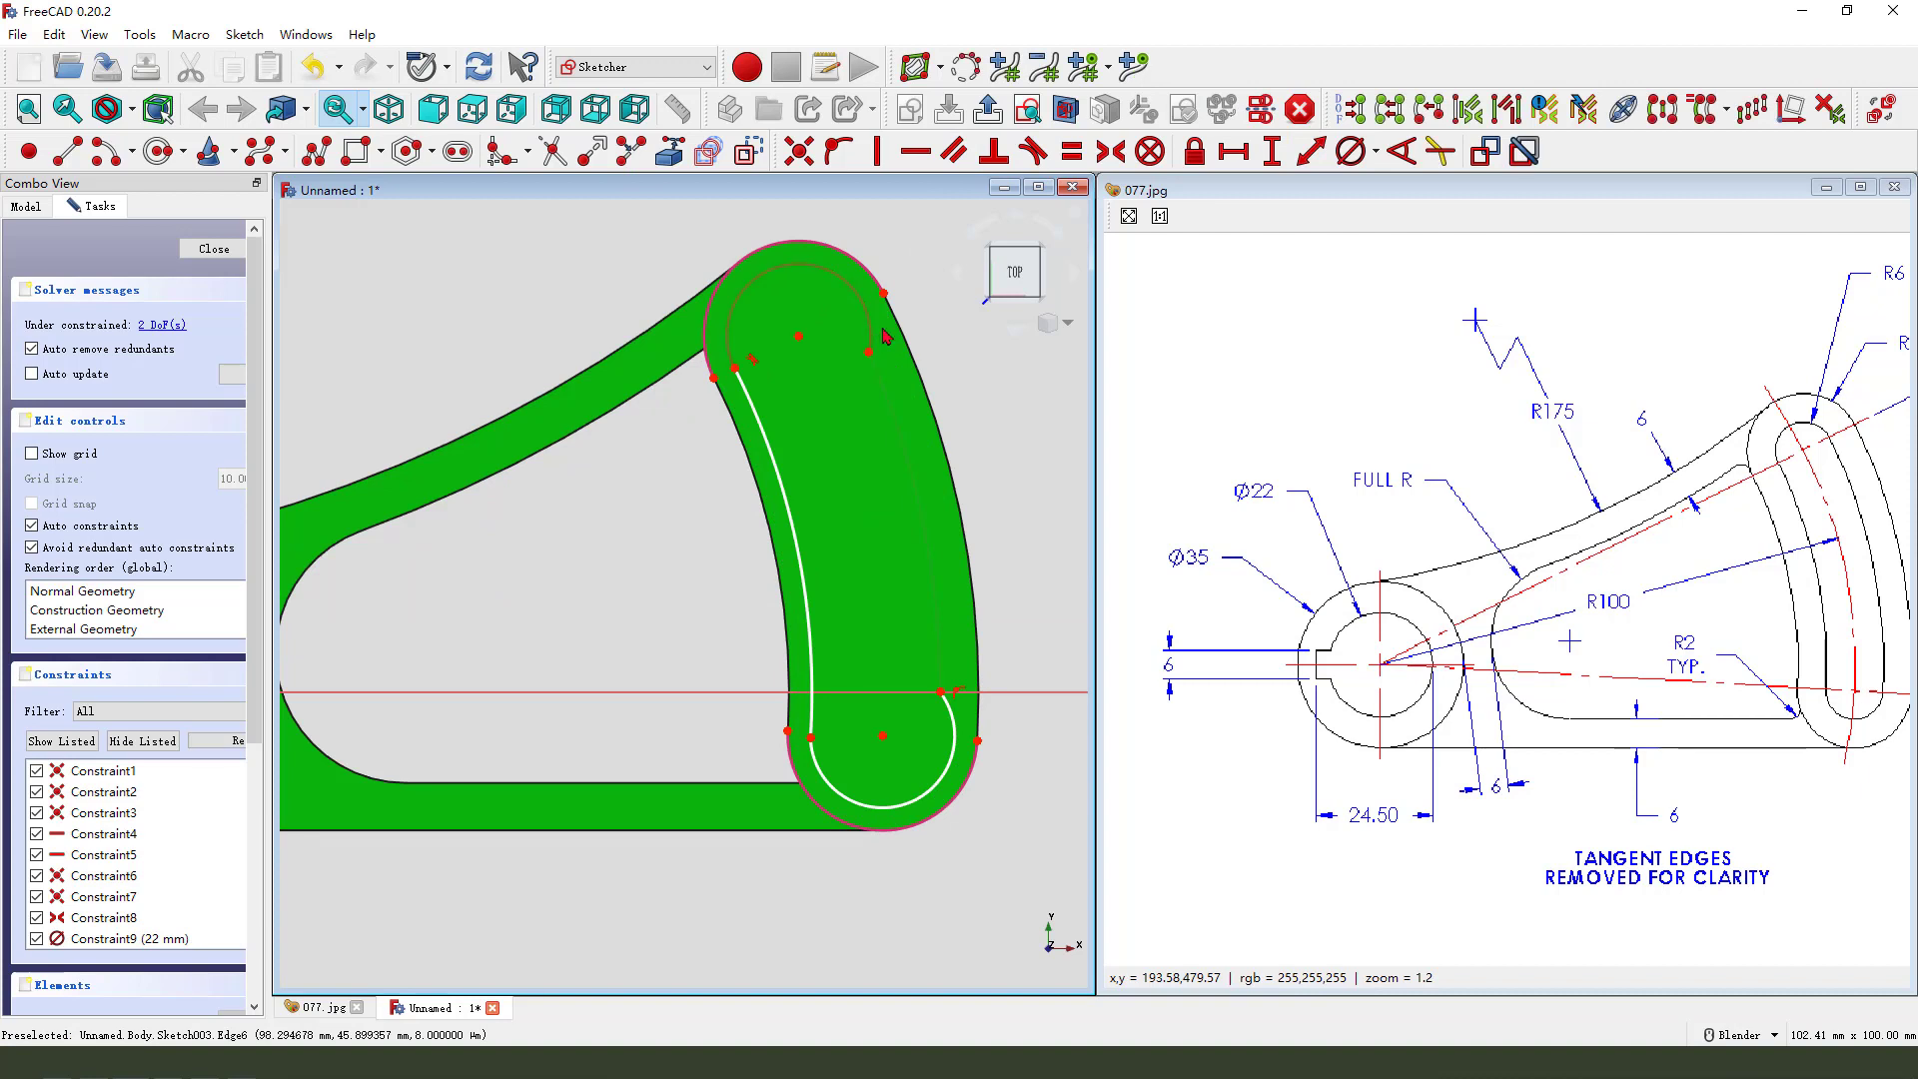
click(1029, 152)
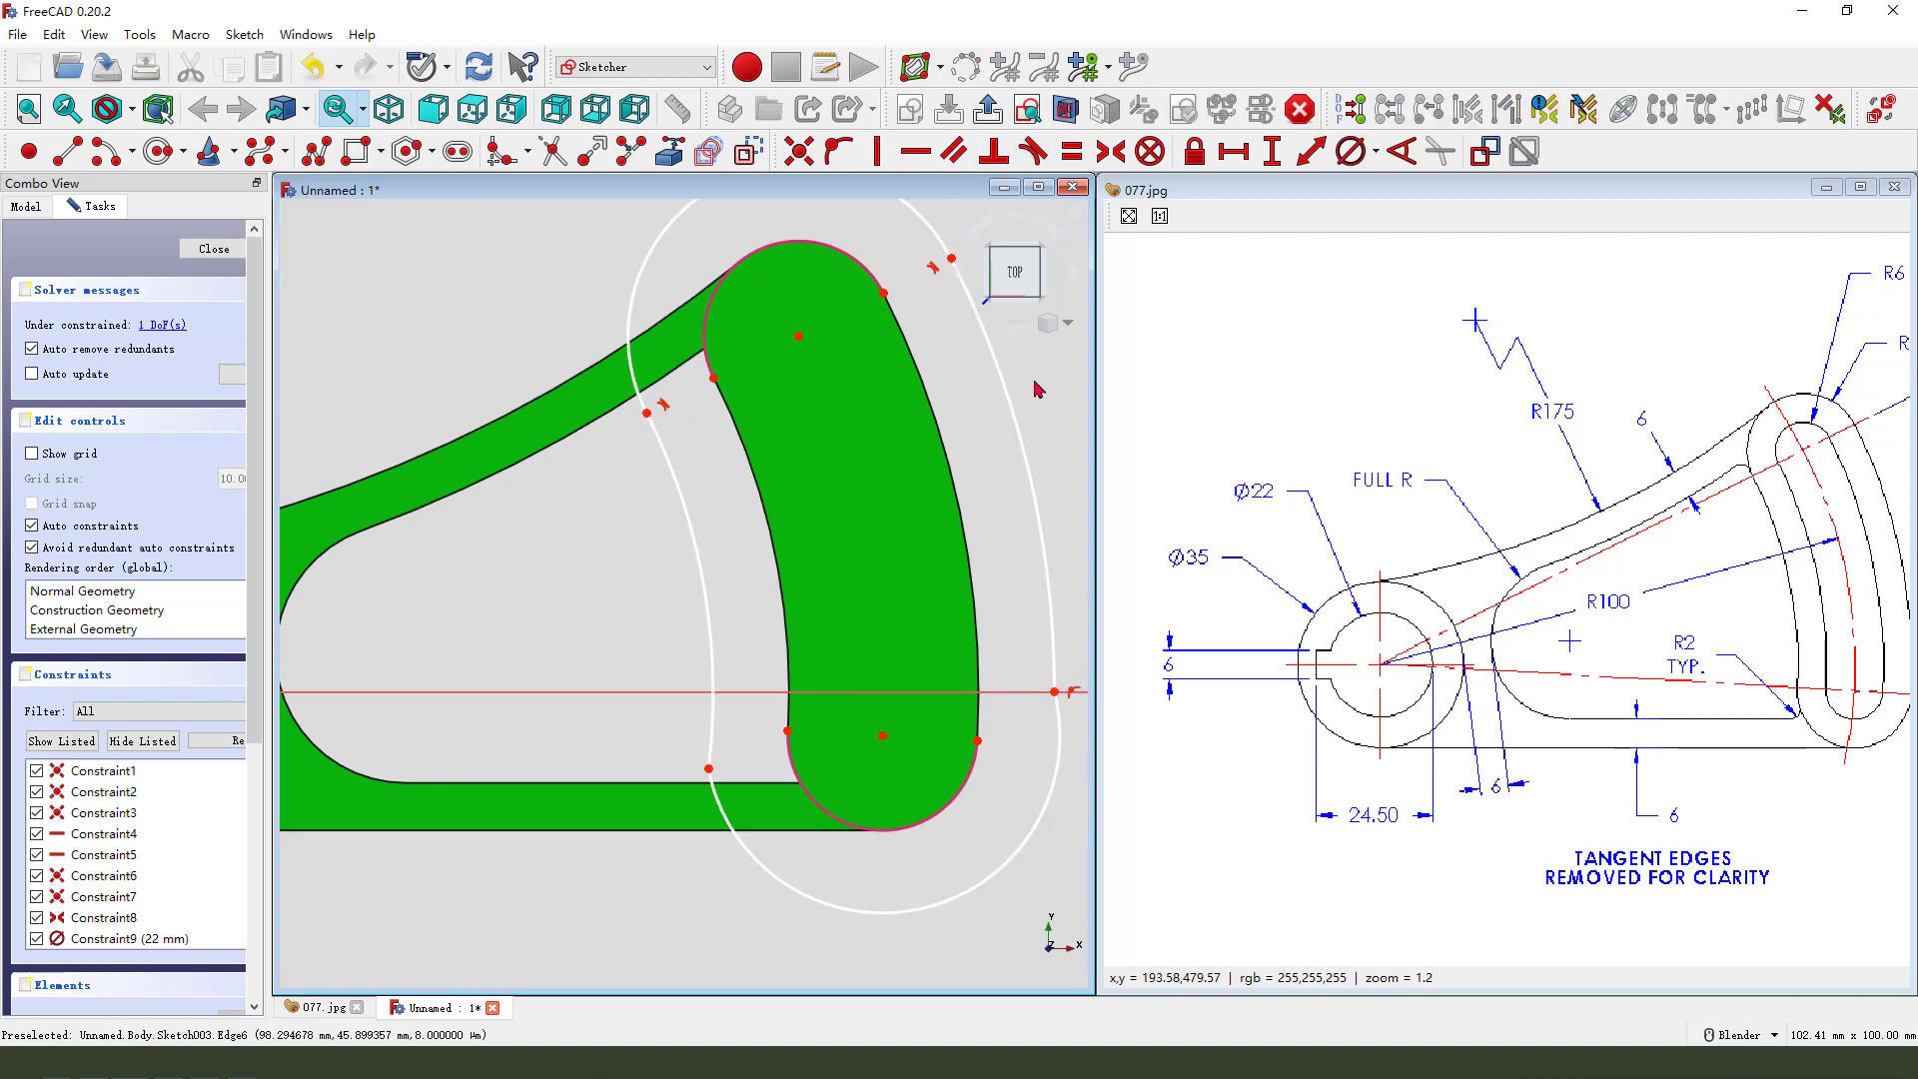
click(1053, 649)
click(1057, 734)
click(1033, 151)
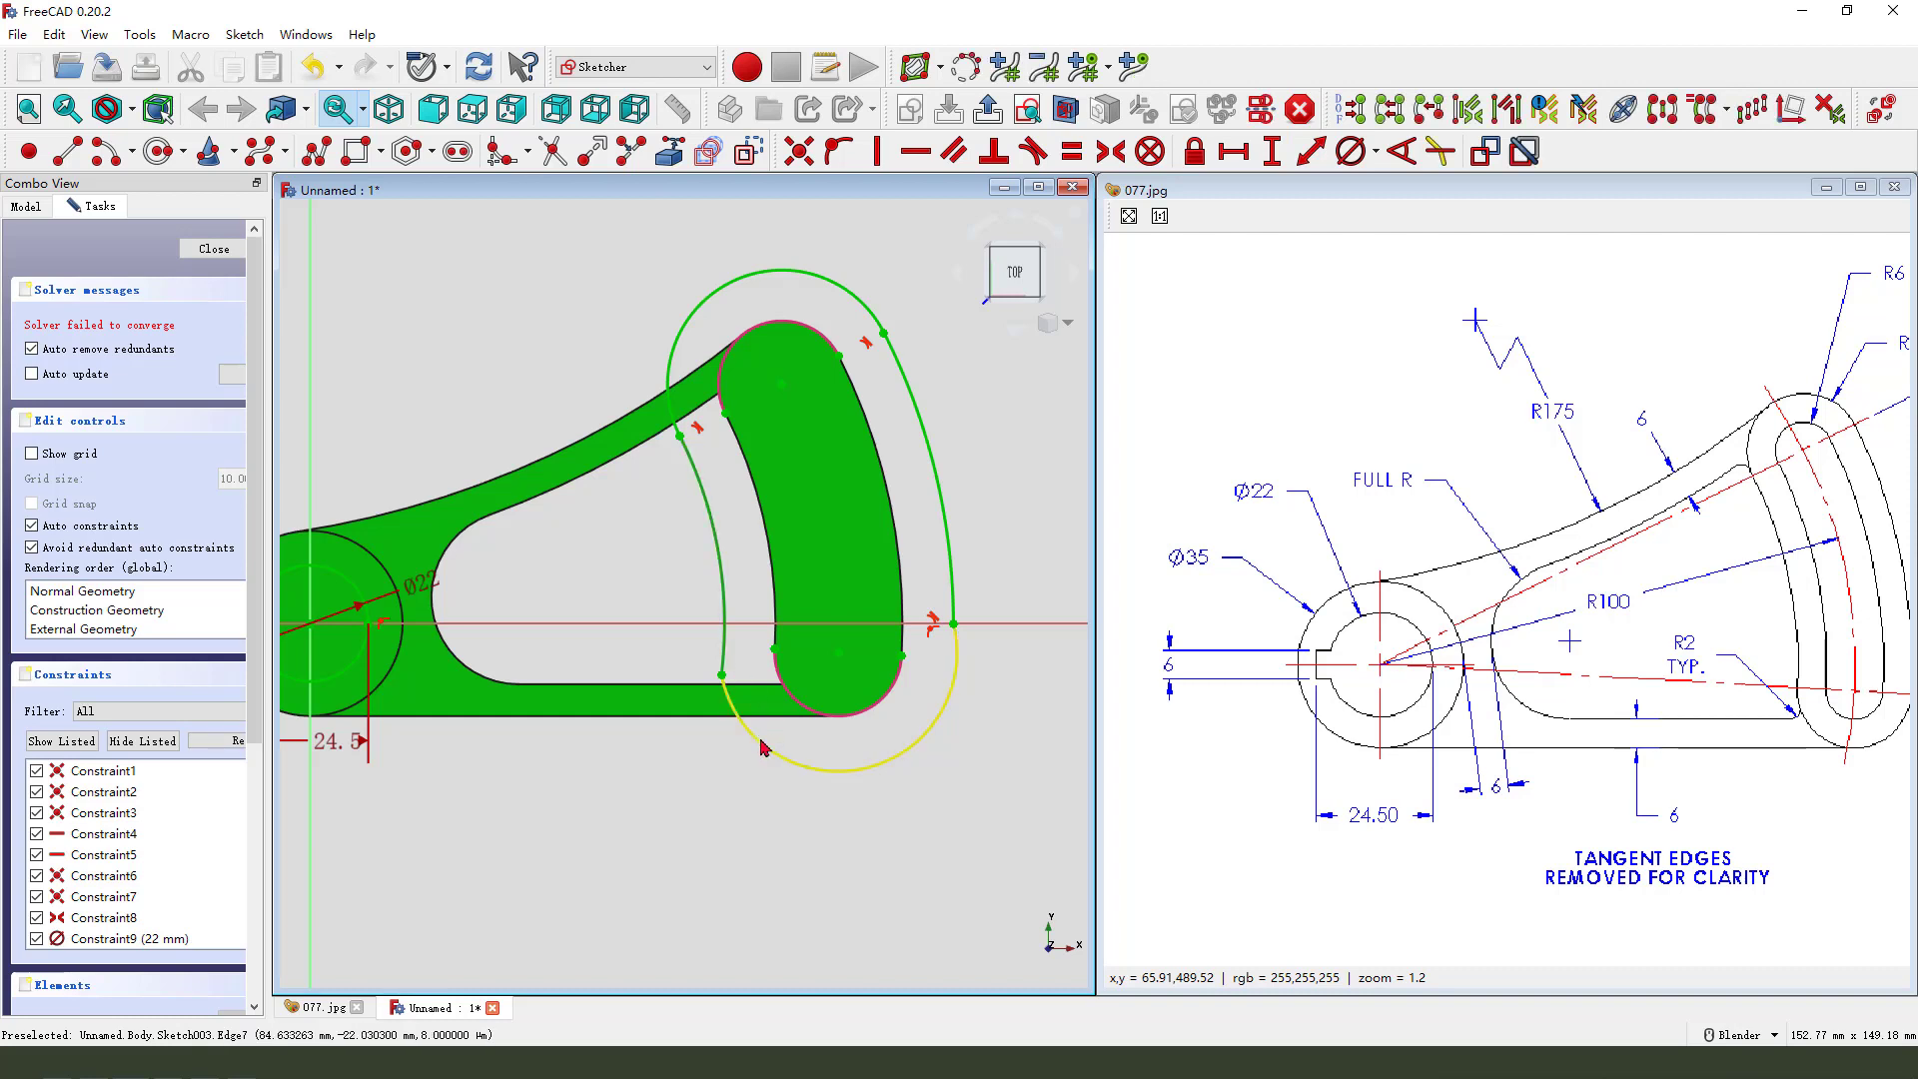
click(1033, 152)
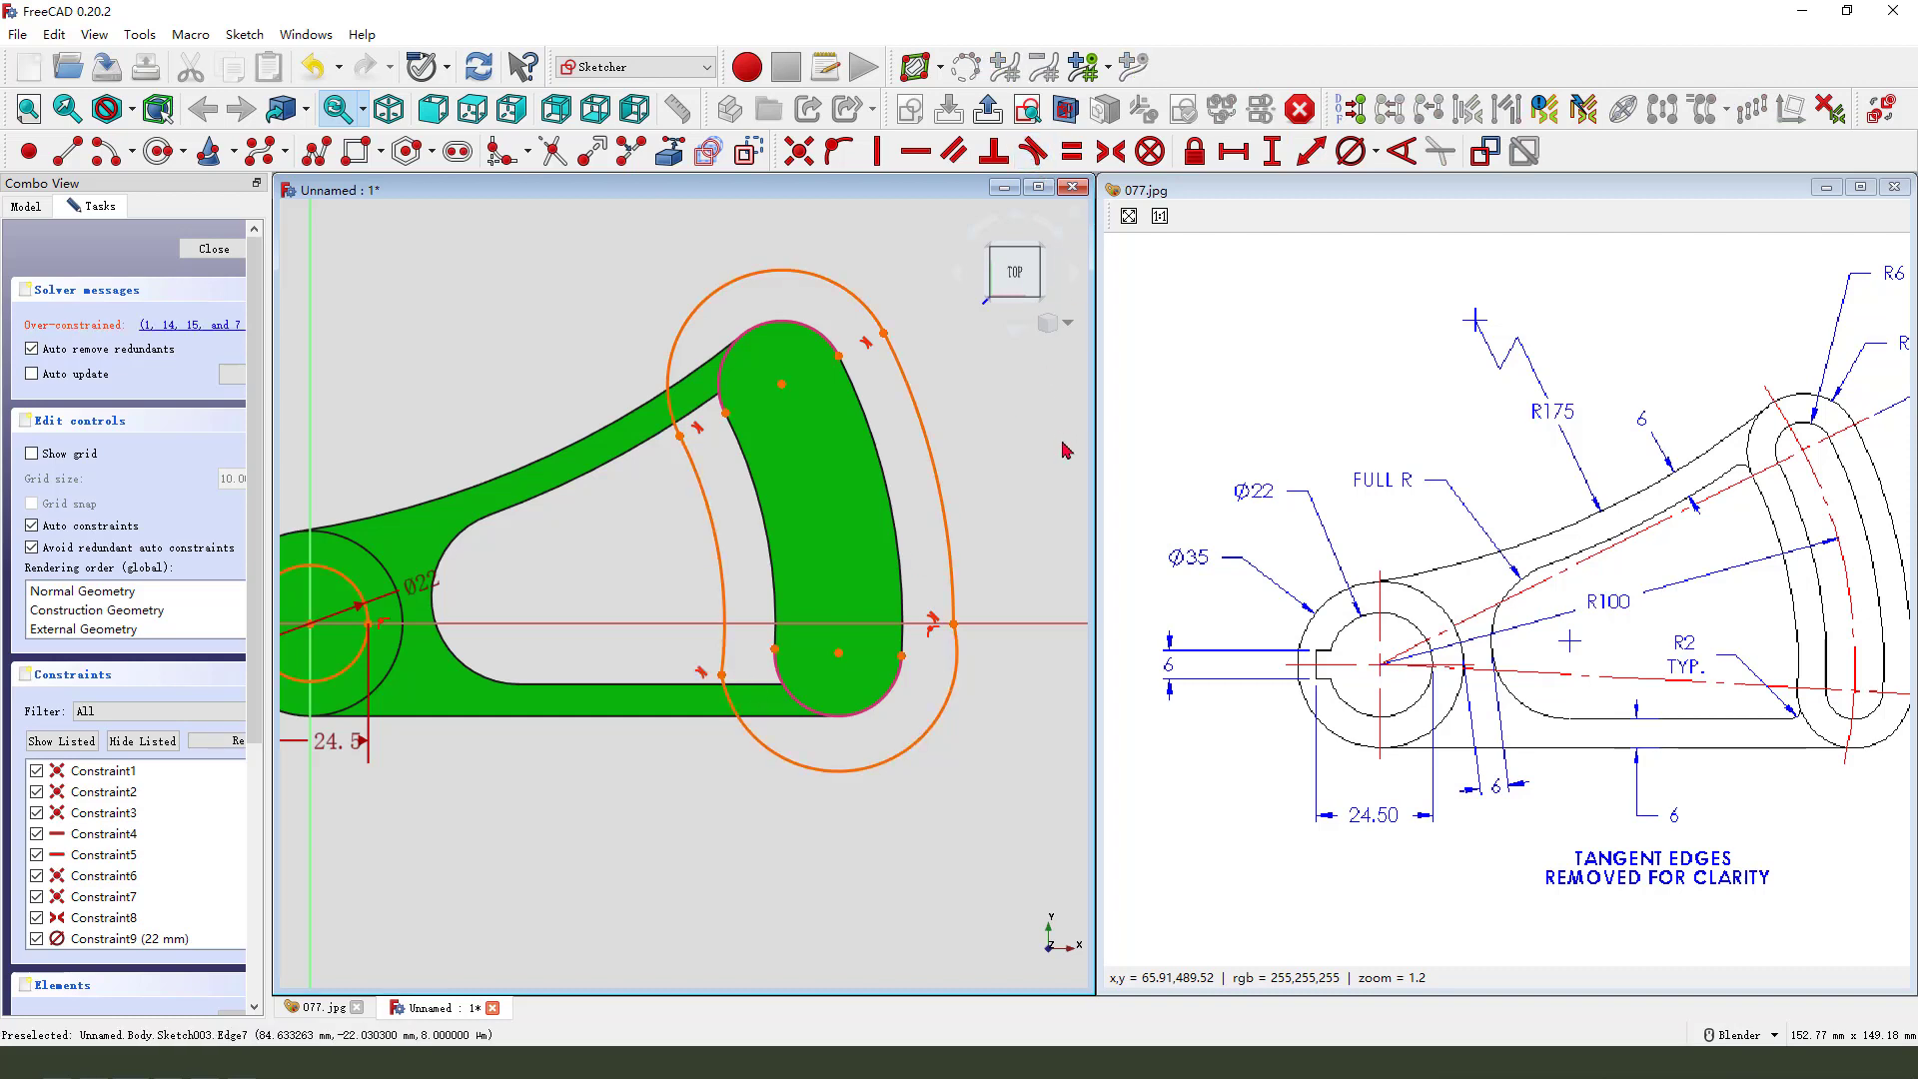
click(315, 67)
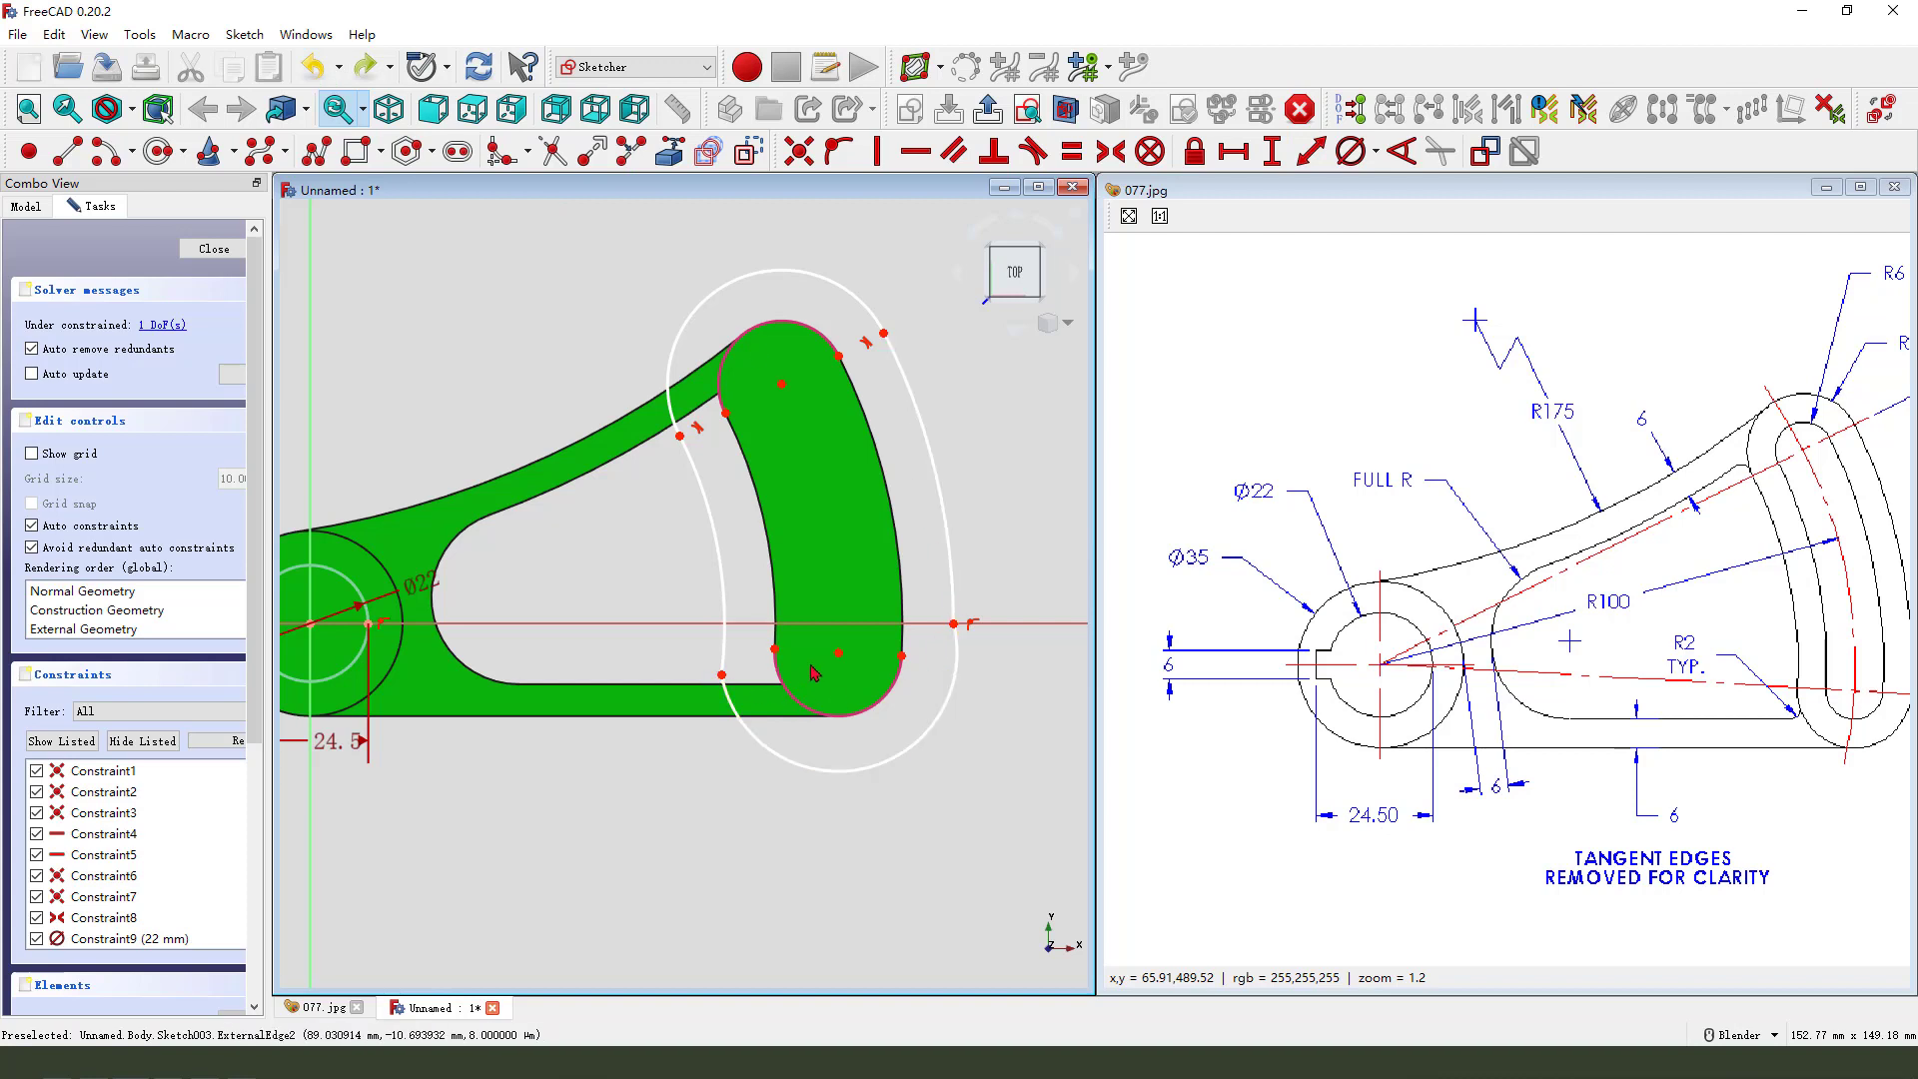
drag(827, 771, 851, 700)
scroll(871, 688, up, 2)
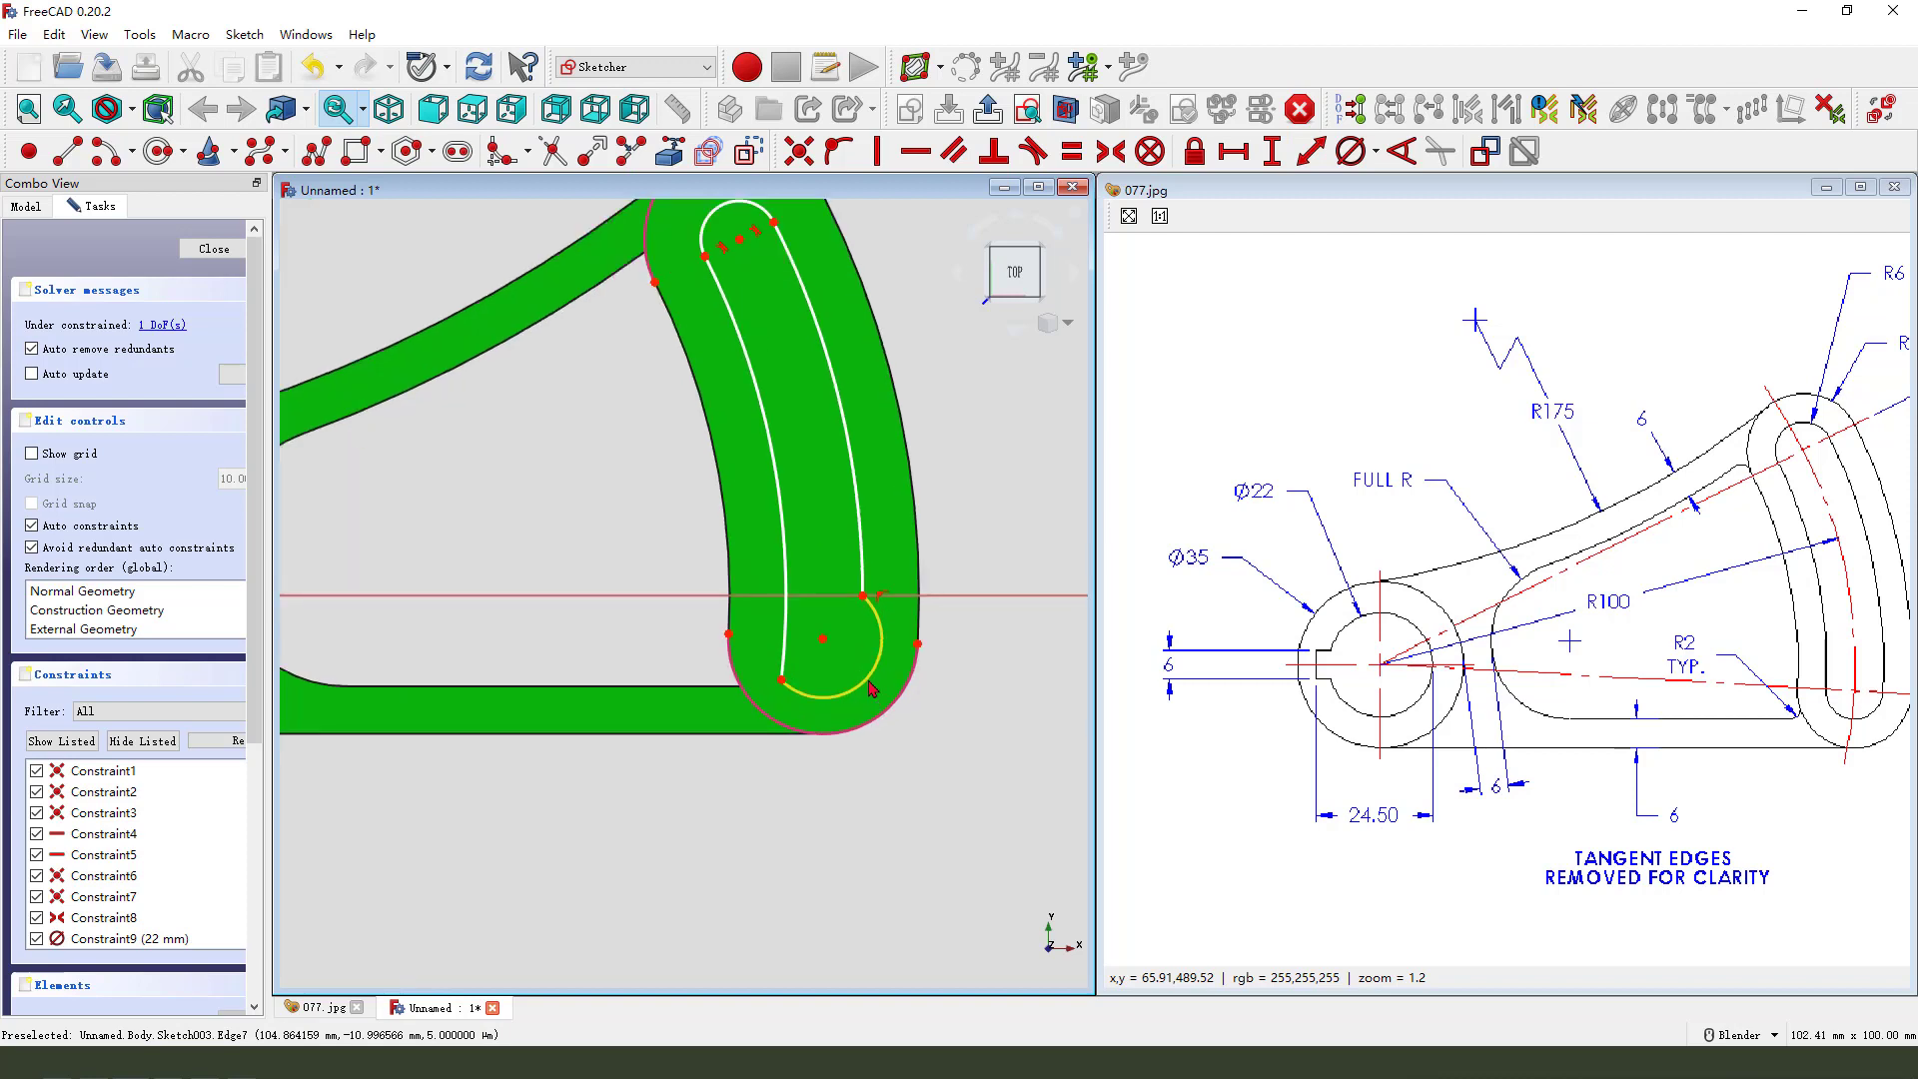
Step: Try deleting the right slot line, restore it, then widen the slot and pull its lower end down
click(864, 562)
key(Delete)
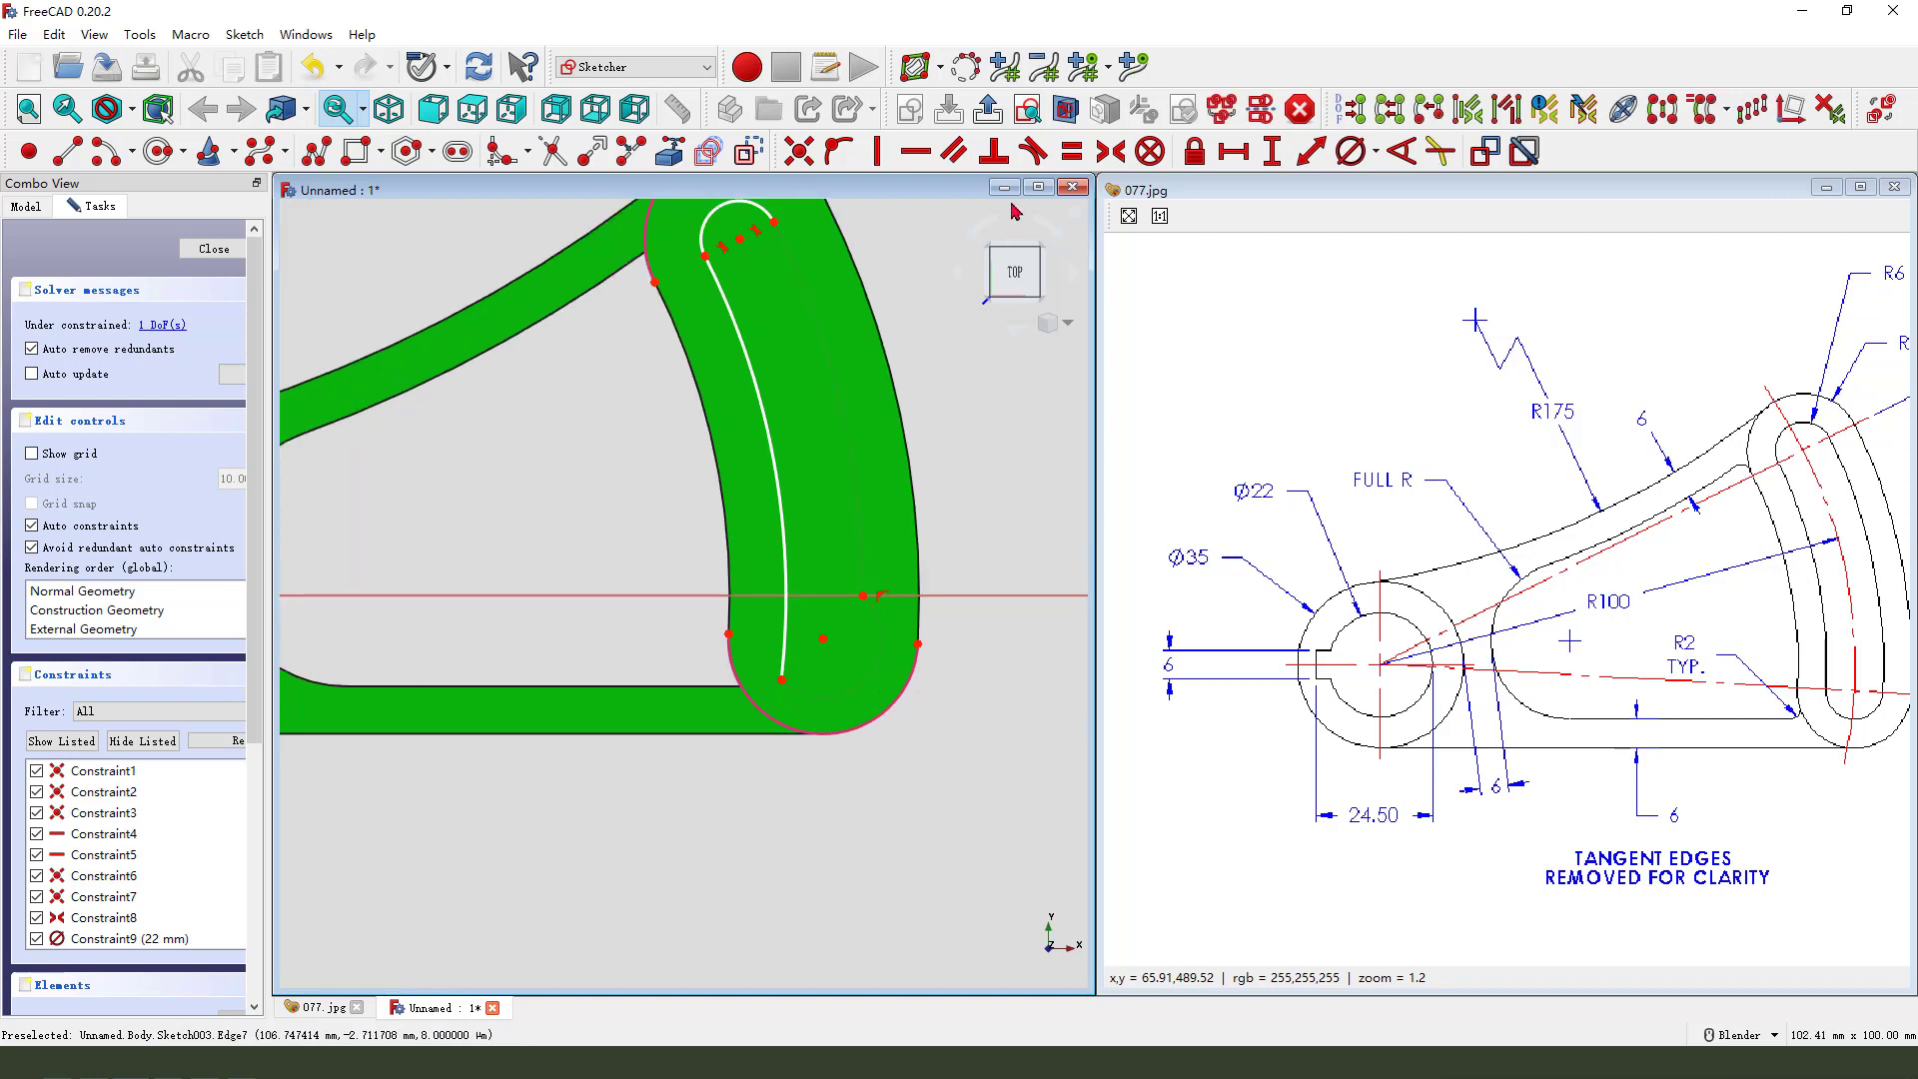
click(1033, 153)
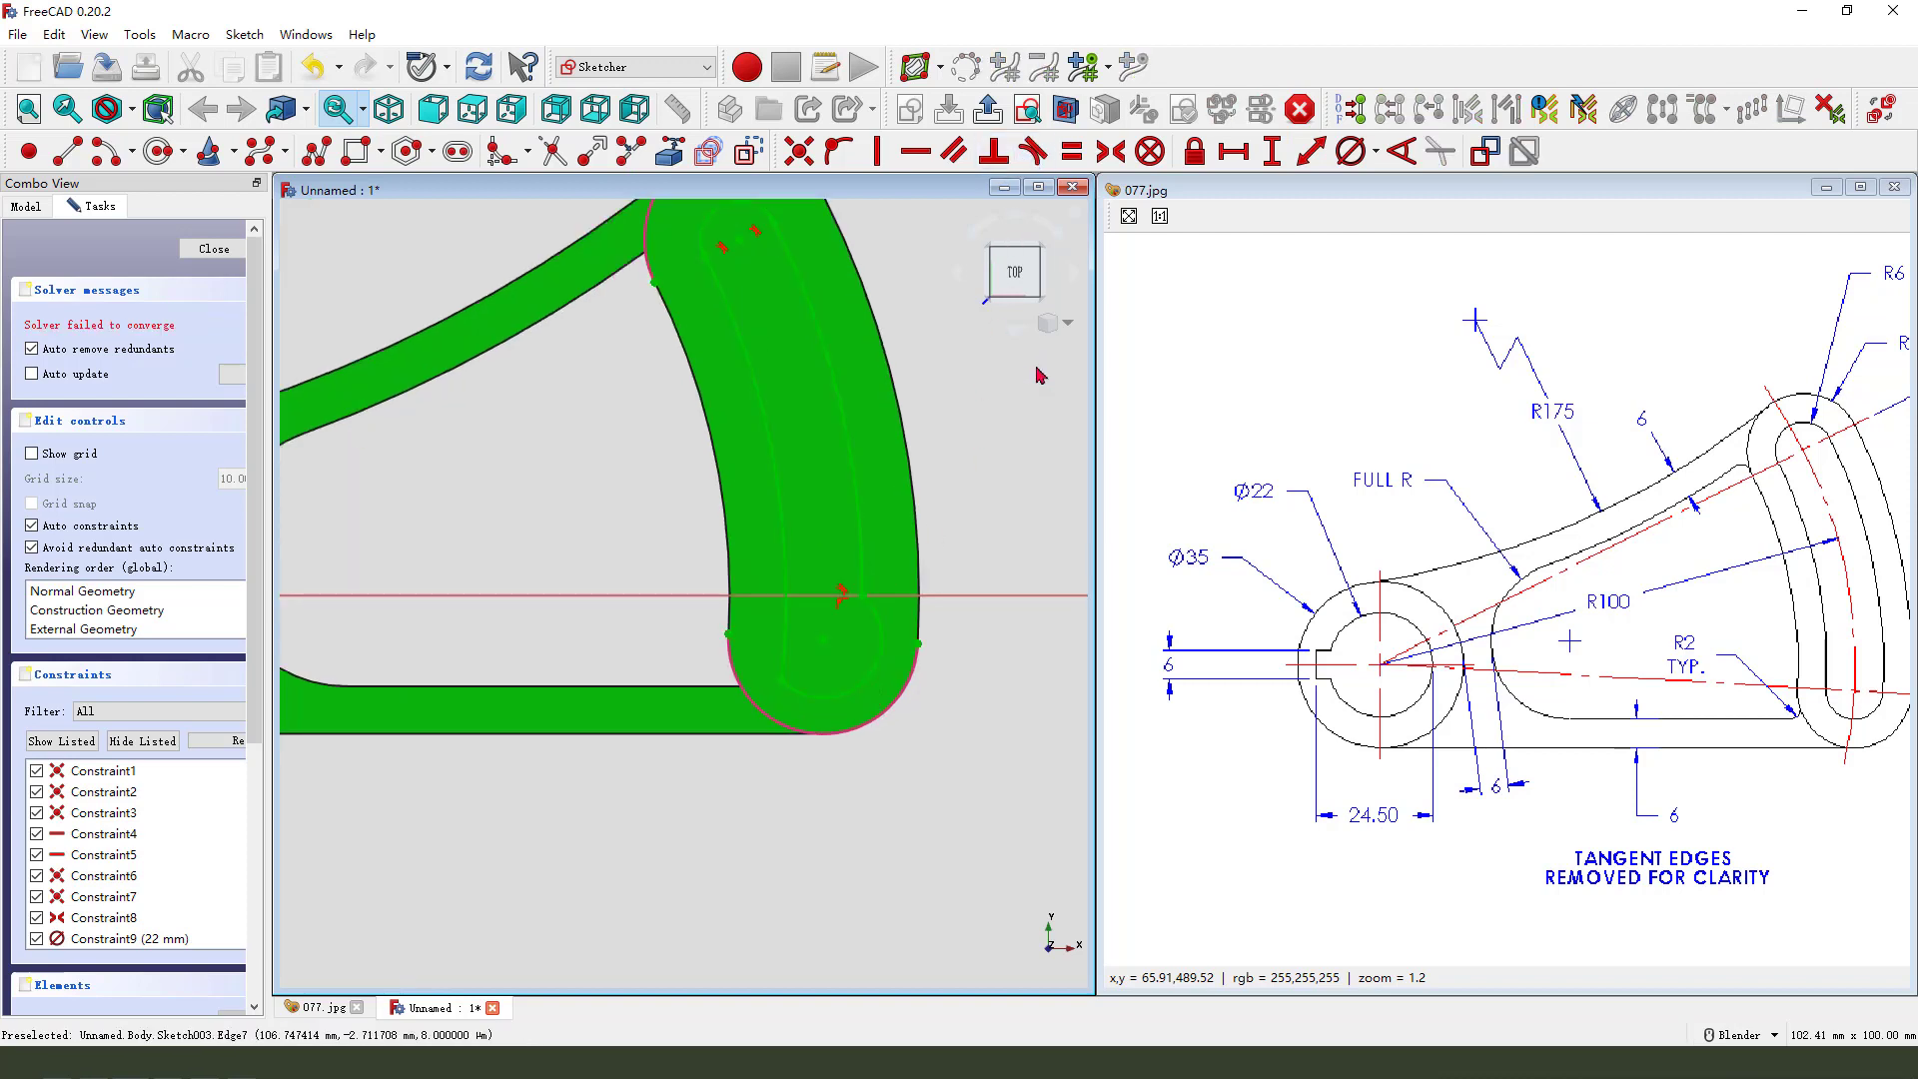
click(312, 67)
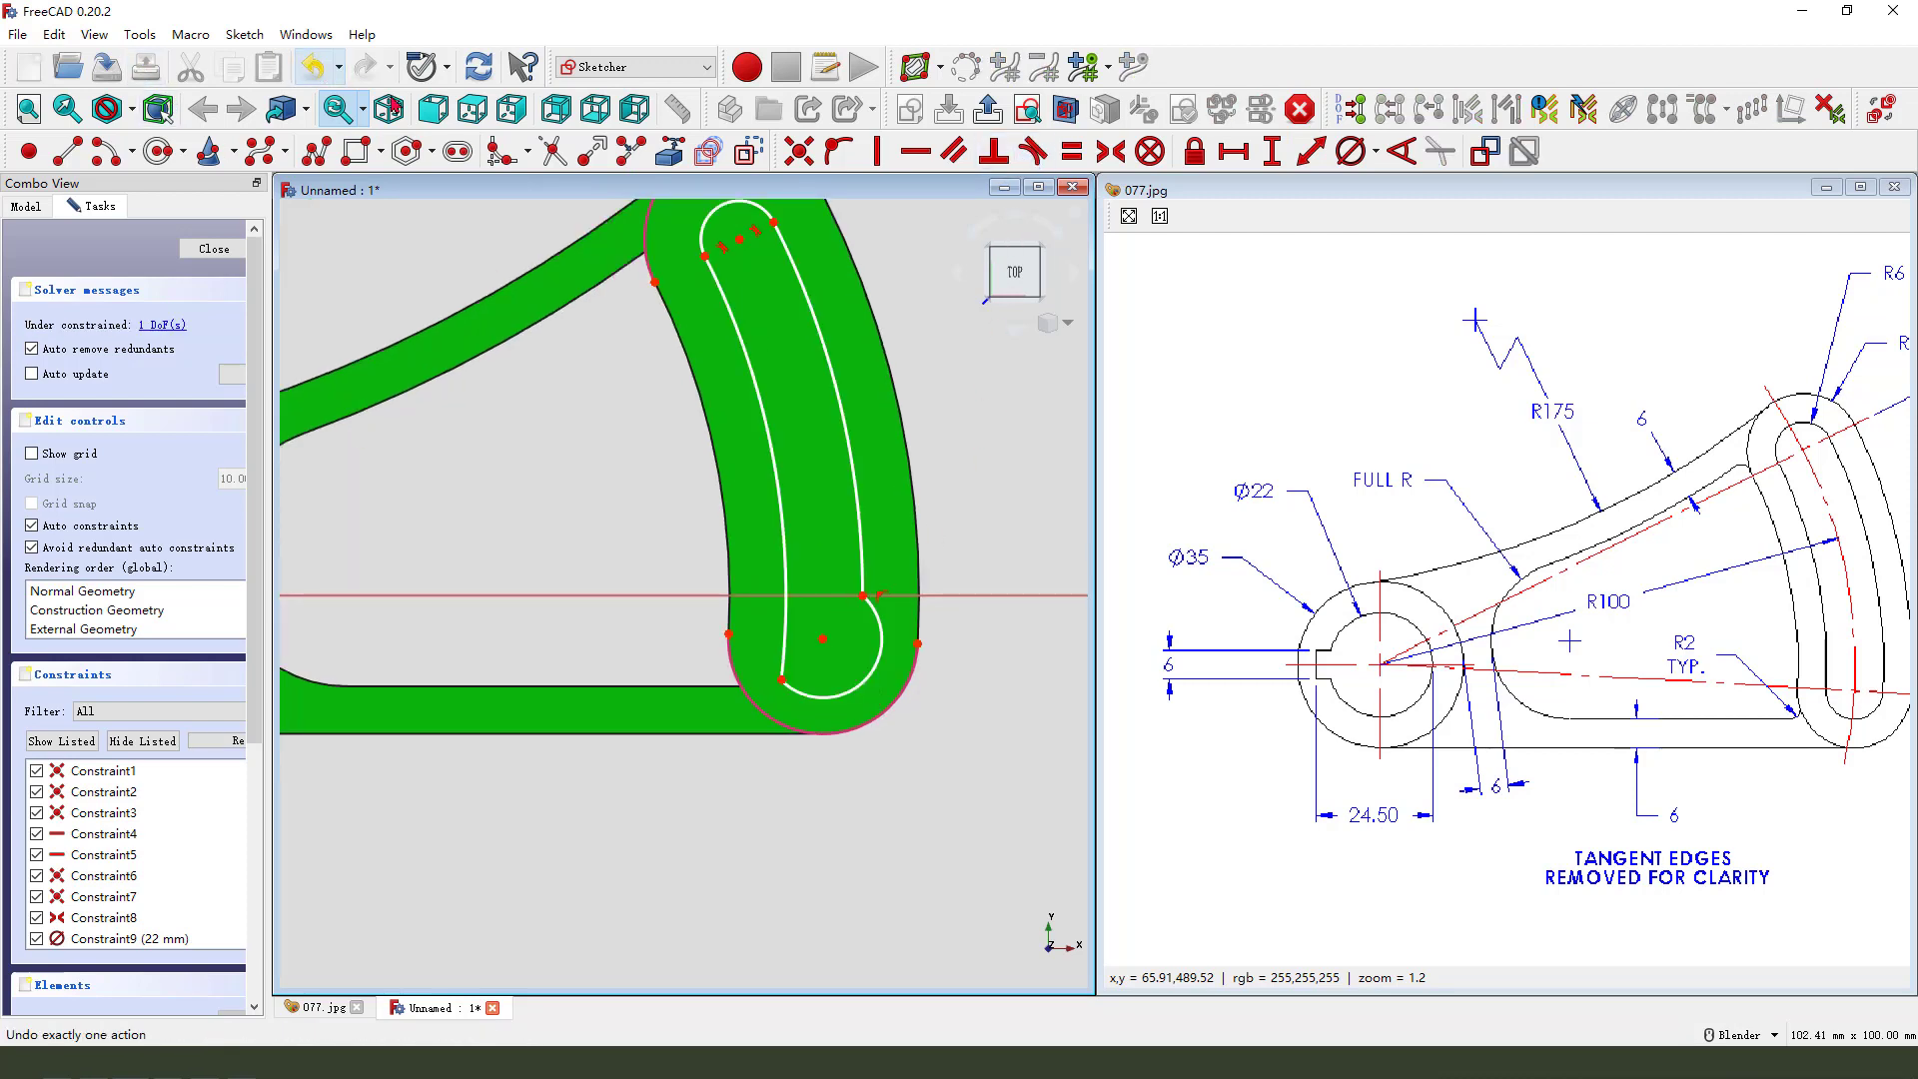
right_click(964, 505)
key(Escape)
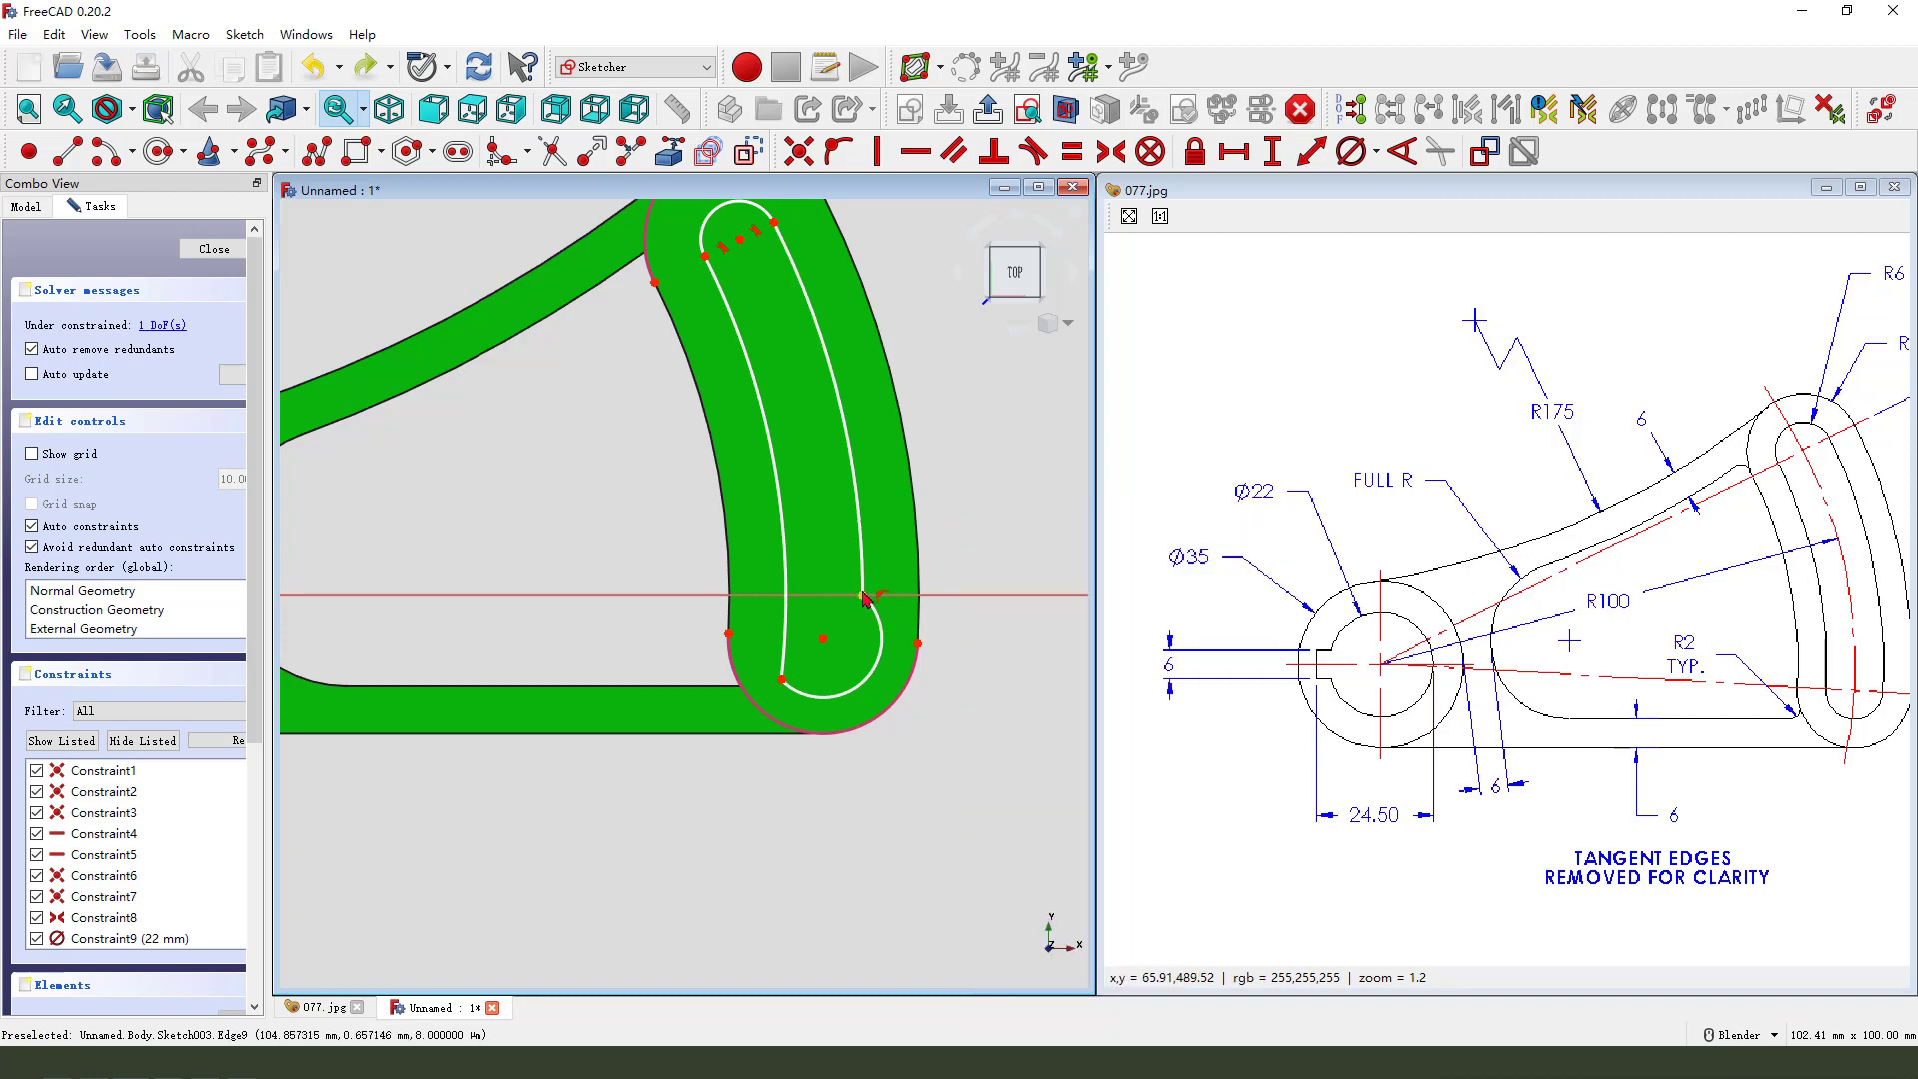
drag(857, 607, 896, 599)
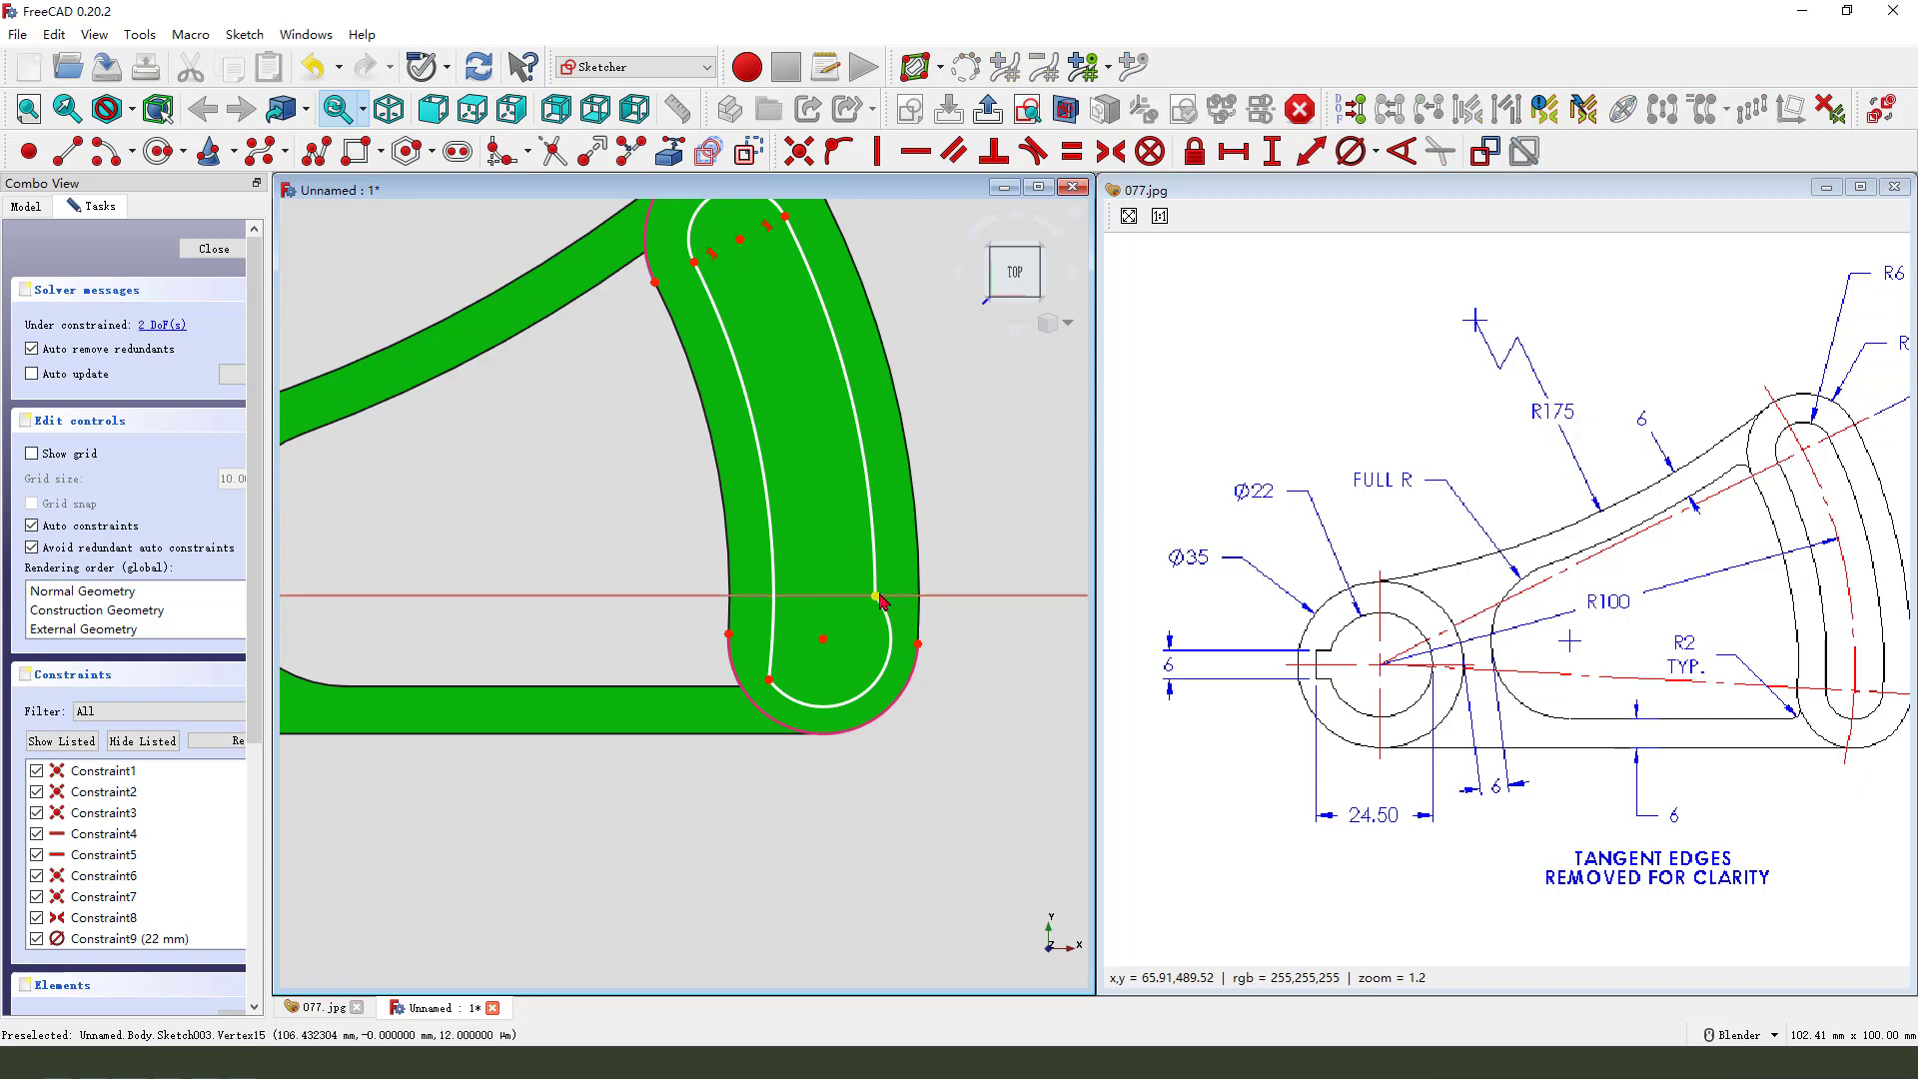
drag(877, 597, 898, 643)
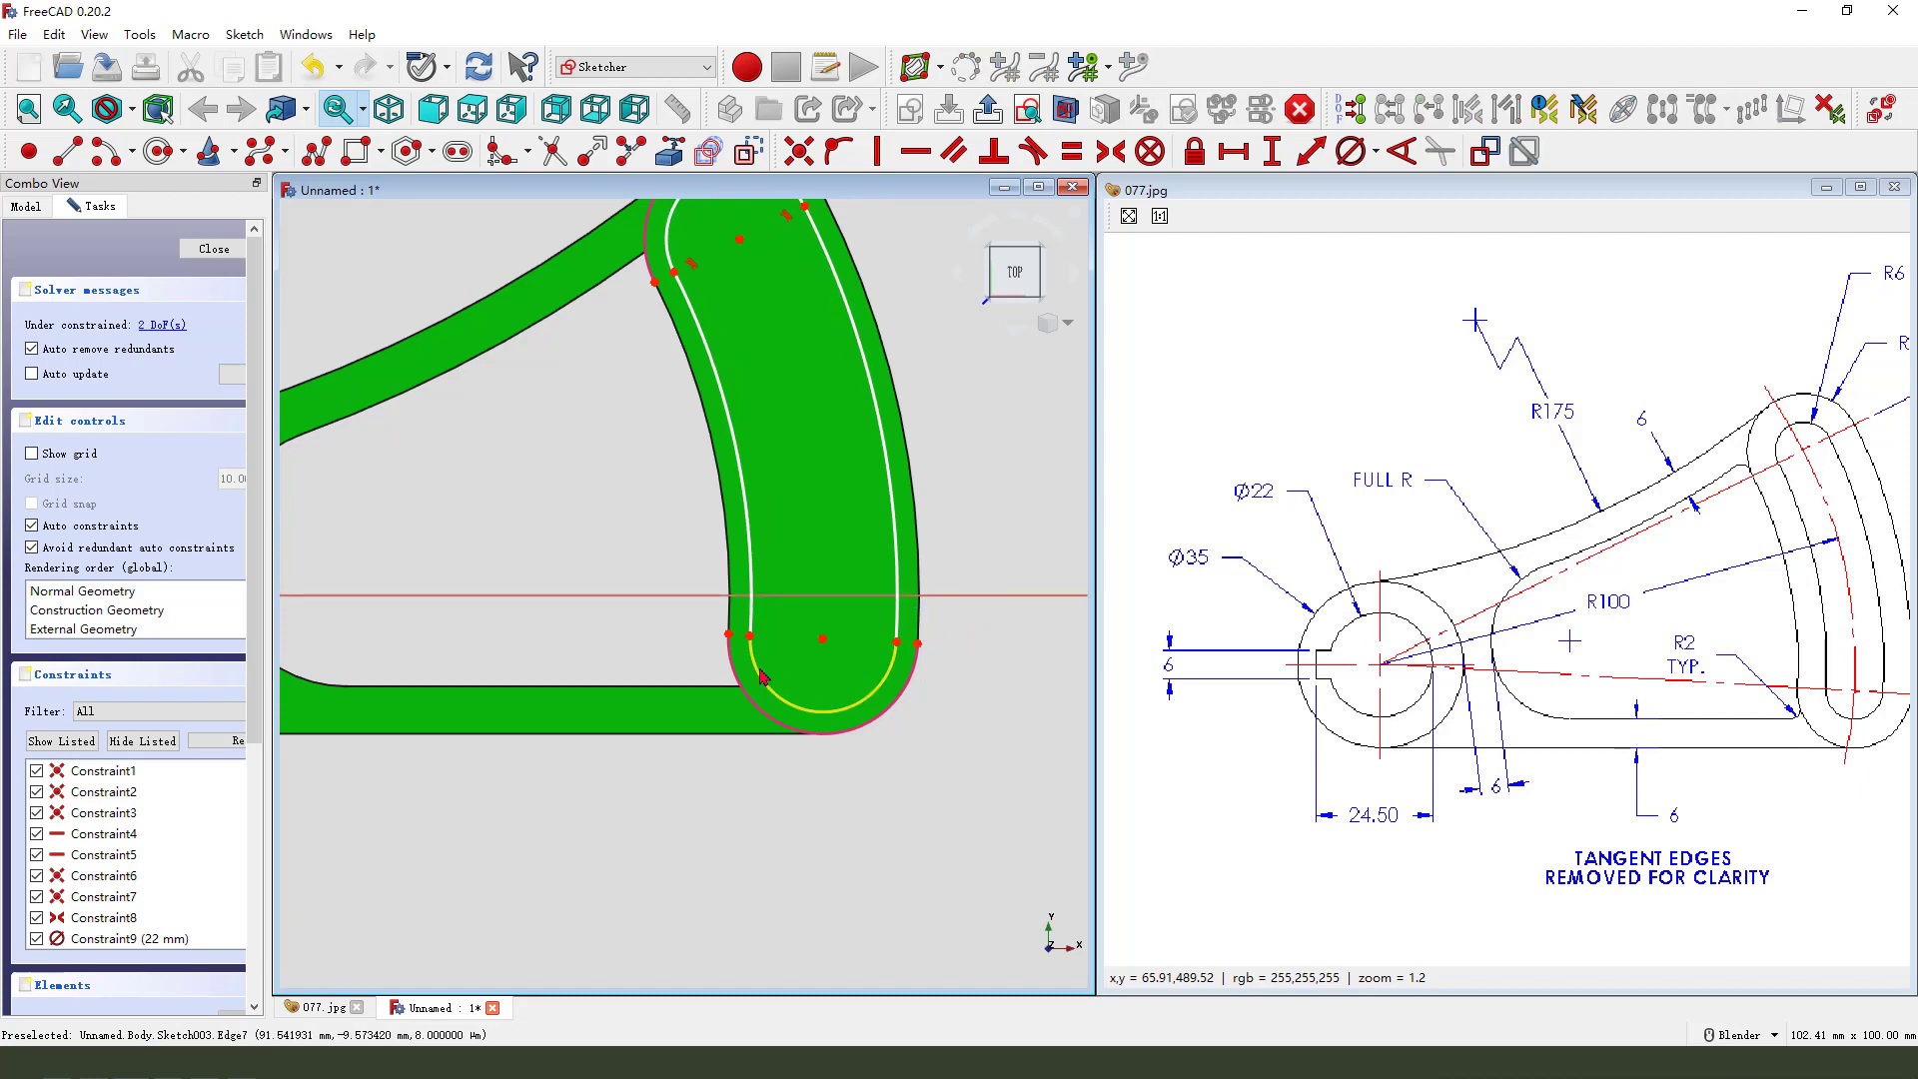
Step: Make the left slot line and the lower end arc tangent to their neighbours
click(756, 634)
click(1033, 152)
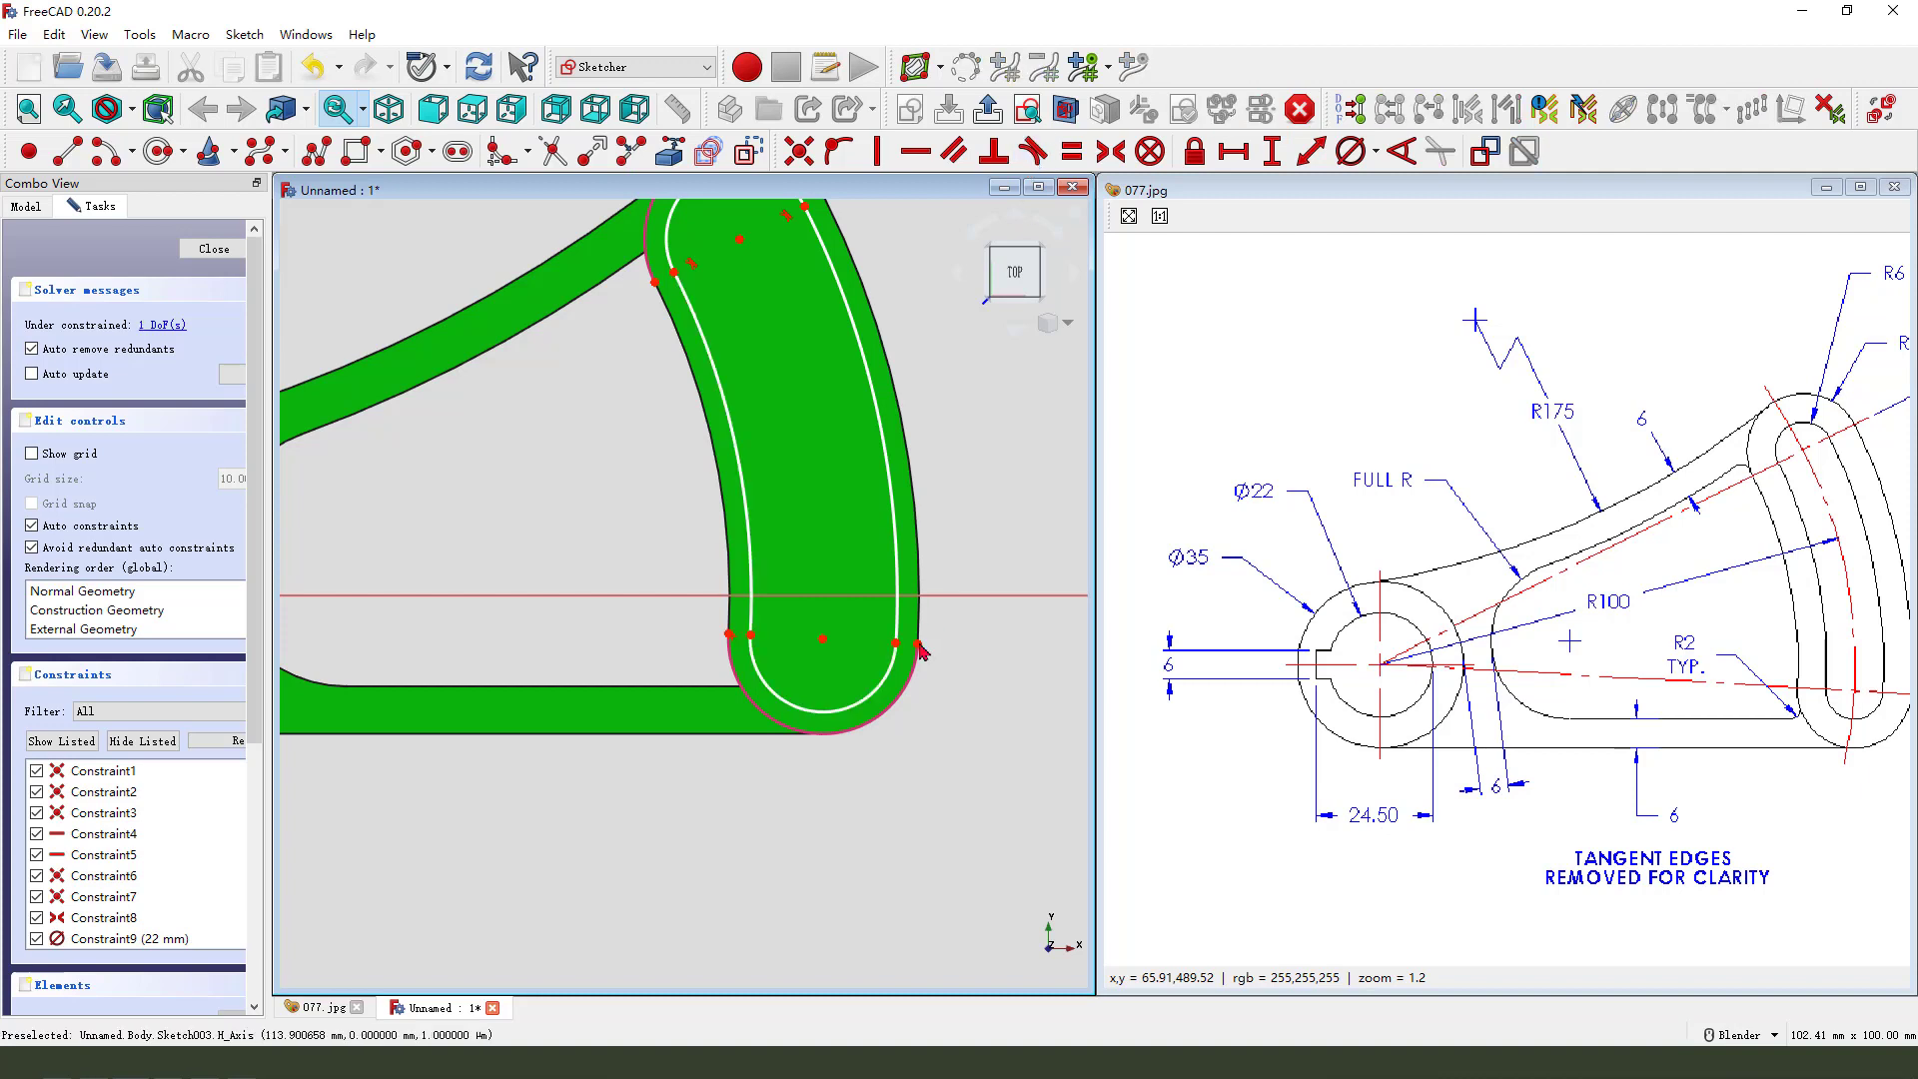
click(1034, 152)
scroll(908, 566, down, 2)
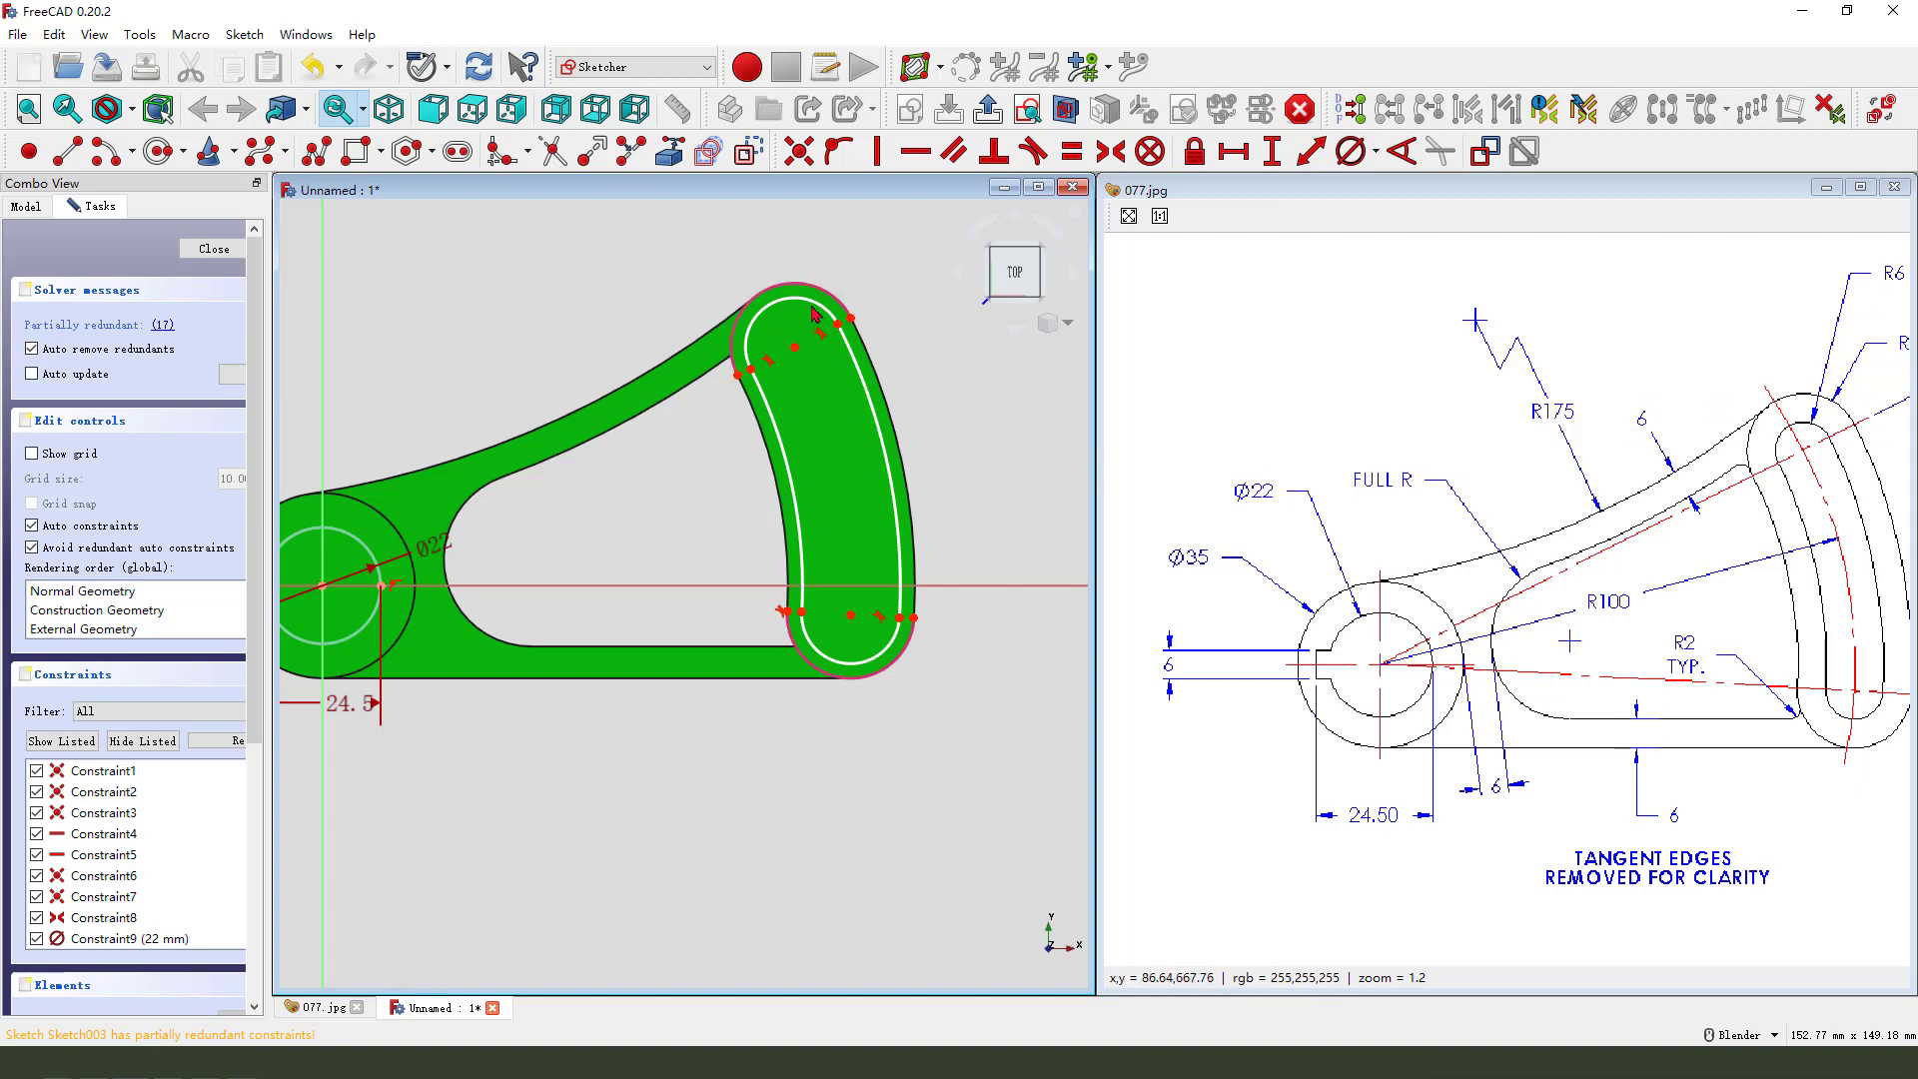
Step: Set the slot's end arc radius to 6 mm and close the sketch
click(1376, 152)
click(1399, 180)
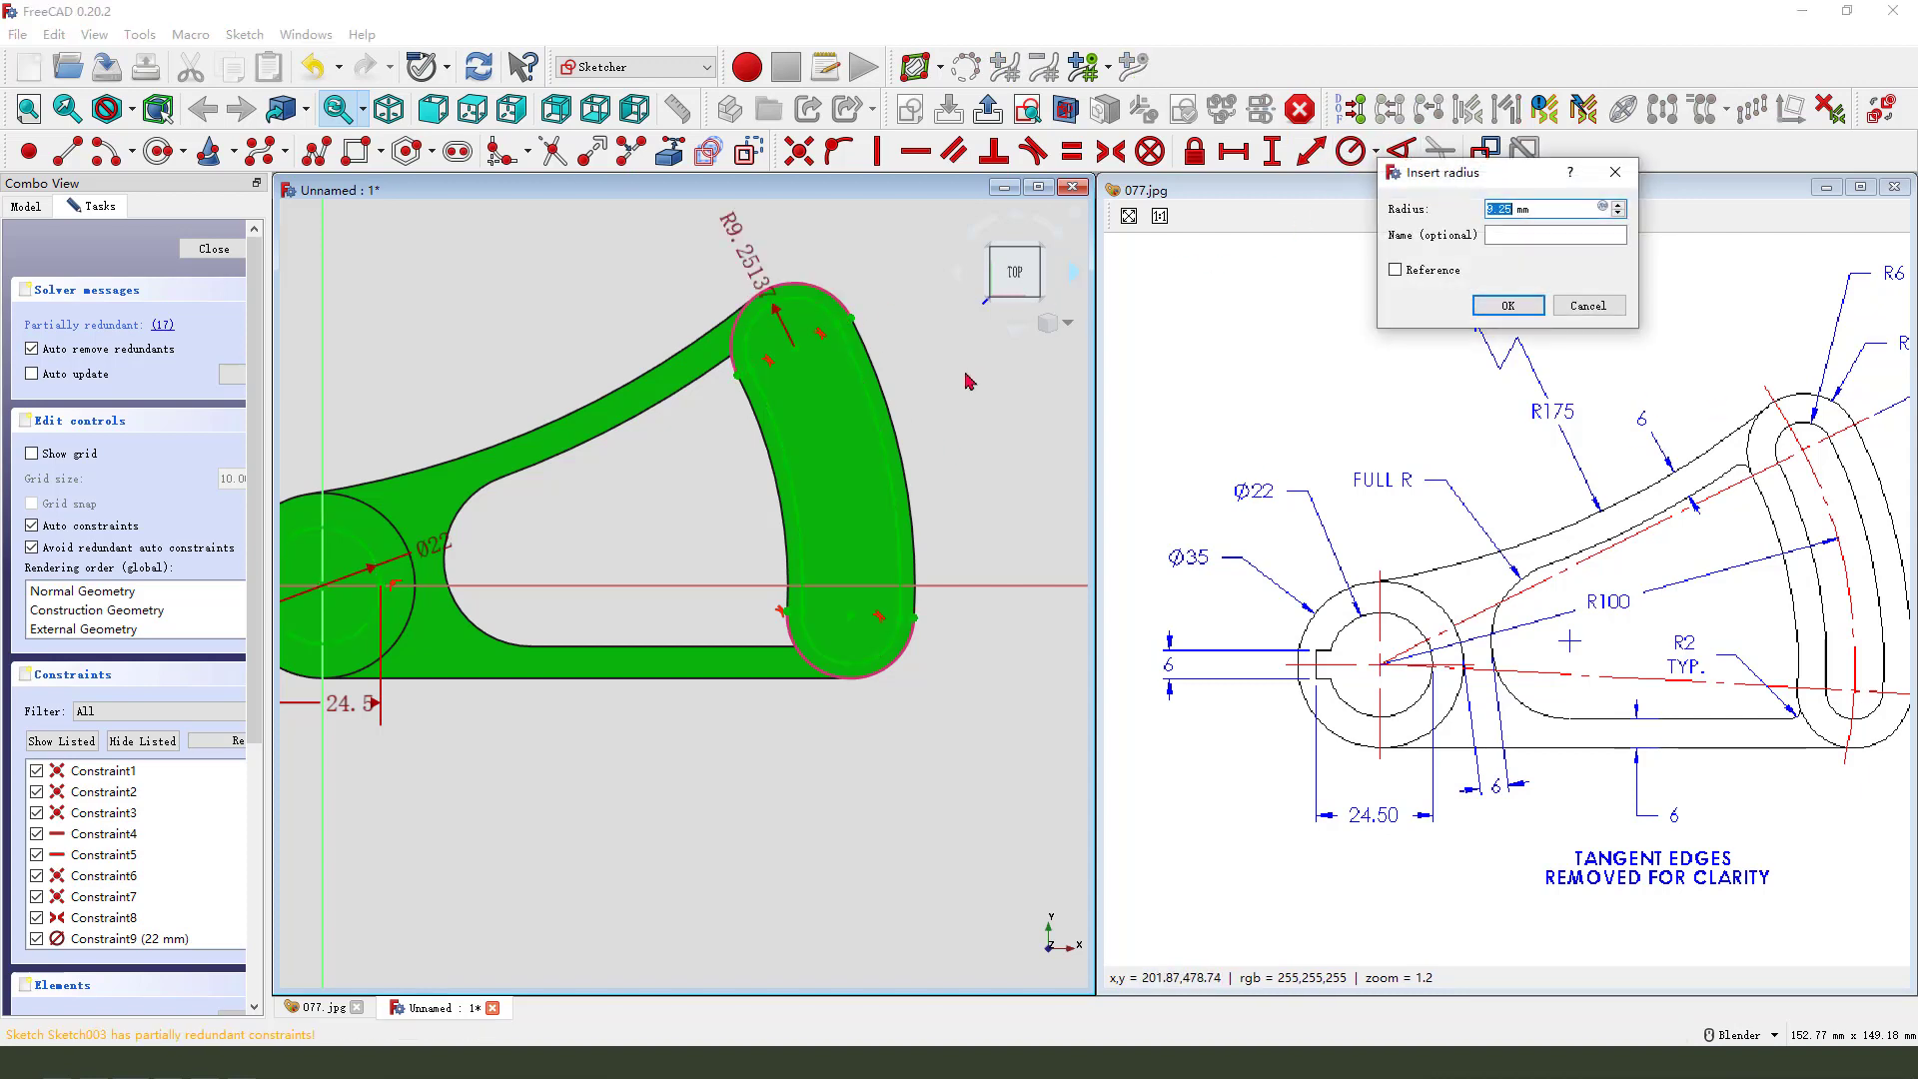
text(6)
key(Return)
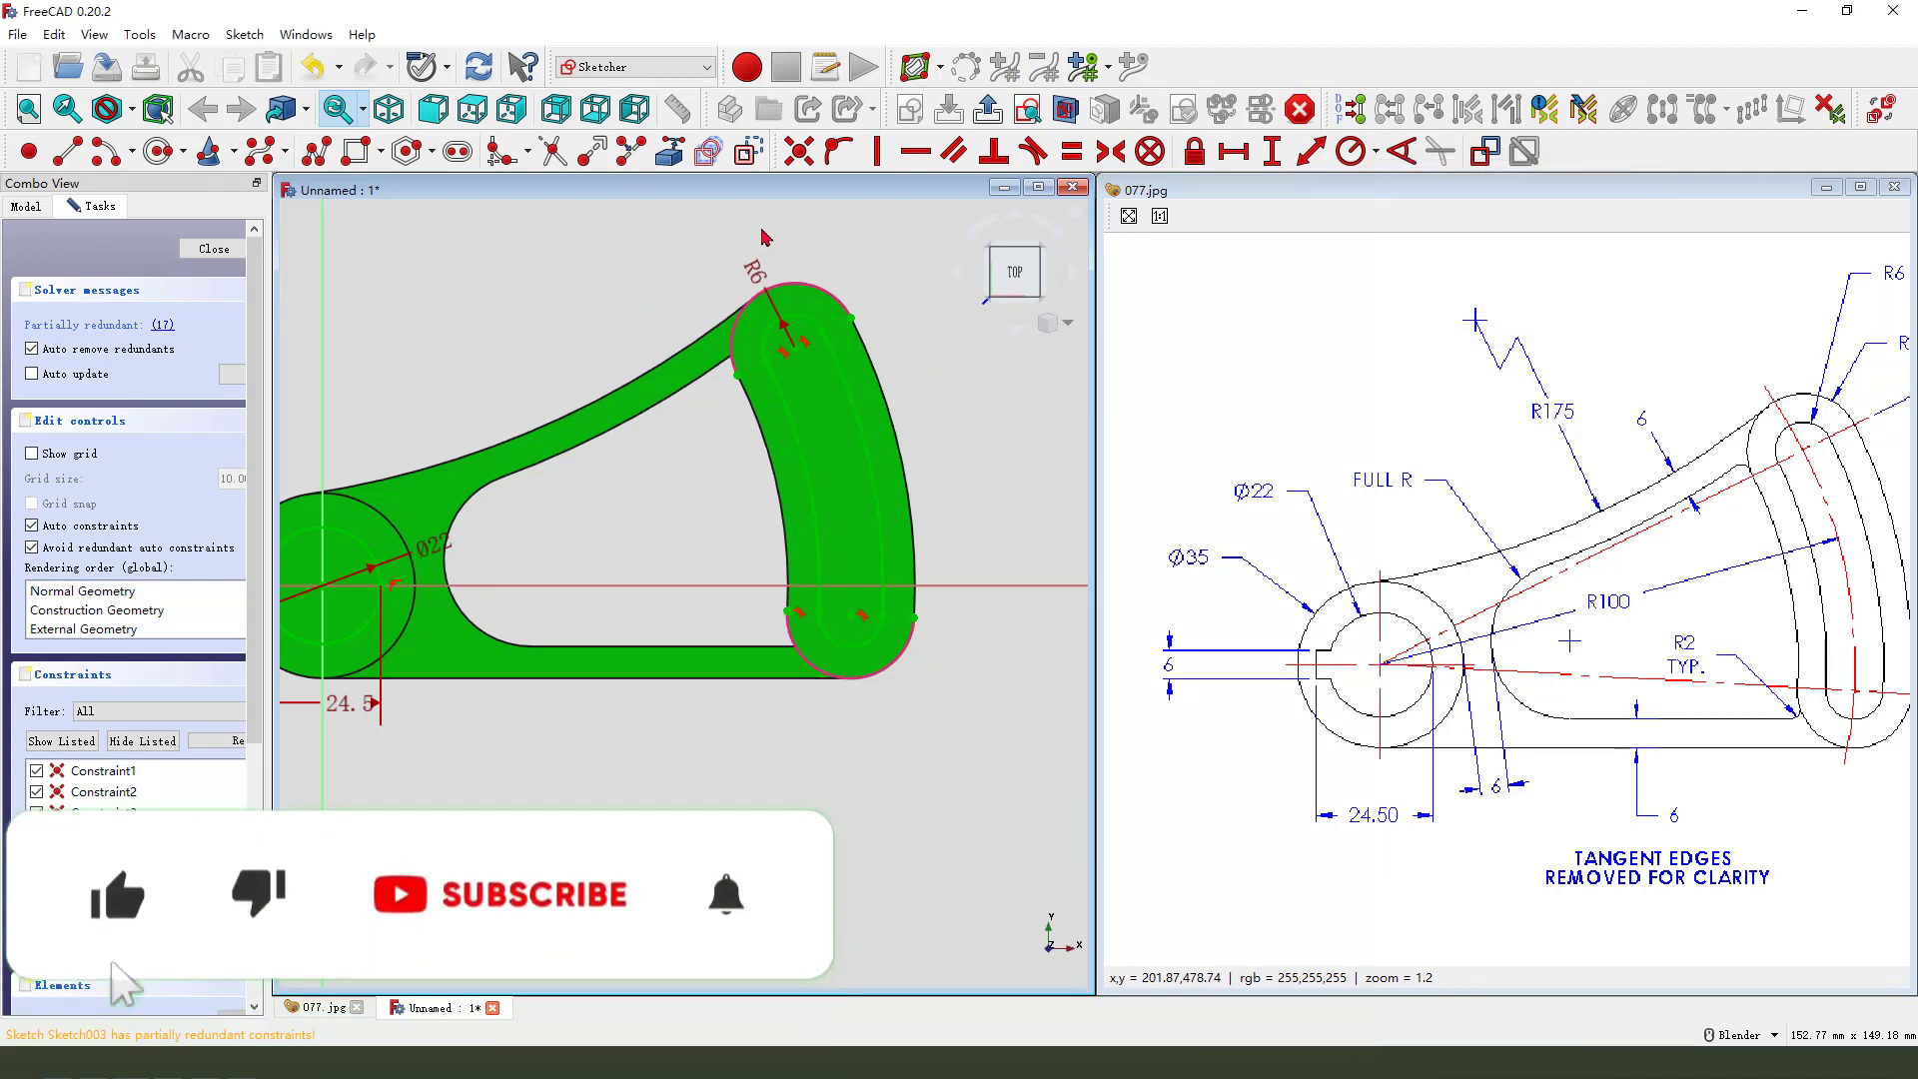
key(Escape)
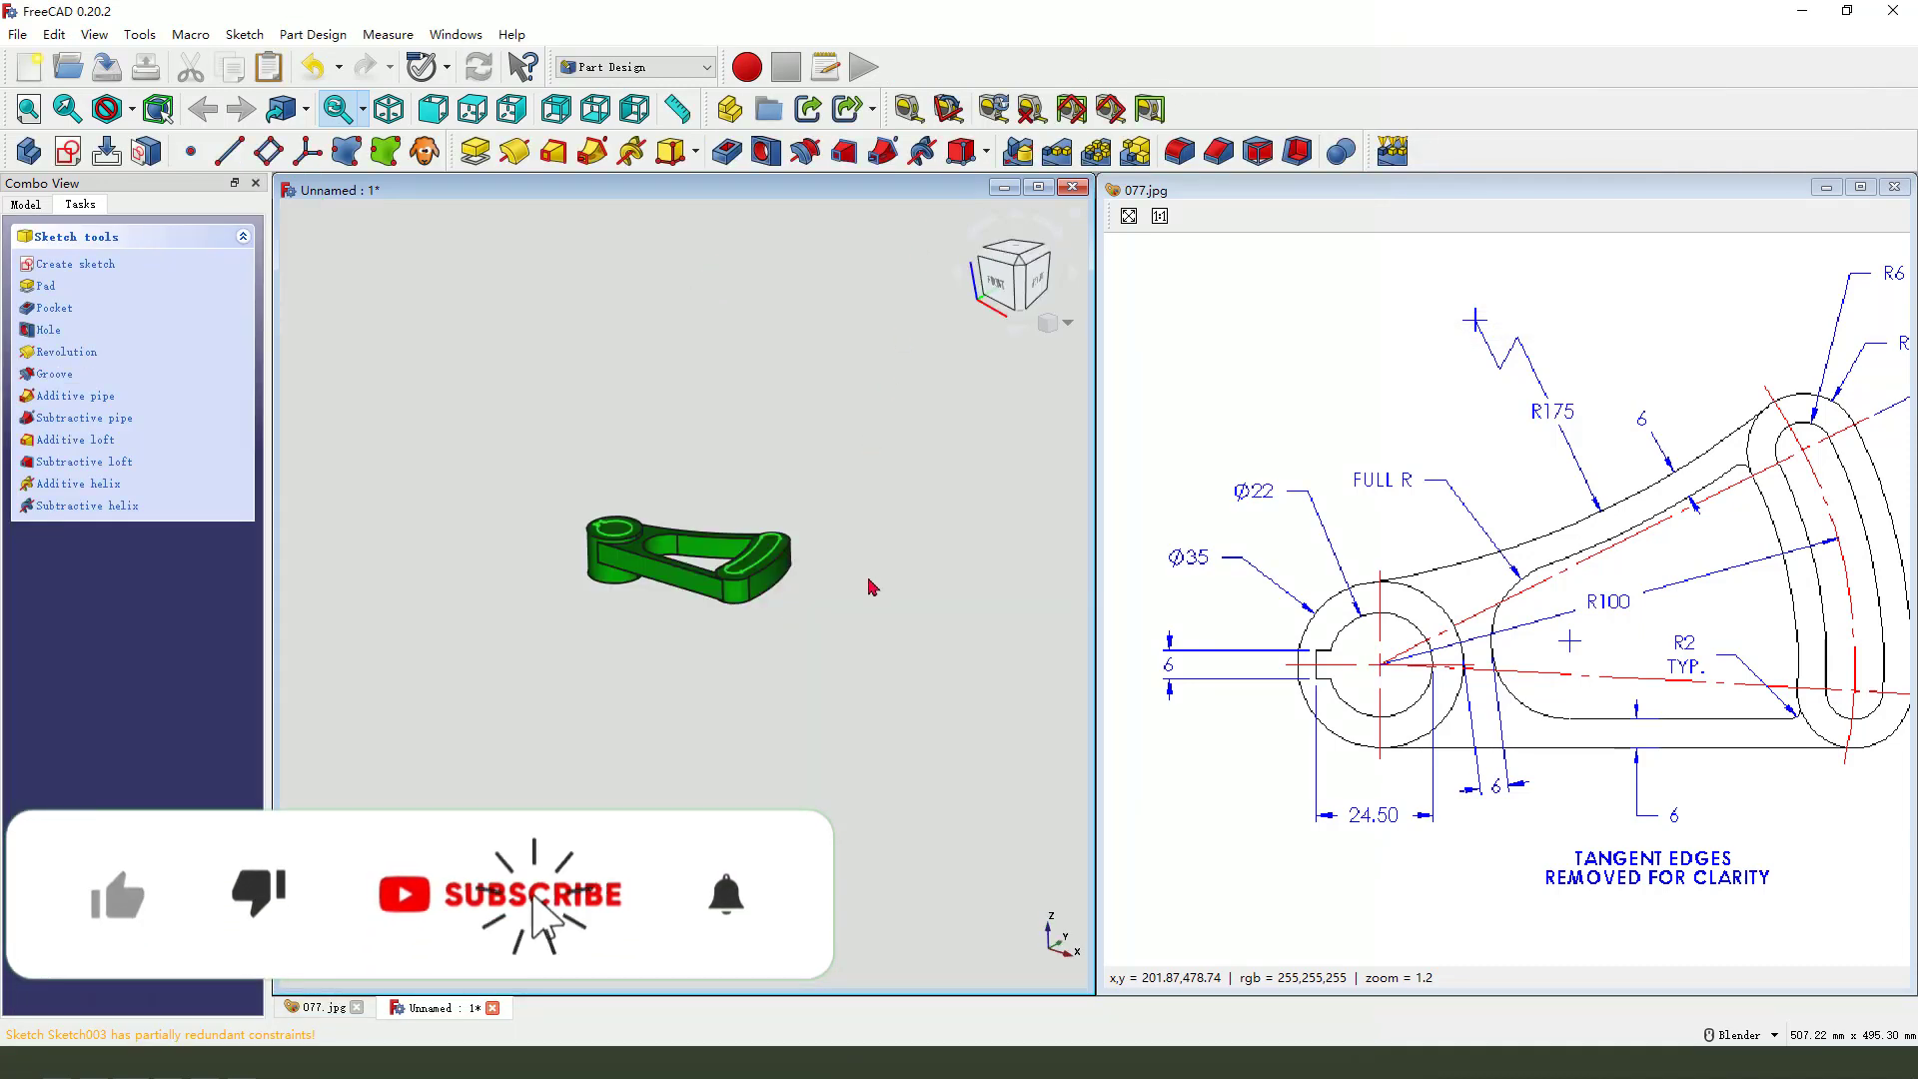
Step: Pocket the slot sketch with type Through all, cutting it through the arm's rounded end
click(726, 150)
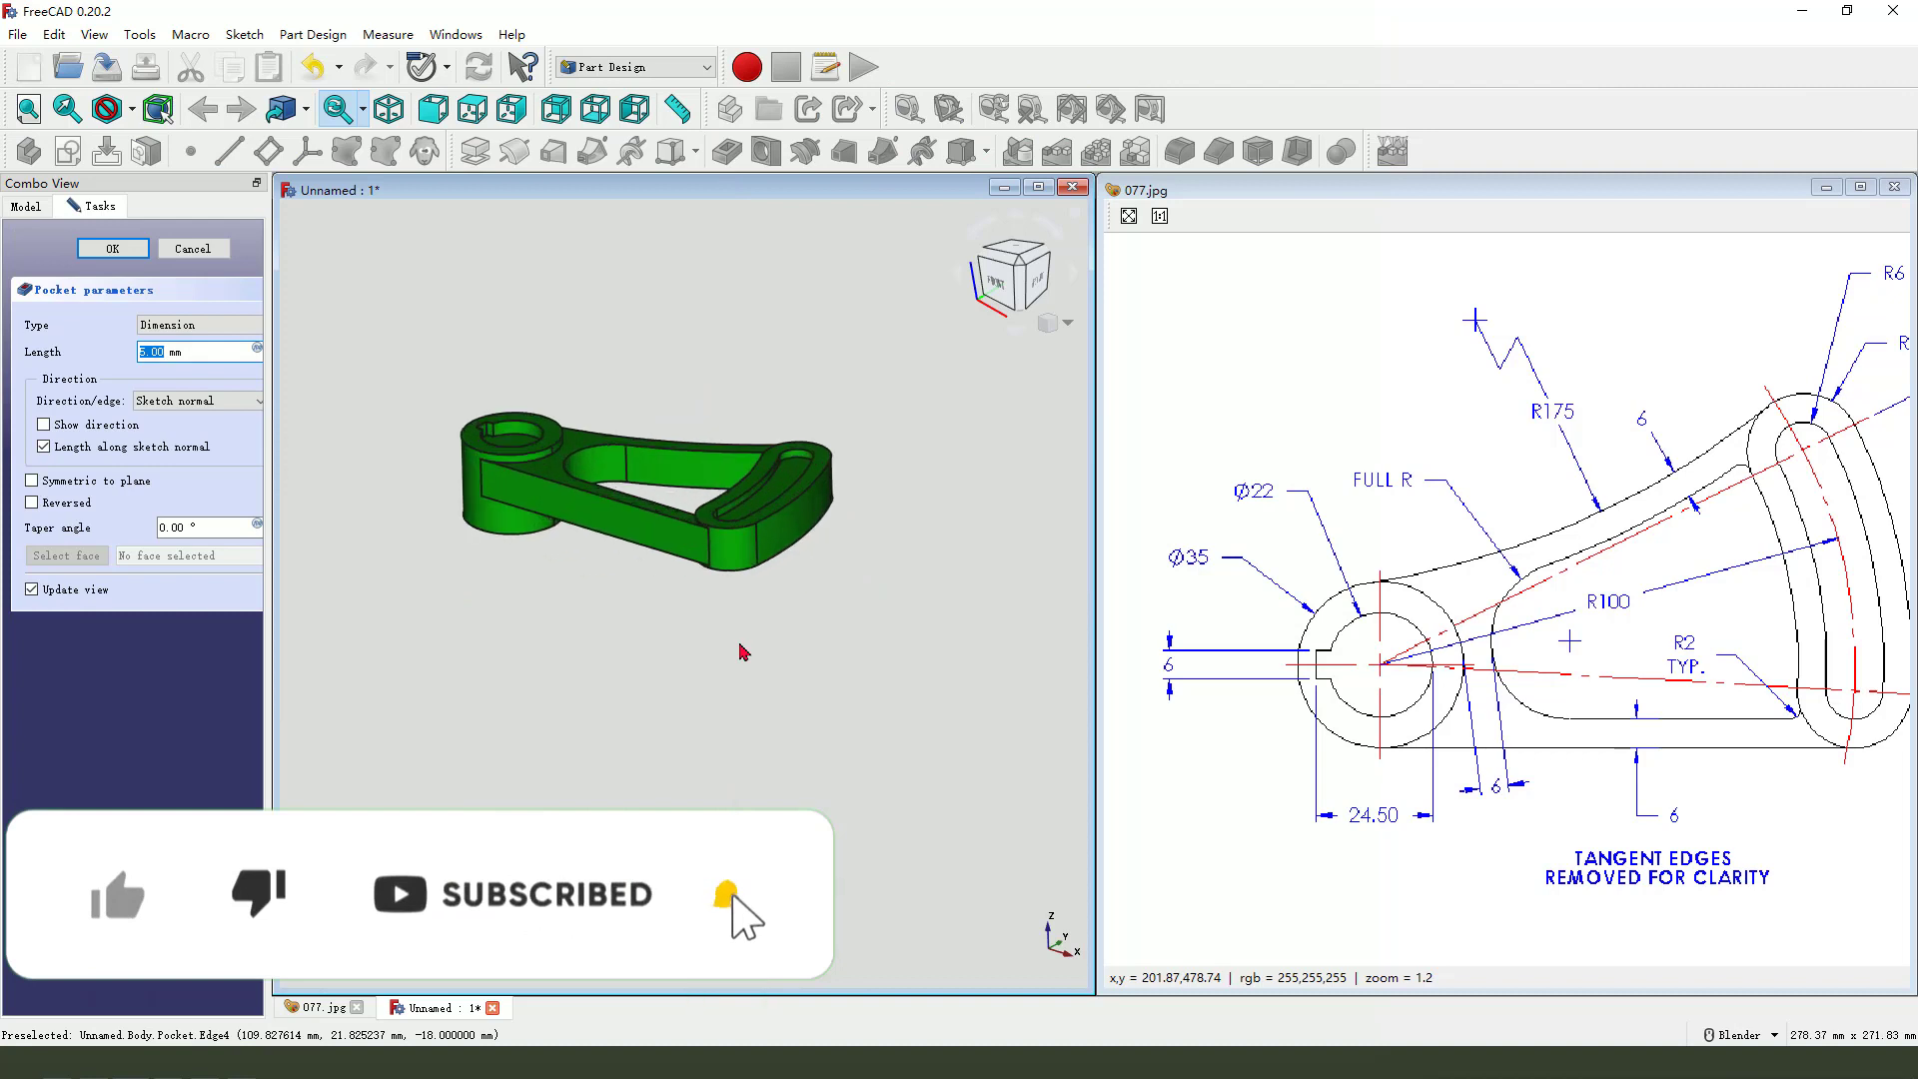
click(184, 326)
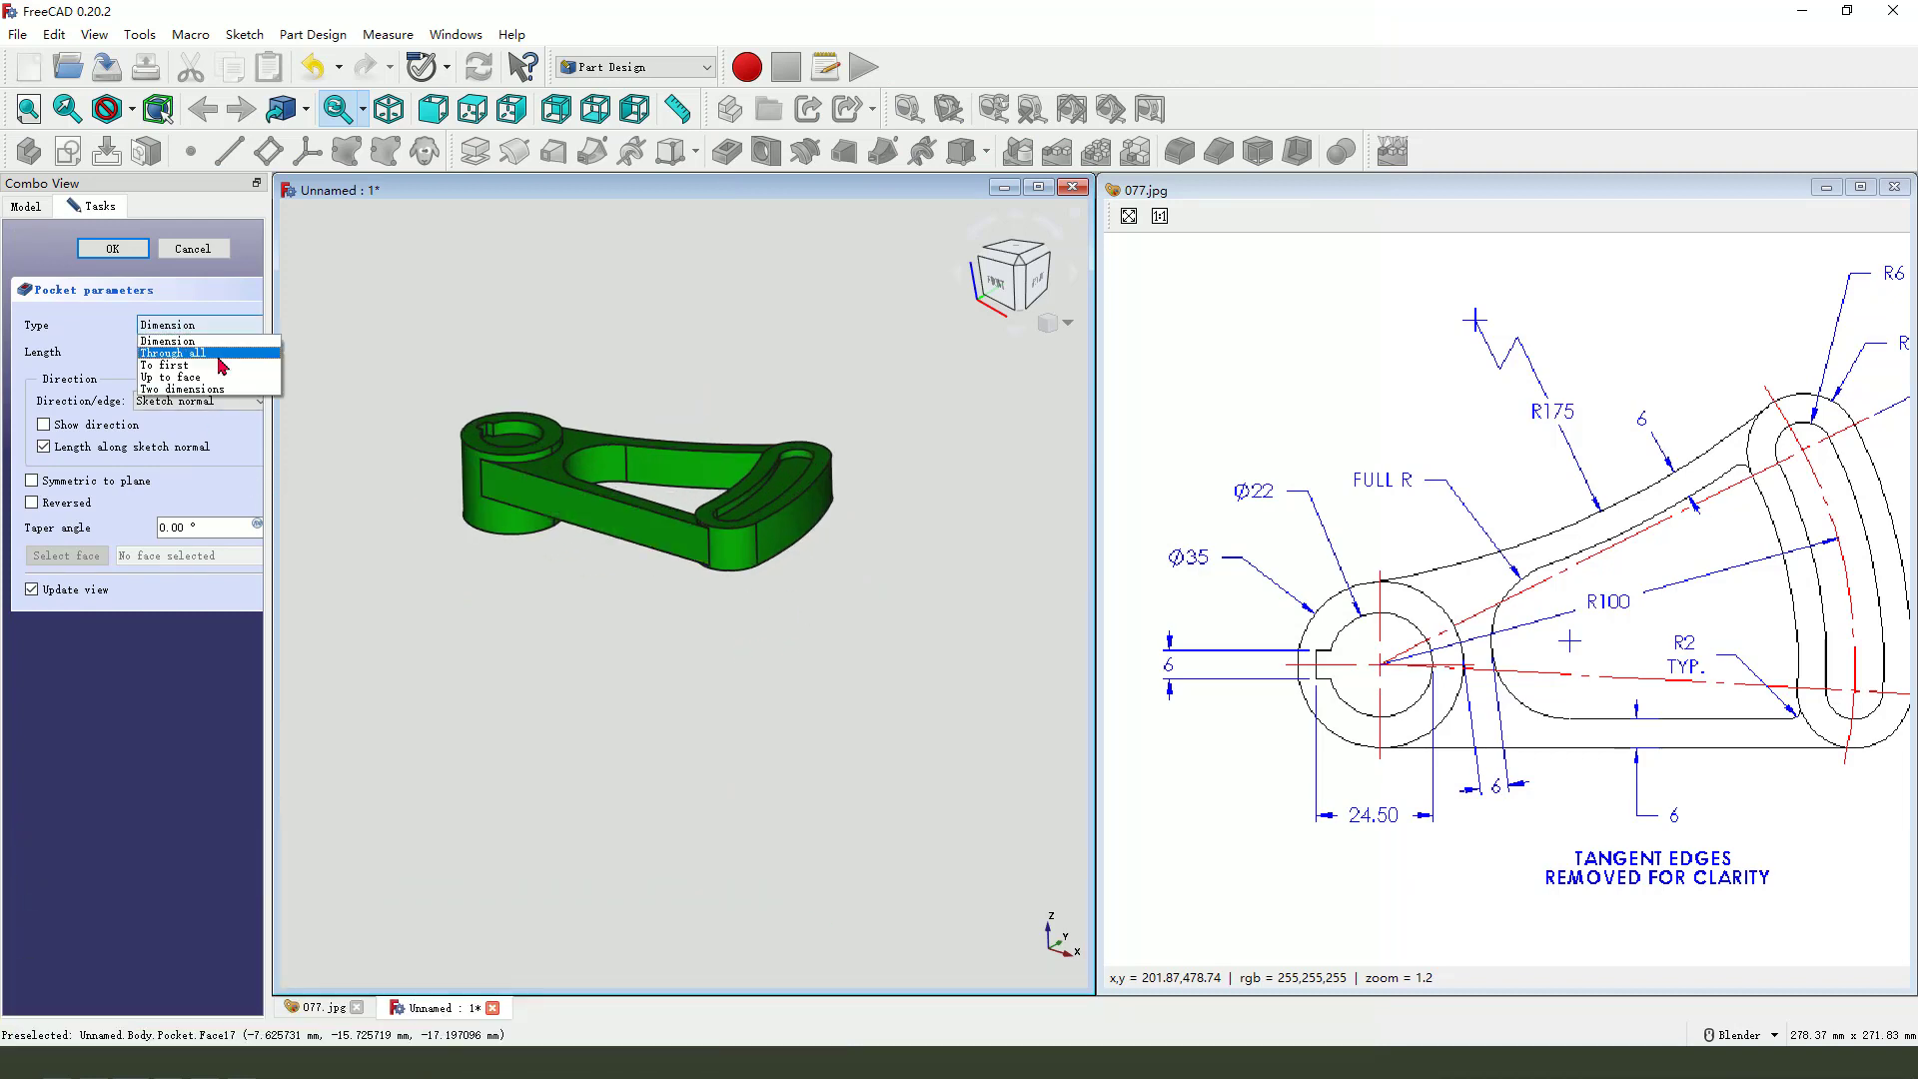
click(220, 354)
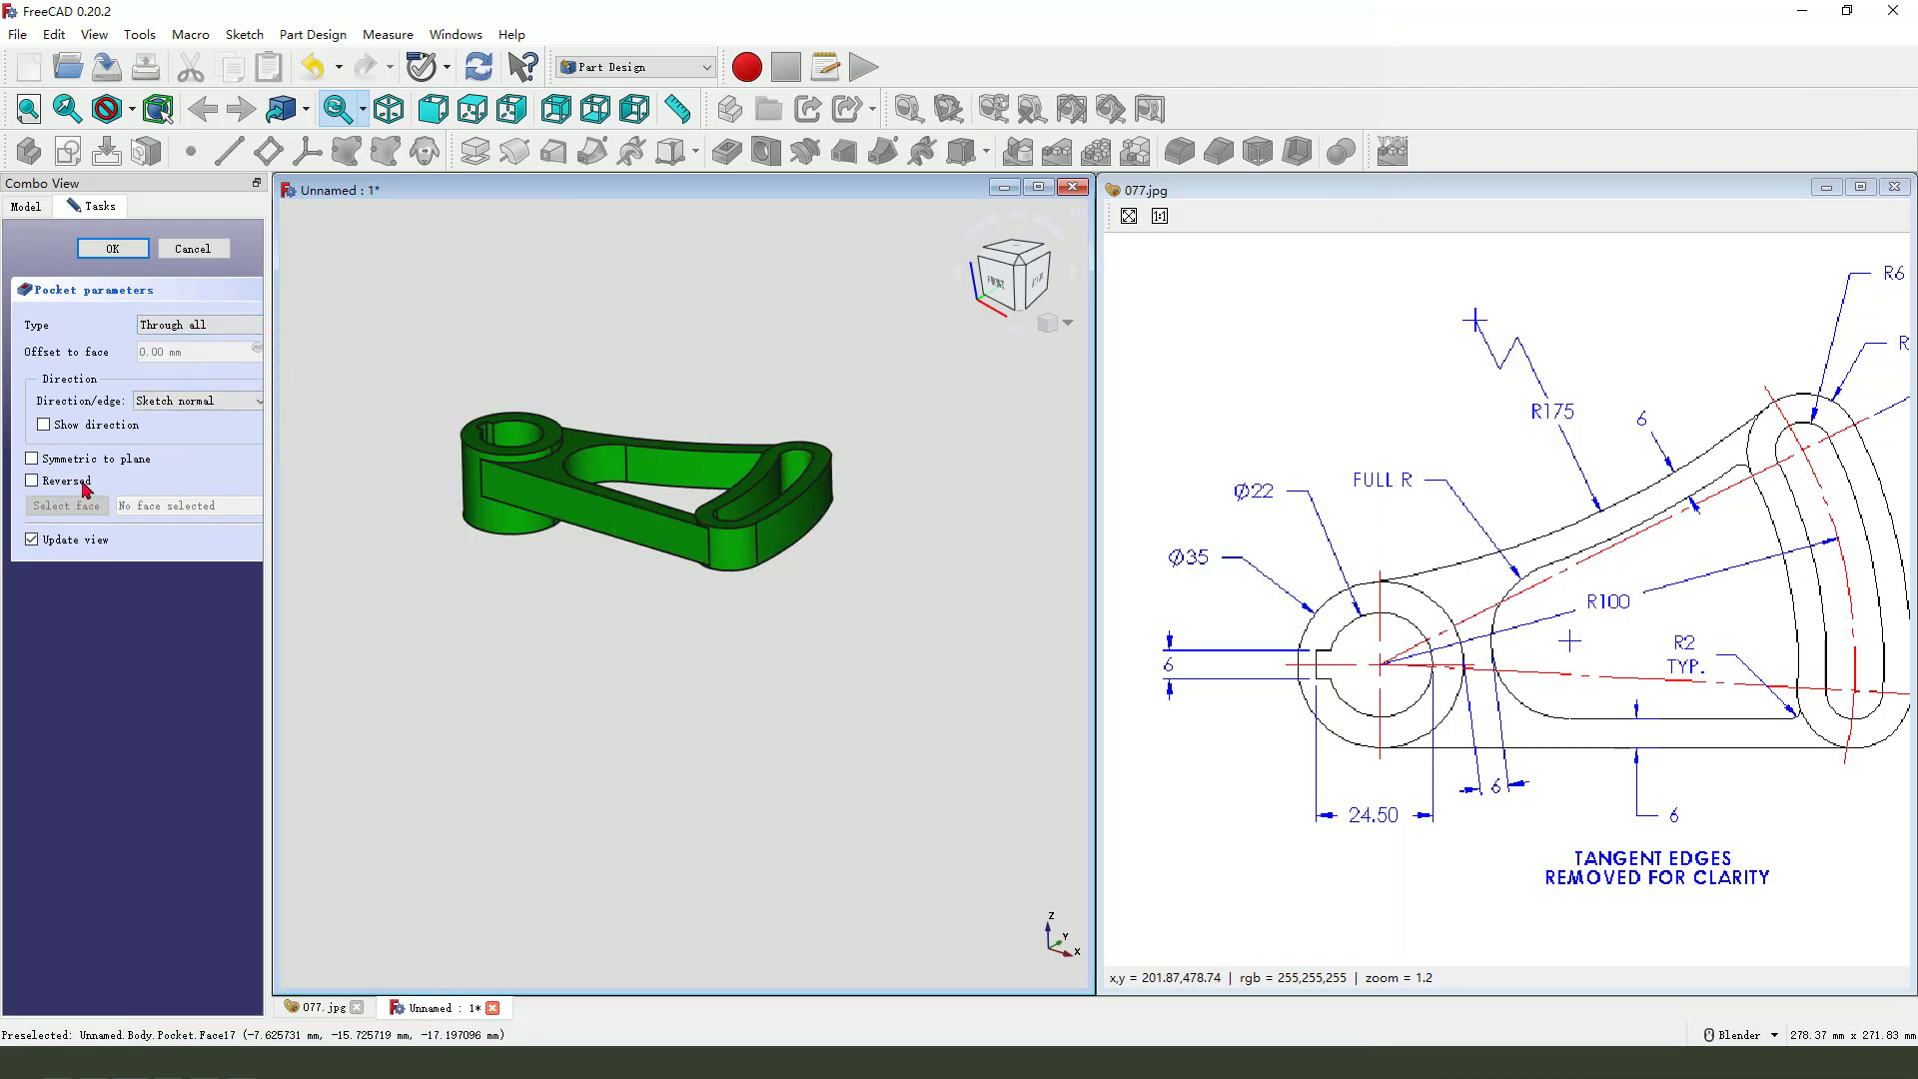
mouse_move(669, 606)
middle_down()
mouse_move(663, 557)
mouse_move(680, 633)
mouse_move(774, 618)
mouse_move(672, 633)
middle_up()
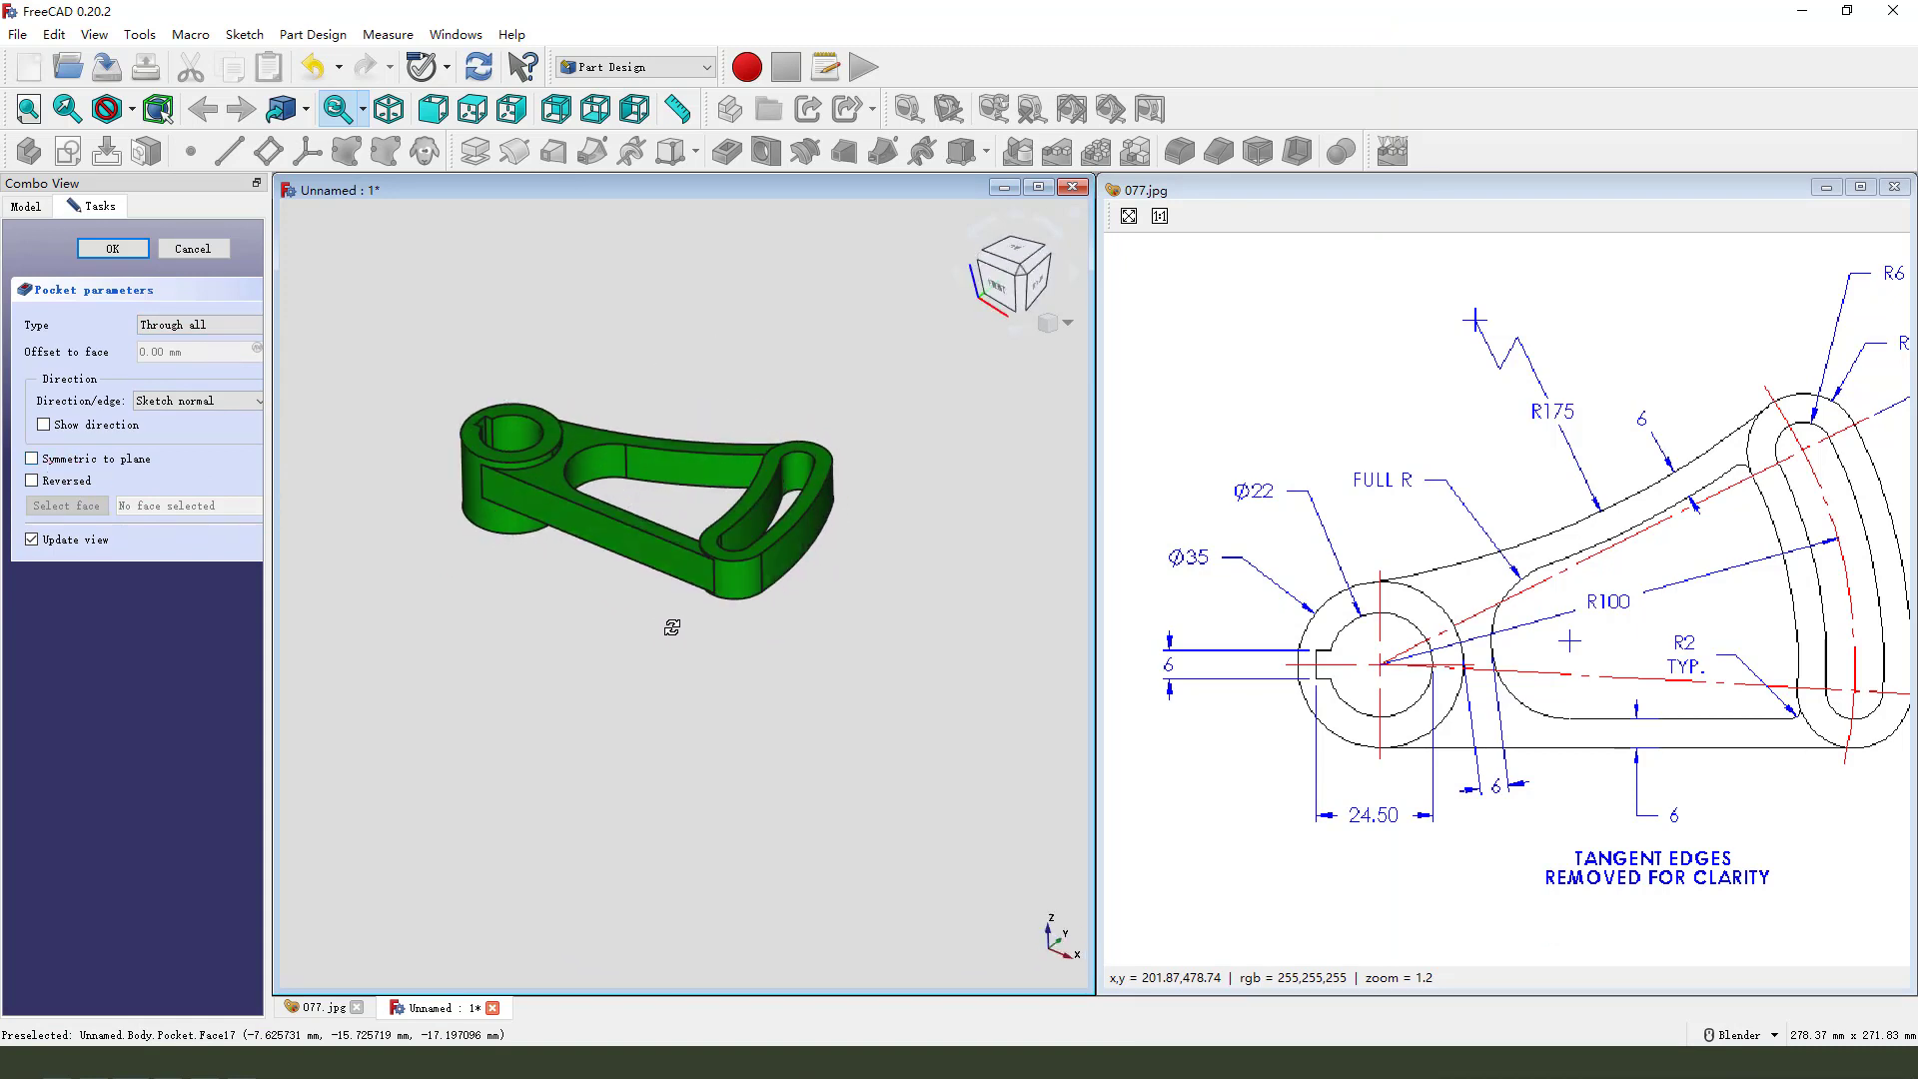
click(113, 247)
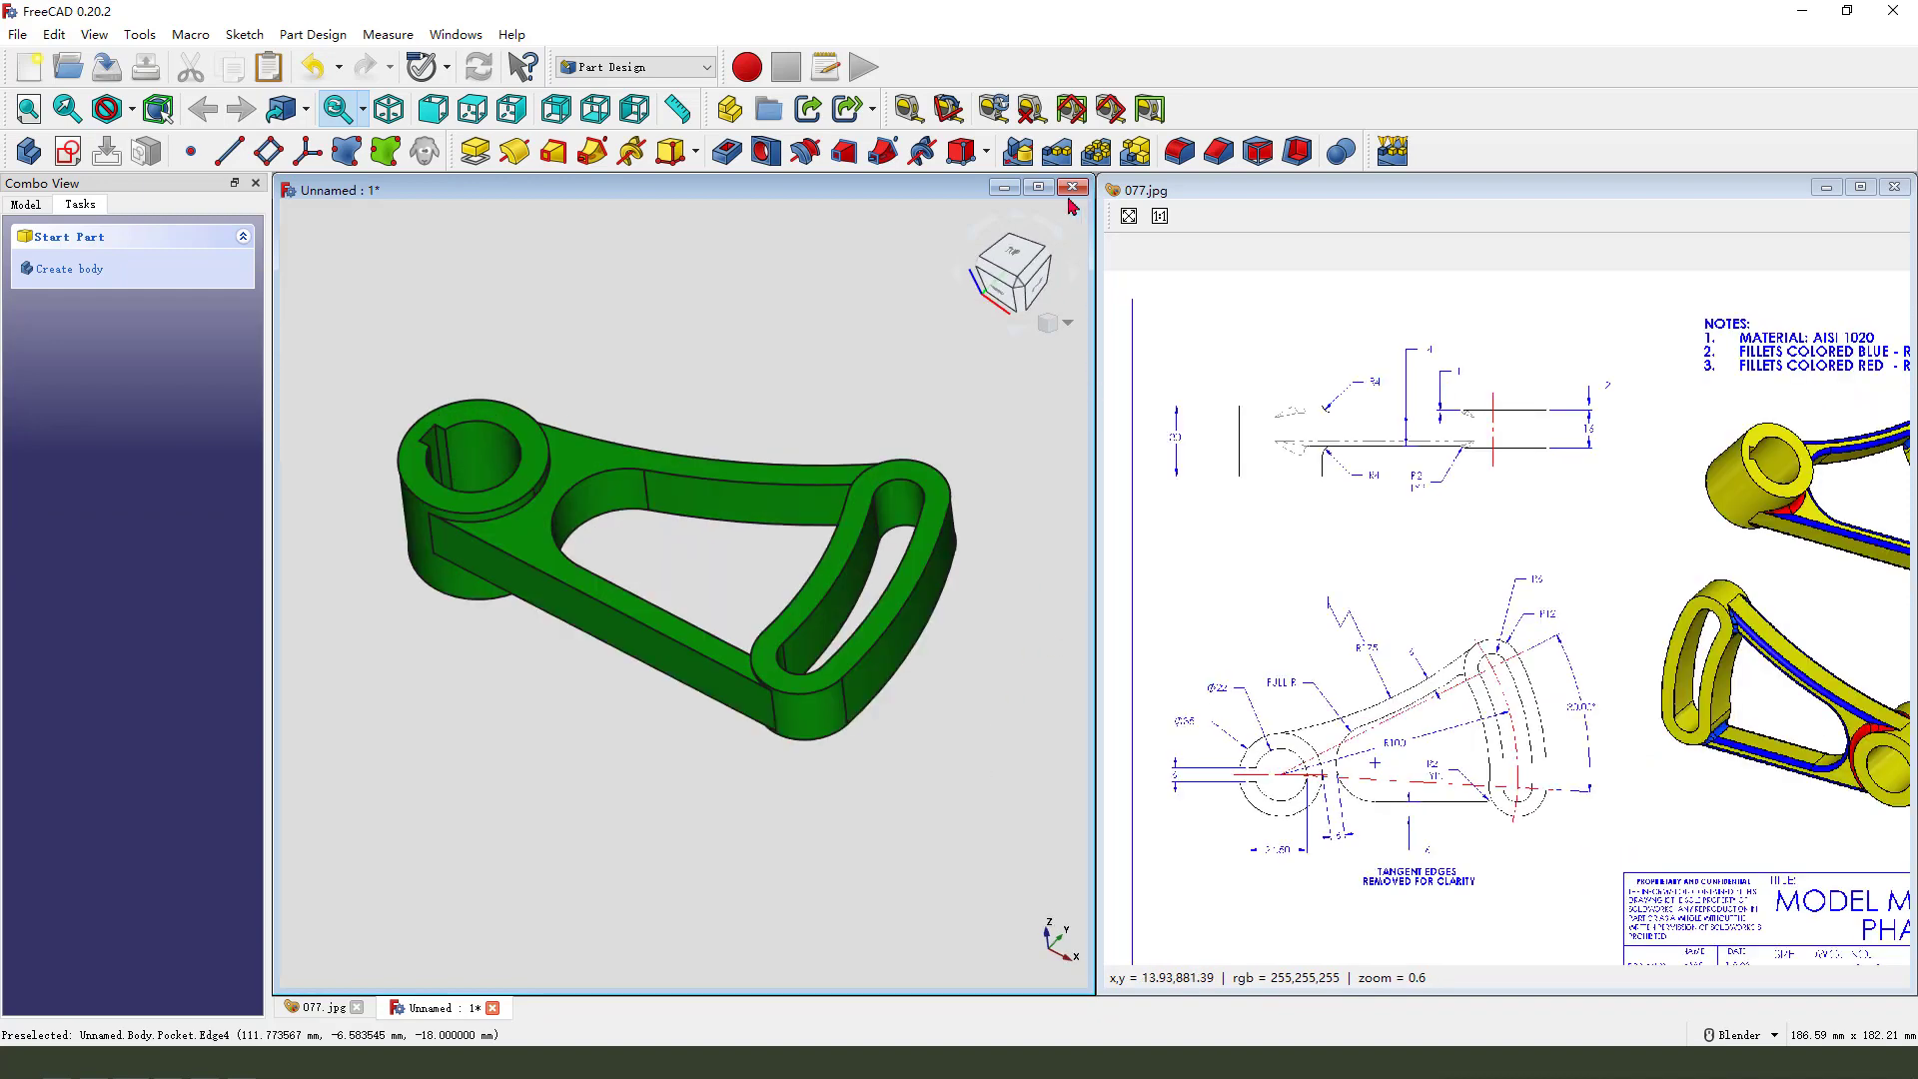
Step: Maximize the 3D view and orbit the finished arm, including an isometric view
click(1037, 188)
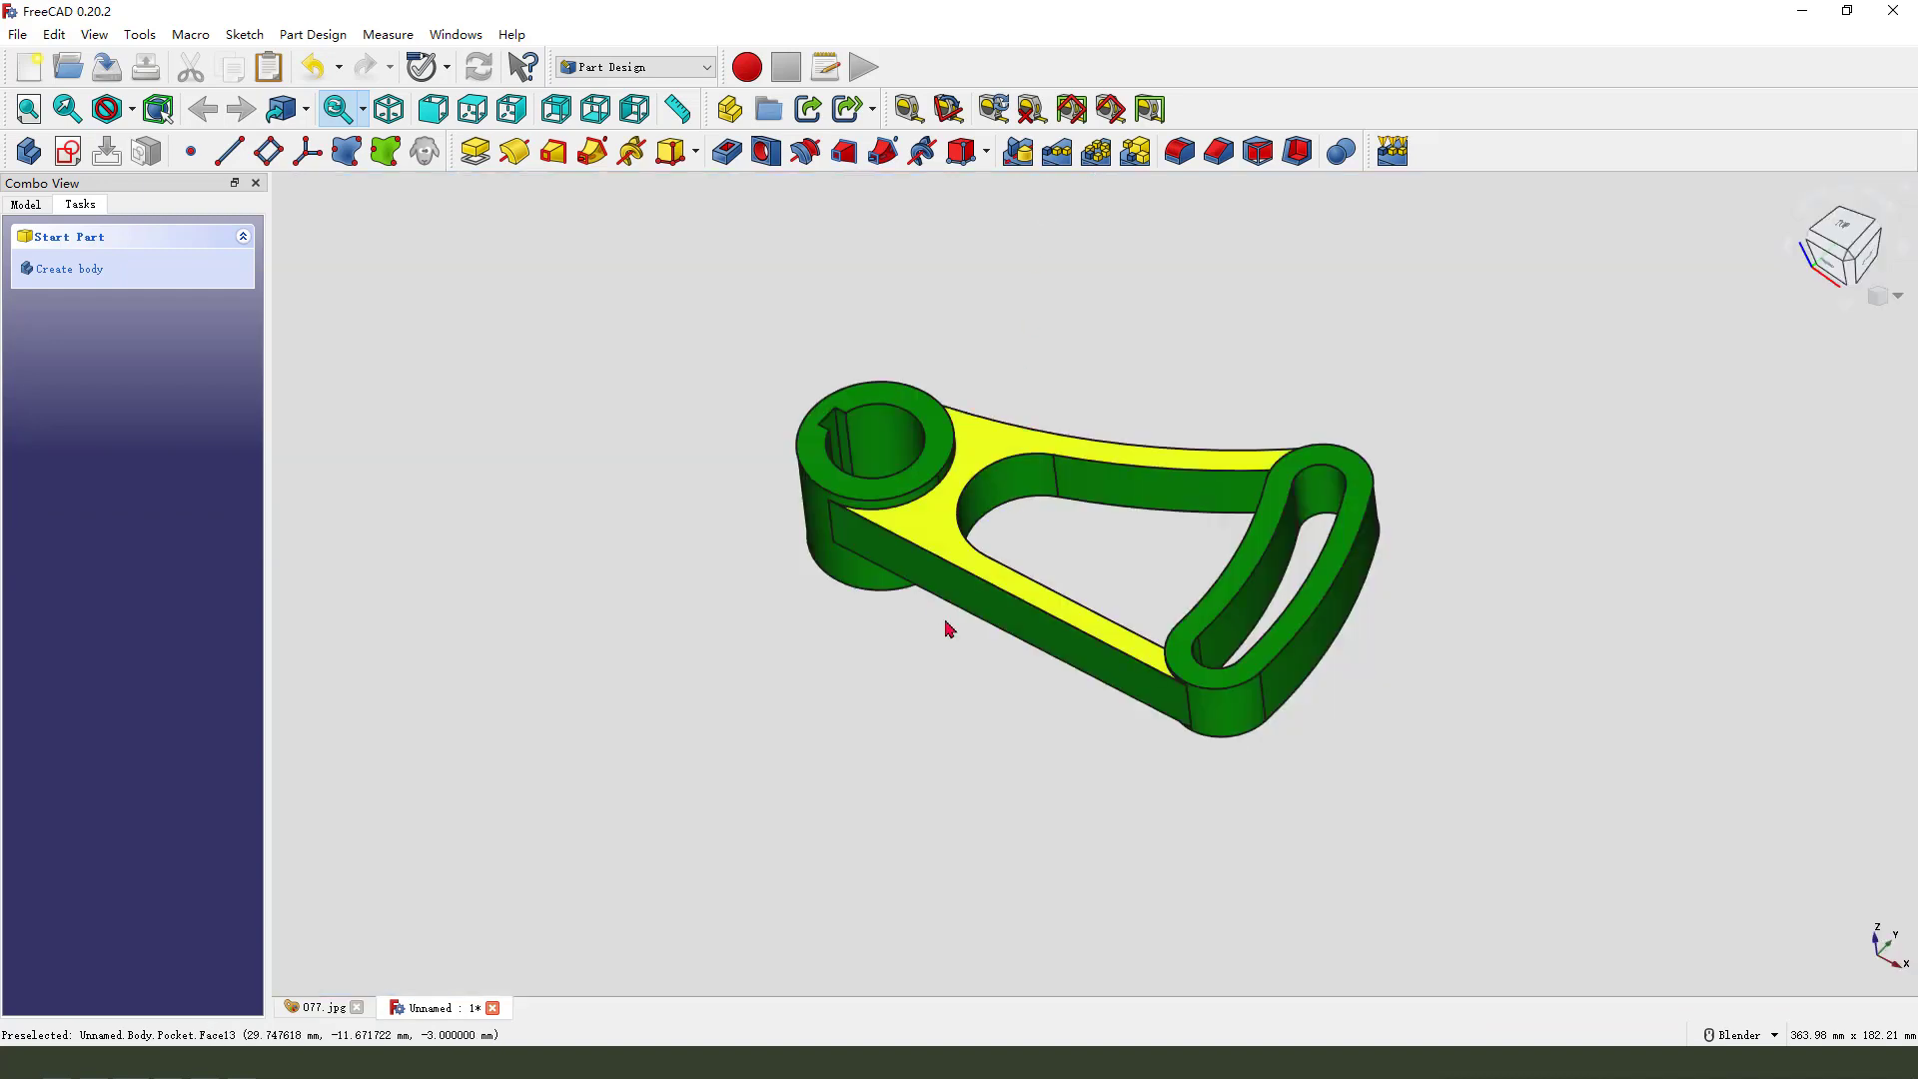
middle_drag(946, 629, 736, 486)
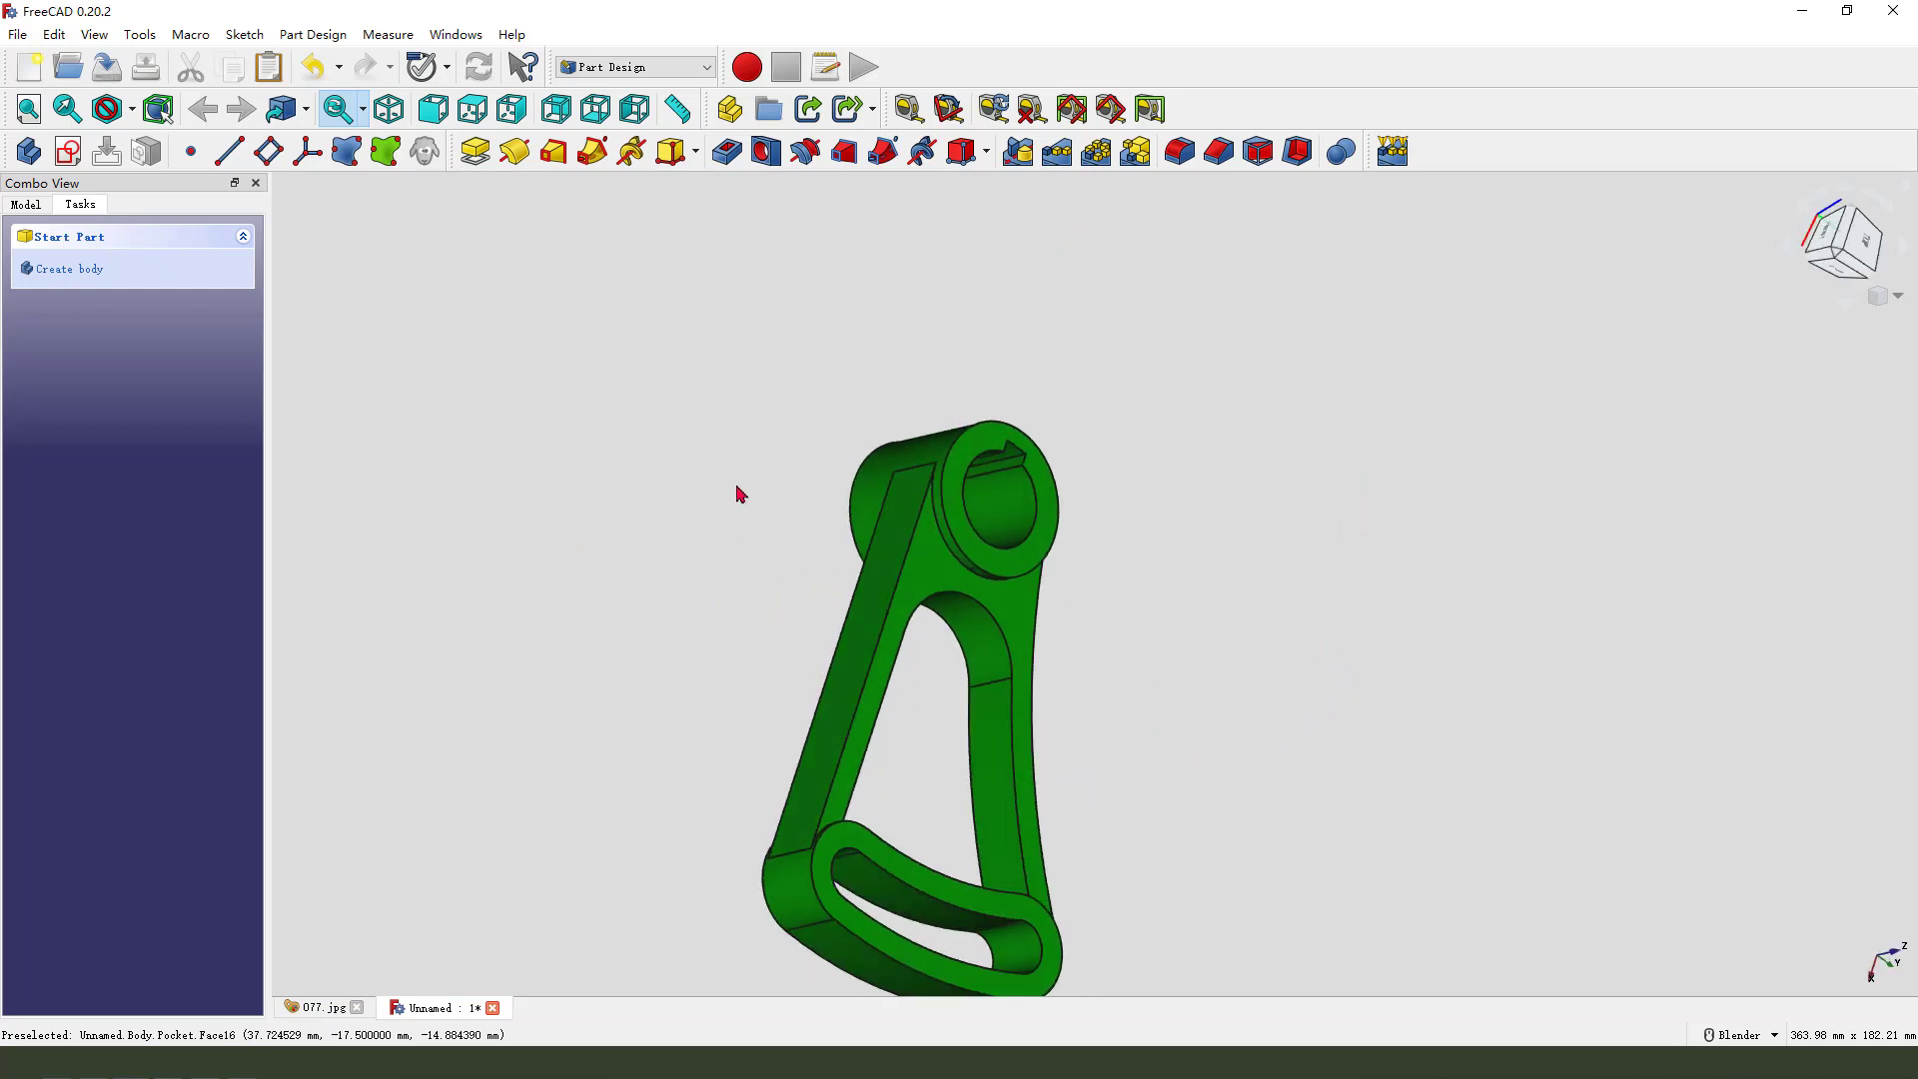
scroll(736, 487, down, 4)
middle_drag(944, 580, 894, 775)
key(0)
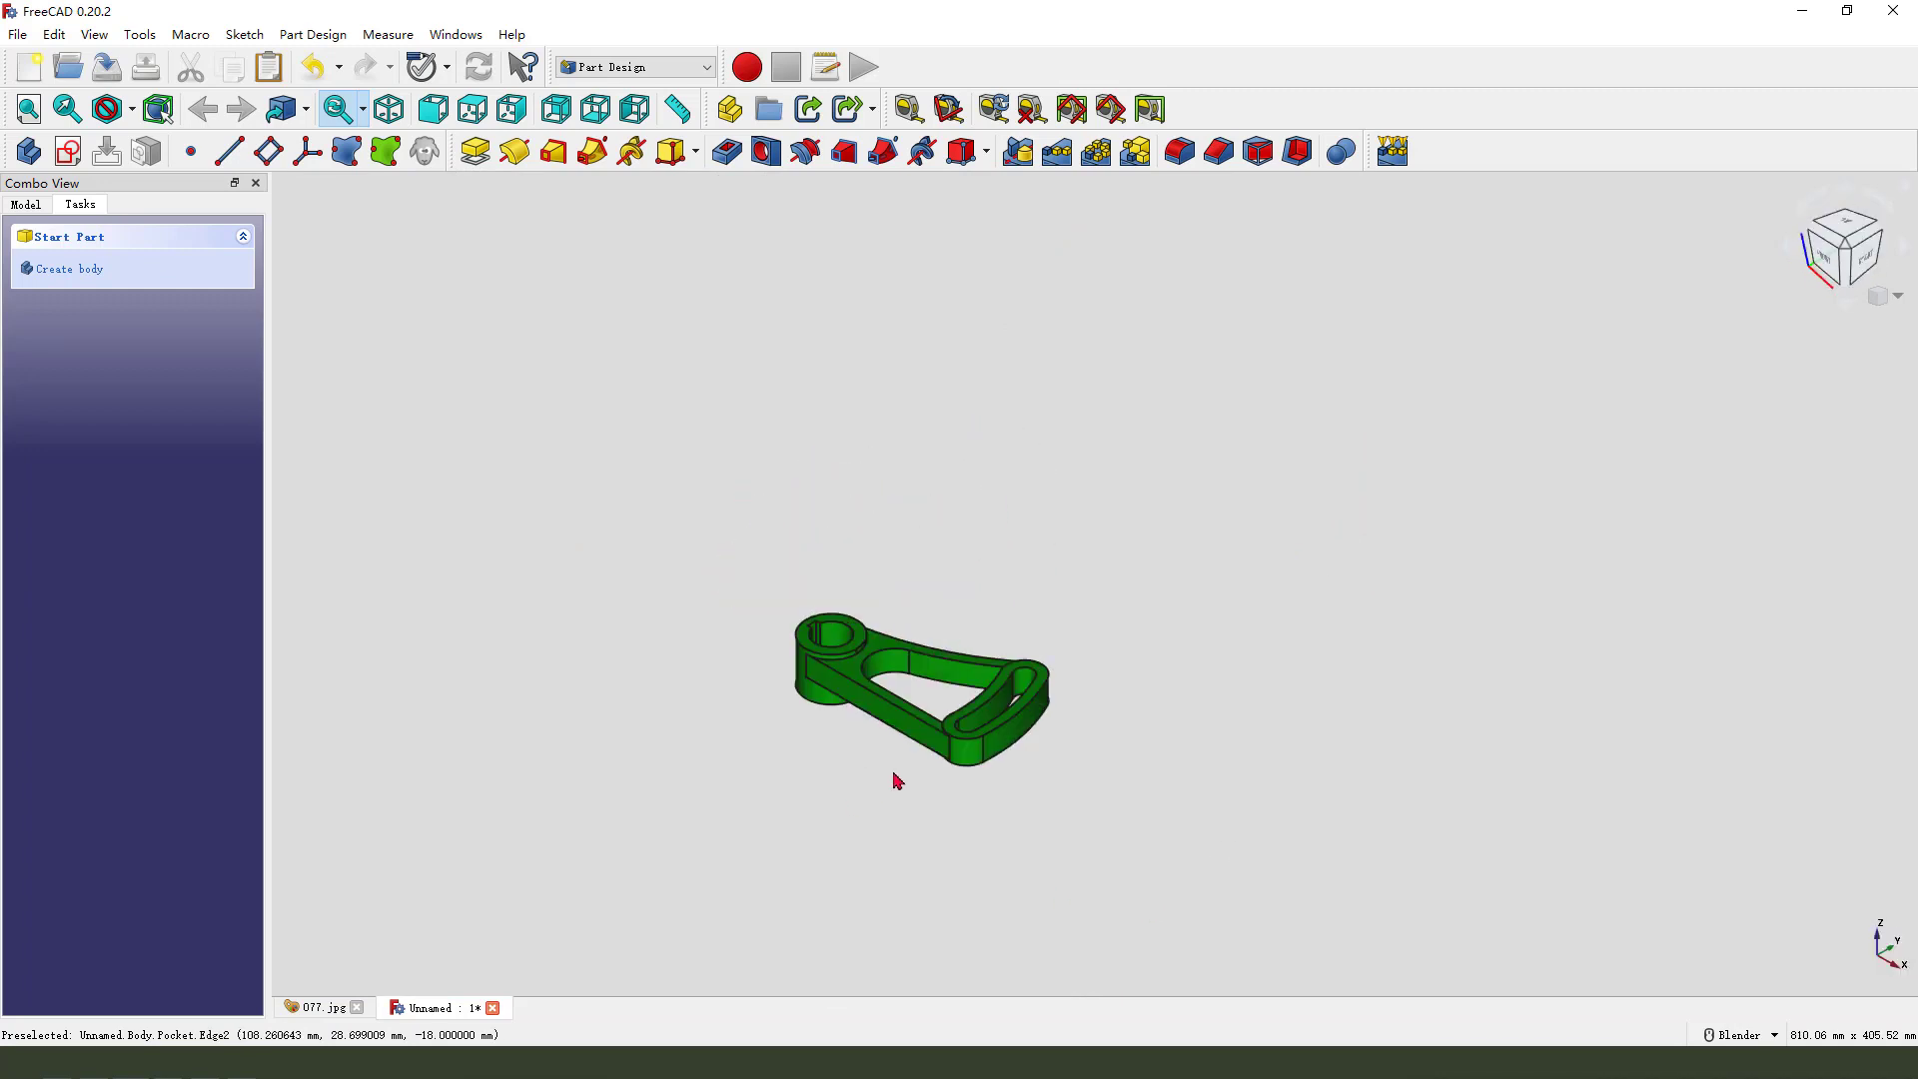
scroll(1027, 741, up, 5)
scroll(635, 682, up, 1)
shift+middle_drag(850, 591, 1129, 507)
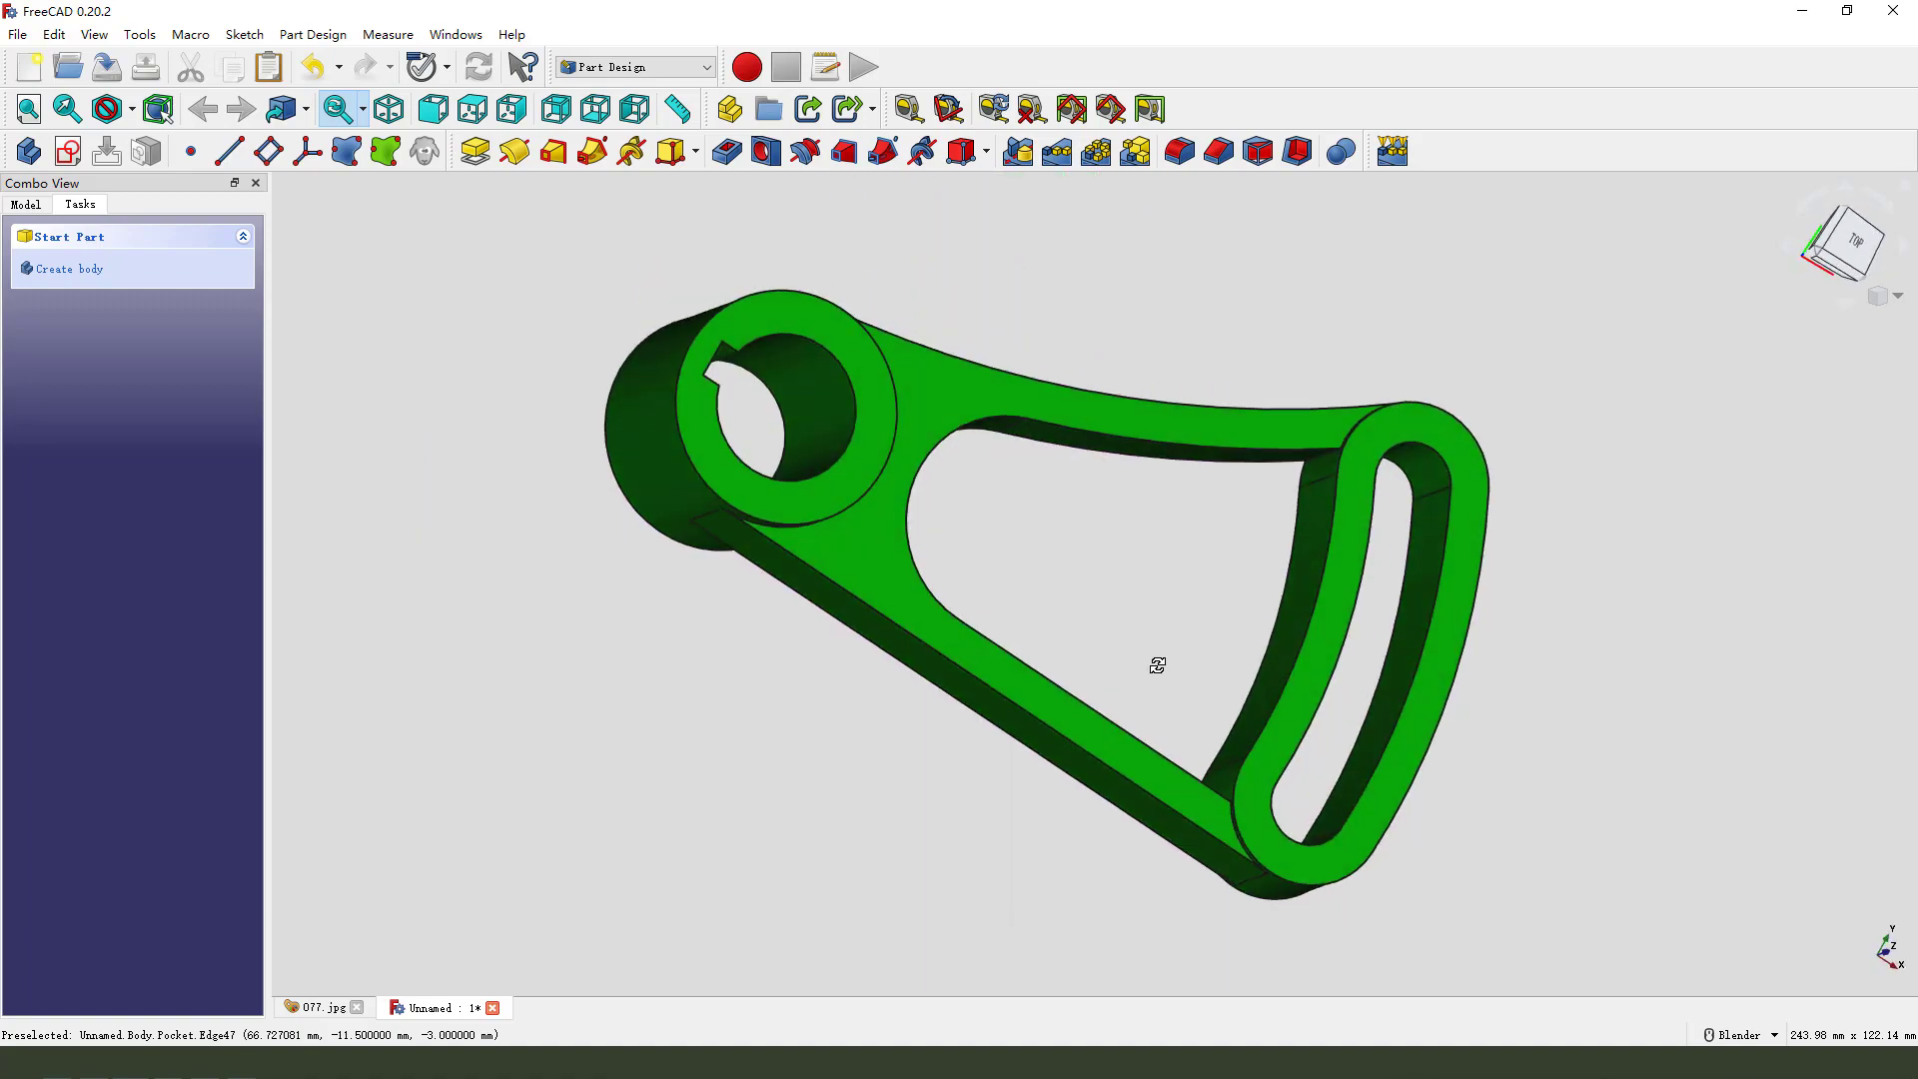